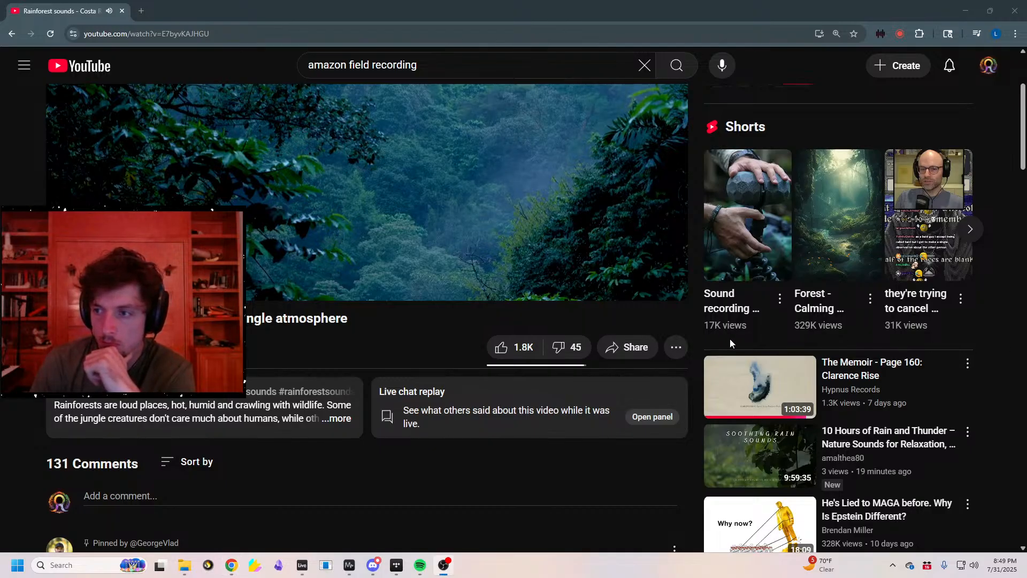
Place the floating spectrogram and waveform meter over the rainforest video page
scroll(736, 343, "up", 3)
scroll(751, 338, "down", 2)
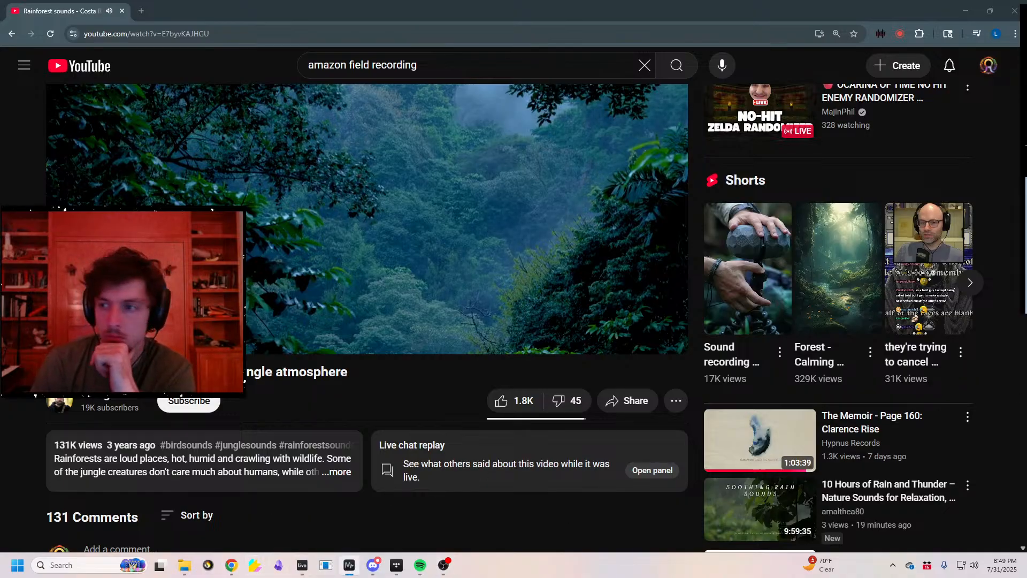
left_click_drag(1026, 104, 708, 316)
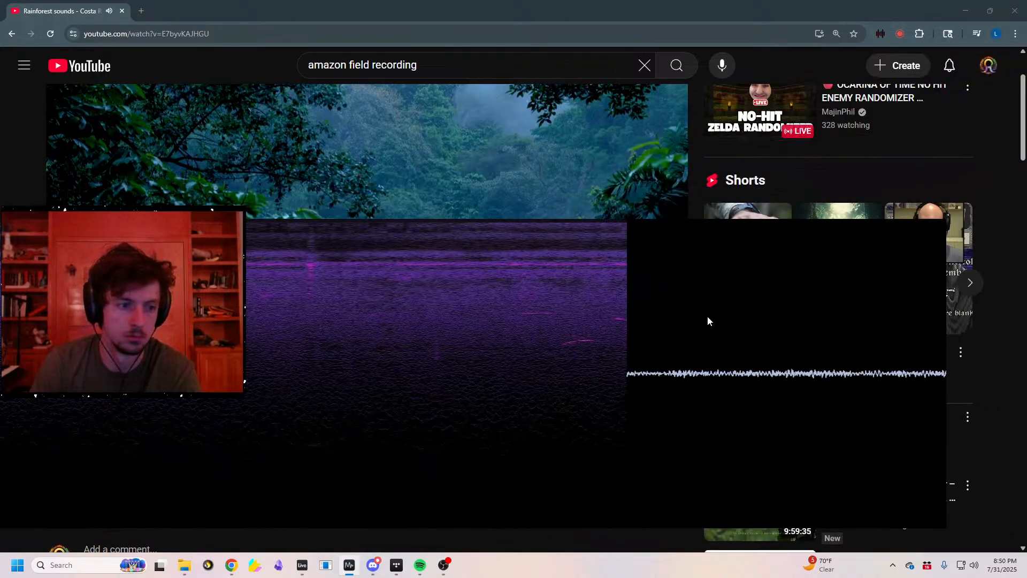
left_click_drag(625, 320, 676, 317)
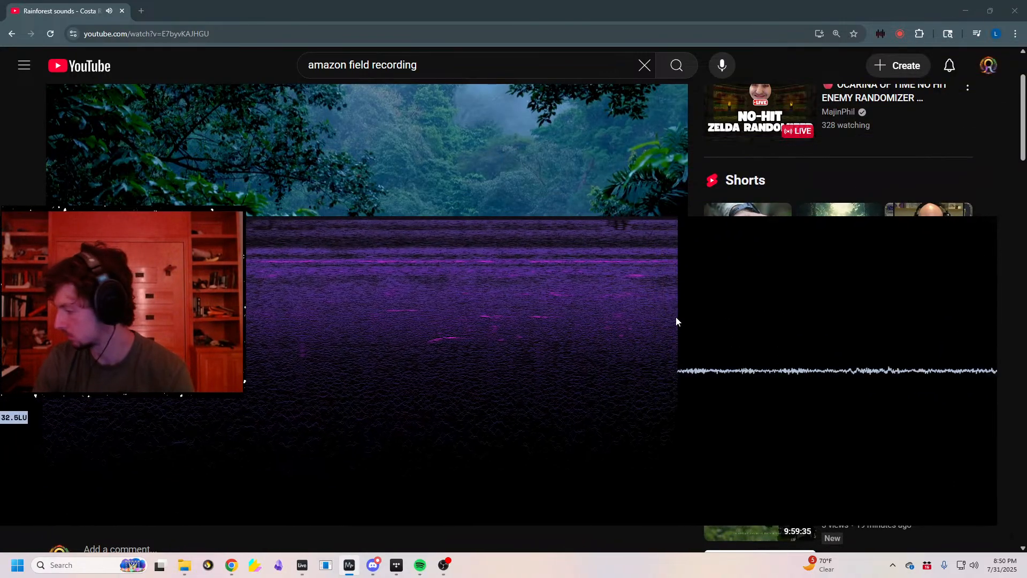
Bring the spectrogram meter back in front of the rainforest video, examine the audio's frequency bands, and return to the browser
left_click(333, 10)
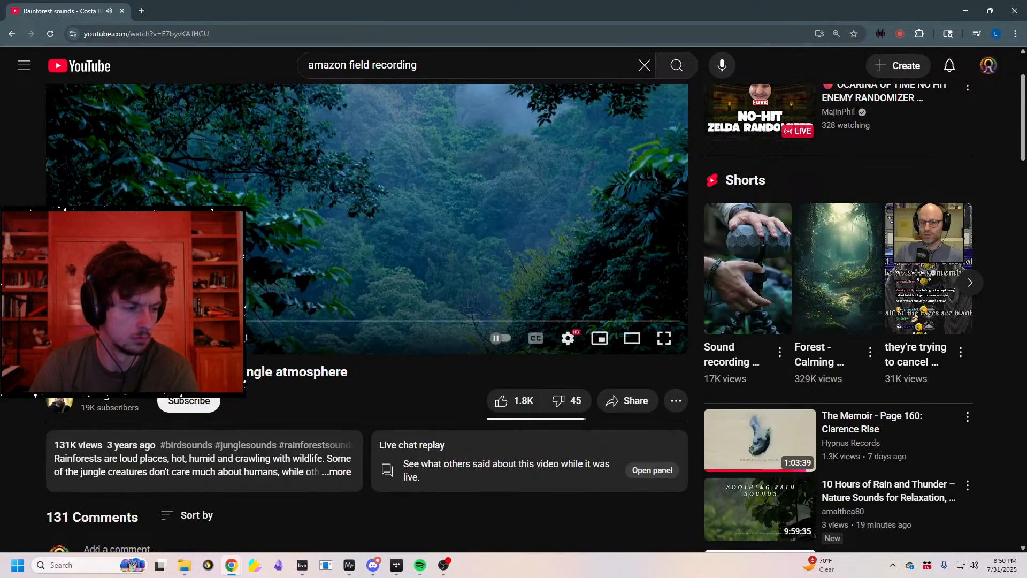
left_click(342, 566)
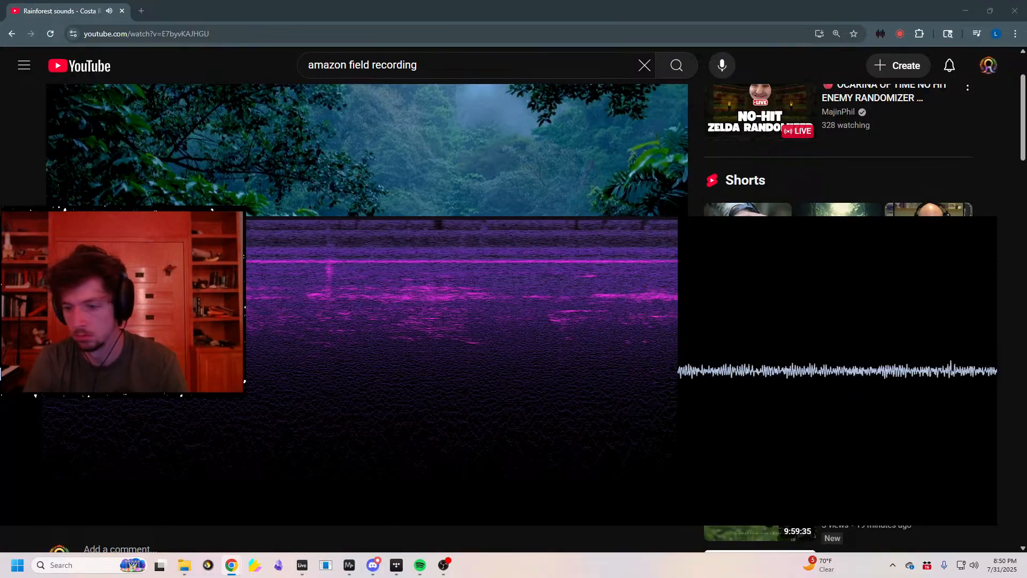
key("alt+Tab")
key("alt+Tab")
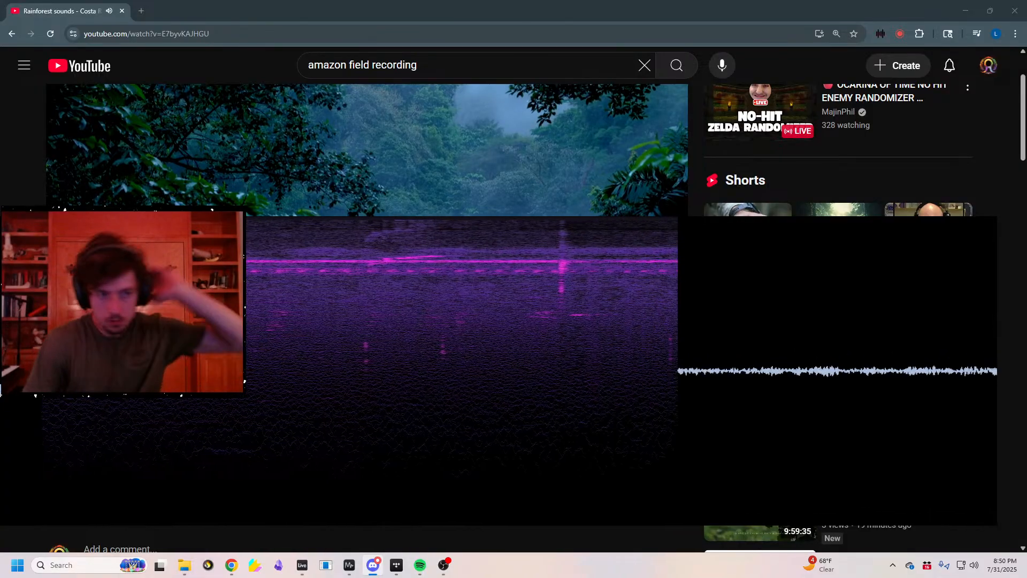
mouse_move(231, 565)
left_click(218, 502)
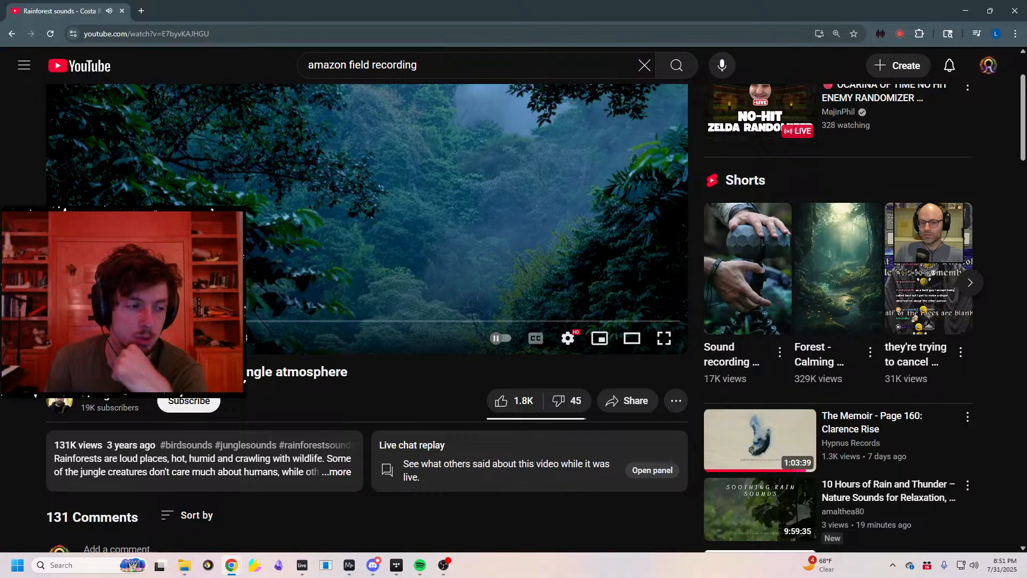
right_click(317, 275)
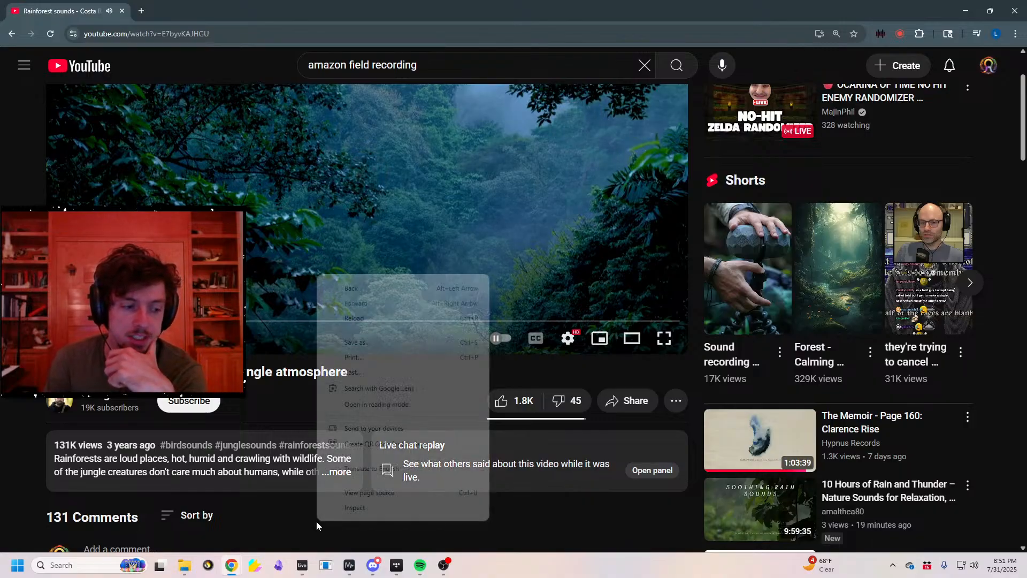
mouse_move(302, 566)
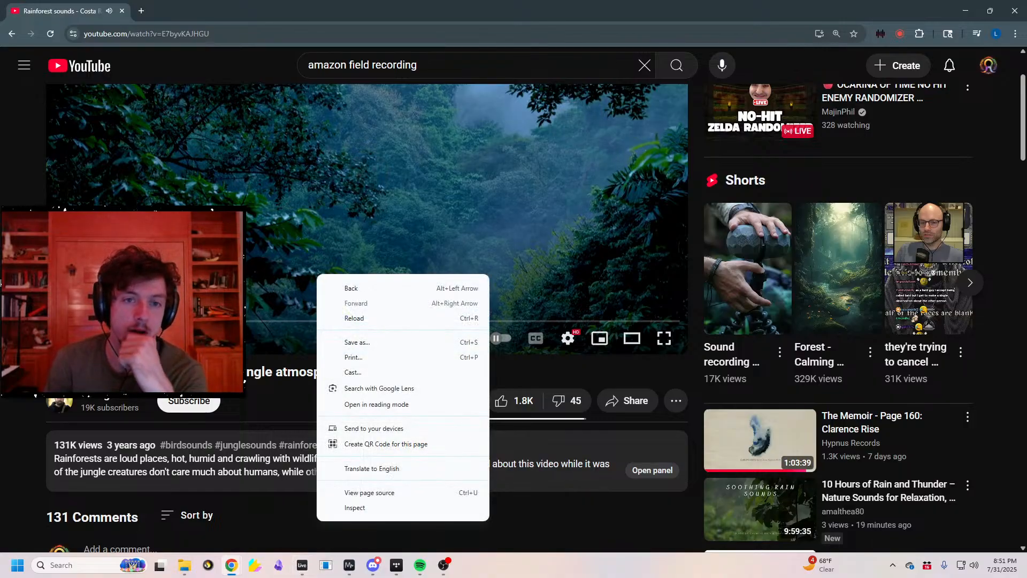
key("Escape")
Switch to Ableton Live and open the SpectralRotator plug-in window on track 24
left_click(302, 566)
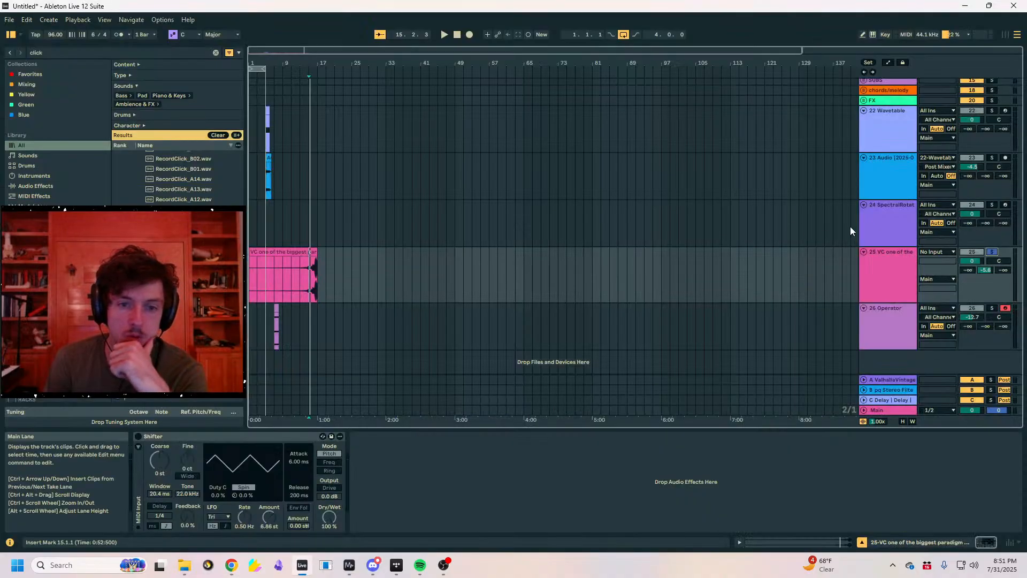
left_click(841, 229)
left_click(175, 438)
left_click(155, 436)
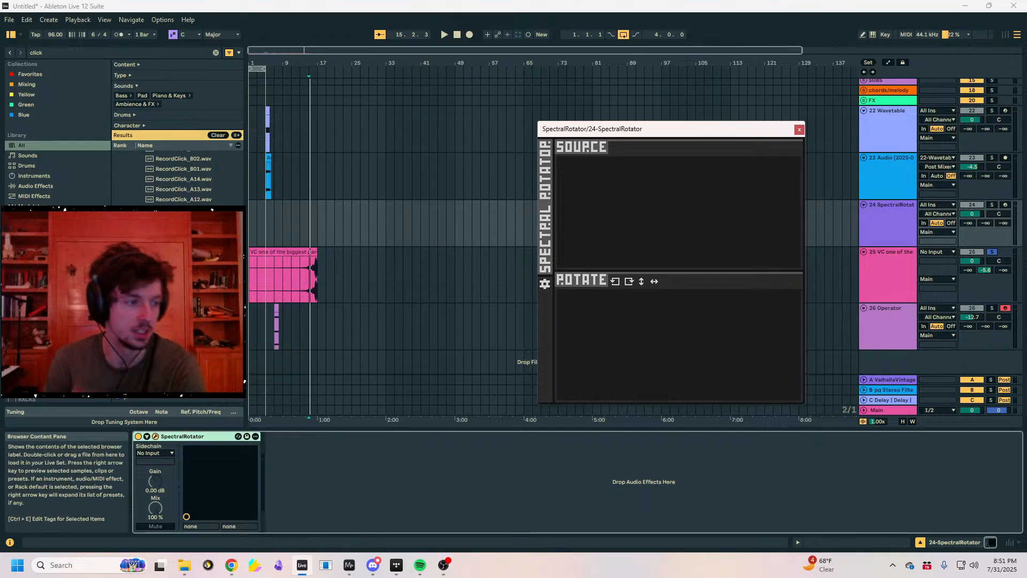
scroll(182, 177, "down", 3)
scroll(180, 177, "up", 5)
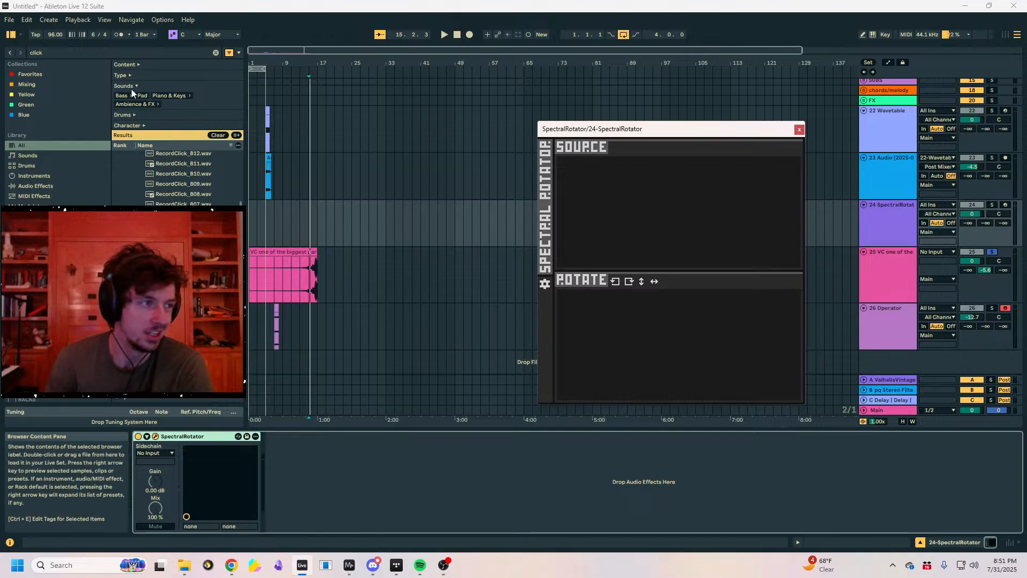
left_click(83, 51)
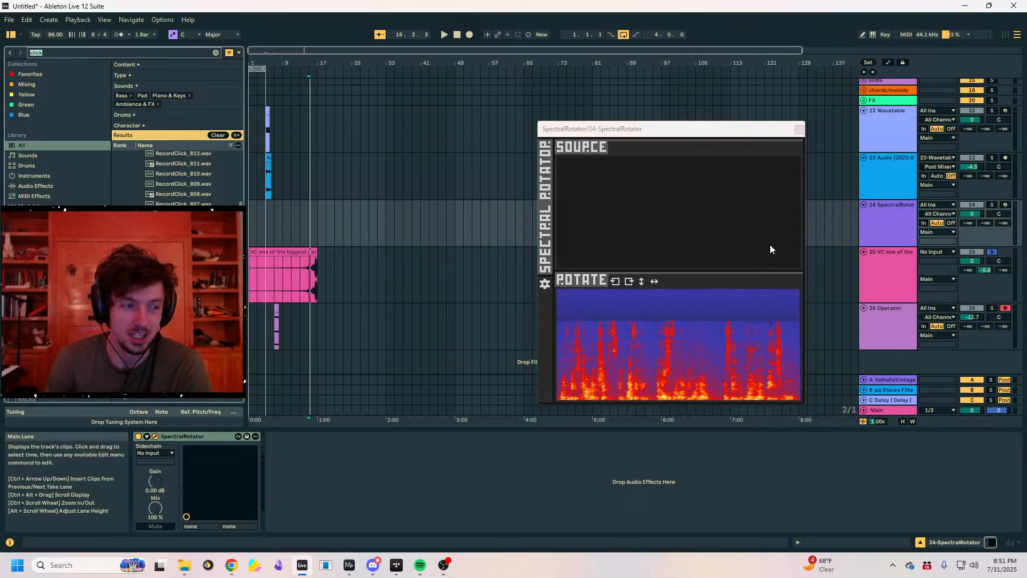
Move the audio clip on track 25 to bar 19 and play its beginning
left_click(303, 255)
left_click_drag(299, 253, 362, 251)
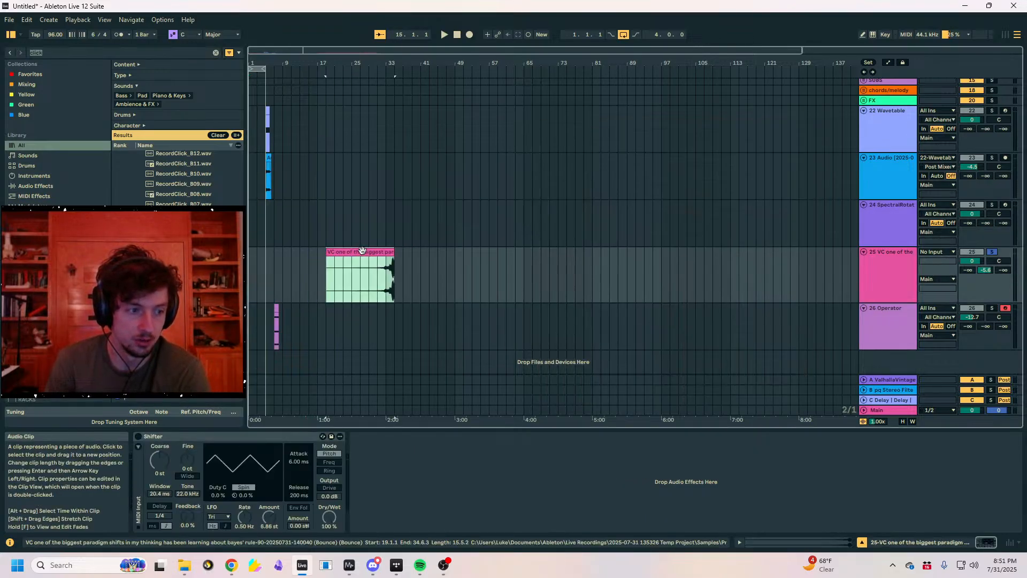
left_click_drag(352, 62, 389, 67)
left_click(309, 73)
left_click(551, 273)
key("space")
key("space")
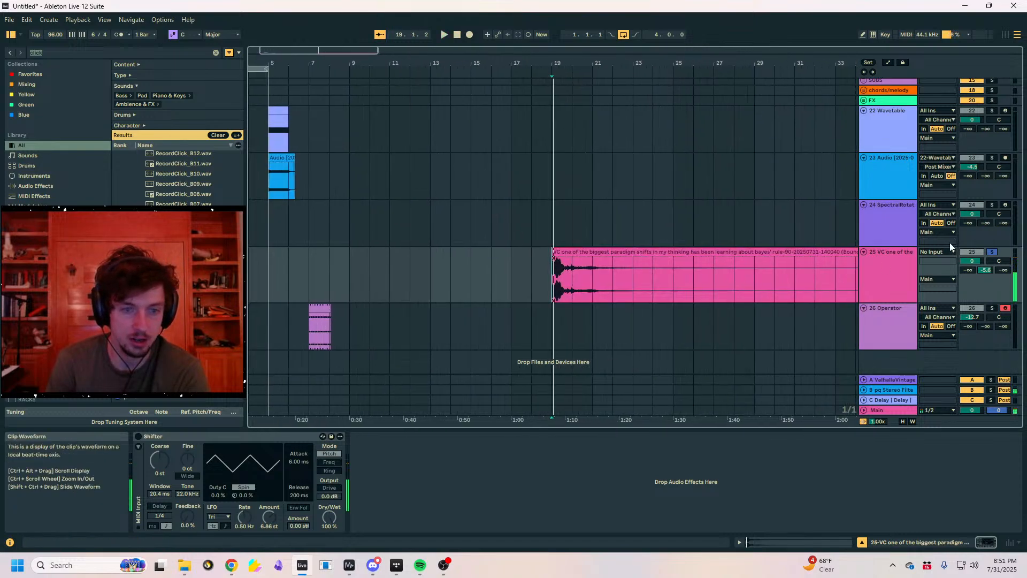
Turn off warping for the track 25 clip and move the SpectralRotator window clear of it
left_click(803, 539)
left_click(242, 437)
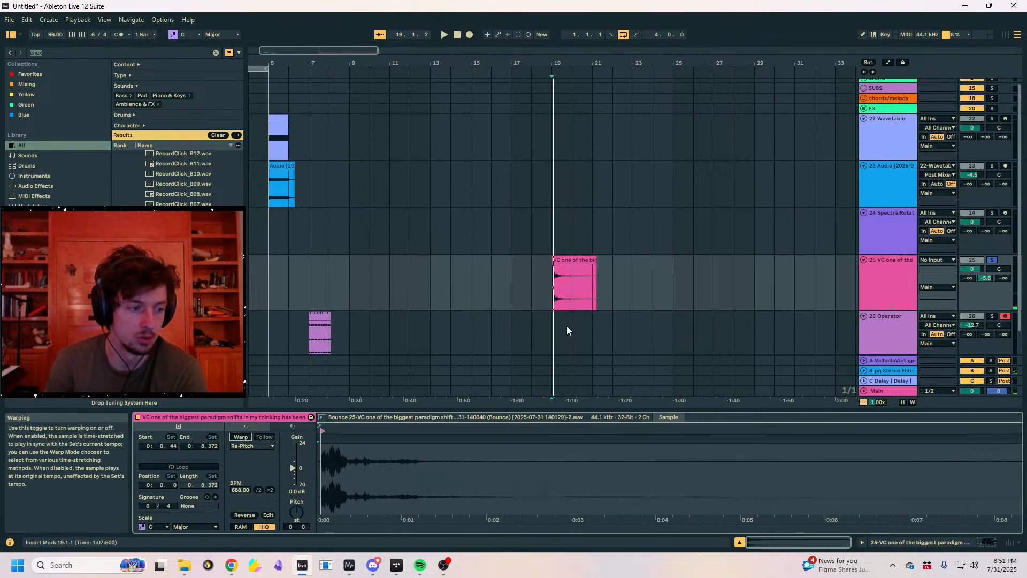
left_click(673, 235)
left_click_drag(608, 122, 260, 112)
left_click(576, 281)
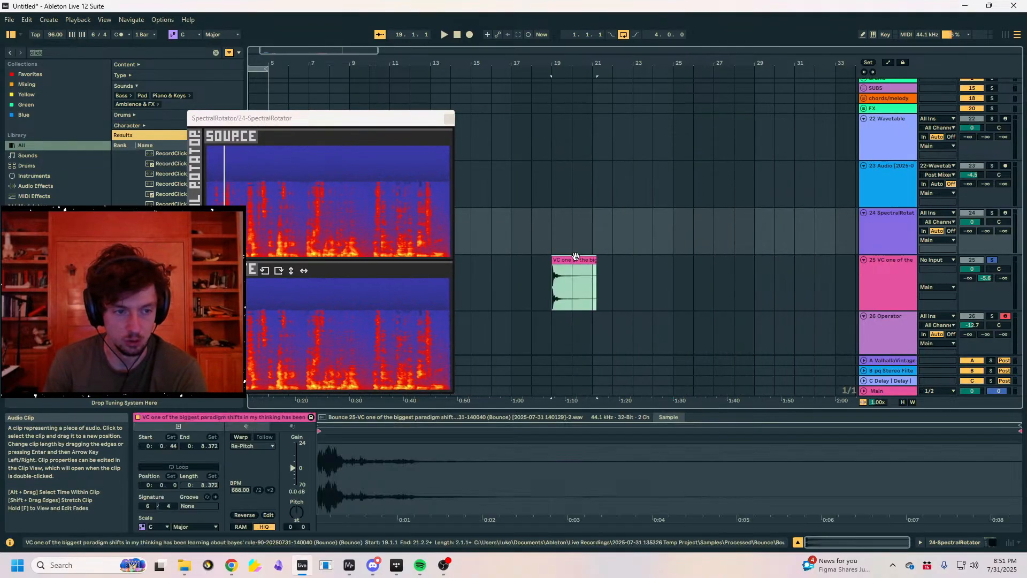
Lower track 25's volume to -2.1 dB in full-screen view and play the clip
key("F11")
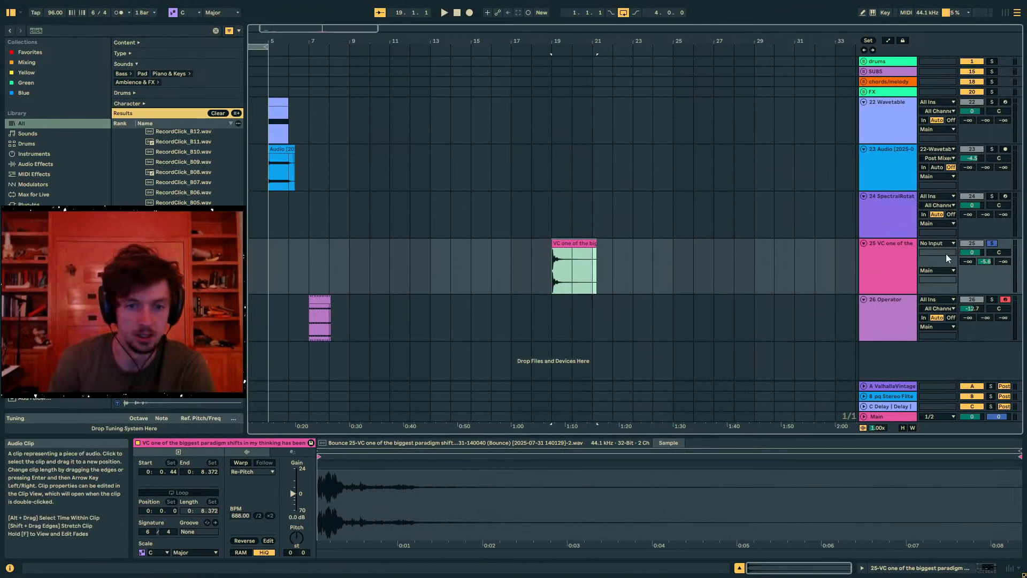
left_click_drag(974, 251, 974, 260)
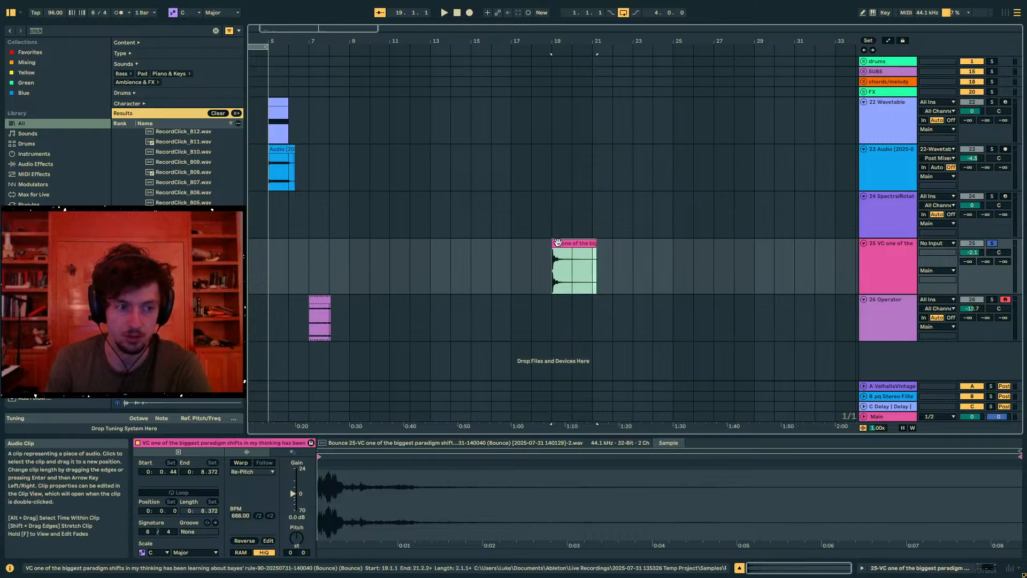
key("space")
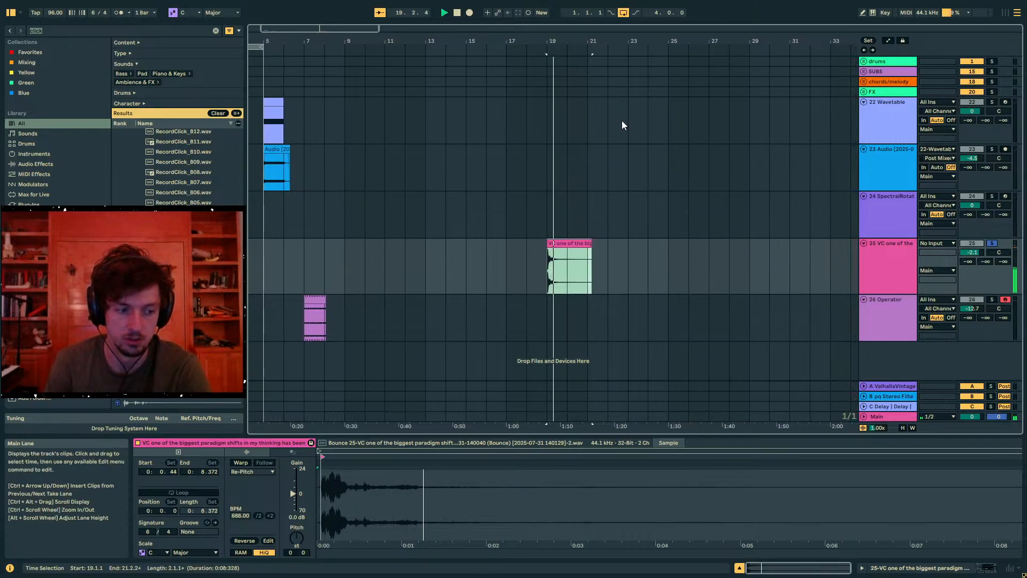
Examine the waveform of the track 25 clip's opening burst from 19.1.1 and show the SpectralRotator plug-in on track 24 again
left_click_drag(570, 40, 415, 59)
left_click(393, 272)
left_click_drag(393, 271, 709, 286)
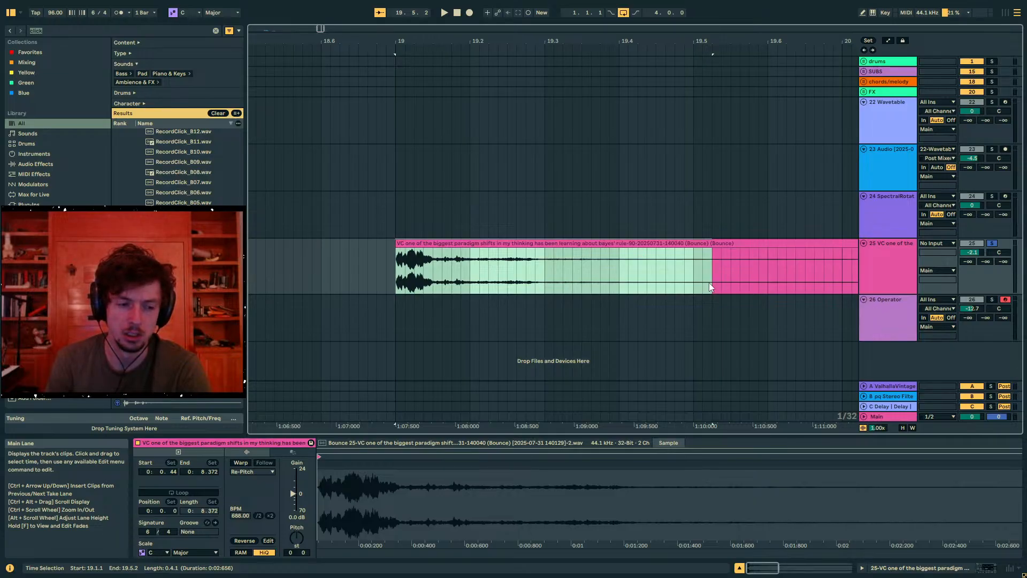
left_click(404, 271)
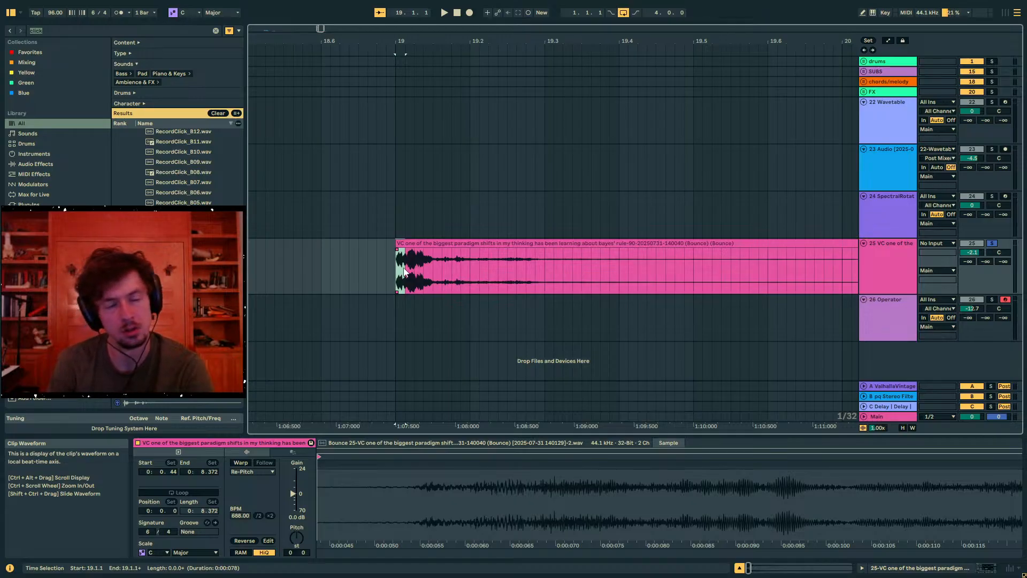
left_click(450, 249)
left_click(885, 210)
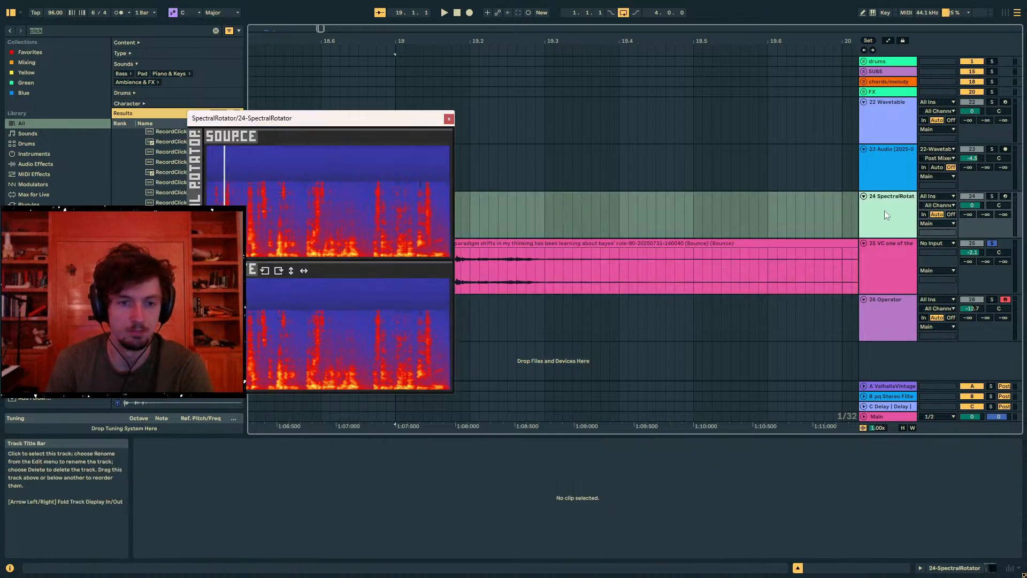
left_click_drag(407, 42, 606, 66)
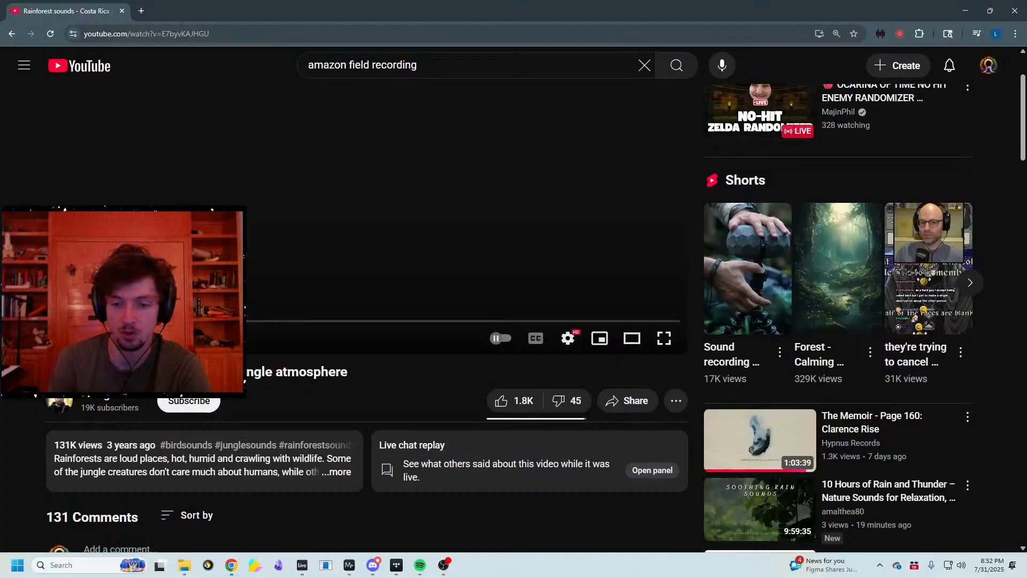
Switch to YouTube in the browser and search for "spectral rotation"
triple_click(491, 55)
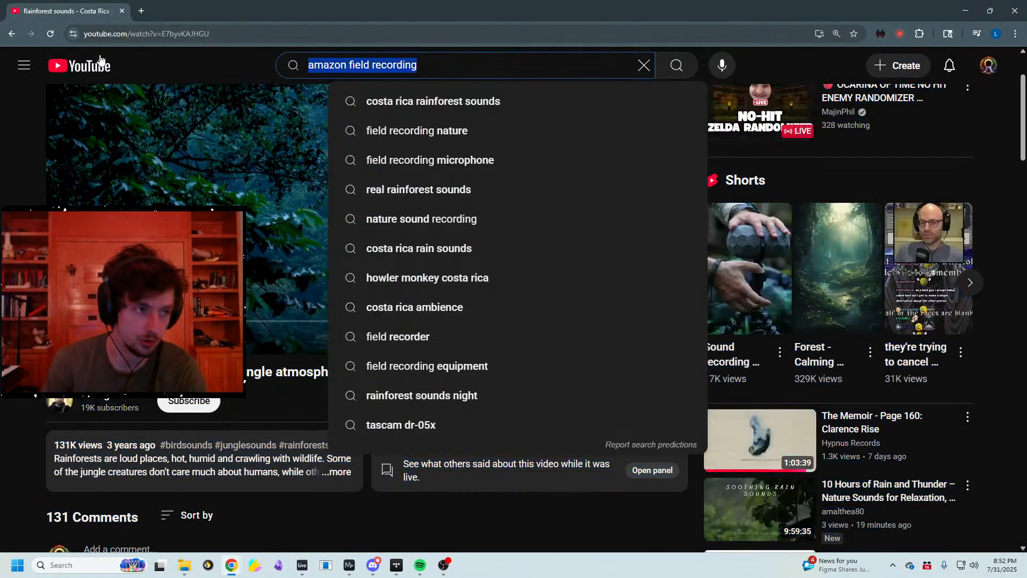
type("spectral rotation")
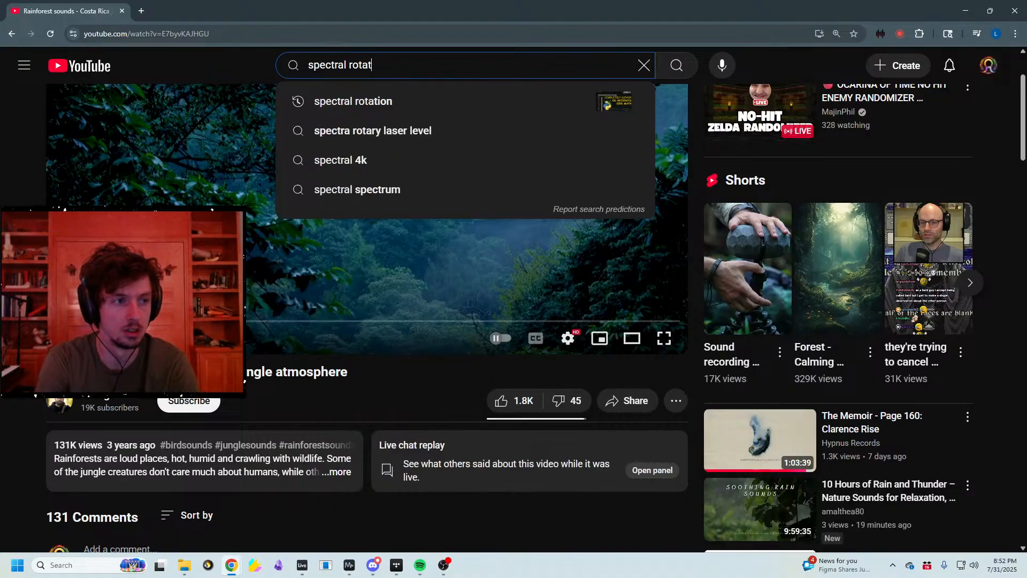
key("Return")
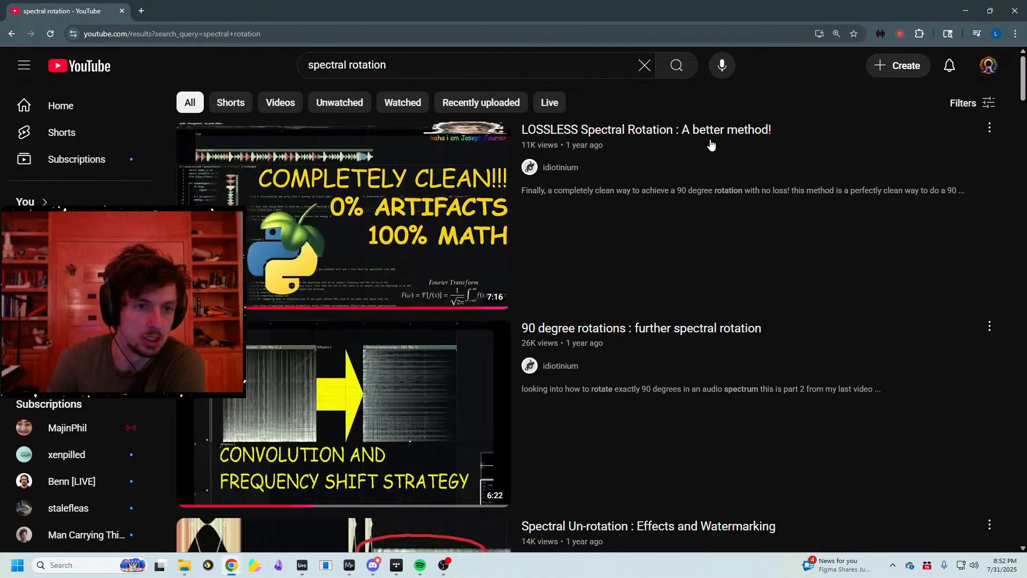
Look through the spectral rotation results and open the idiotinium channel
scroll(753, 218, "down", 3)
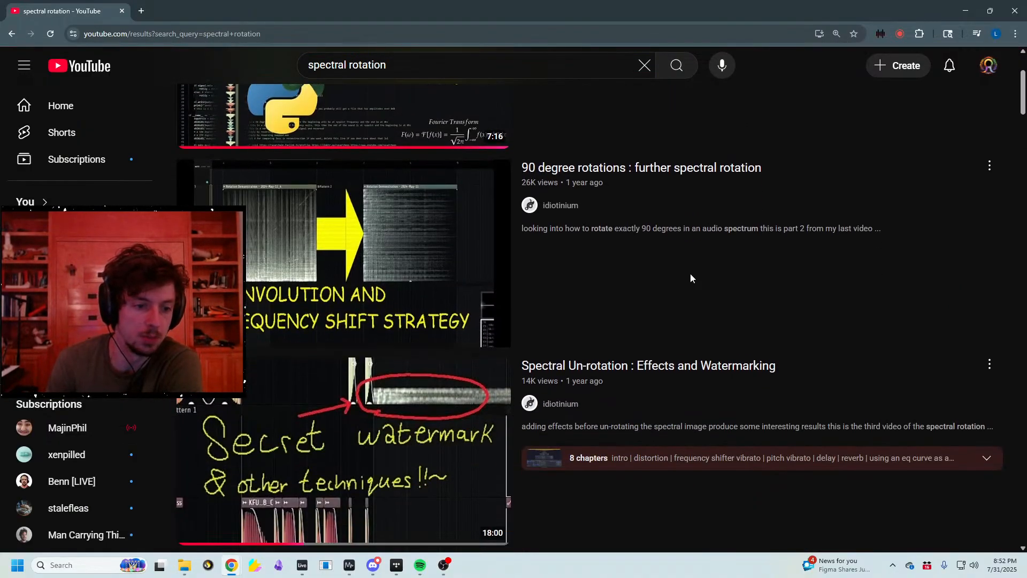
scroll(691, 275, "down", 6)
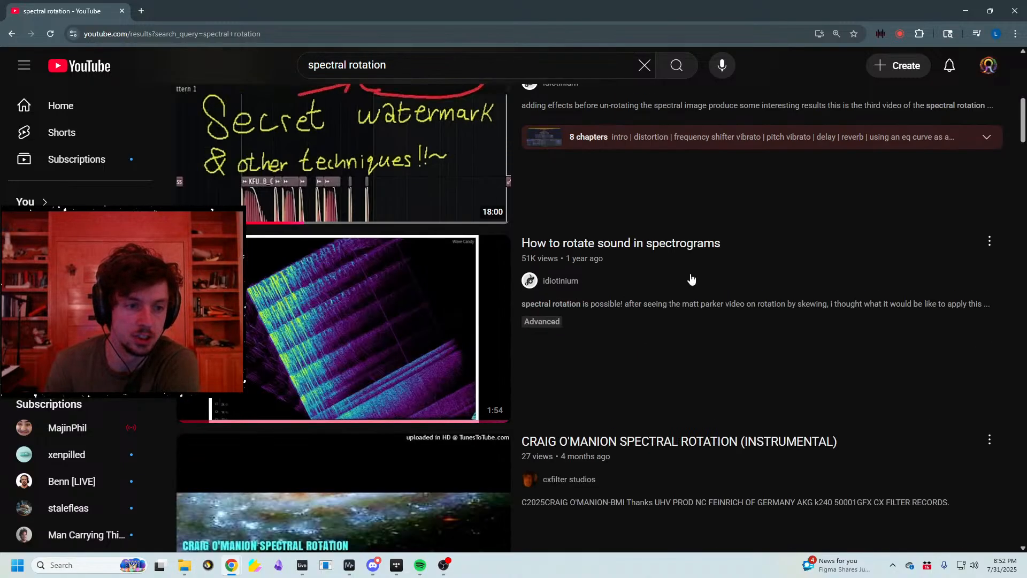
scroll(660, 257, "down", 4)
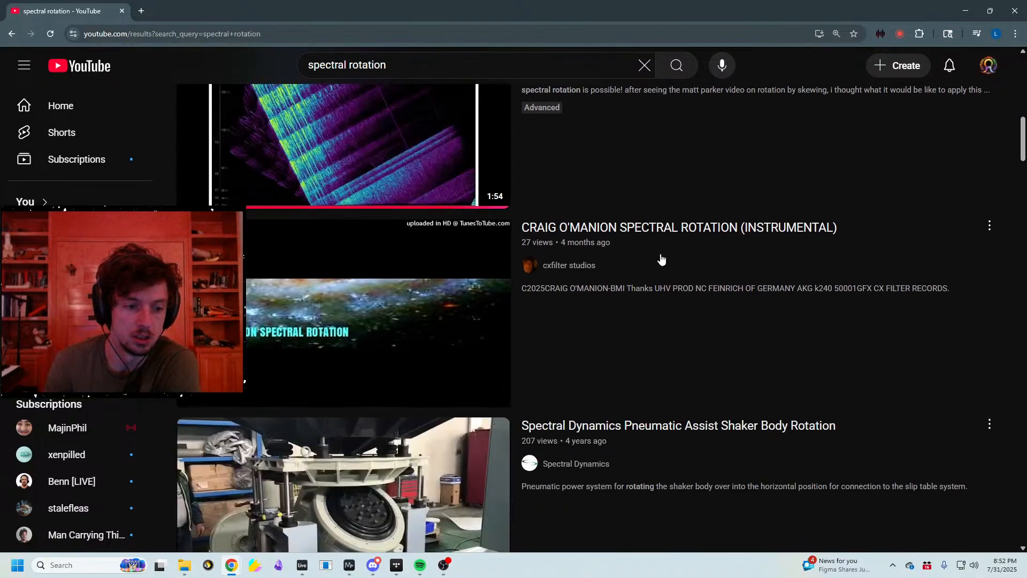
scroll(648, 260, "up", 6)
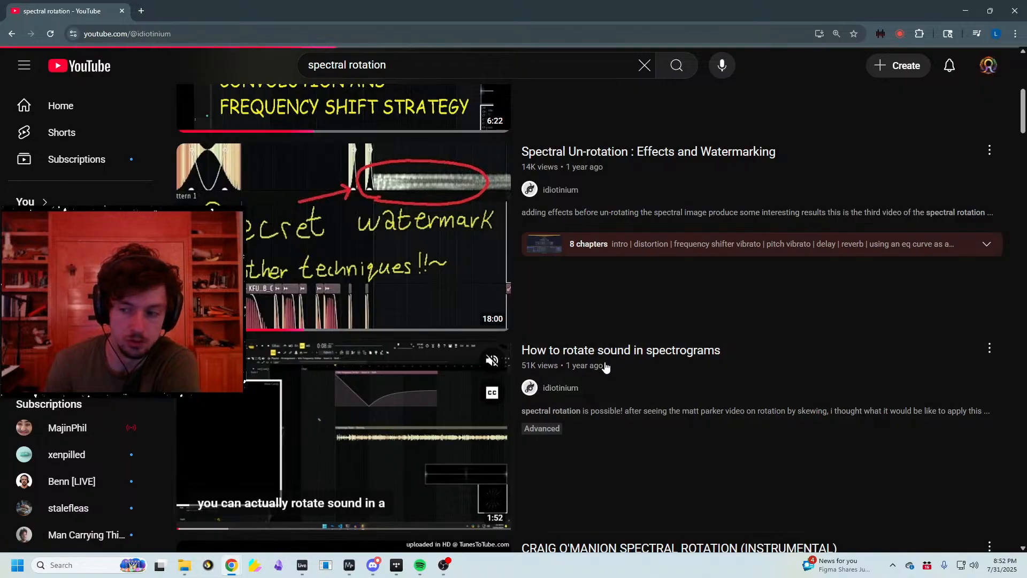
left_click(562, 388)
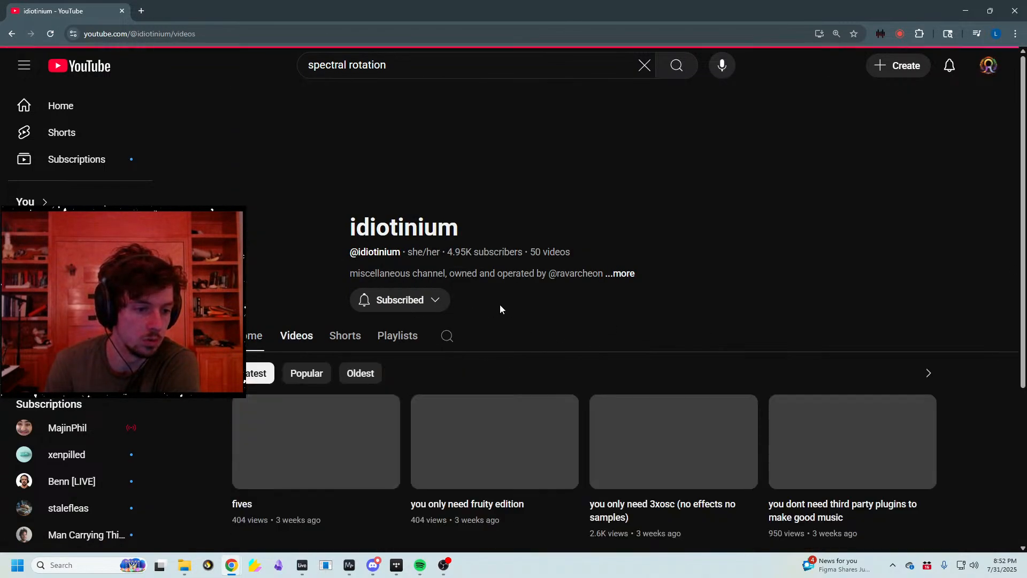
Look through the idiotinium channel's videos and open "Spectral Un-rotation : Effects and Watermarking"
scroll(506, 304, "down", 10)
scroll(354, 300, "up", 5)
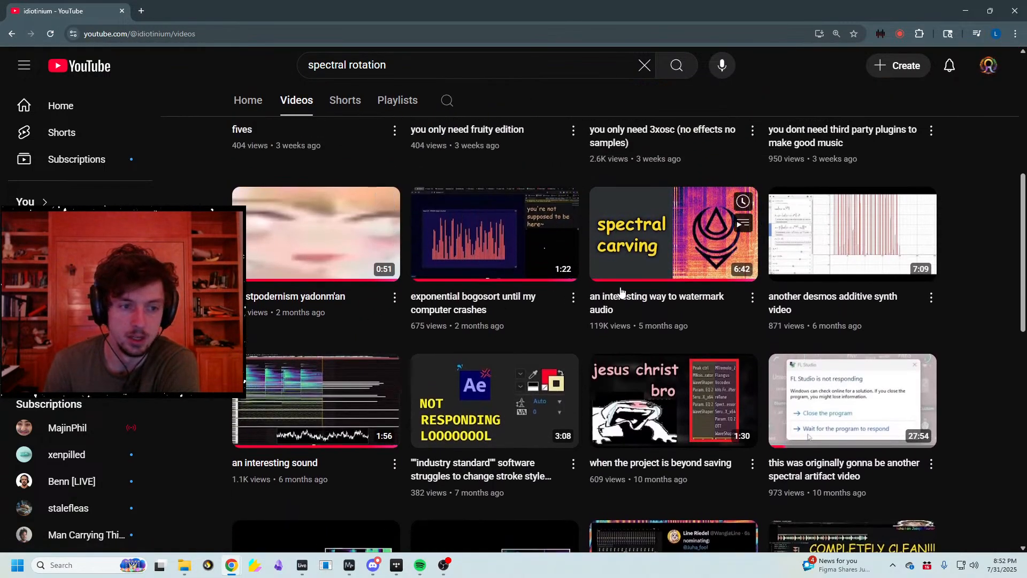
scroll(669, 332, "down", 6)
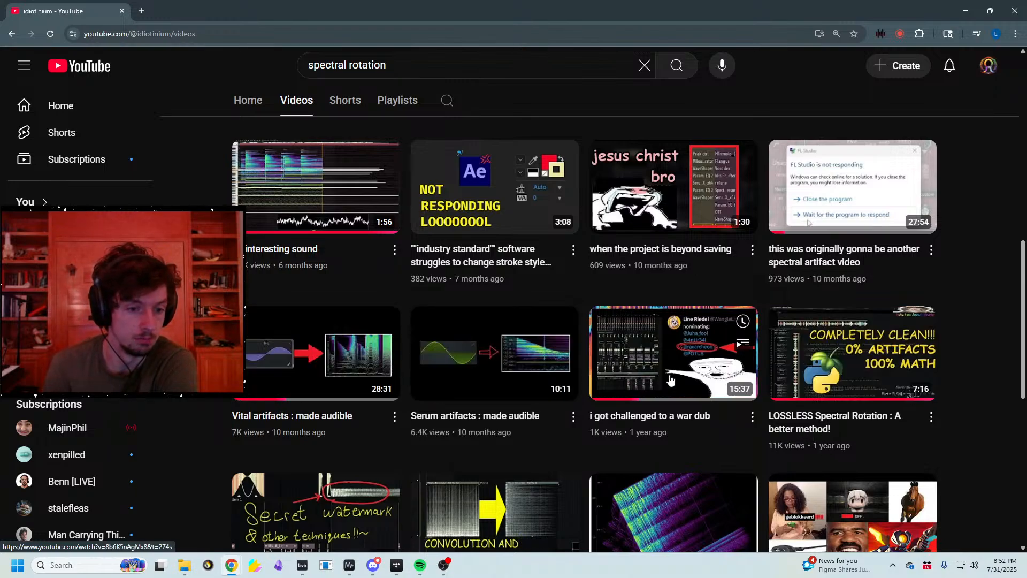
scroll(289, 270, "up", 2)
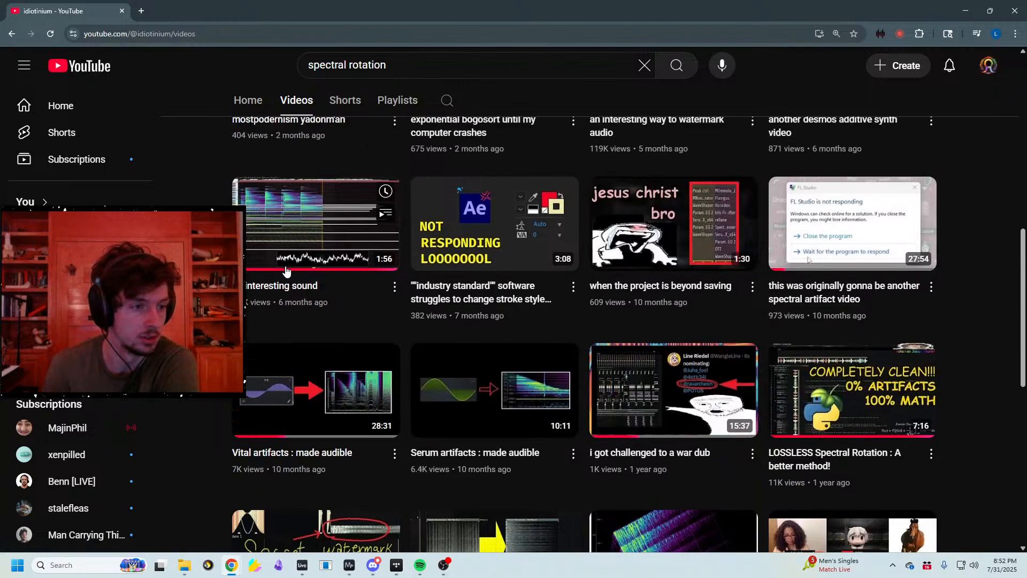
scroll(354, 283, "down", 5)
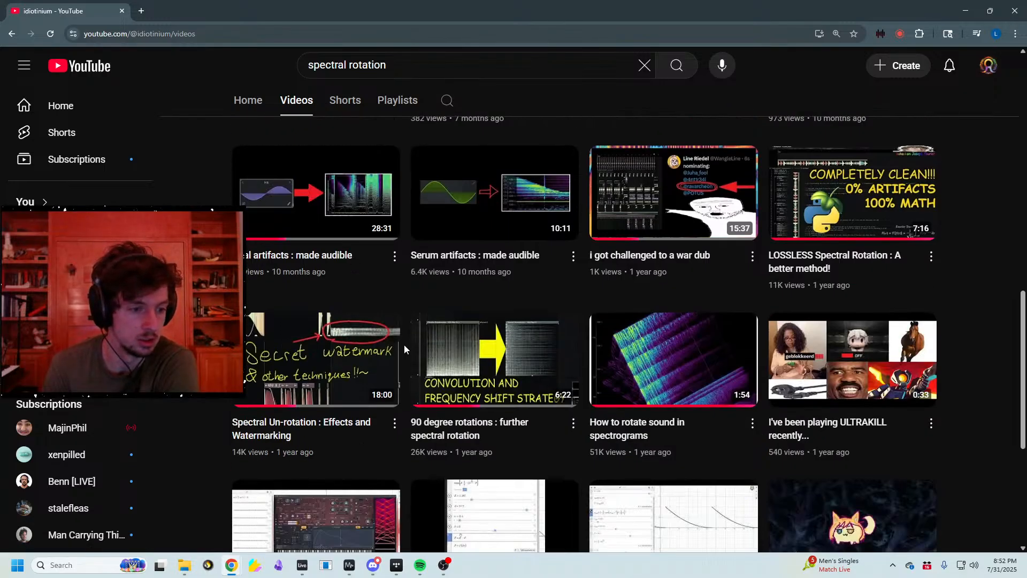
right_click(298, 353)
left_click(265, 360)
left_click(265, 361)
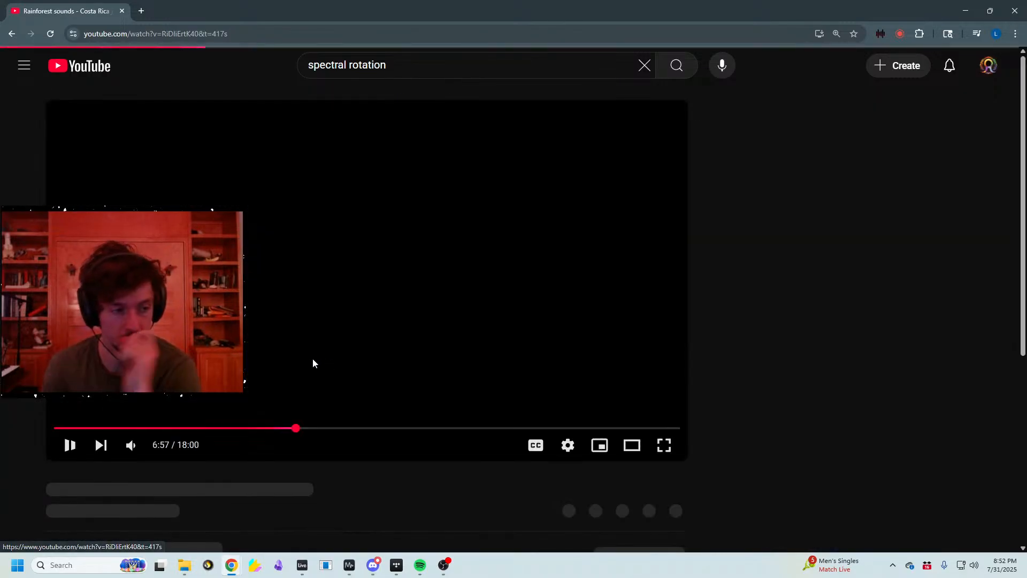
Play the video's frequency shifter vibrato section from about 3:22 at full player volume and pause it at 3:29
left_click(229, 419)
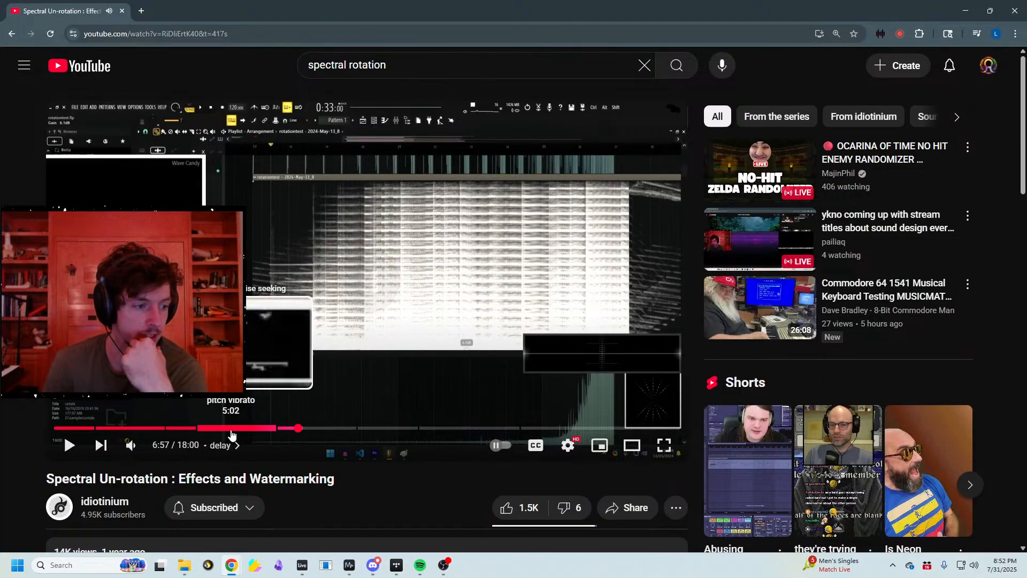
left_click(174, 429)
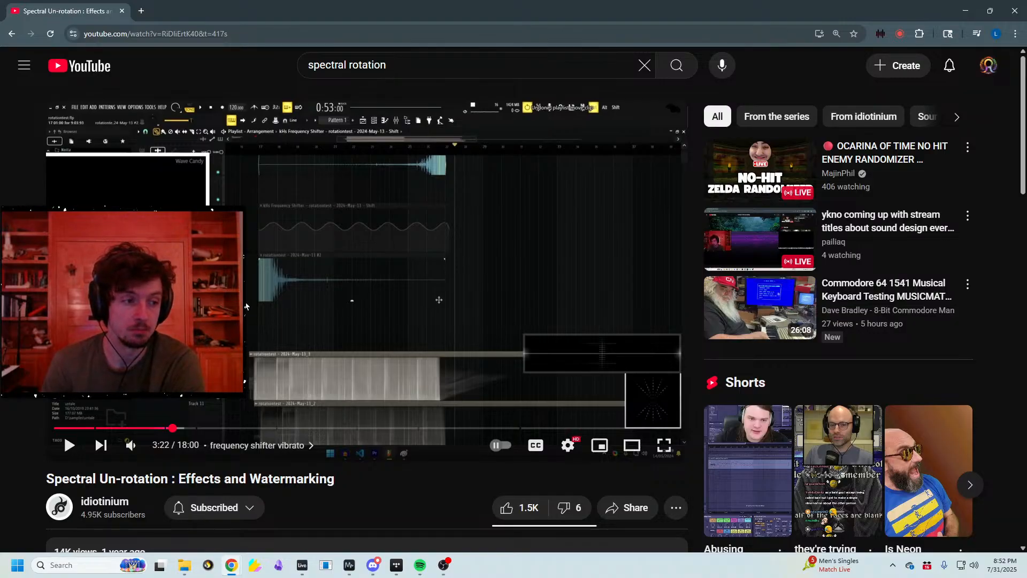
left_click(285, 309)
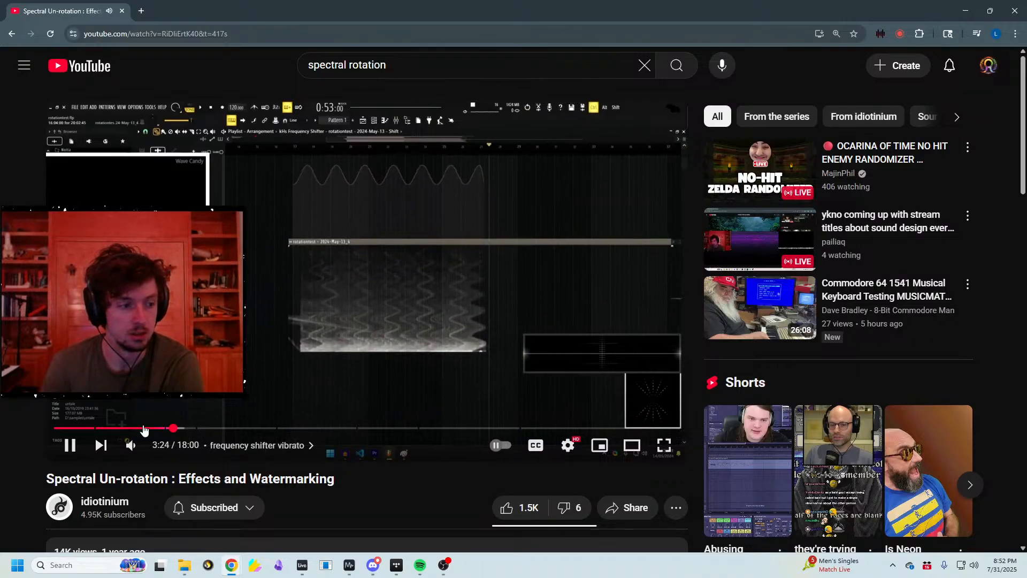
mouse_move(134, 446)
left_click_drag(158, 447, 180, 448)
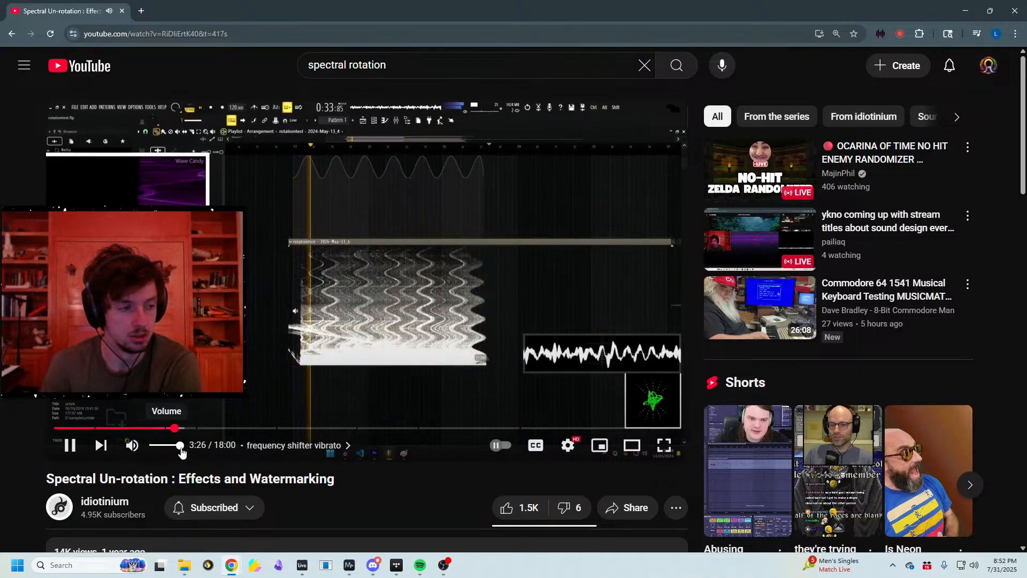
mouse_move(92, 457)
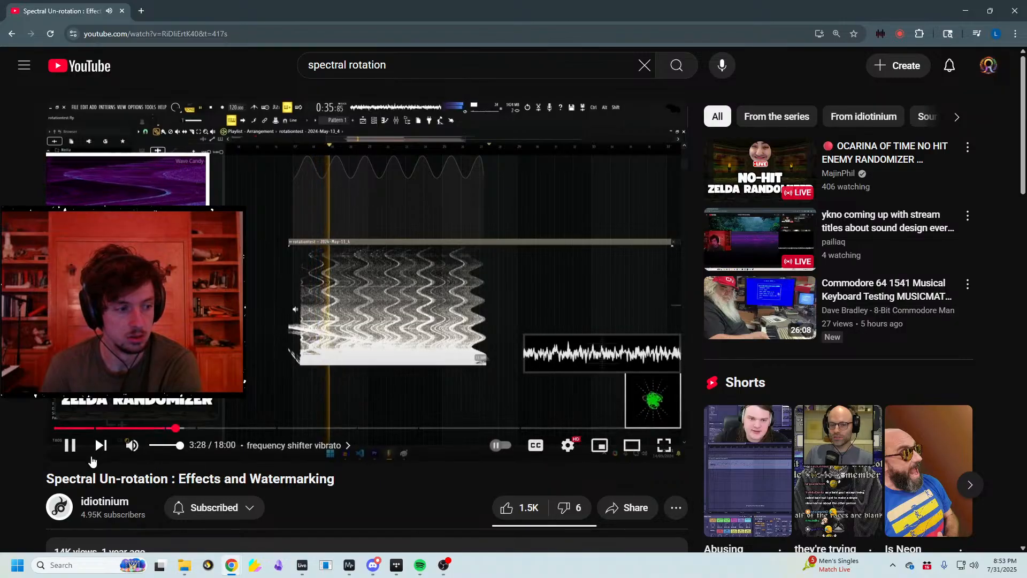
left_click(69, 449)
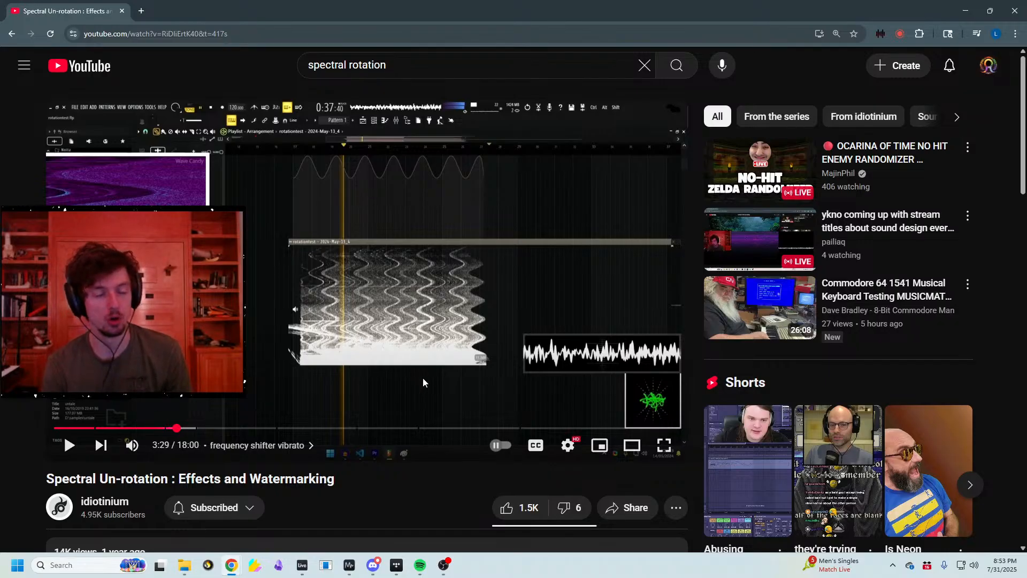
Switch to Ableton Live and show the device chain of track 26 Operator
left_click(303, 565)
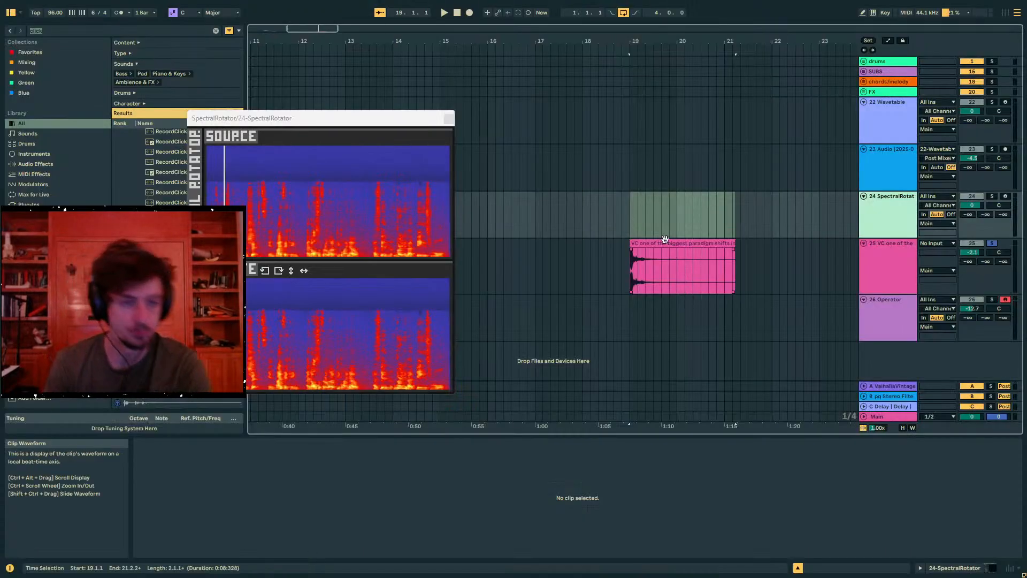
left_click(599, 288)
left_click(596, 322)
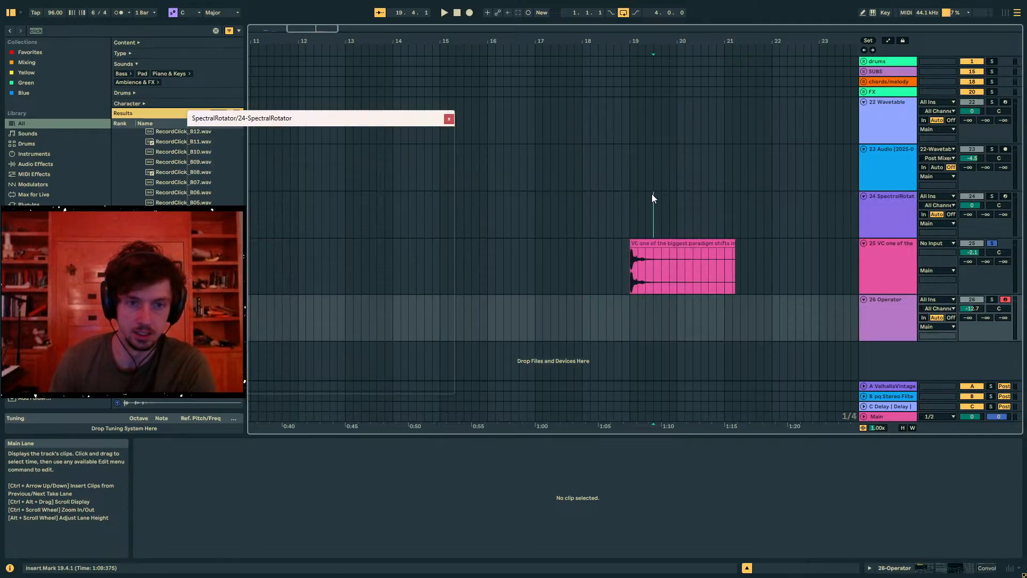
left_click(647, 160)
left_click(653, 137)
left_click(960, 569)
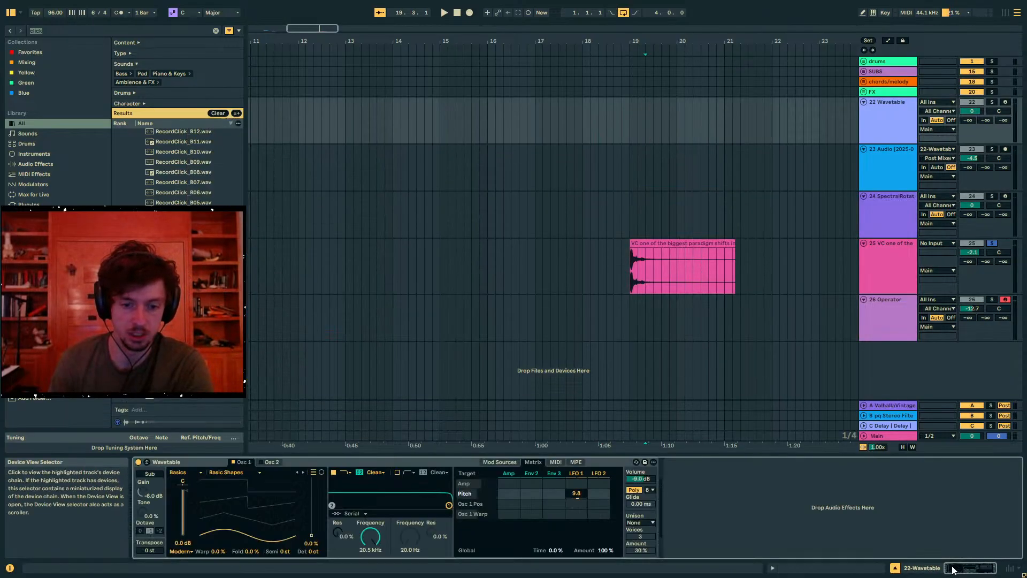
left_click(690, 270)
left_click(636, 326)
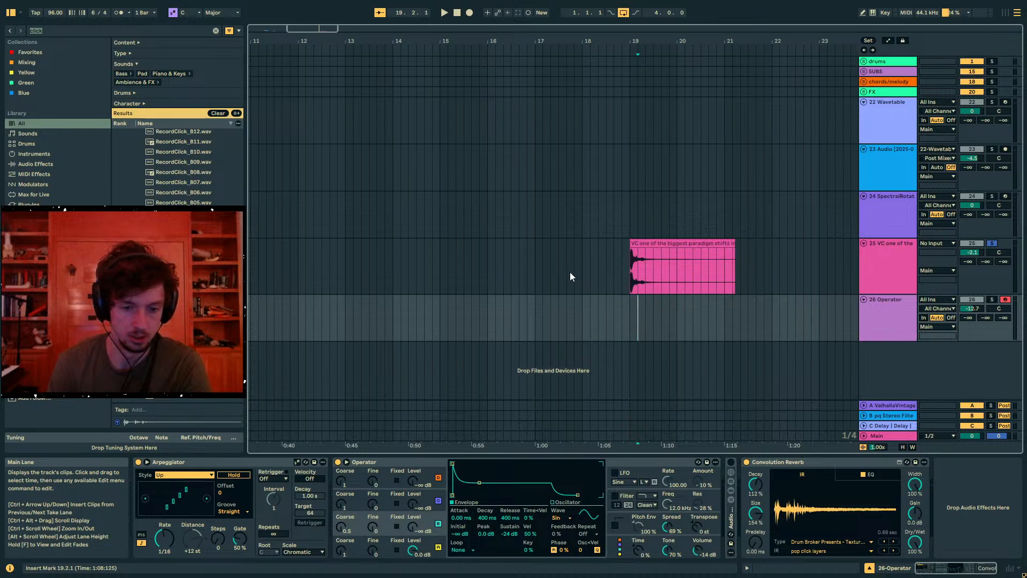
left_click(566, 257)
left_click(551, 334)
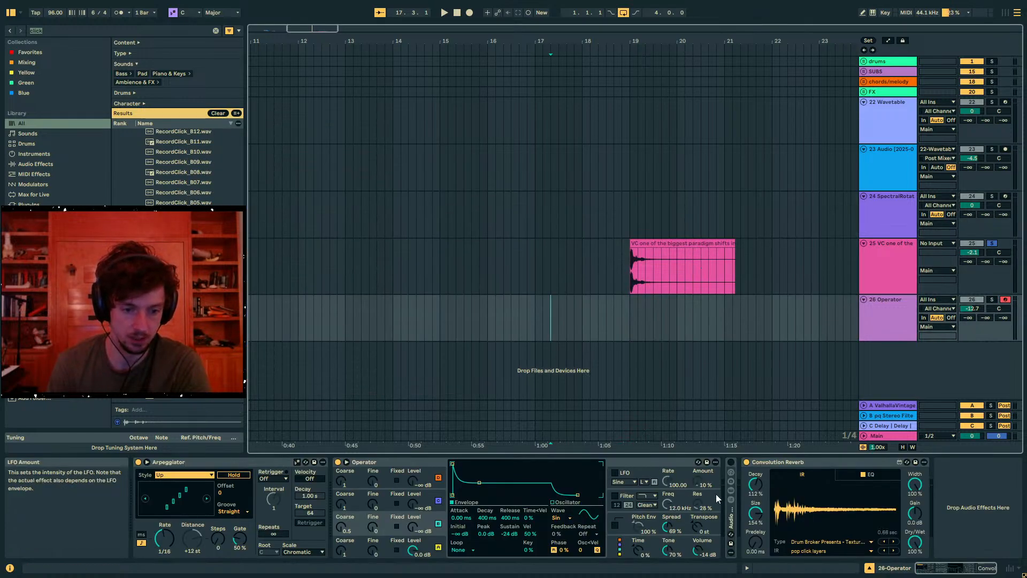
Unfold the Audio Effect Rack in track 26's device chain to show its Flt 1 Freq and Res macros
double_click(731, 513)
left_click(766, 461)
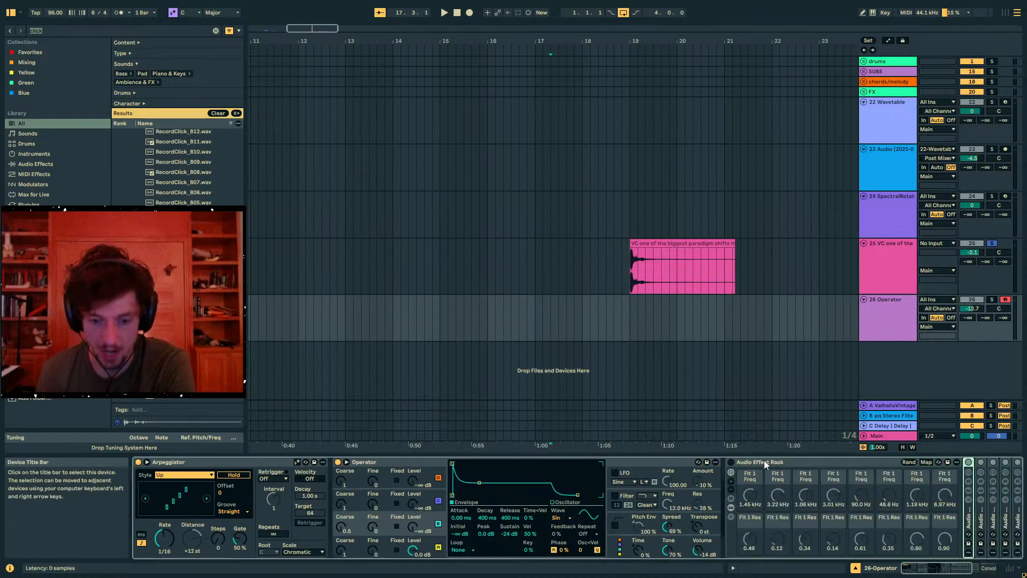
scroll(764, 461, "down", 5)
left_click(832, 462)
Select the track 26 clip starting at 10.5.1 and solo the Operator track
left_click(550, 323)
left_click_drag(399, 41, 648, 33)
left_click_drag(470, 298, 596, 305)
left_click(991, 301)
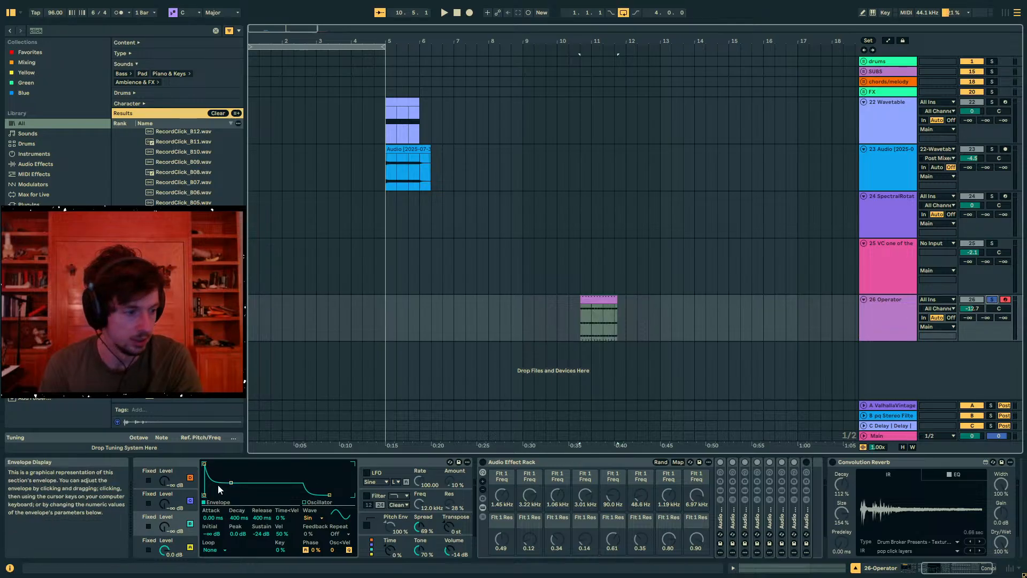
Play the track 26 clip, select the Arpeggiator, and lower the song tempo to 20 BPM before stopping playback
key("space")
left_click(231, 464)
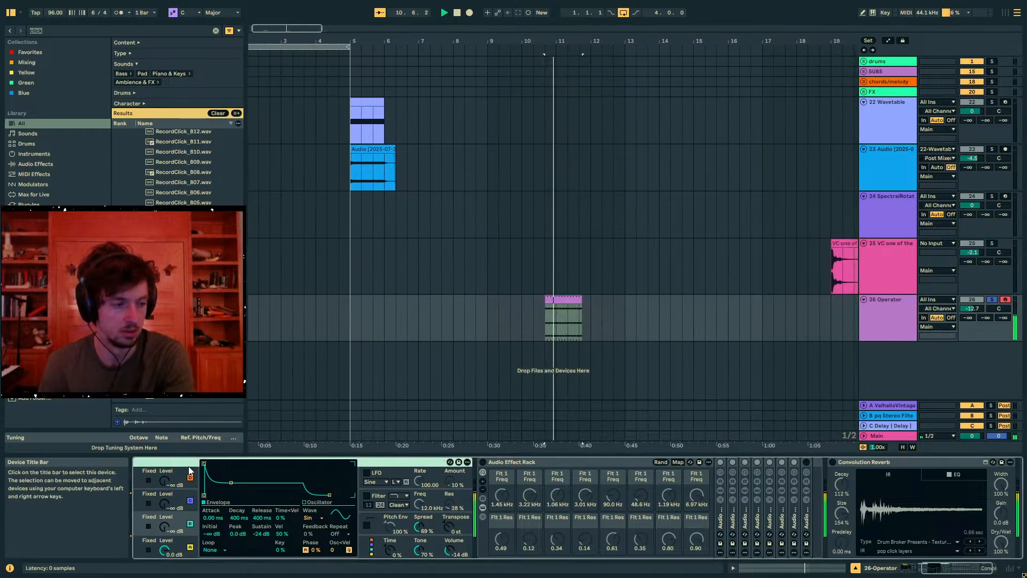
key("Left")
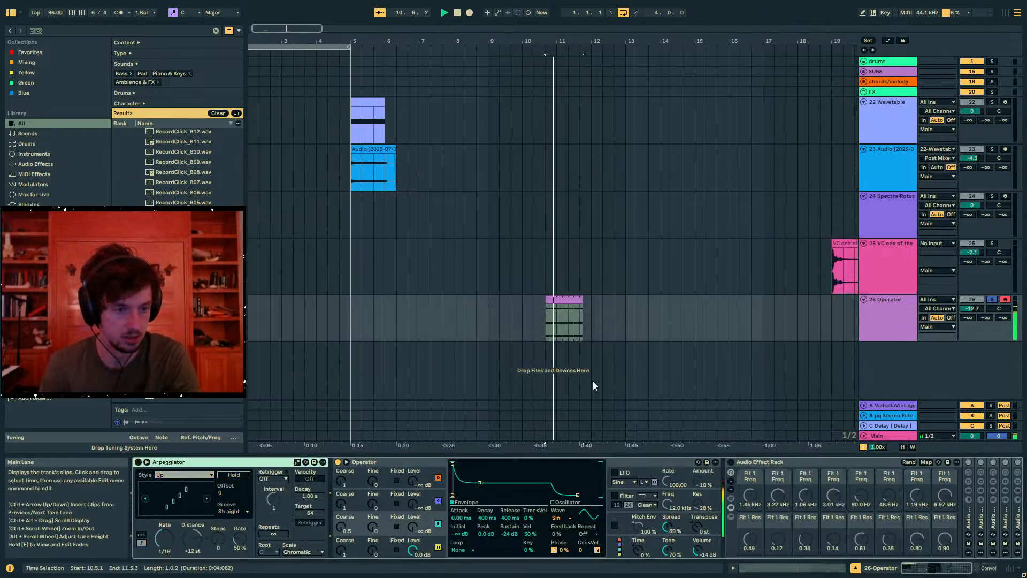
left_click_drag(55, 12, 55, 64)
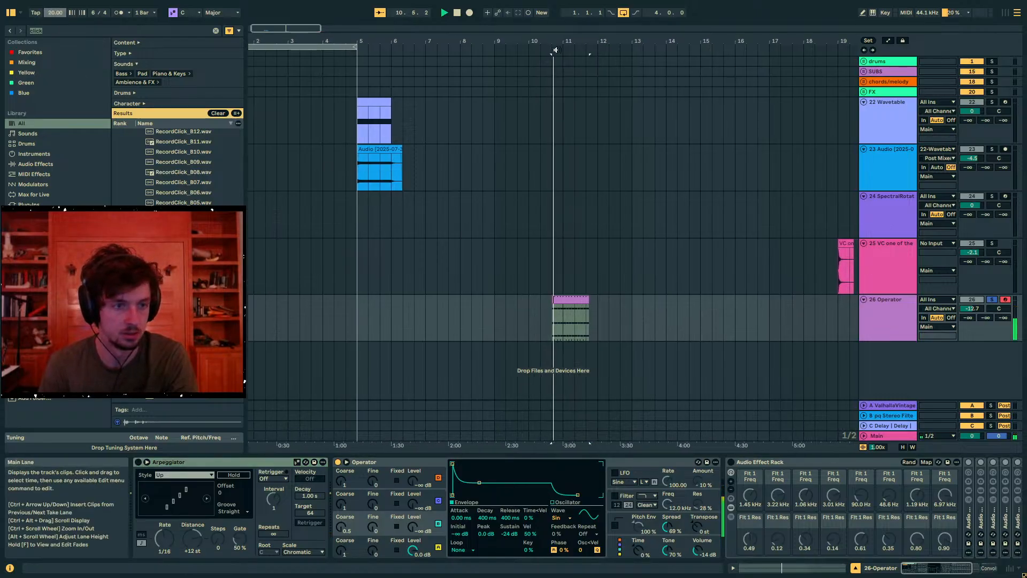
left_click_drag(555, 40, 400, 133)
key("space")
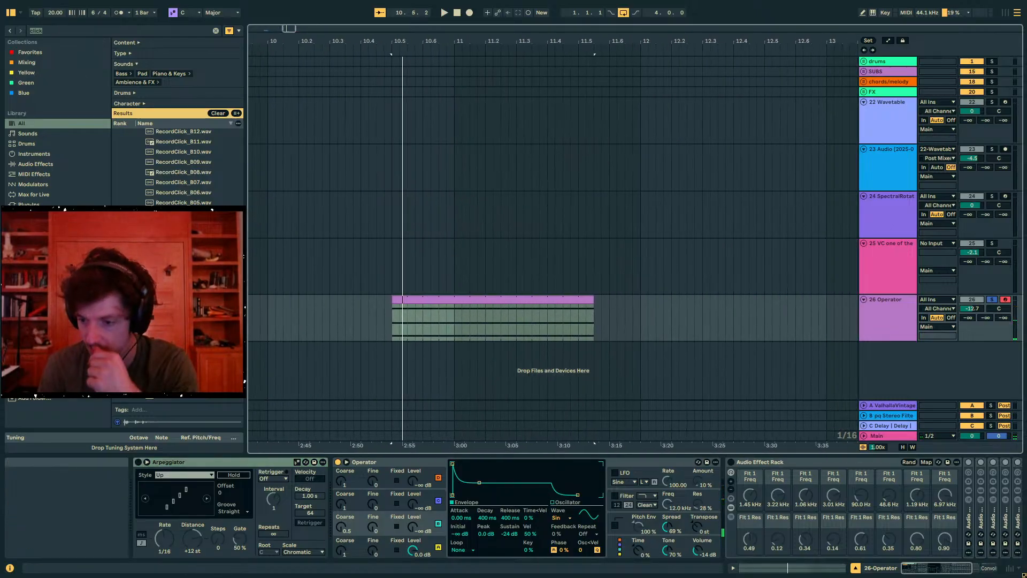
Switch to MiniMeters, detach the spectrogram module into its own window, and return to Ableton Live
key("alt+Tab")
left_click(975, 507)
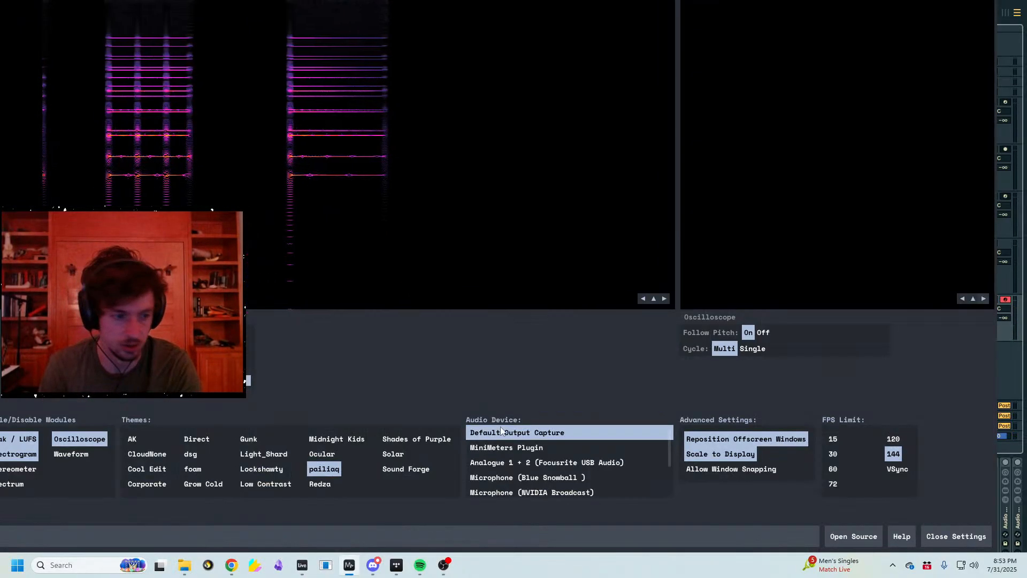
left_click(653, 299)
left_click(303, 565)
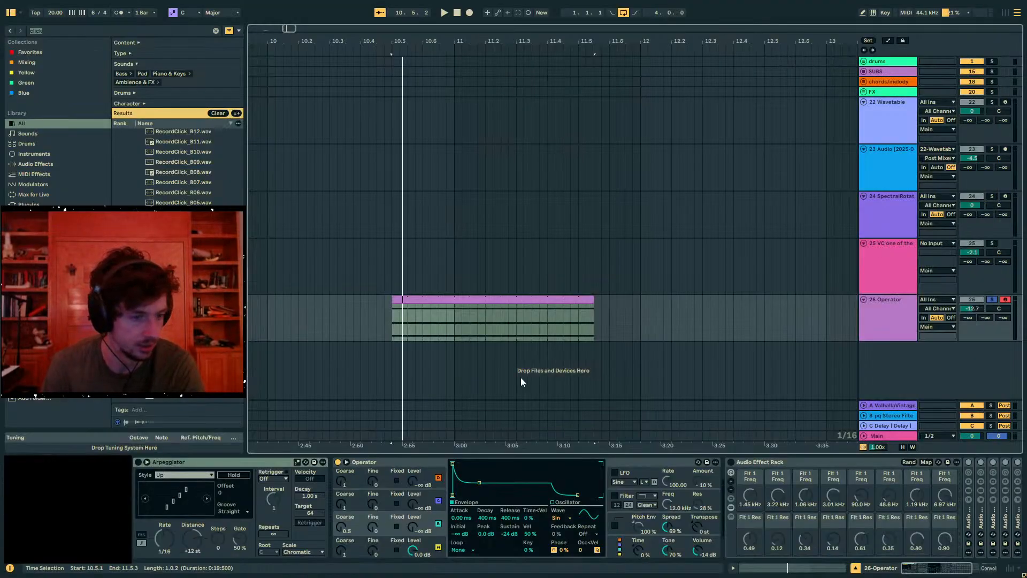
Unfold the nested Audio Effect Rack on track 26 and its Roar chain to show the Roar device with its dispersion filter
left_click(494, 311)
left_click(740, 462)
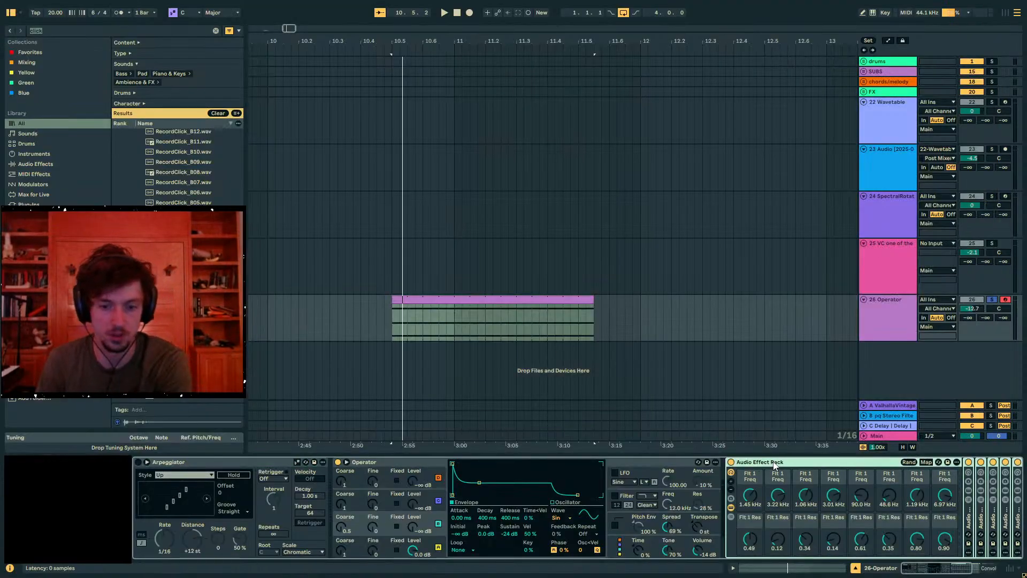
double_click(970, 518)
key("Right")
key("Right")
key("Right")
key("Right")
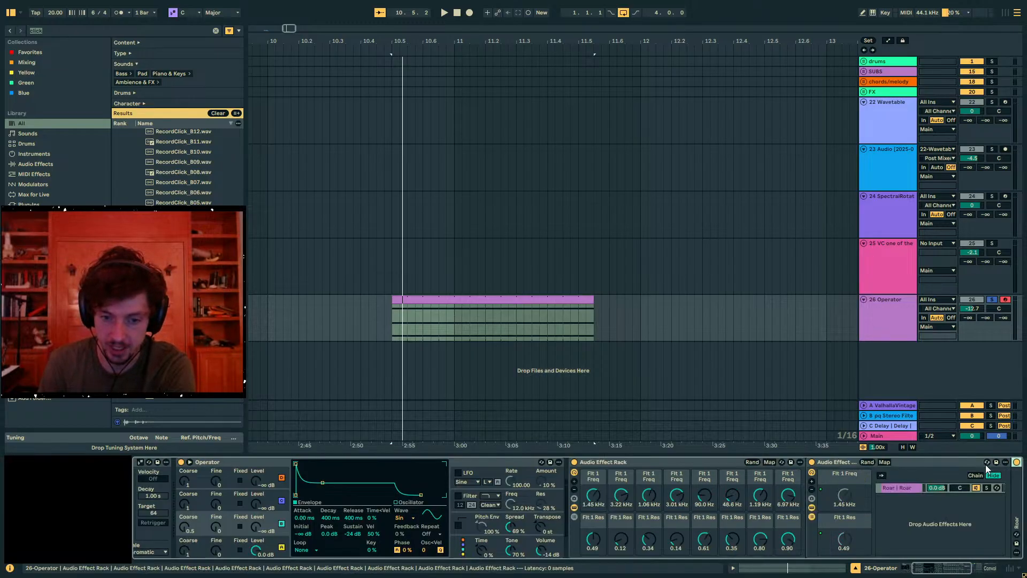
double_click(970, 486)
key("Right")
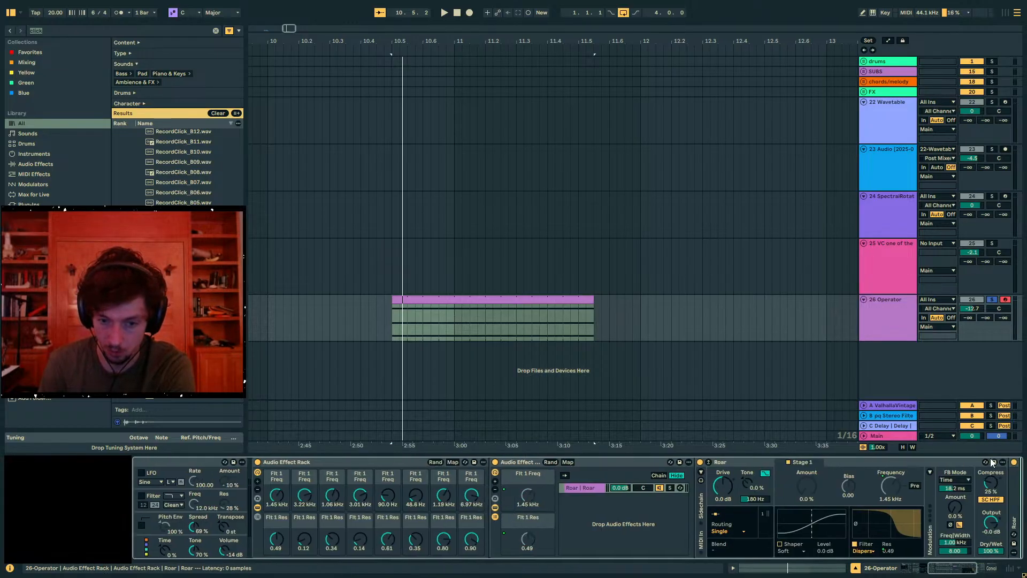
left_click(873, 461)
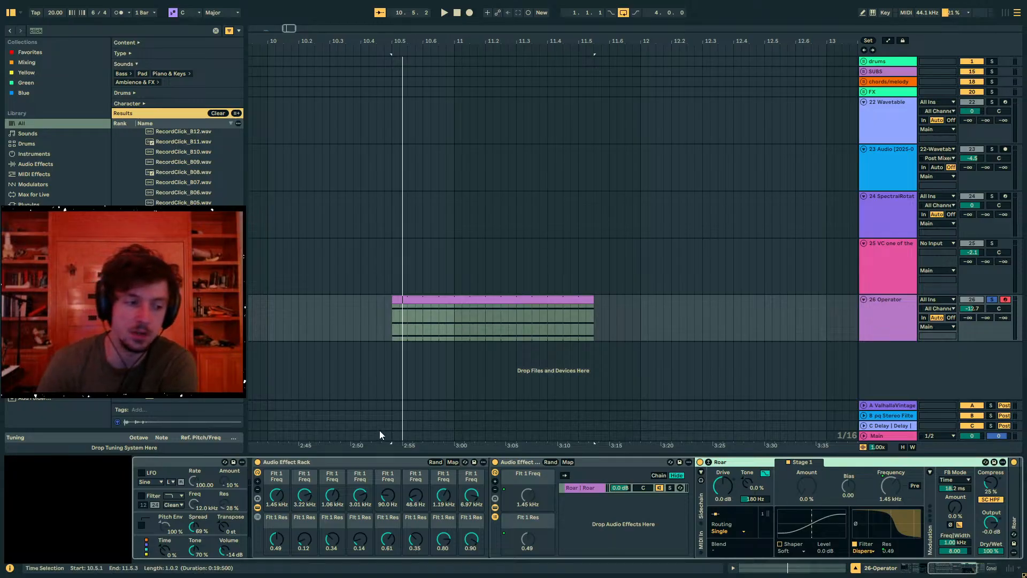
Play the track 26 clip at the slowed tempo and examine its sound in the spectrogram window
key("space")
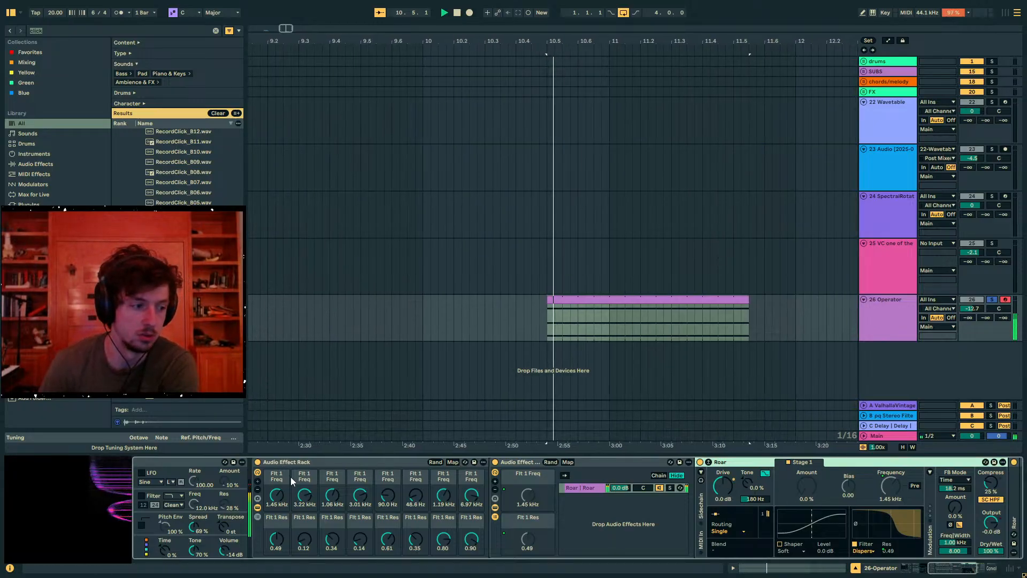
mouse_move(81, 517)
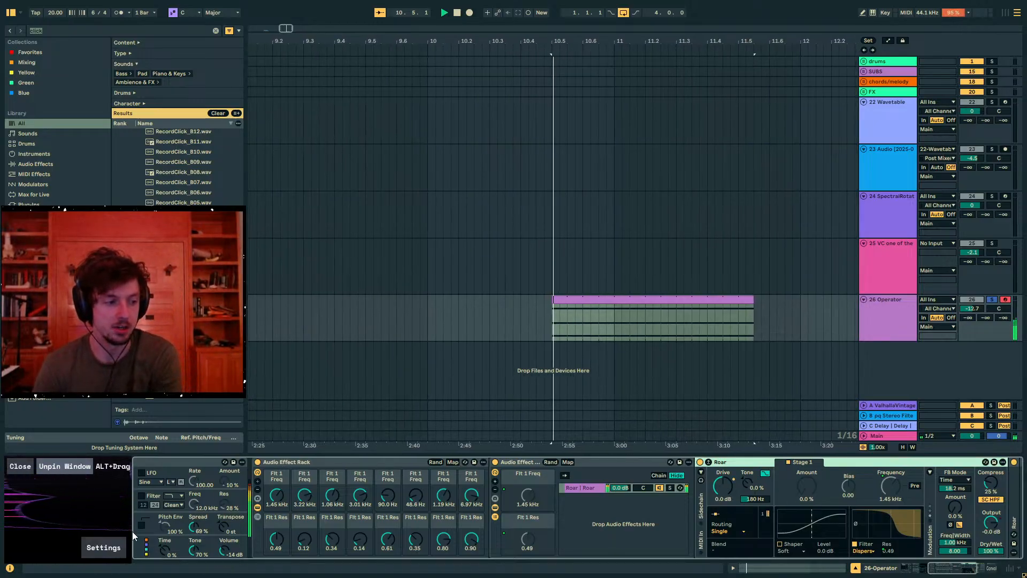
left_click_drag(64, 496, 39, 500)
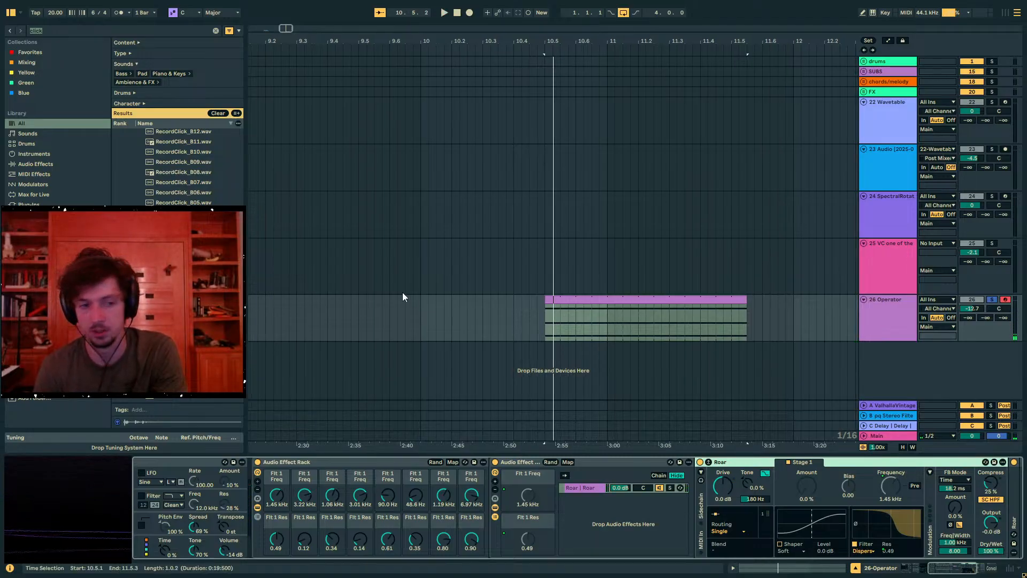
left_click(552, 302)
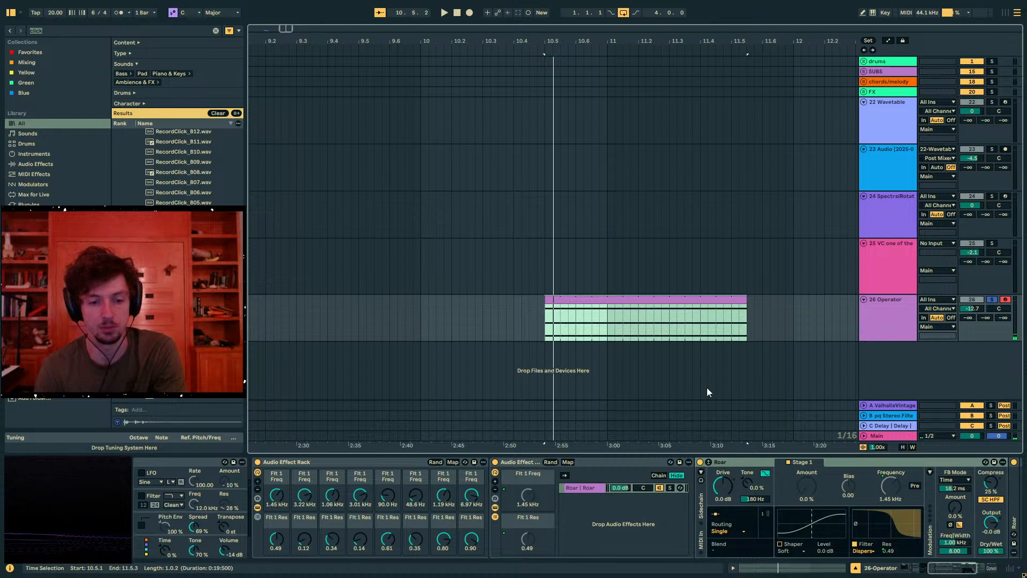
Lower the Audio Effect Rack's first Flt 1 Freq macro to 686 Hz and play the clip to hear the change
left_click(724, 461)
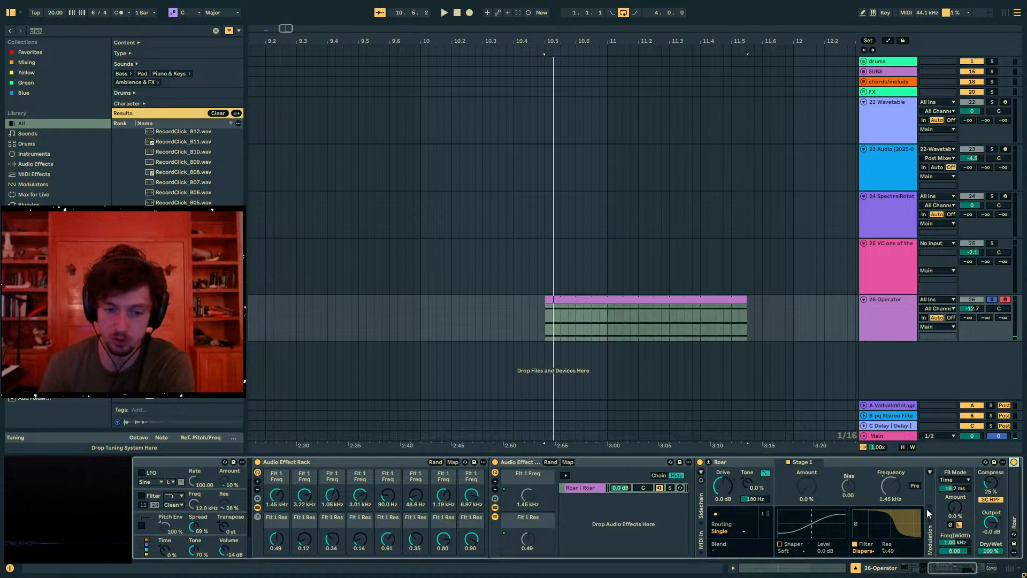
left_click(890, 466)
mouse_move(276, 496)
left_mouse_down()
mouse_move(277, 508)
mouse_move(276, 477)
mouse_move(277, 488)
left_mouse_up()
key("space")
key("space")
key("space")
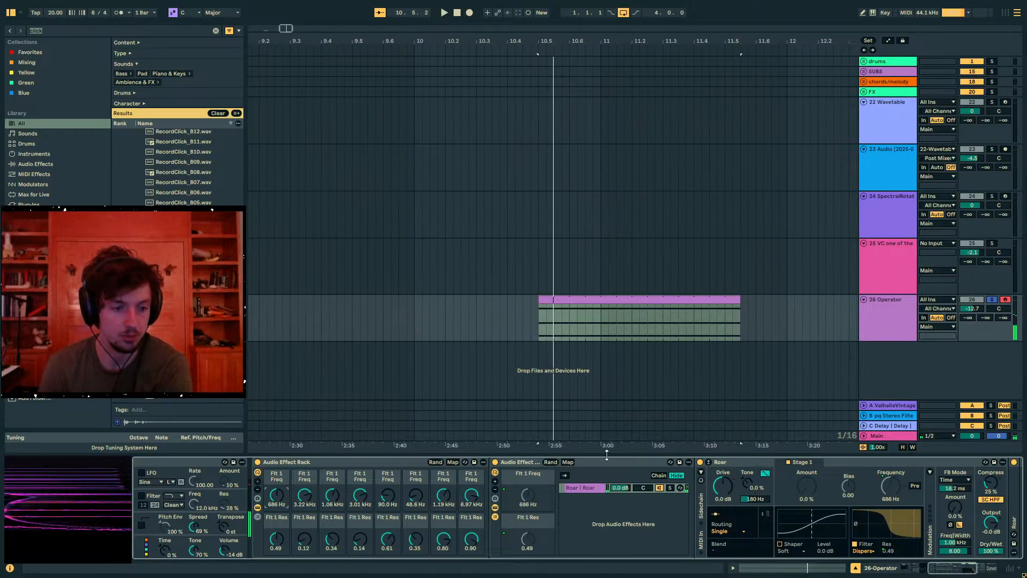
double_click(733, 464)
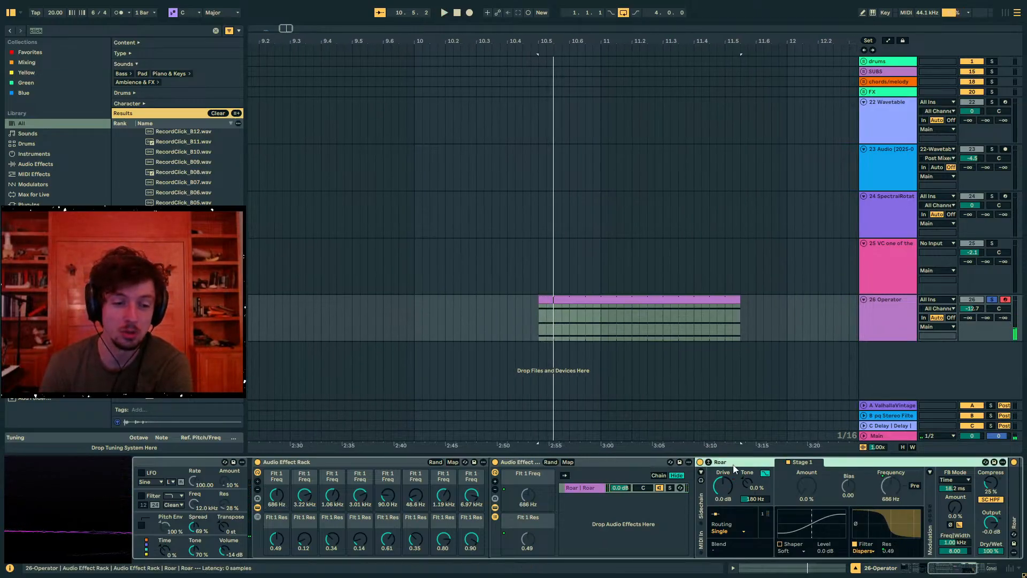
Deactivate all the nested Audio Effect Racks after the first one so only a single dispersion stage stays active
left_click(795, 461)
left_click(782, 462)
left_click(771, 461)
left_click(758, 462)
left_click(746, 462)
left_click(734, 462)
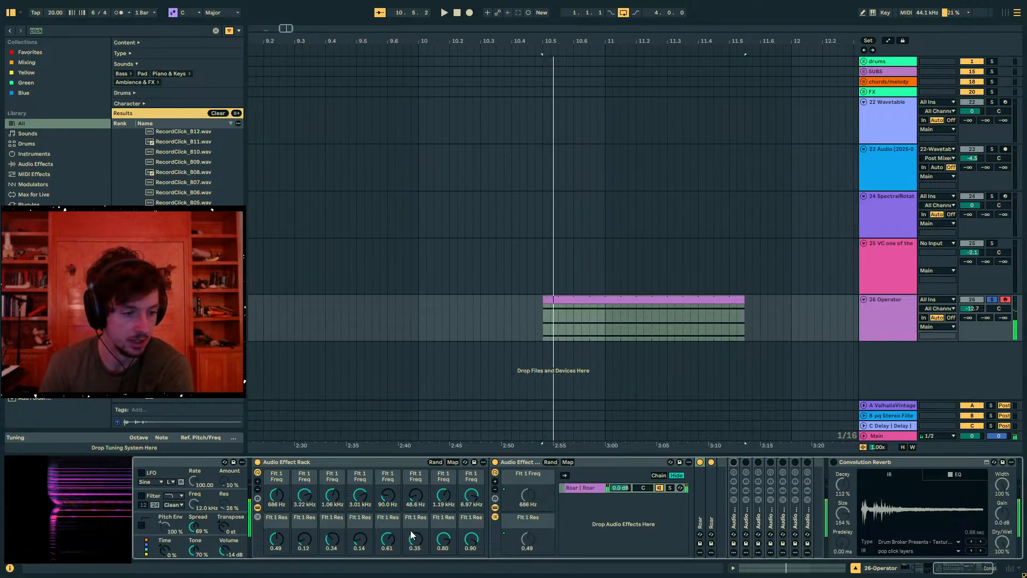
Lower the first Flt 1 Freq macro to 96.8 Hz and play the track 26 clip to hear it
left_click_drag(527, 507, 527, 532)
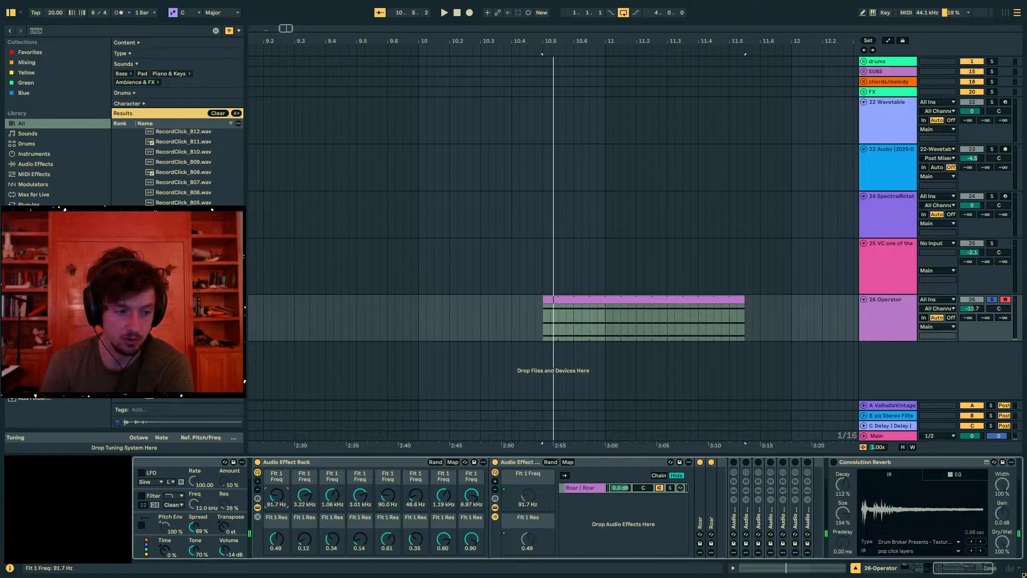
key("space")
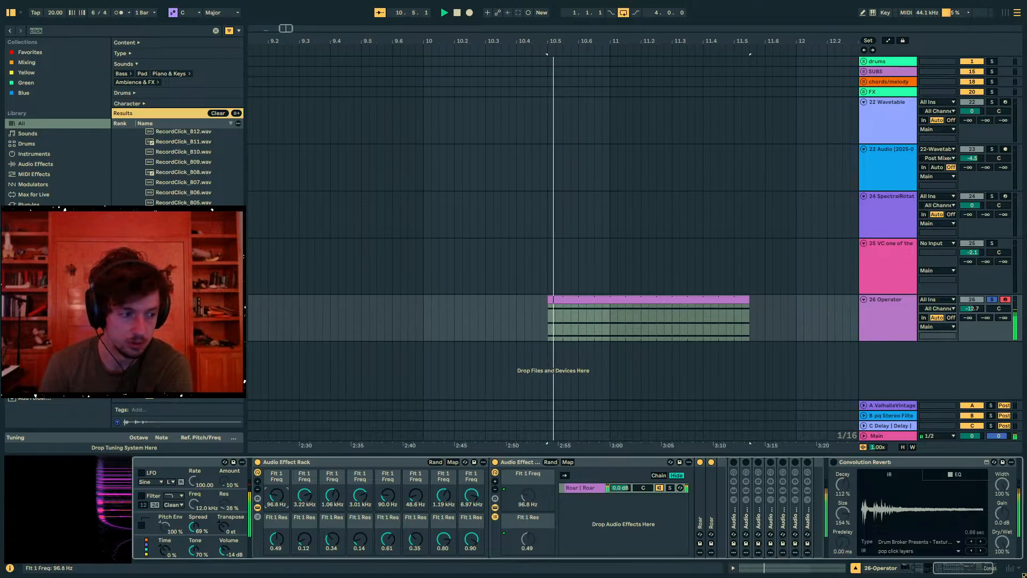
key("space")
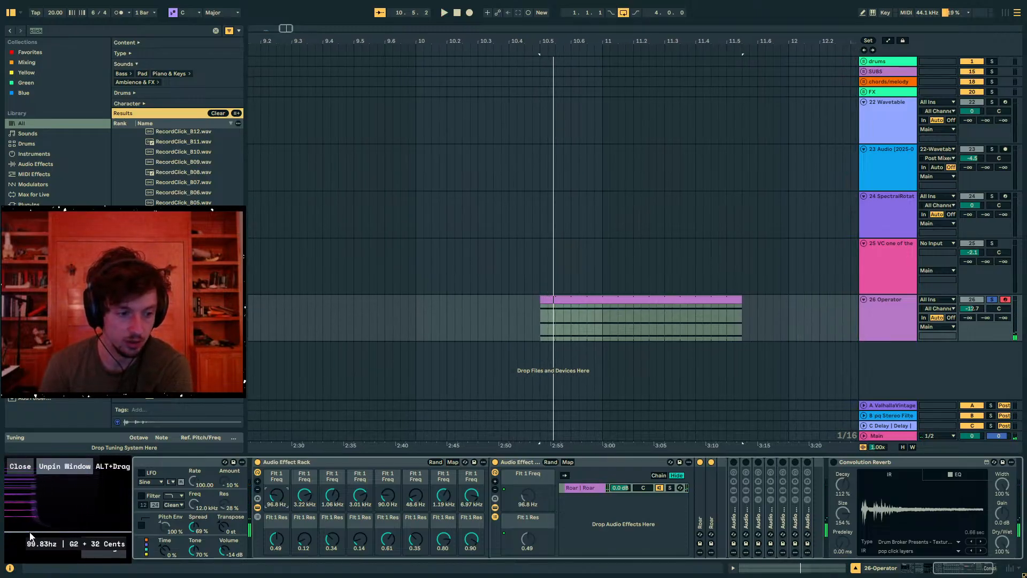
Raise the first Flt 1 Res macro to 1.00 and its Flt 1 Freq macro to 1.55 kHz during playback
left_click_drag(266, 541, 266, 514)
key("space")
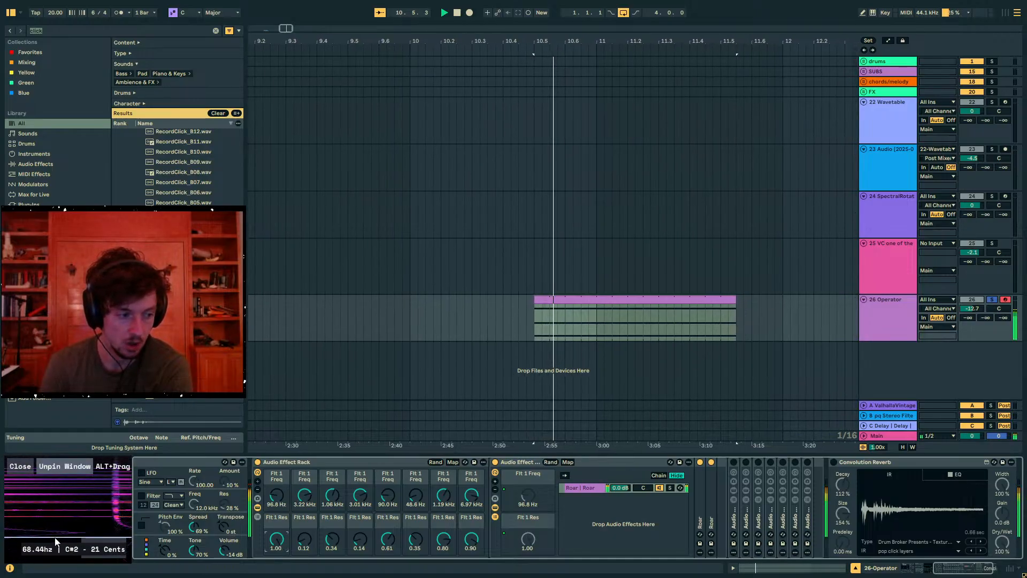
left_click_drag(273, 499, 274, 469)
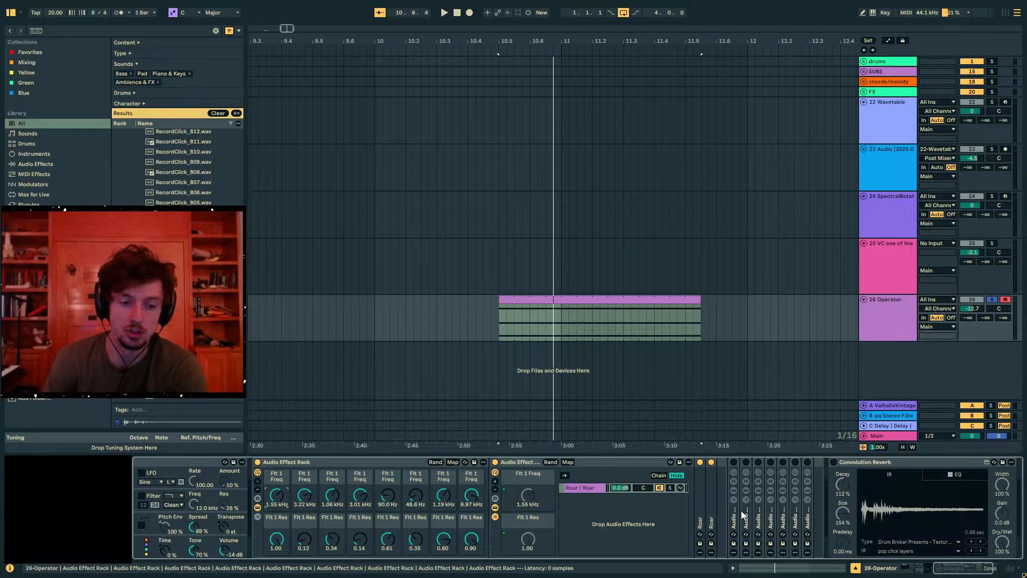
Unfold and activate the last nested rack with its chain of Roar devices, and check the clip's sound in the spectrogram
double_click(519, 464)
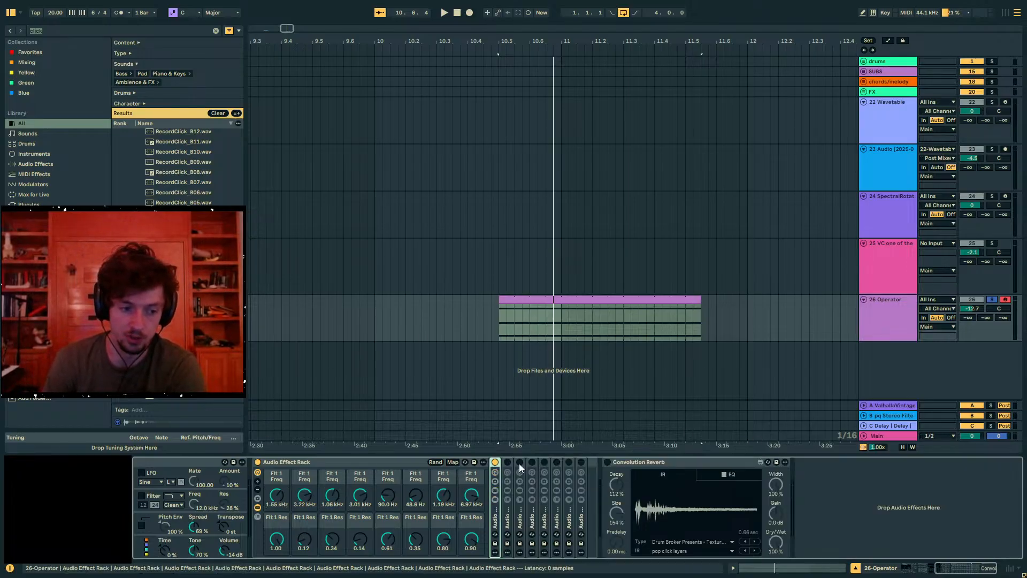
double_click(585, 513)
left_click(581, 462)
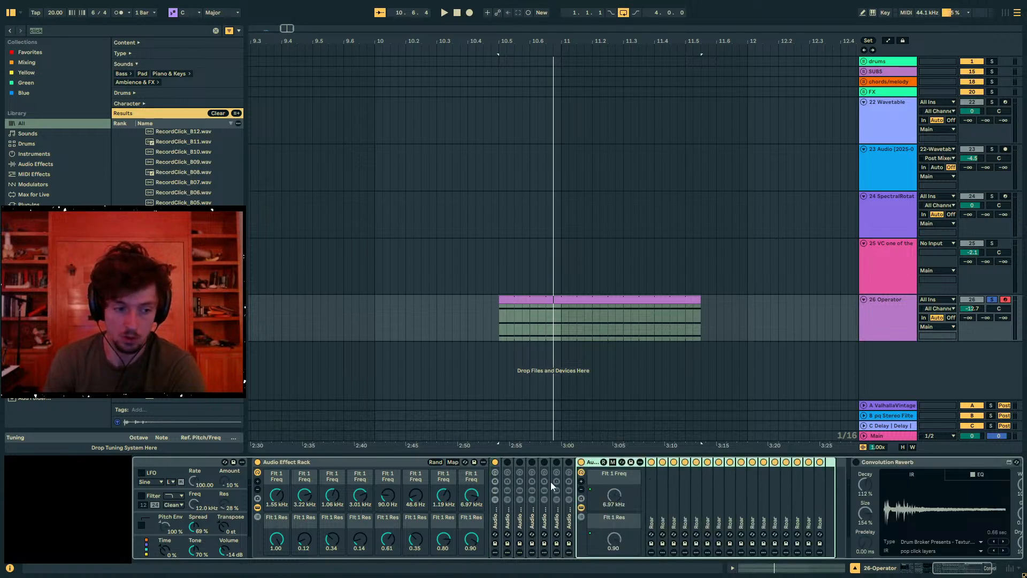
left_click(471, 499)
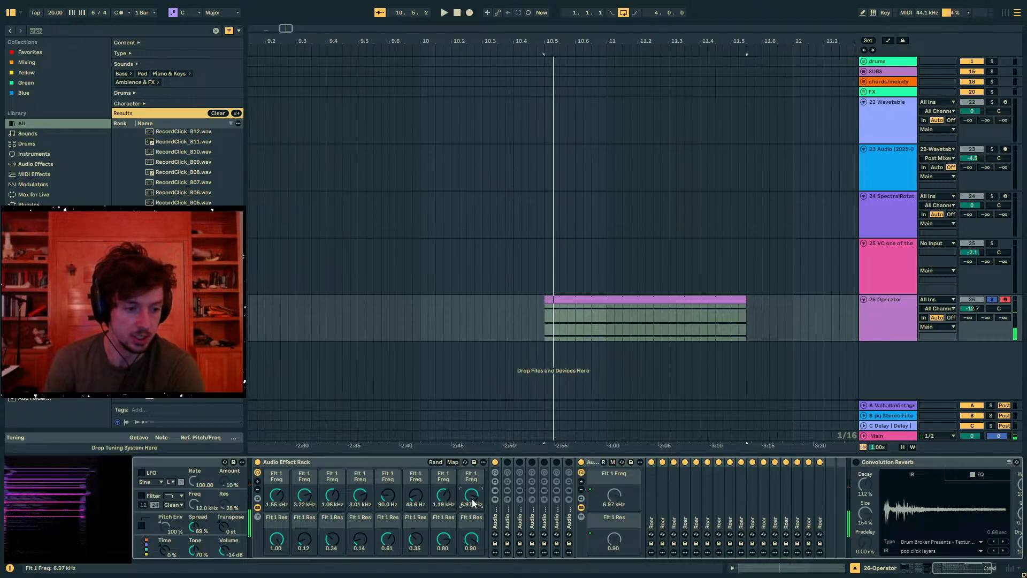
mouse_move(88, 487)
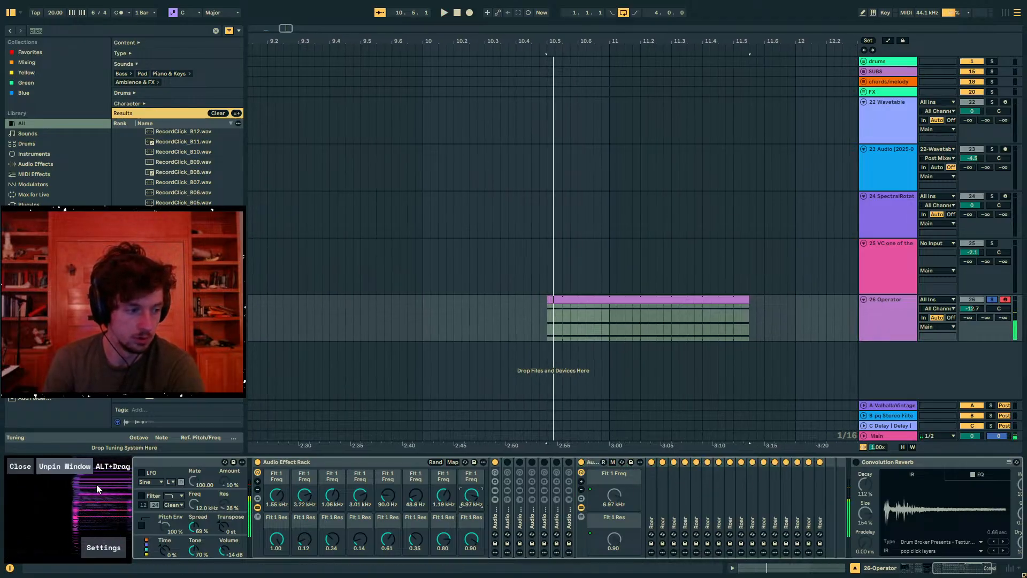
left_click(575, 309)
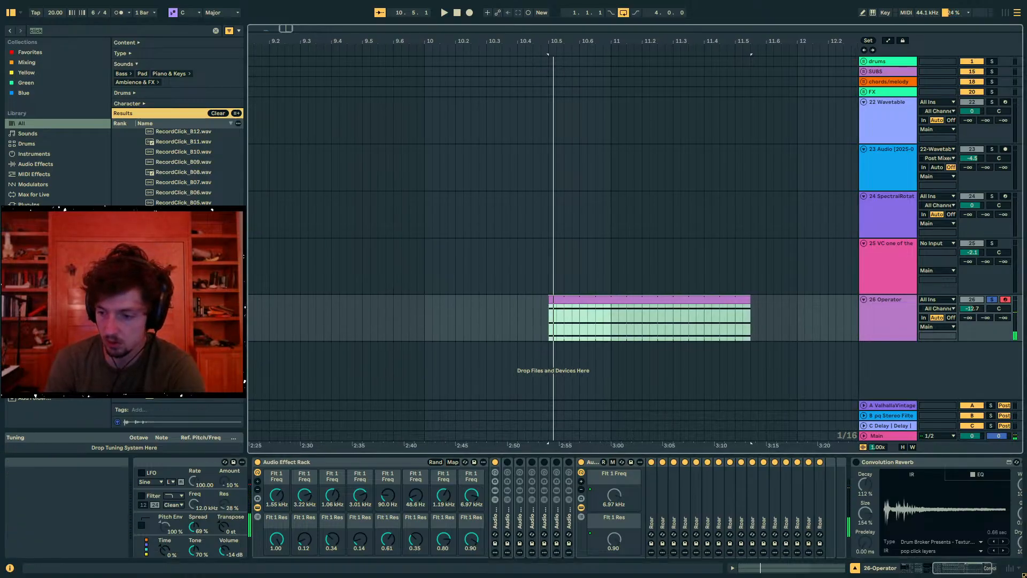
Bring the MiniMeters spectrogram window back over Ableton Live and play the track 26 clip
key("alt+Tab")
mouse_move(64, 490)
left_click(64, 469)
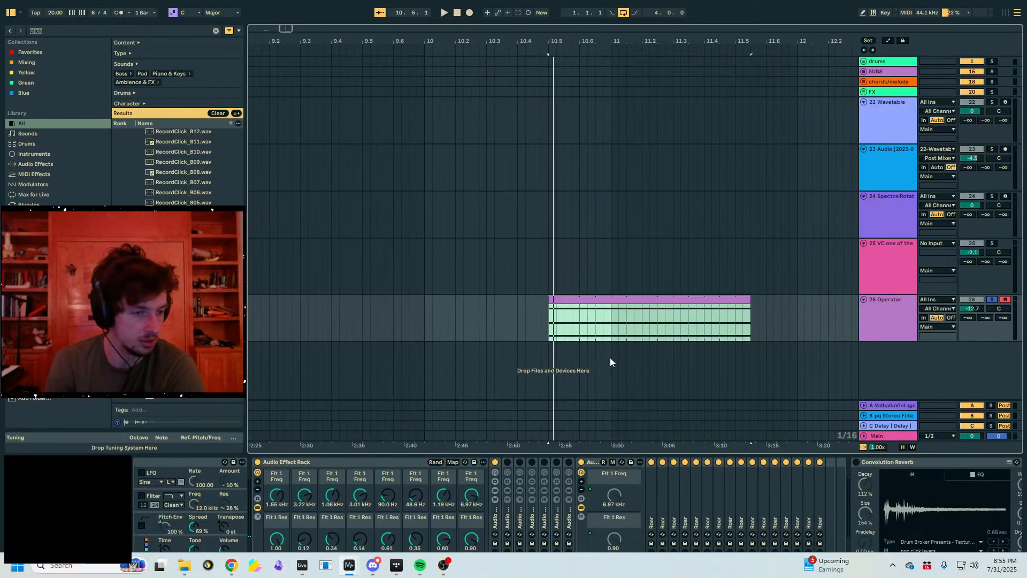
left_click(583, 307)
key("space")
key("space")
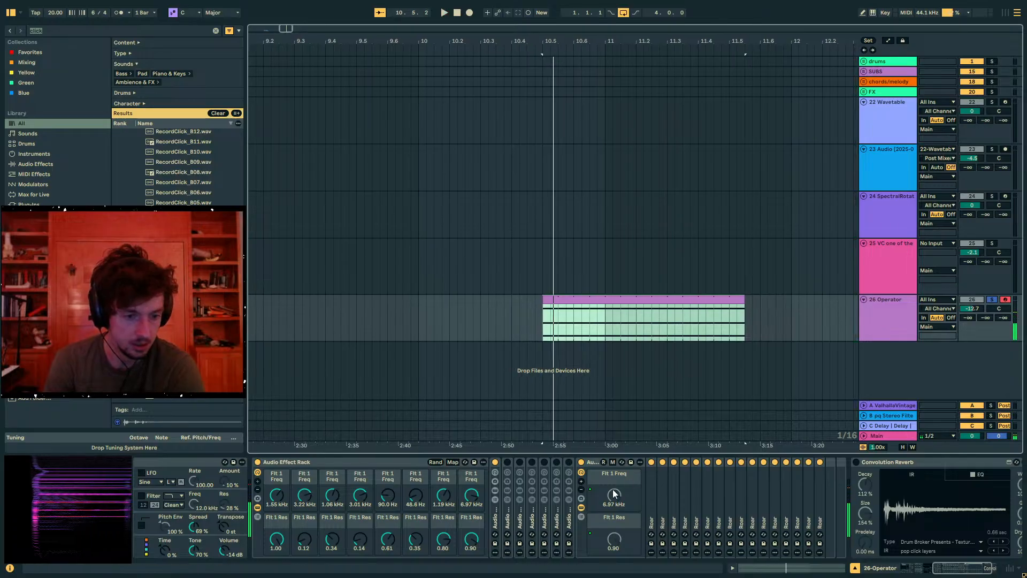
Set the last Flt 1 Freq macro to 3.32 kHz, playing the clip to compare the dispersion
left_click(466, 500)
key("space")
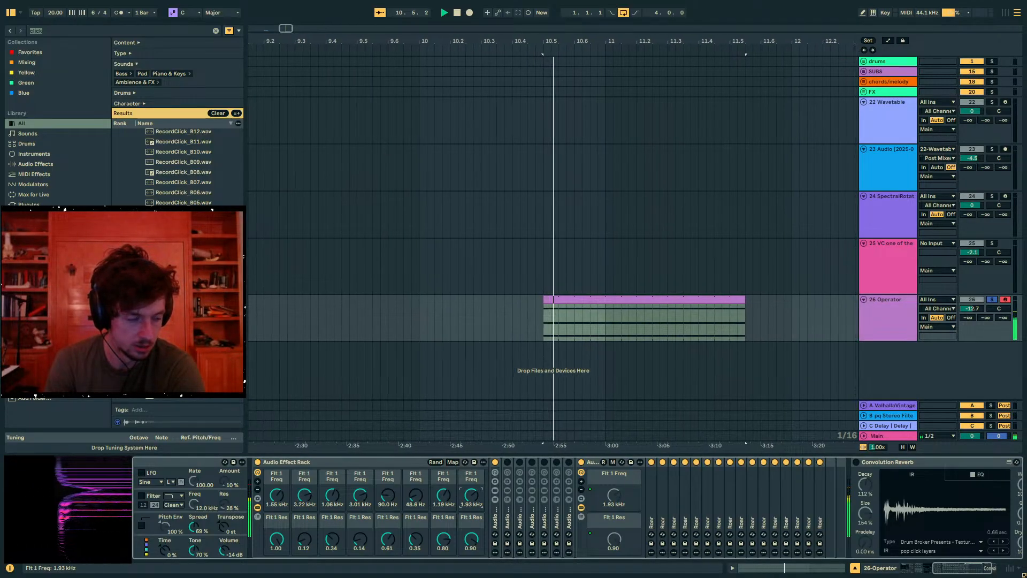
key("space")
key("space")
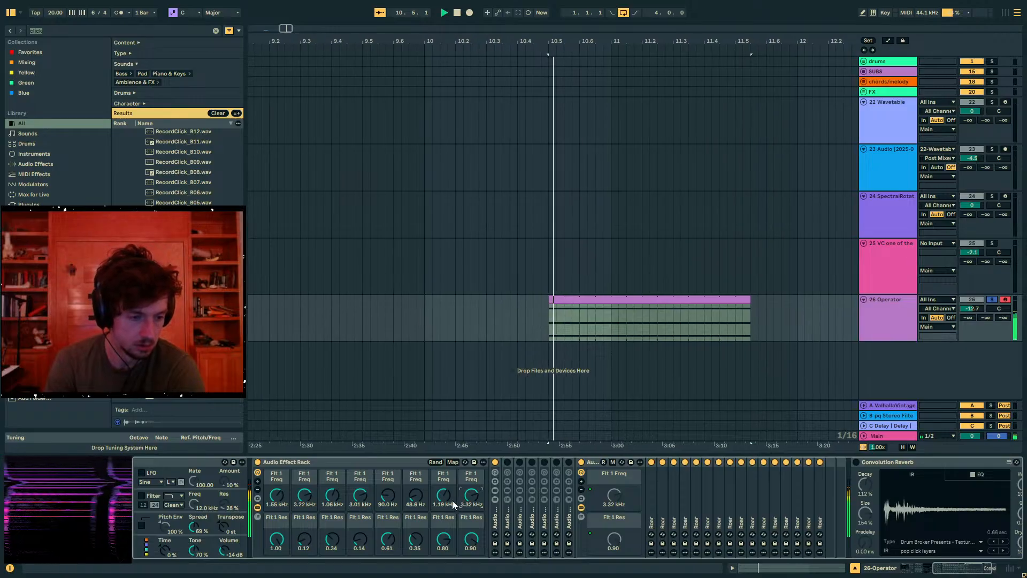
key("space")
Reactivate the remaining nested Audio Effect Racks and play the clip through all of them
left_click(569, 462)
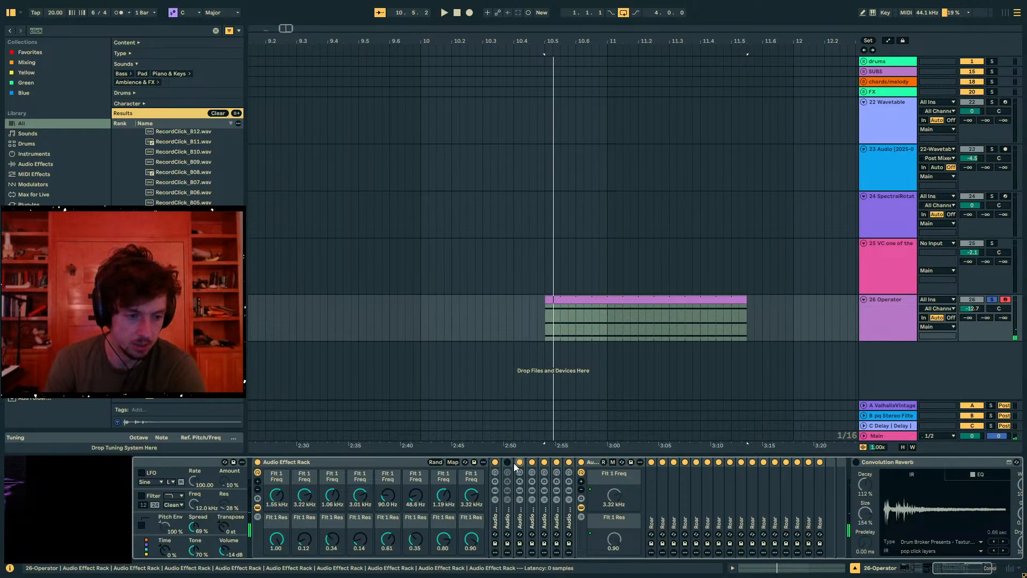
key("space")
key("space")
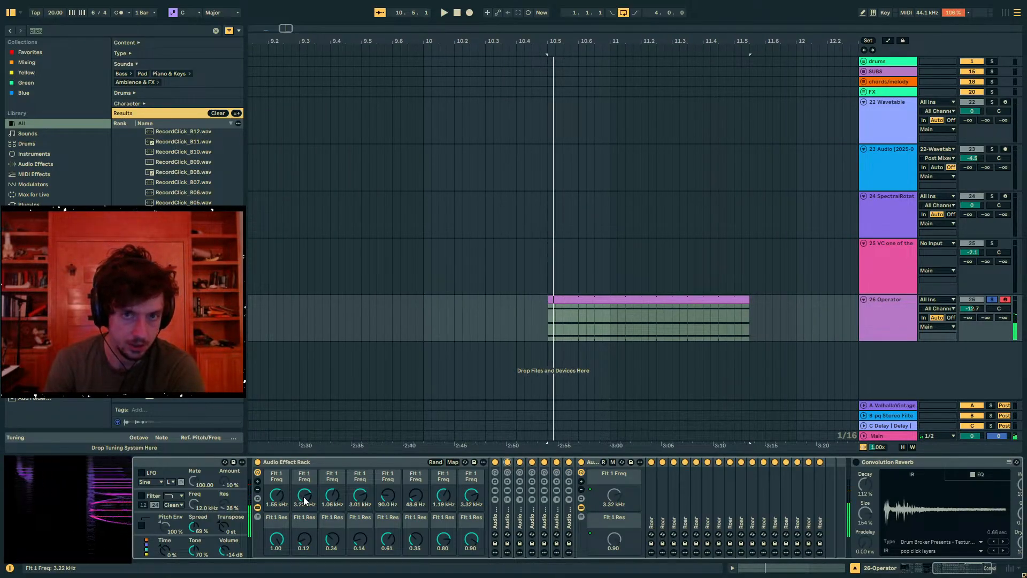
Spread the first six Flt 1 Freq macros over 120 Hz, 258 Hz, 444 Hz, 853 Hz, 1.55 kHz and 2.40 kHz and play the clip
left_click_drag(277, 498, 277, 511)
key("space")
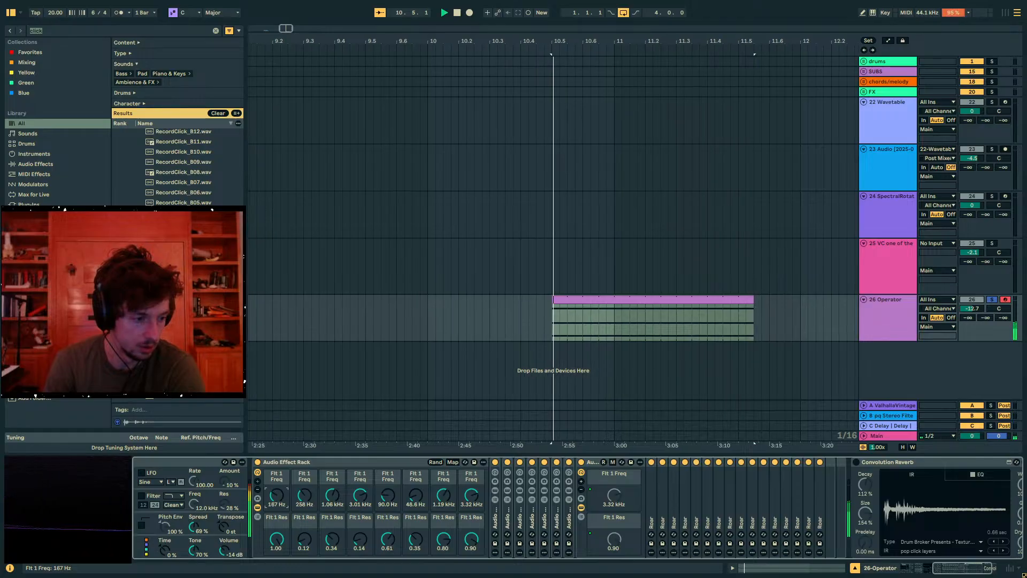
key("space")
left_click_drag(333, 497, 390, 482)
key("space")
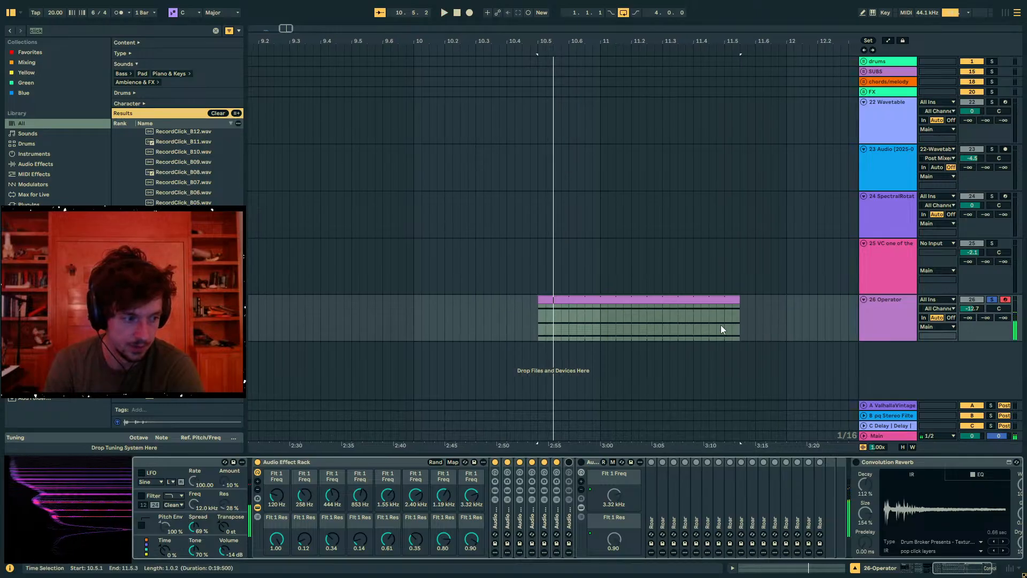
Set the first two Flt 1 Res macros to 0.35 and 0.43 and the first Flt 1 Freq macro to 219 Hz
left_click_drag(277, 541, 277, 575)
key("space")
left_click_drag(276, 497, 276, 489)
key("space")
key("space")
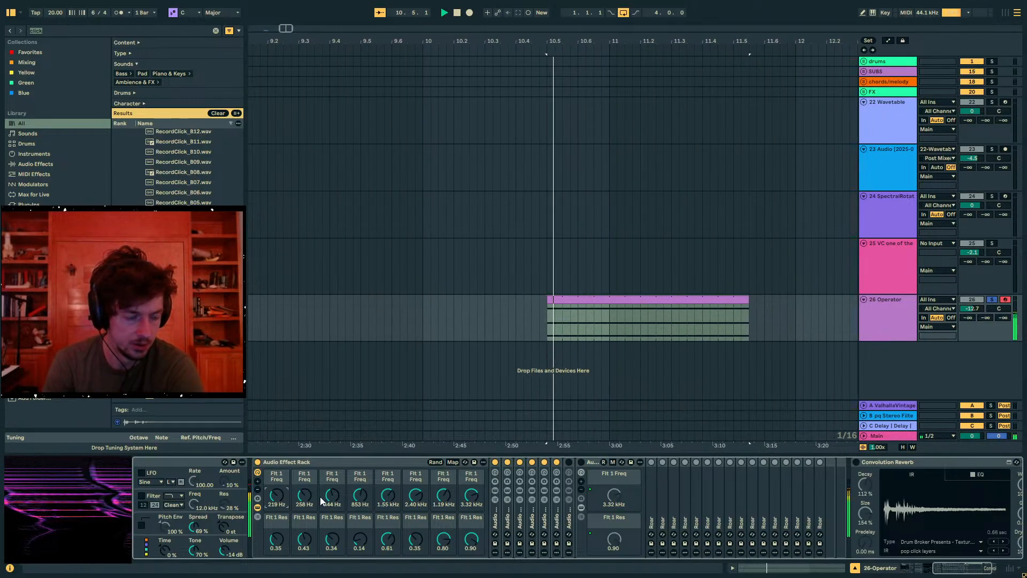
Raise track 26's volume to -5.5 dB and its send to return A, and play the clip
mouse_move(972, 309)
left_mouse_down()
mouse_move(972, 289)
mouse_move(972, 310)
left_mouse_up()
key("space")
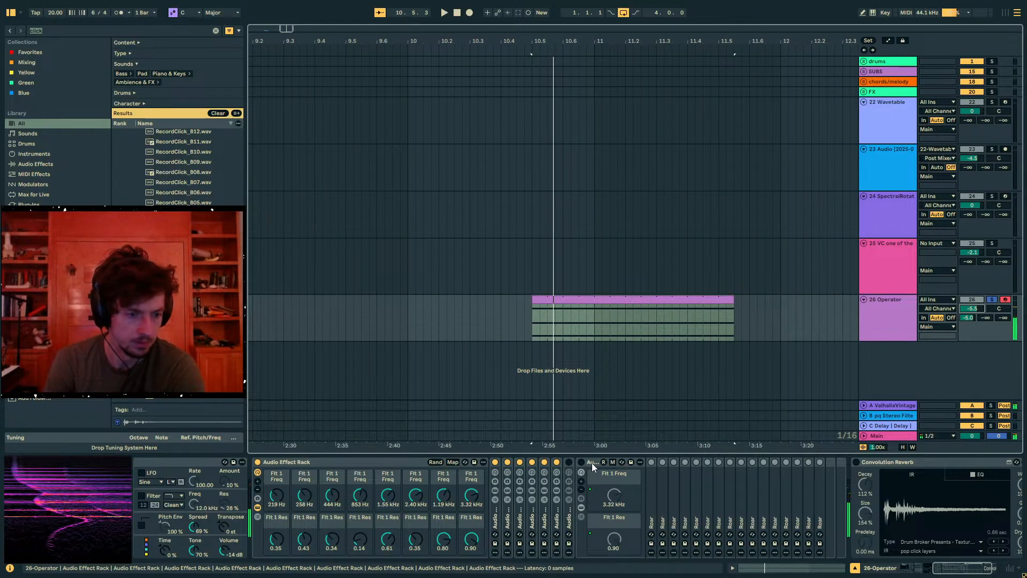
Search the browser for "spectral" and add Spectral Time after the folded Convolution Reverb on track 26
left_click(592, 463)
double_click(657, 463)
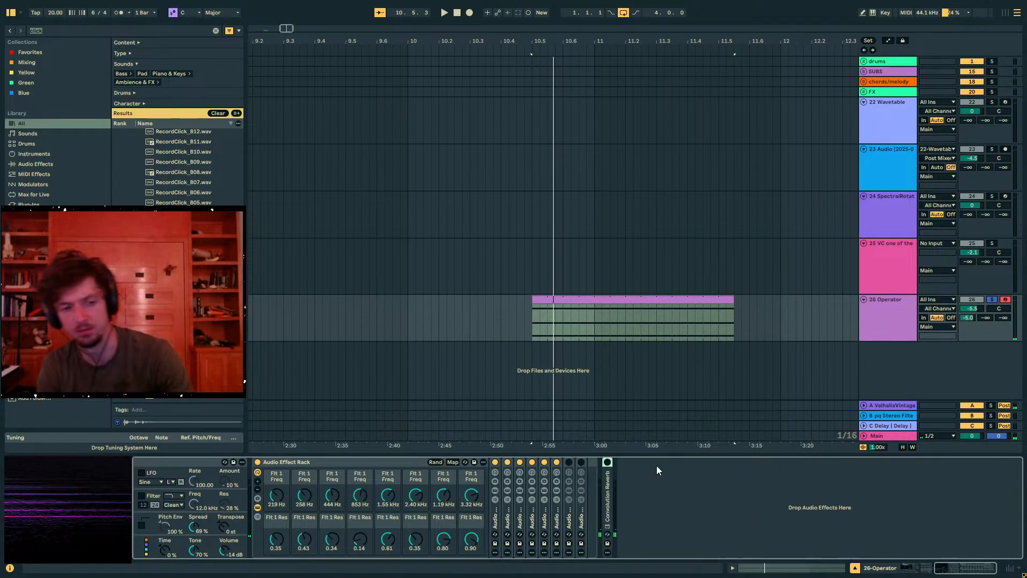
key("ctrl+f")
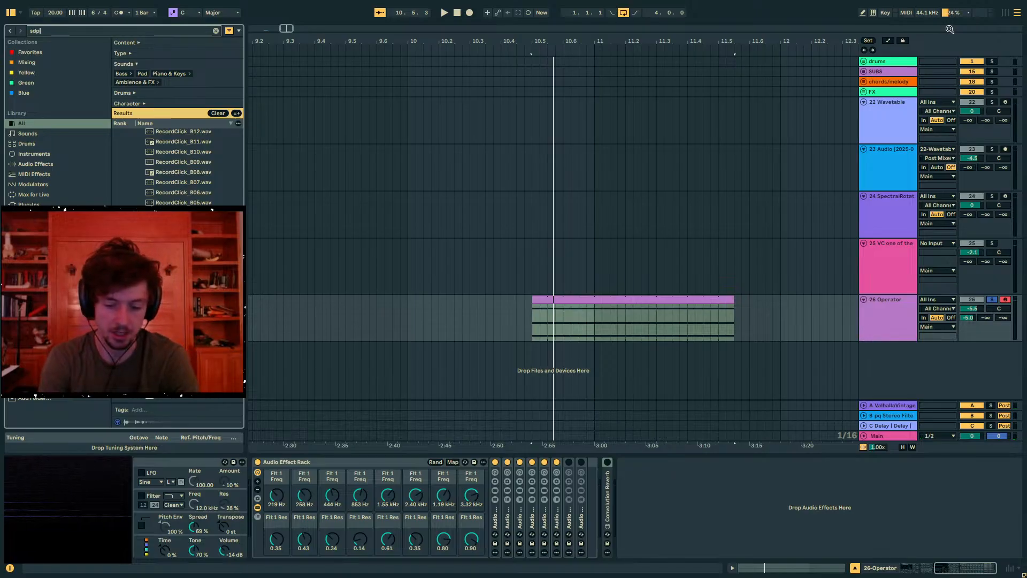
key("BackSpace")
key("BackSpace")
key("BackSpace")
type("spectral")
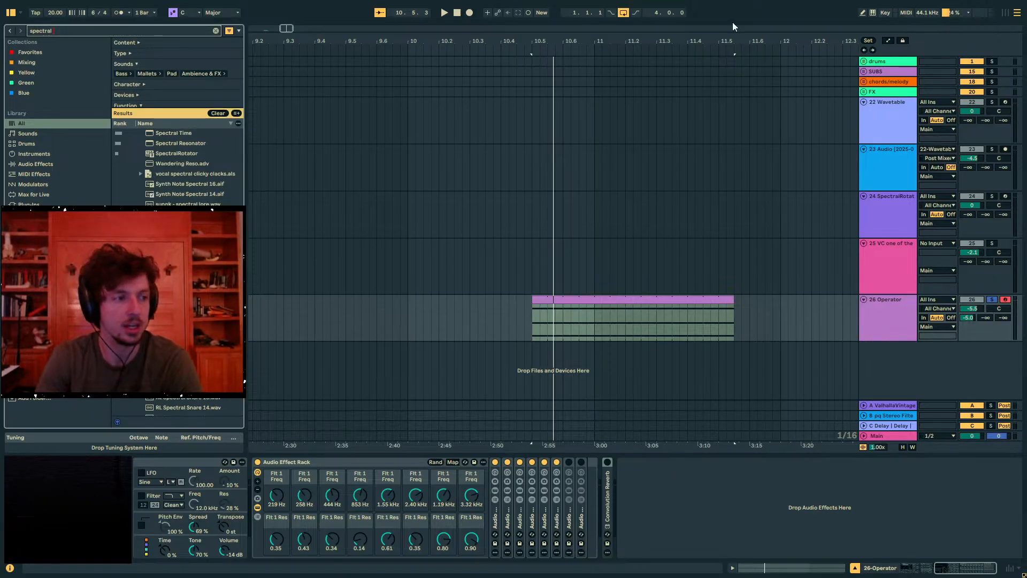
left_click(162, 132)
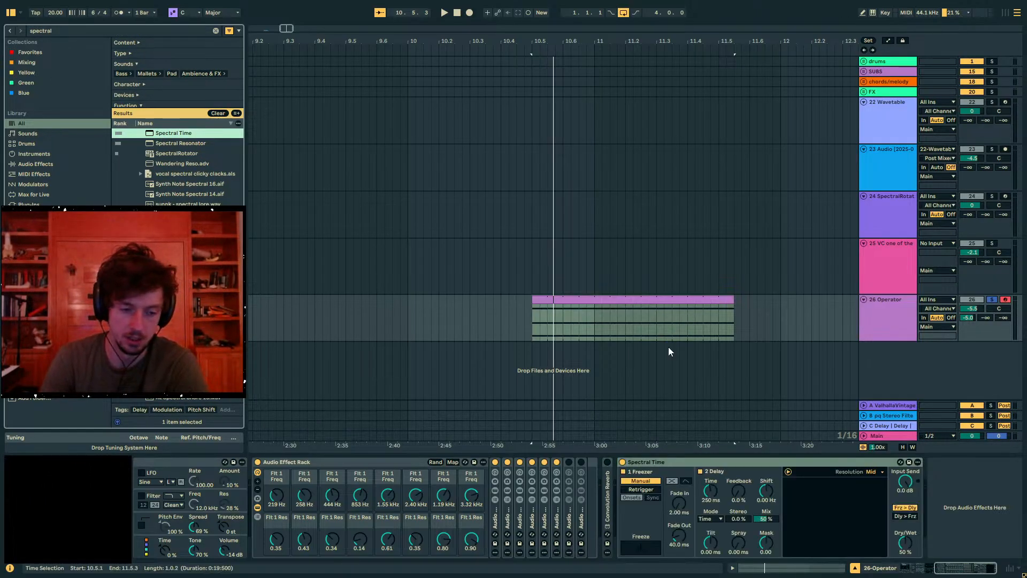
Set Spectral Time's delay to 10.0 ms, Mix 100%, Mask 0.57 and Dry/Wet 100%, and lower its Tilt during playback
left_click(699, 470)
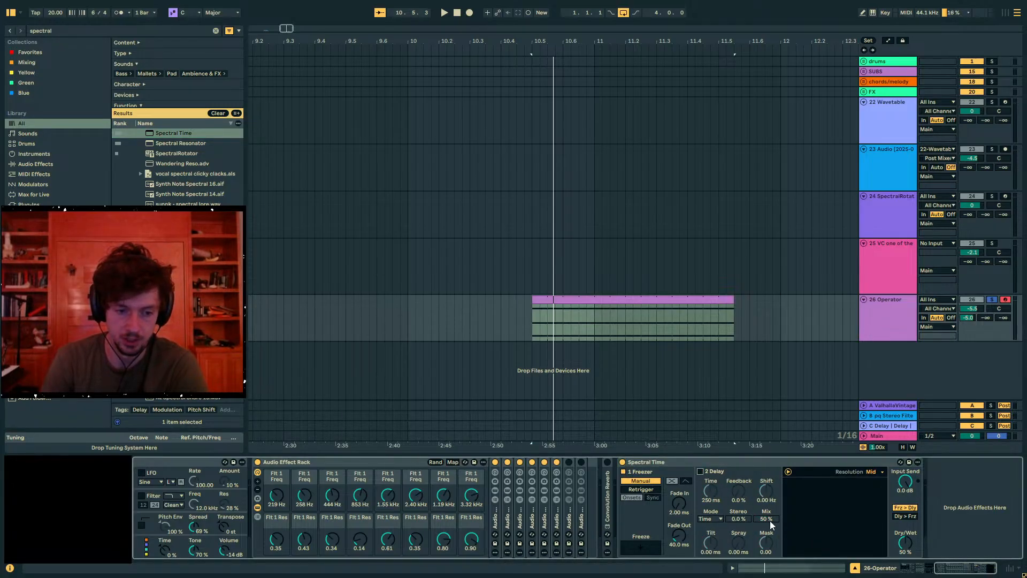
left_click_drag(767, 542, 766, 533)
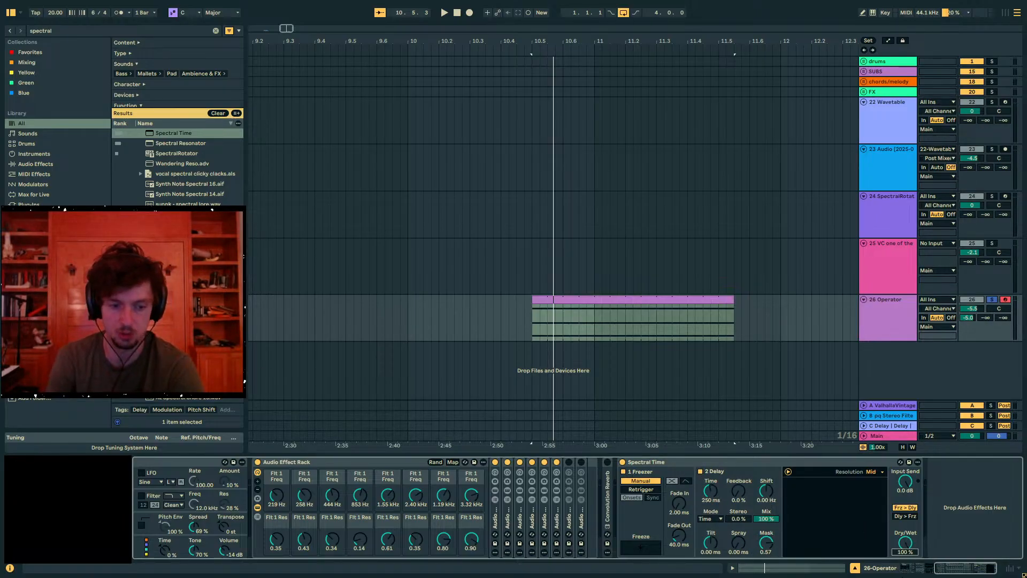
left_click_drag(711, 500, 712, 527)
key("space")
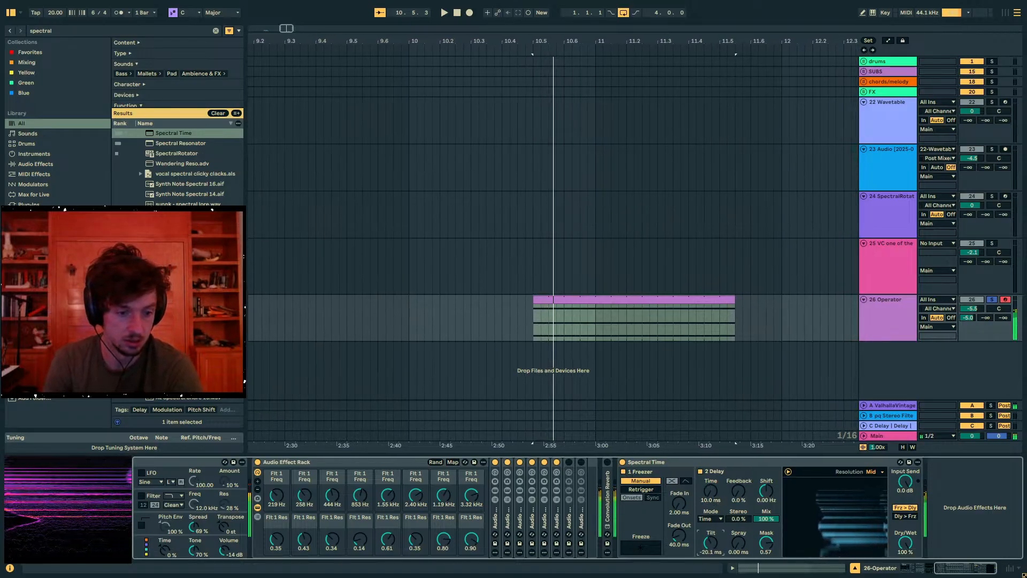
Bypass the main Audio Effect Rack and lower Spectral Time's delay Tilt to -2.00 s while playing the clip
left_click(622, 463)
left_click(623, 463)
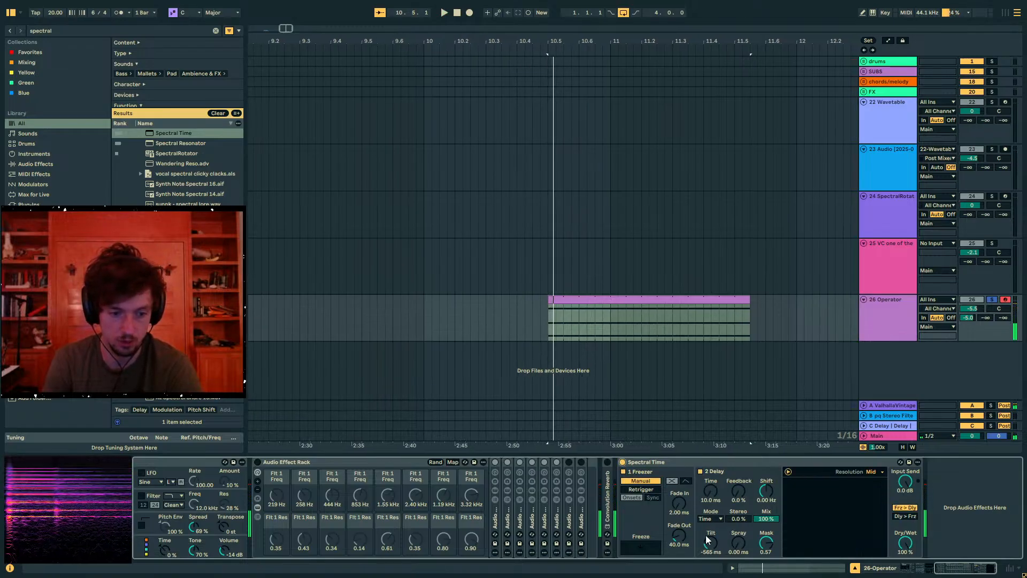
left_click_drag(708, 547, 709, 559)
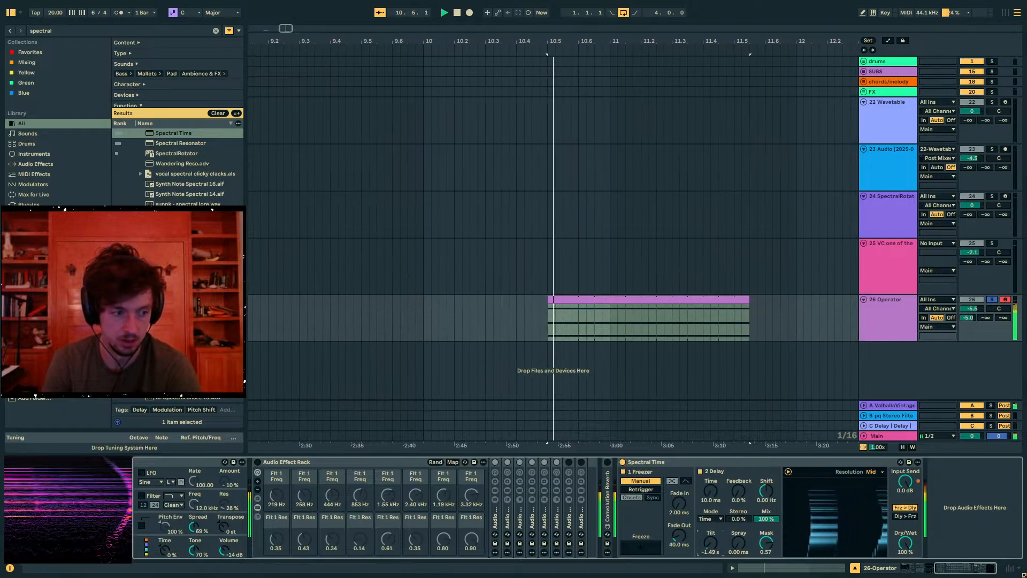
left_click_drag(709, 547, 709, 562)
key("space")
Set Spectral Time's delay Mask to -0.71 during playback and bring the spectrogram window back to the front
key("space")
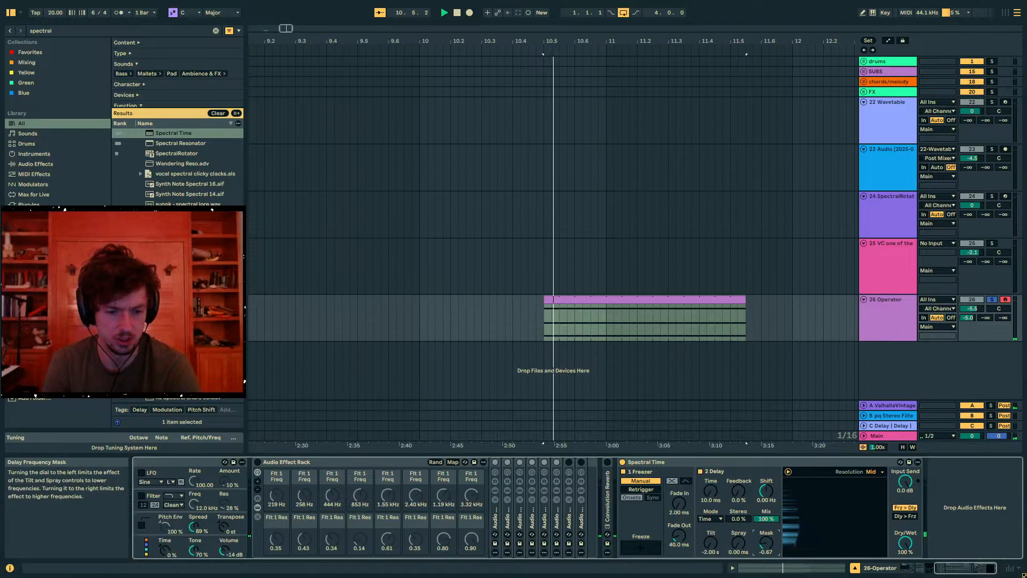
left_click_drag(759, 543, 759, 567)
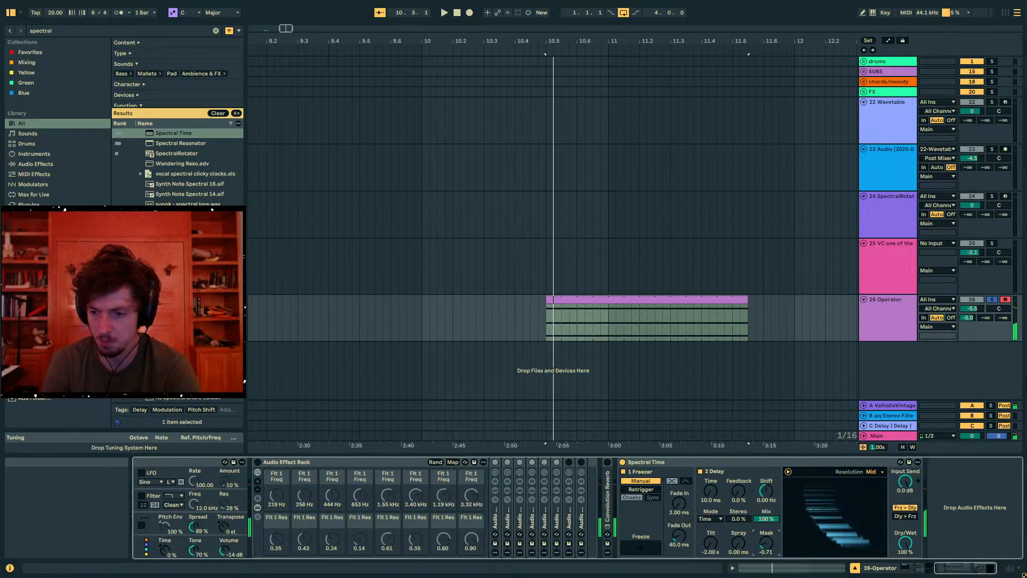
key("alt+Tab")
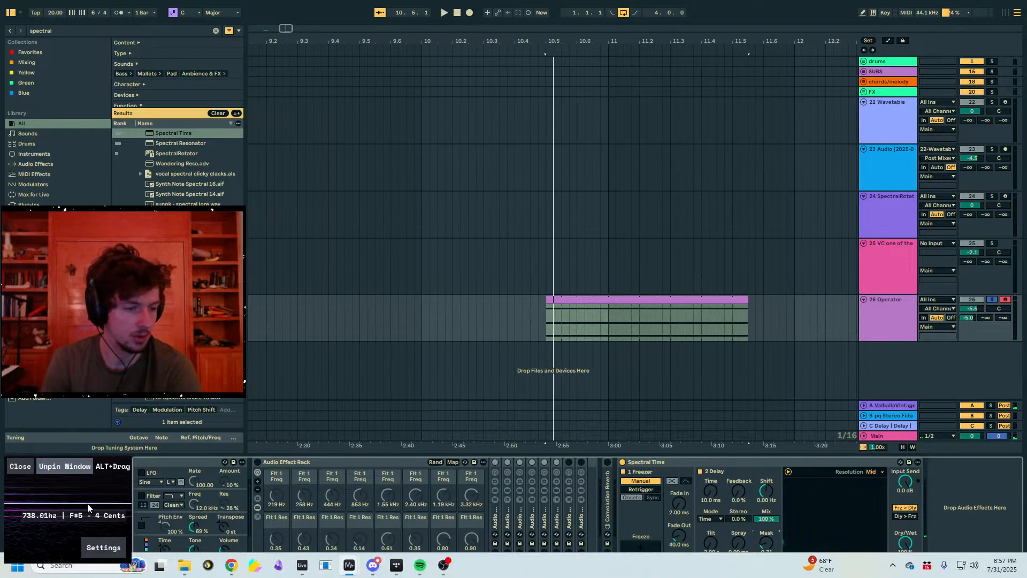
left_click(691, 468)
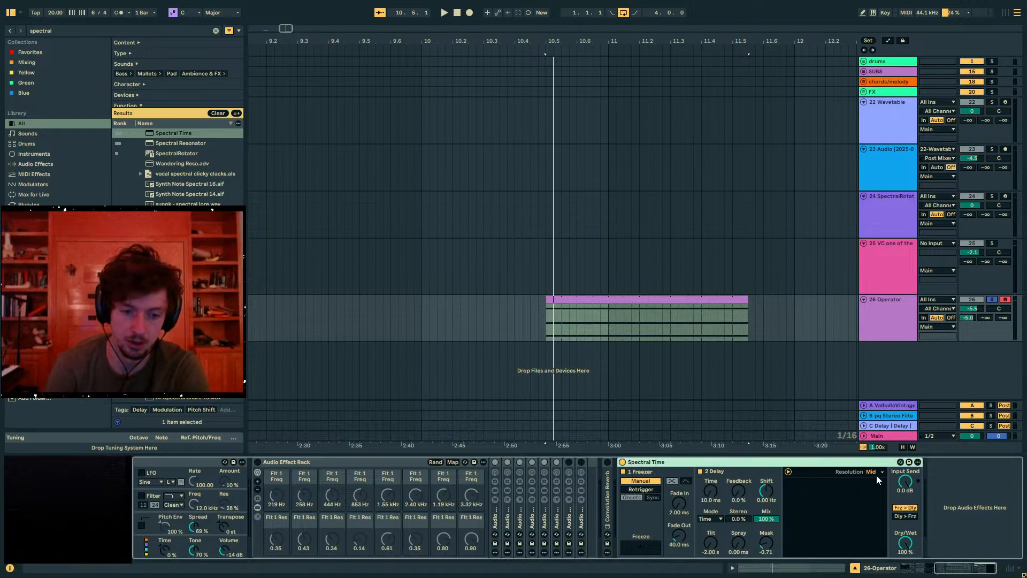
Set track 26's volume to -6.1 dB and play the clip to view the tilted spectrum in the spectrogram
left_click_drag(972, 308, 972, 312)
key("space")
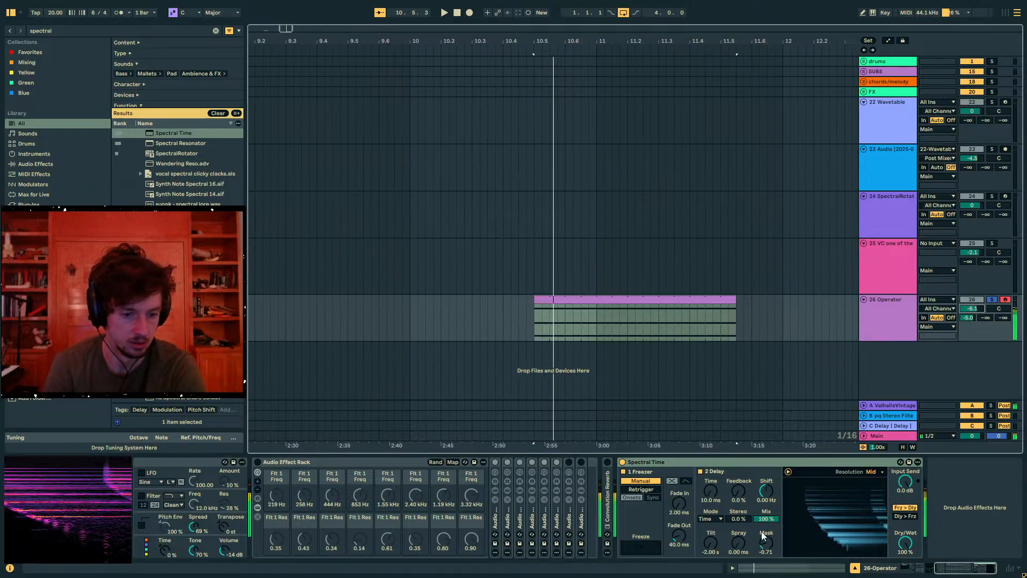
Set Spectral Time's delay Mask to 0.40 and Tilt to -565 ms while replaying the clip
left_click_drag(767, 545, 767, 501)
left_click_drag(766, 543, 768, 533)
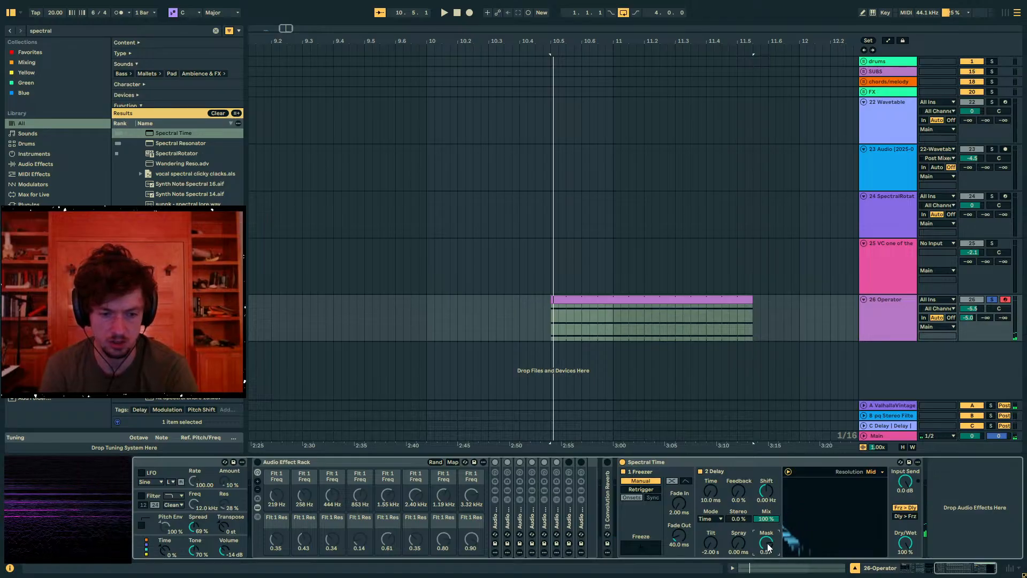
key("space")
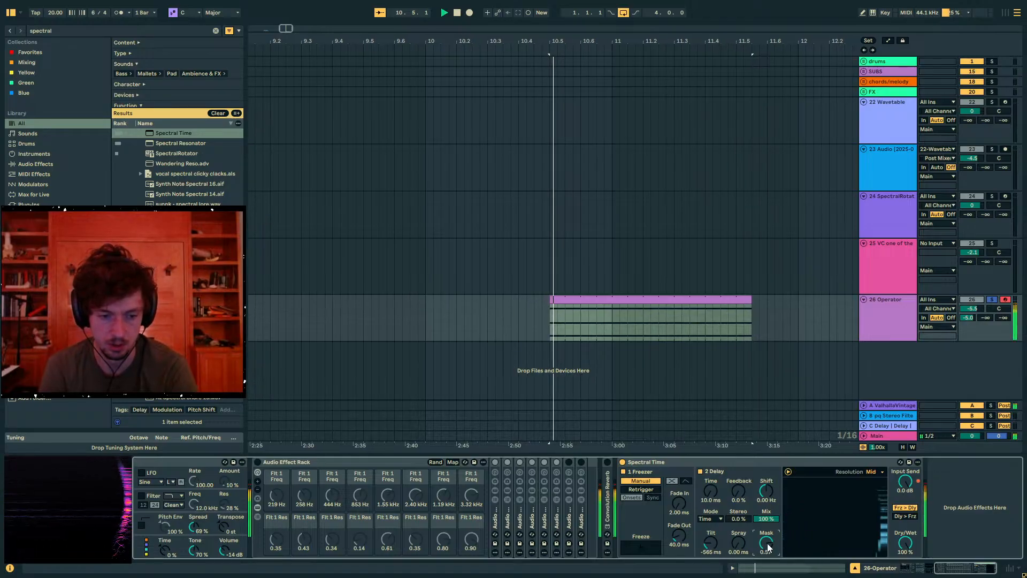
mouse_move(769, 547)
left_mouse_down()
mouse_move(768, 536)
mouse_move(768, 572)
mouse_move(767, 533)
left_mouse_up()
key("space")
key("space")
key("space")
key("space")
key("space")
key("space")
key("space")
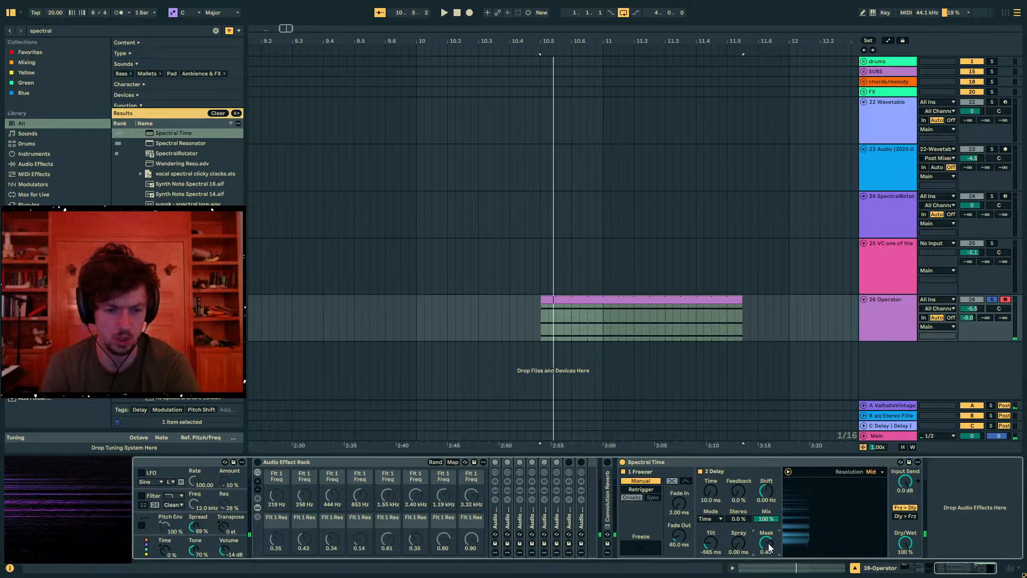
Select the Operator clip on track 26 and play it to examine the tilted spectrum in the spectrogram
mouse_move(49, 541)
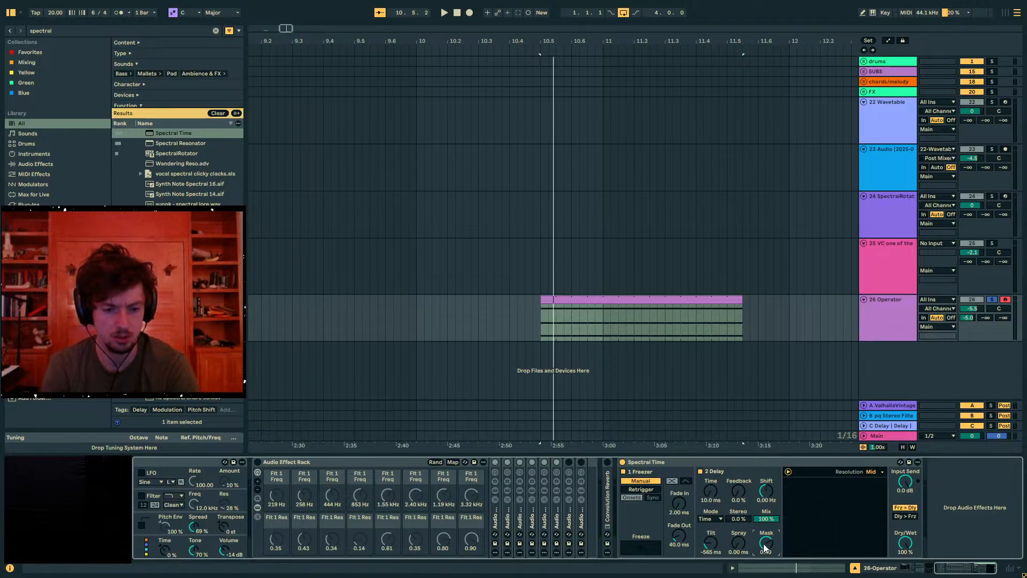
left_click(597, 294)
left_click(596, 298)
key("space")
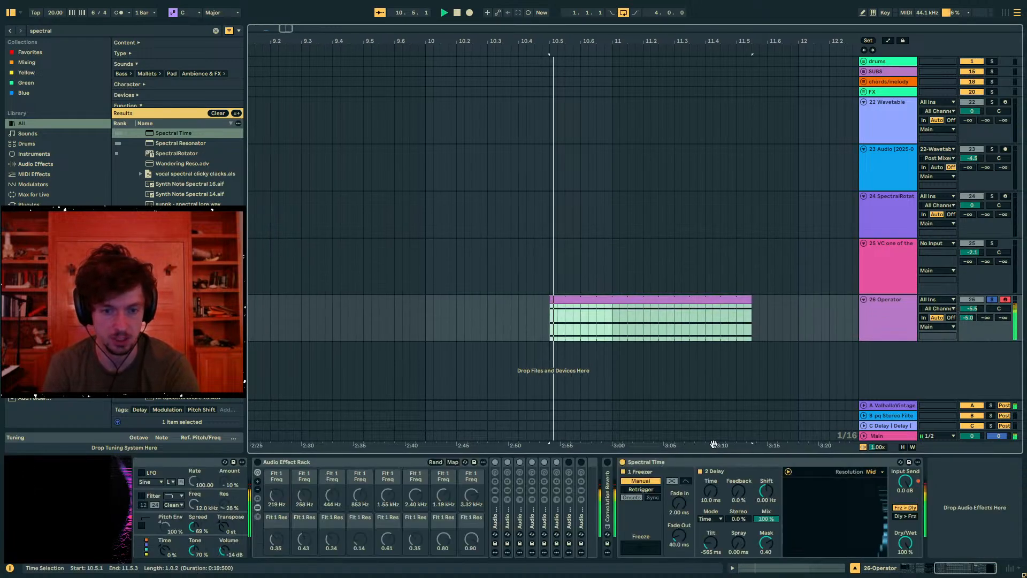
key("space")
key("space")
Set Spectral Time's delay Mask to 0.44 and replay the clip repeatedly to compare the result
mouse_move(764, 544)
left_mouse_down()
mouse_move(766, 576)
mouse_move(767, 475)
mouse_move(767, 560)
left_mouse_up()
key("space")
key("space")
key("space")
key("space")
key("space")
key("space")
key("space")
key("space")
key("space")
key("space")
key("space")
key("space")
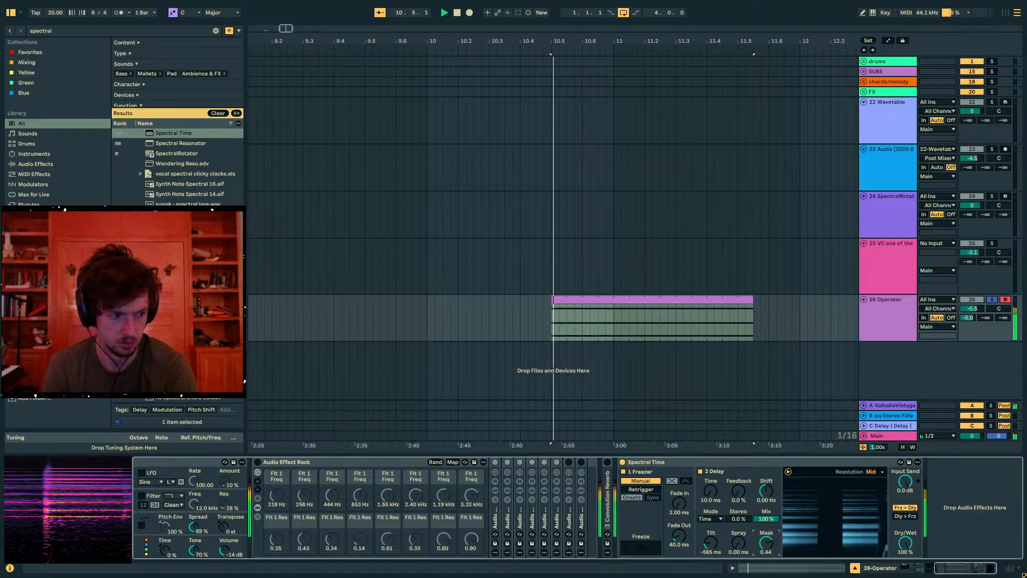
key("space")
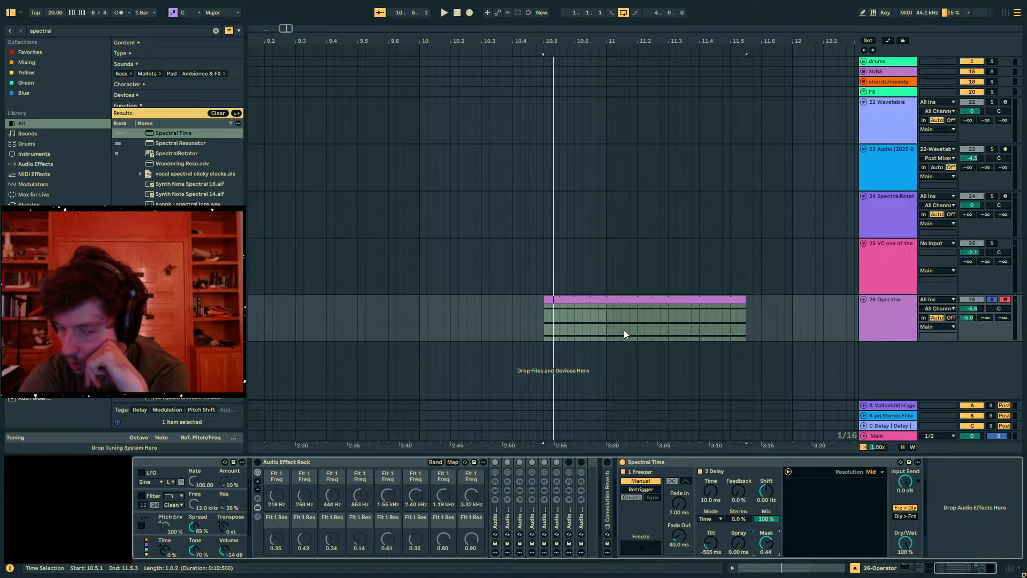
Collapse the main Audio Effect Rack and play the clip through Spectral Time
left_click(653, 462)
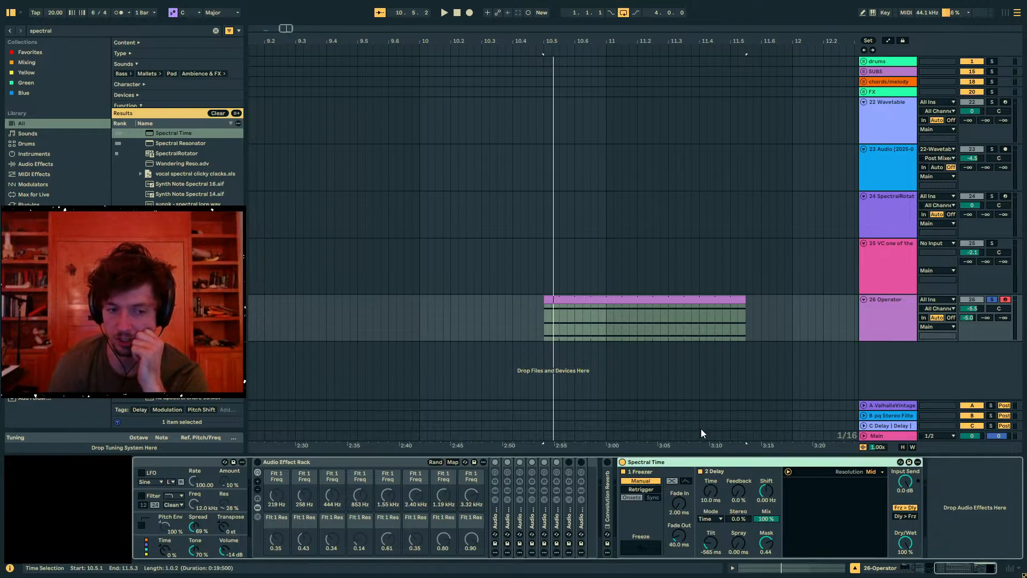
double_click(321, 461)
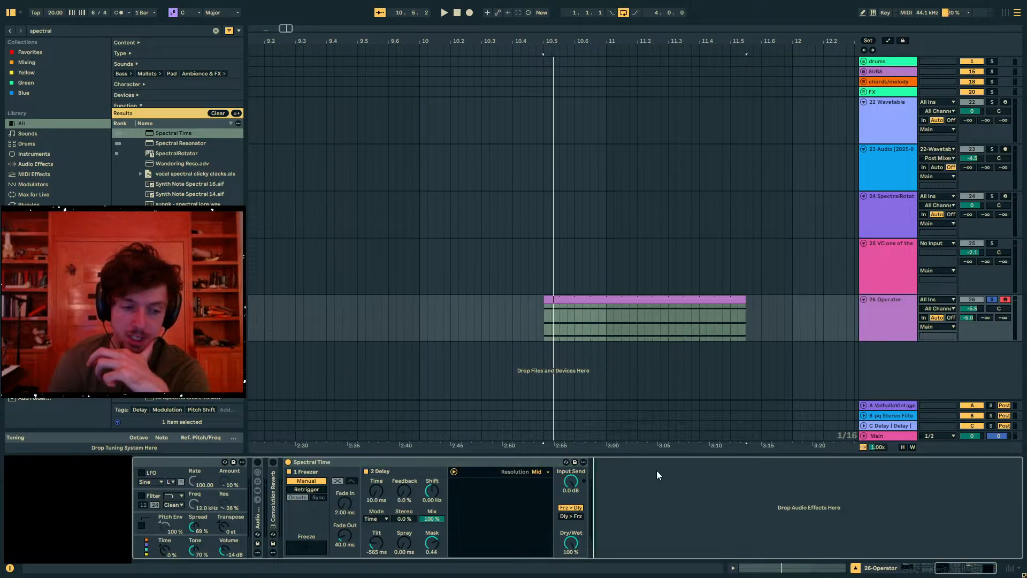
left_click(734, 502)
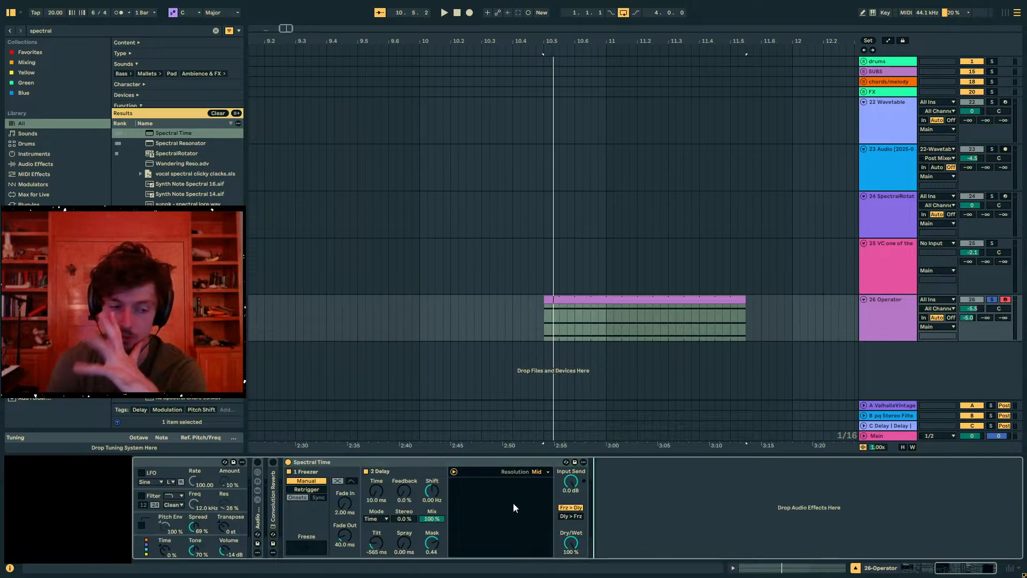
key("space")
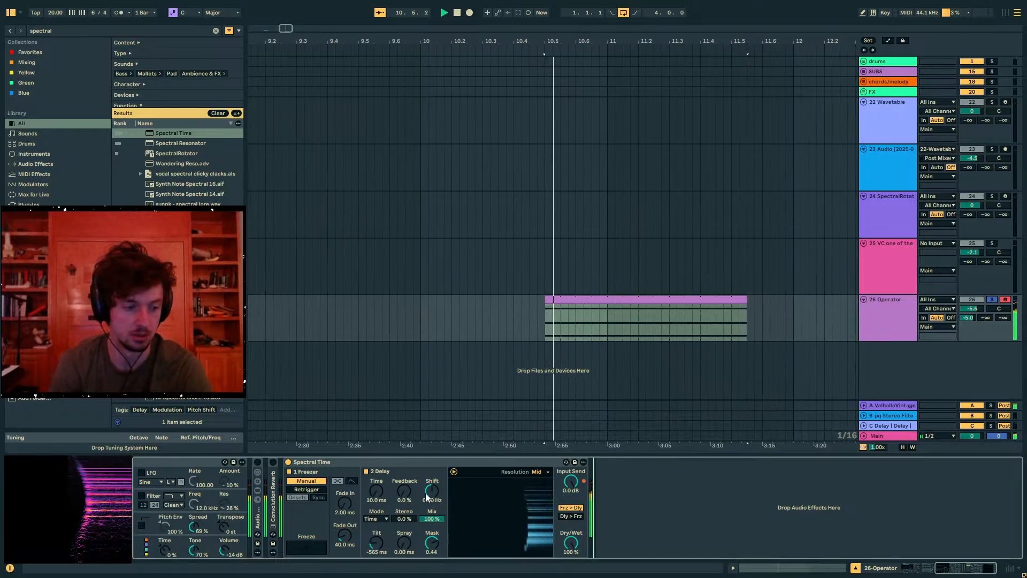
key("space")
Set Spectral Time's delay Tilt to 565 ms and replay the clip to view the reversed slope
left_click(379, 492)
left_click_drag(376, 543, 376, 482)
key("space")
key("space")
key("space")
key("space")
key("space")
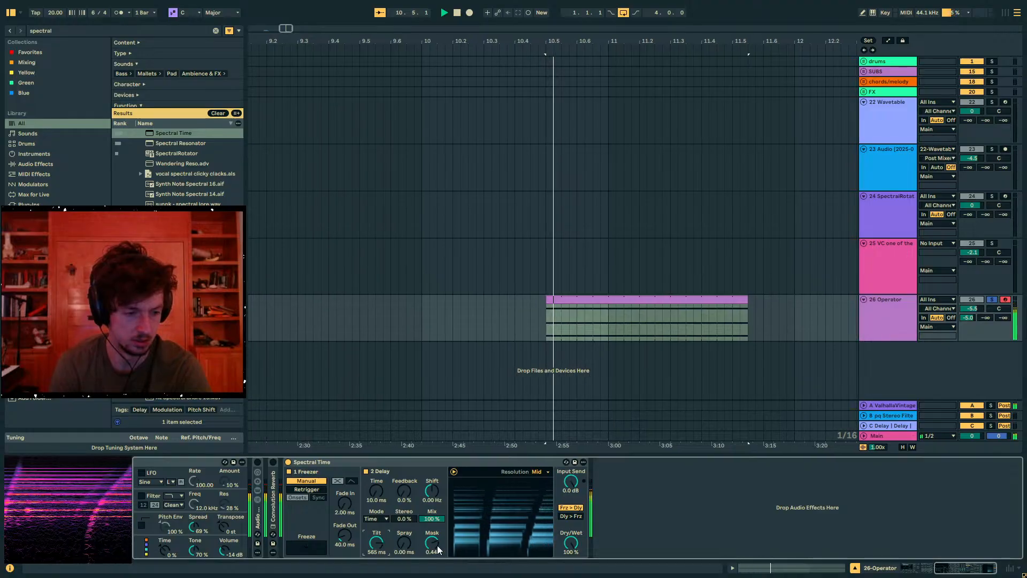
key("space")
key("space")
Set Spectral Time's Tilt to 500 ms, try a negative Mask during playback, and set the Mask to 0.50
mouse_move(433, 545)
left_mouse_down()
mouse_move(433, 576)
mouse_move(432, 545)
left_mouse_up()
key("space")
key("space")
key("space")
key("space")
key("space")
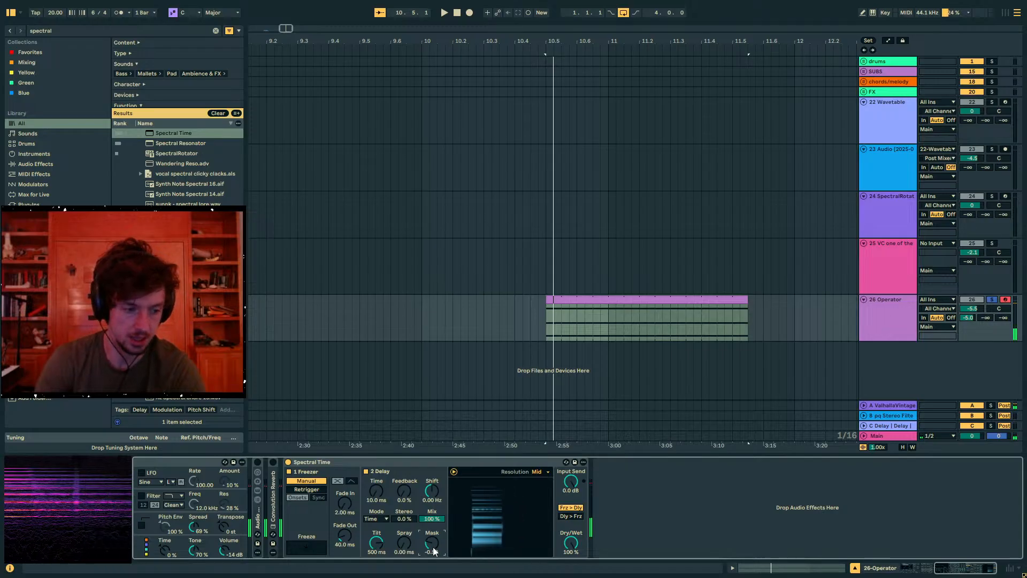
type("0.5")
key("Return")
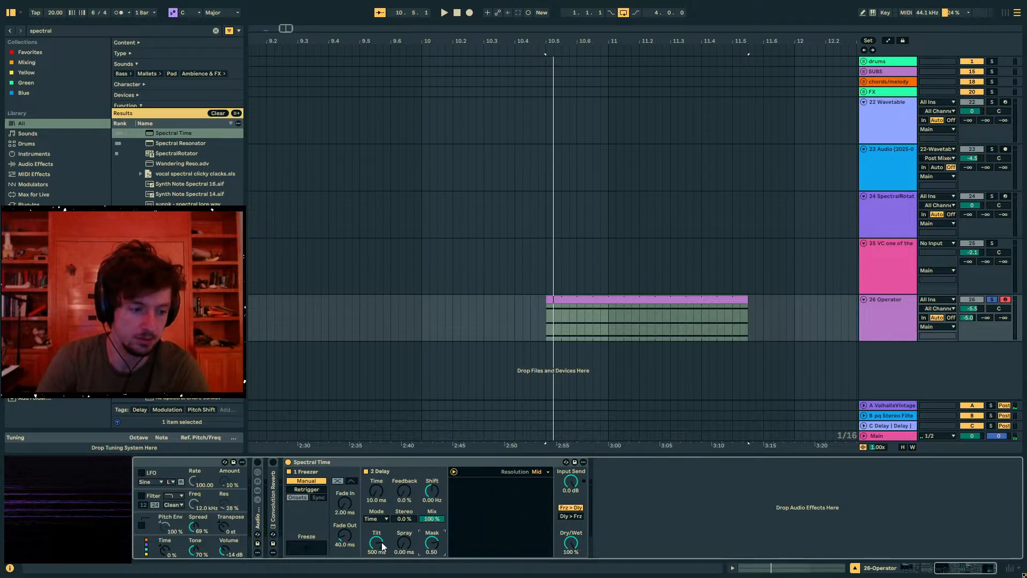
Set Spectral Time's delay Tilt to -500 ms and Feedback to 68%, and play the clip
left_click_drag(381, 542, 381, 543)
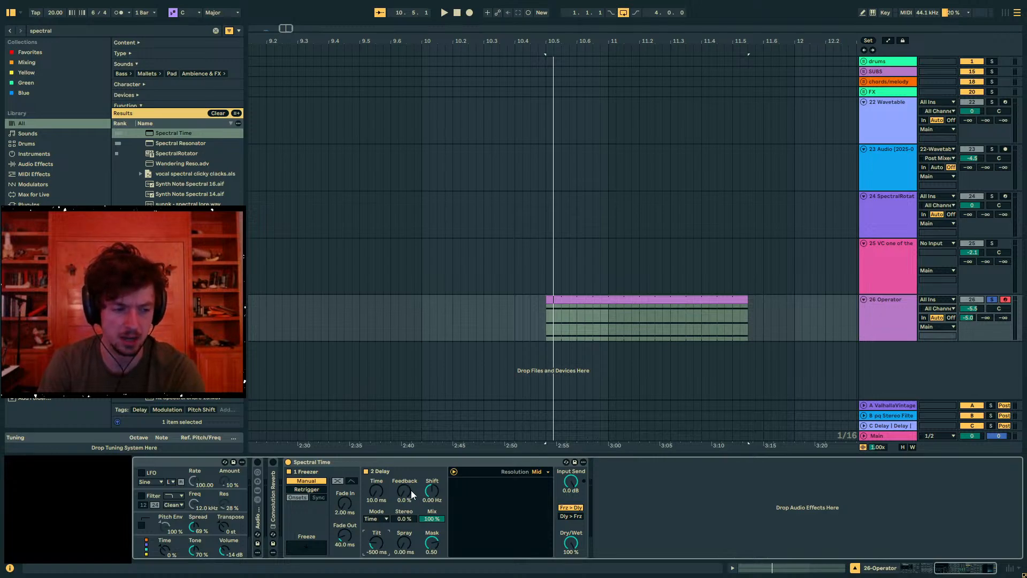
left_click_drag(408, 490, 398, 496)
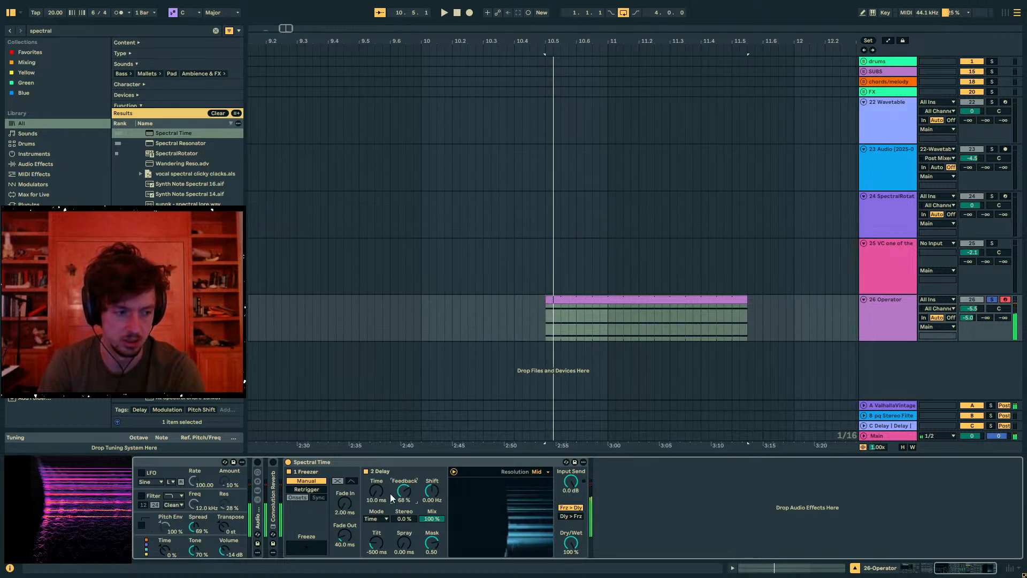
key("space")
Set Spectral Time's delay Time to 114 ms and play the clip to view the repeats in the spectrogram
left_click_drag(377, 492, 376, 476)
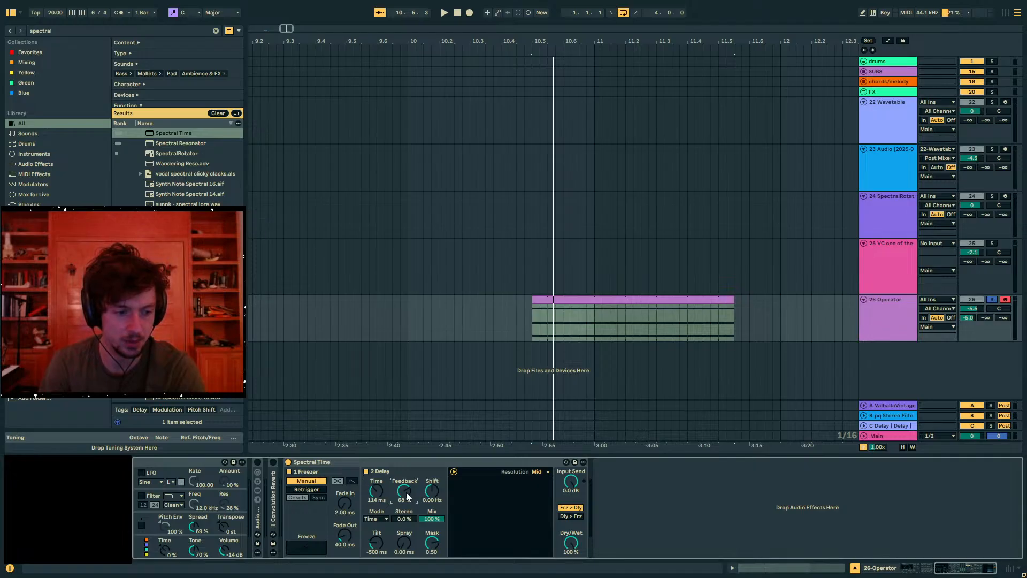
key("space")
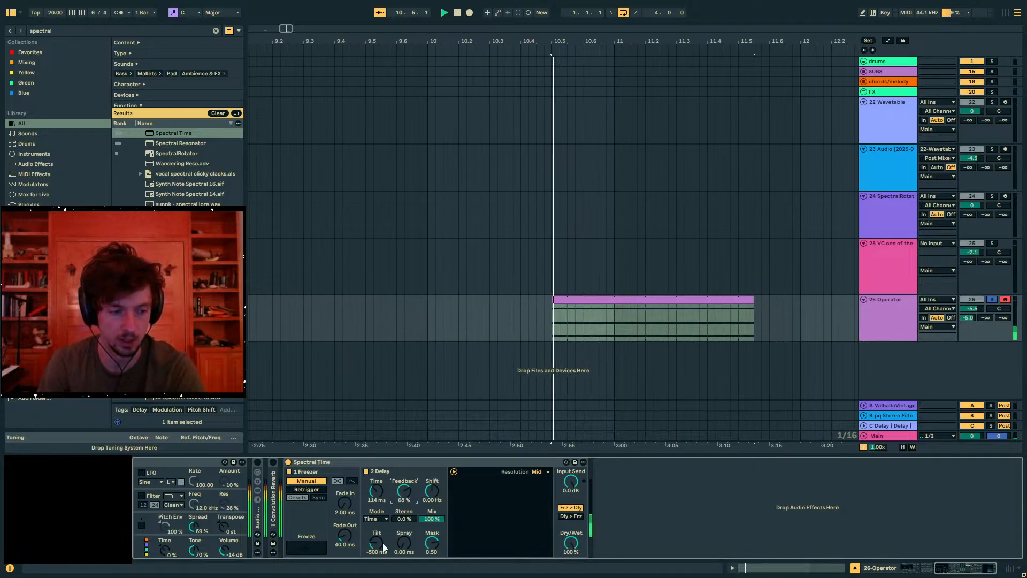
key("space")
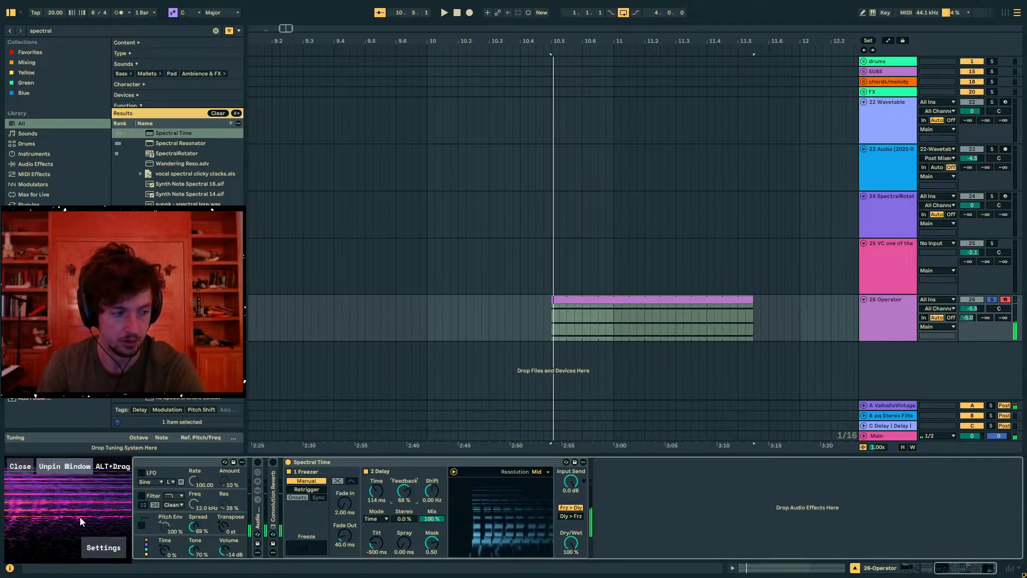
key("space")
key("space")
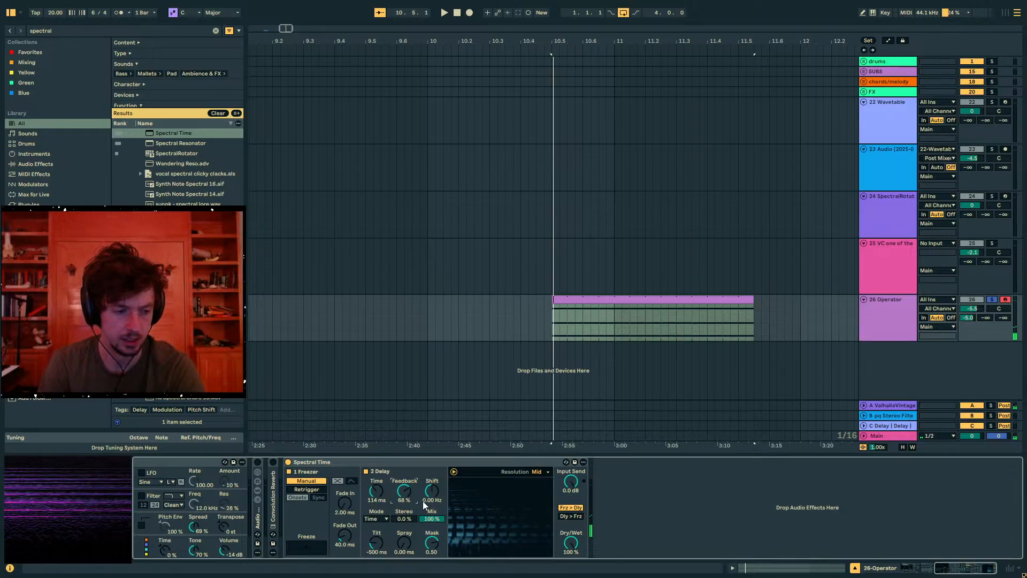
Raise Spectral Time's delay Shift to 151 Hz in stages while replaying the clip
key("space")
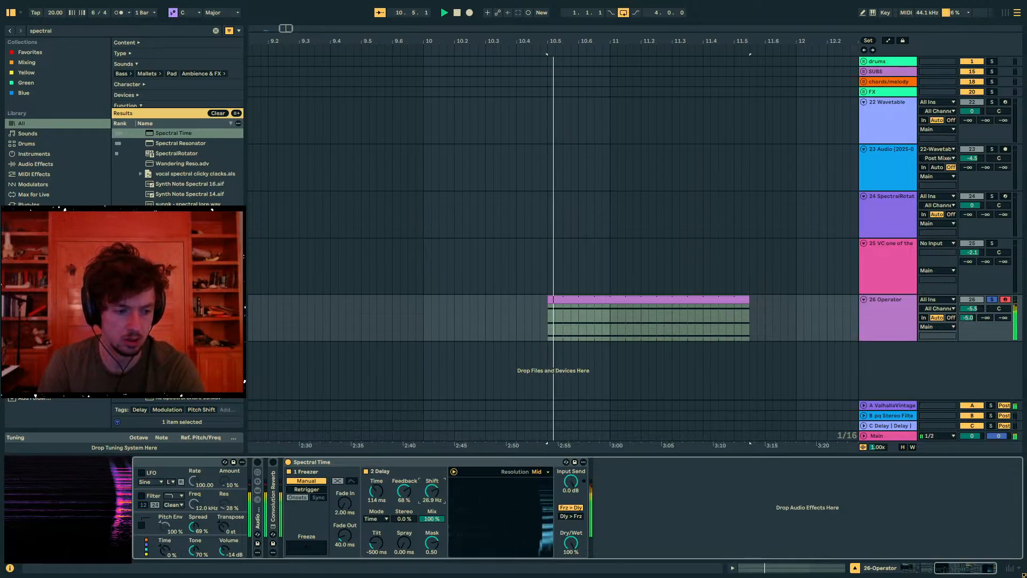
key("space")
left_click_drag(433, 498, 432, 489)
key("space")
key("space")
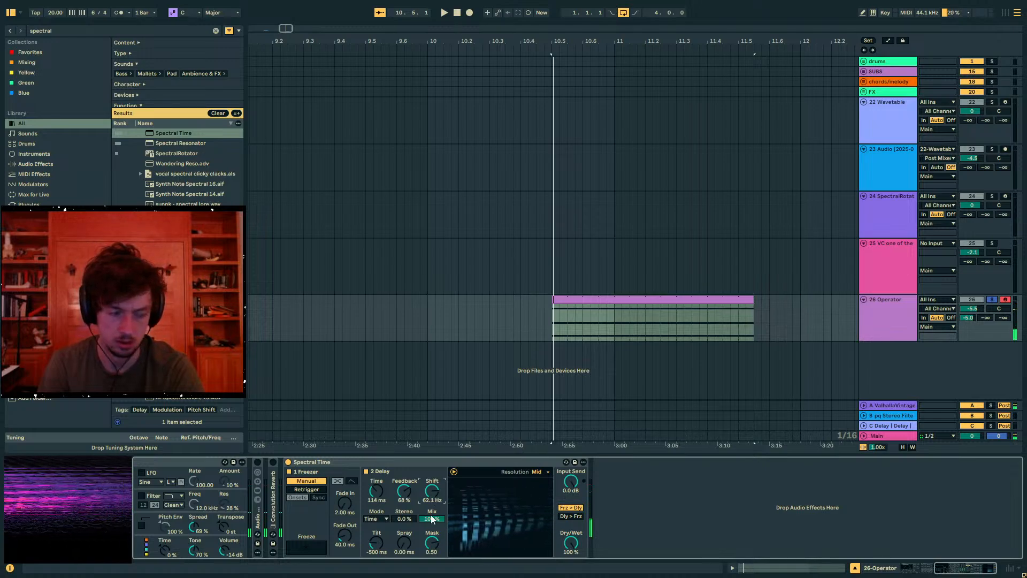
key("space")
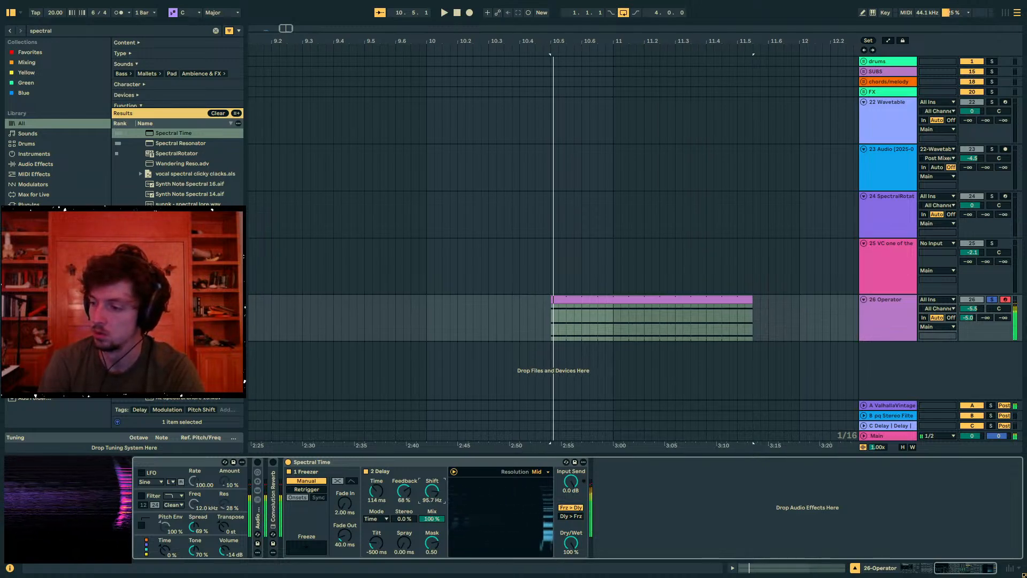
left_click_drag(432, 490, 432, 484)
key("space")
key("space")
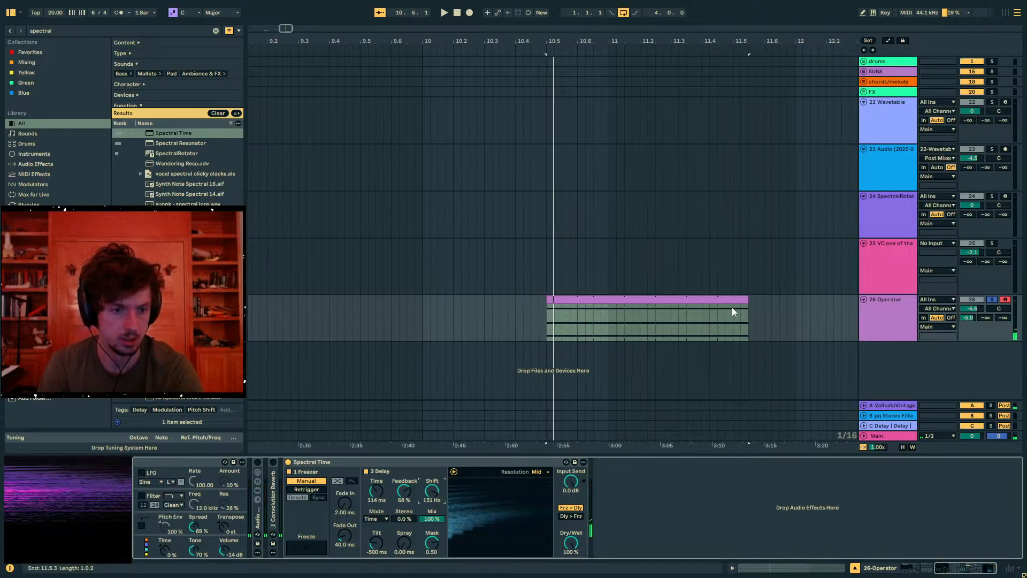
Shorten the Operator clip to a length of 0.0.1, set Operator's envelope Release to 1.00 ms, and play it
scroll(298, 464, "left", 5)
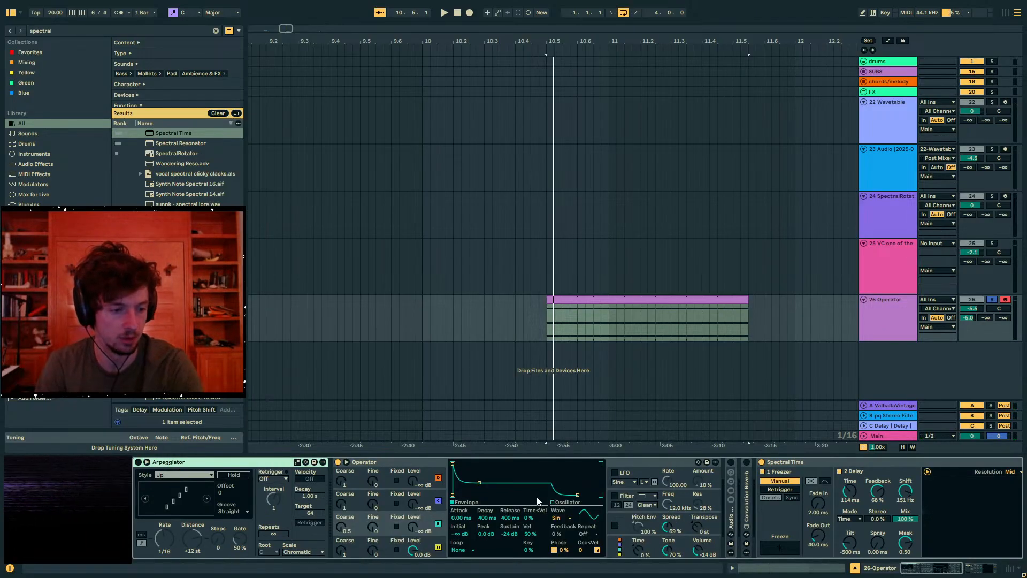
left_click_drag(750, 297, 533, 301)
key("space")
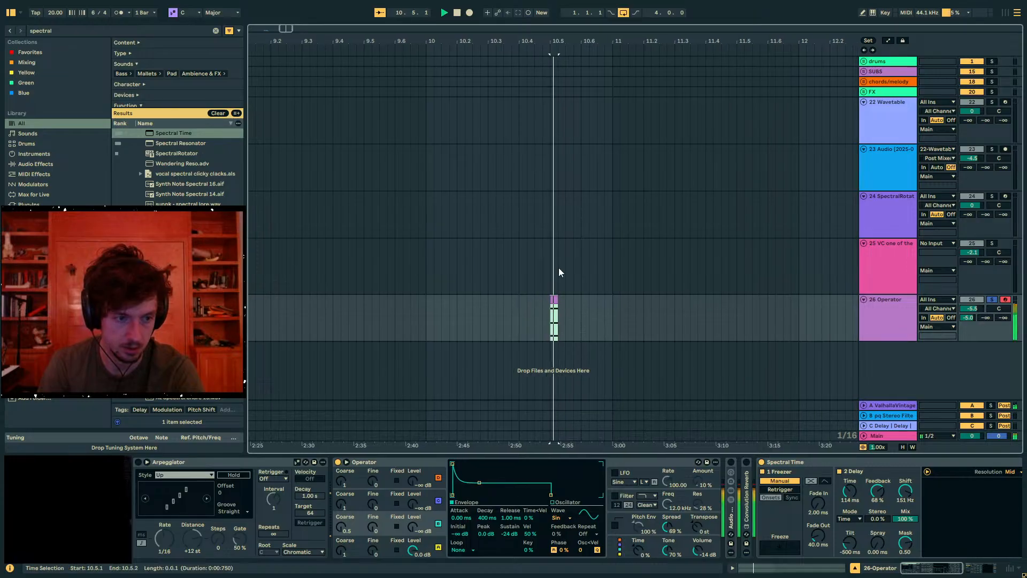
Trim the Operator clip to a single 1/128 grid division and reset track 26's first send to minus infinity
left_click_drag(543, 41, 538, 67)
key("space")
left_click_drag(639, 309, 584, 299)
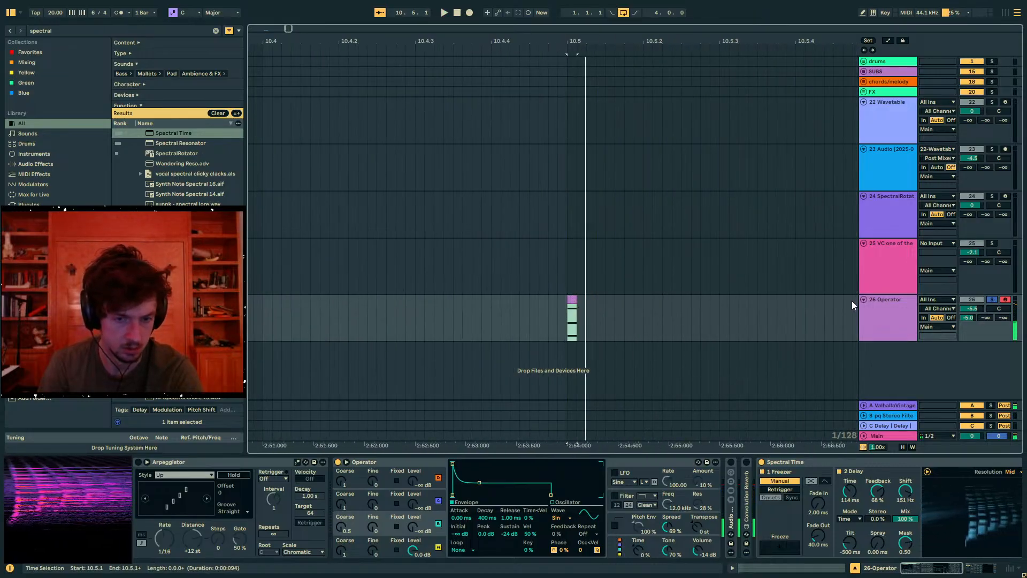
double_click(970, 318)
key("space")
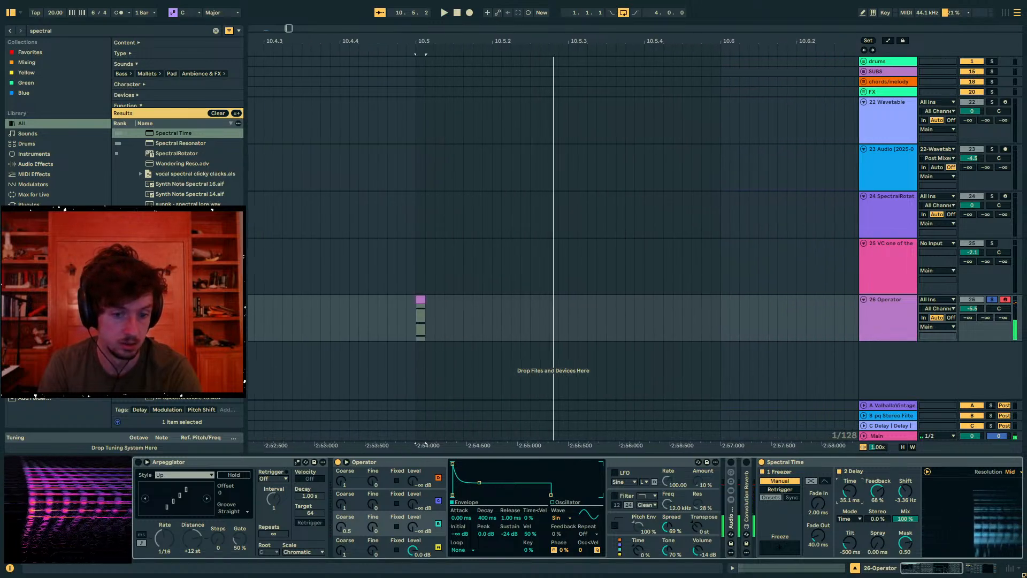
Set Spectral Time's delay Time to 10.0 ms, Feedback 0.0%, Shift 0.00 Hz, Stereo 18% and Spray 252 ms
left_click_drag(878, 492, 849, 482)
mouse_move(878, 519)
left_mouse_down()
mouse_move(879, 510)
mouse_move(878, 532)
mouse_move(878, 521)
left_mouse_up()
key("space")
key("space")
key("space")
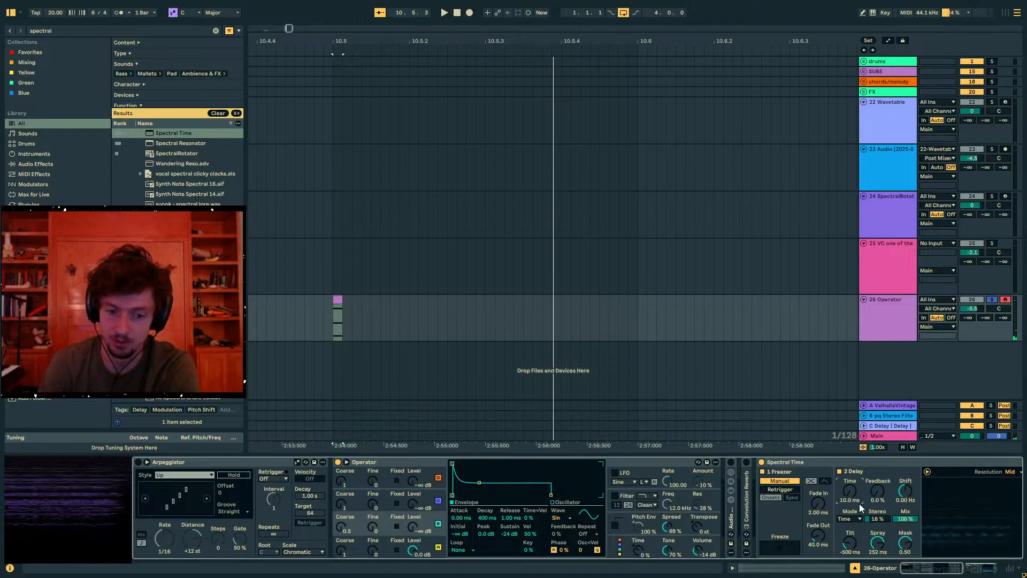
Set Spectral Time's Spray to 223 ms and reset Stereo to 0.0% while replaying the short clip
key("space")
mouse_move(878, 542)
left_mouse_down()
mouse_move(878, 577)
mouse_move(879, 482)
left_mouse_up()
key("space")
key("space")
key("space")
key("space")
key("space")
double_click(879, 517)
key("space")
key("space")
key("space")
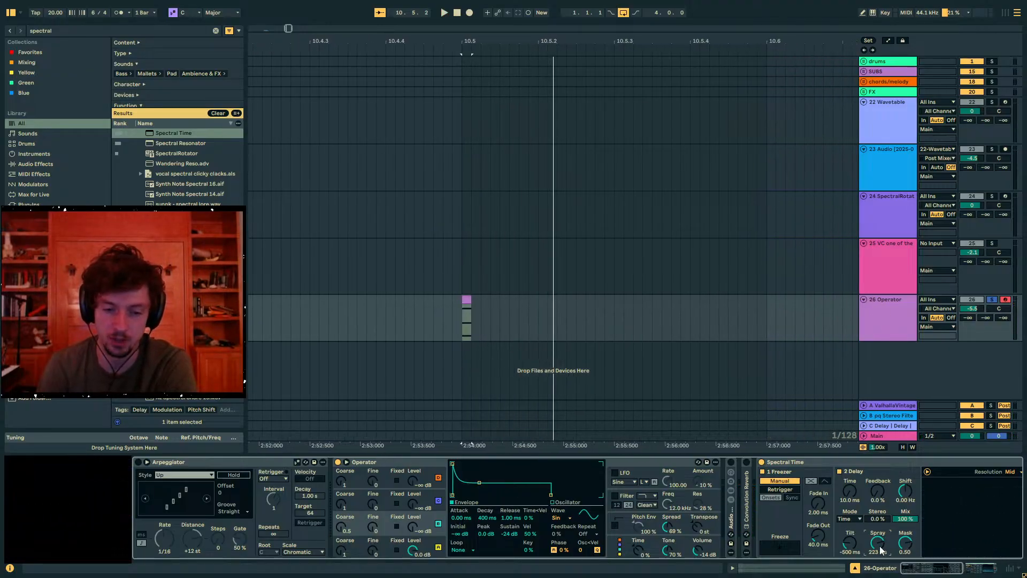
Reset Spectral Time's Spray to 0.00 ms and raise its Tilt to 2.00 s during playback
left_click(883, 463)
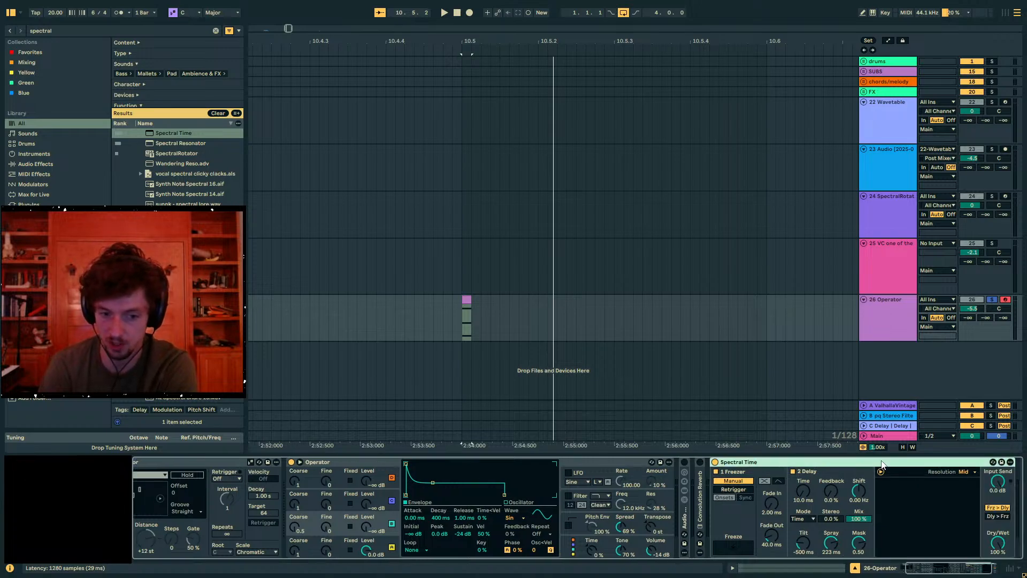
key("space")
double_click(836, 545)
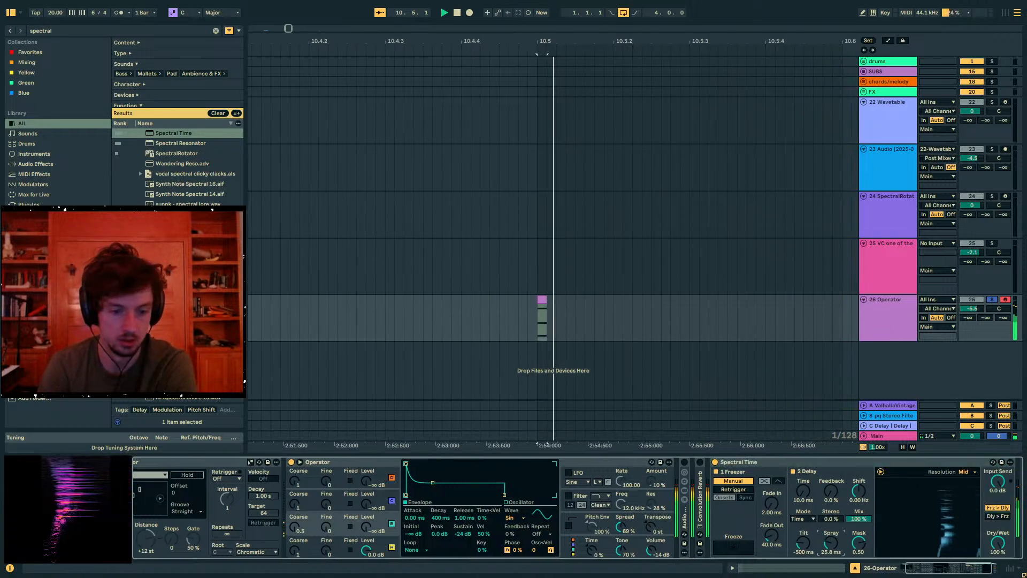
left_click_drag(813, 544, 813, 439)
key("space")
key("space")
key("space")
key("space")
Set Spectral Time's delay Mask to -0.37 while replaying the short clip
mouse_move(859, 543)
left_mouse_down()
mouse_move(859, 577)
mouse_move(859, 530)
left_mouse_up()
key("space")
key("space")
key("space")
key("space")
key("space")
key("space")
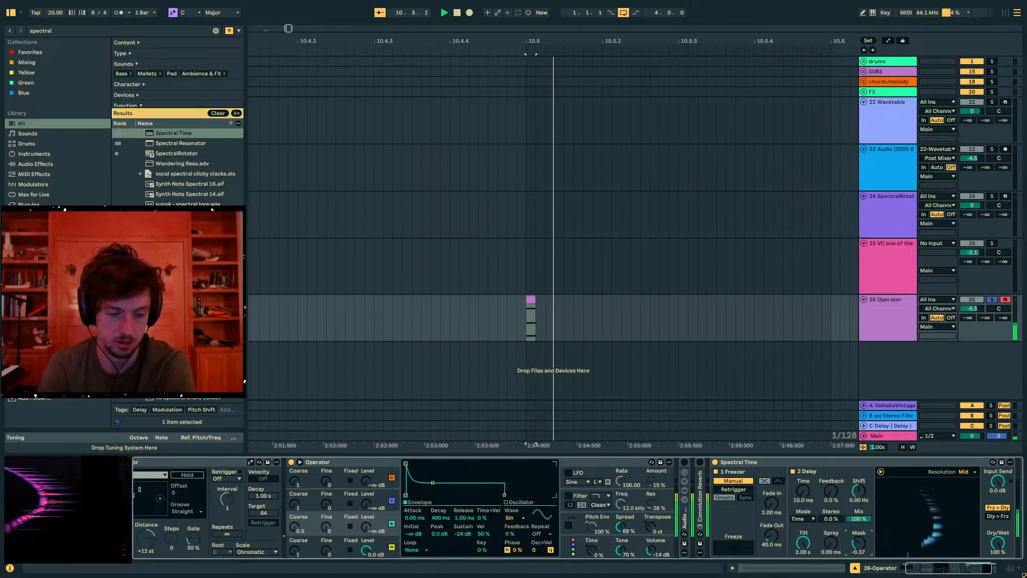
Set Spectral Time's delay Mask to -0.16 and play the short clip
key("space")
left_click_drag(870, 540, 870, 535)
key("space")
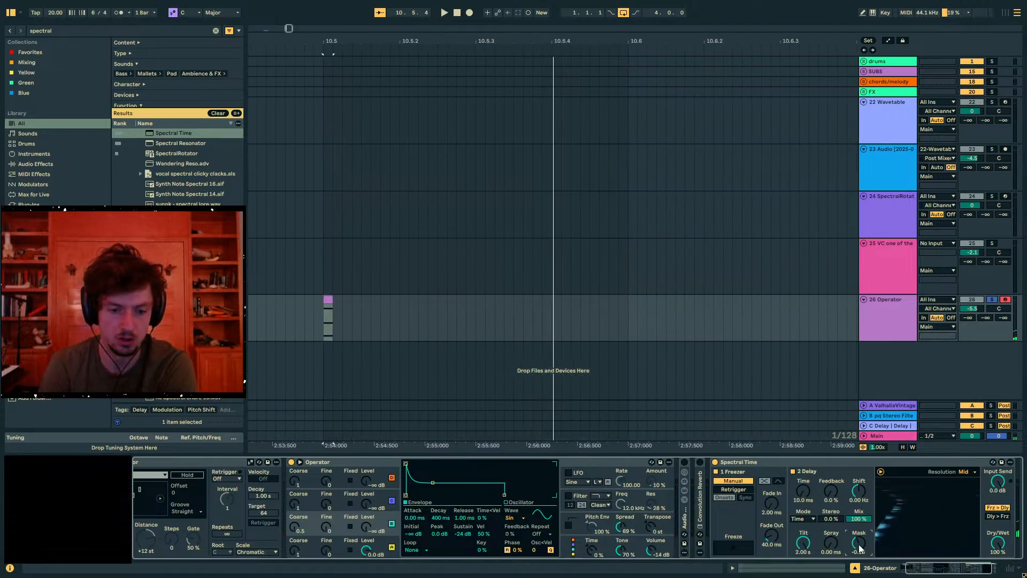
Set Spectral Time's delay Tilt to 726 ms and replay the short clip
key("space")
mouse_move(803, 542)
left_mouse_down()
mouse_move(803, 559)
mouse_move(803, 529)
left_mouse_up()
key("space")
key("space")
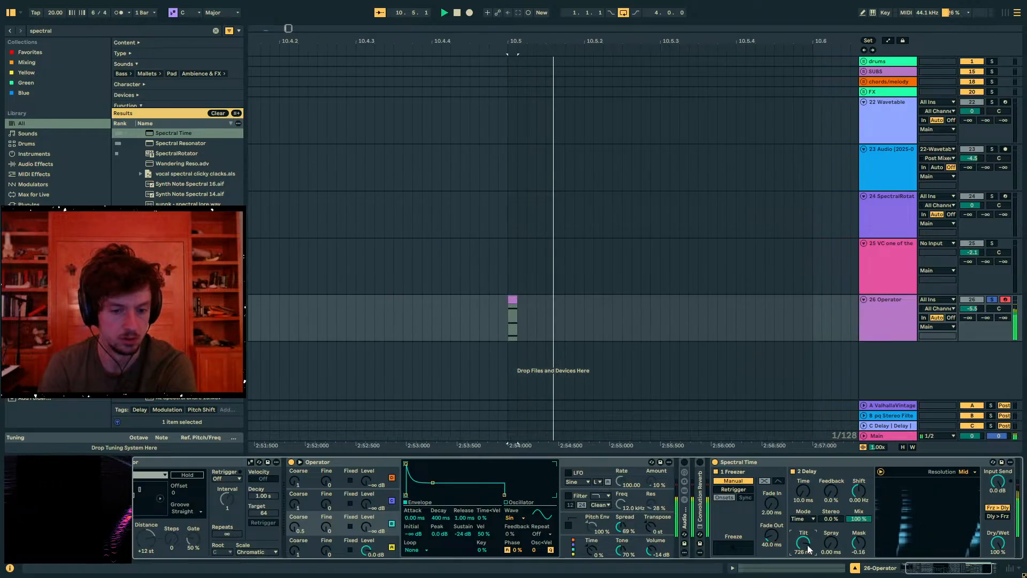
Set Spectral Time's resolution to Ultra and replay the short clip to compare the sound
left_click(967, 505)
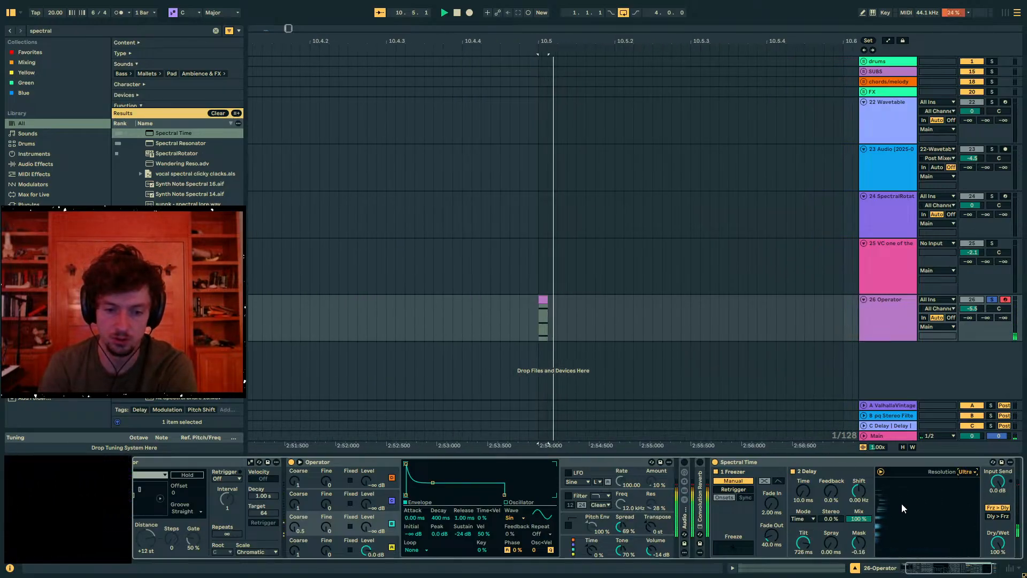
left_click(964, 474)
key("space")
key("space")
left_click(966, 473)
left_click(967, 503)
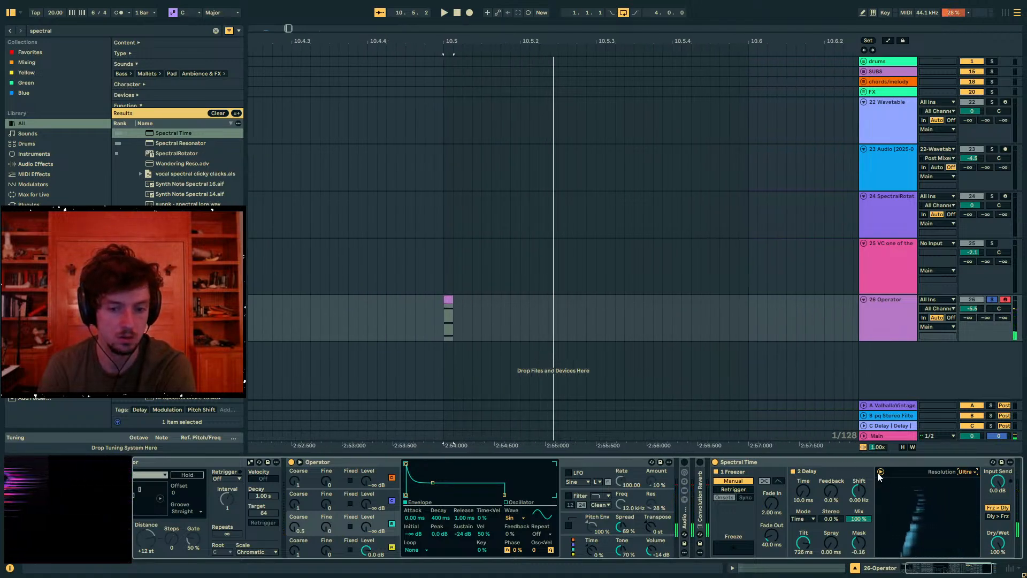
Group Spectral Time into an Audio Effect Rack, show its macro controls and check which parameters can be mapped
left_click(859, 463)
key("ctrl+g")
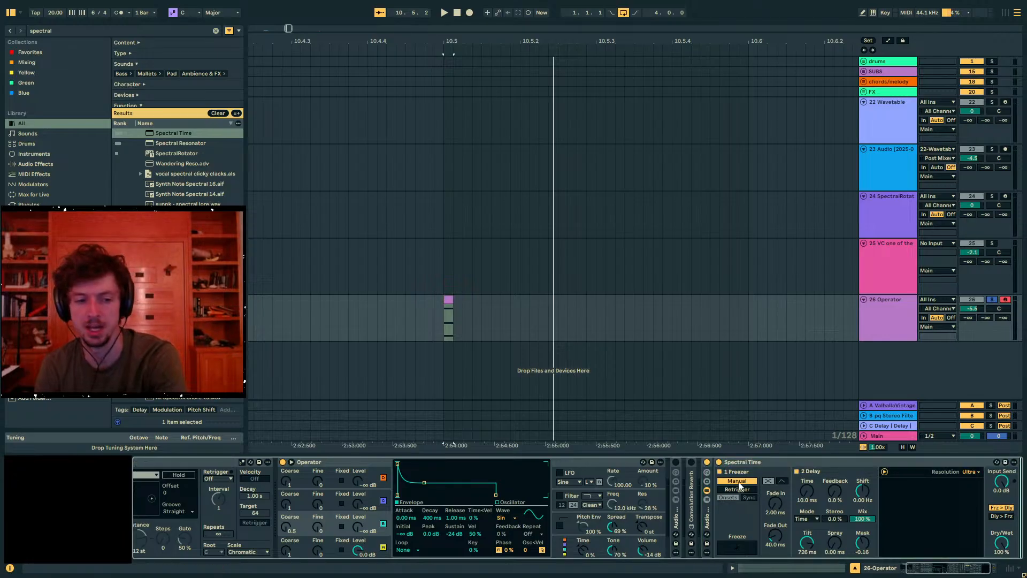
left_click(707, 472)
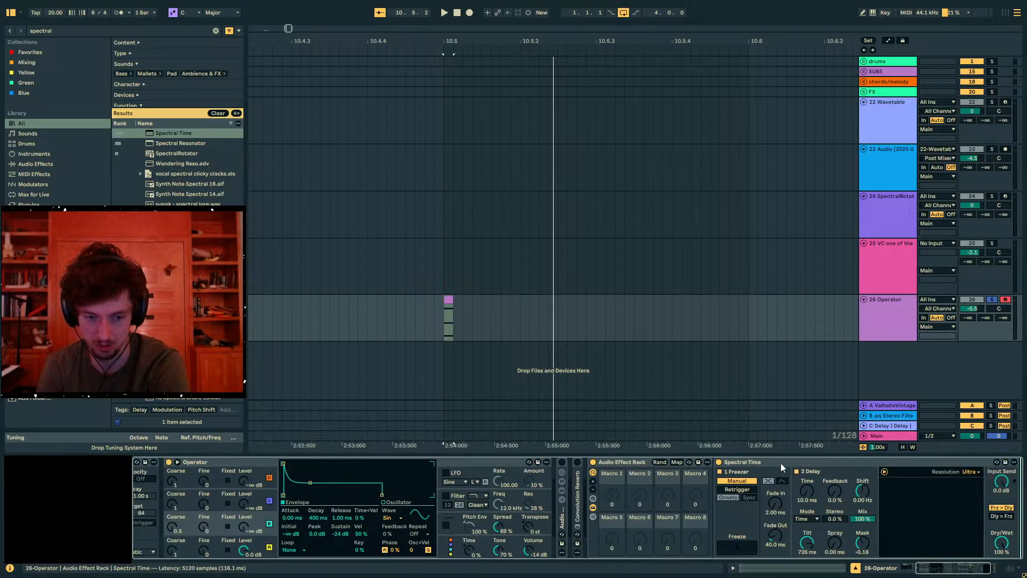
left_click(676, 462)
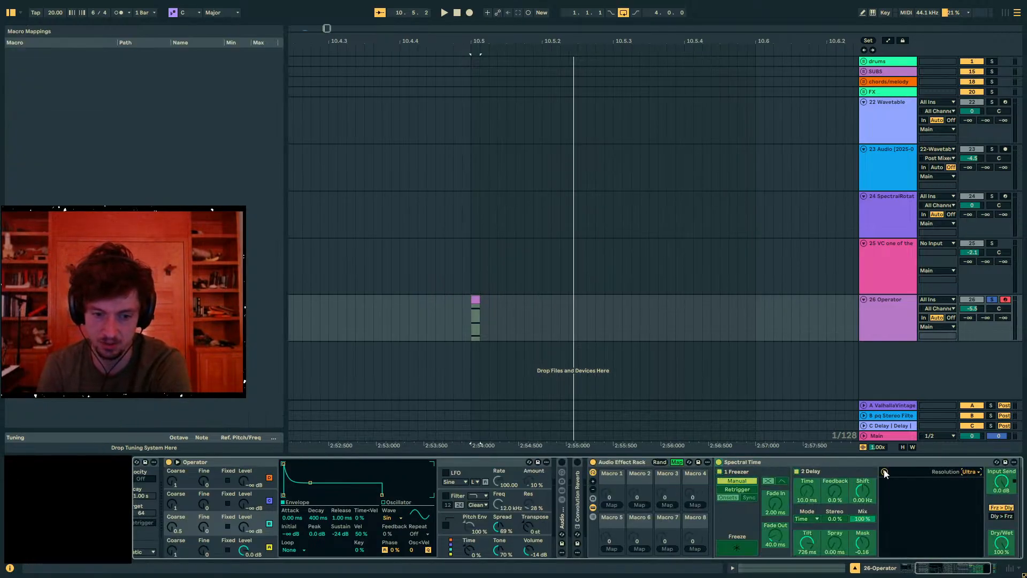
left_click(680, 463)
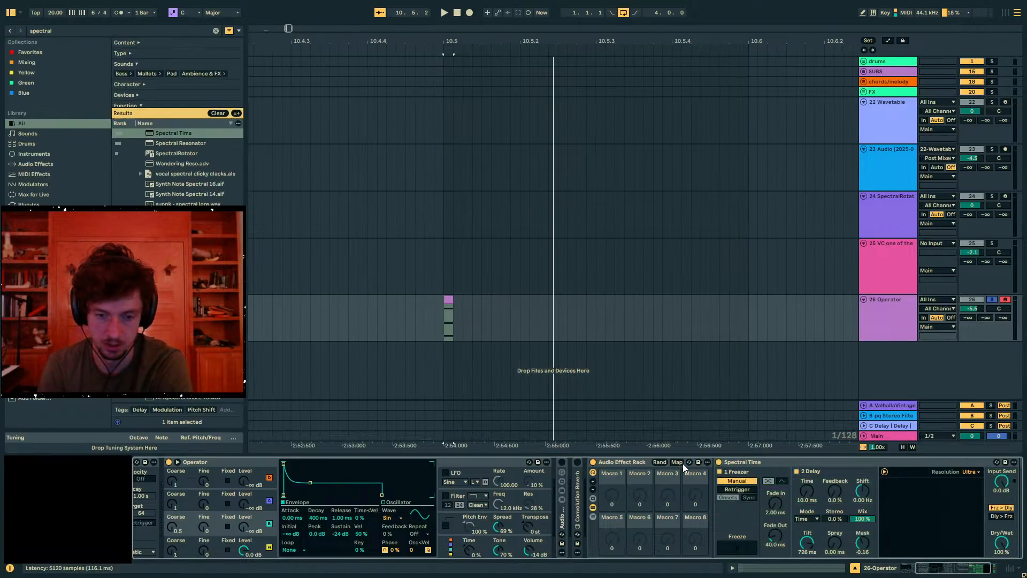
Switch Spectral Time to Dly > Frz routing and set delay Feedback to 81 % and Time to 585 ms while replaying the clip
key("space")
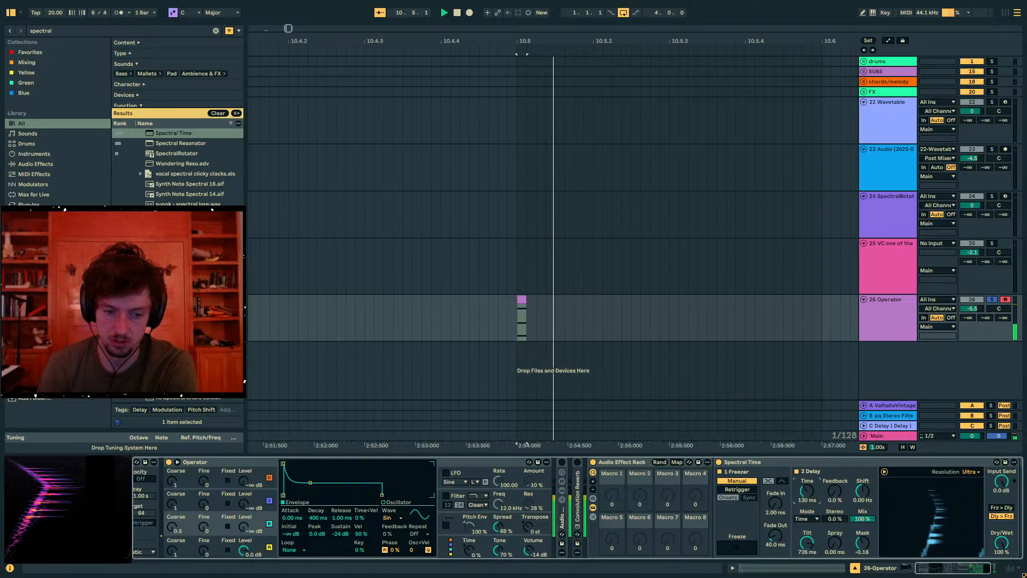
key("space")
left_click_drag(831, 493, 807, 428)
key("space")
key("space")
left_click_drag(807, 491, 807, 527)
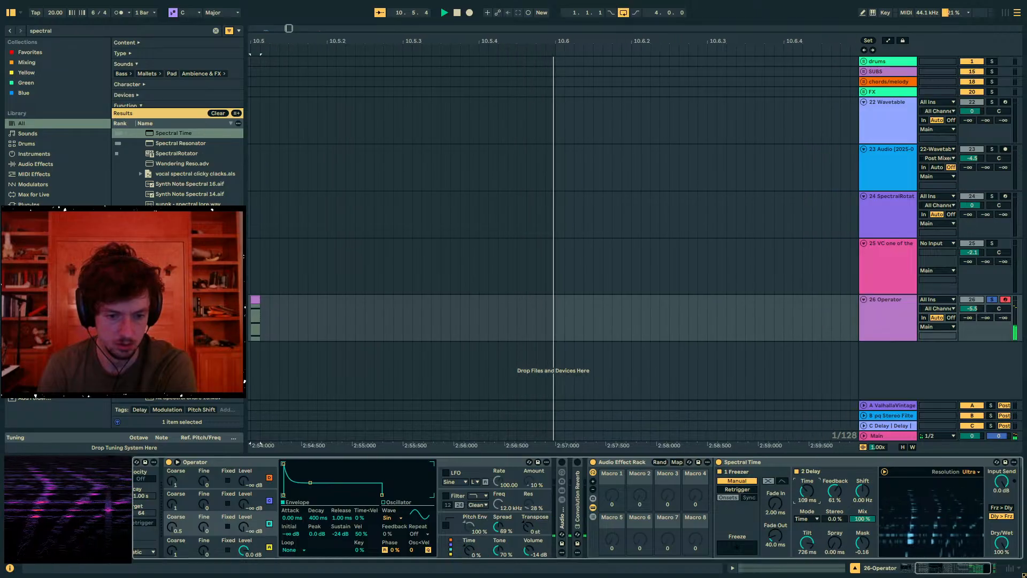
key("space")
left_click_drag(807, 492, 807, 430)
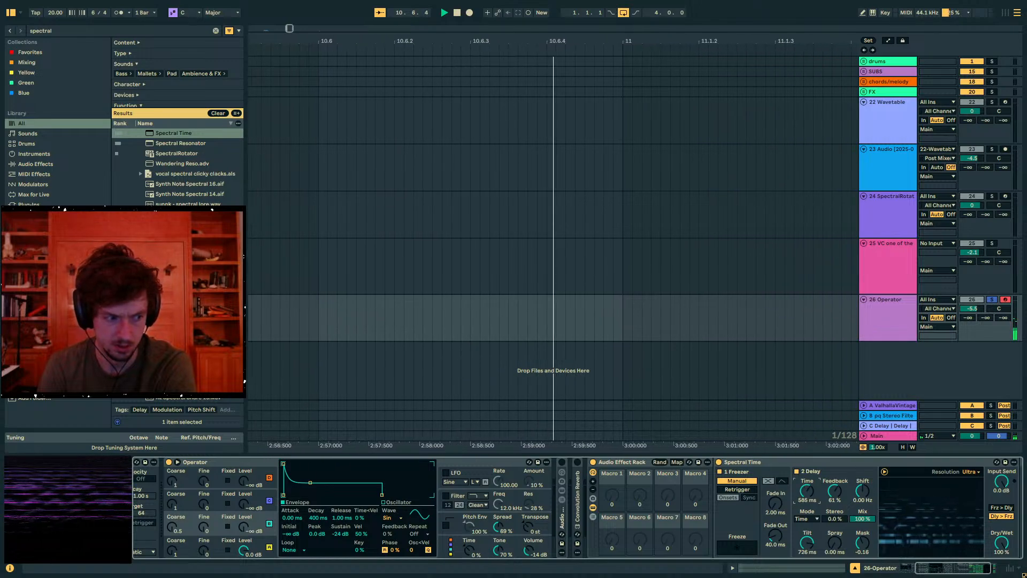
Set Spectral Time's delay Shift to 51.3 Hz, Feedback to 100 %, Spray to 149 ms and Time to 15.5 ms during playback
key("space")
left_click_drag(864, 493, 860, 470)
key("space")
key("space")
left_click_drag(807, 491, 806, 502)
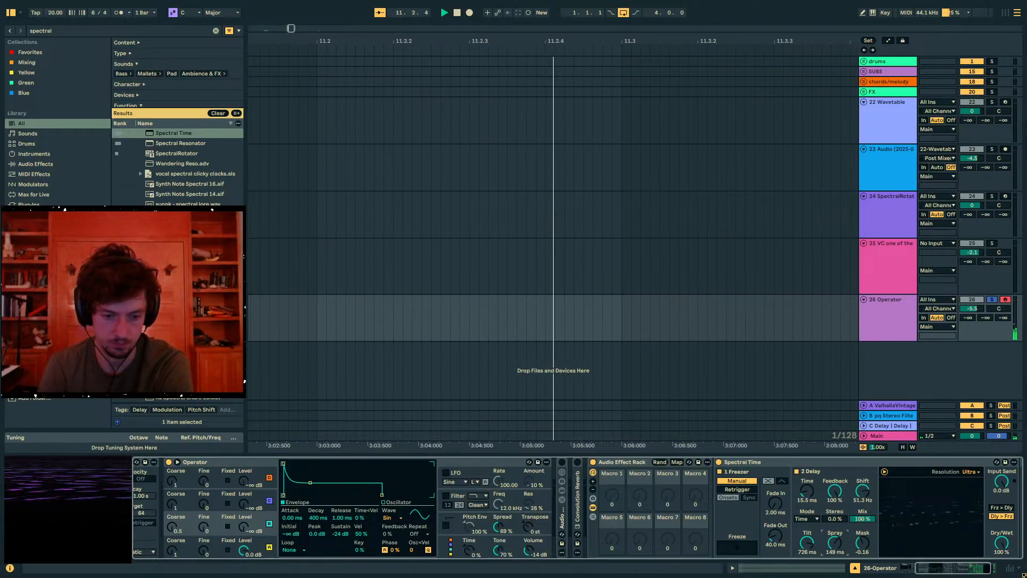
Reset the delay Shift to 0.00 Hz, set Feedback to 63 % and return the Operator track's volume to 0
double_click(863, 493)
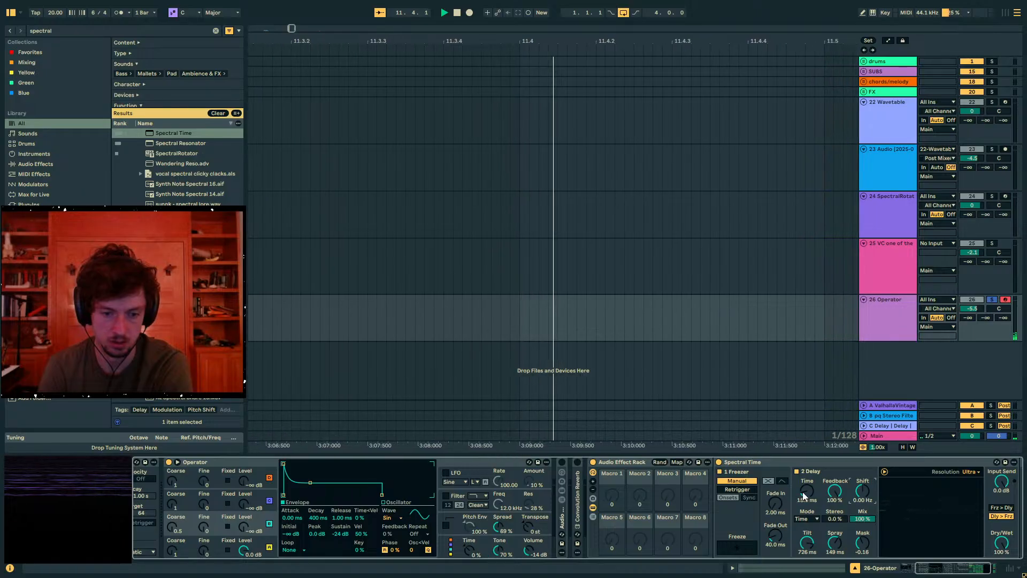
left_click_drag(836, 491, 836, 509)
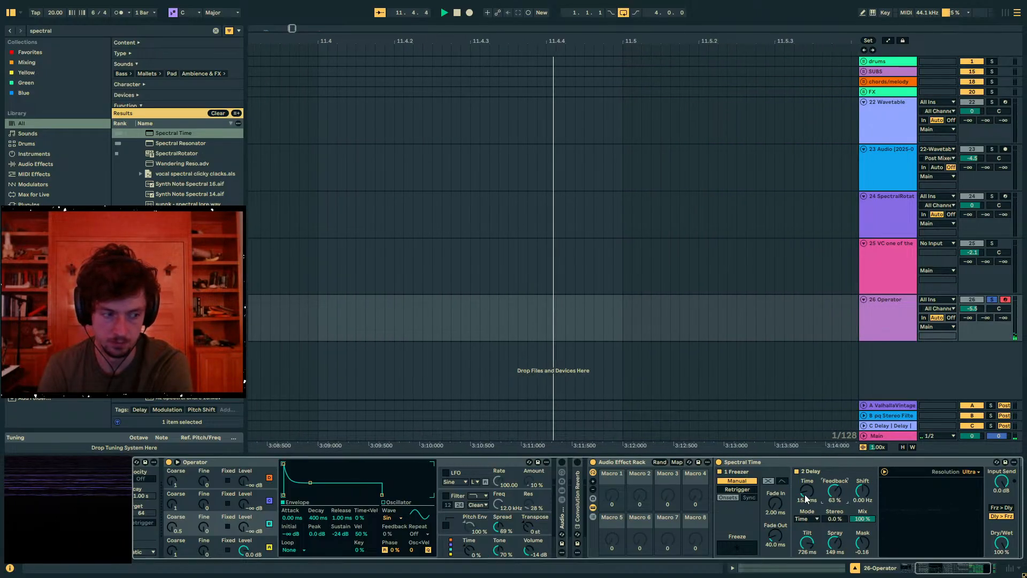
key("space")
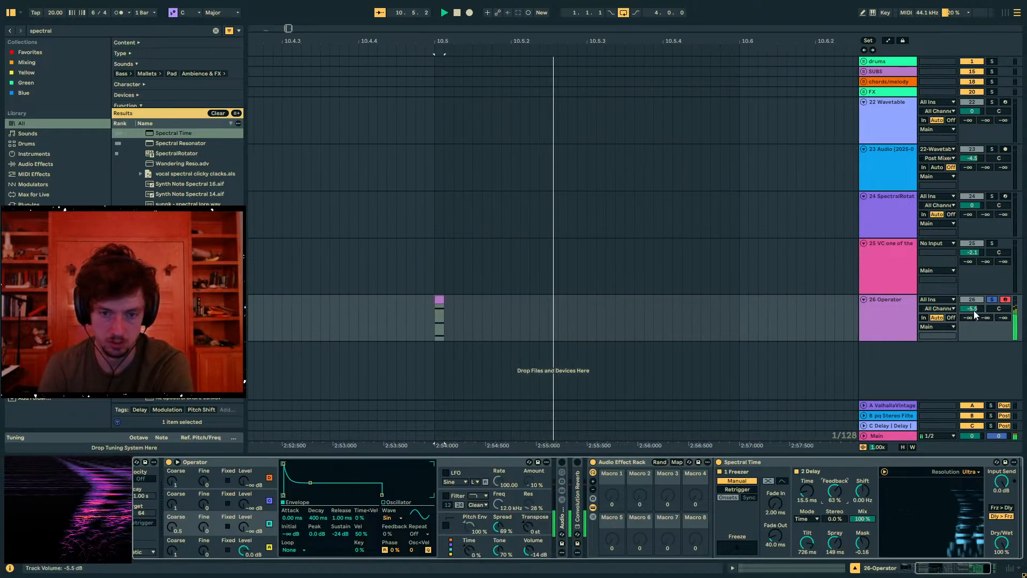
left_click(889, 318)
key("space")
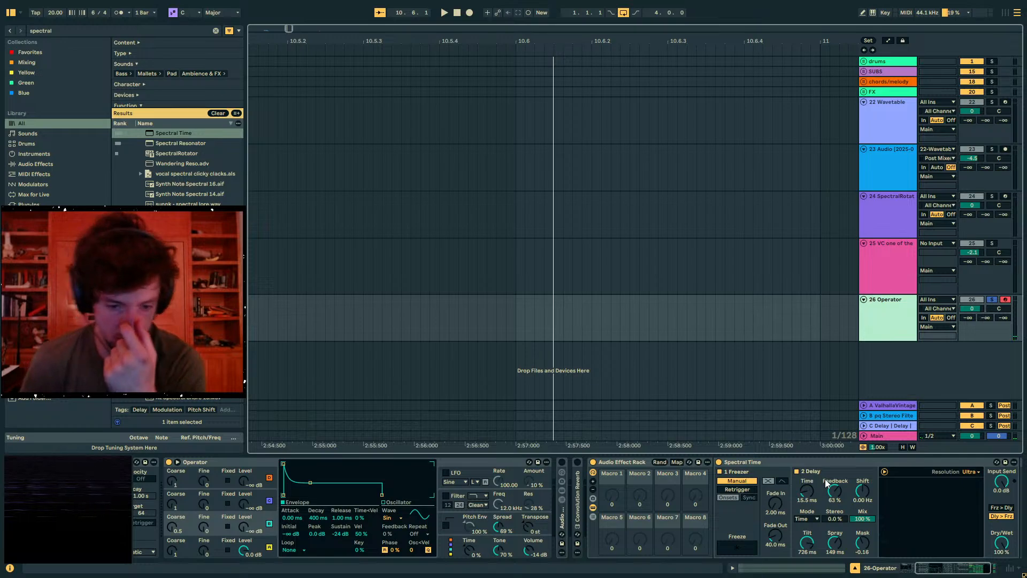
Reset Spectral Time's Spray to 0.00 ms, Feedback to 0.0 % and Time to 10.0 ms, and replay the clip
left_click(843, 465)
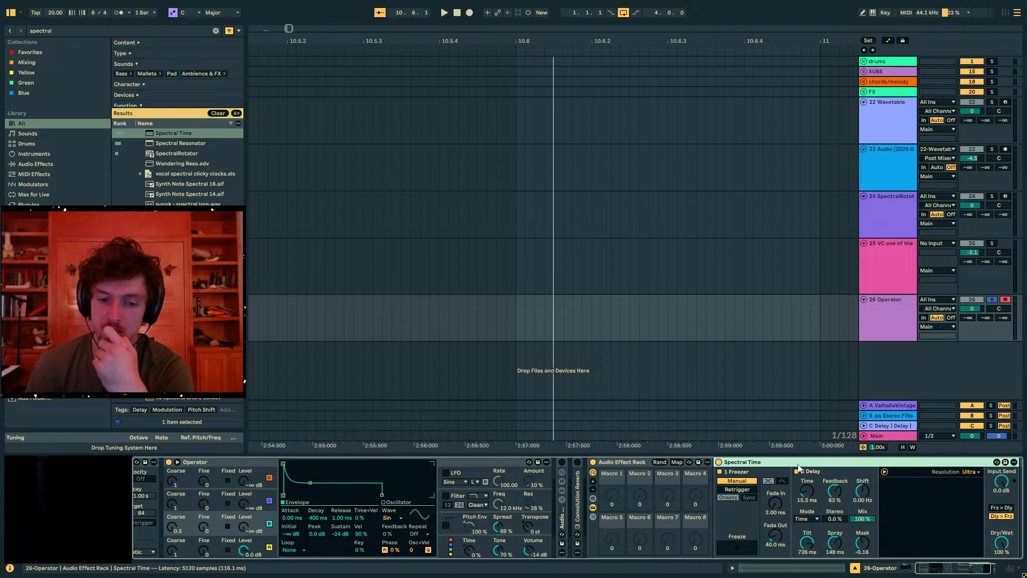
double_click(835, 542)
double_click(838, 490)
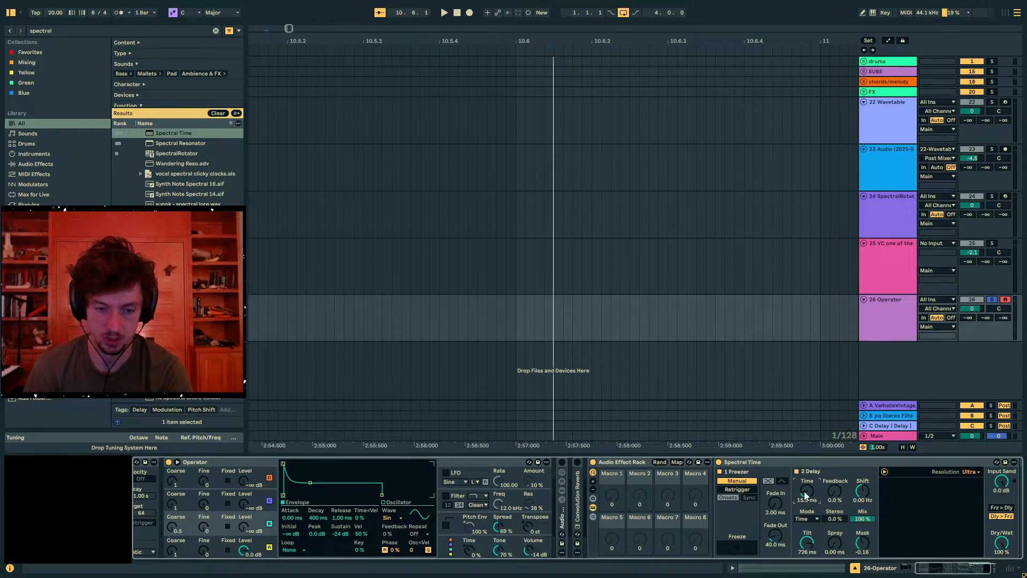
key("space")
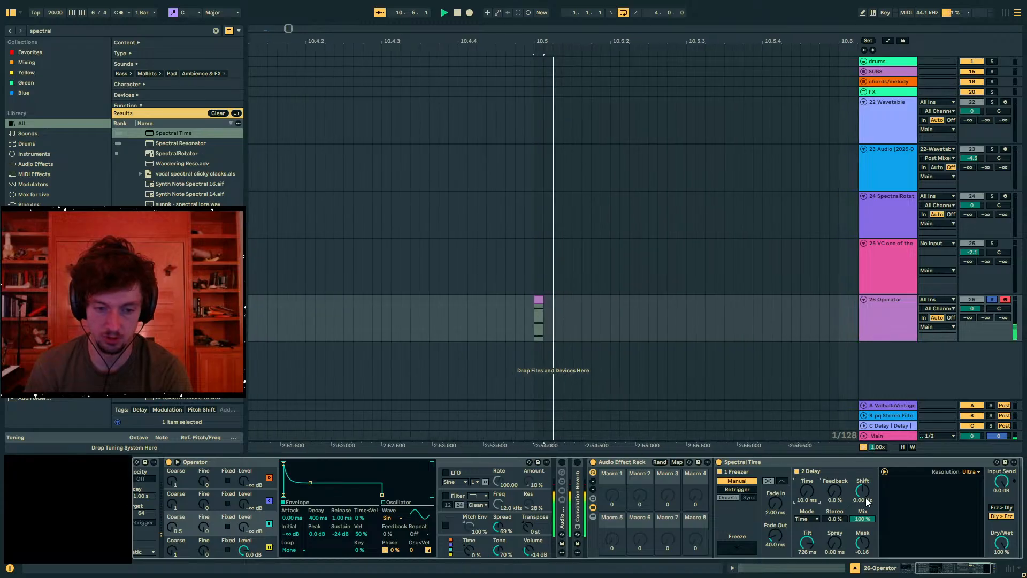
key("space")
mouse_move(807, 544)
left_mouse_down()
mouse_move(807, 568)
mouse_move(807, 544)
left_mouse_up()
key("space")
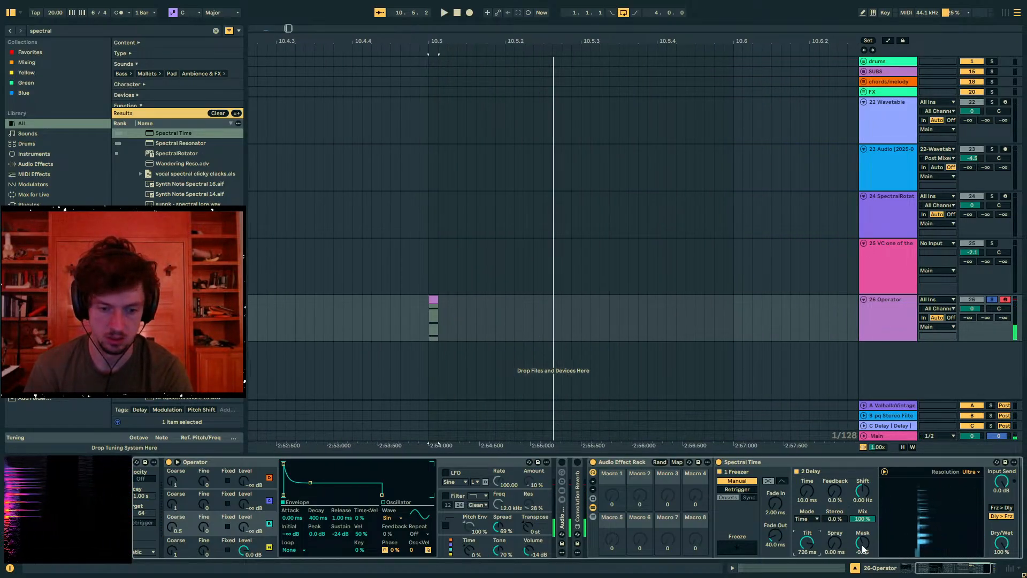
Duplicate Spectral Time inside the rack, set the copy's delay Mask to -0.65 and play the clip
left_click(769, 464)
key("ctrl+d")
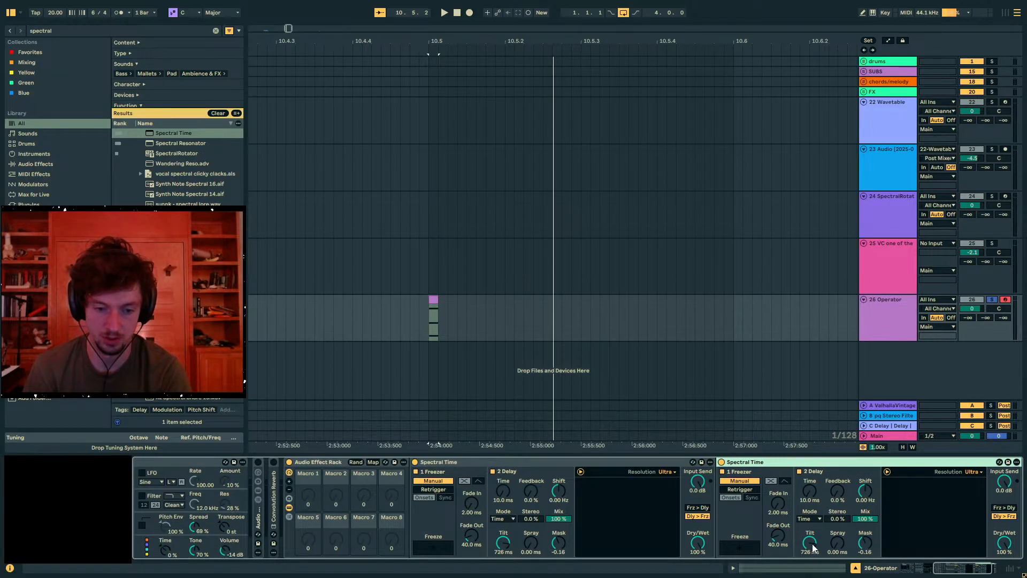
key("space")
left_click_drag(864, 543, 865, 554)
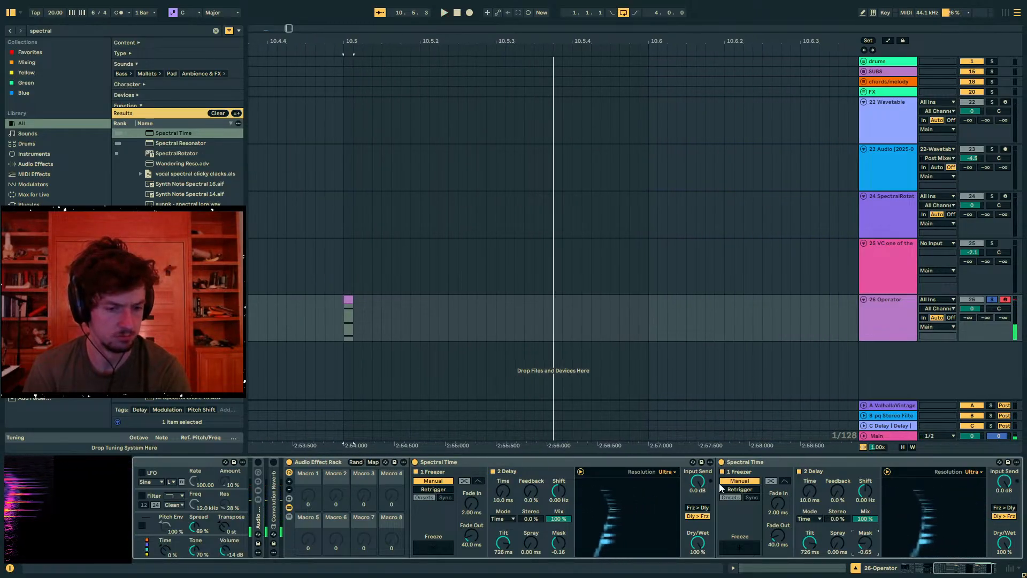
Bypass the second Spectral Time and set the first one's delay Mask to -0.11 and Tilt to 2.00 s
left_click(722, 462)
left_click_drag(559, 543, 559, 541)
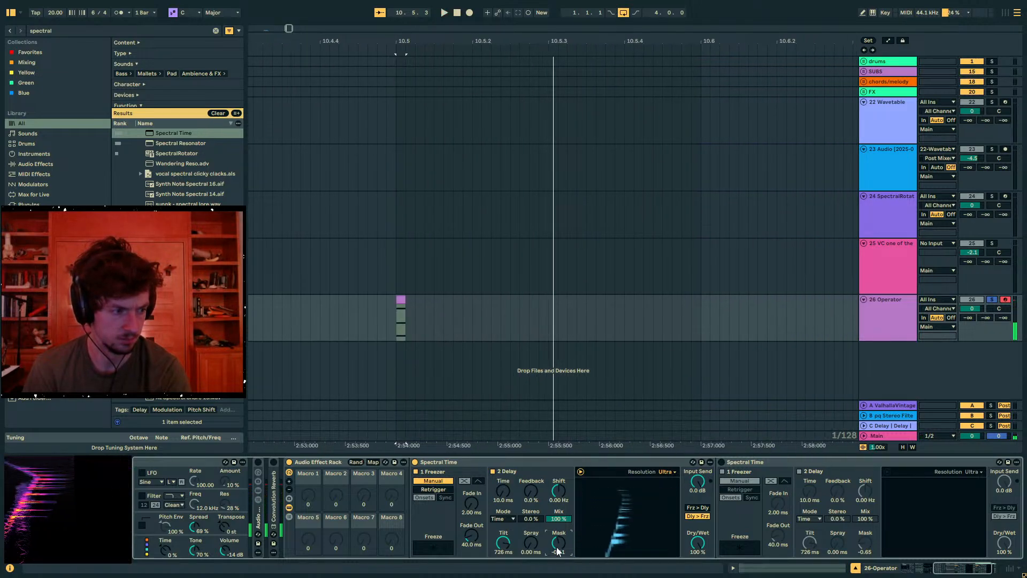
left_click_drag(508, 549, 508, 533)
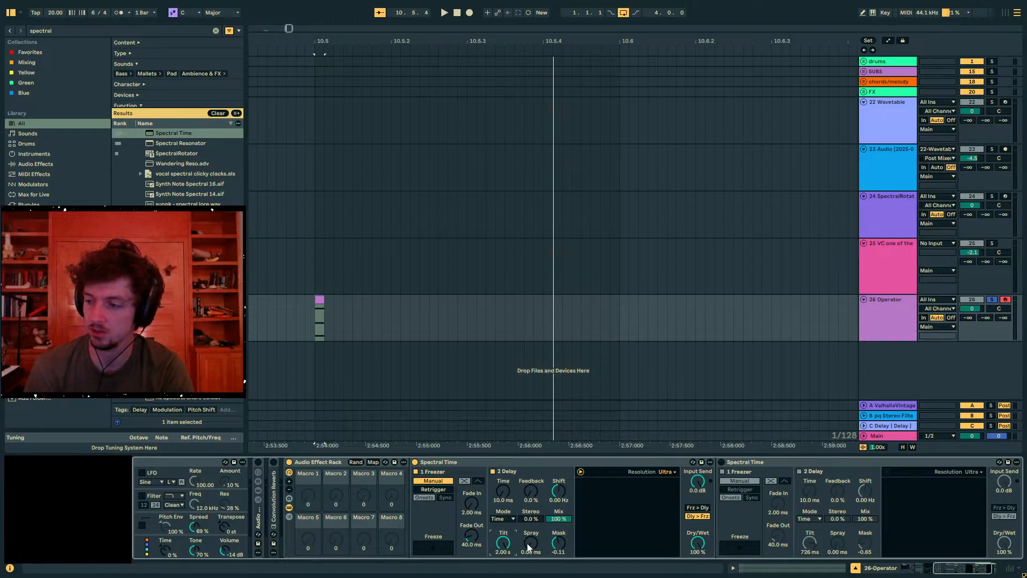
Try a delay Tilt of -2.00 s on the first Spectral Time, replay the clip and settle Tilt at -1.85 s
left_click_drag(504, 544, 504, 573)
key("space")
key("space")
key("space")
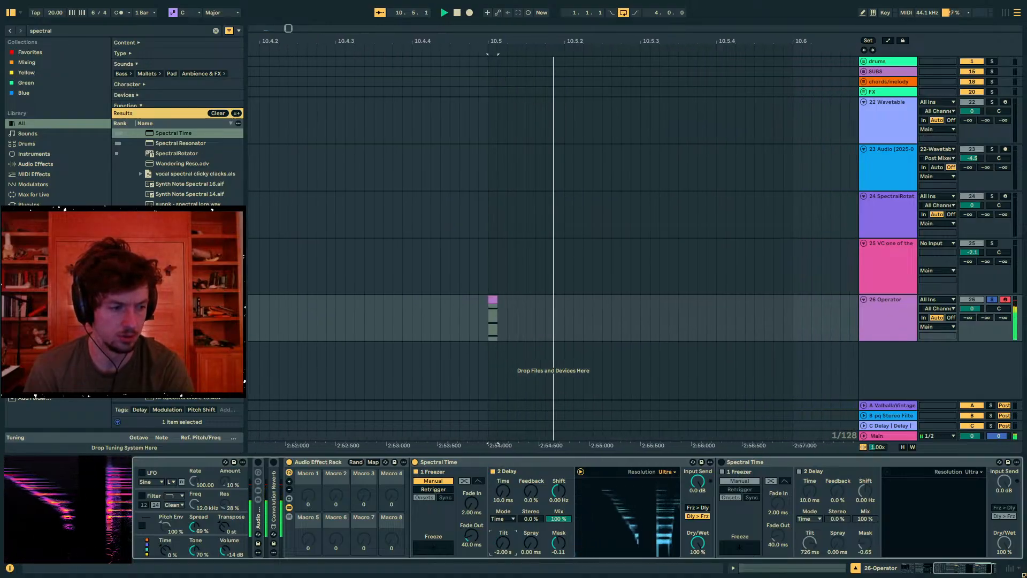
left_click_drag(503, 544, 503, 518)
left_click_drag(509, 542, 508, 574)
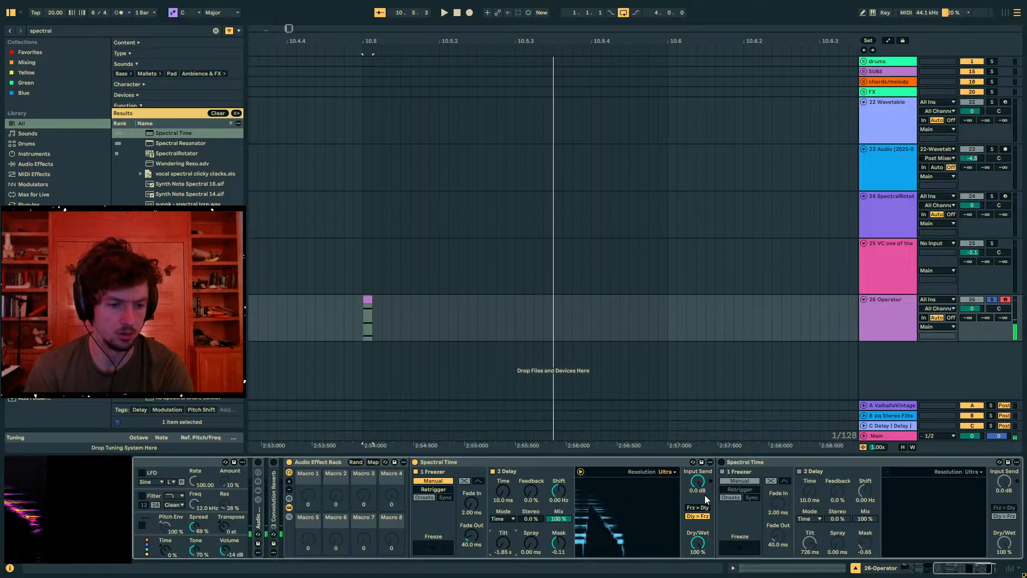
Collapse the second Spectral Time, search the library for "spellbook" and add The Spellbook after the rack
double_click(757, 467)
key("ctrl+f")
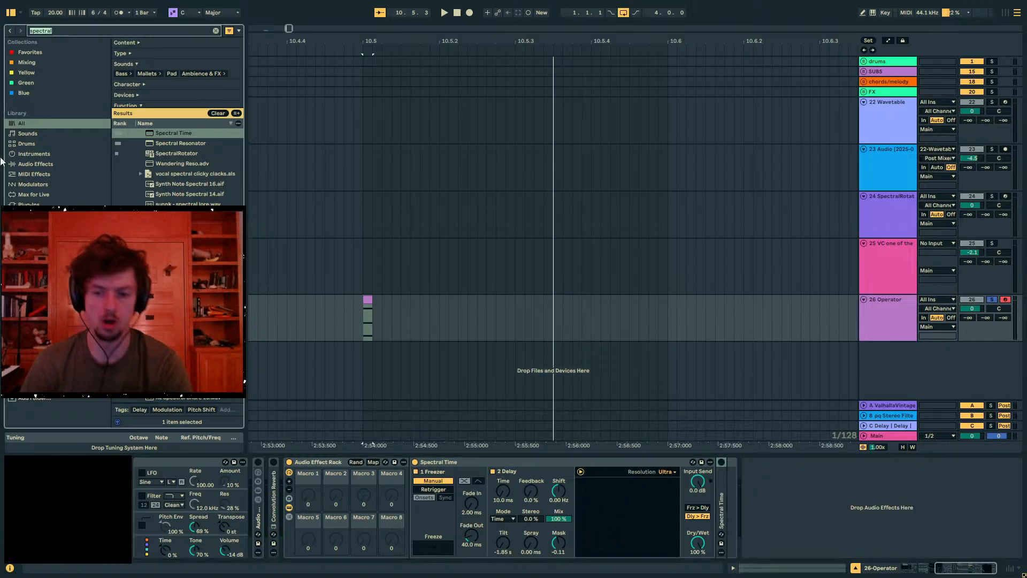
type("spellbook")
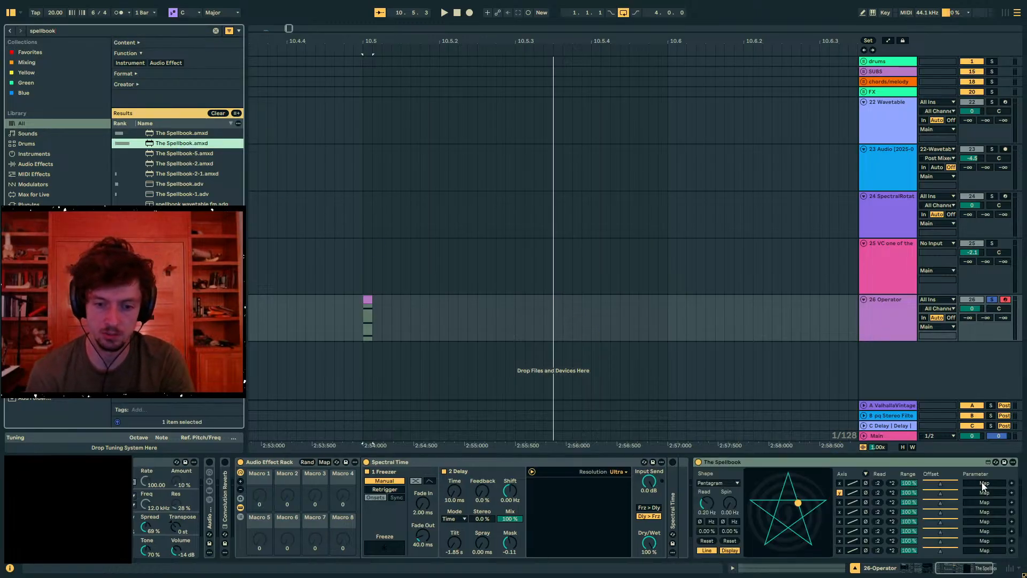
Map The Spellbook's first two slots to Spectral Time's Delay Tilt and Delay Mask and play the clip
left_click(994, 490)
left_click(507, 547)
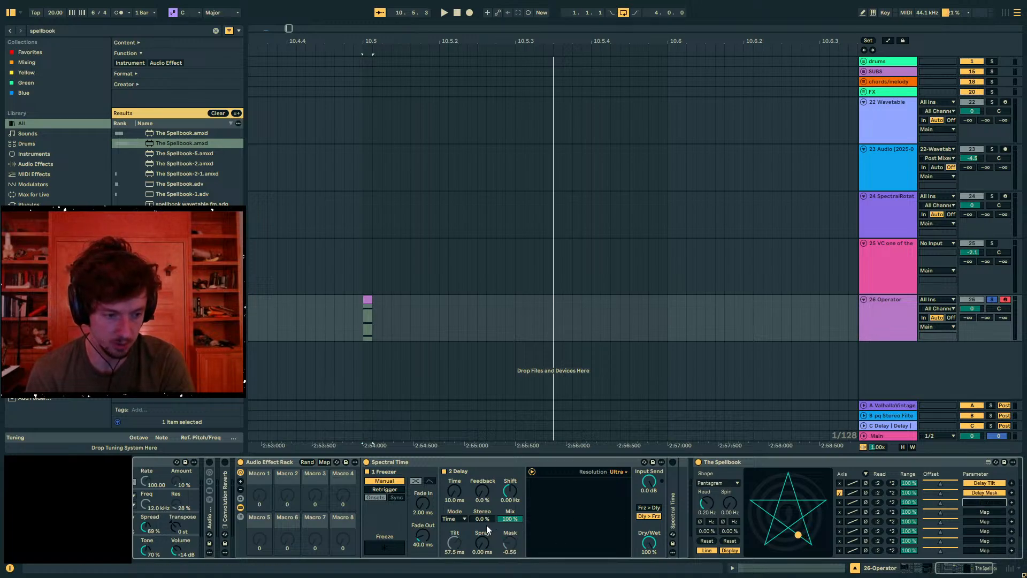
key("space")
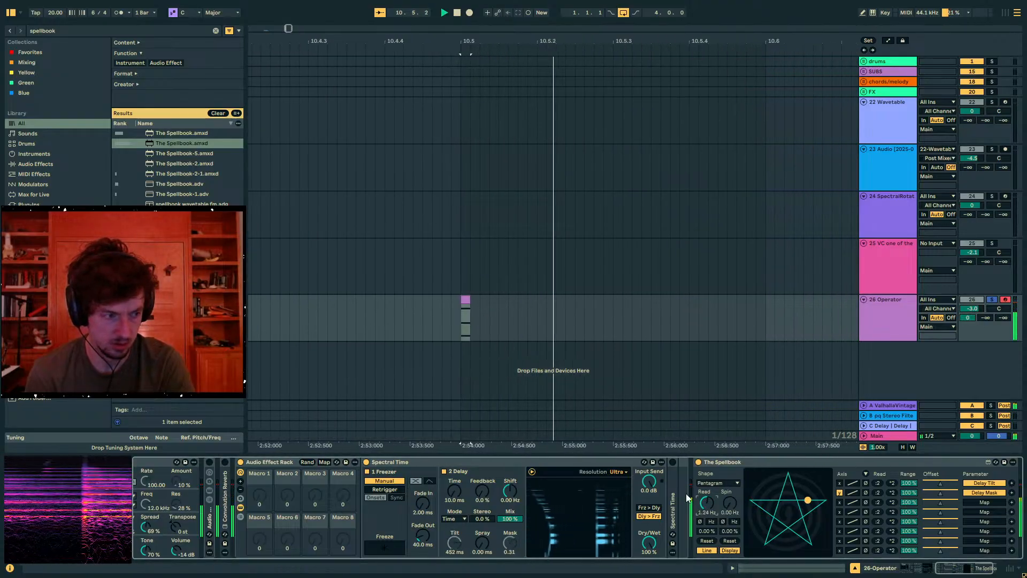
Set Spectral Time's delay Feedback to 70 % and Time to 81.1 ms, and replay the clip
key("space")
left_click_drag(482, 492, 454, 471)
key("space")
key("space")
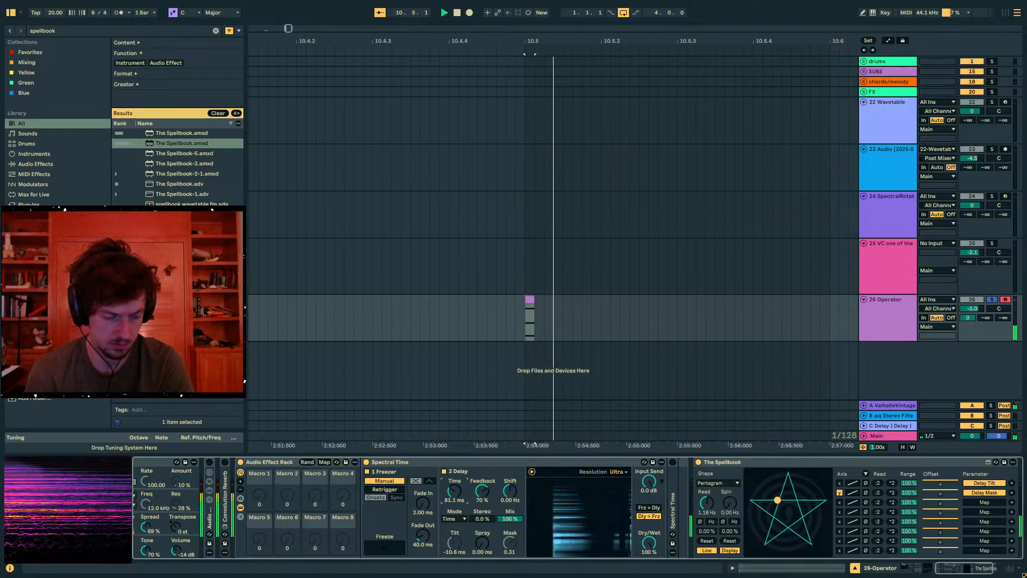
Map The Spellbook's third slot to Spectral Time's Delay Time and set Read to 0.02 Hz and Spin to 0.22 Hz
left_click(985, 503)
left_click(452, 493)
key("space")
left_click_drag(732, 503, 710, 538)
key("space")
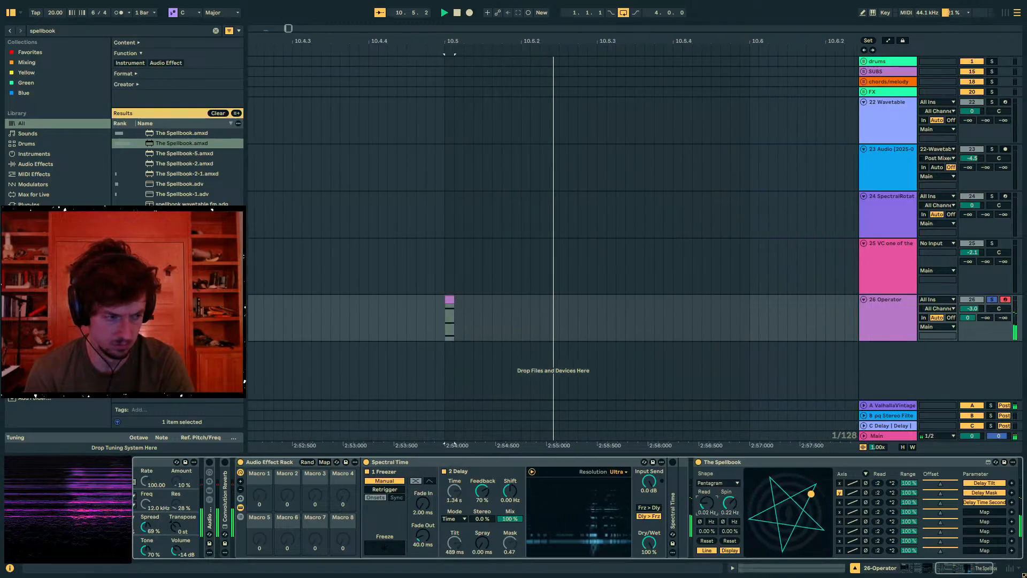
Raise the Operator track's second send to -12.5 and replay the clip
mouse_move(482, 543)
left_mouse_down()
mouse_move(482, 527)
mouse_move(482, 544)
left_mouse_up()
left_click_drag(984, 318, 984, 295)
key("space")
key("space")
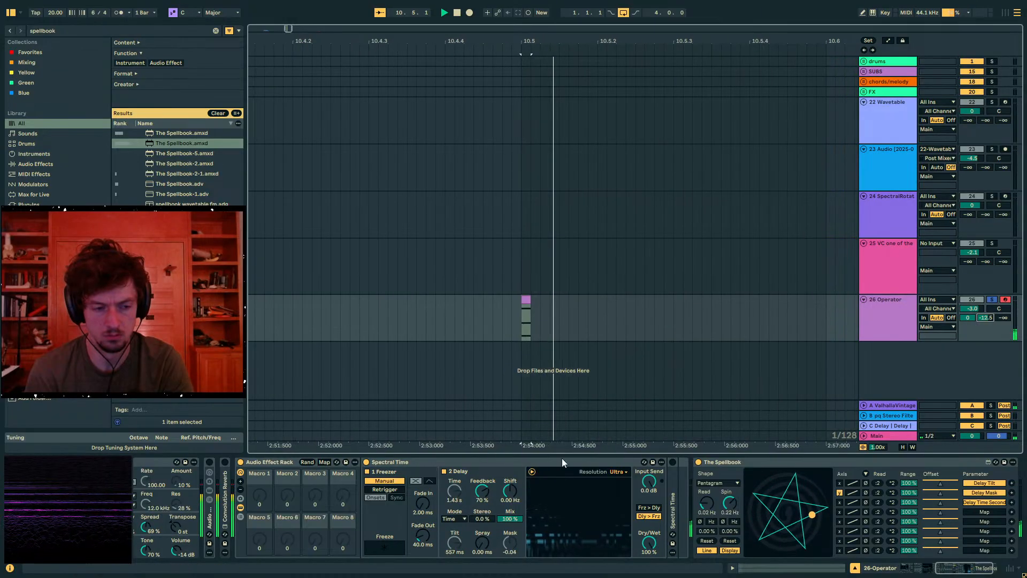
Raise Spectral Time's delay Feedback to 98 % and Stereo to 51 % during playback
left_click_drag(481, 492, 481, 472)
key("space")
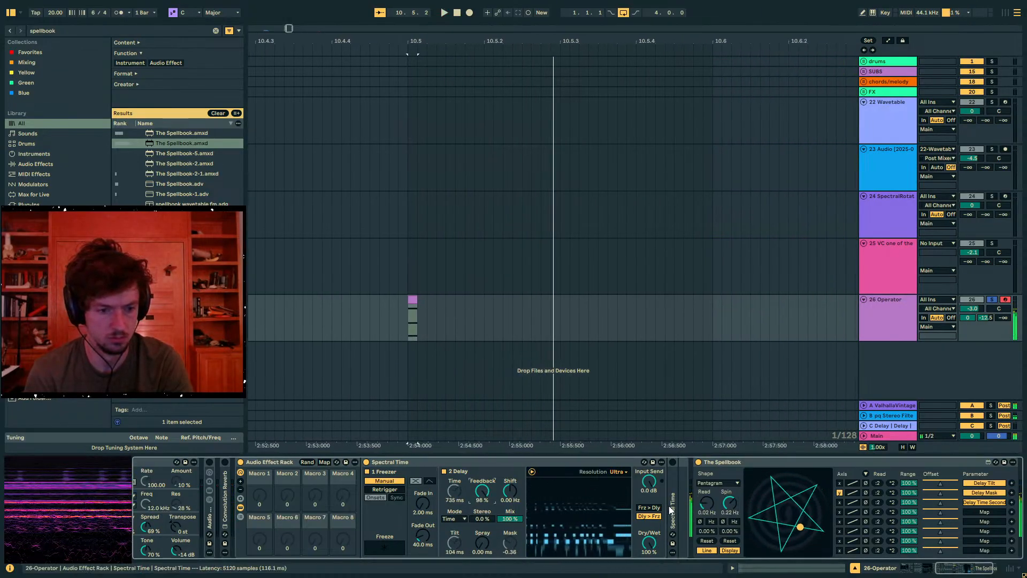
left_click_drag(485, 519, 484, 500)
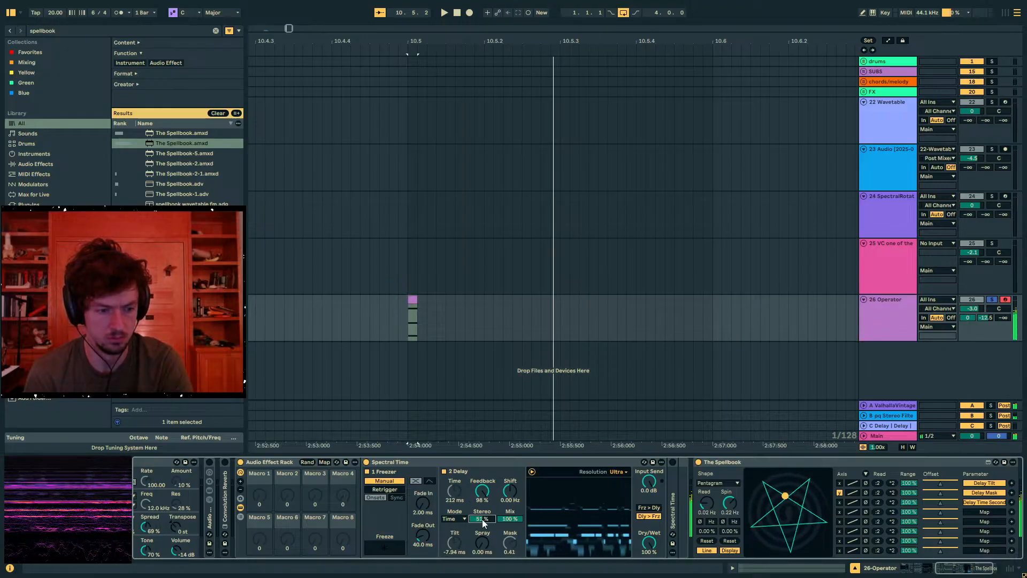
key("space")
Map The Spellbook's fourth slot to Delay Frequency Shift and give the third and fourth slots folded, inverted curves
left_click(839, 503)
left_click(853, 503)
left_click(853, 512)
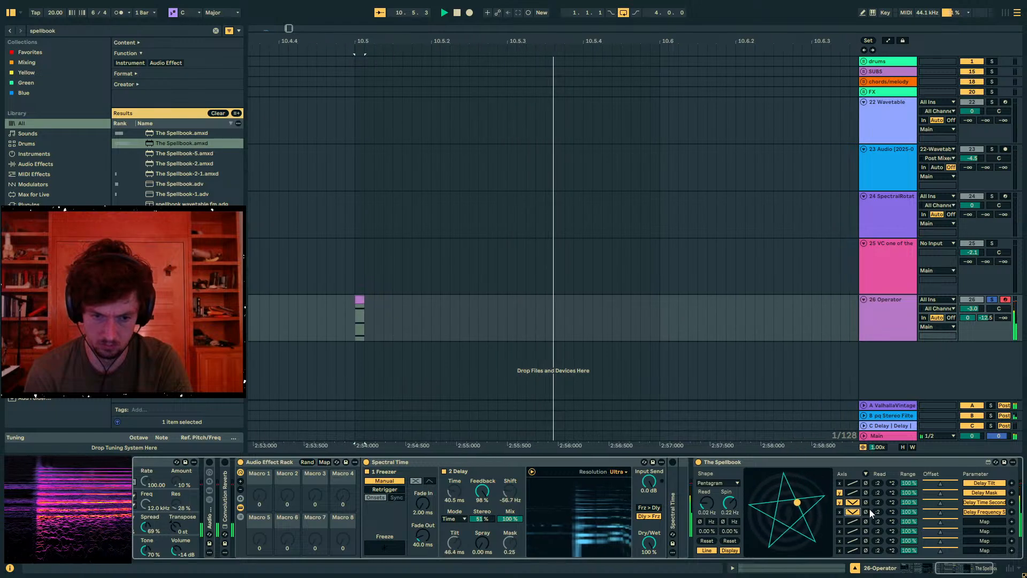
left_click(867, 512)
left_click(867, 503)
Lower Spectral Time's delay Stereo amount and place the insert marker at 11.2.1 on the Operator track
left_click_drag(486, 41, 546, 20)
left_click(484, 518)
left_click_drag(484, 519, 483, 550)
left_click(742, 312)
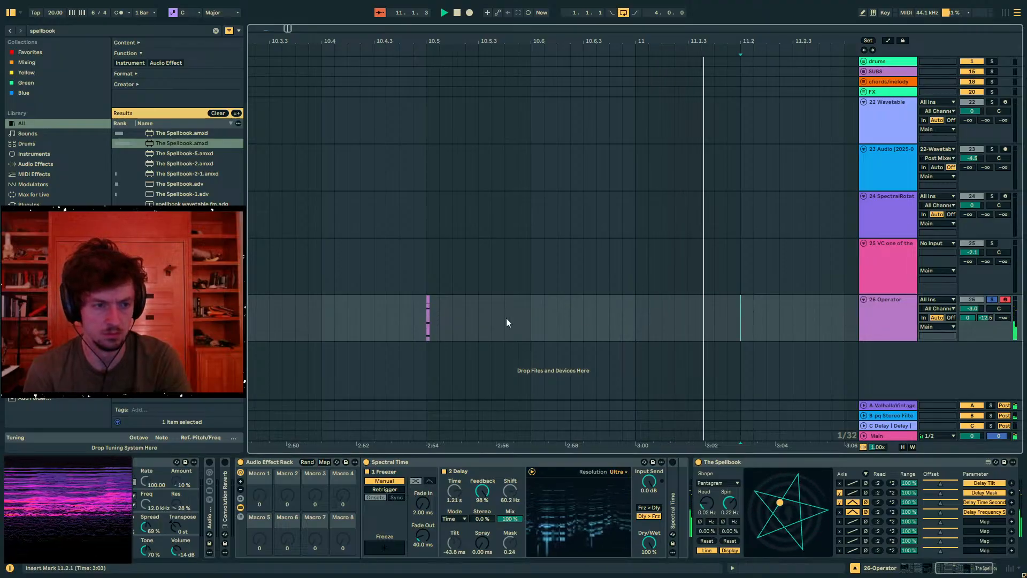
Select the span from 10.5.1 to 11.3.1 on the Operator track and loop it
left_click(426, 305)
left_click_drag(842, 315, 423, 326)
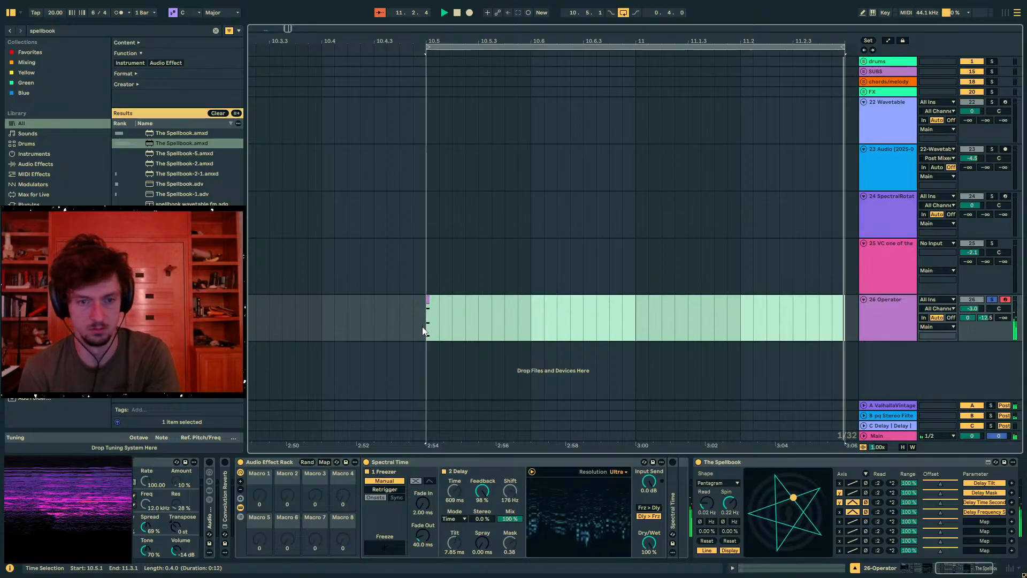
Set Spectral Time's delay to Notes mode with 62 % Feedback, 41 % Stereo and 106 ms Spray
left_click_drag(483, 491, 483, 503)
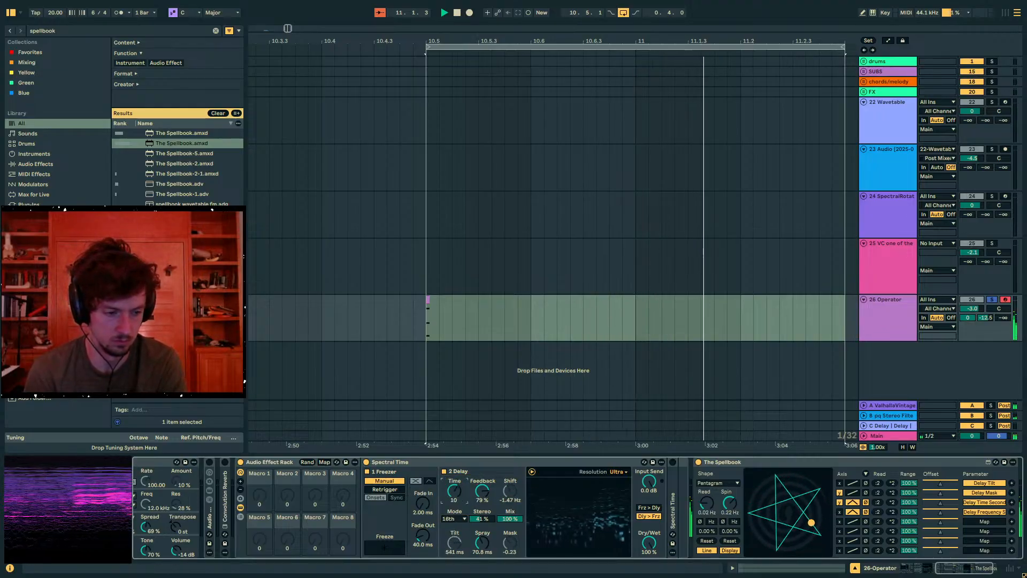
left_click(457, 519)
left_click(457, 495)
left_click(457, 496)
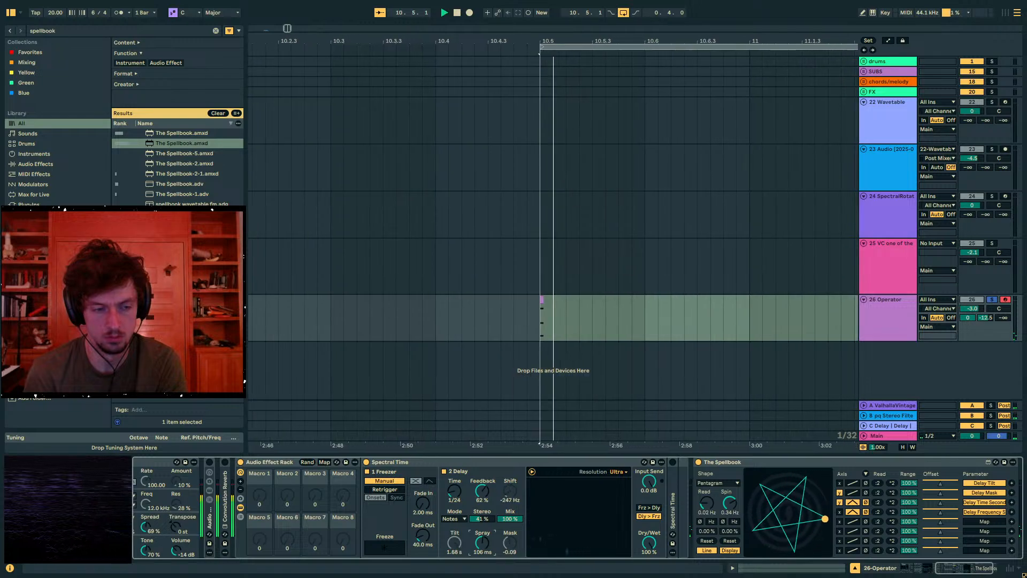
Shorten the loop on the Operator track to the span from 10.5.1 to 11.1.1
left_click(703, 323)
left_click_drag(703, 323, 493, 325)
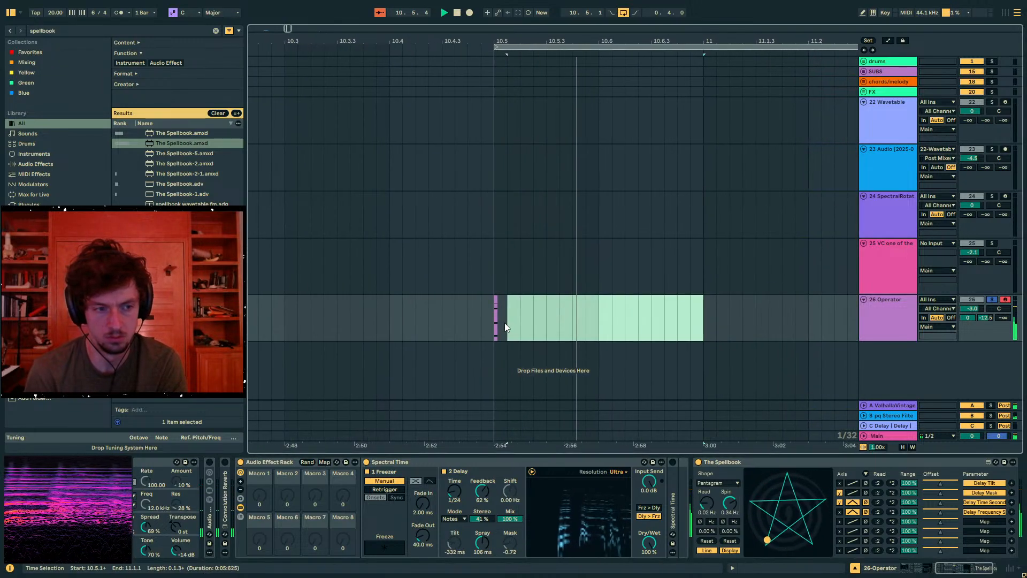
key("ctrl+l")
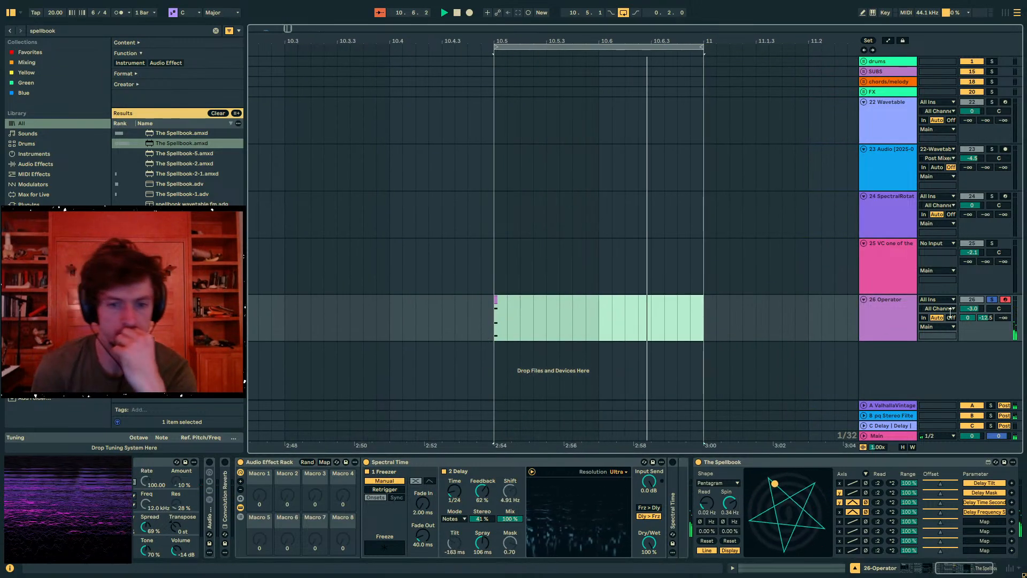
Reset the Operator track's volume to 0 and set its first send to -2.2
double_click(972, 309)
left_click_drag(967, 317, 955, 323)
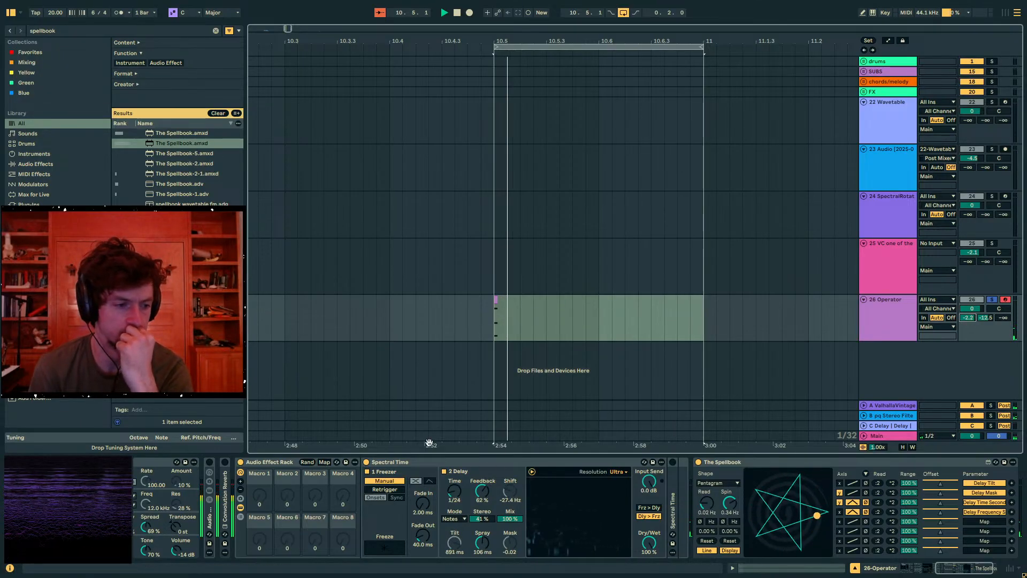
Extend the short Operator clip to 11.1.1 so that it fills the loop
left_click(495, 300)
left_click_drag(496, 299, 703, 302)
Collapse the Audio Effect Rack and set the Arpeggiator's style to Random
left_click(168, 461)
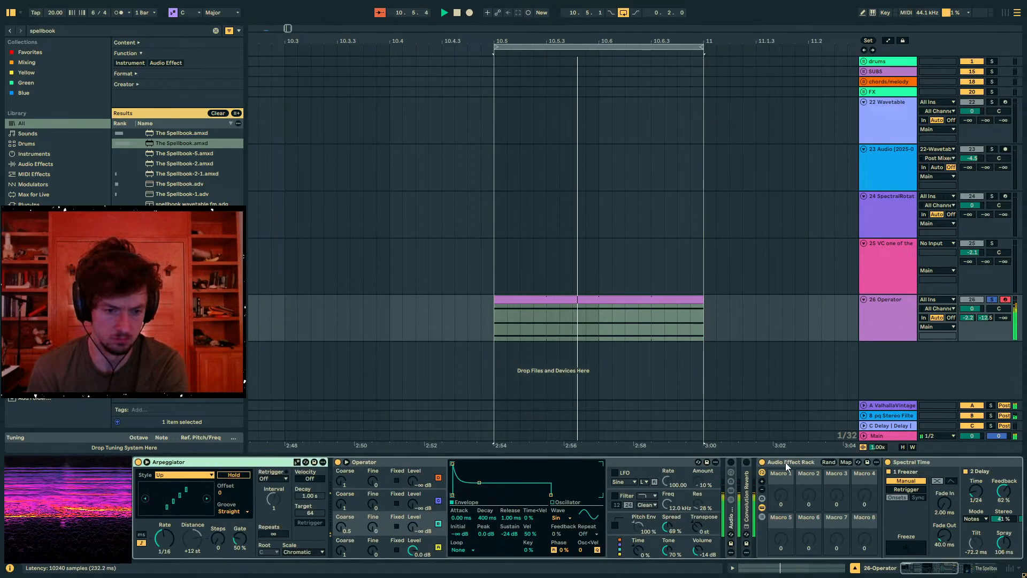
double_click(788, 464)
left_click(187, 474)
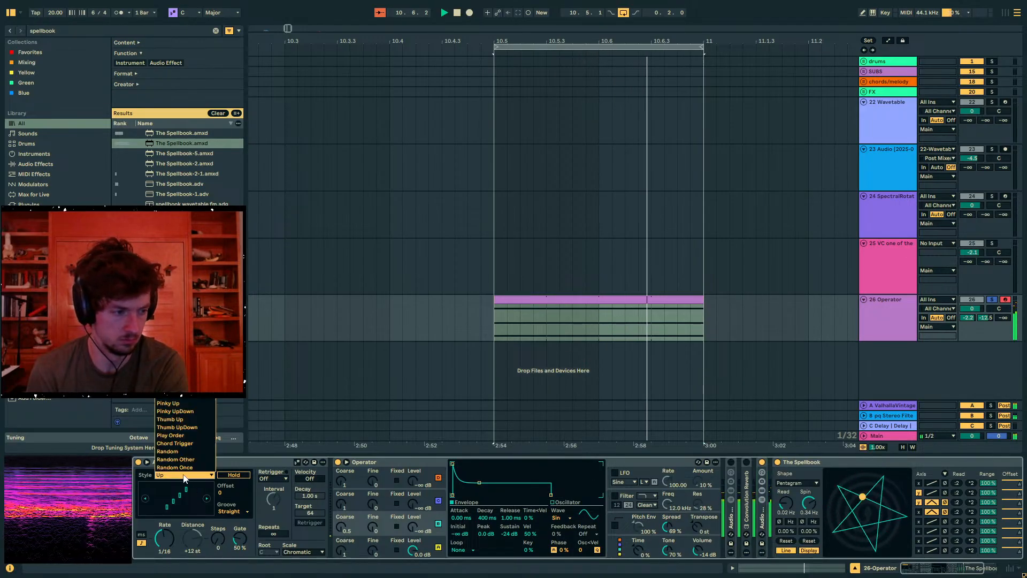
left_click(190, 470)
left_click(170, 537)
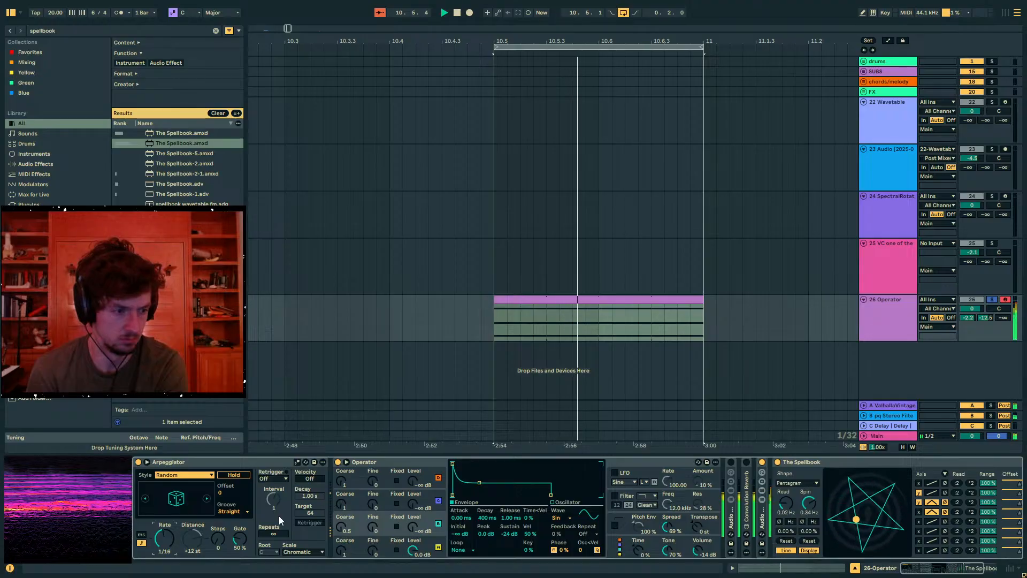
Lower the Operator track's volume and adjust the synth to an oscillator B level of -17 dB and 45 % Spread
left_click(789, 463)
left_click_drag(972, 309, 973, 327)
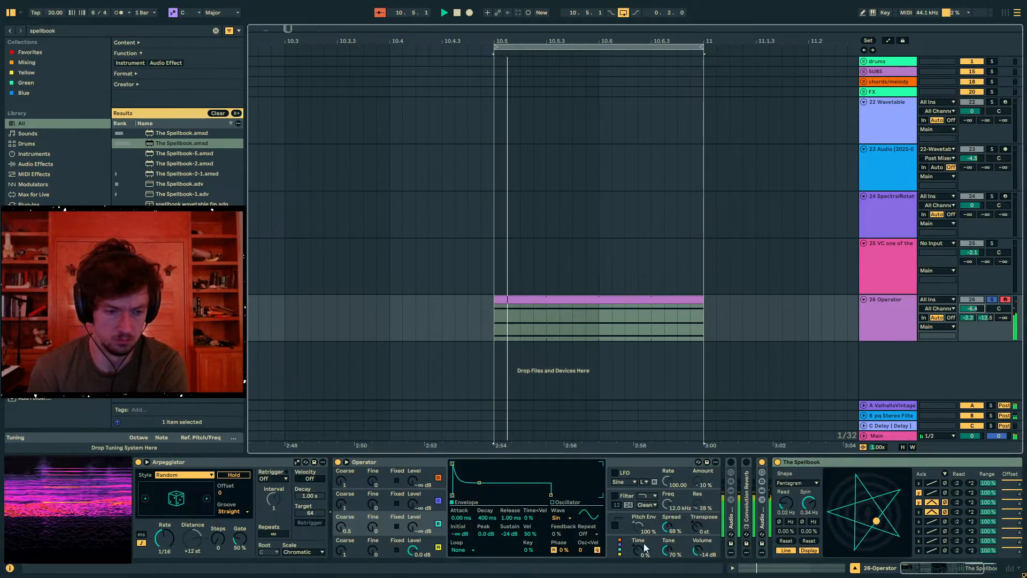
left_click_drag(413, 527, 413, 517)
left_click_drag(341, 550, 341, 558)
left_click_drag(413, 527, 413, 531)
Collapse The Spellbook and lower the Operator track's first send to -12.5
left_click(900, 310)
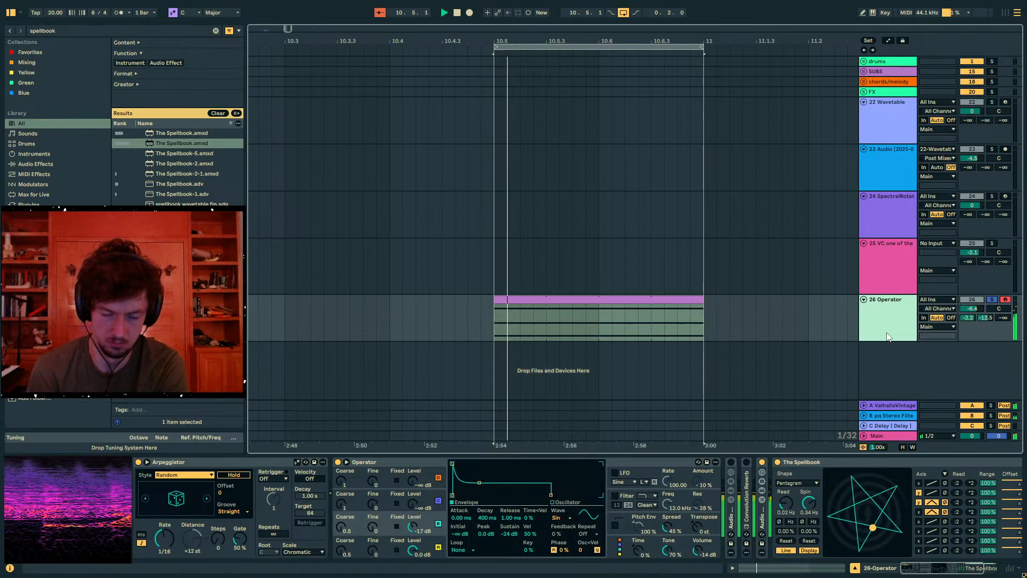
double_click(801, 465)
left_click_drag(967, 320, 968, 335)
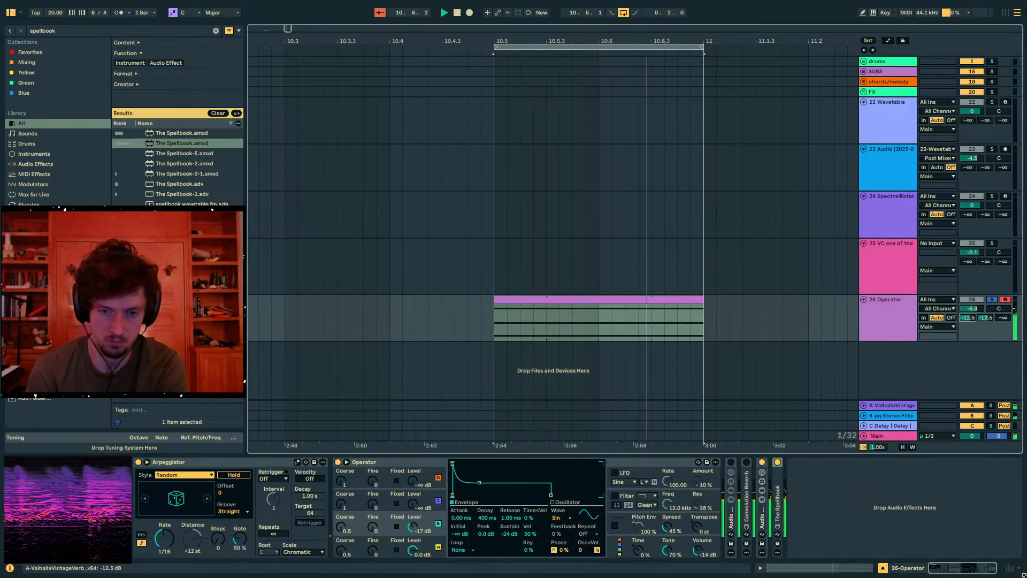
Expand the Convolution Reverb and the Audio Effect Rack, and raise Spectral Time's delay Feedback slightly to 64 %
double_click(760, 511)
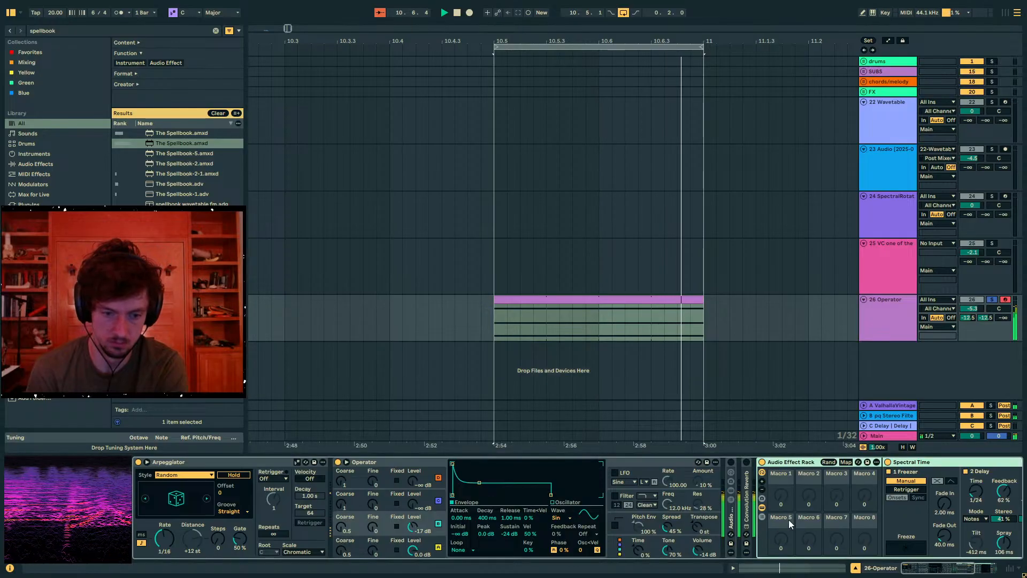
double_click(781, 465)
double_click(749, 519)
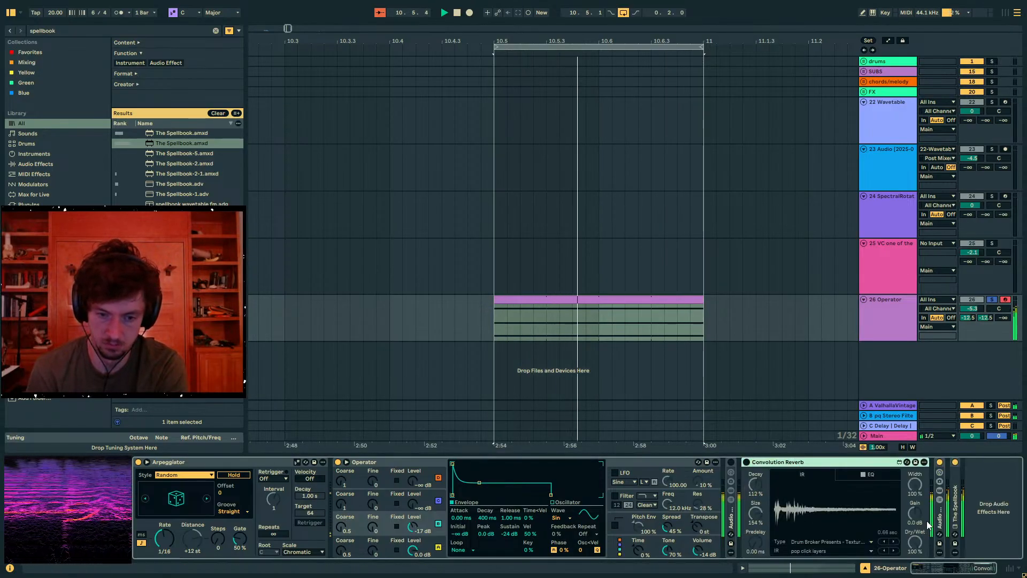
double_click(940, 514)
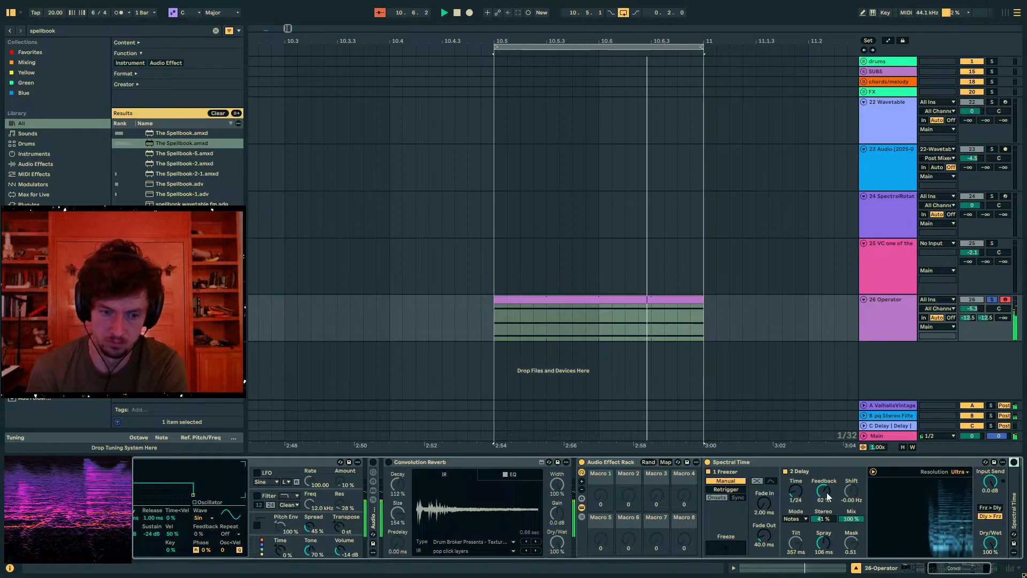
left_click_drag(824, 492, 824, 490)
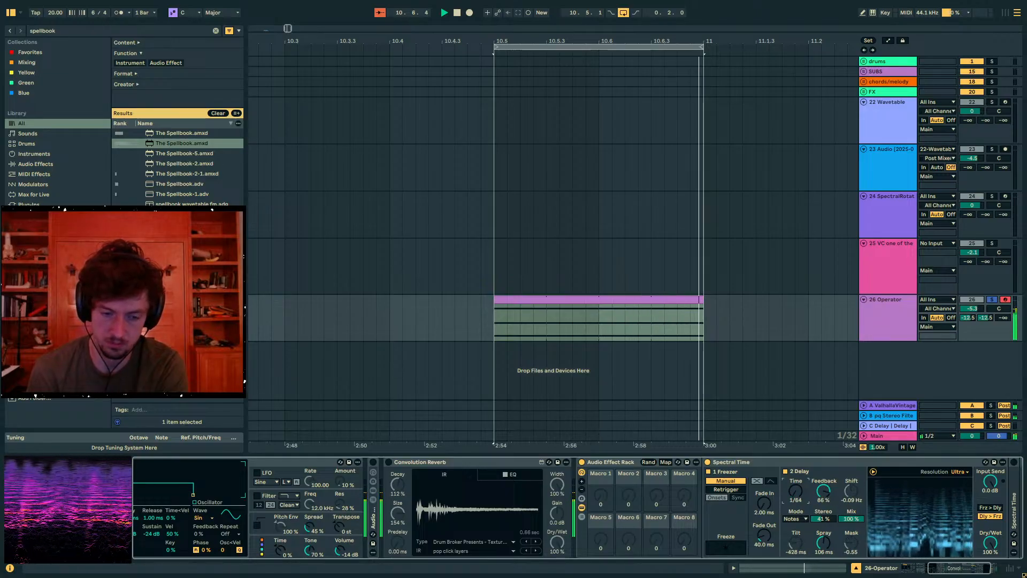
Set the project tempo to 75 BPM and lower The Spellbook's Spin to 0.02 Hz
left_click_drag(56, 12, 56, 0)
double_click(766, 463)
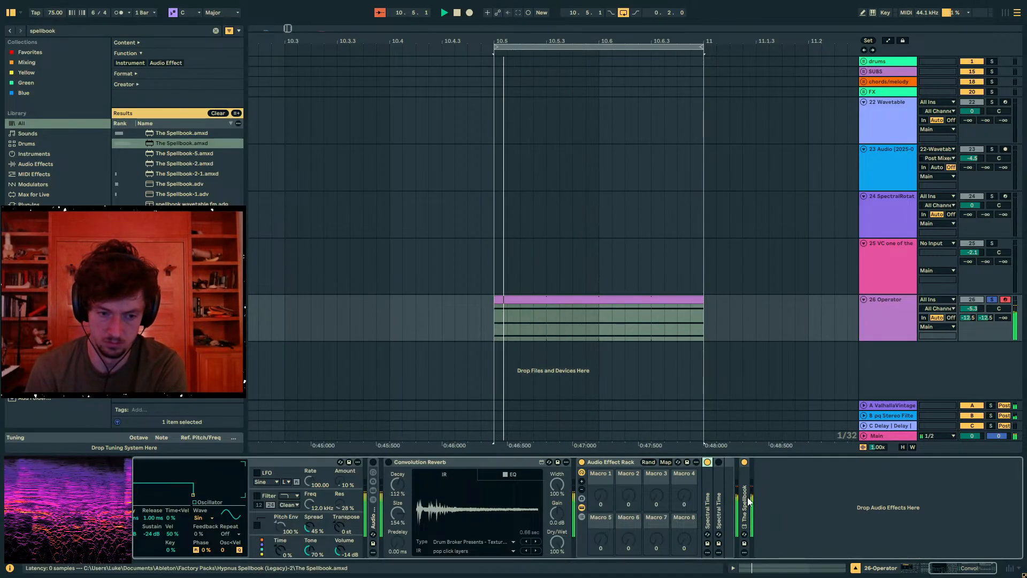
double_click(749, 500)
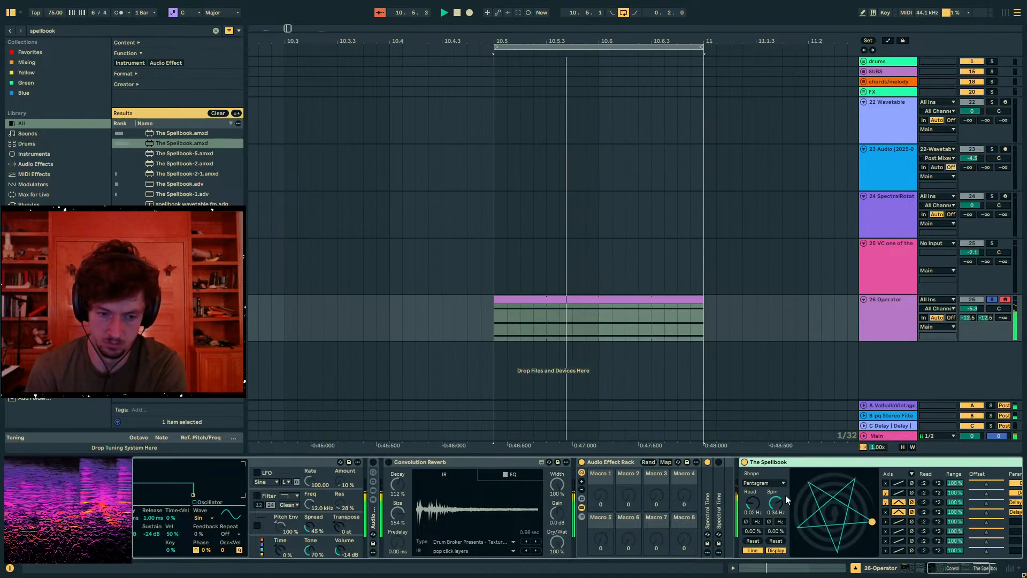
double_click(708, 503)
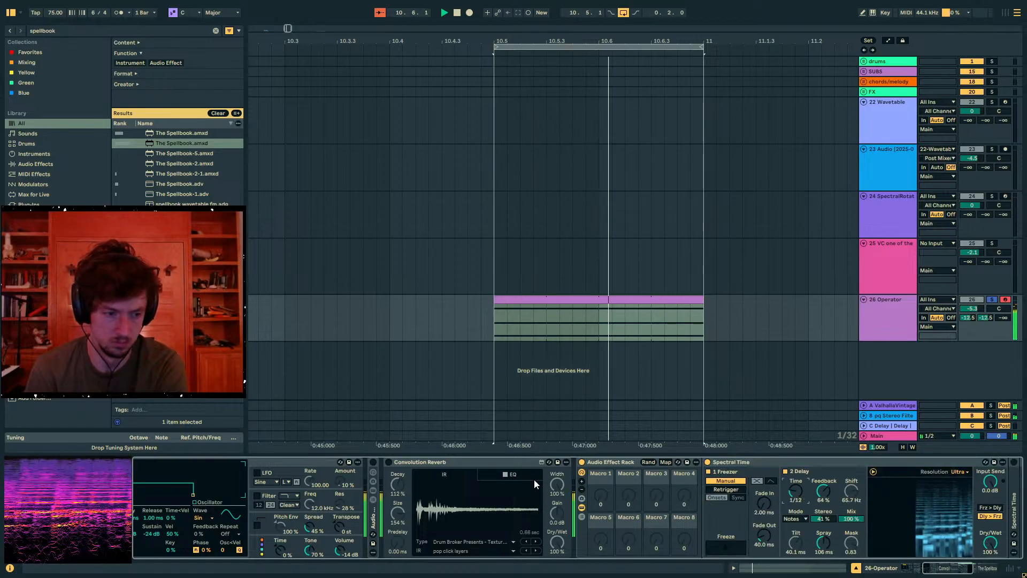
Set the Arpeggiator's Steps to 2 and lower the Operator track's volume to -9.7
scroll(442, 466, "up", 5)
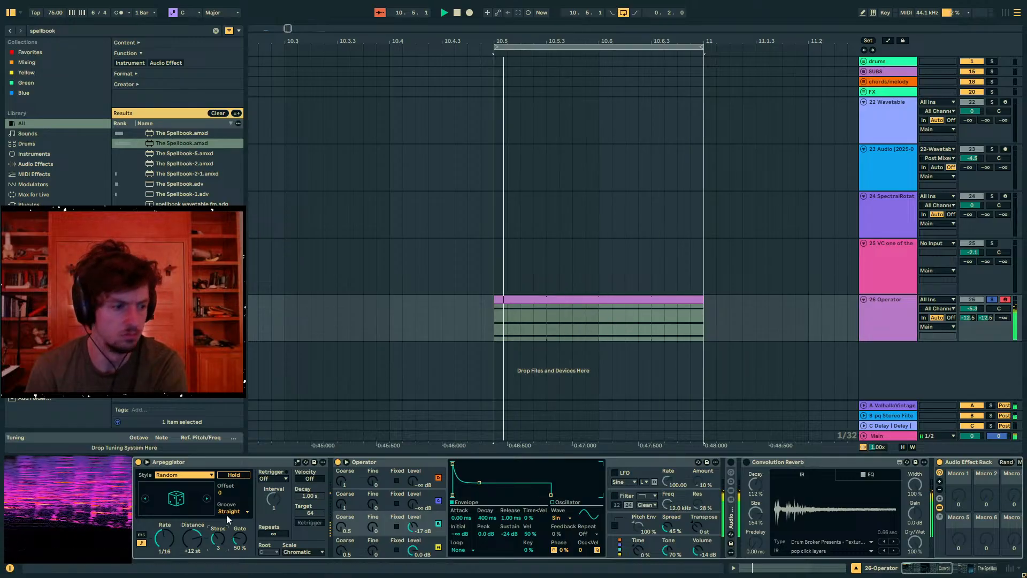
left_click_drag(965, 309, 964, 319)
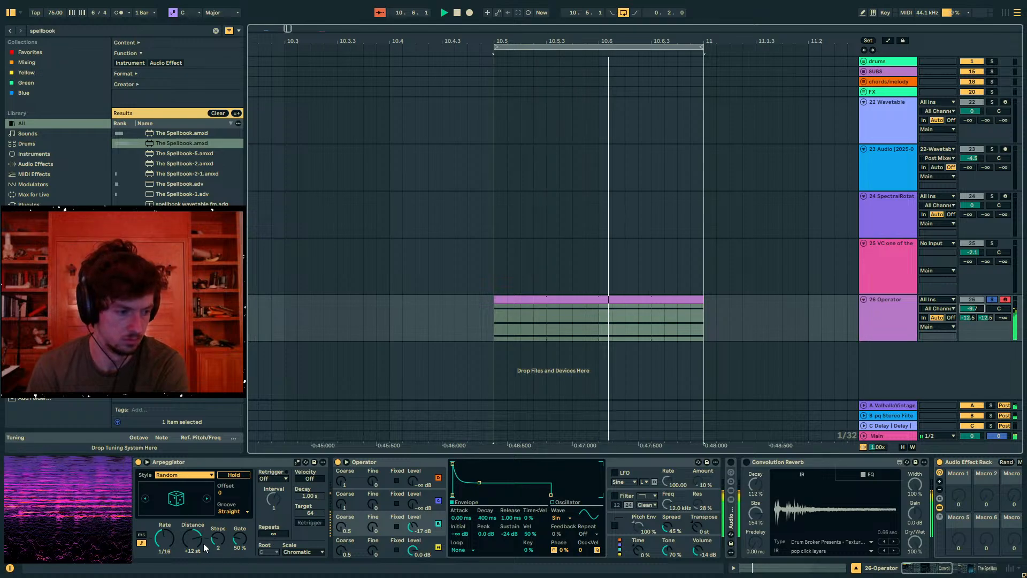
Lower Operator's oscillator B level to -24 dB and enable the pitch envelope at -100 %
left_click_drag(414, 529, 413, 538)
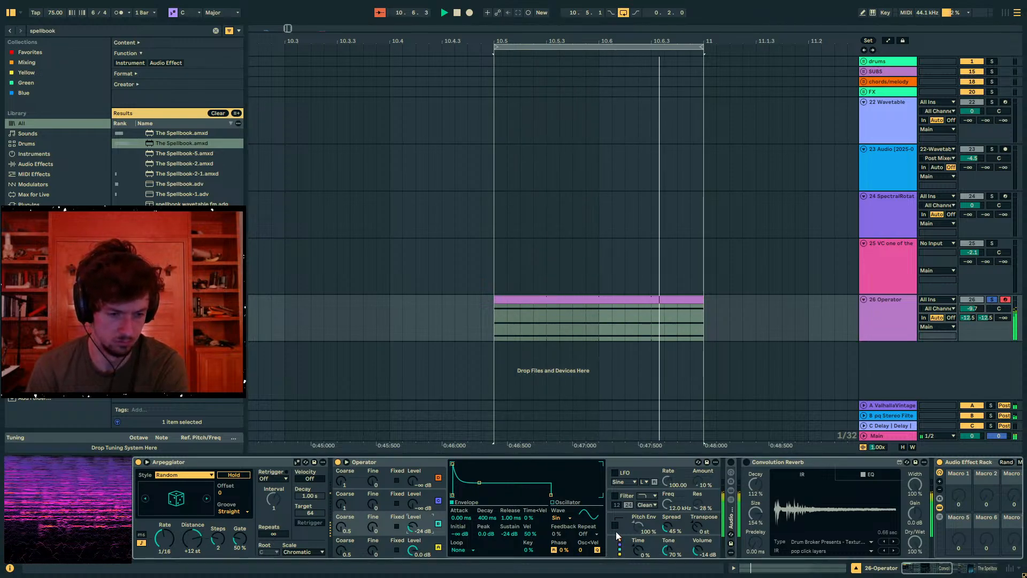
left_click(637, 528)
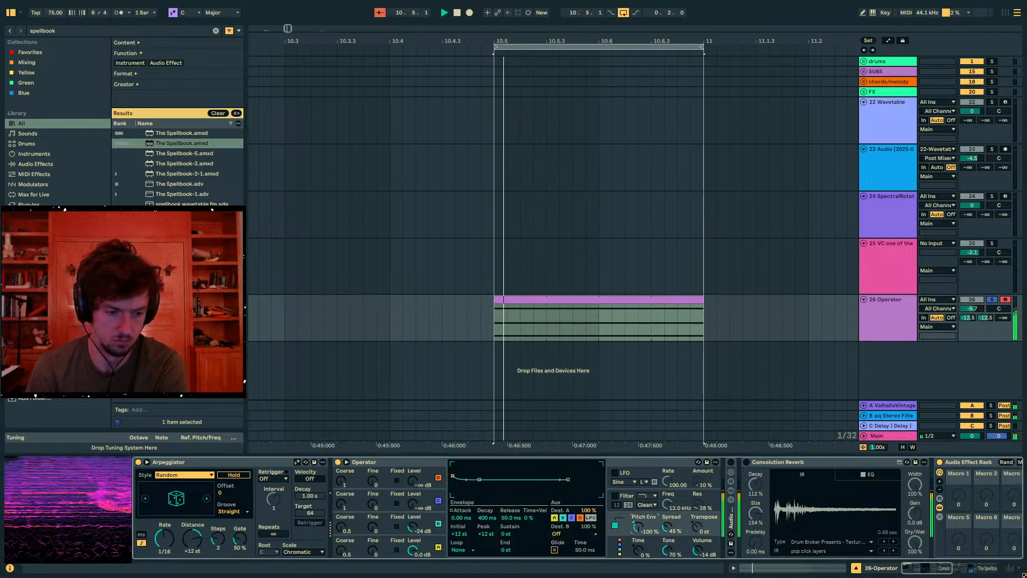
Set the Arpeggiator's Rate to 1/8 and Distance to -24 st, and raise the Operator track's volume
double_click(782, 461)
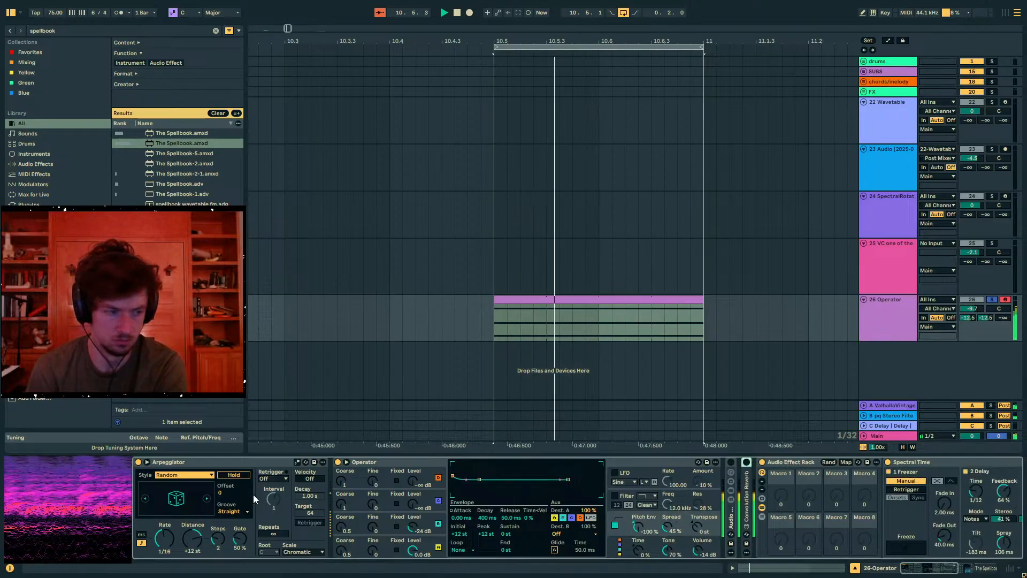
left_click_drag(196, 530, 196, 552)
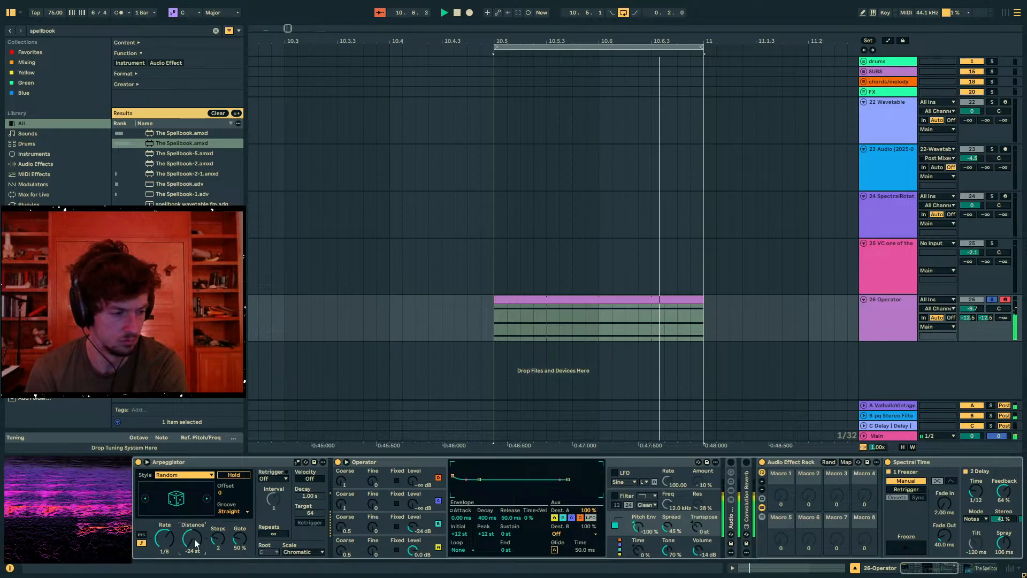
left_click_drag(973, 308, 973, 298)
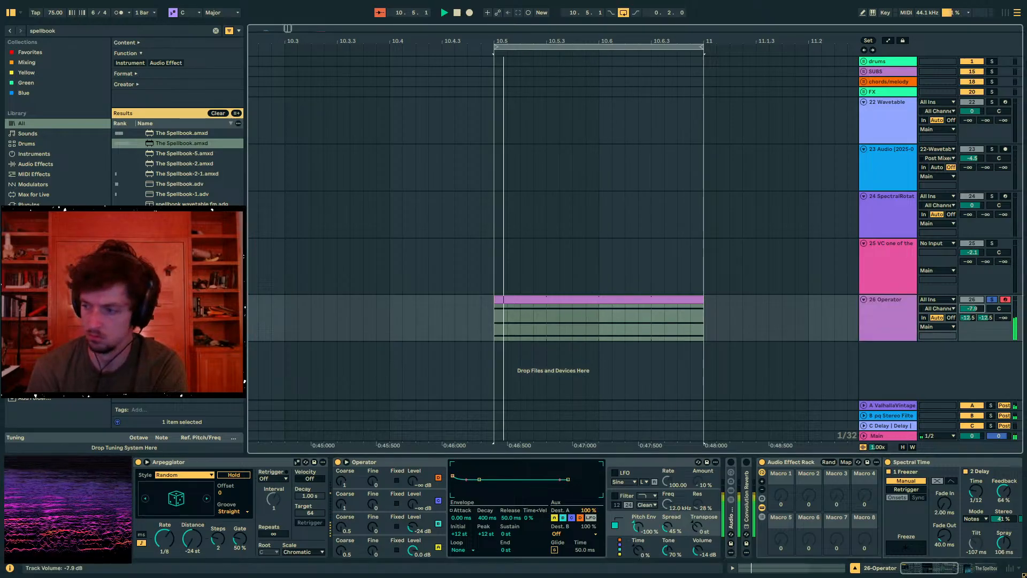
Switch Spectral Time's delay to Time mode with 0 % Stereo and 0 ms Spray, and readjust its Feedback
double_click(772, 461)
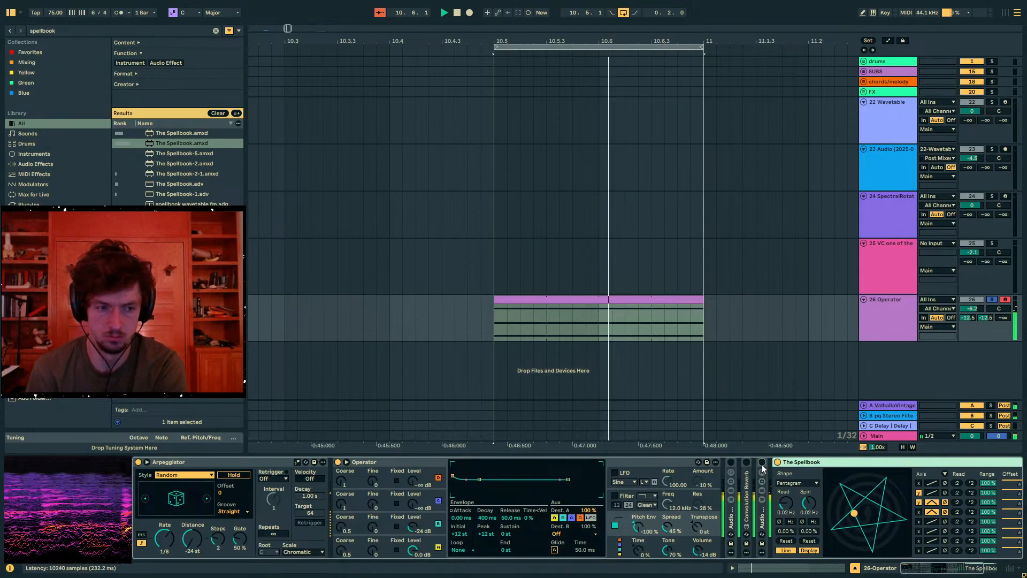
double_click(767, 508)
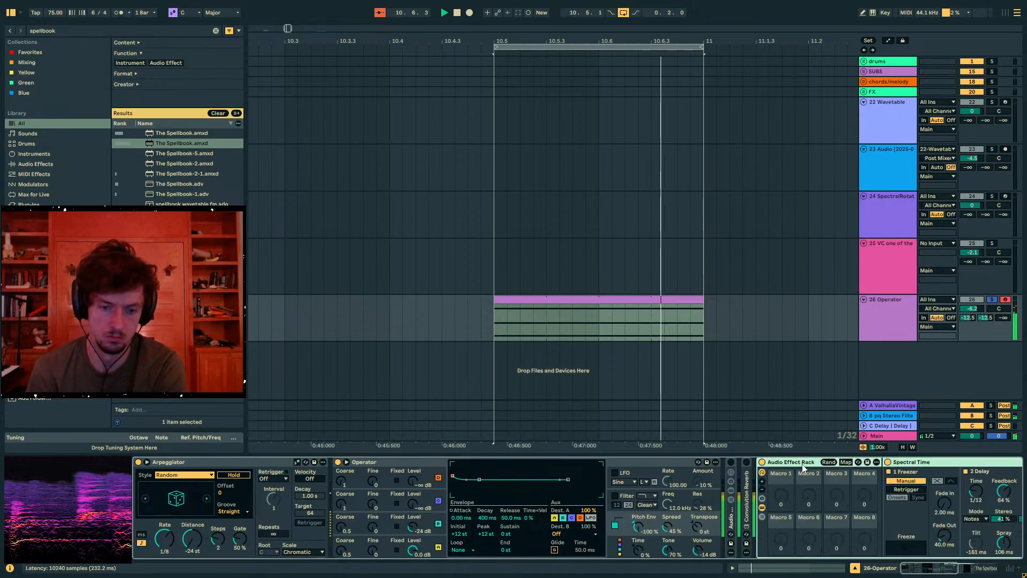
scroll(803, 468, "right", 3)
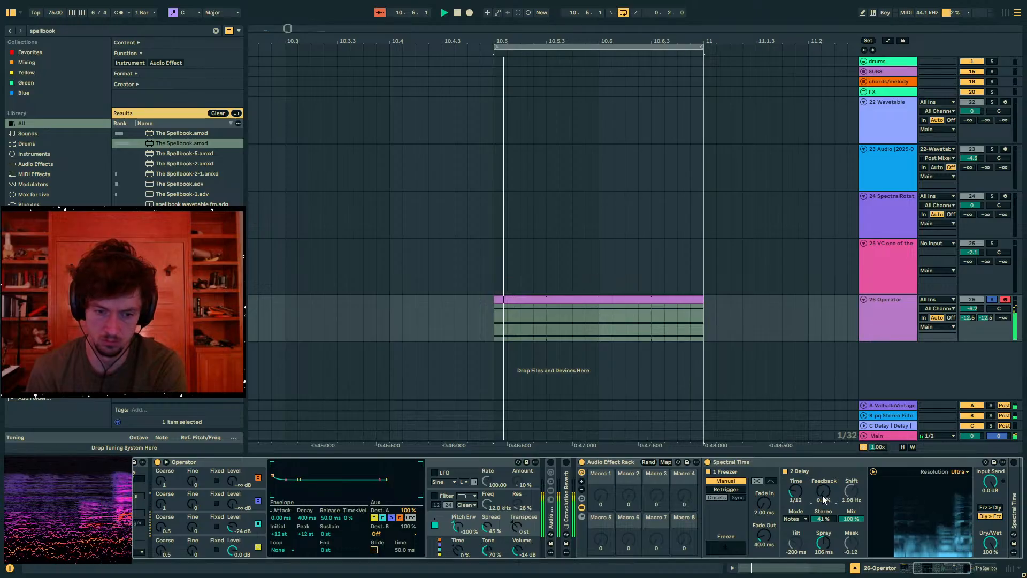
double_click(824, 519)
double_click(824, 543)
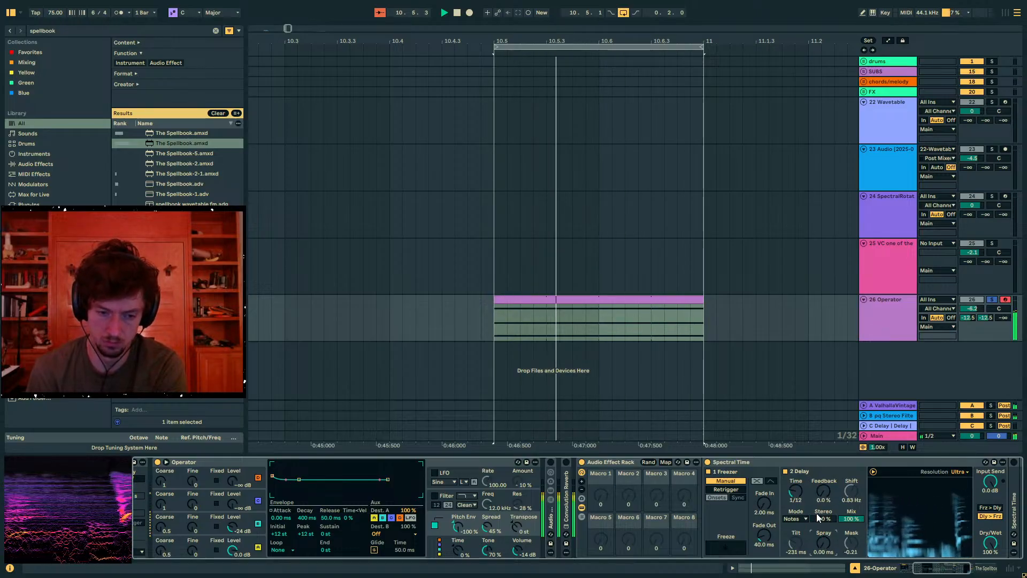
mouse_move(821, 493)
left_mouse_down()
mouse_move(821, 453)
mouse_move(820, 483)
left_mouse_up()
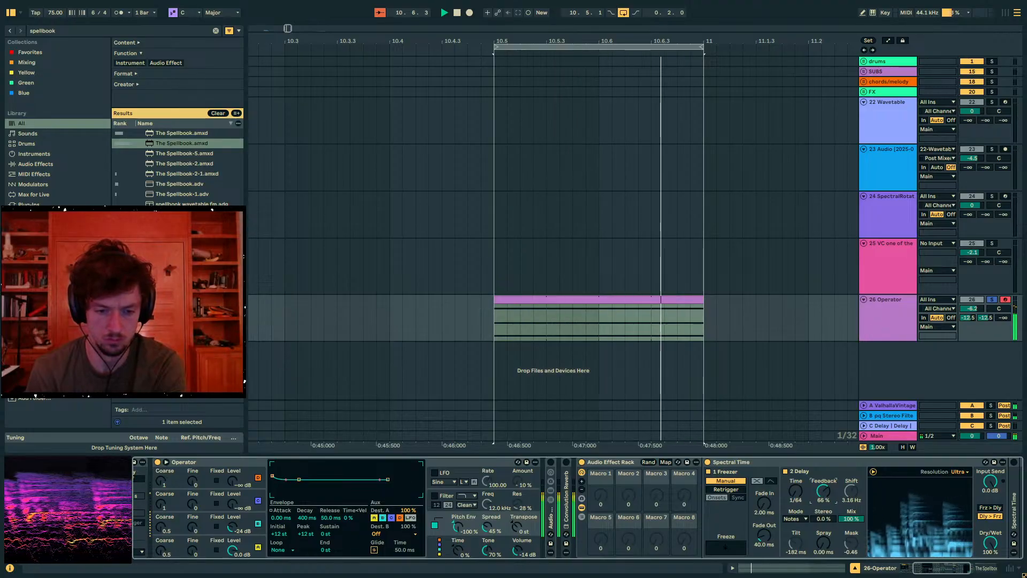
left_click(801, 517)
left_click(801, 493)
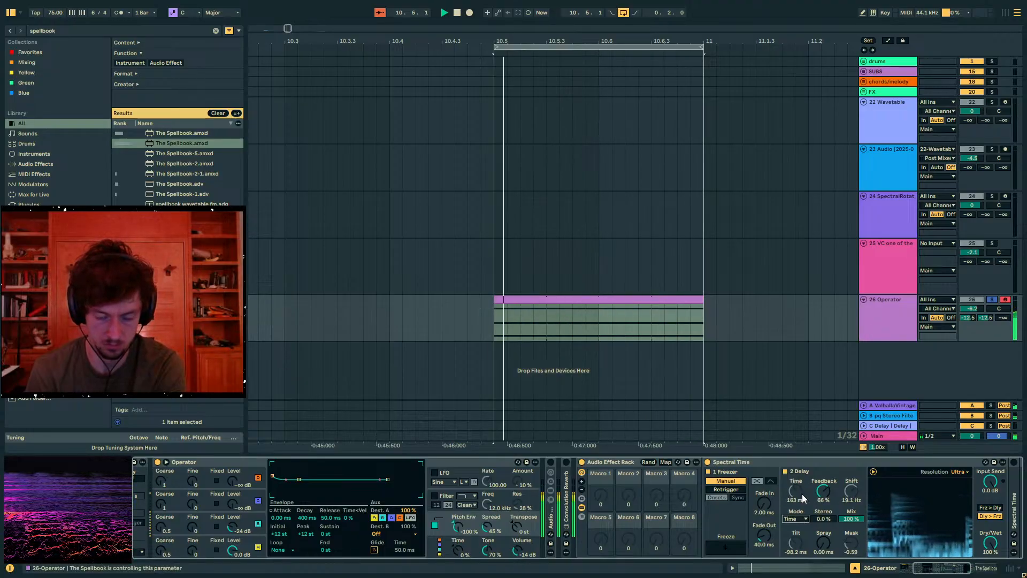
Reduce the range of The Spellbook's Delay Time slot to 63 % and raise the Read rate to 0.24 Hz
scroll(808, 460, "down", 5)
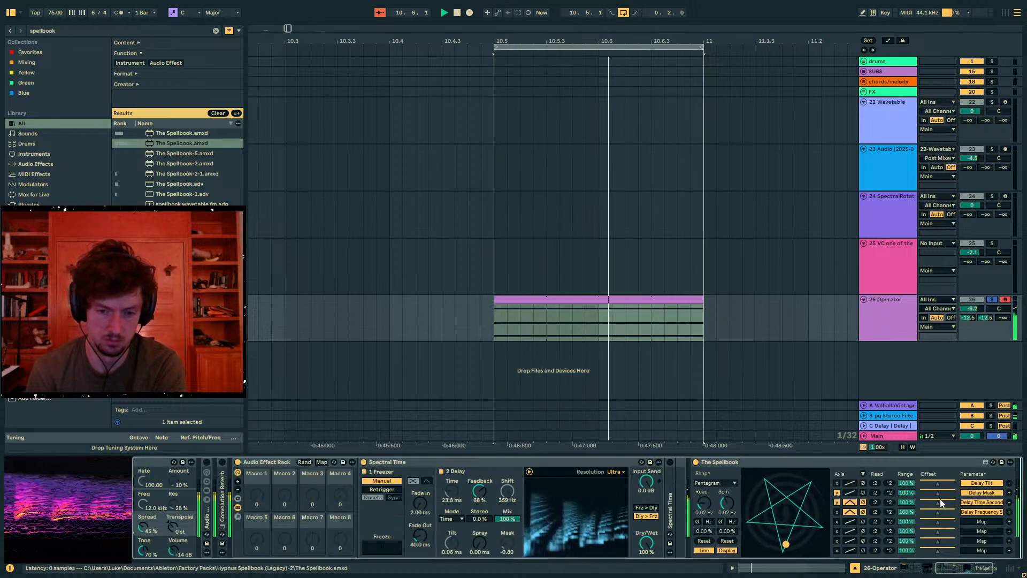
mouse_move(913, 502)
left_mouse_down()
mouse_move(913, 533)
mouse_move(936, 503)
mouse_move(904, 492)
left_mouse_up()
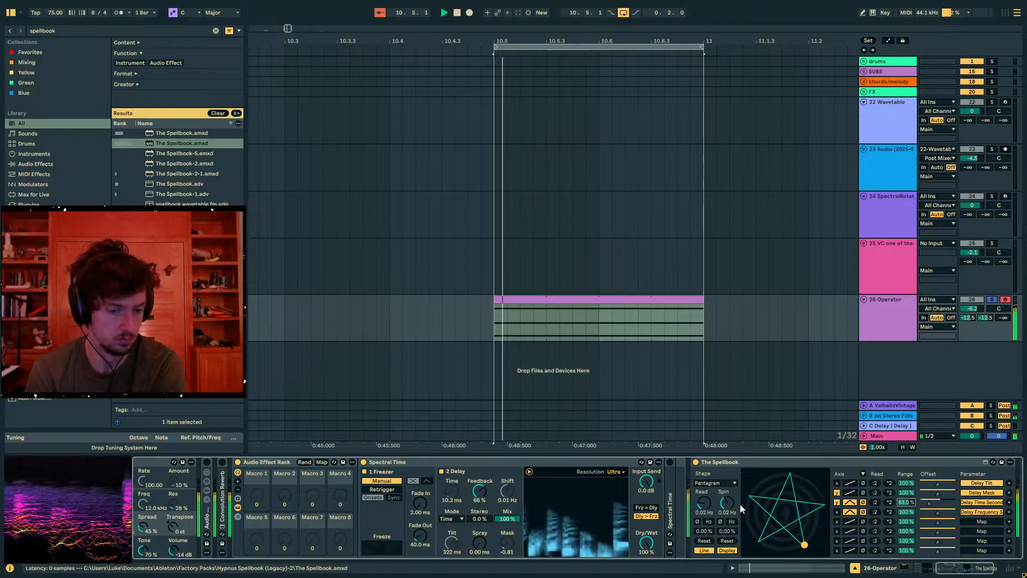
left_click_drag(701, 505, 701, 471)
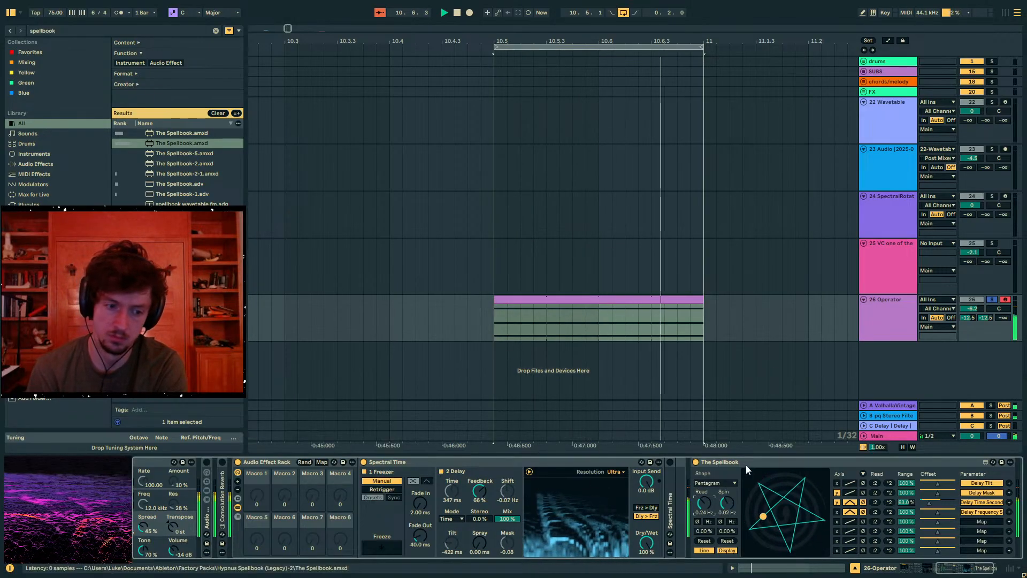
mouse_move(479, 542)
left_mouse_down()
mouse_move(478, 498)
mouse_move(472, 528)
left_mouse_up()
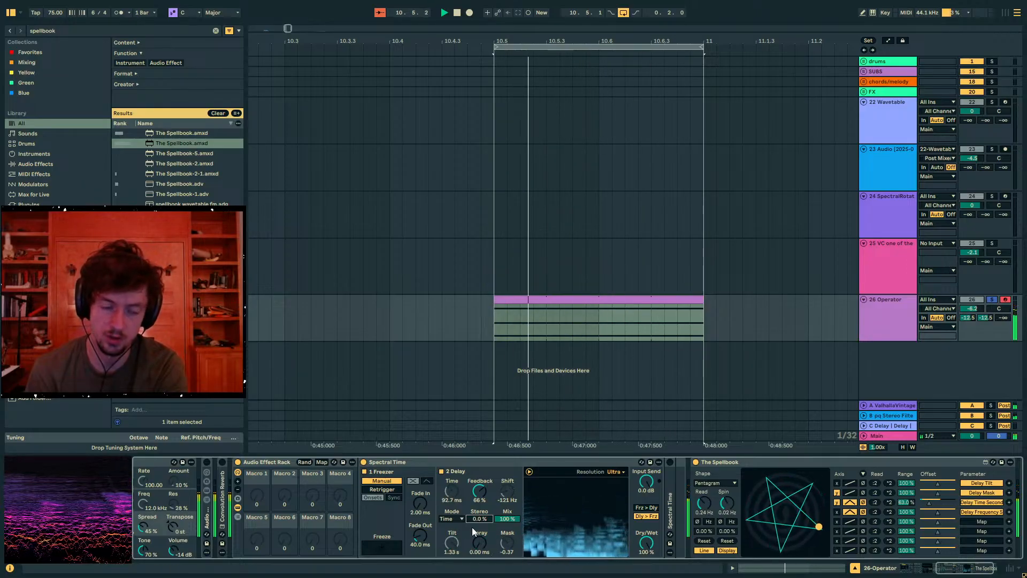
left_click(768, 461)
left_click(455, 462)
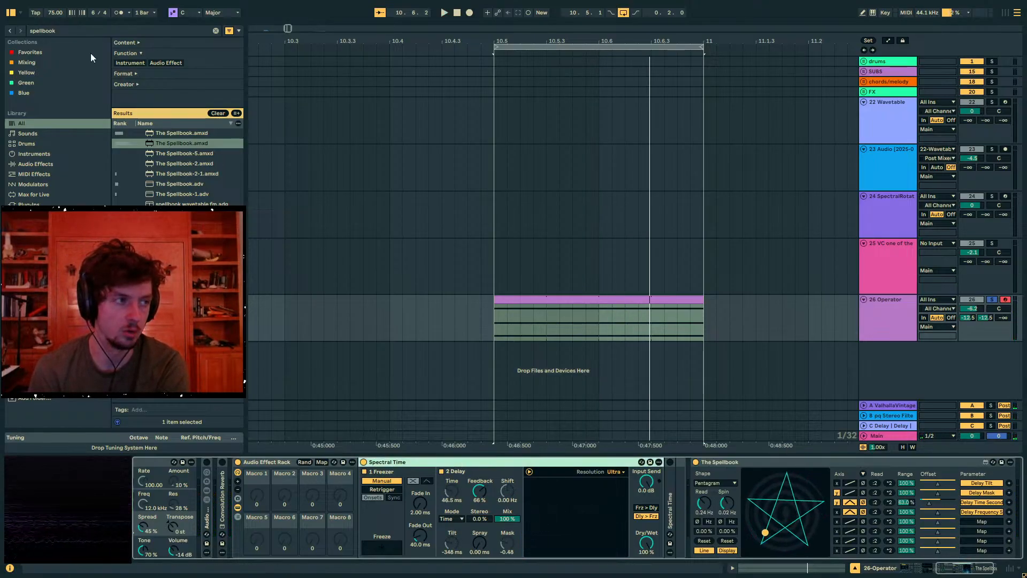
Find EQ Eight by searching for "eq 8", add it after The Spellbook on the Operator track, and group it into an Audio Effect Rack
key("ctrl+f")
type("dq")
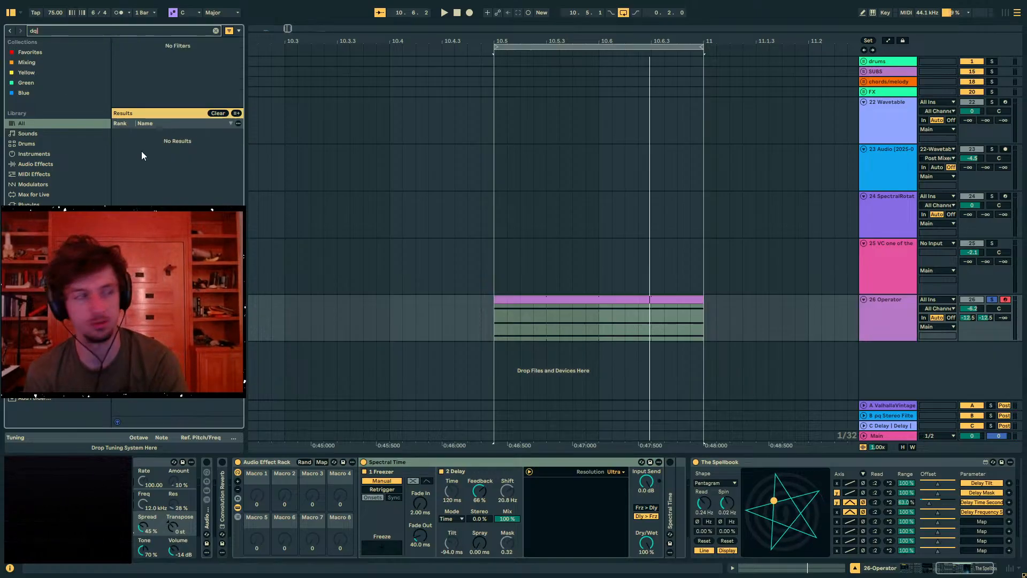
type(" 8")
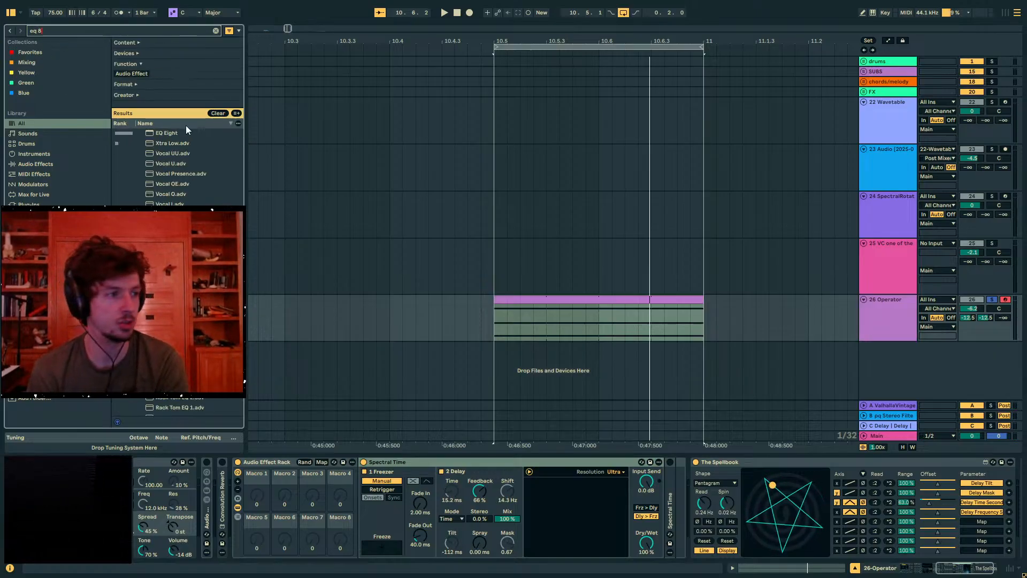
left_click_drag(165, 132, 869, 338)
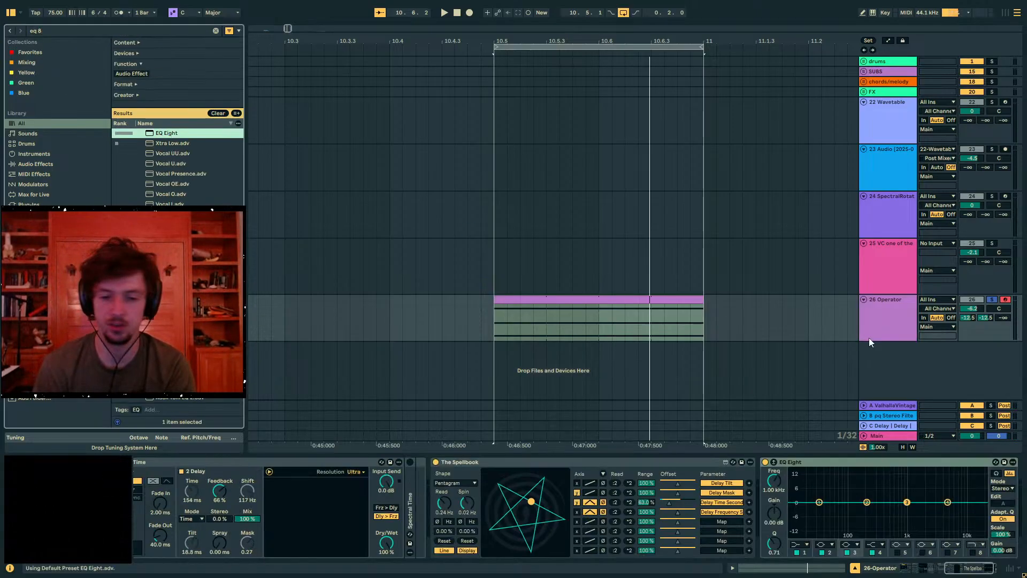
left_click(798, 464)
key("ctrl+g")
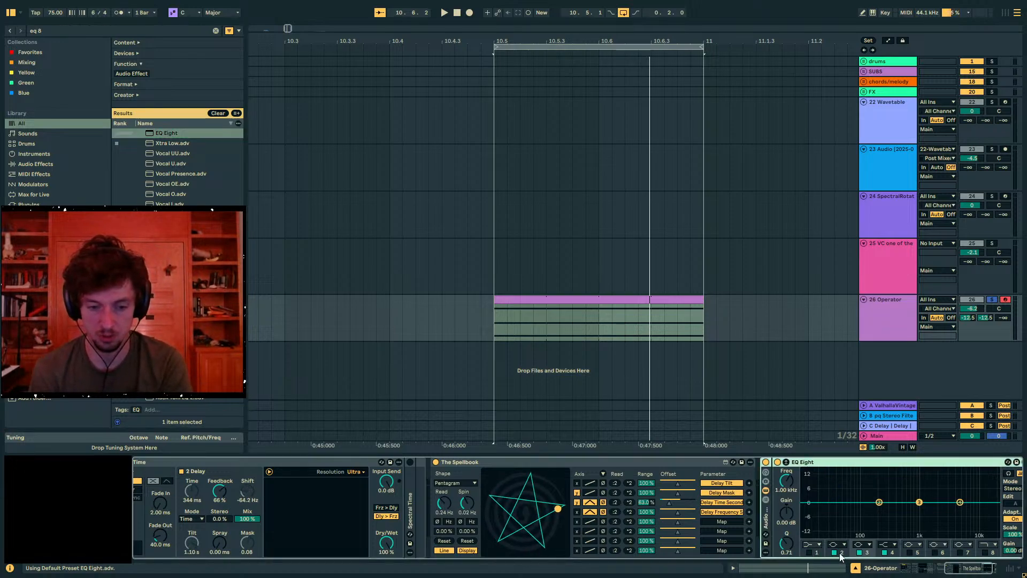
Make EQ Eight's band 3 a steep high-cut at 255 Hz with the other bands off, and show the rack's macro controls
left_click(860, 545)
left_click(860, 536)
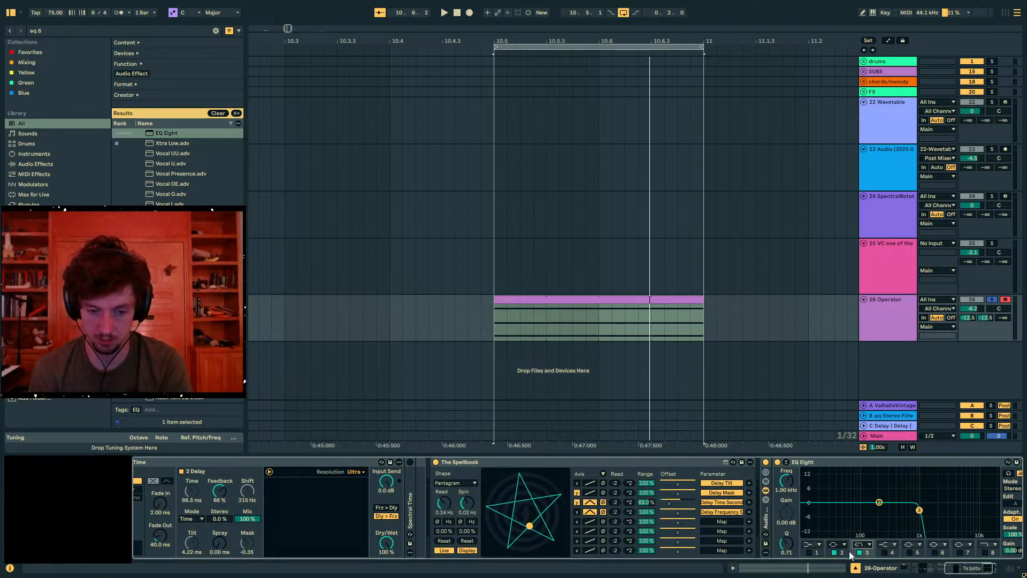
left_click(766, 473)
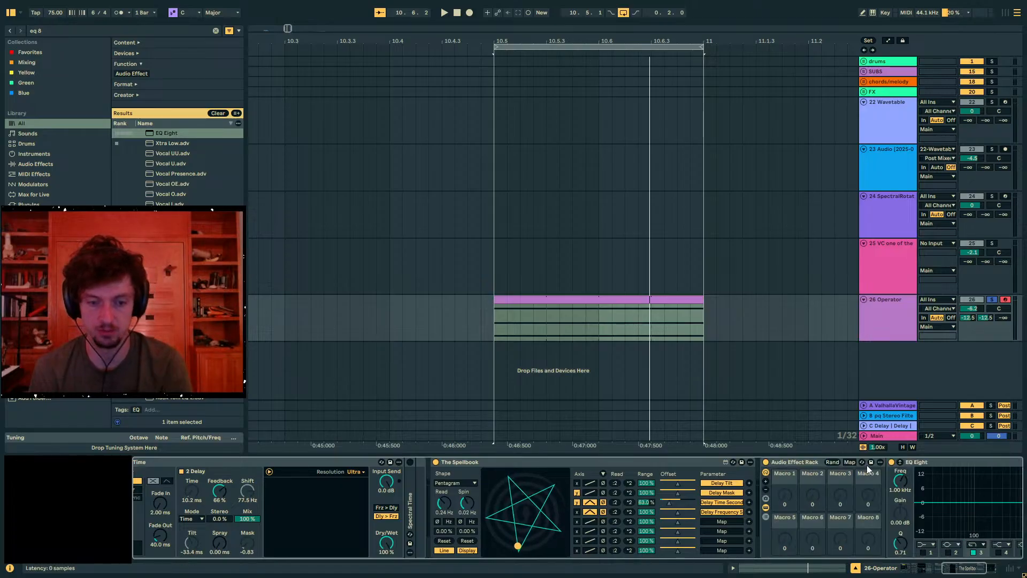
key("Right")
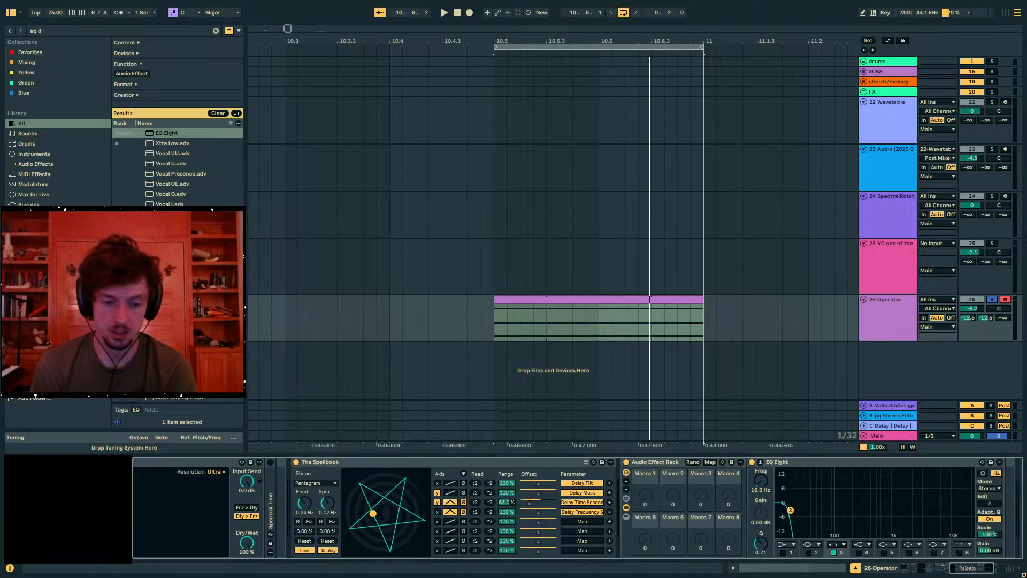
left_click(781, 465)
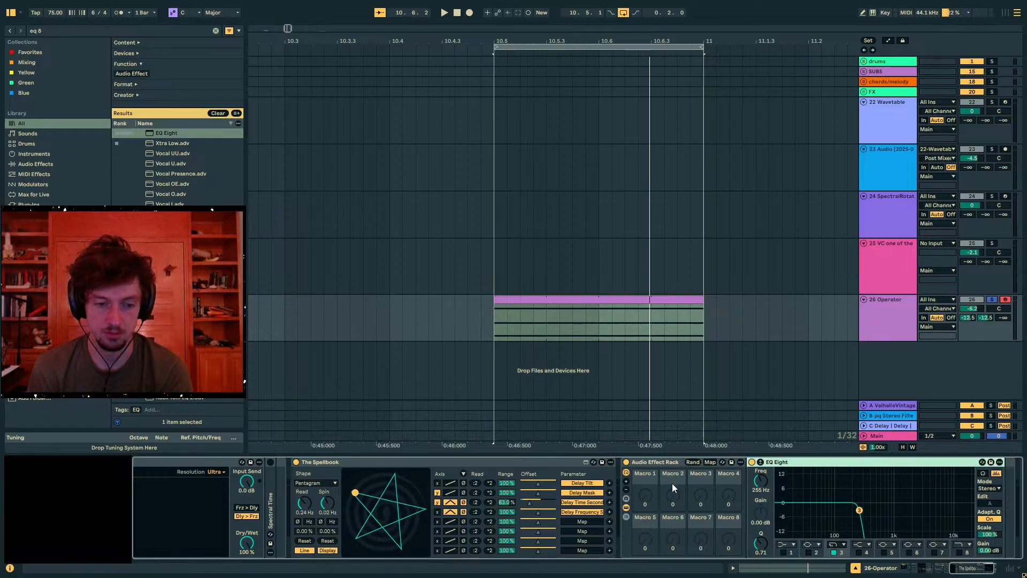
Show the rack's chain list, duplicate the EQ Eight chain, and change band 3 in the copy to a steep low-cut filter
left_click(626, 517)
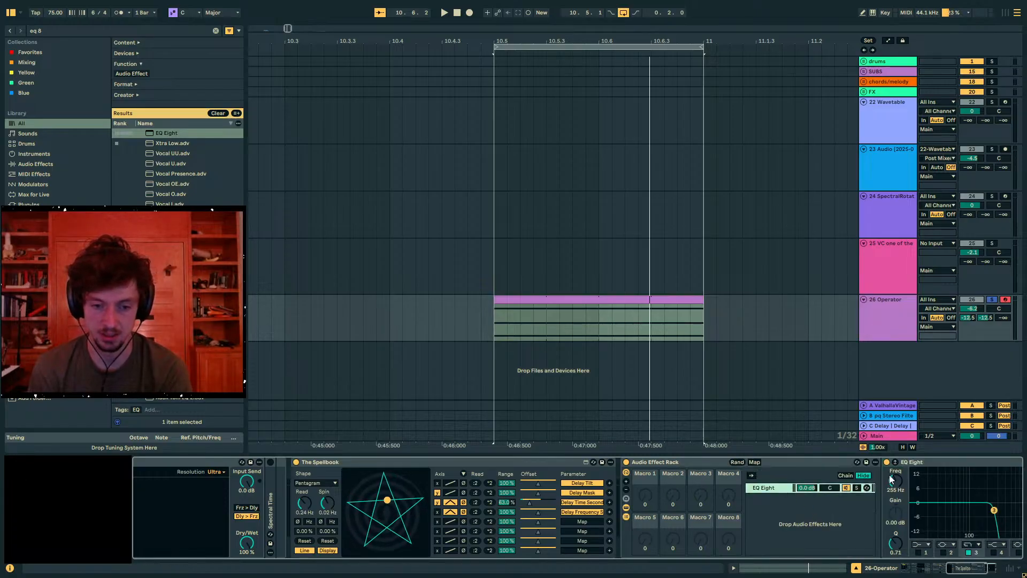
key("ctrl+d")
left_click(971, 545)
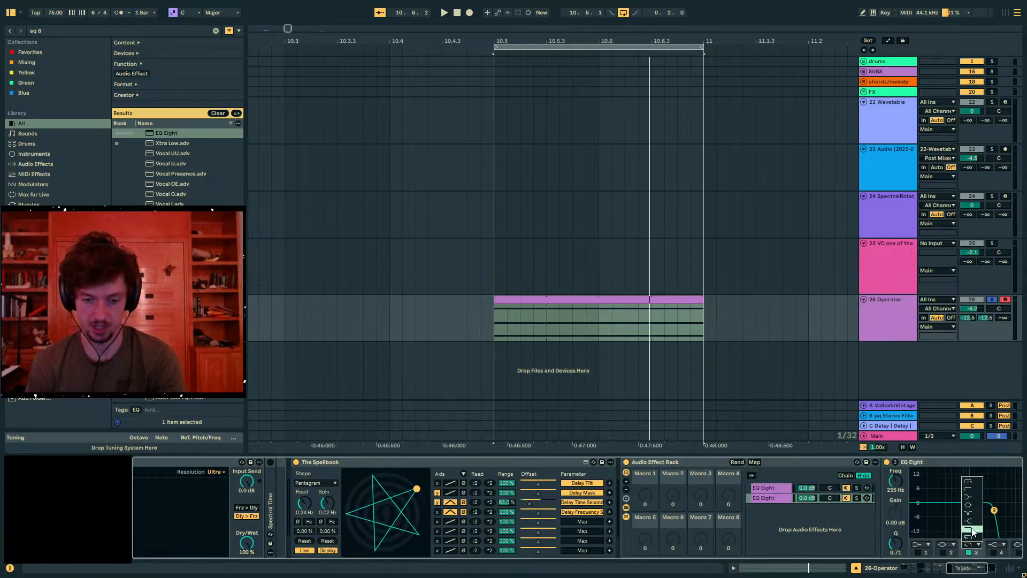
left_click(970, 481)
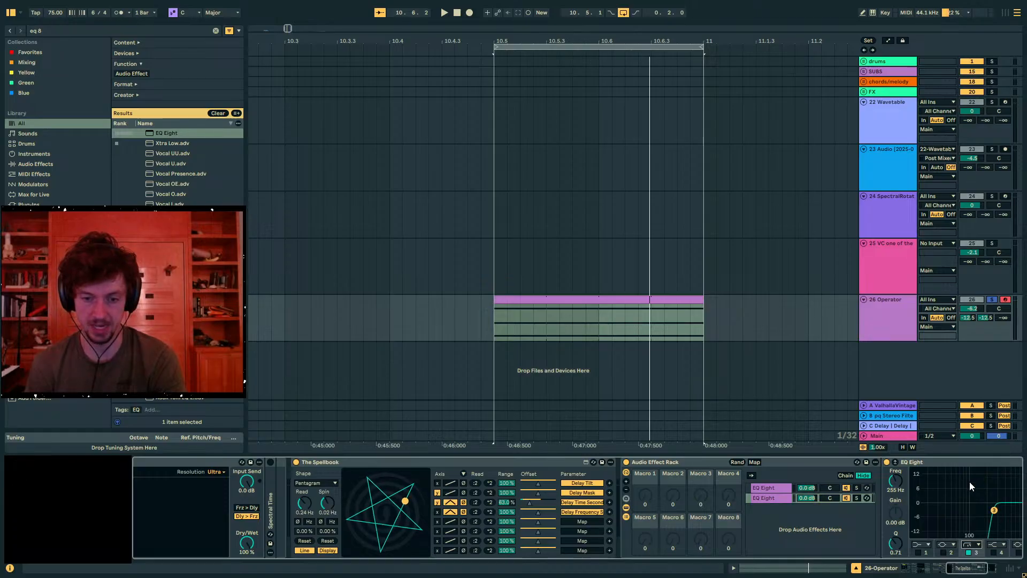
Map the band 3 frequency of both chains' EQ Eights to the rack's first macro
left_click(755, 463)
left_click(895, 479)
left_click(646, 505)
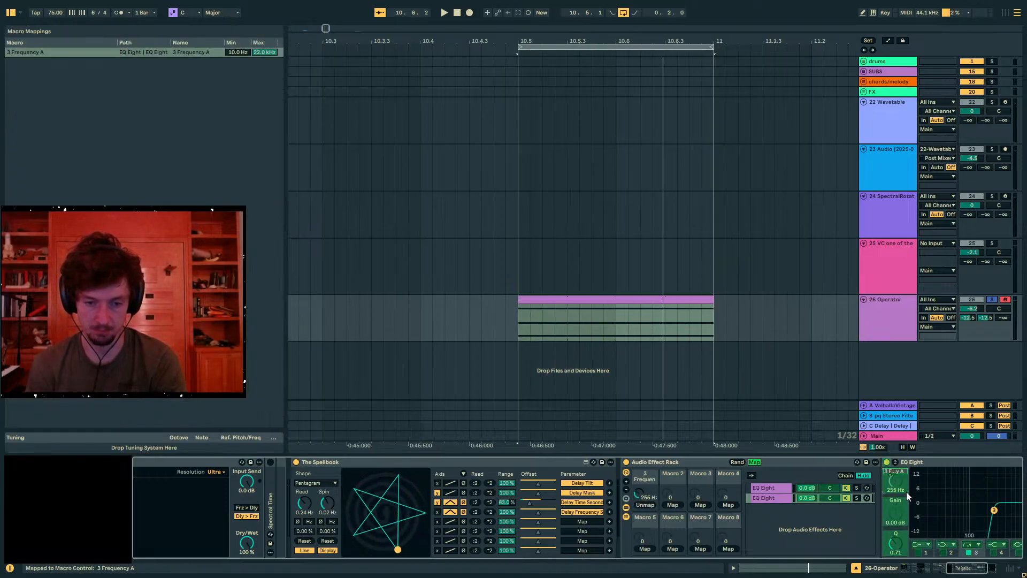
left_click(774, 488)
left_click(897, 481)
left_click(646, 505)
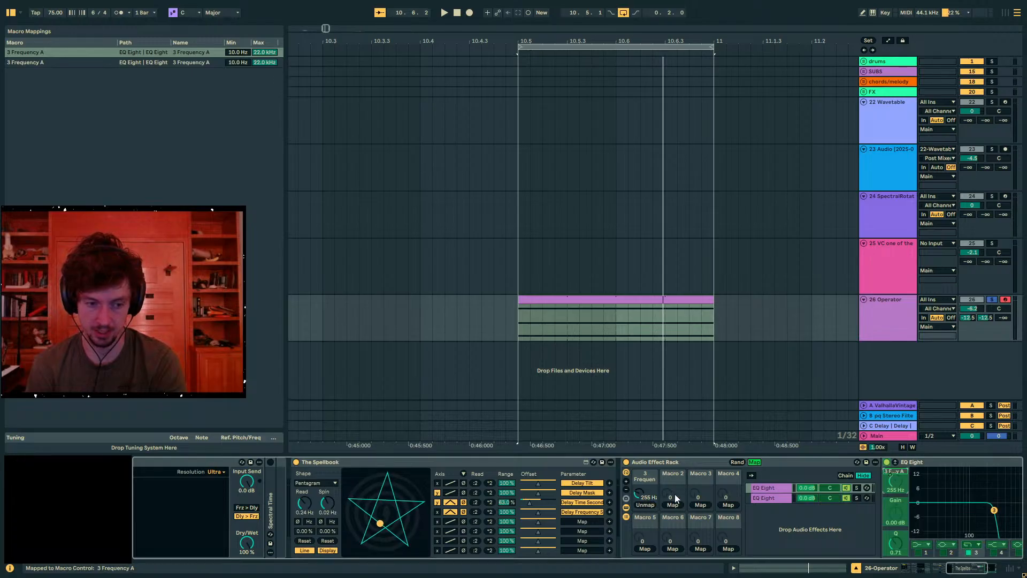
left_click(754, 462)
Turn on band 4 as a steep high-cut at 2.76 kHz in the second chain's EQ Eight, and duplicate that chain
left_click(928, 469)
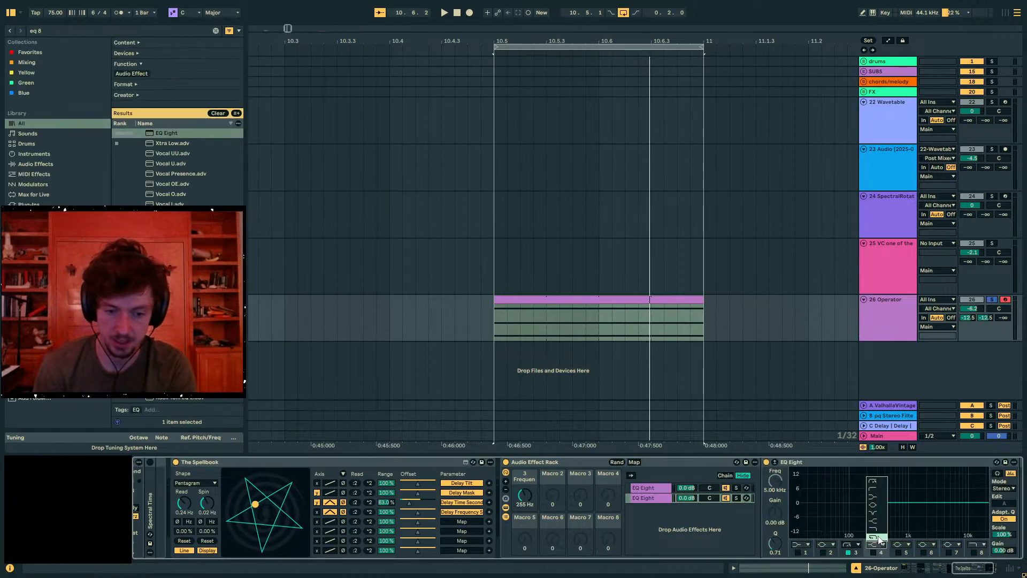
left_click(872, 553)
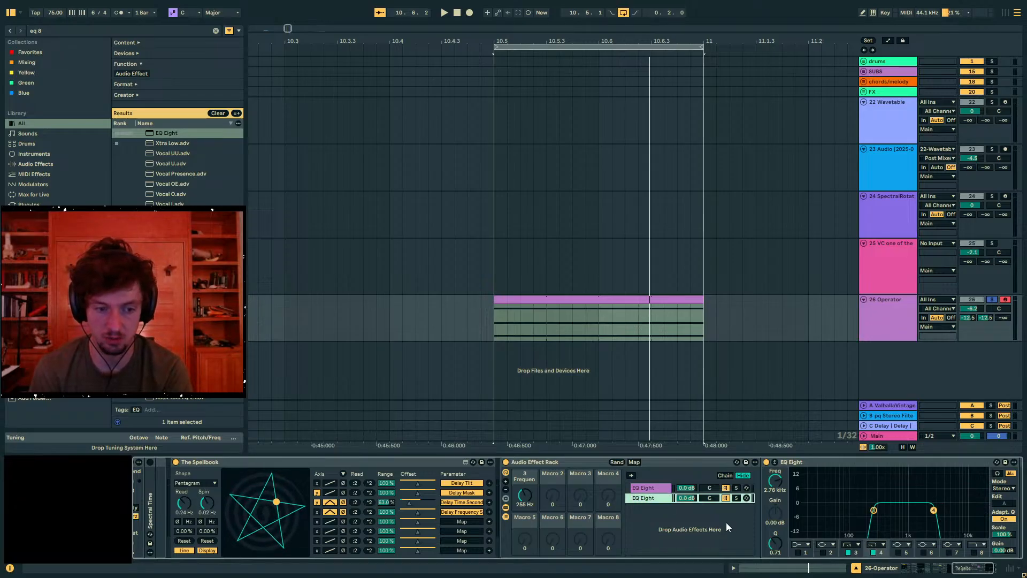
key("ctrl+d")
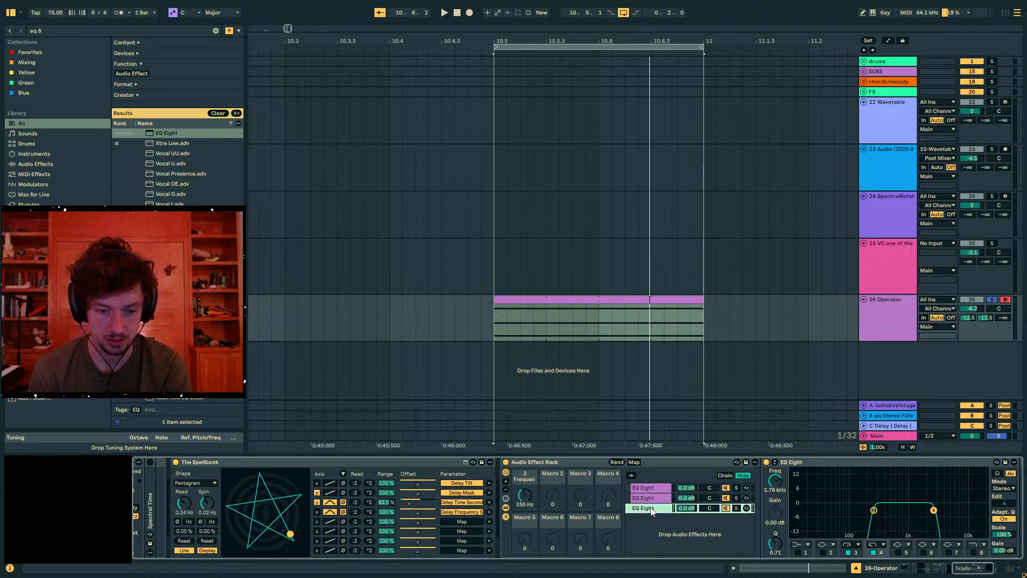
Map the third chain's band 3 frequency and the second chain's band 4 frequency to Macro 2
left_click(873, 510)
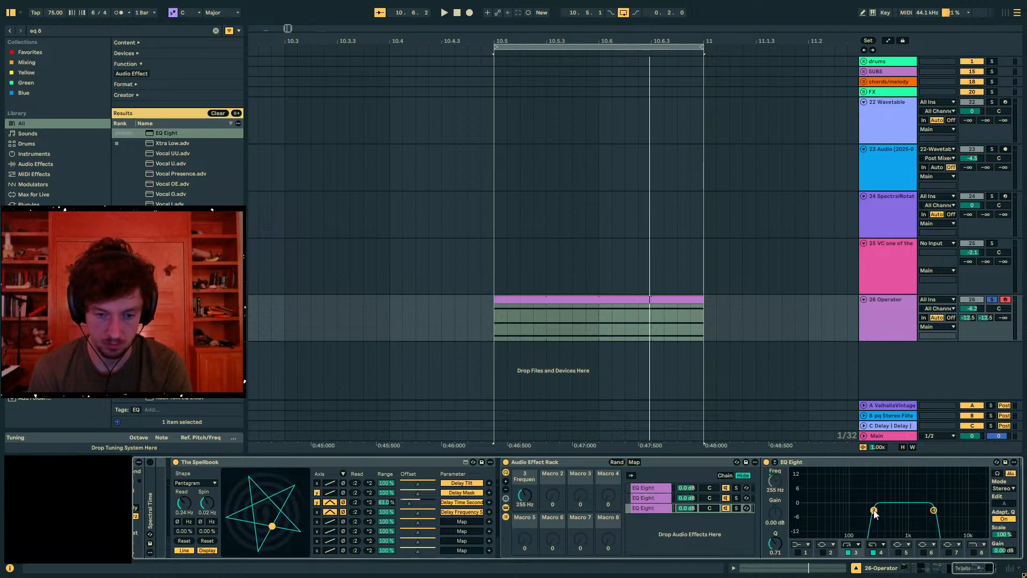
right_click(787, 491)
left_click(849, 429)
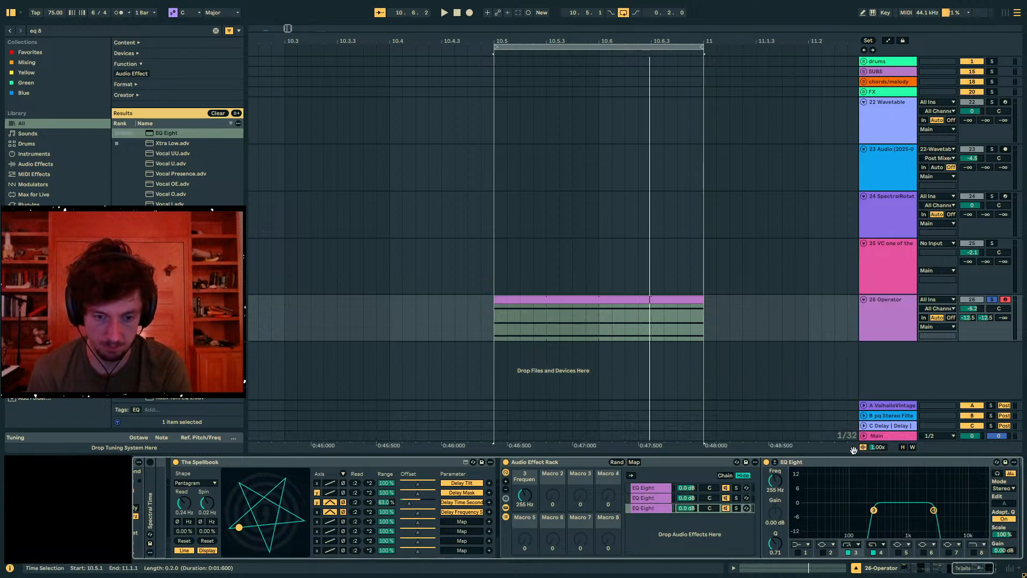
left_click(634, 462)
left_click(774, 484)
left_click(554, 503)
left_click(660, 499)
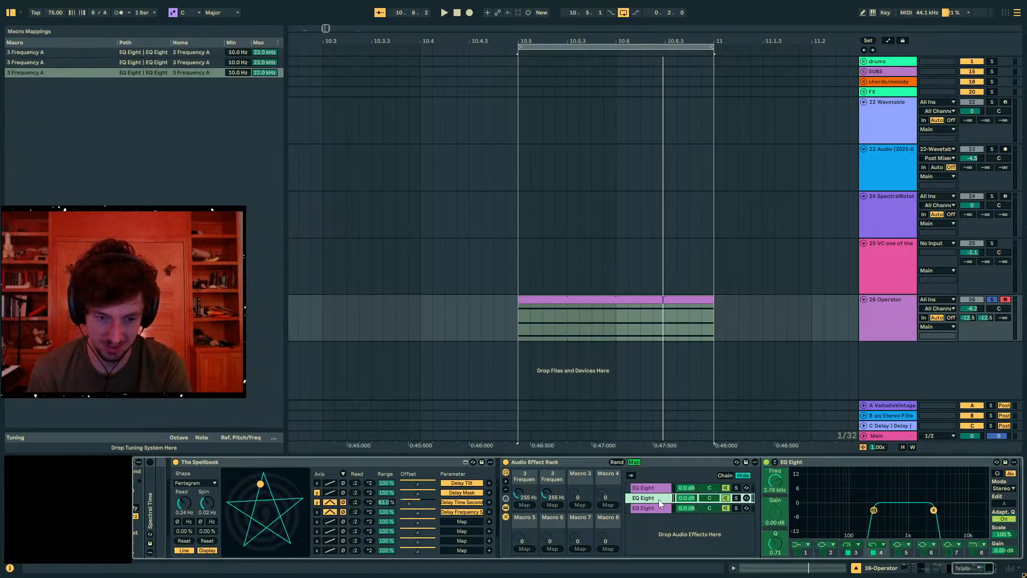
left_click(556, 500)
left_click(634, 462)
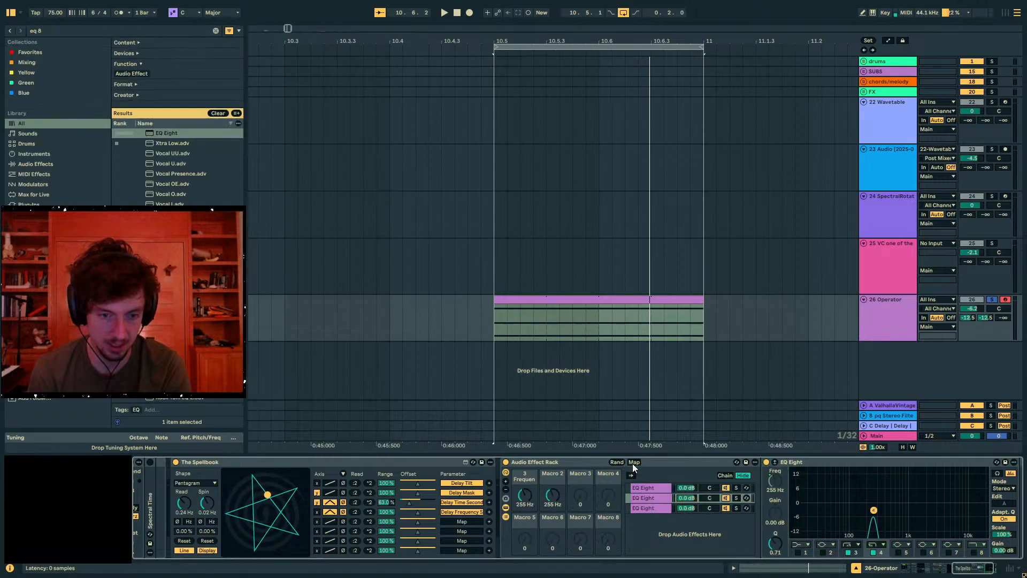
Set the rack's first macro to 162 Hz and Macro 2 to 2.20 kHz while viewing the second chain's EQ Eight
left_click_drag(553, 497, 552, 471)
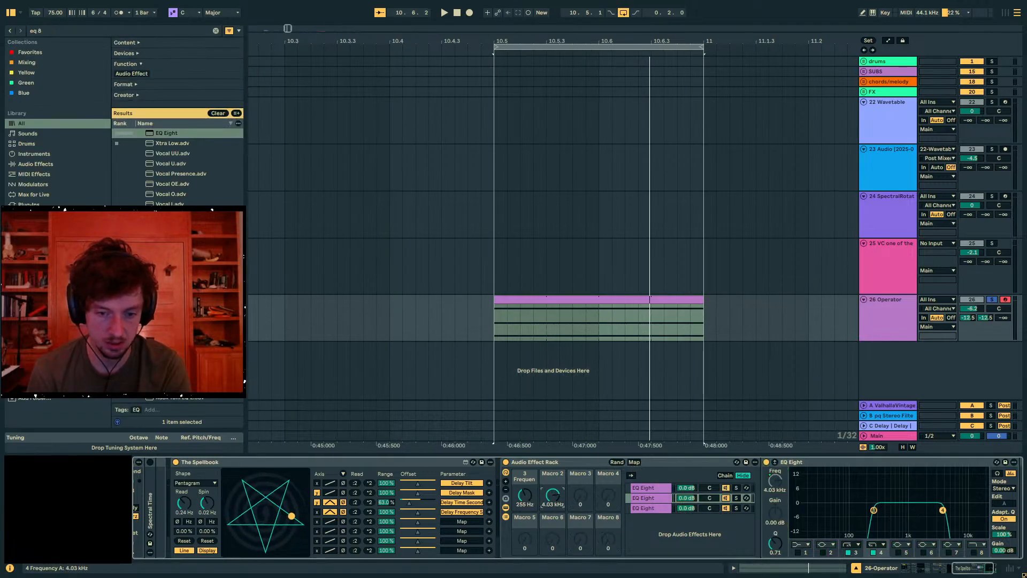
left_click(657, 497)
left_click_drag(554, 494, 555, 498)
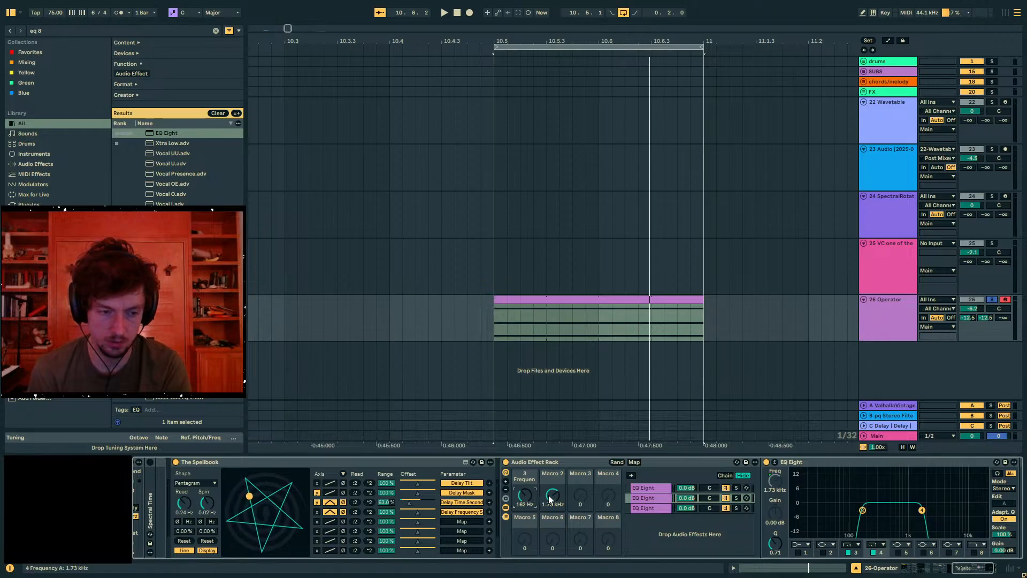
left_click(661, 497)
Switch off band 4 in the third chain's EQ Eight and set Macro 2 to 2.48 kHz while the loop plays
left_click(655, 508)
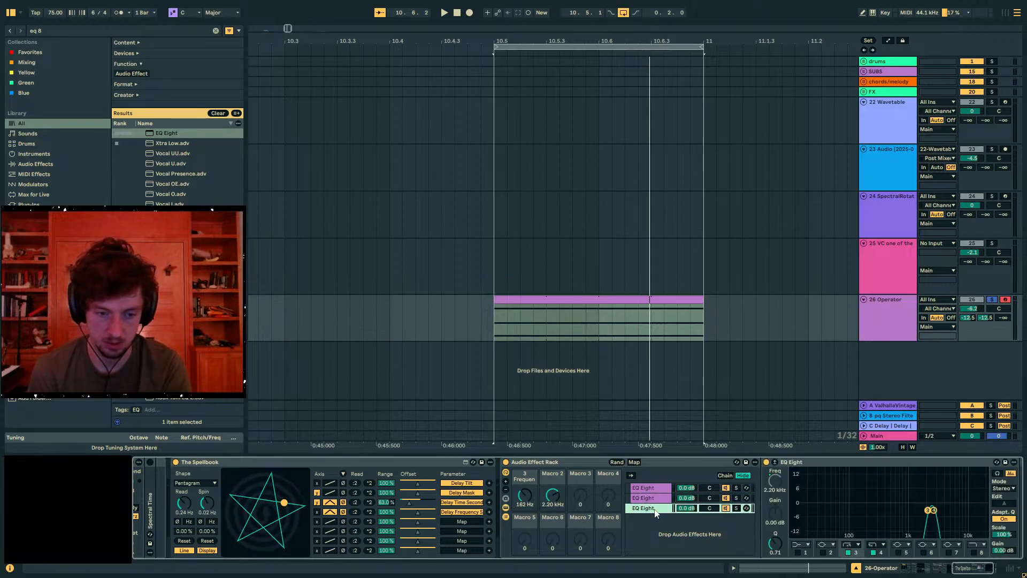
left_click_drag(940, 512, 986, 509)
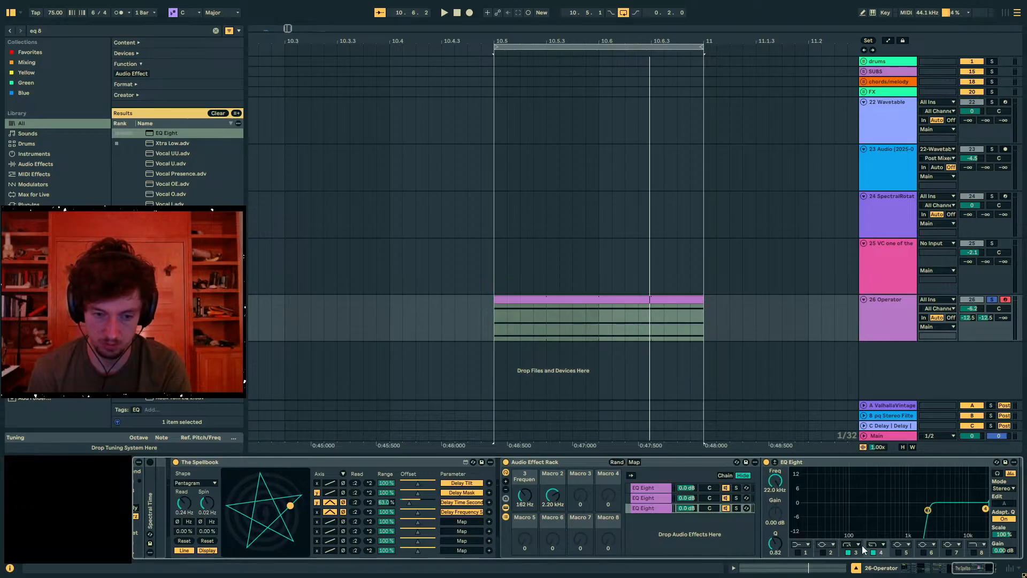
key("space")
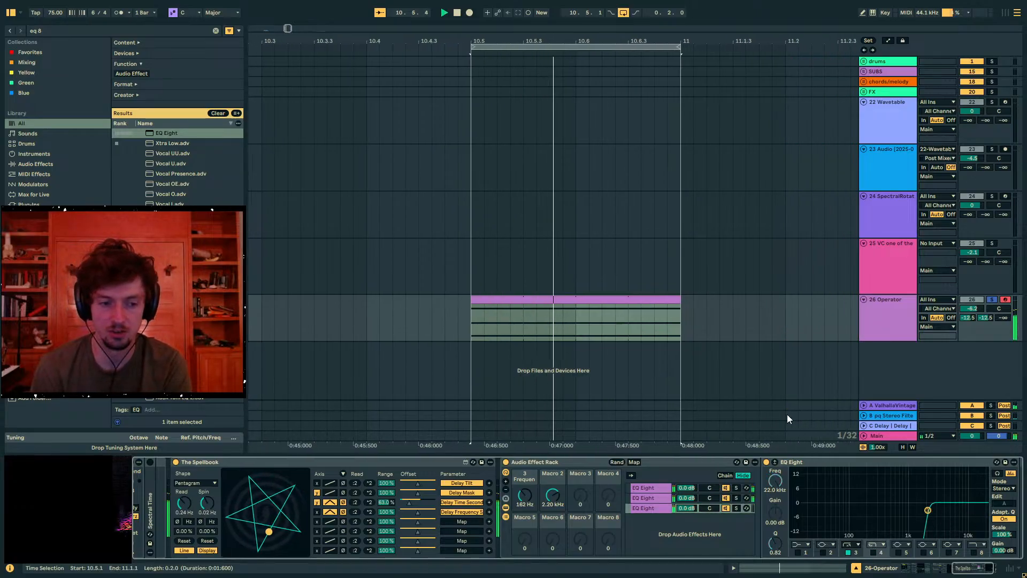
left_click_drag(555, 498, 555, 496)
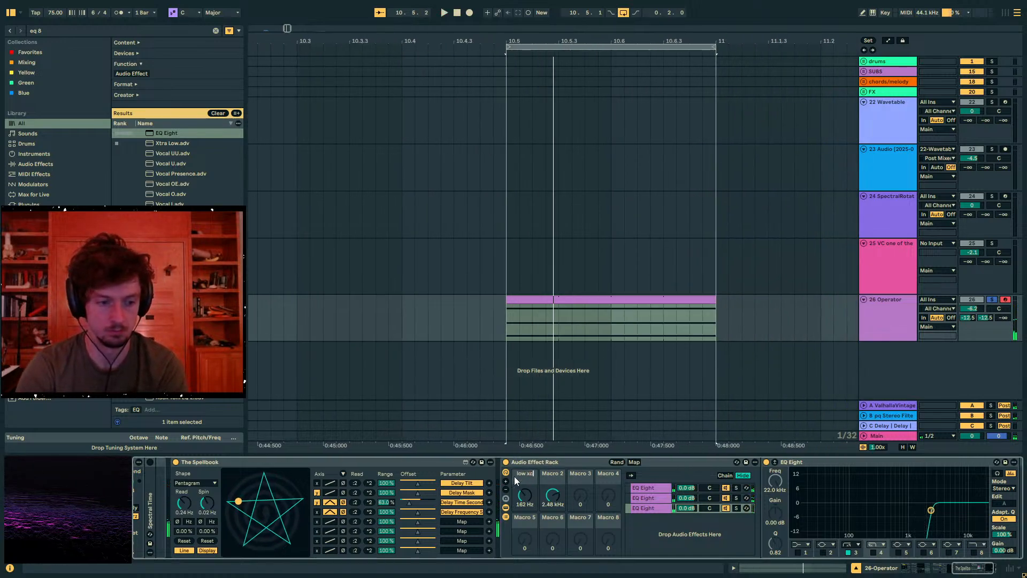
Rename the two mapped macros "low Xover" and "high Xover"
type("low Xover")
key("Return")
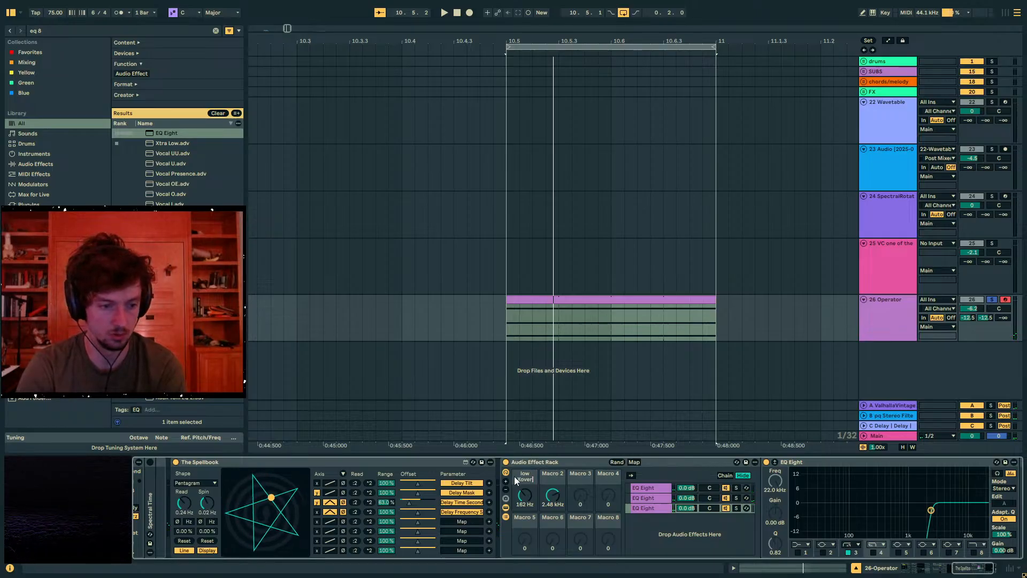
key("ctrl+r")
type("High")
key("BackSpace")
key("BackSpace")
key("BackSpace")
key("BackSpace")
type("high ")
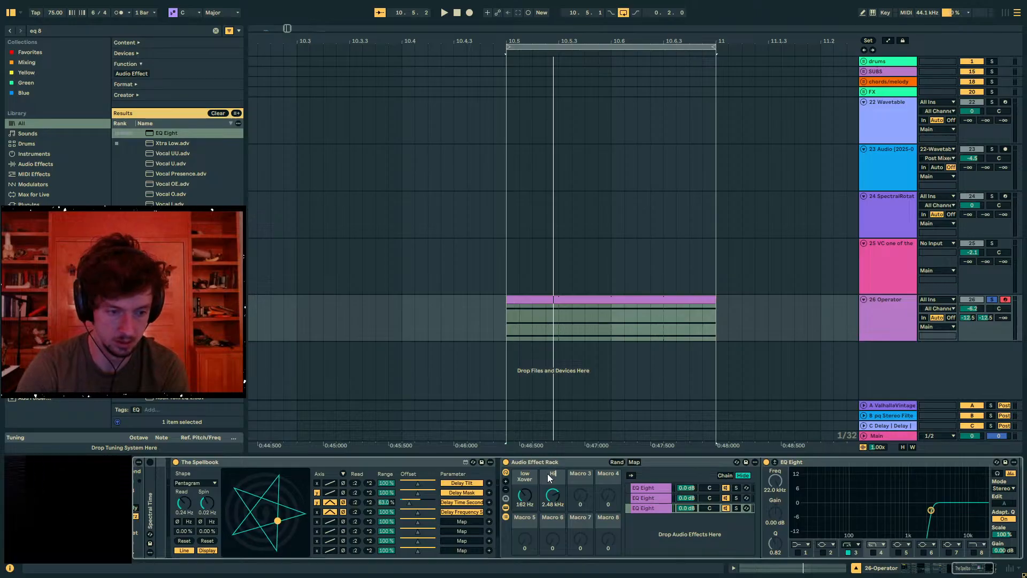
type("Xover")
key("Return")
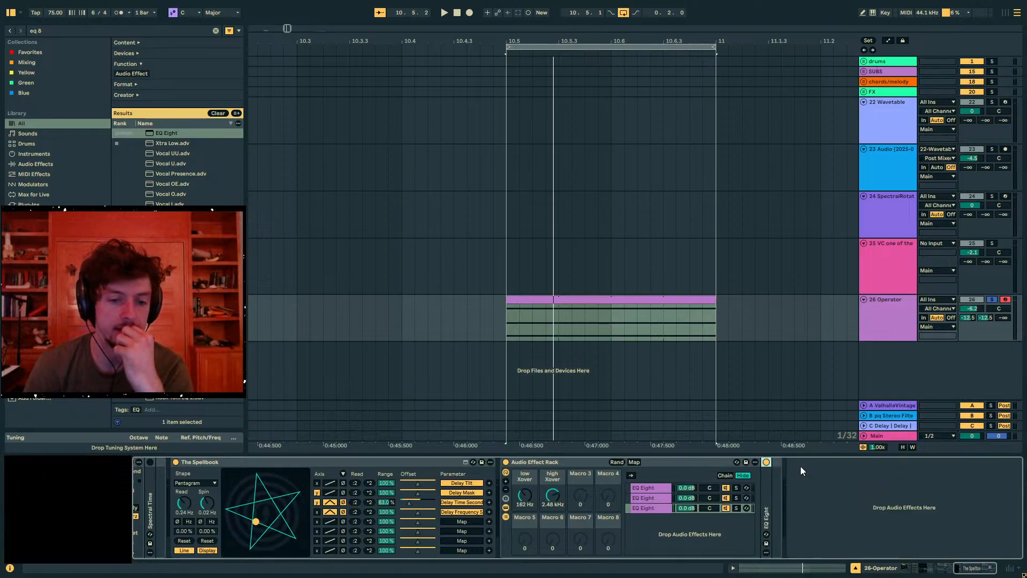
Delete The Spellbook and move Spectral Time into the rack's first chain, after its collapsed EQ Eight
left_click(650, 488)
double_click(822, 464)
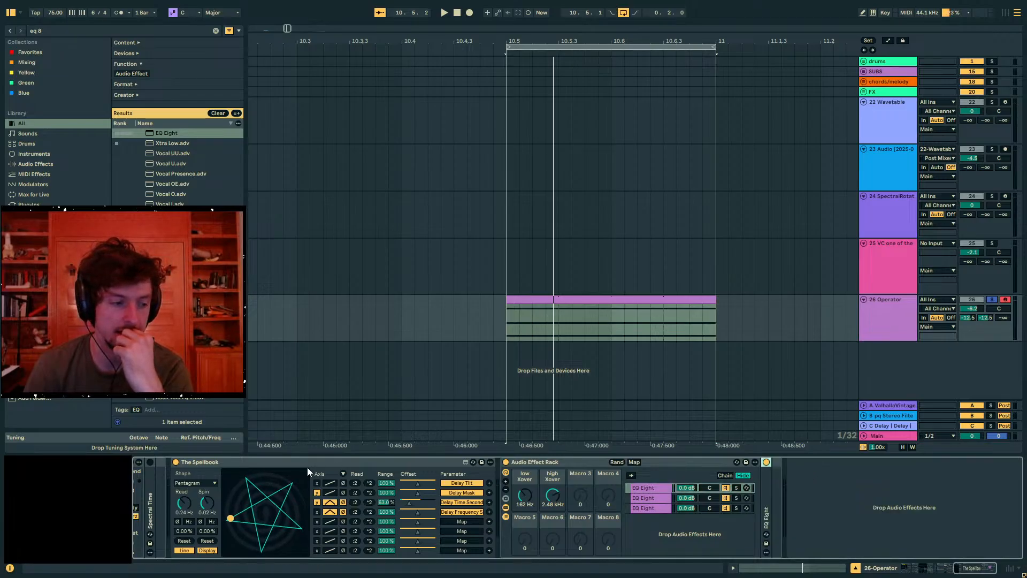
left_click(182, 469)
key("Delete")
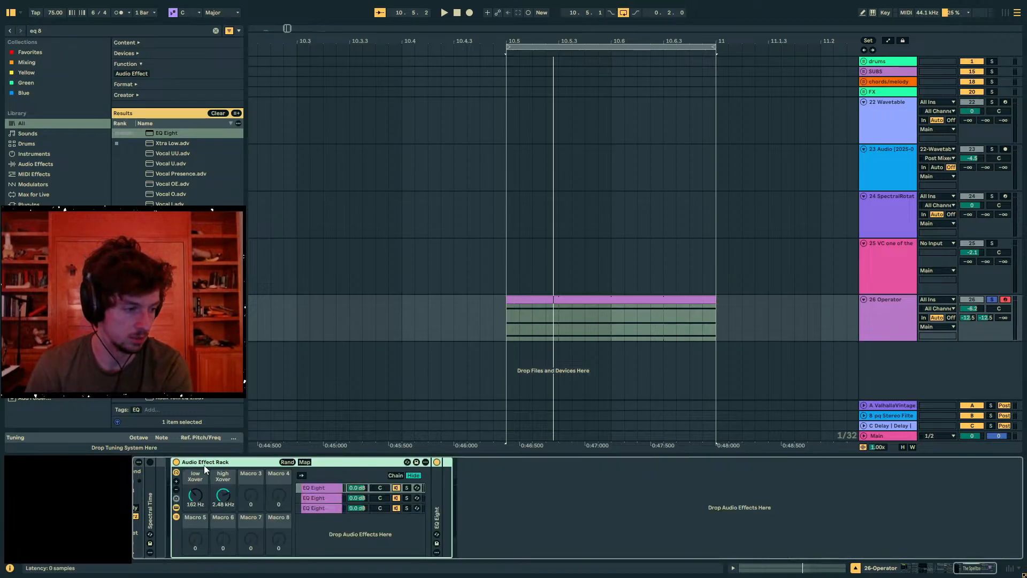
double_click(152, 483)
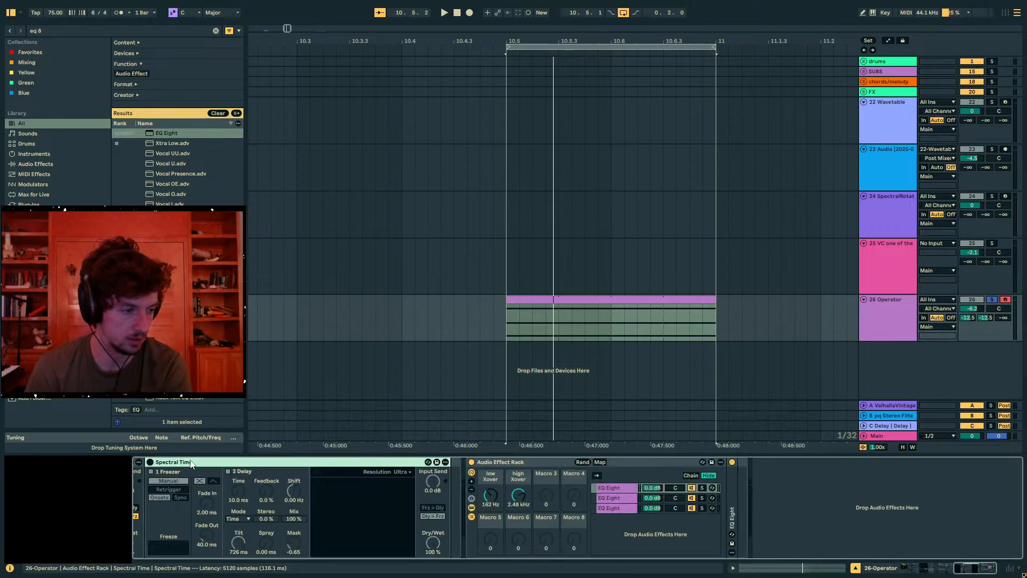
left_click_drag(615, 489, 747, 477)
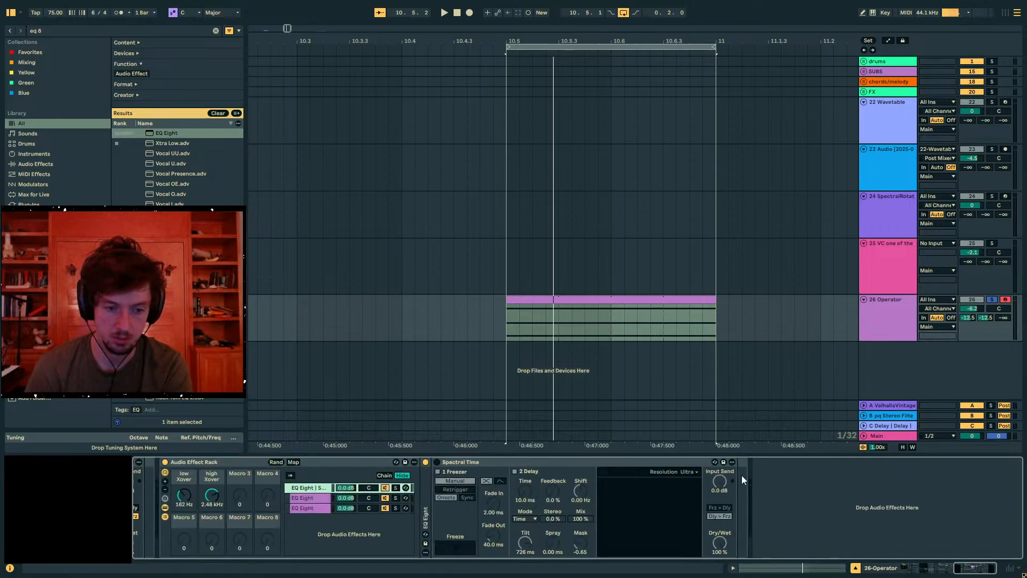
Switch on the first chain's Spectral Time and set the low Xover macro to 336 Hz while the loop plays
left_click(438, 462)
left_click_drag(185, 496, 185, 486)
key("space")
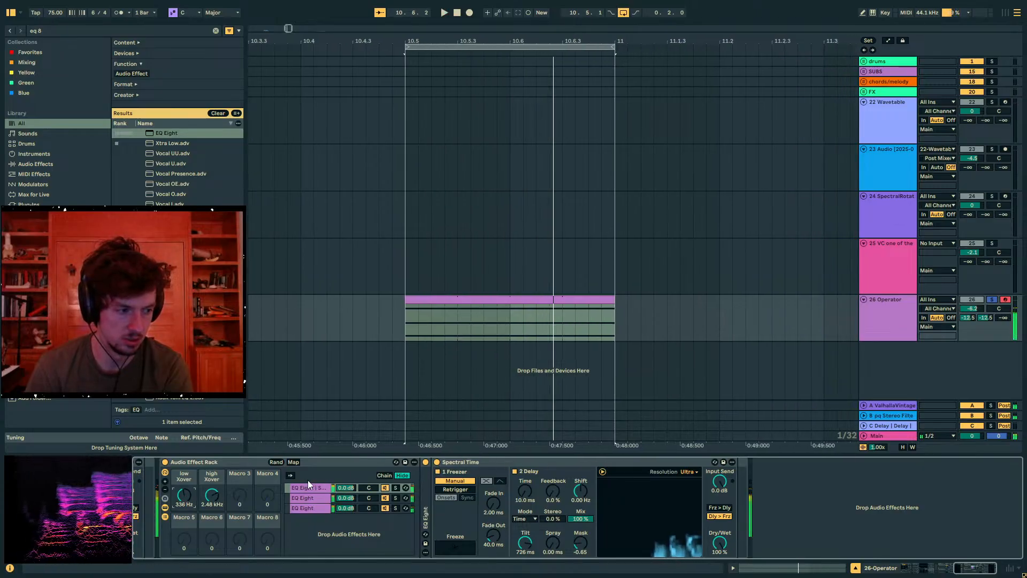
Switch off the earlier Audio Effect Rack containing Spectral Time and the Arpeggiator in front of Operator
scroll(251, 462, "left", 10)
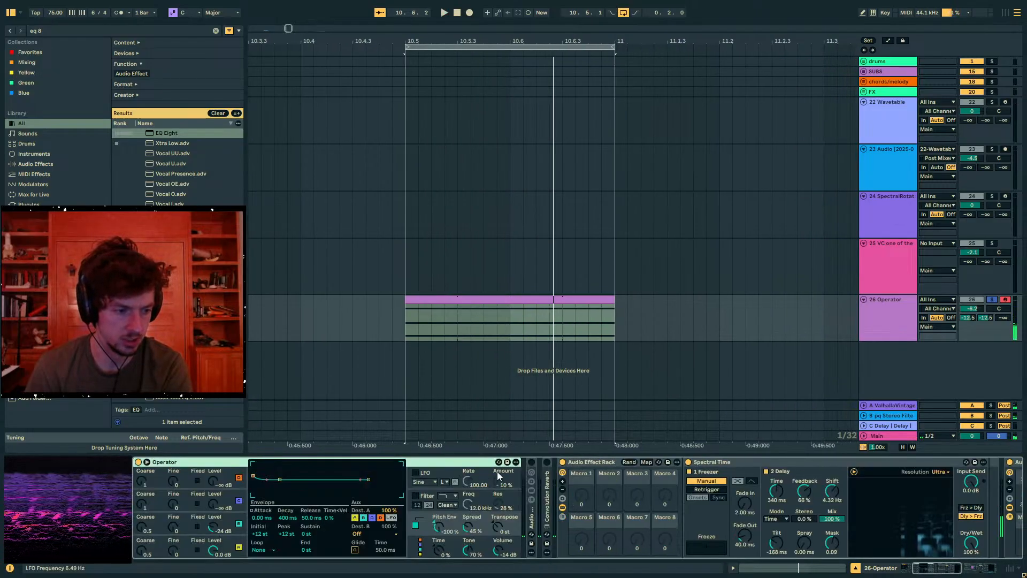
left_click(563, 463)
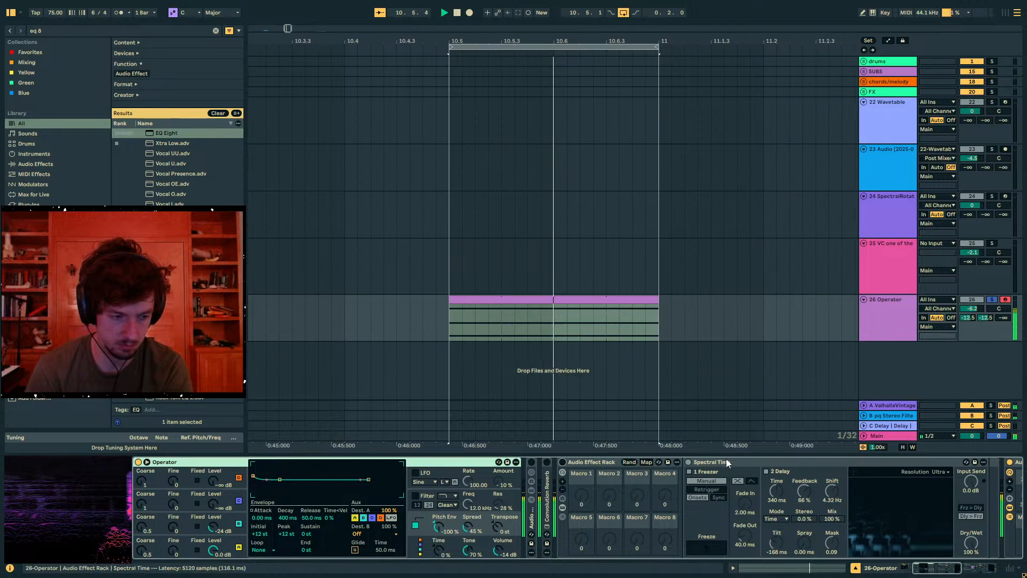
scroll(148, 467, "left", 4)
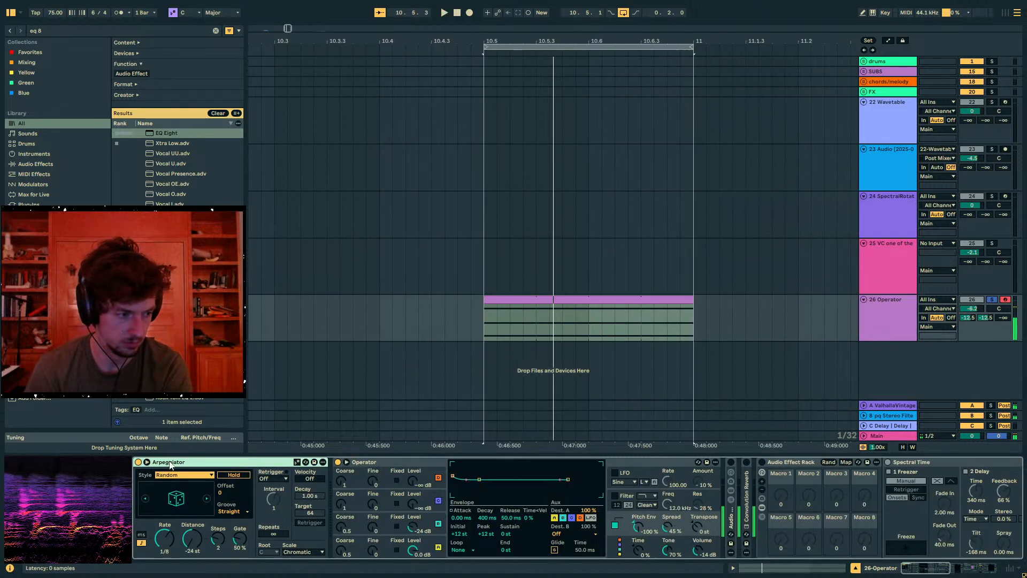
left_click(138, 463)
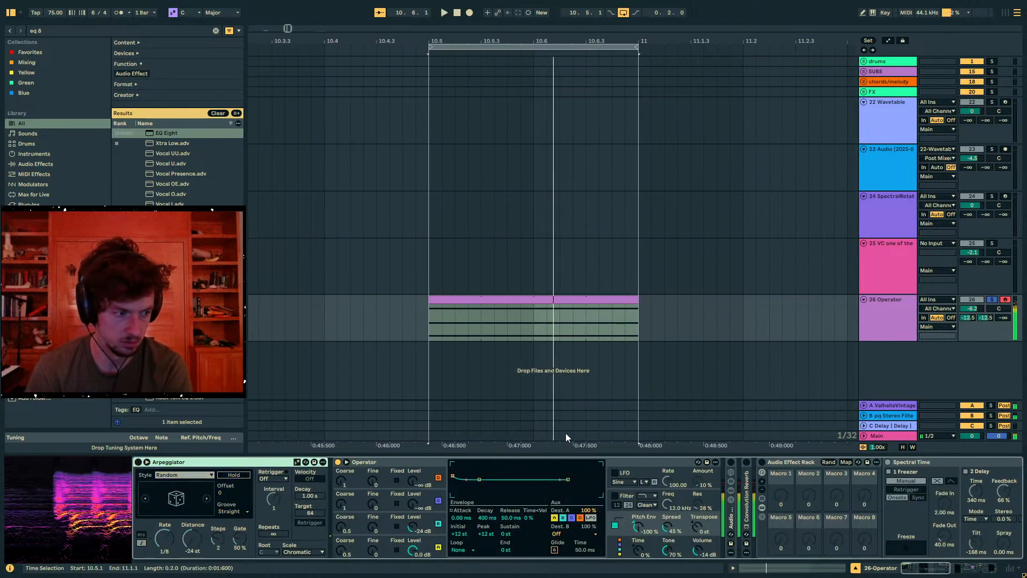
Shorten the Operator clip to a brief stab at its start, audition it, and collapse the switched-off rack
left_click_drag(637, 301, 442, 301)
key("space")
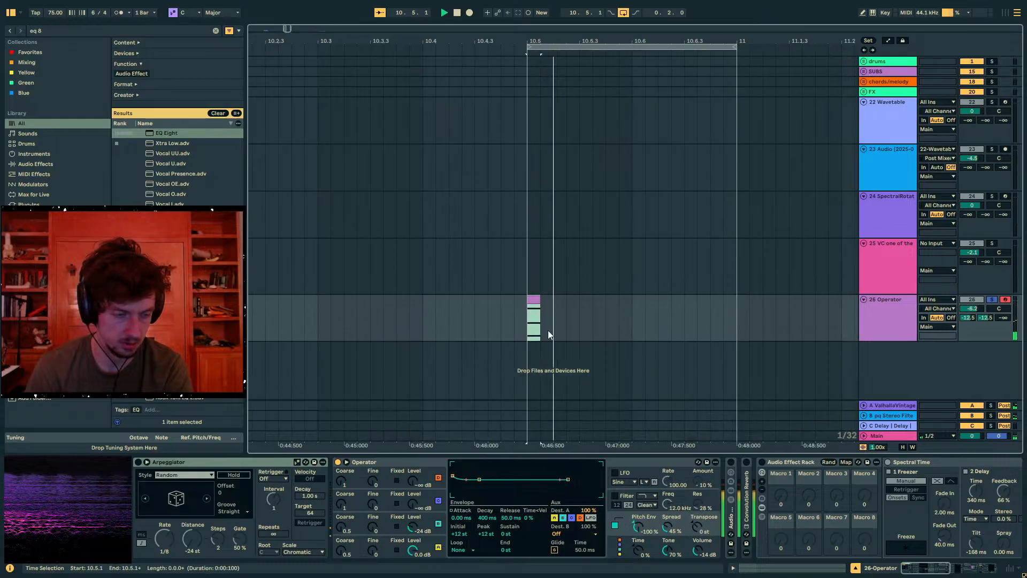
key("space")
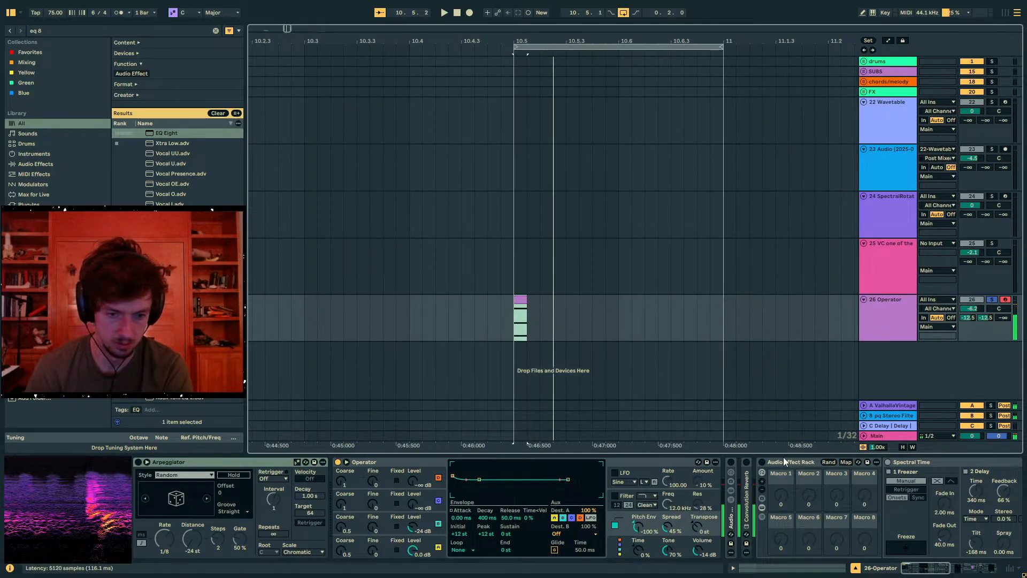
double_click(782, 462)
key("space")
key("space")
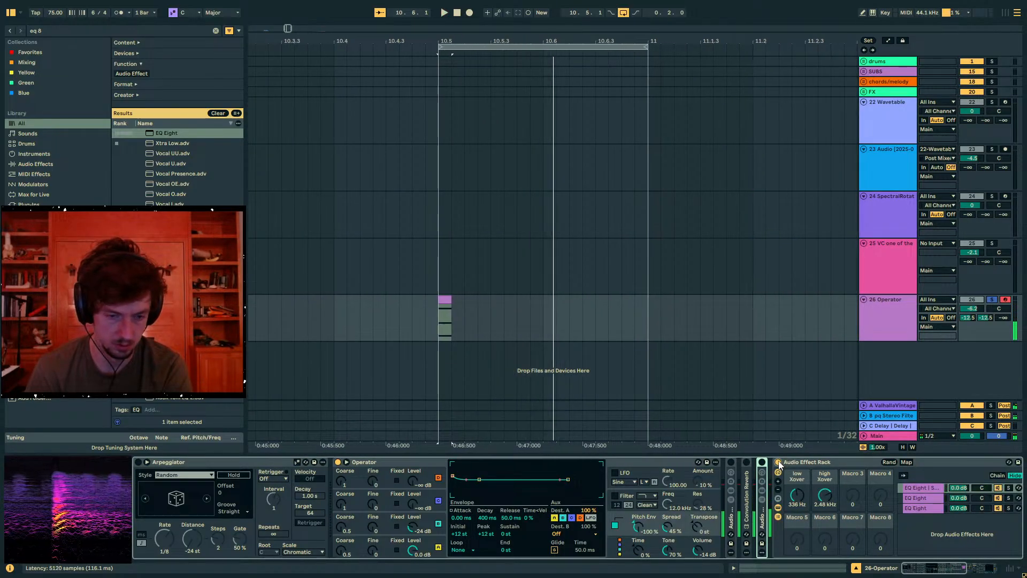
Reset sends A and B on the Operator track to minus infinity
left_click(807, 462)
double_click(964, 317)
double_click(979, 316)
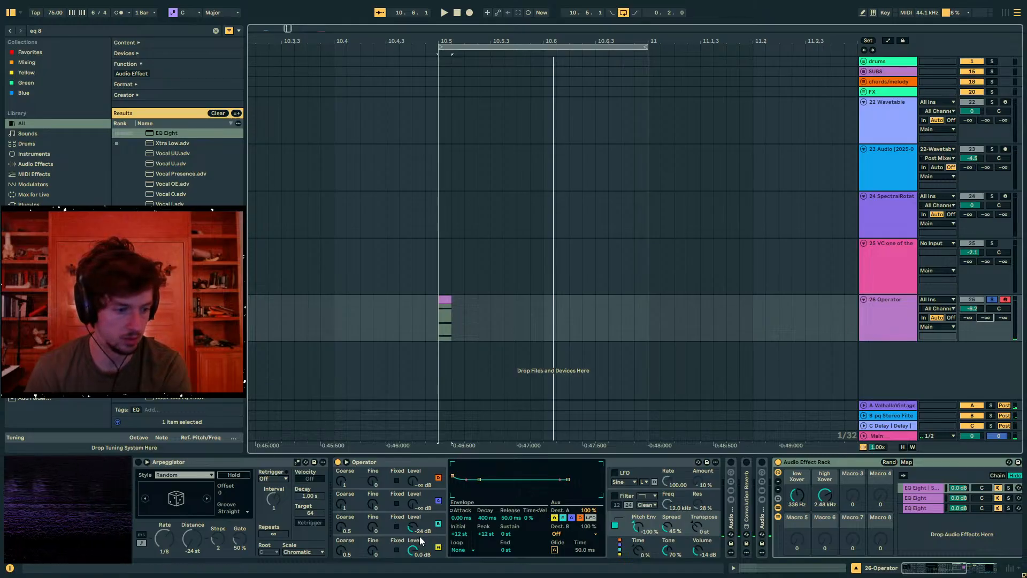
Set Operator's oscillator A coarse tuning to 1 and its pitch envelope amount to 0% while the loop plays
double_click(341, 550)
key("space")
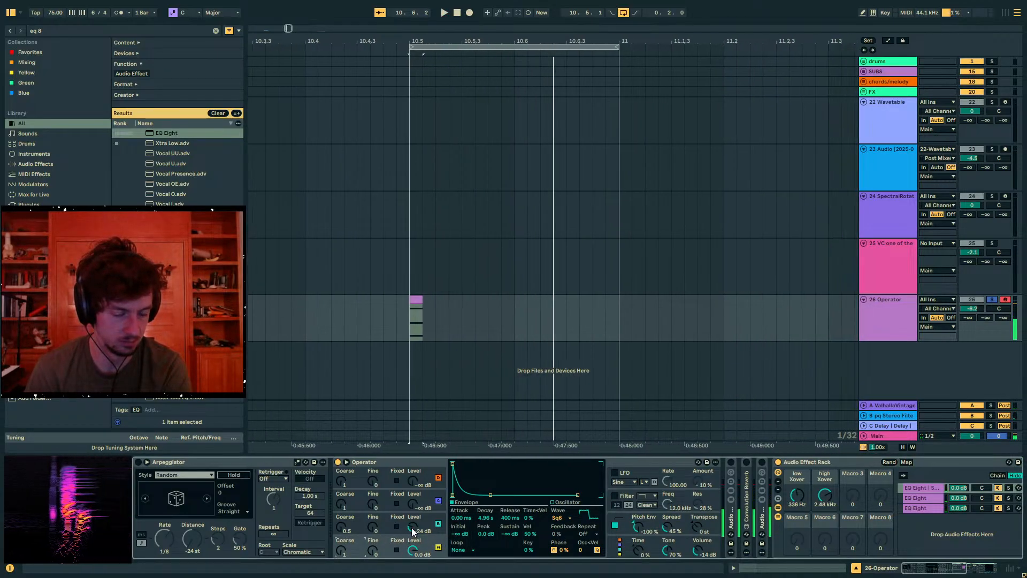
double_click(635, 527)
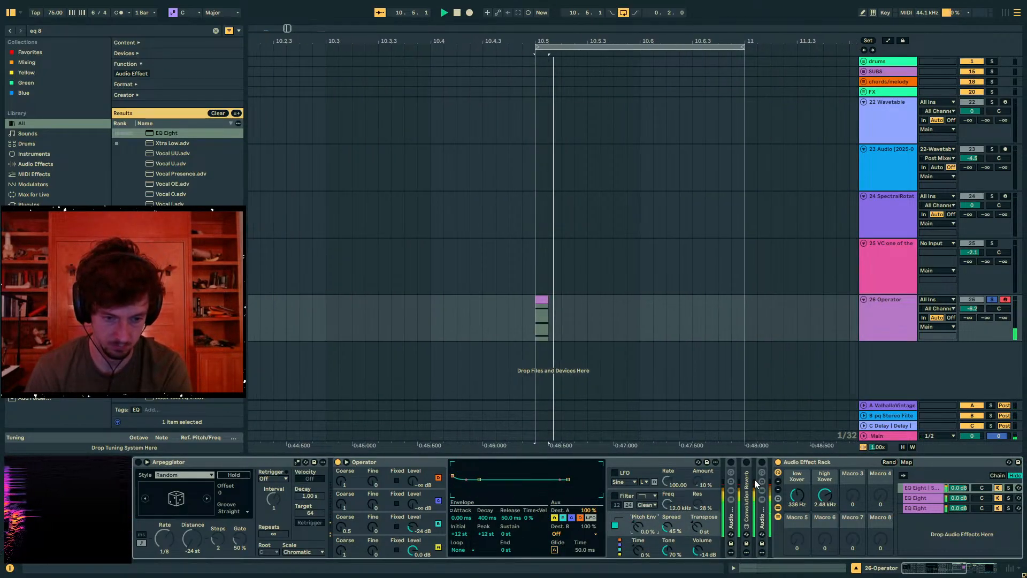
Enter macro mapping on the crossover rack and extend it to ten macros
left_click(801, 464)
scroll(783, 470, "right", 3)
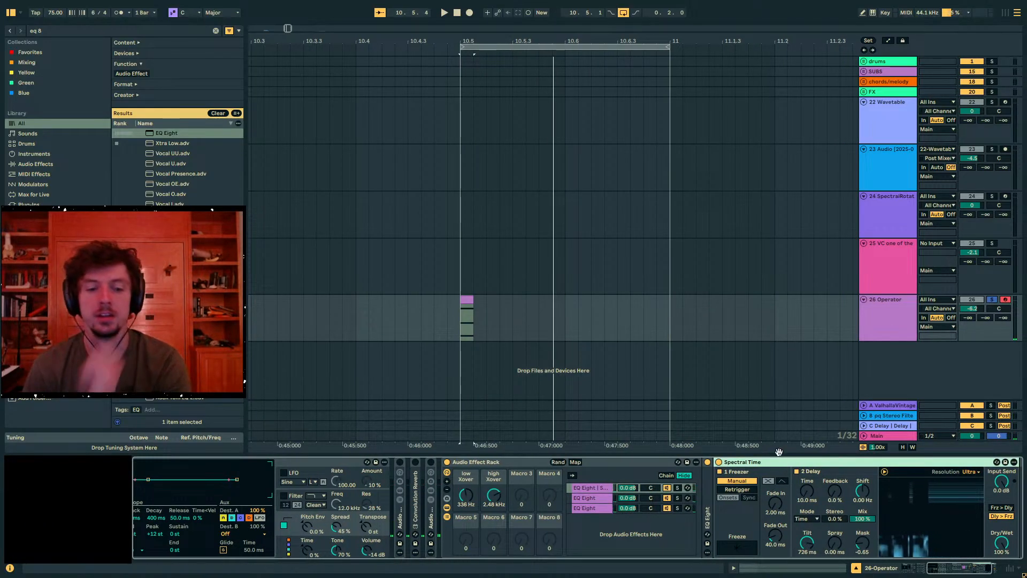
left_click(597, 462, "shift")
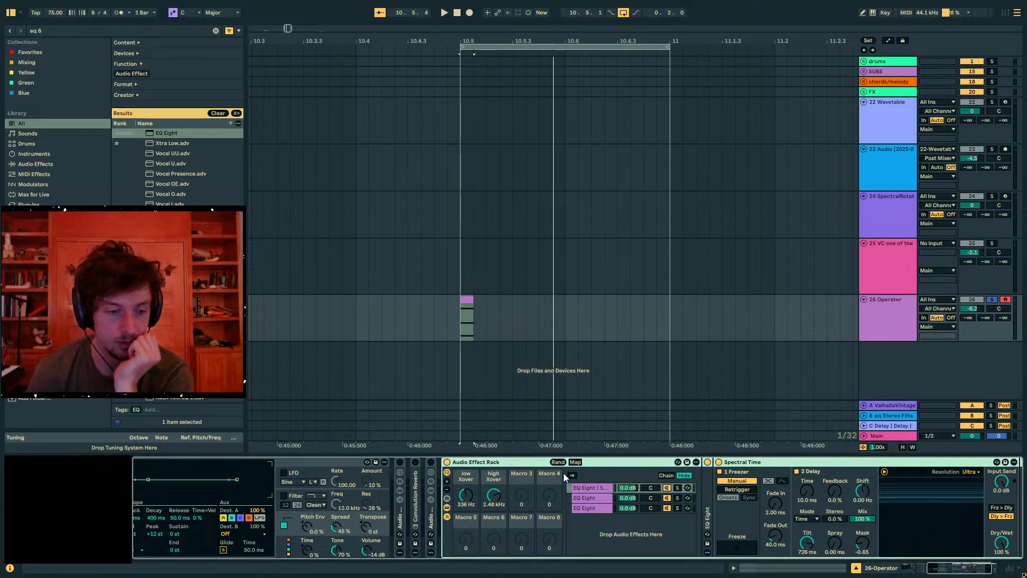
left_click(575, 462)
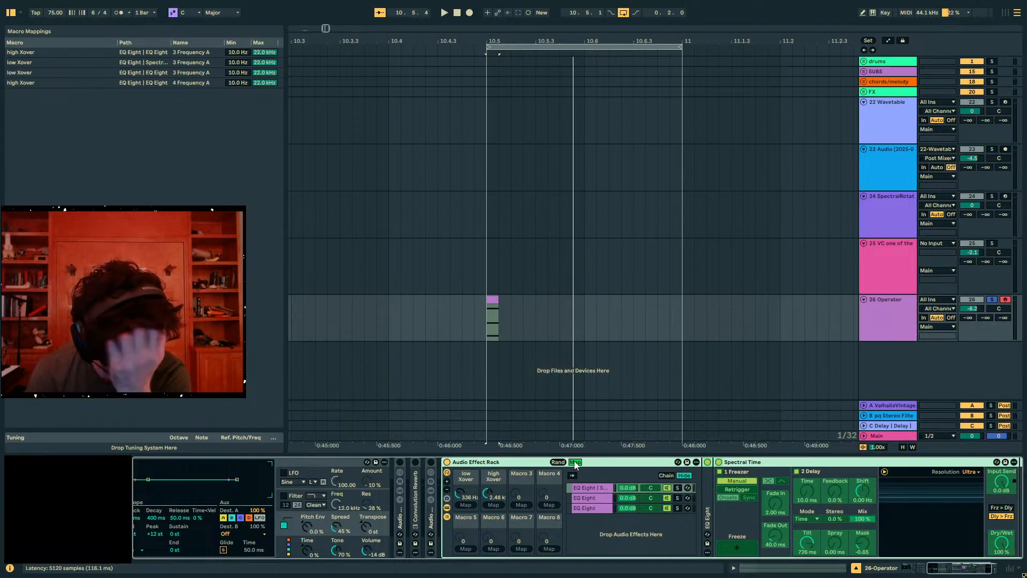
left_click(447, 481)
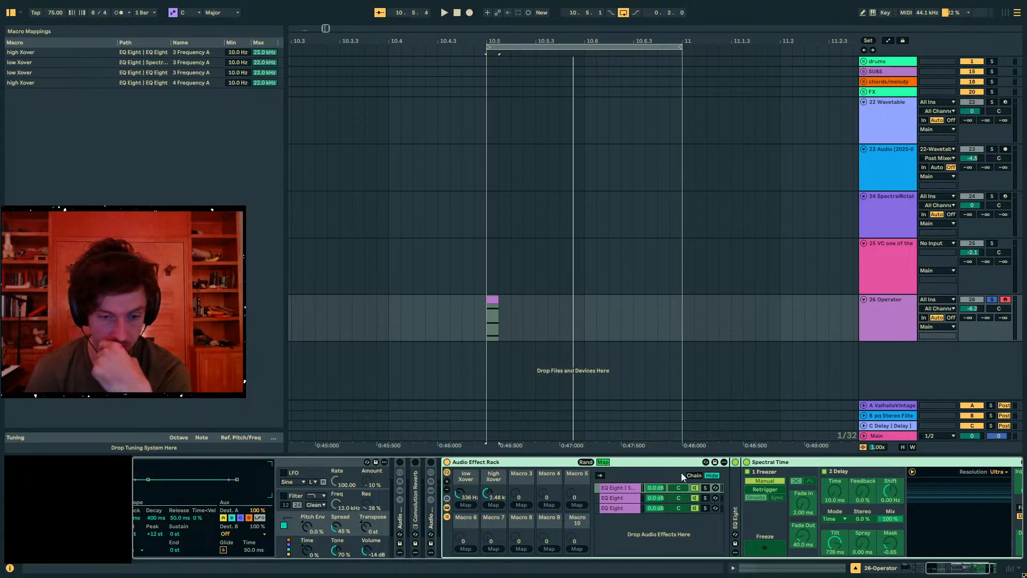
Map the first chain's Spectral Time delay Tilt to Macro 3 and its Mask to Macro 8
left_click(836, 547)
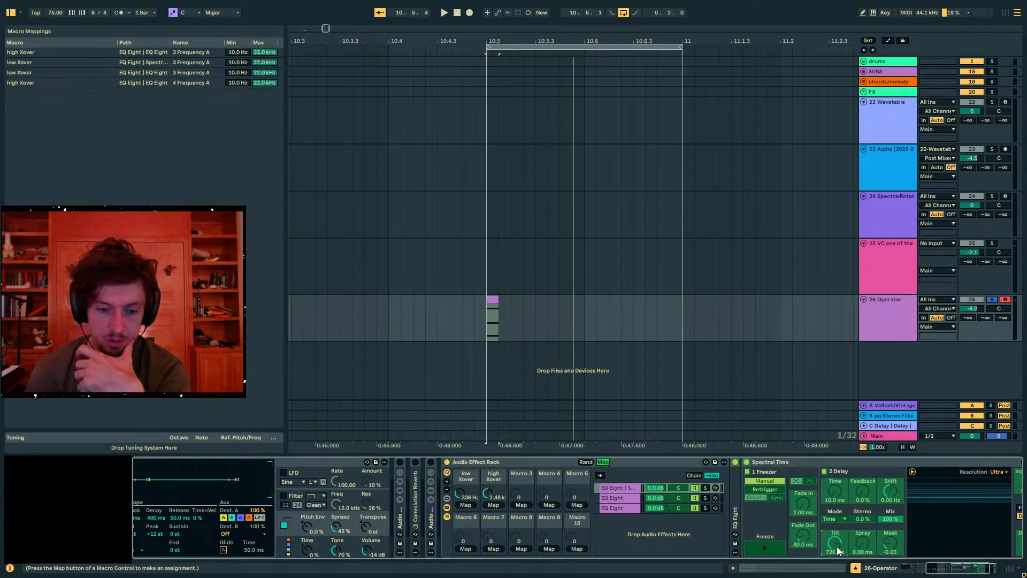
left_click(531, 505)
left_click(520, 549)
Search the library for "spectral time" and add Spectral Time after the EQ Eight in the rack's second chain
left_click(615, 498)
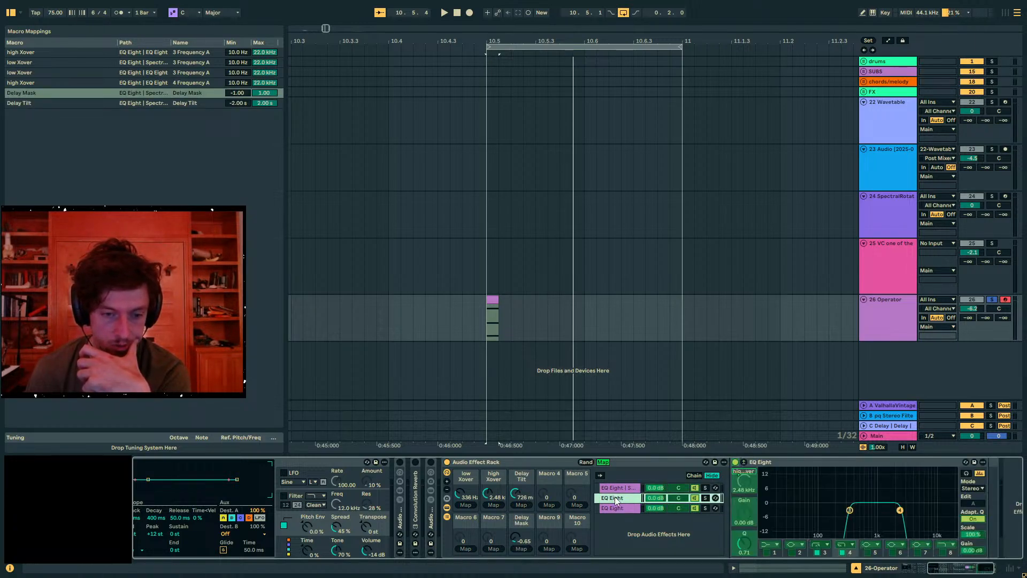
left_click(603, 462)
left_click(48, 27)
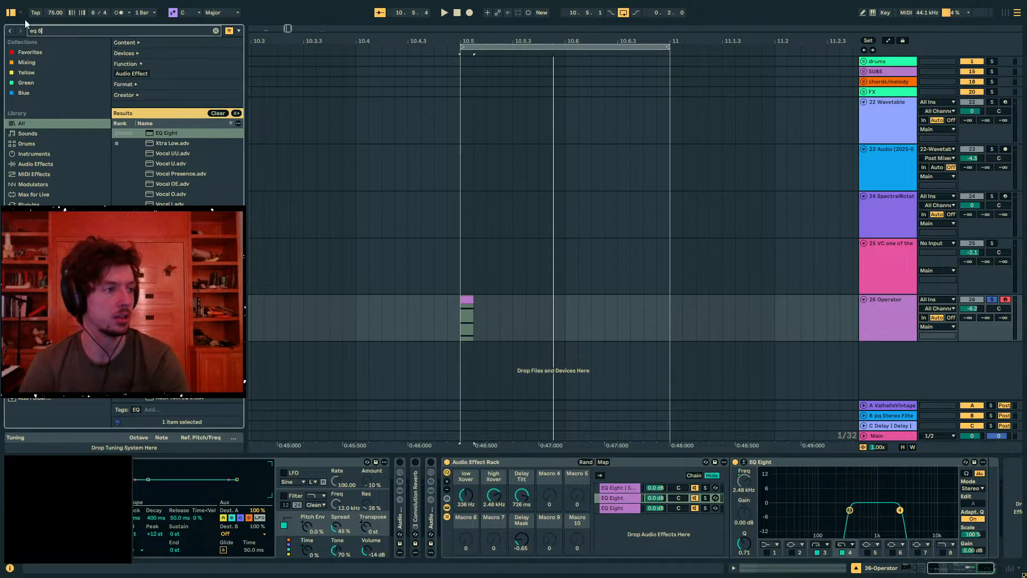
type("spectral time")
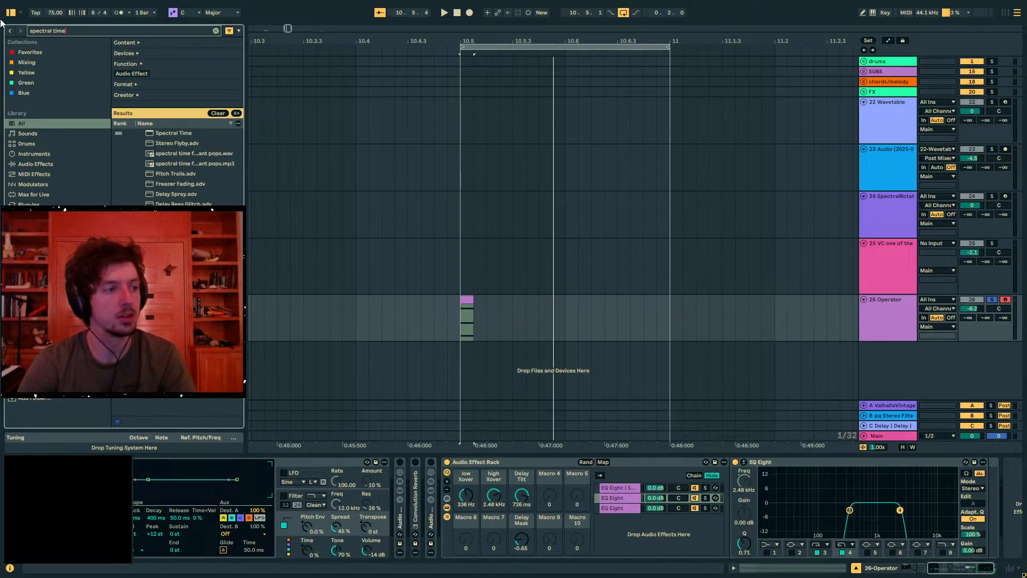
left_click_drag(170, 134, 625, 501)
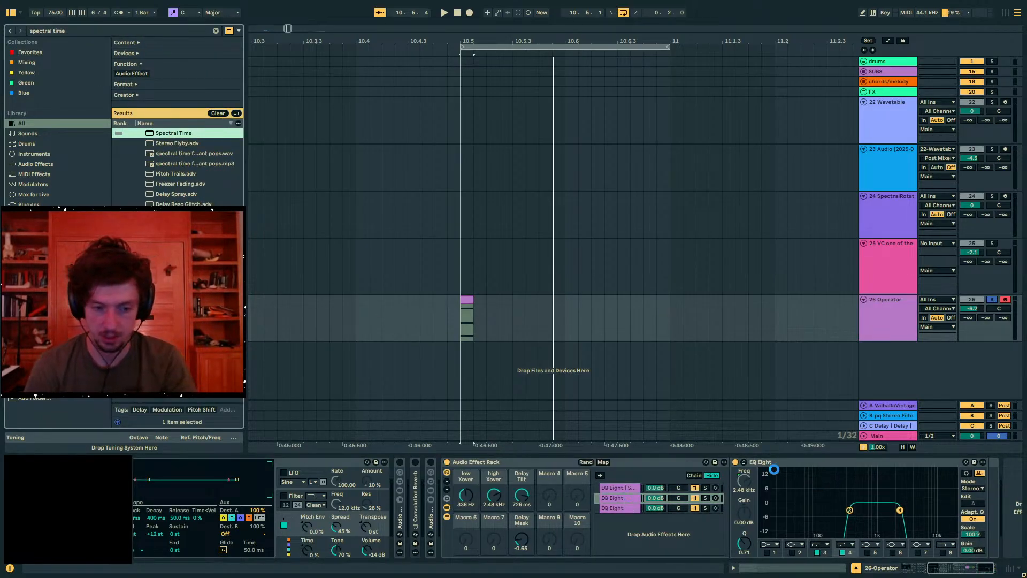
left_click_drag(783, 472, 766, 469)
left_click(327, 463)
left_click(326, 463)
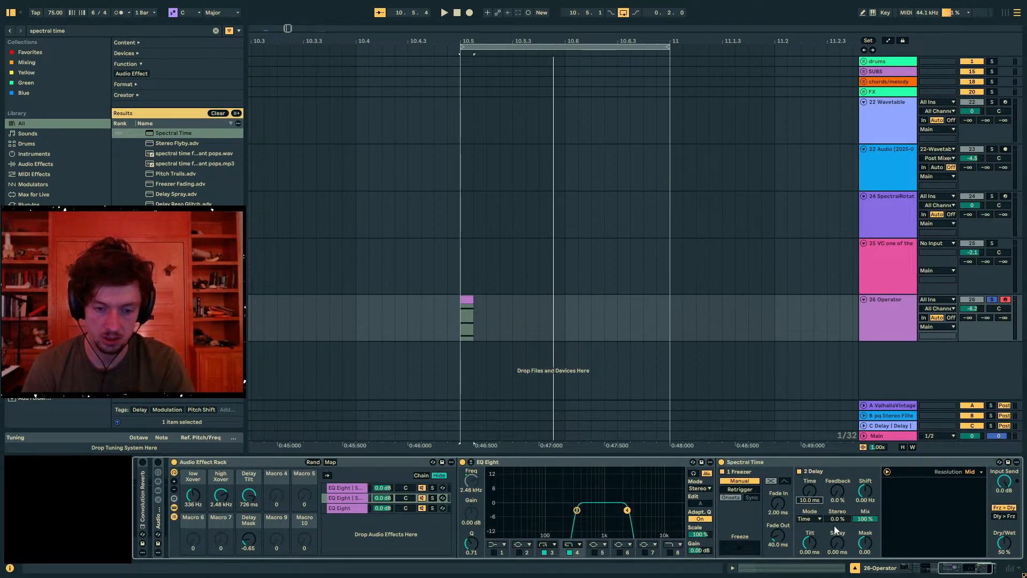
Set the second chain's Spectral Time Dry/Wet to 100% and paste a copy of the device into the third chain
left_click(827, 461)
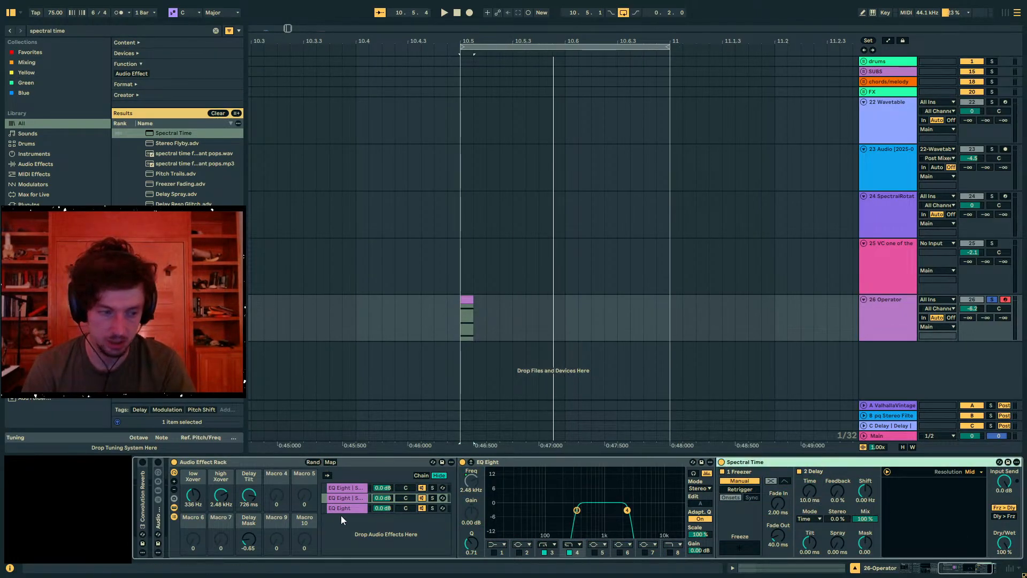
left_click(342, 508)
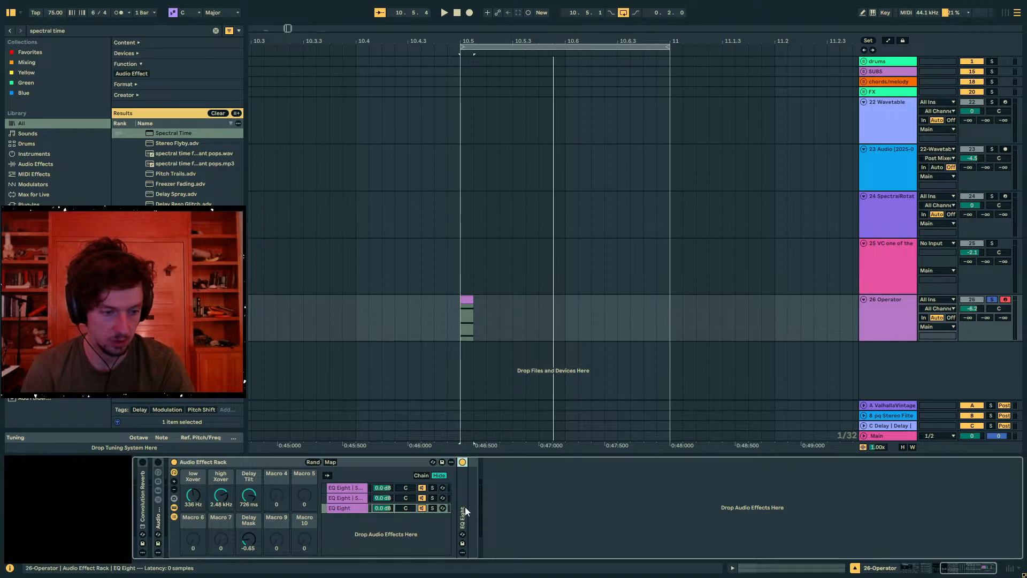
key("ctrl+v")
left_click(346, 498)
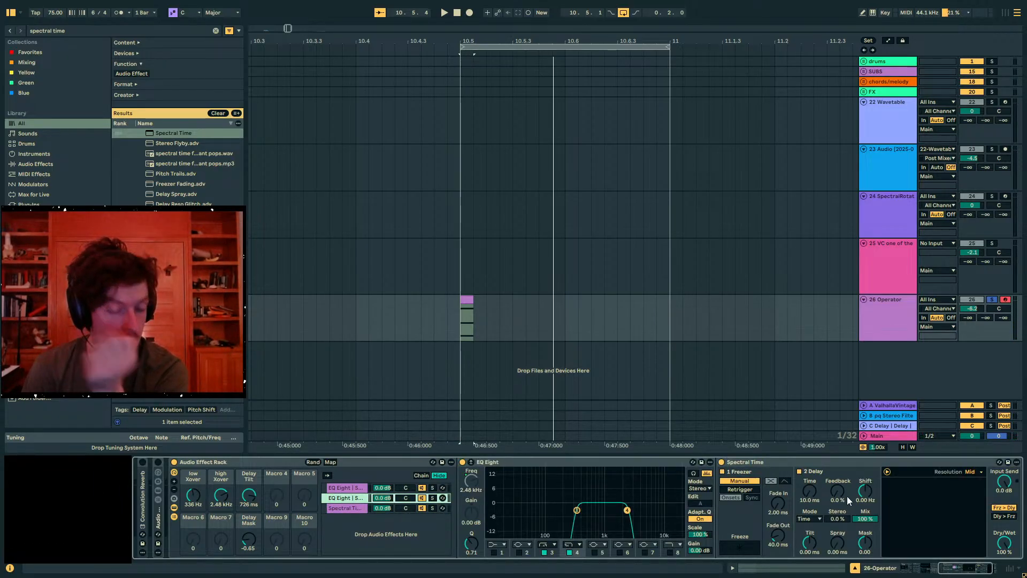
Map the second chain's Spectral Time delay Tilt to Macro 4 and its Mask to Macro 9
left_click(330, 461)
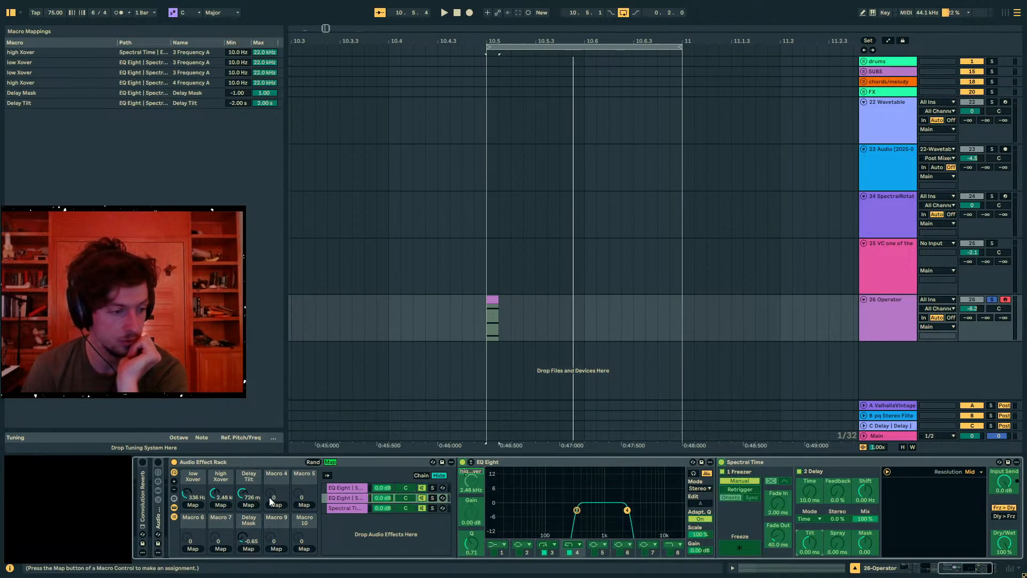
left_click(809, 542)
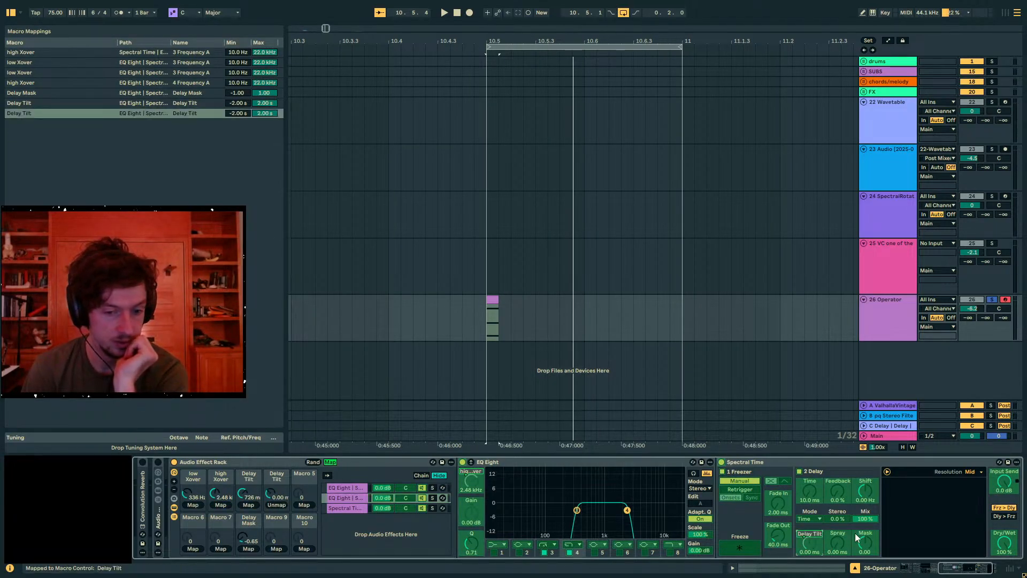
left_click(274, 549)
left_click(330, 462)
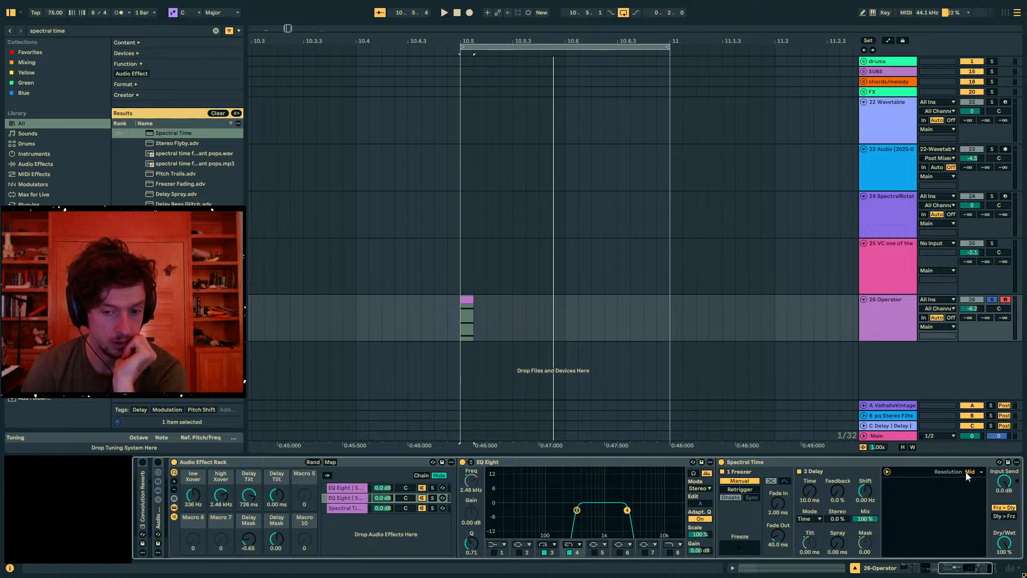
Move the third chain's Spectral Time behind its collapsed EQ Eight
left_click(347, 511)
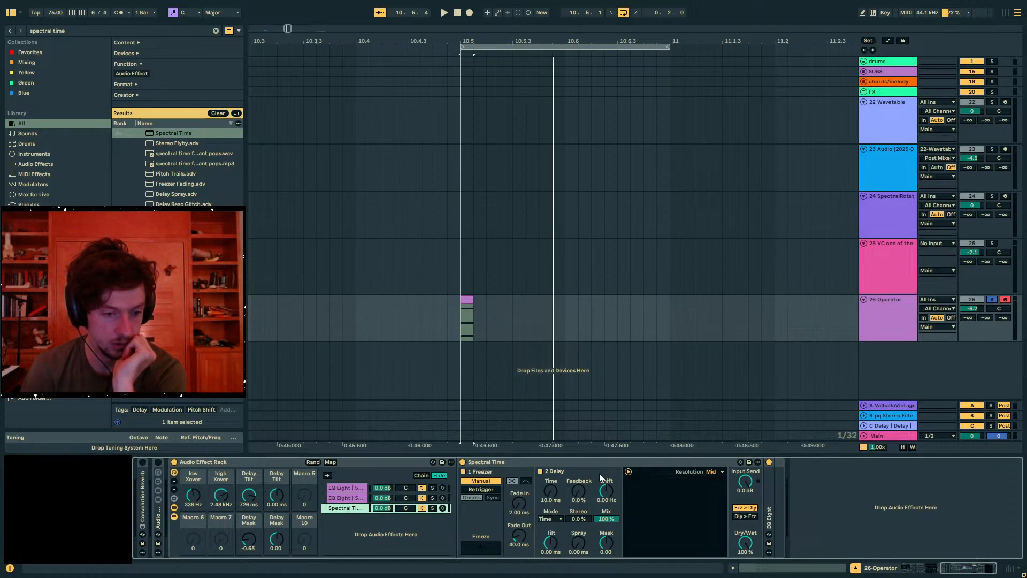
left_click(561, 469)
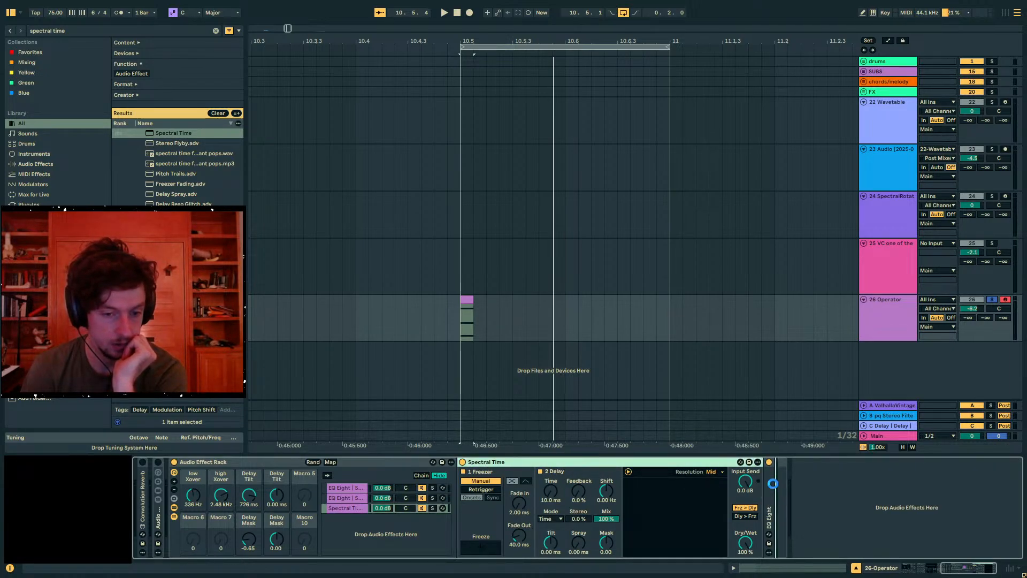
left_click_drag(774, 488, 692, 515)
Map the third chain's delay Tilt and Mask to Macros 5 and 10, and set its Spectral Time resolution to Ultra
left_click(330, 463)
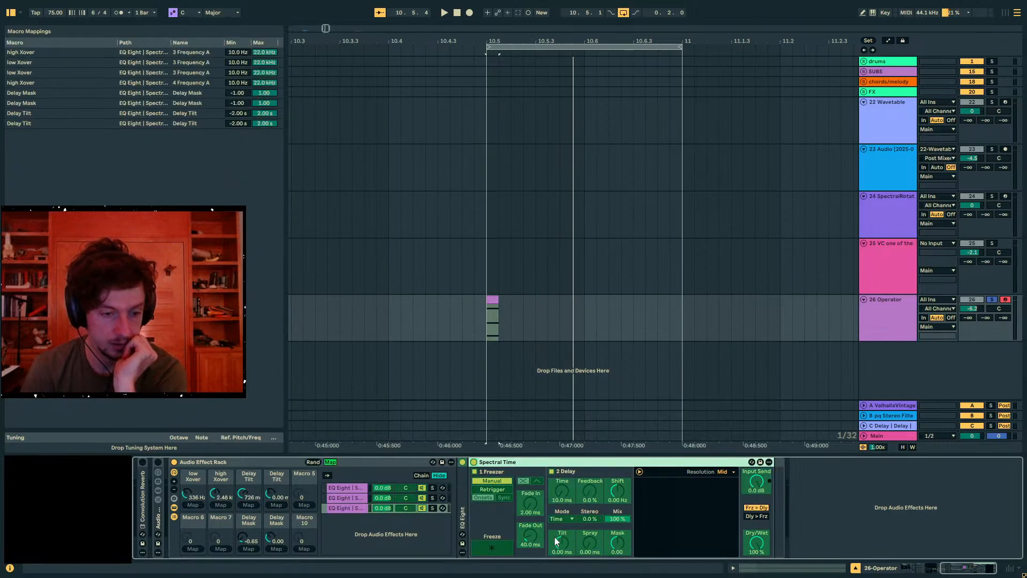
left_click(305, 506)
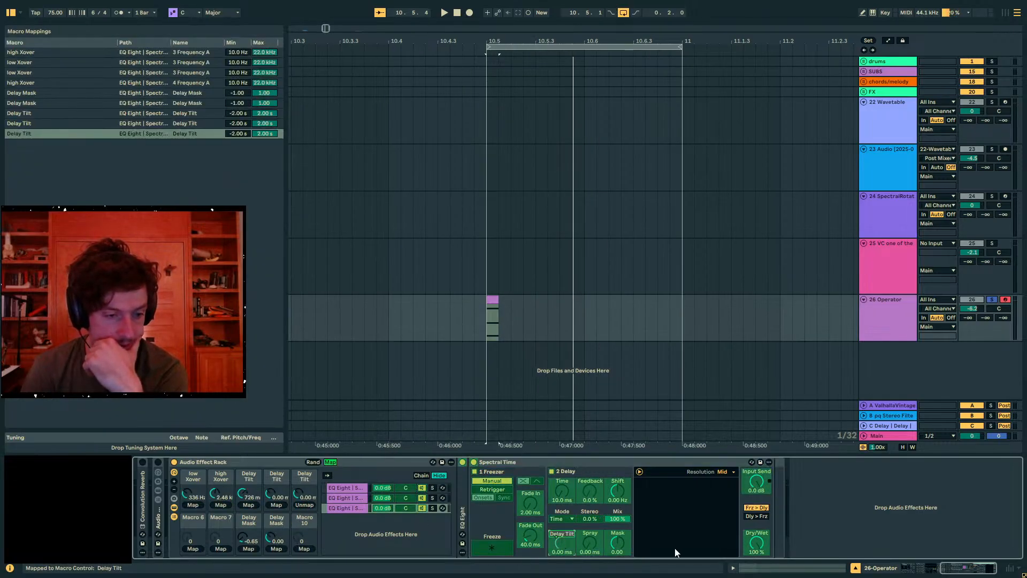
left_click(304, 549)
left_click(723, 472)
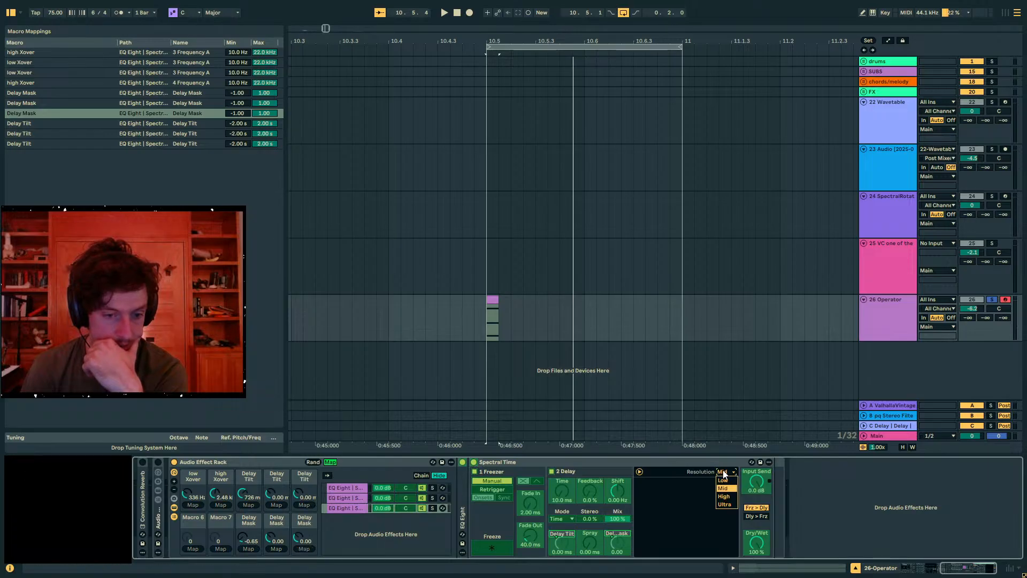
left_click(330, 462)
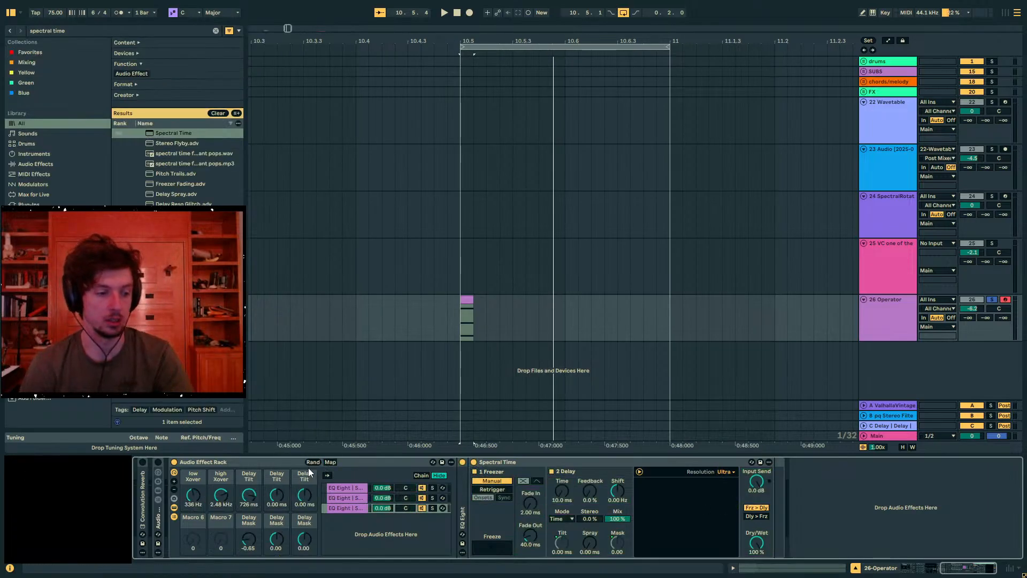
Set the three Delay Tilt macros to 27.9 ms, 501 ms and 968 ms, and the Delay Mask macros to -0.26, 0.64 and 0.51
mouse_move(249, 539)
left_mouse_down()
mouse_move(249, 518)
mouse_move(249, 527)
left_mouse_up()
key("space")
key("space")
key("space")
key("space")
left_click_drag(276, 496, 304, 462)
key("space")
key("space")
left_click_drag(278, 539, 305, 522)
Randomize the crossover rack's macros twice while the loop plays
key("space")
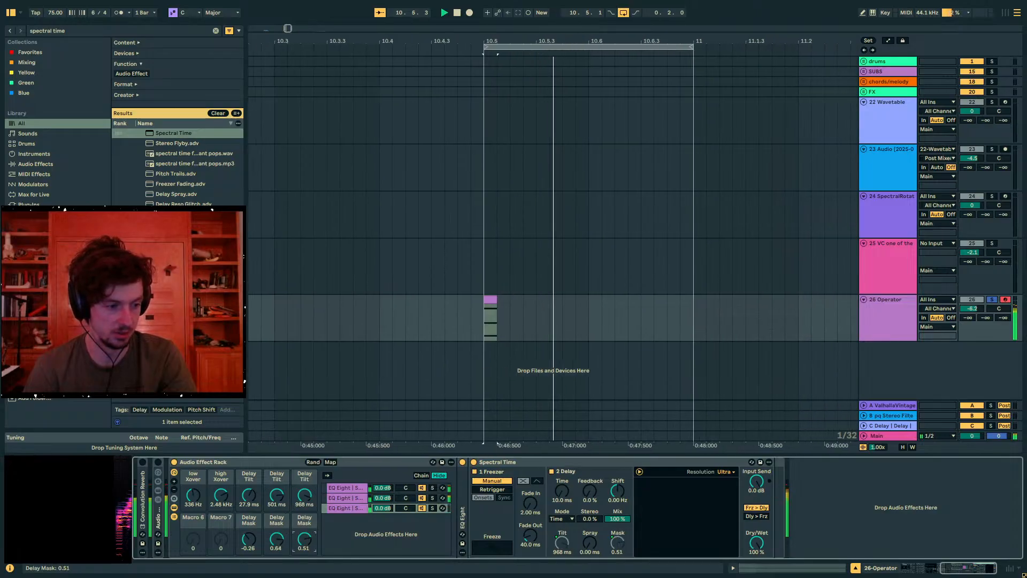
left_click(312, 461)
left_click(312, 461)
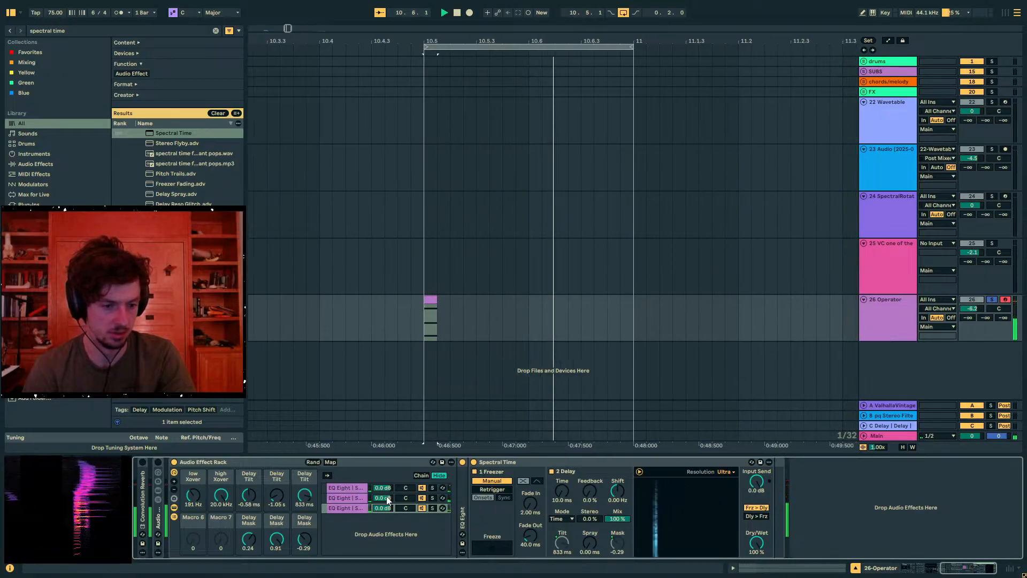
Randomize the crossover rack's macros, and set low Xover to 428 Hz and high Xover to 5.80 kHz during playback
key("space")
key("space")
left_click(316, 460)
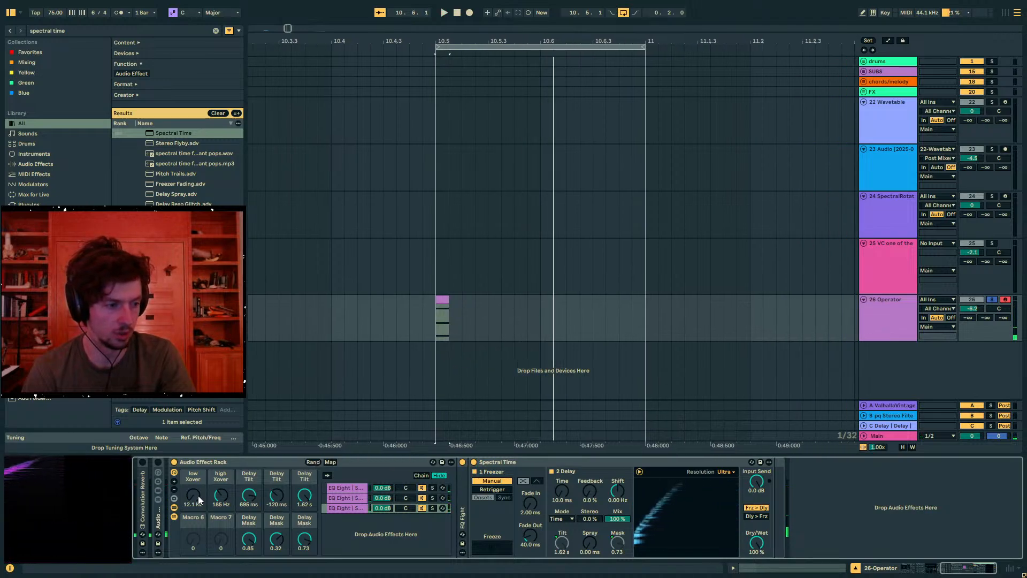
key("space")
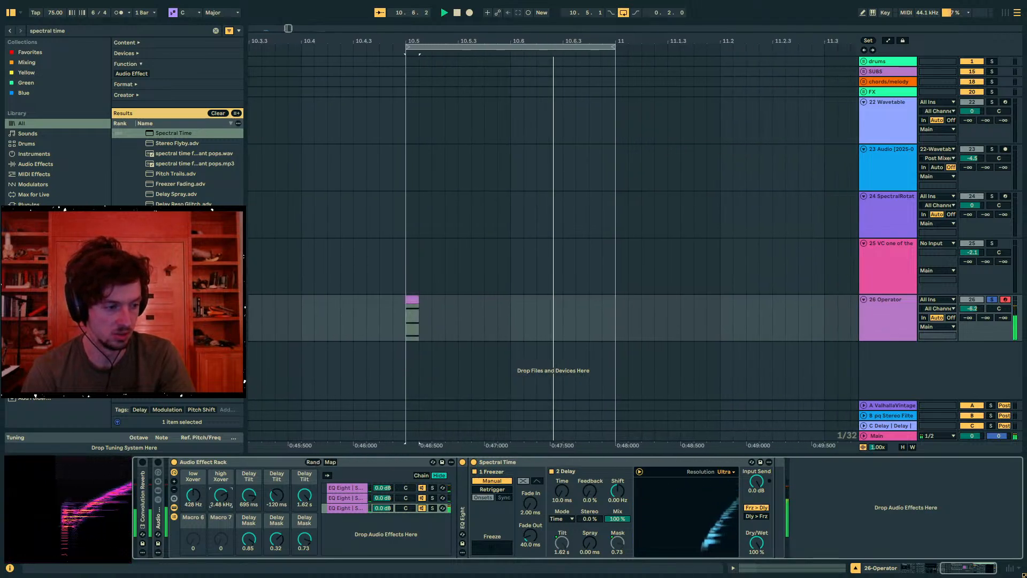
left_click_drag(227, 500, 227, 500)
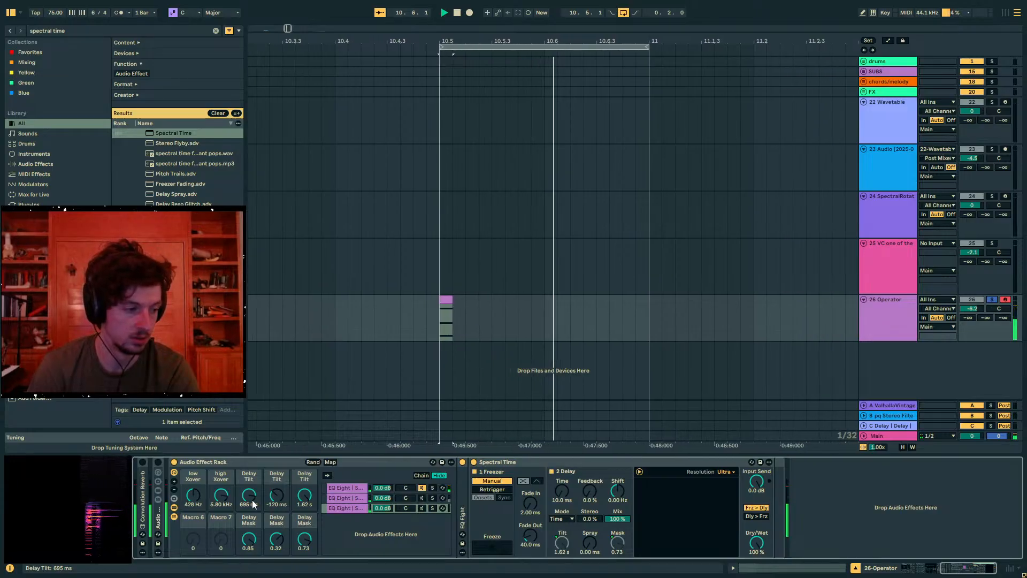
Set low Xover to 1.44 kHz, the first Delay Tilt macro to -2.00 s and the first Delay Mask to 0.59
left_click_drag(253, 503, 252, 522)
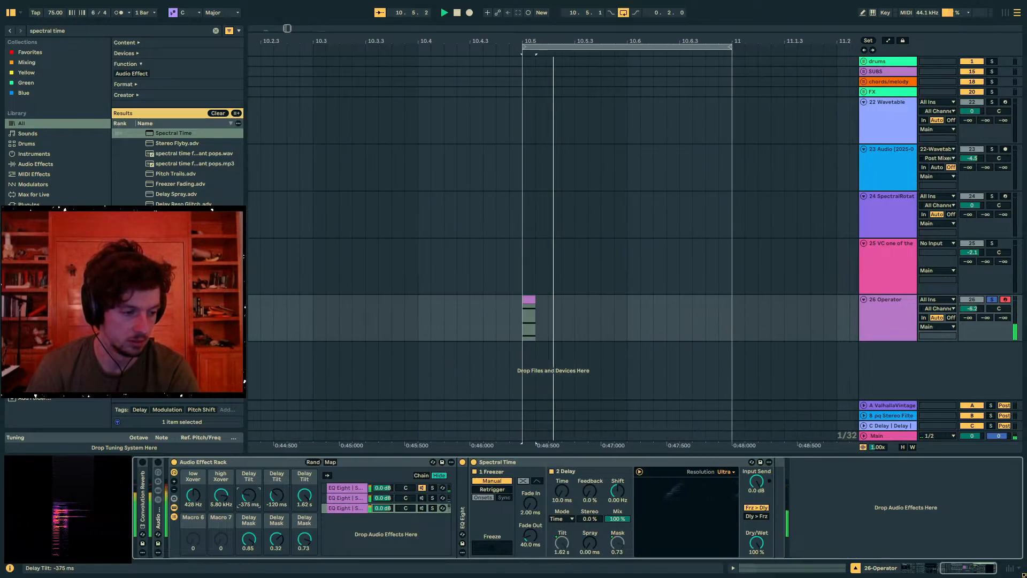
left_click_drag(195, 498, 195, 482)
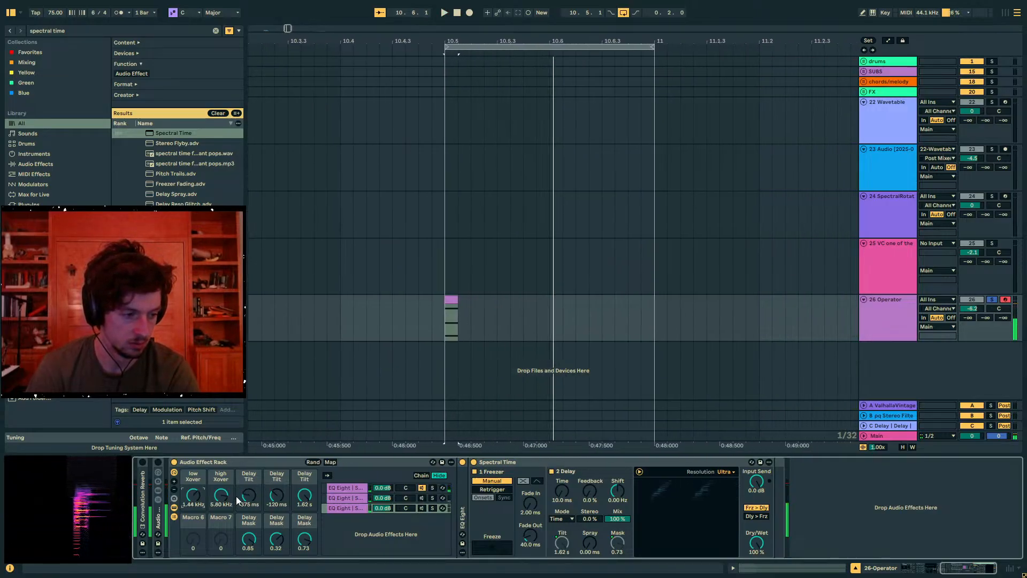
left_click_drag(249, 500, 249, 503)
left_click_drag(249, 541, 249, 551)
key("space")
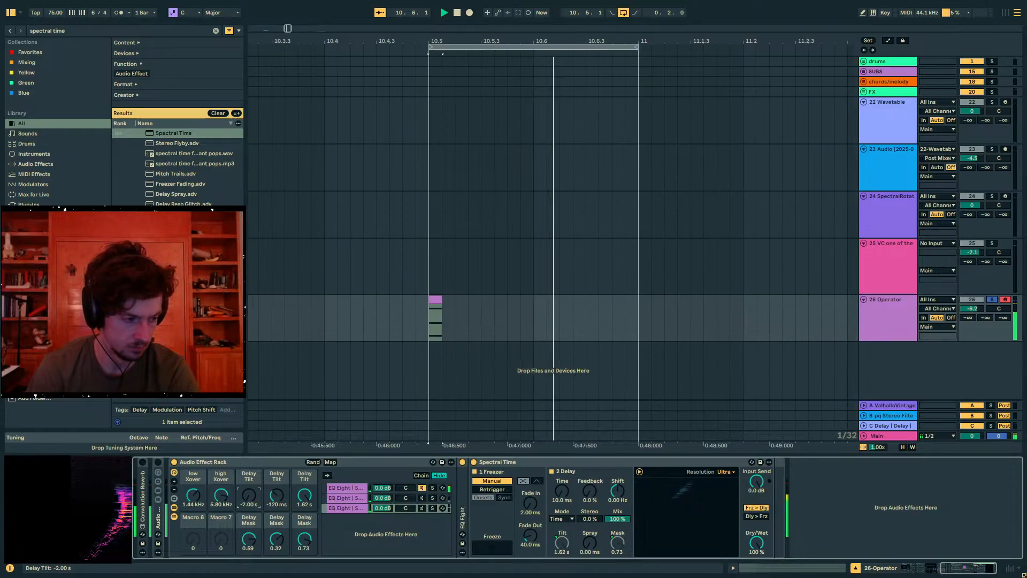
Activate the second chain, with its Delay Tilt macro at 2.00 s and low Xover at 514 Hz
left_click_drag(278, 497, 279, 466)
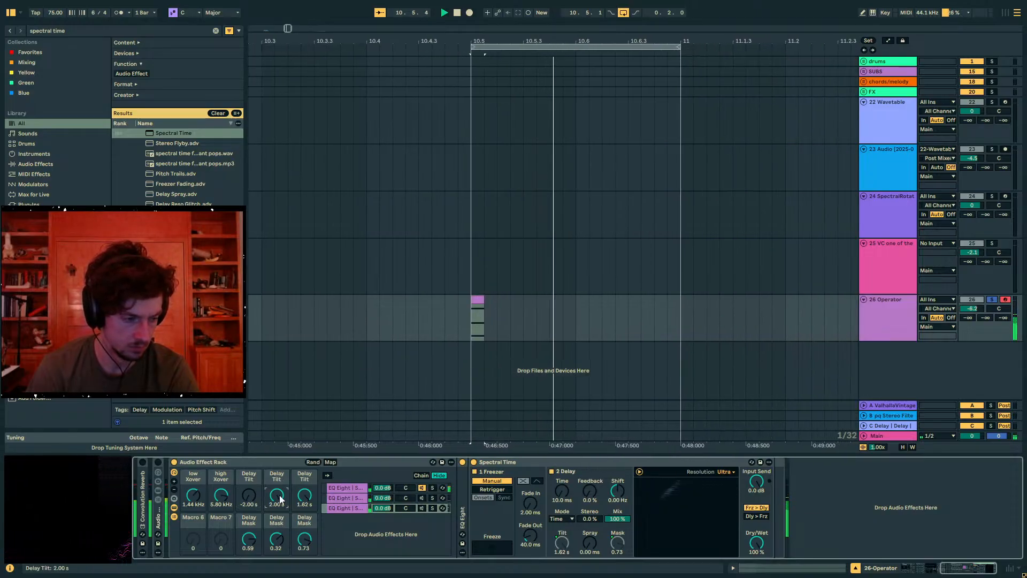
left_click(402, 498)
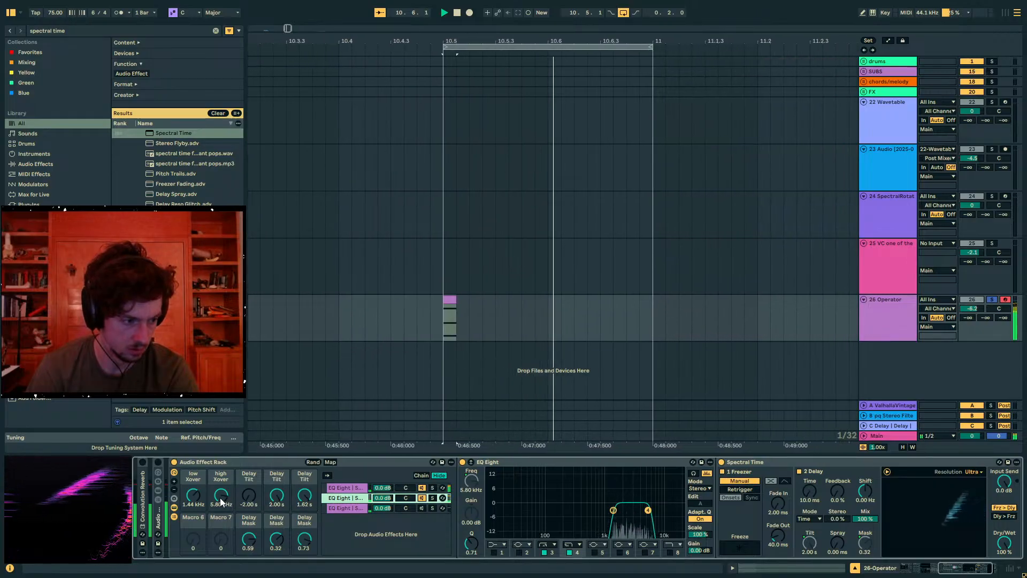
key("space")
left_click(277, 496)
left_click(346, 499)
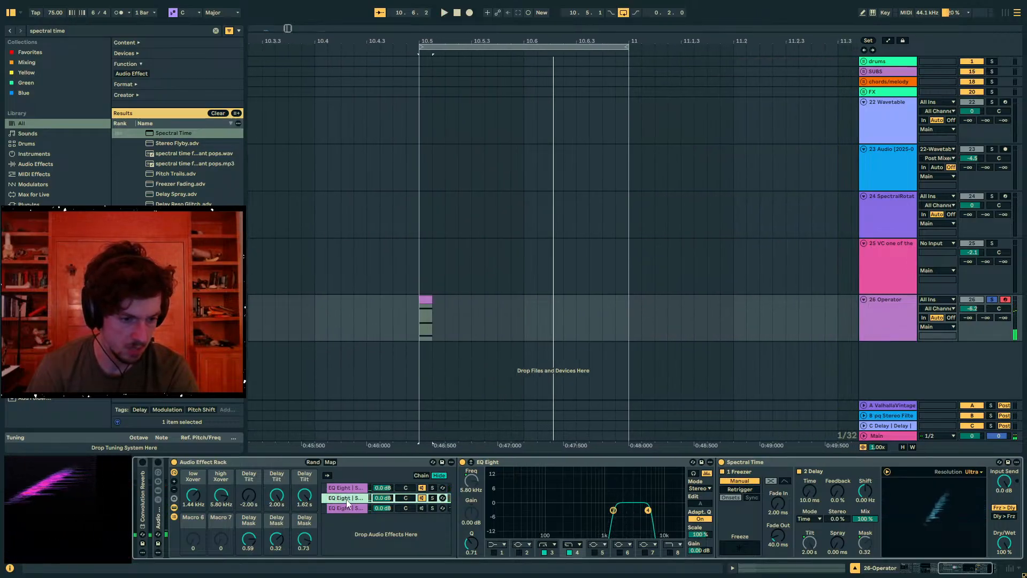
left_click(187, 498)
key("space")
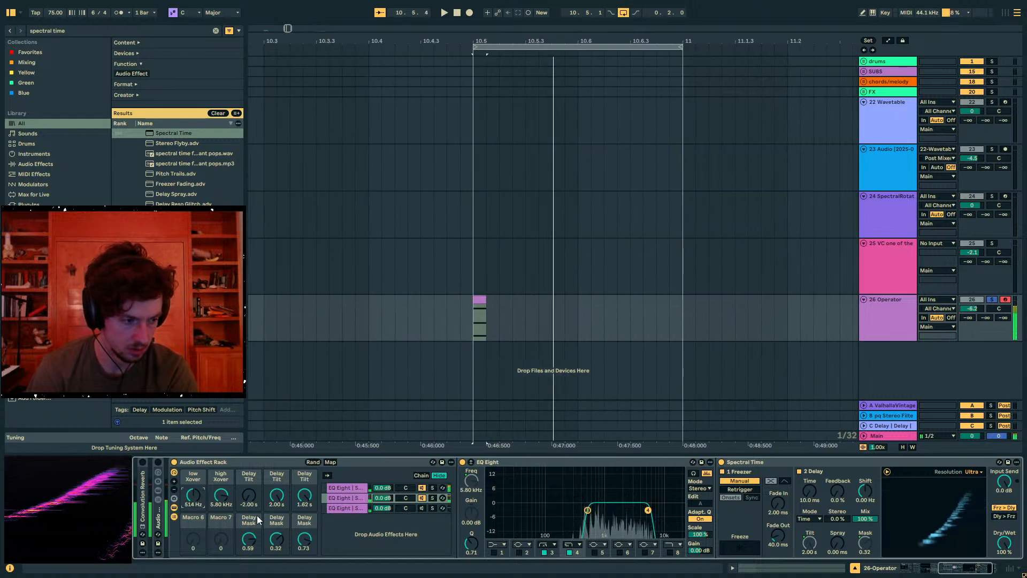
Set the second Delay Mask macro to -0.39 while auditioning the loop
left_click_drag(275, 541, 277, 567)
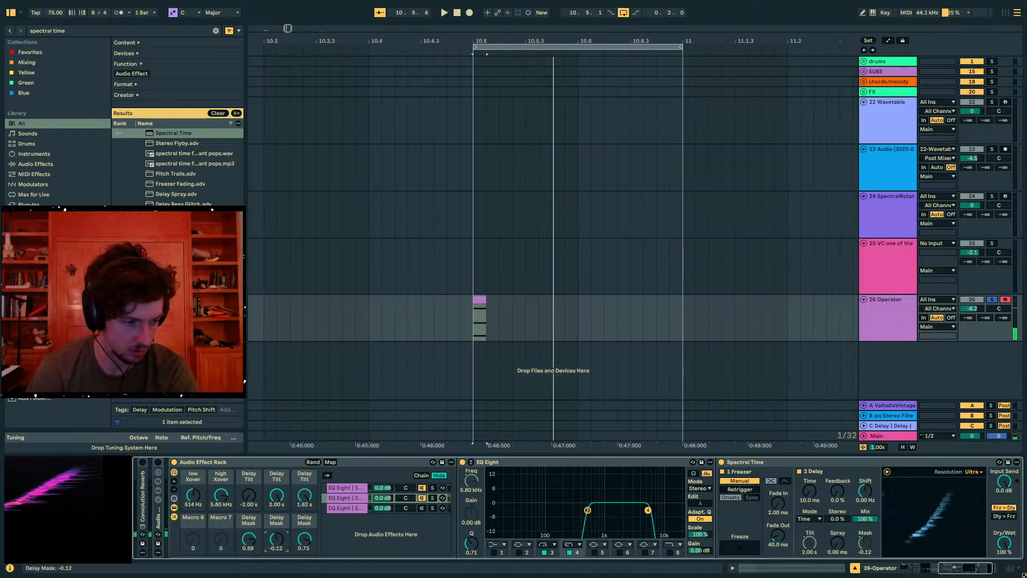
key("space")
key("space")
left_click(249, 498)
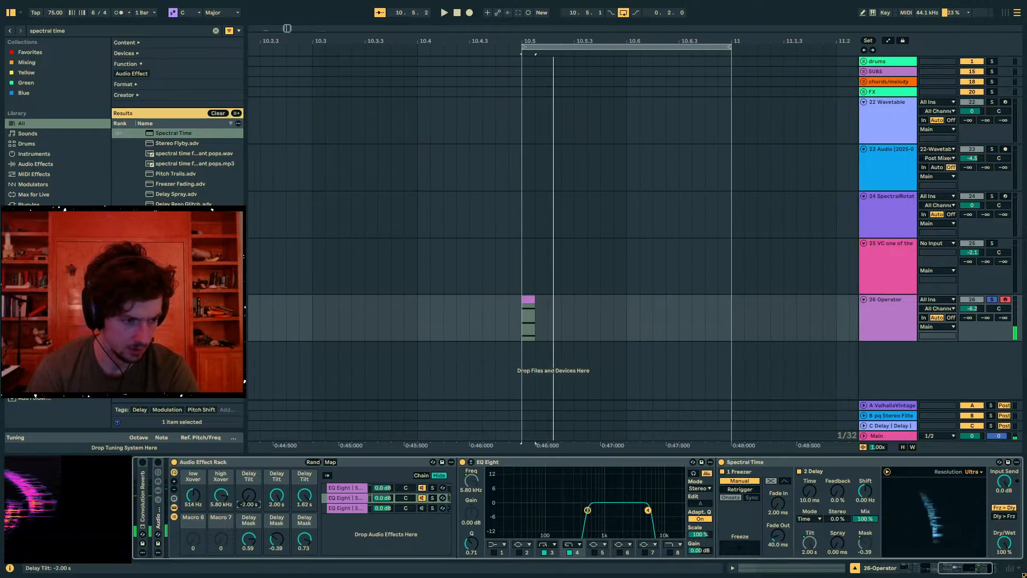
Activate the third chain with its Delay Tilt macro at 2.00 s and Delay Mask at -0.51, and audition the loop
left_click_drag(305, 497, 305, 481)
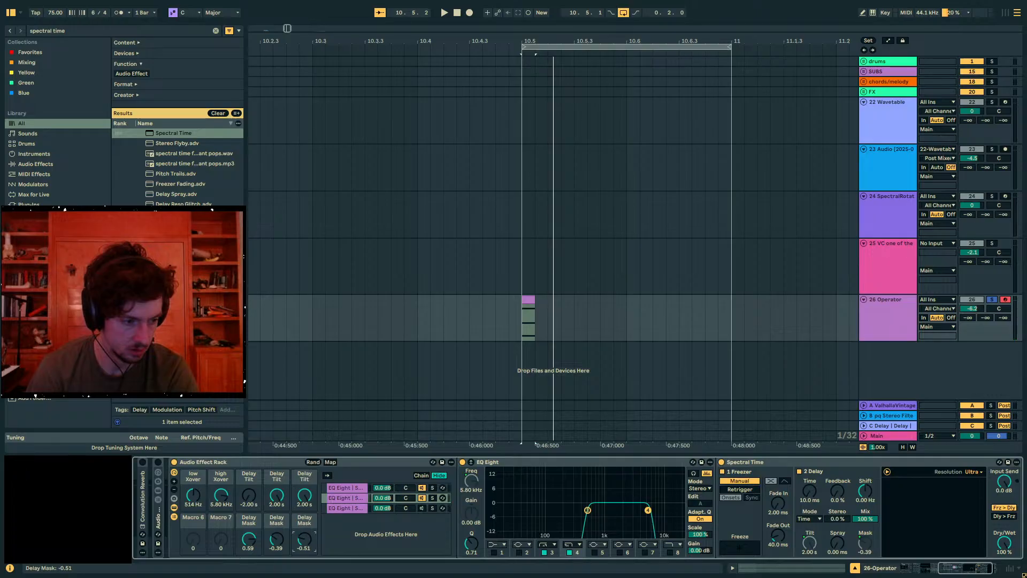
left_click(396, 507)
key("space")
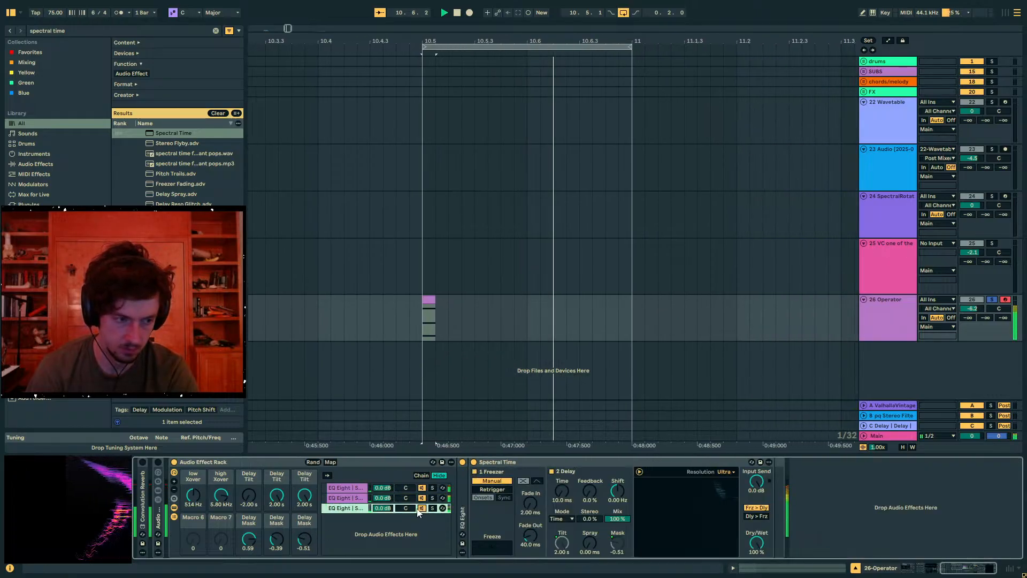
key("space")
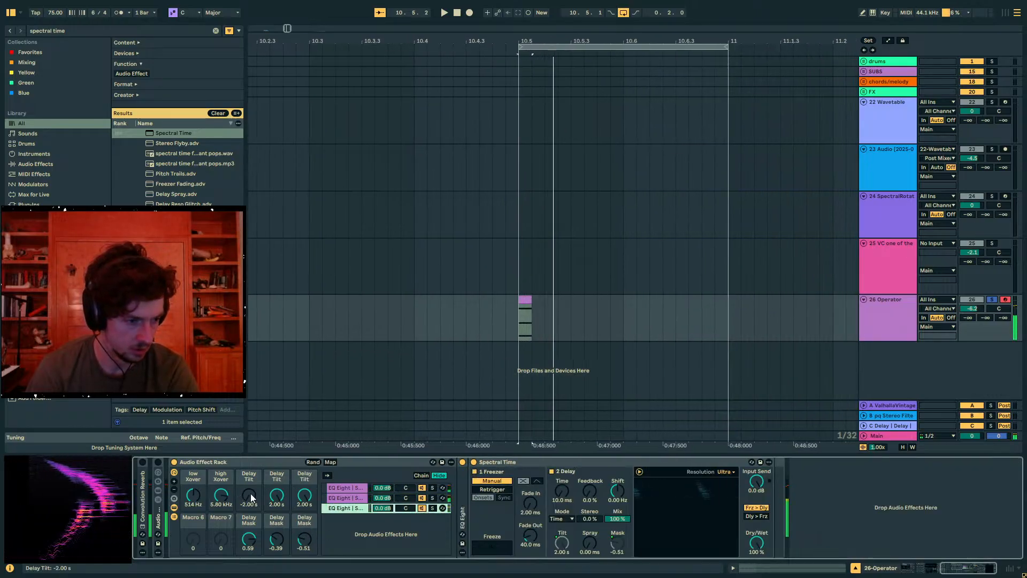
Unfold the third chain's EQ Eight and set the high Xover macro to 2.34 kHz while listening
double_click(461, 509)
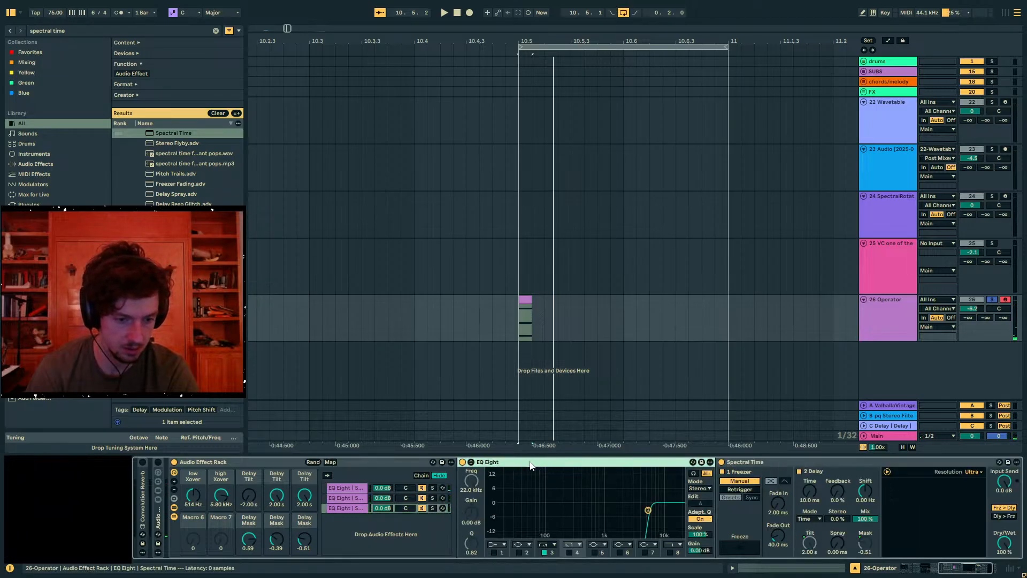
left_click_drag(230, 499, 212, 505)
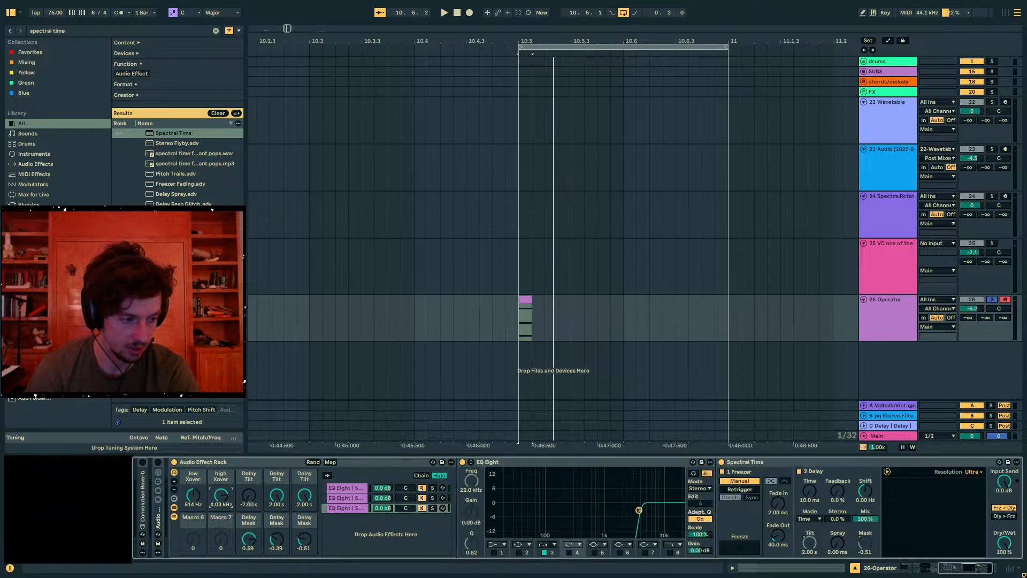
key("space")
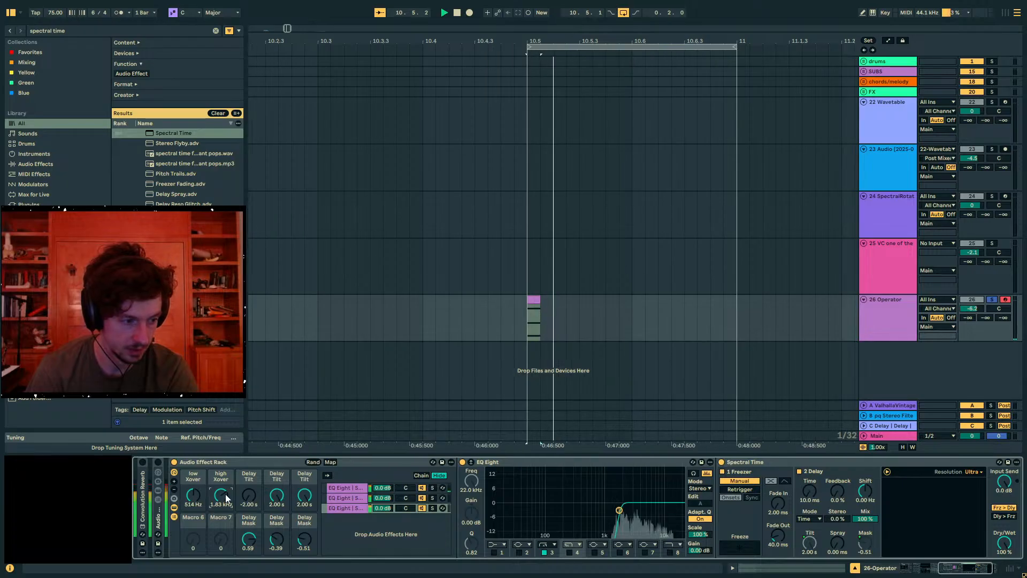
left_click_drag(226, 497, 225, 491)
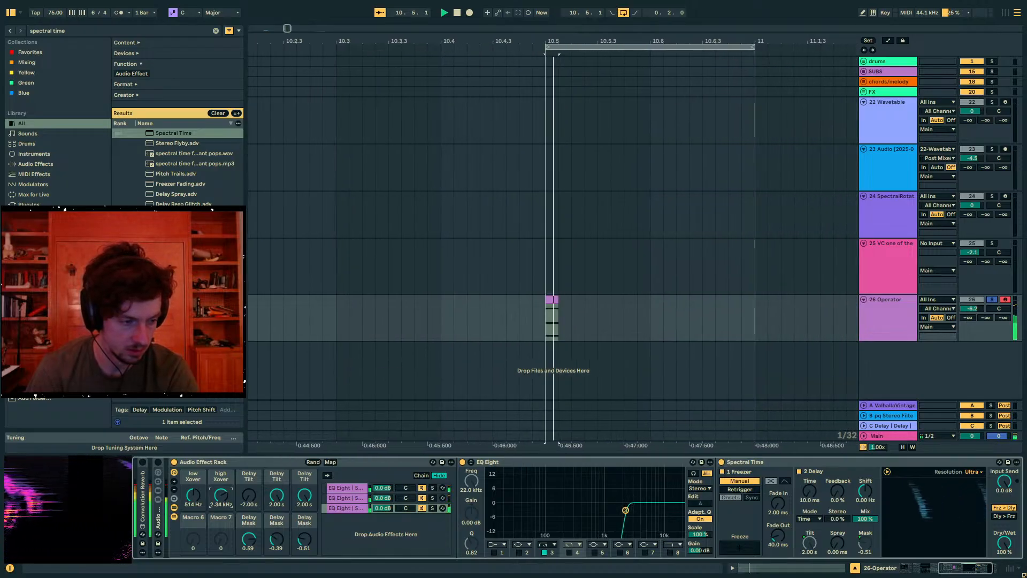
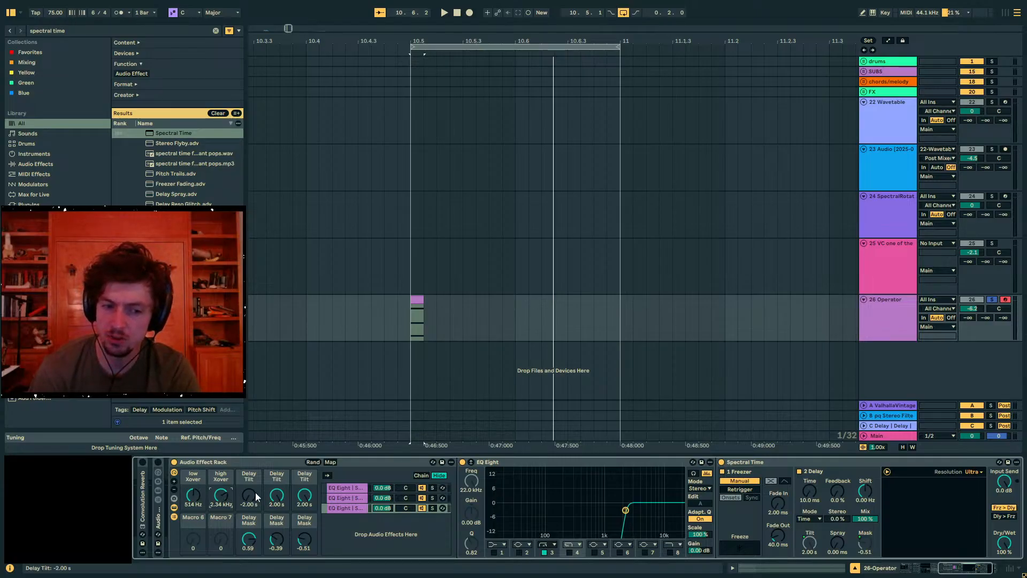
Play the Operator clip through the rack and collapse the third chain's EQ Eight and Spectral Time
left_click(418, 300)
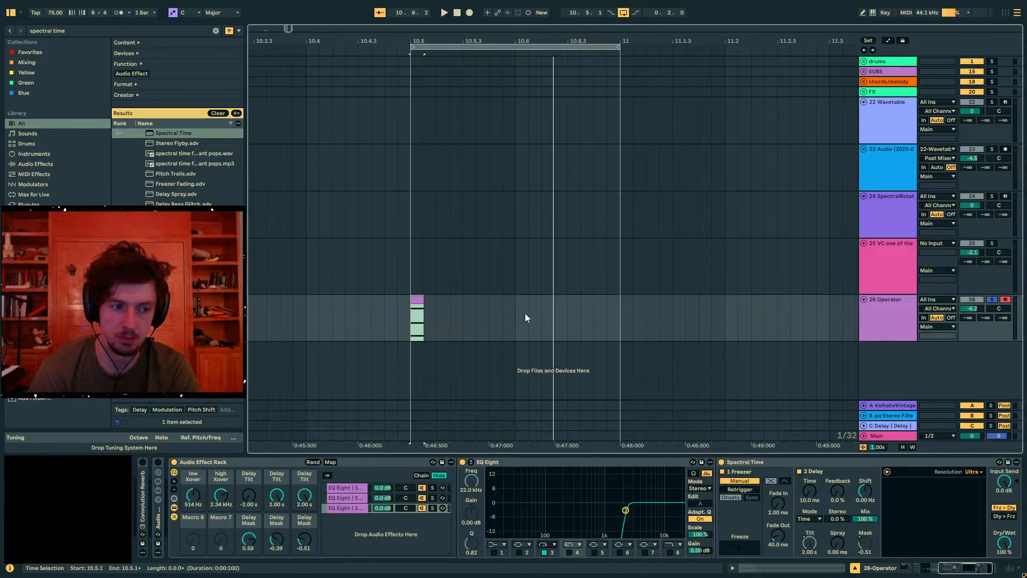
key("space")
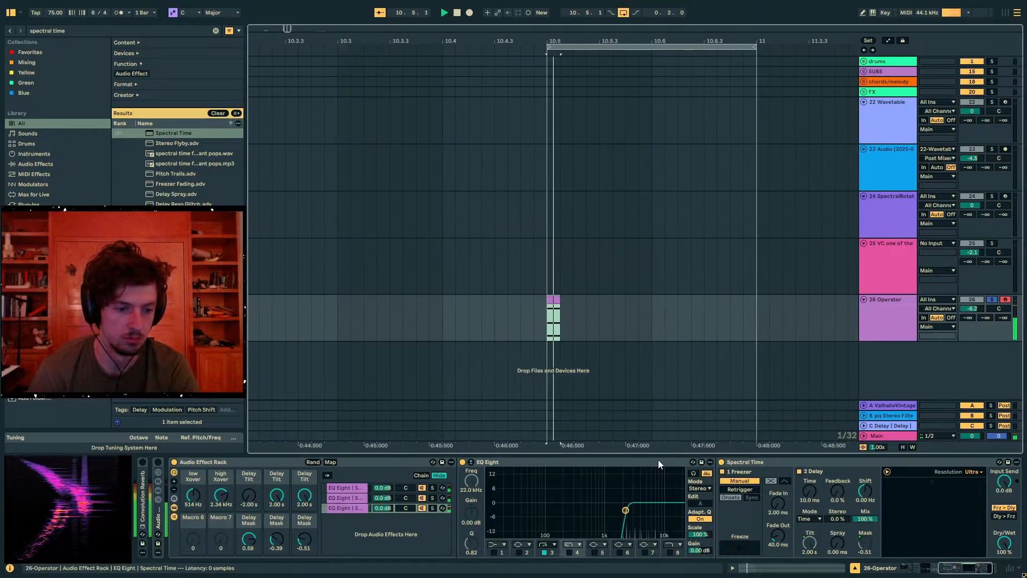
double_click(627, 460)
double_click(599, 462)
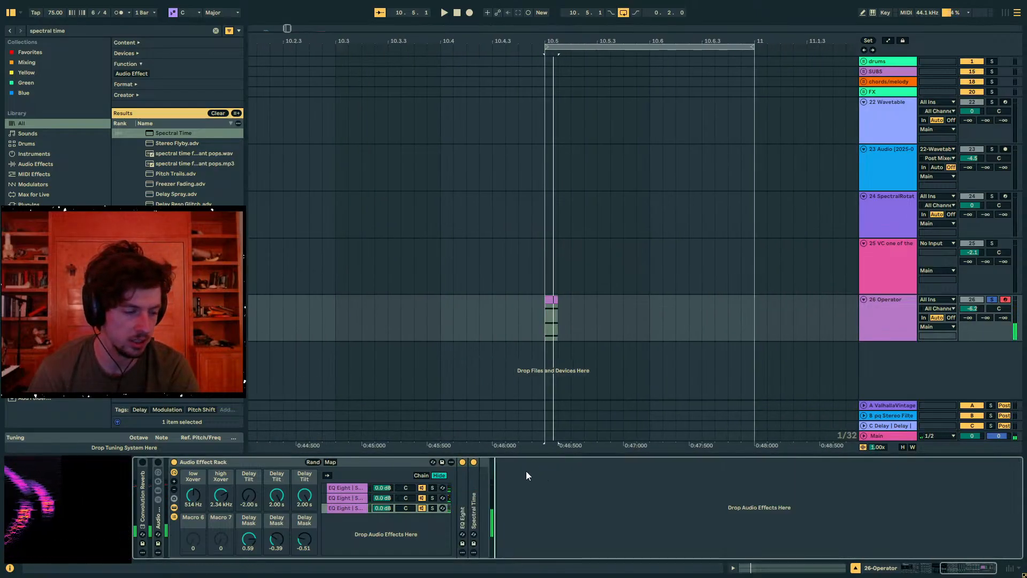
Clear the browser search and place the audio file "crabs in the sand 07-26-25" on a new track below Operator at 10.5
key("ctrl+f")
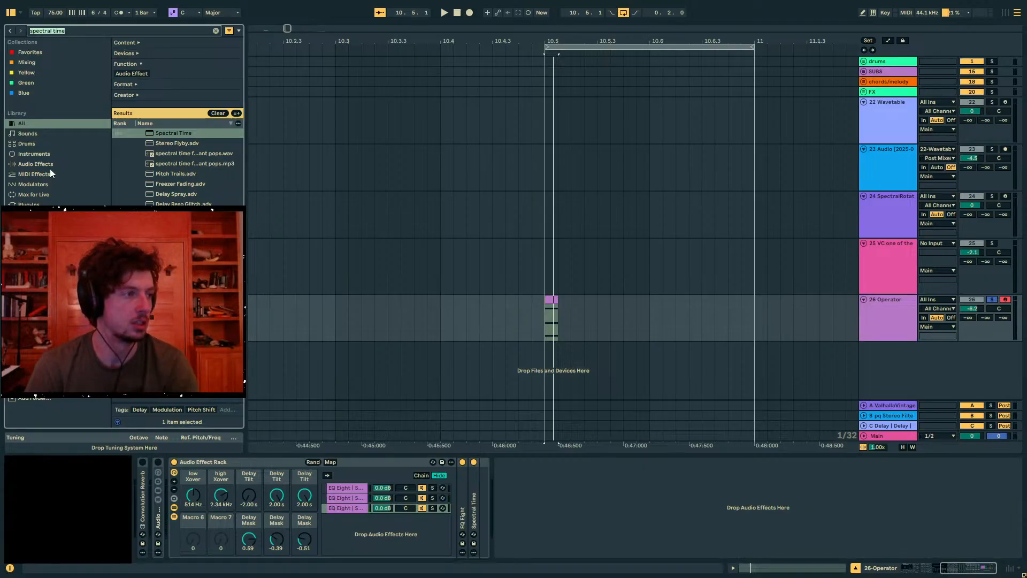
key("BackSpace")
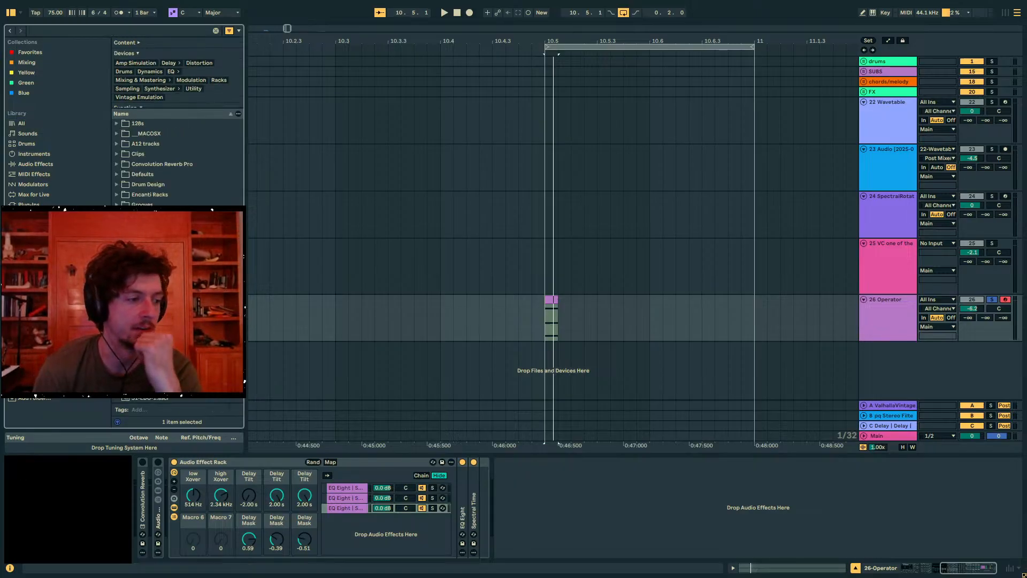
left_click(32, 346)
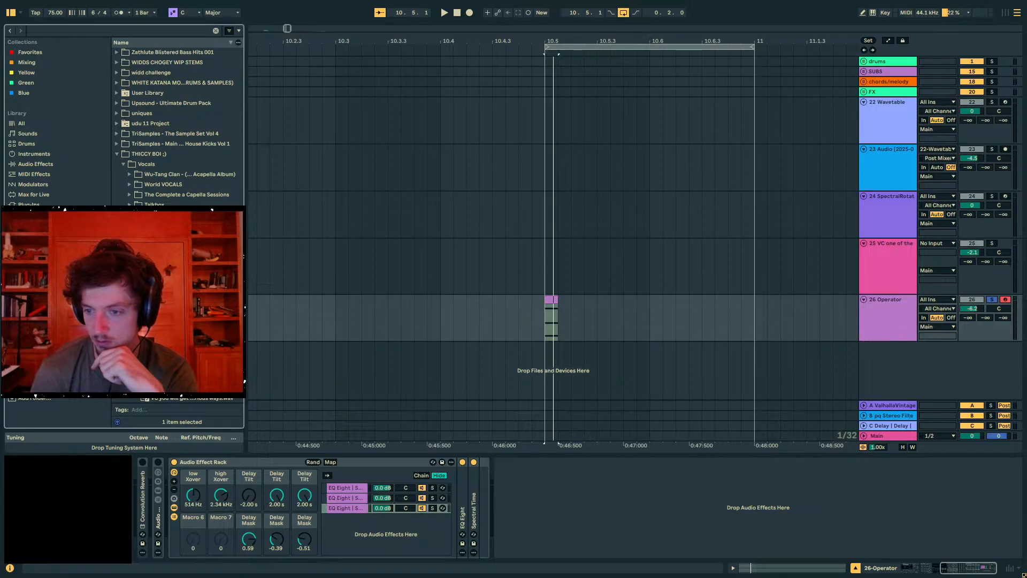
left_click_drag(1026, 350, 545, 368)
Move the Audio Effect Rack from the Operator track to the crabs in the sand track and solo that track
left_click(895, 305)
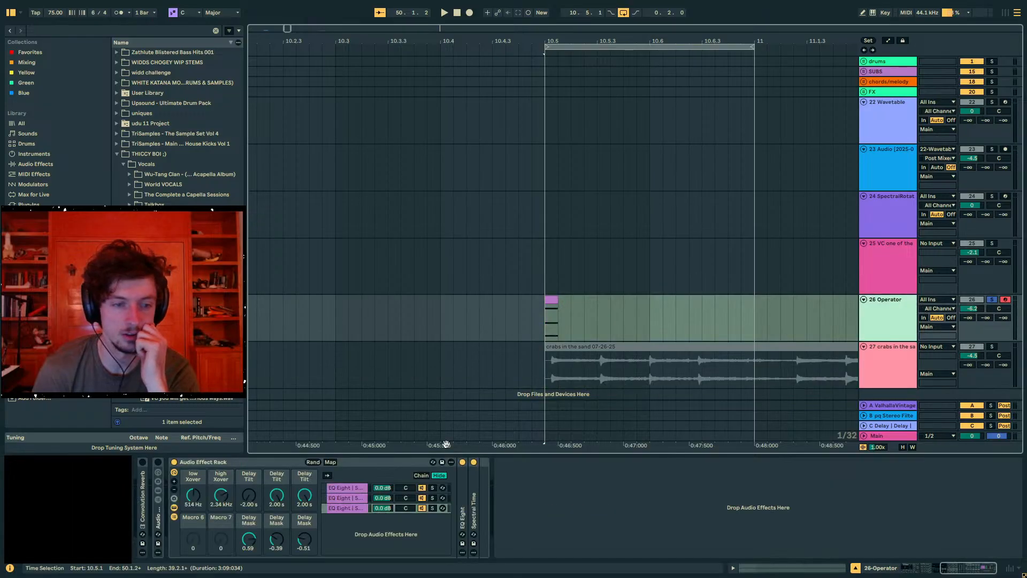
left_click_drag(209, 464, 974, 348)
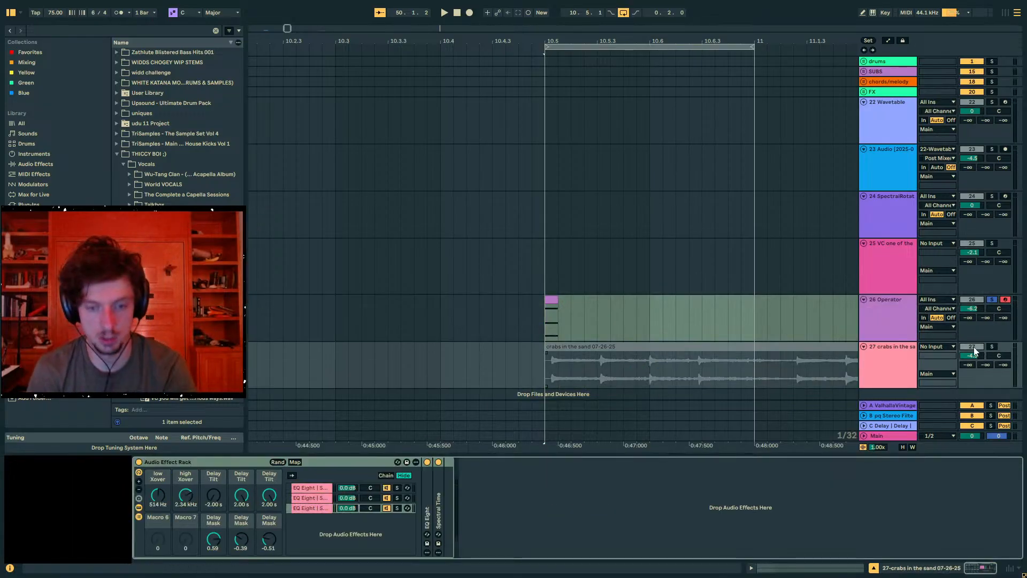
left_click_drag(630, 50, 427, 51)
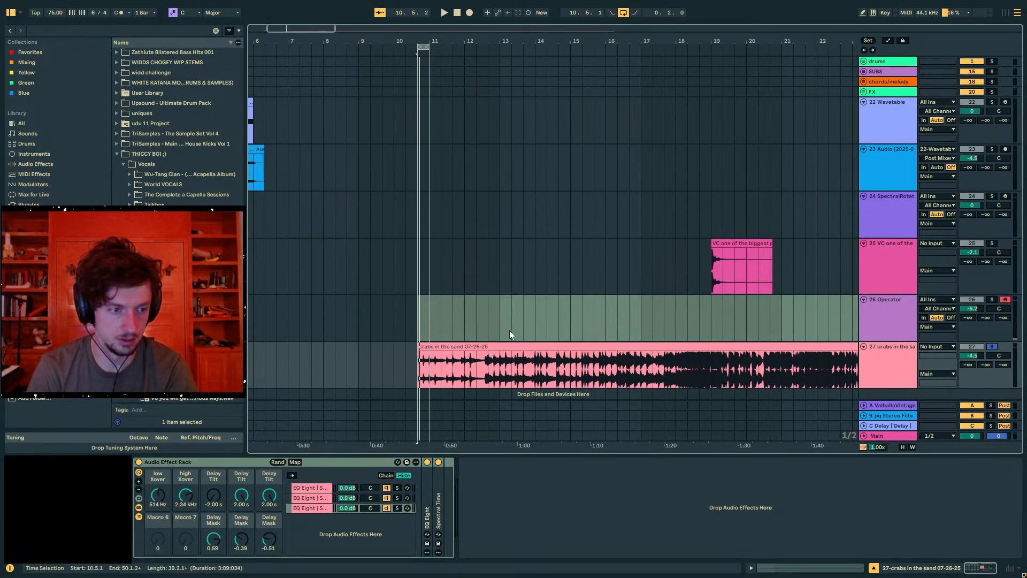
Loop the whole crabs in the sand clip and play it through the rack
left_click(461, 345)
key("space")
key("ctrl+l")
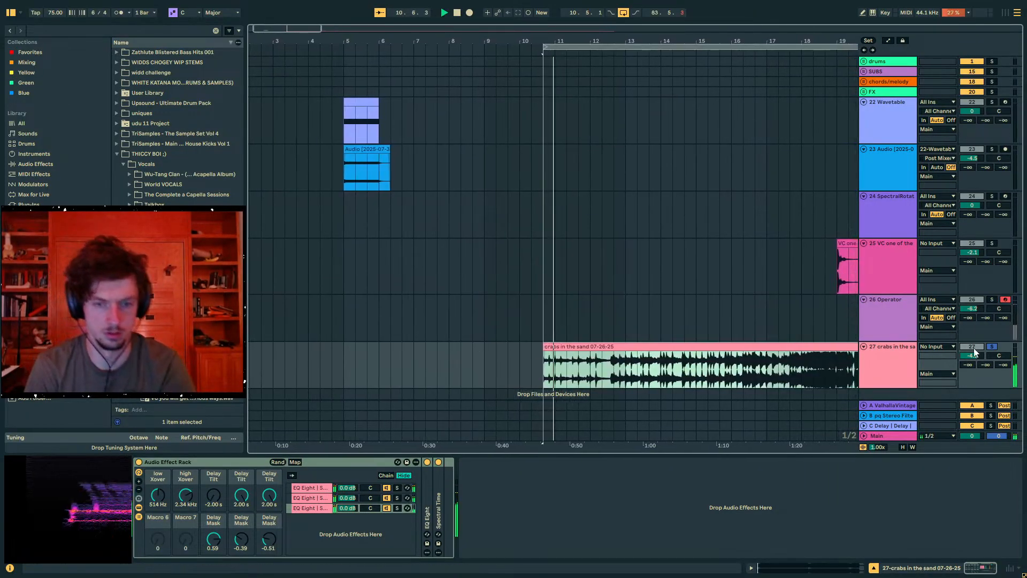
Turn off warping for the crabs in the sand clip and return to the track's devices
left_click(768, 568)
left_click(241, 463)
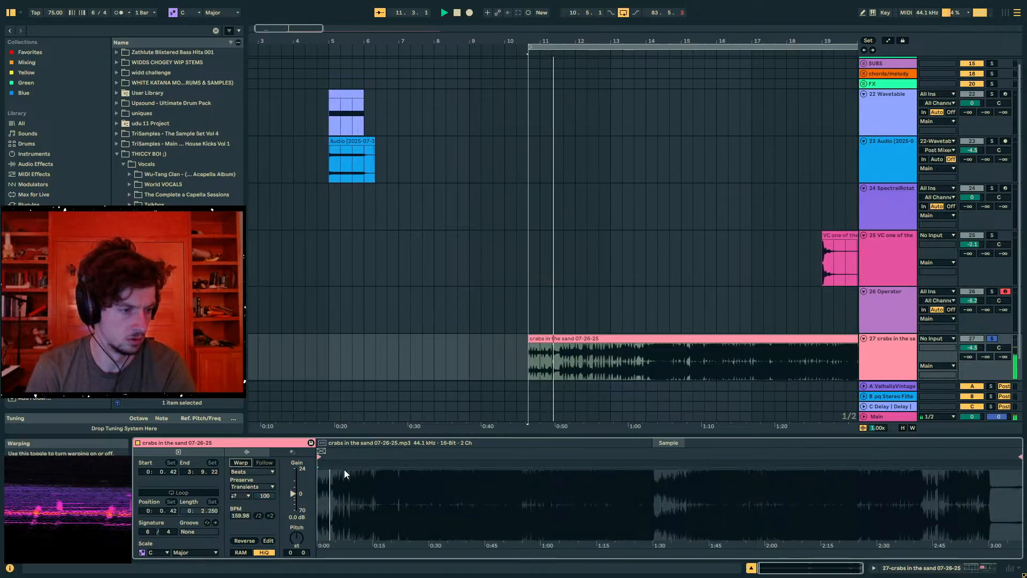
left_click(916, 568)
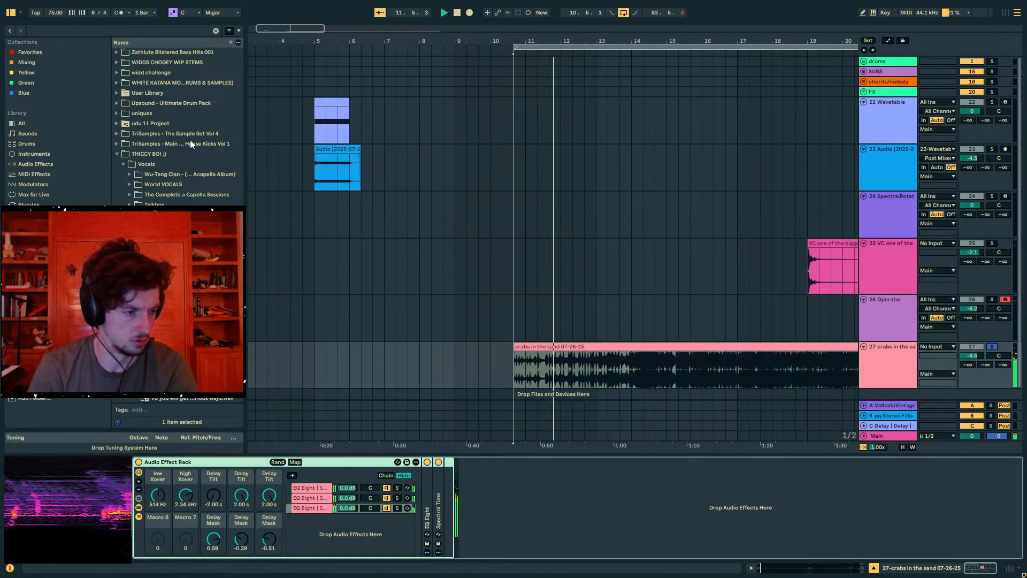
Review the rack's macro mappings, and set the second Delay Mask macro to -0.86 and the third to 1.00
left_click(60, 30)
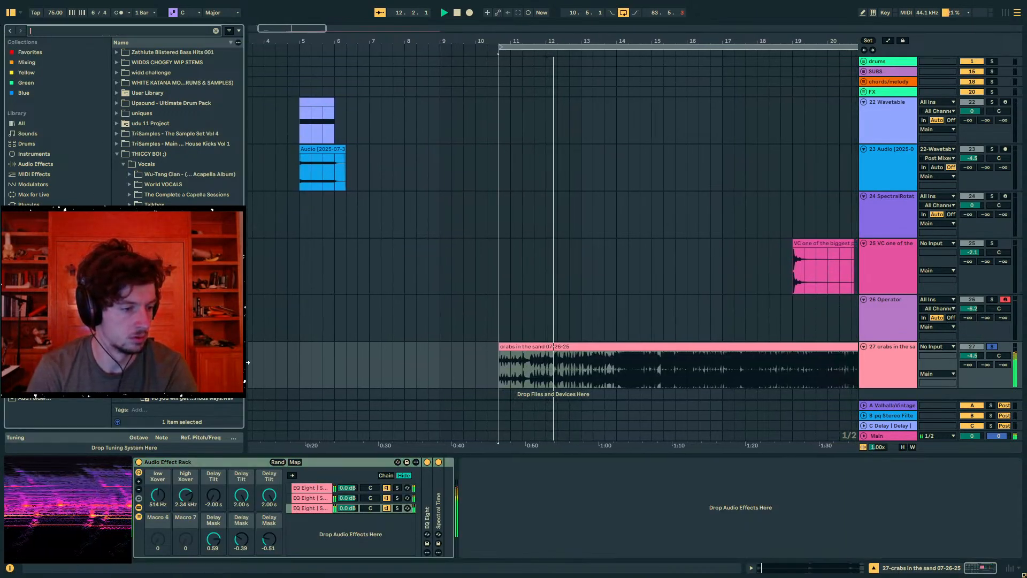
left_click(294, 462)
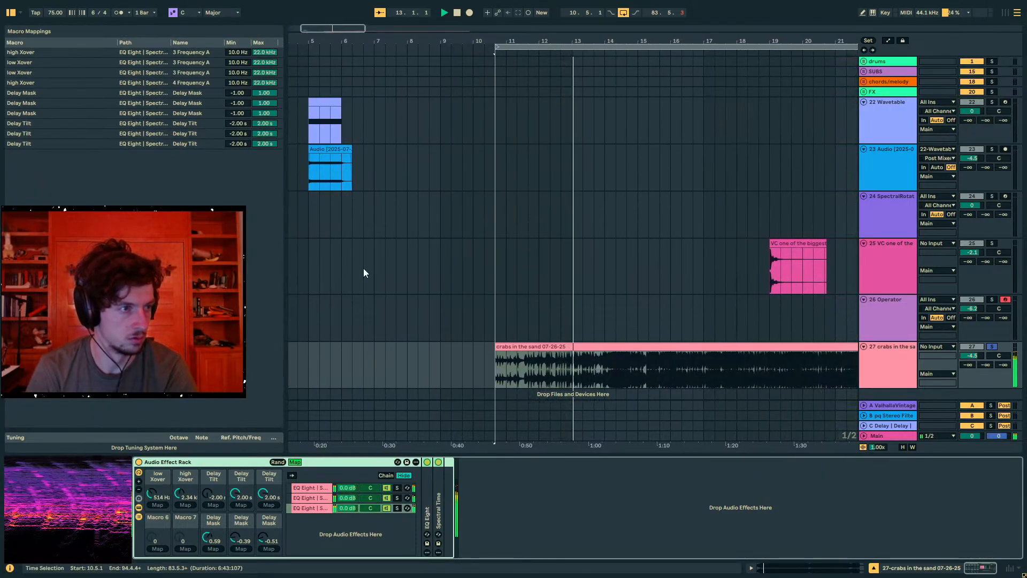
left_click_drag(236, 531, 261, 501)
left_click(235, 537)
left_click_drag(236, 536, 235, 573)
left_click(295, 462)
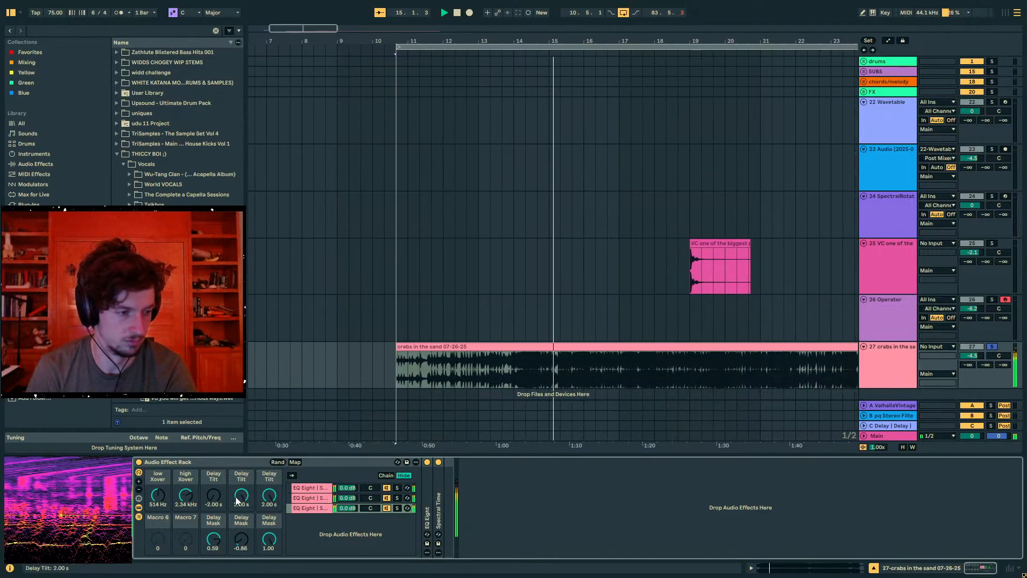
Set the rack's three Delay Tilt macros to -347 ms, 347 ms and 968 ms
left_click(236, 503)
double_click(219, 496)
double_click(246, 496)
double_click(274, 495)
key("ctrl+z")
key("ctrl+z")
key("ctrl+z")
left_click_drag(272, 497, 214, 474)
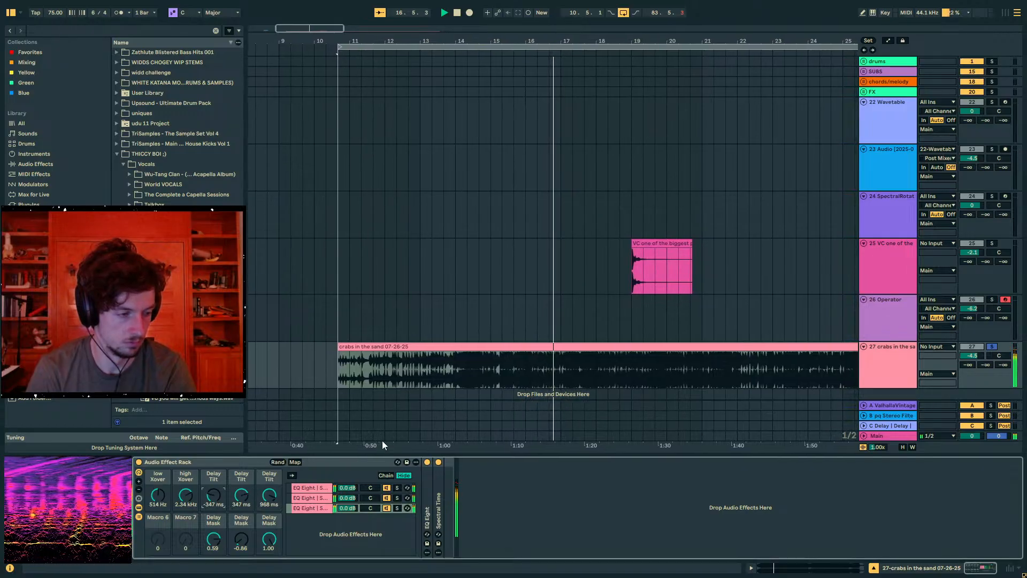
Play the crabs in the sand clip from several positions to hear the adjusted rack, and return to its start
left_click(410, 347)
key("space")
left_click(584, 373)
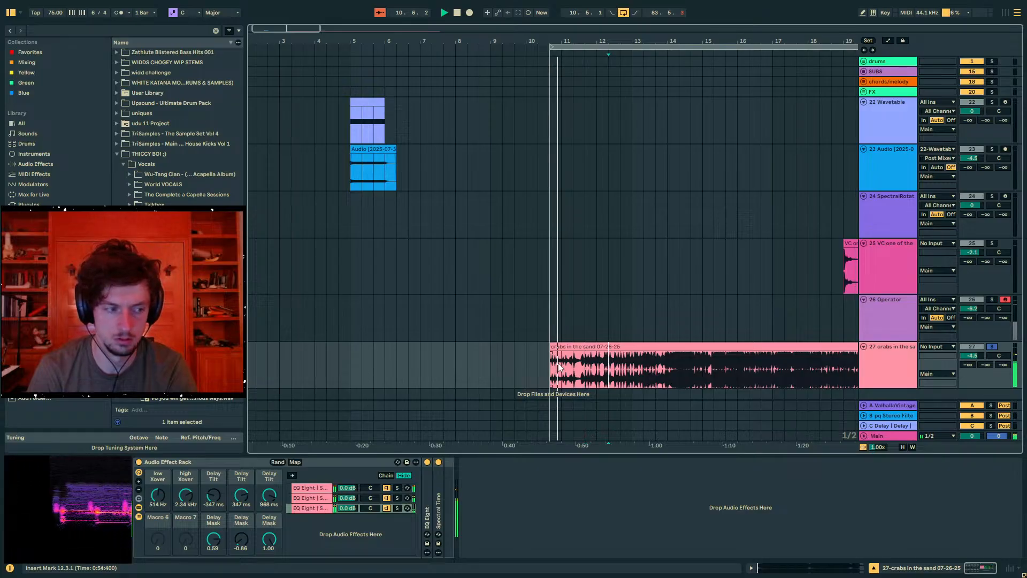
left_click(705, 374)
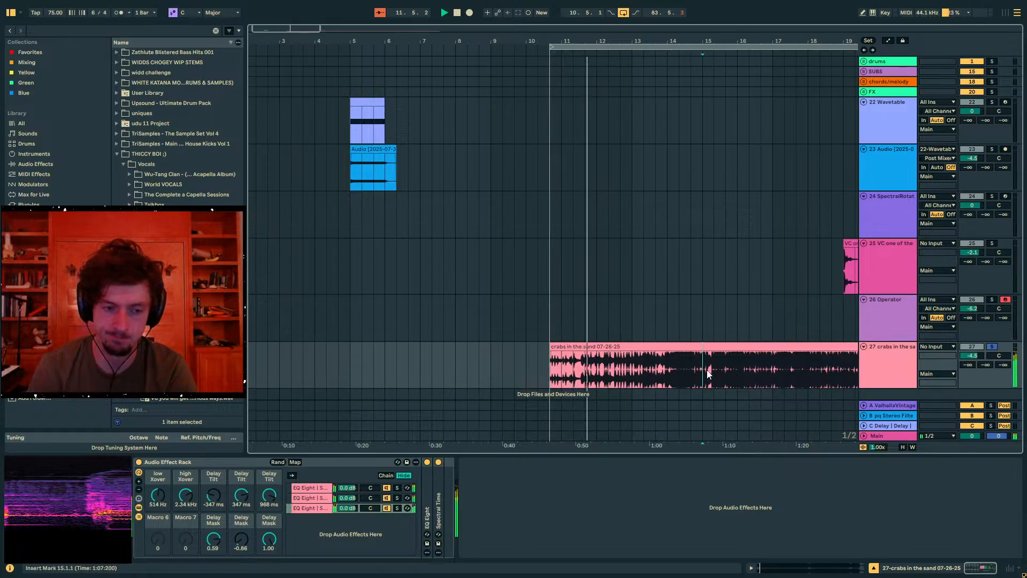
left_click(724, 365)
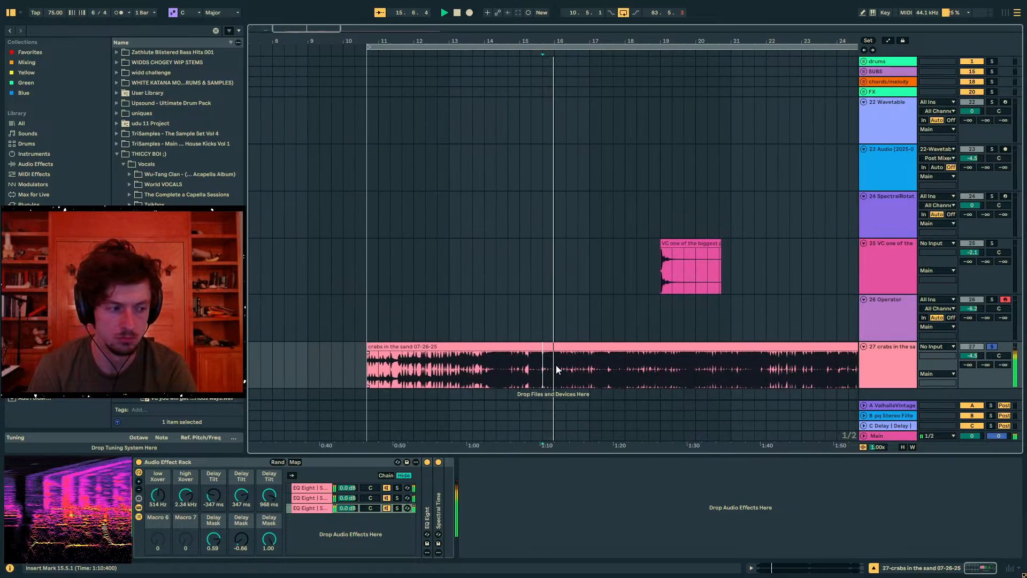
key("space")
left_click(582, 347)
left_click_drag(373, 42, 542, 21)
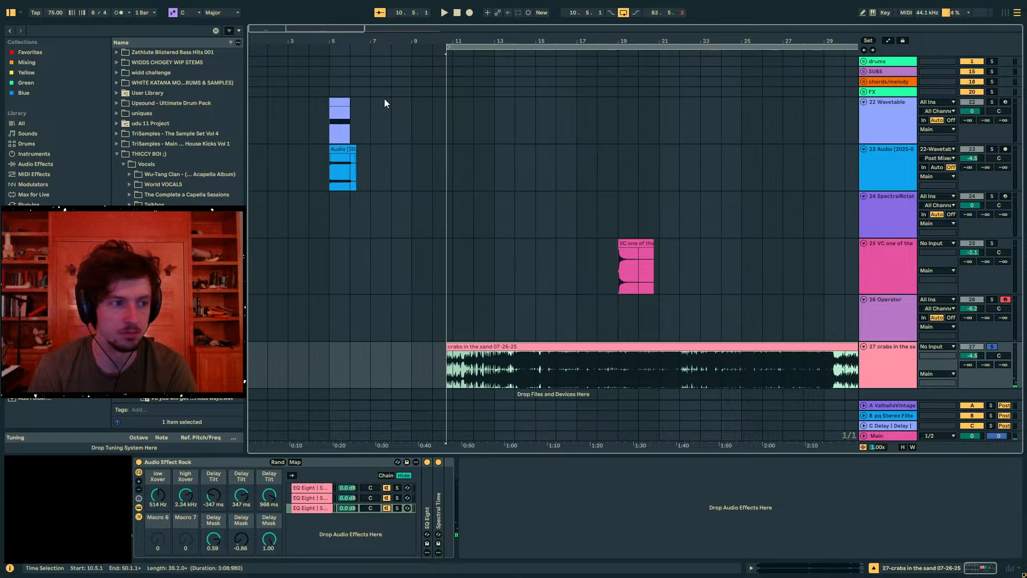
Review the devices on the crabs in the sand, SpectralRotator, Wavetable and Operator tracks, expanding the Operator track's Audio Effect Rack
scroll(465, 299, "down", 1)
left_click(465, 305)
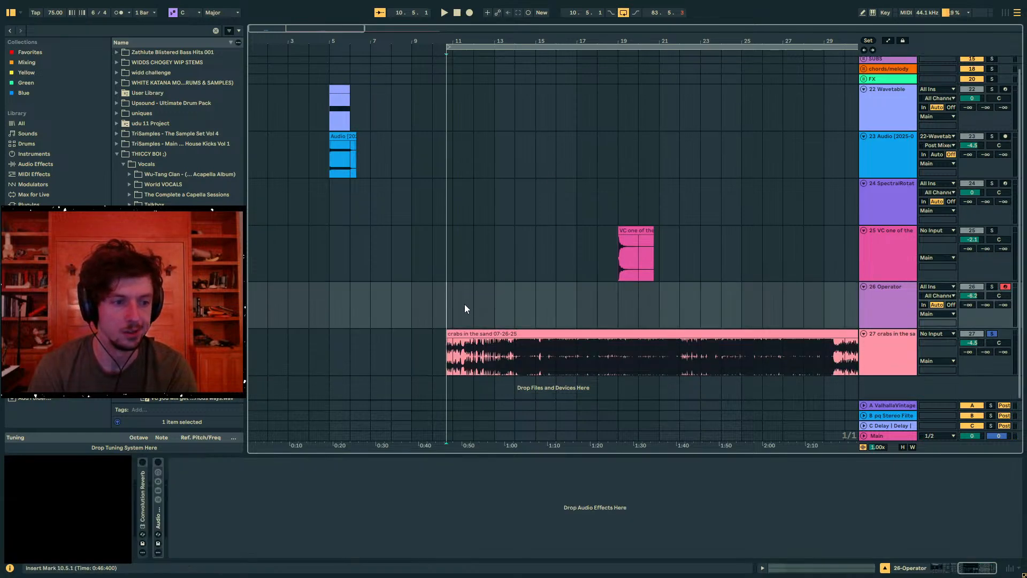
left_click(460, 345)
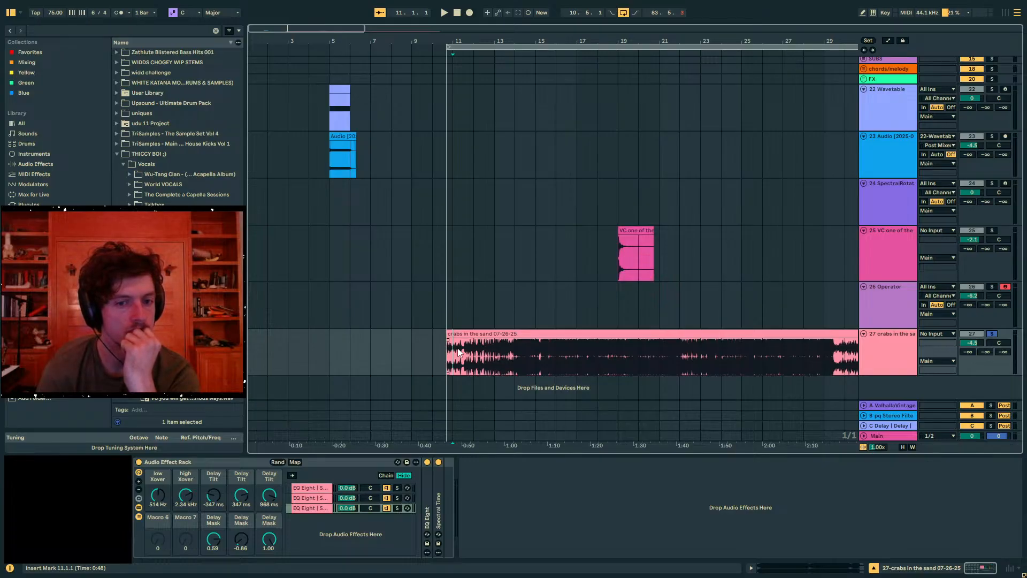
left_click(864, 199)
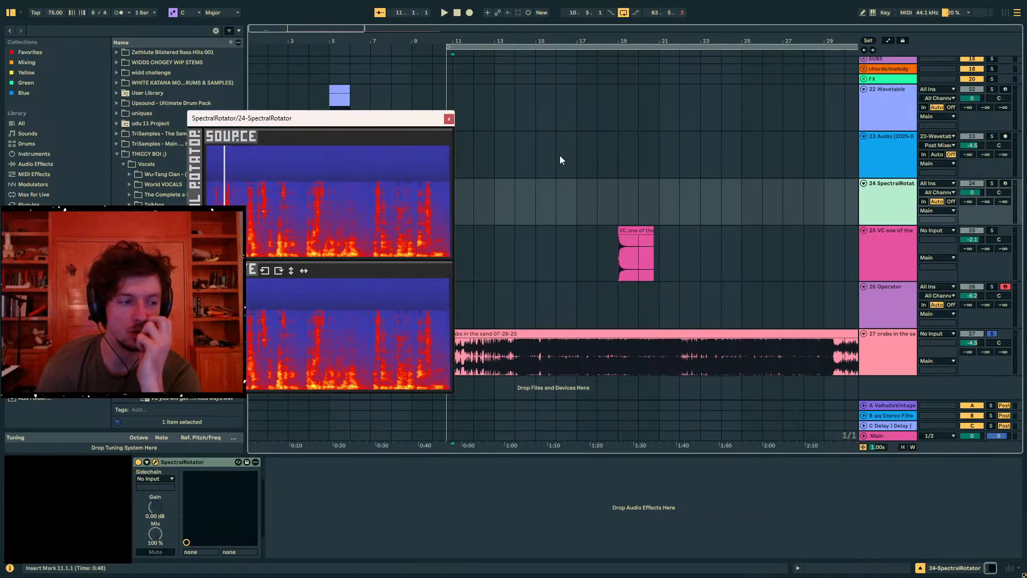
left_click(448, 118)
left_click(522, 156)
left_click(494, 114)
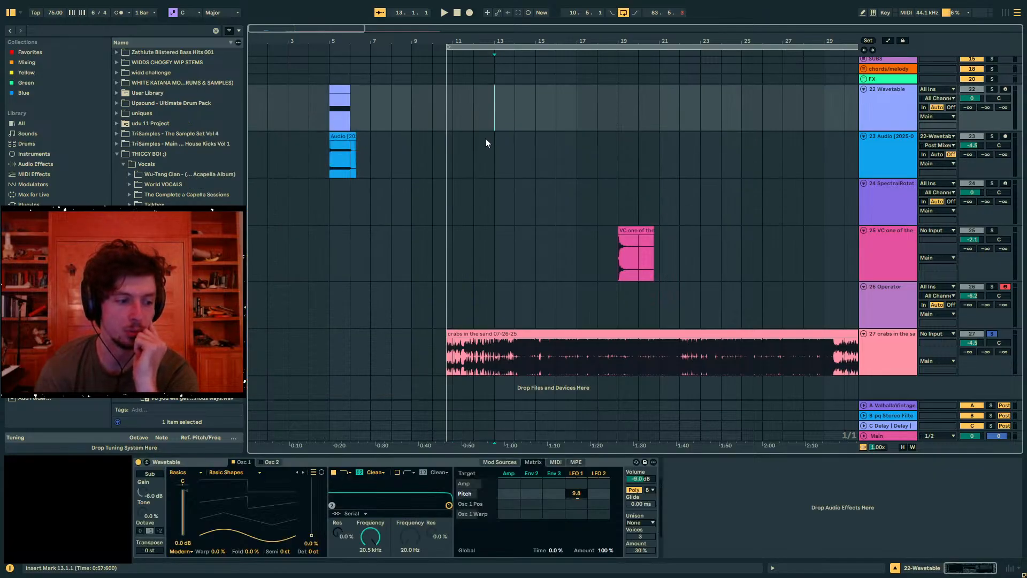
left_click(513, 303)
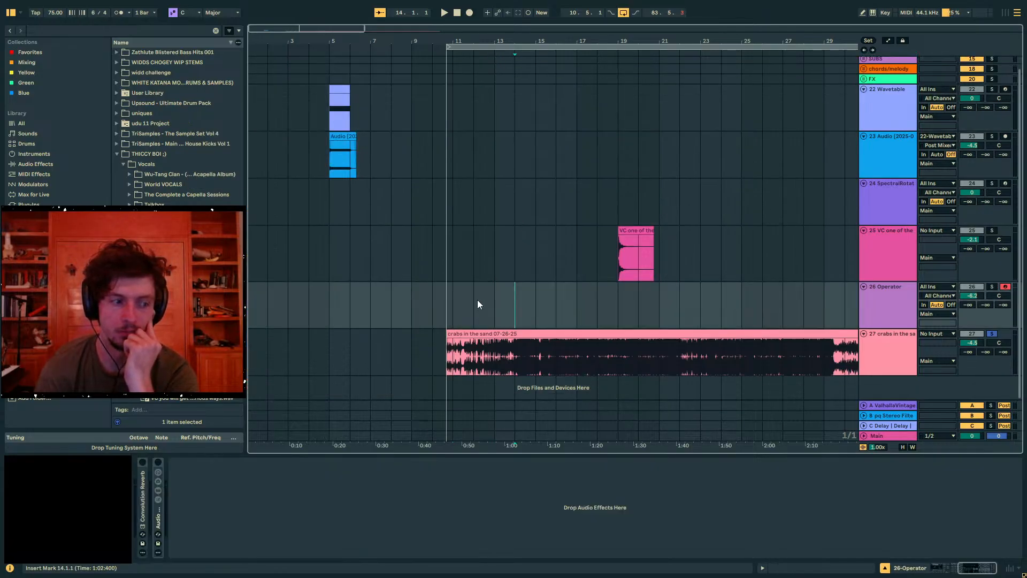
double_click(159, 514)
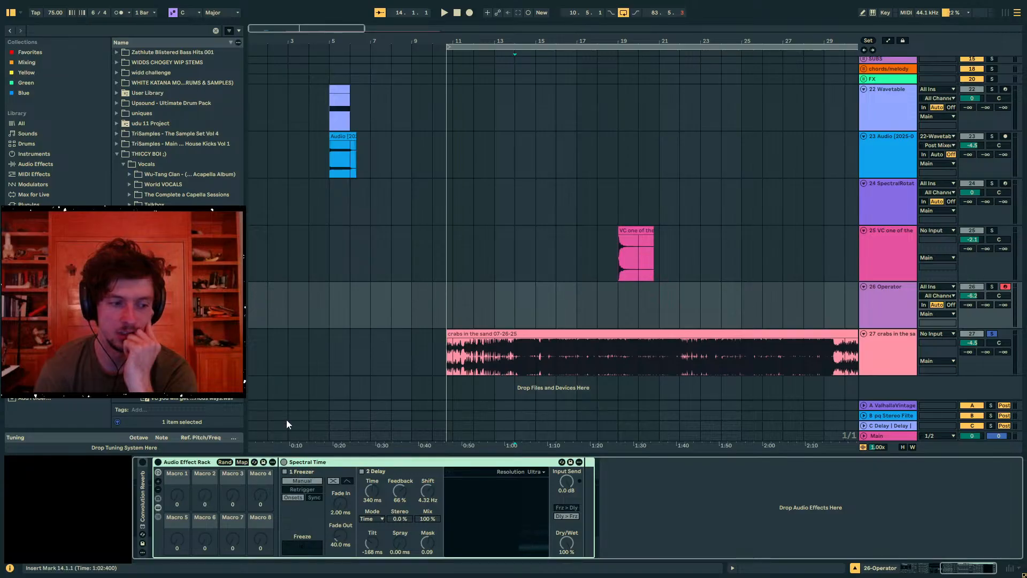
left_click(536, 252)
left_click(525, 222)
left_click(488, 289)
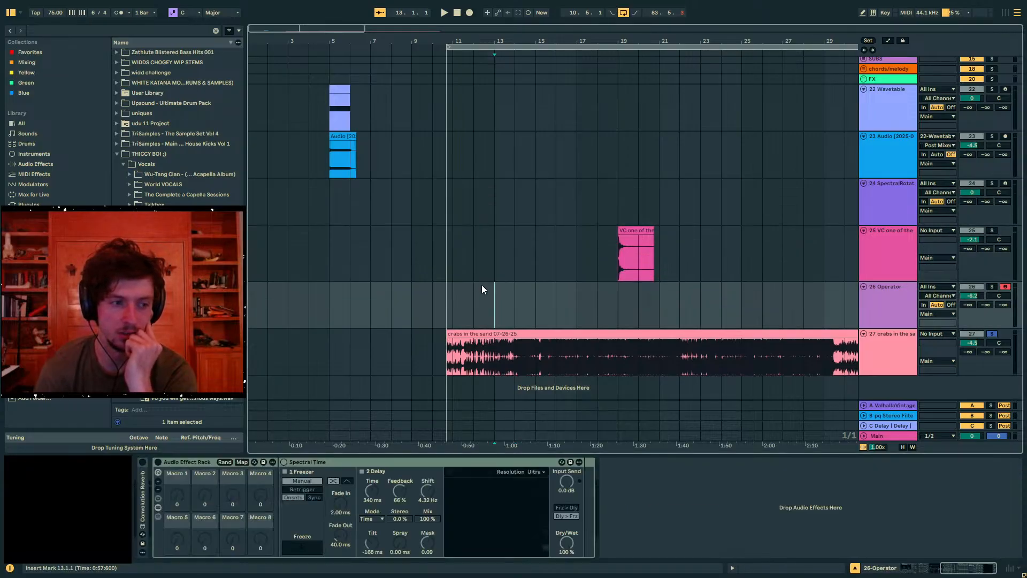
Create a four-bar MIDI clip at bar 5 on the Operator track and draw a sixteenth-note chord at its start
left_click(333, 251)
left_click_drag(341, 297, 392, 302)
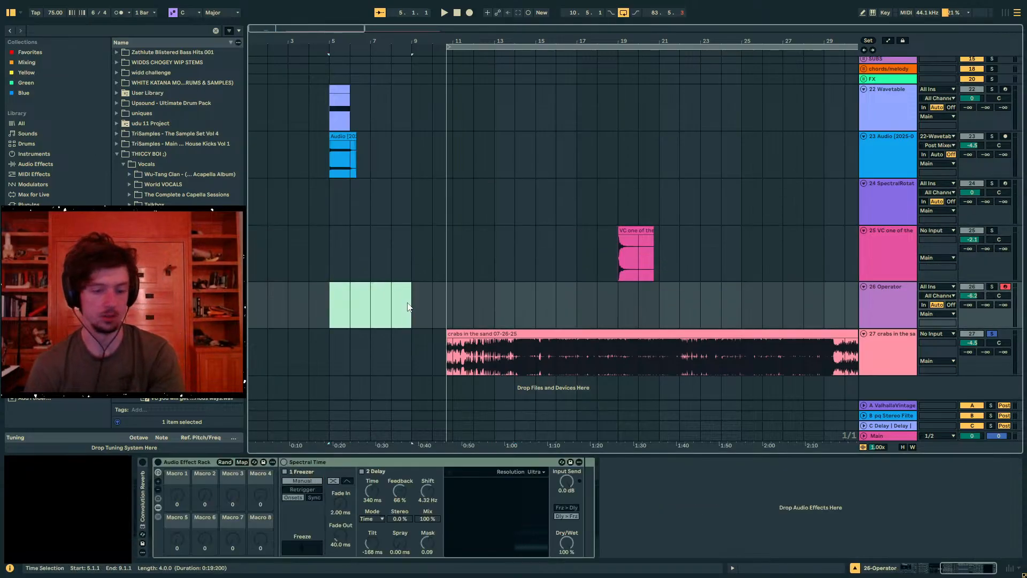
double_click(408, 306)
left_click_drag(396, 437, 398, 263)
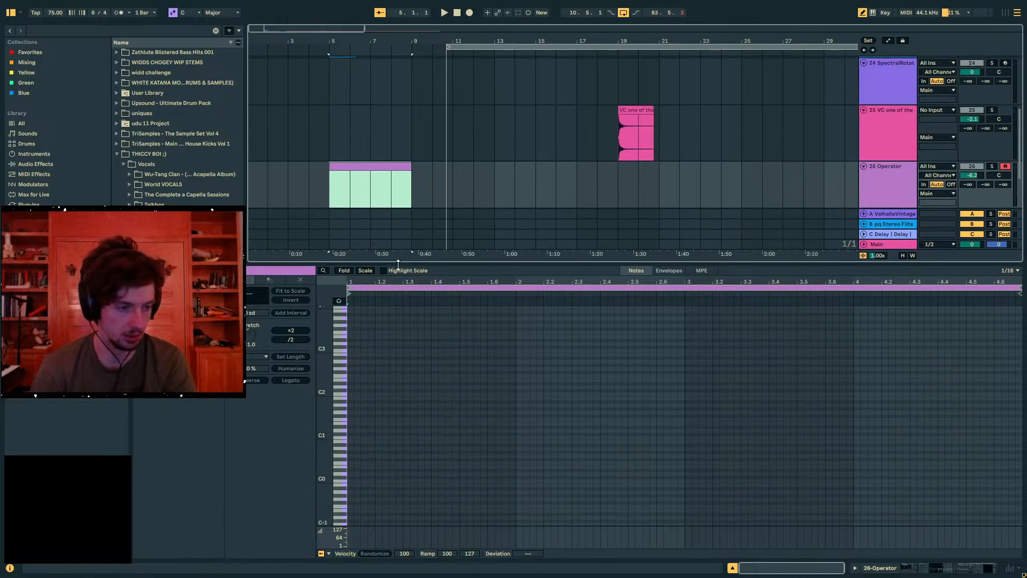
left_click(352, 437)
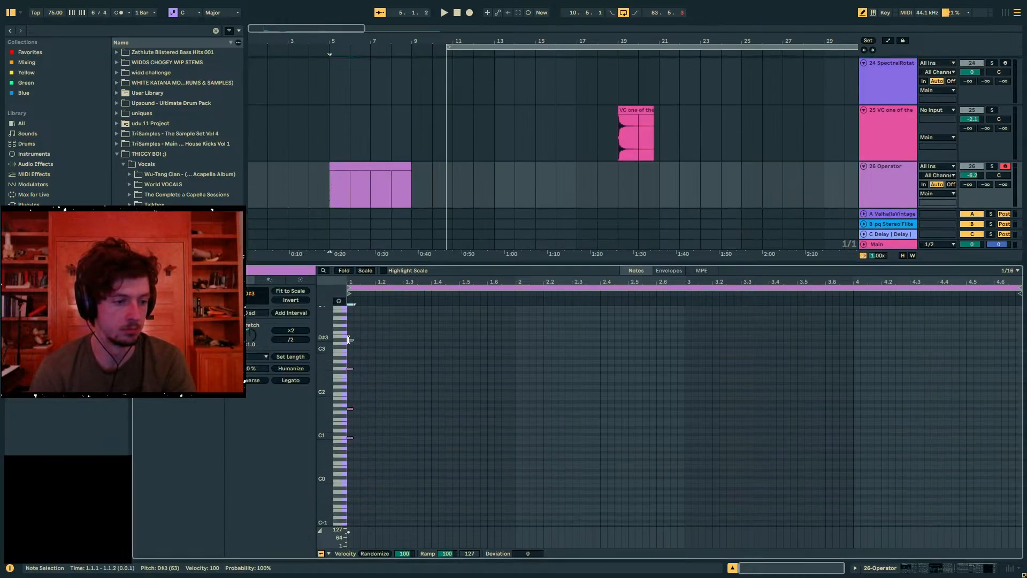
key("b")
Try to add a copy of the chord transposed up an octave
left_click_drag(373, 326, 335, 467)
key("ctrl+c")
key("ctrl+v")
key("shift+Up")
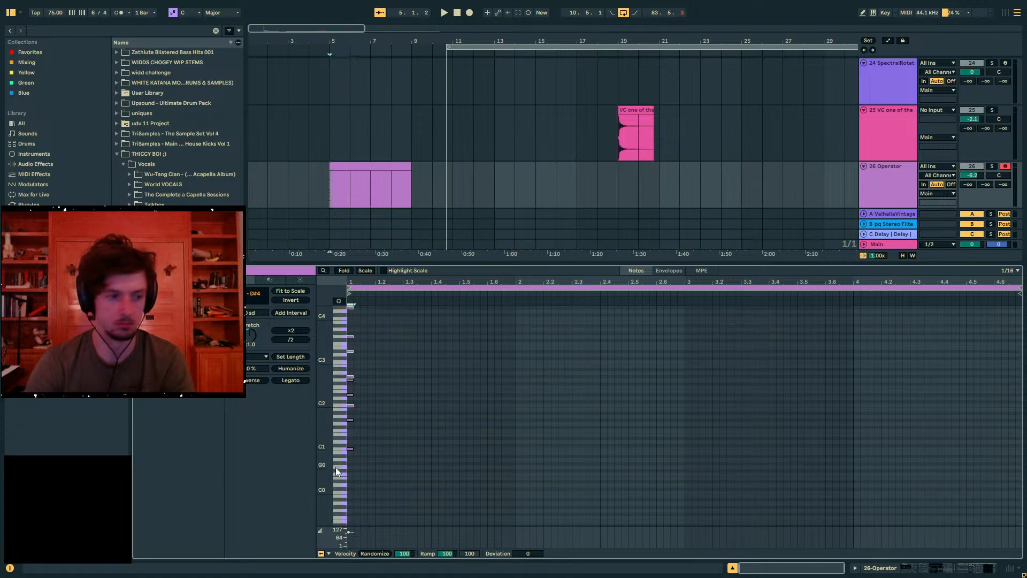
key("ctrl+z")
key("ctrl+z")
Solo the Operator track and play the chord
key("space")
key("space")
left_click(992, 168)
key("space")
key("space")
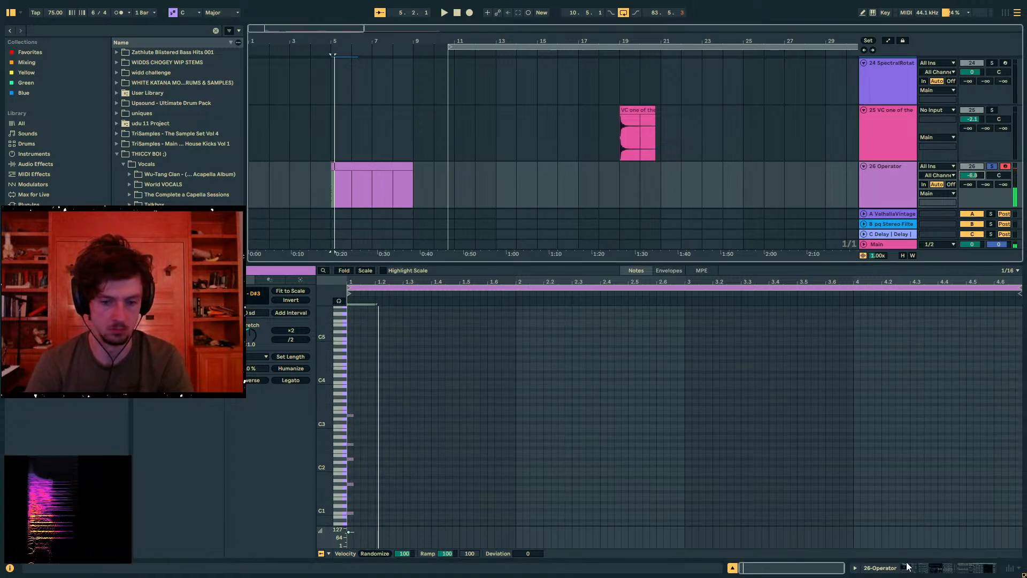
Show the Operator device, lower oscillator B's level to -inf dB and play the chord
left_click(906, 567)
left_click(541, 504)
left_click(308, 527)
left_click_drag(307, 529, 308, 554)
key("space")
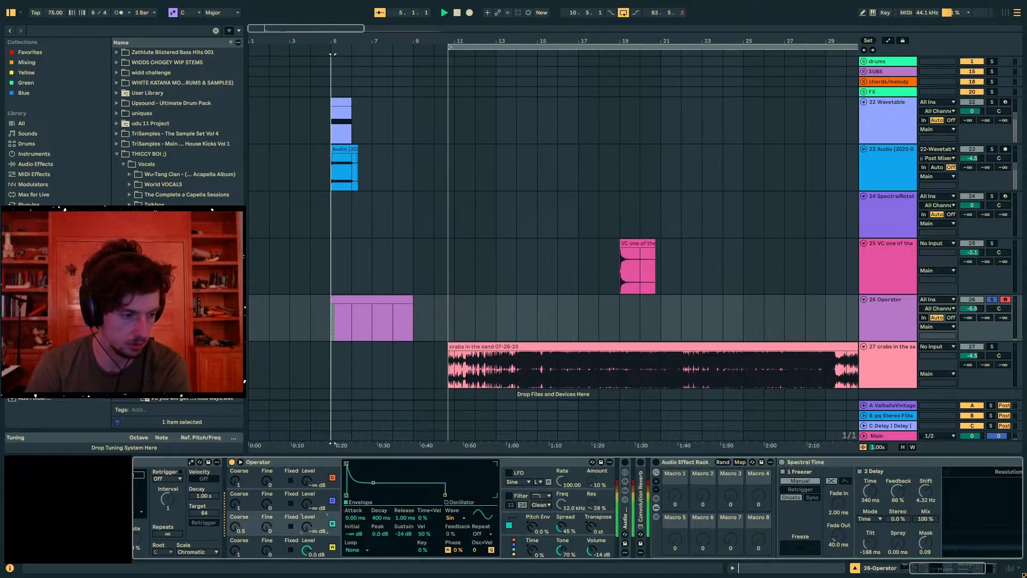
key("space")
Set oscillator A to coarse 2, Sq6 wave, 4.96 s decay and -inf dB sustain, and raise the track's first send to -5.6 dB
left_click_drag(236, 557, 238, 553)
key("space")
key("space")
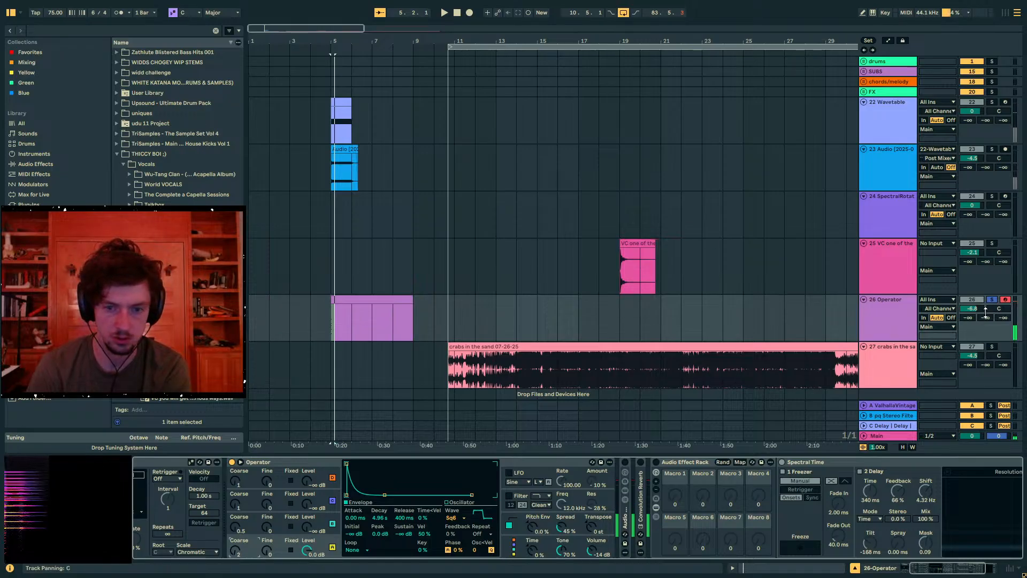
key("space")
key("space")
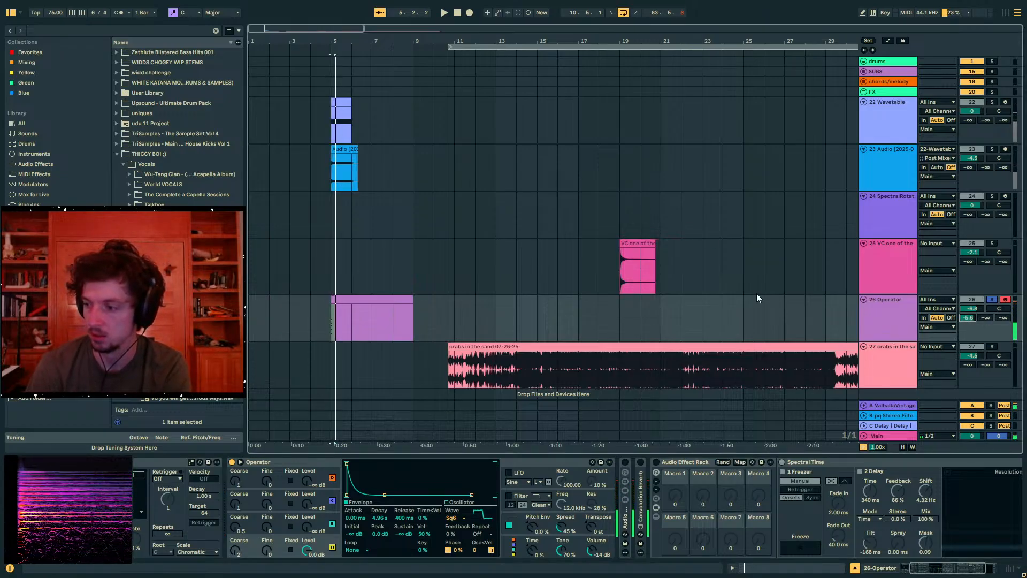
Solo the crabs in the sand track and play its clip from bars 12 to 14 through the rack
left_click(475, 369)
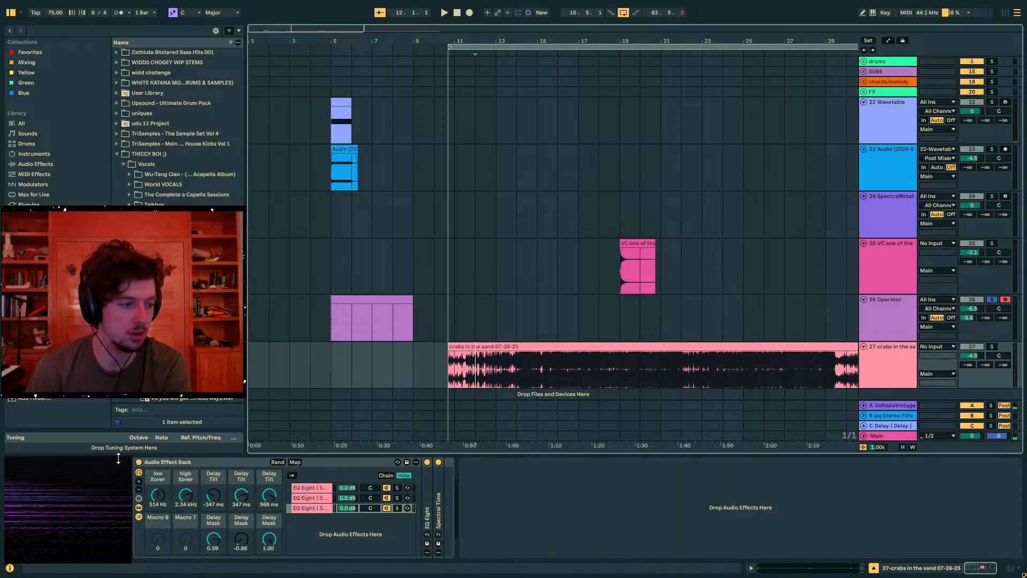
key("space")
left_click(488, 373)
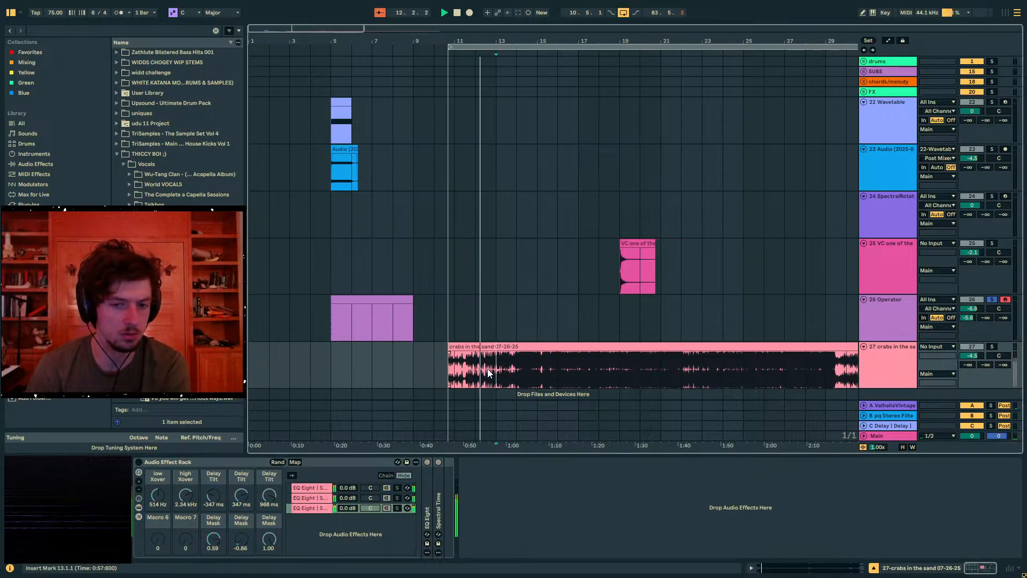
left_click(992, 347)
key("space")
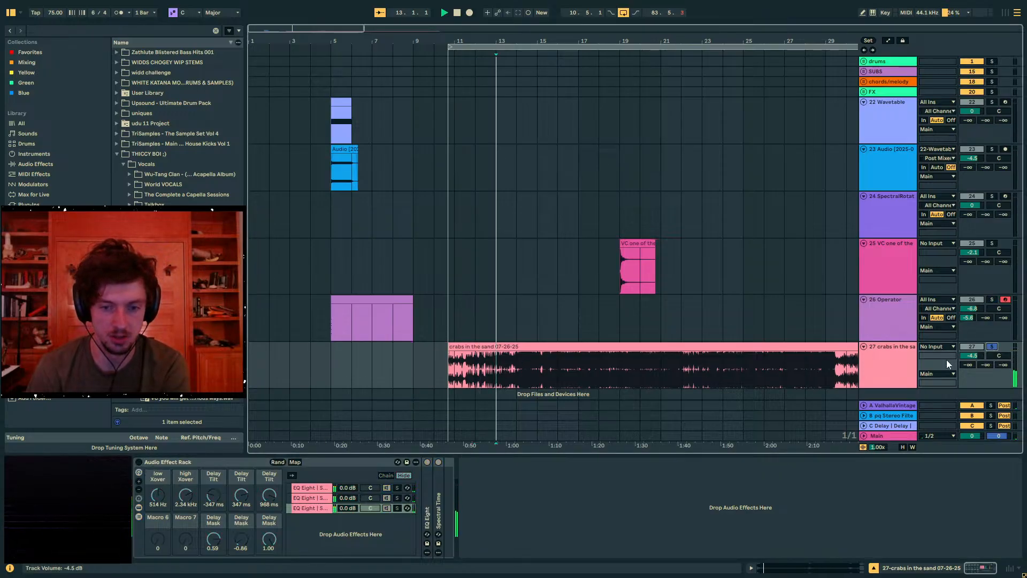
left_click(517, 377)
Zoom in on the Operator clip and collapse the track's Spectral Time device and Audio Effect Rack
left_click_drag(332, 40, 480, 291)
left_click(481, 299)
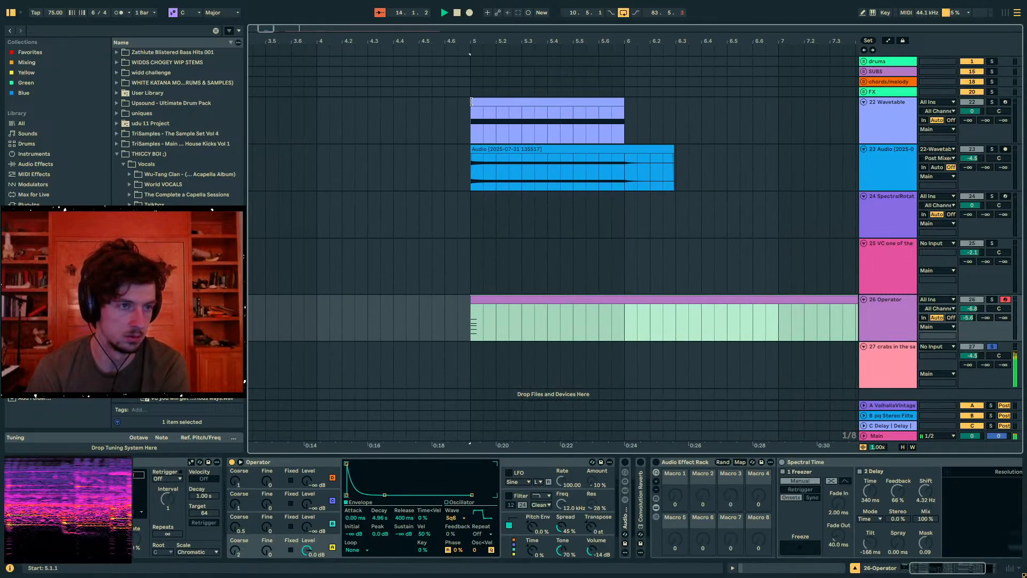
left_click_drag(471, 38, 369, 53)
double_click(811, 463)
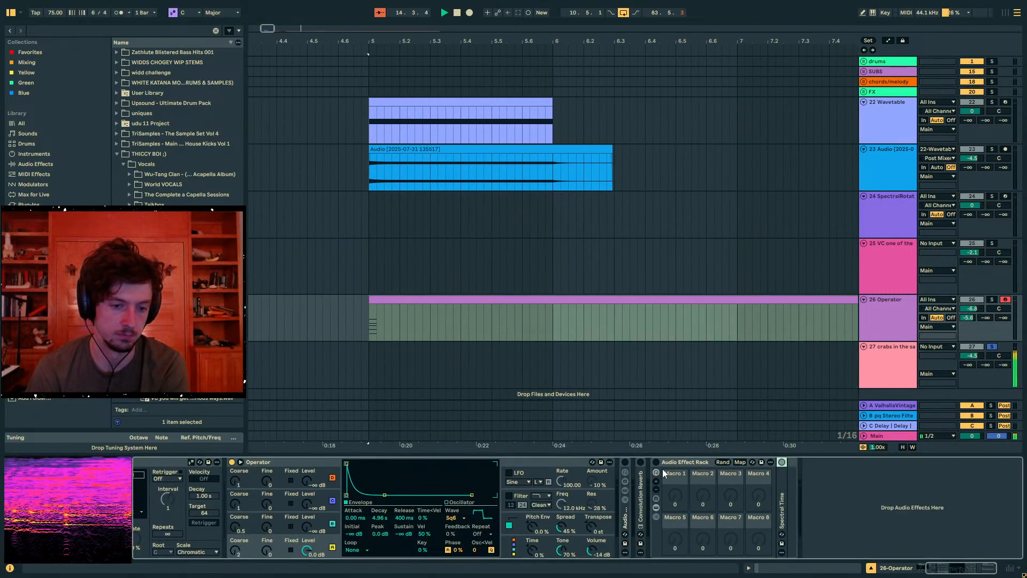
double_click(683, 464)
left_click(420, 298)
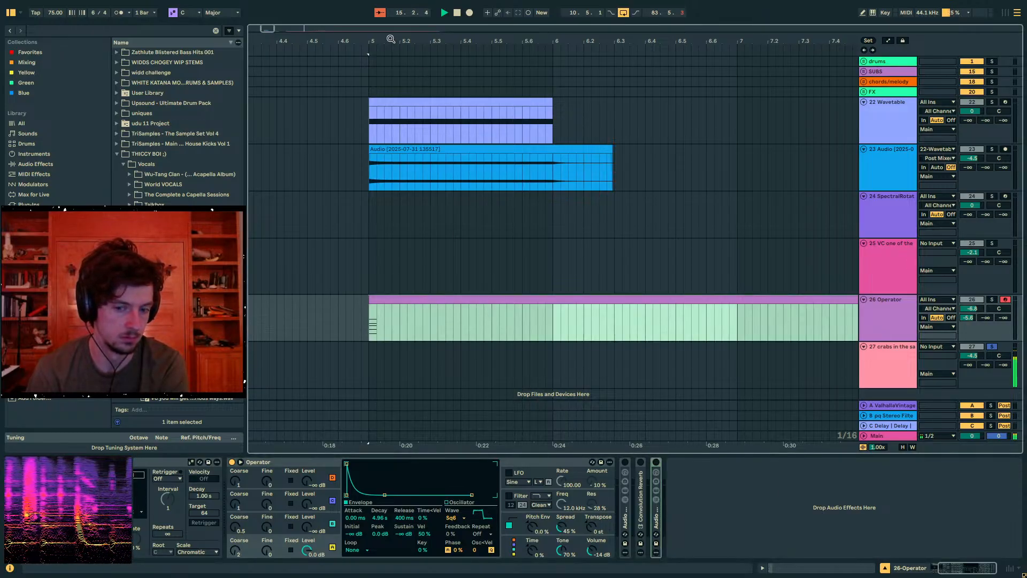
Stop playback and solo the Operator track with its clip selected
key("space")
left_click(400, 311)
left_click(390, 300)
left_click(992, 299)
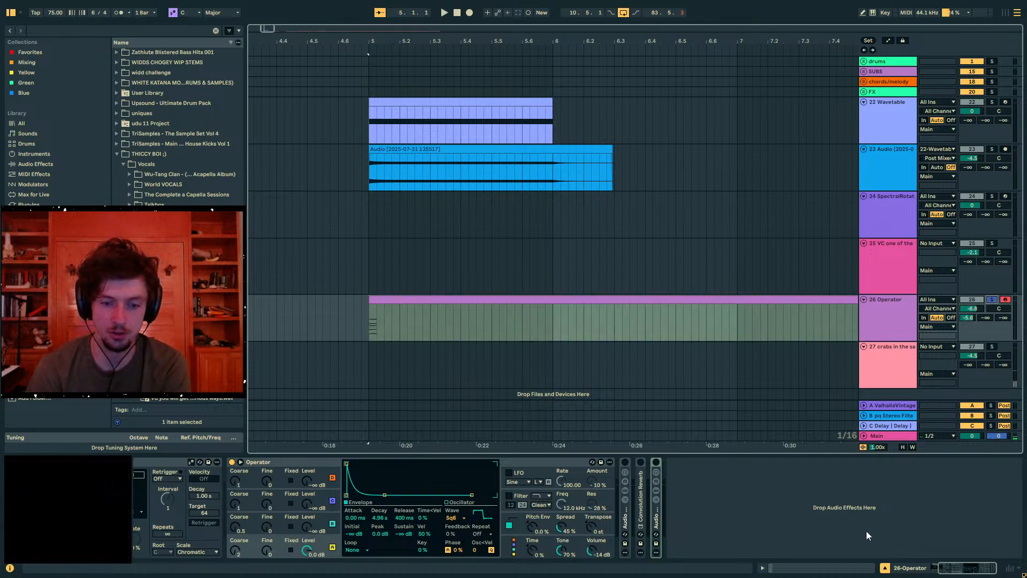
Lengthen the chord's notes across the Operator clip and lower the track volume to -7.9 dB
key("shift+Tab")
key("space")
left_click(958, 569)
left_click_drag(971, 308, 970, 313)
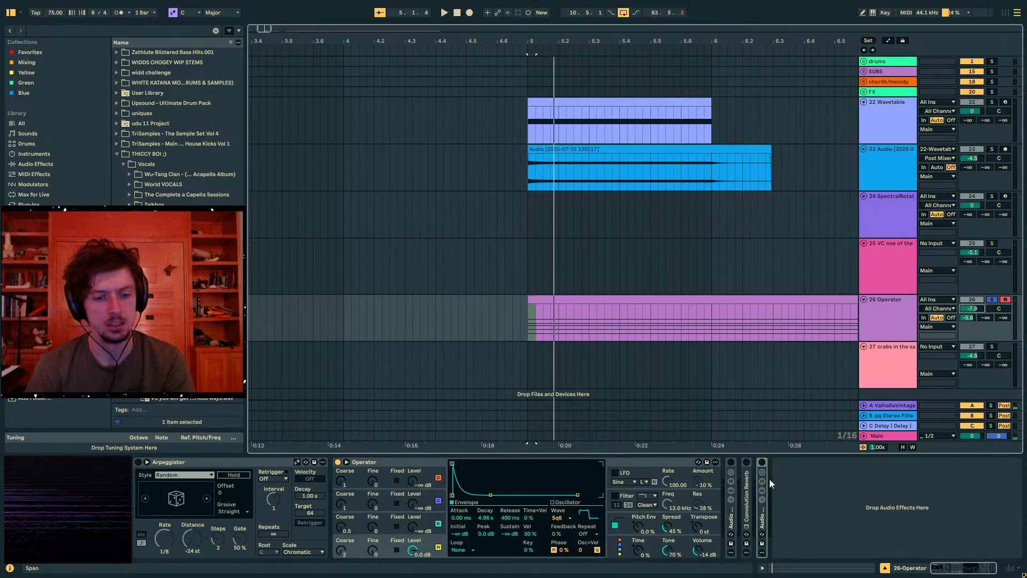
Add Spectral Time to the end of the Operator track's device chain and set its Dry/Wet to 100%
left_click(48, 31)
type("spectral time")
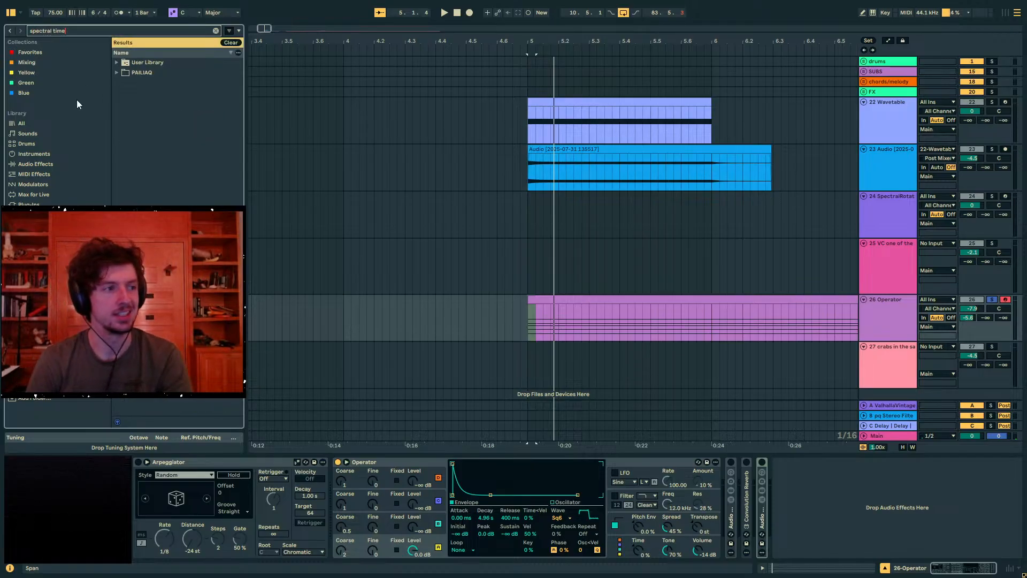
left_click(53, 125)
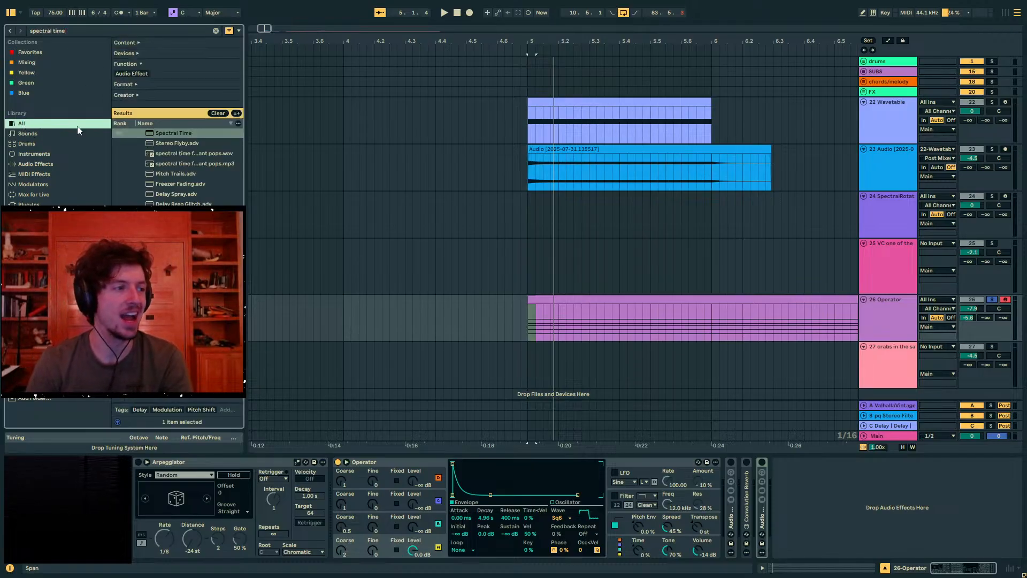
double_click(171, 134)
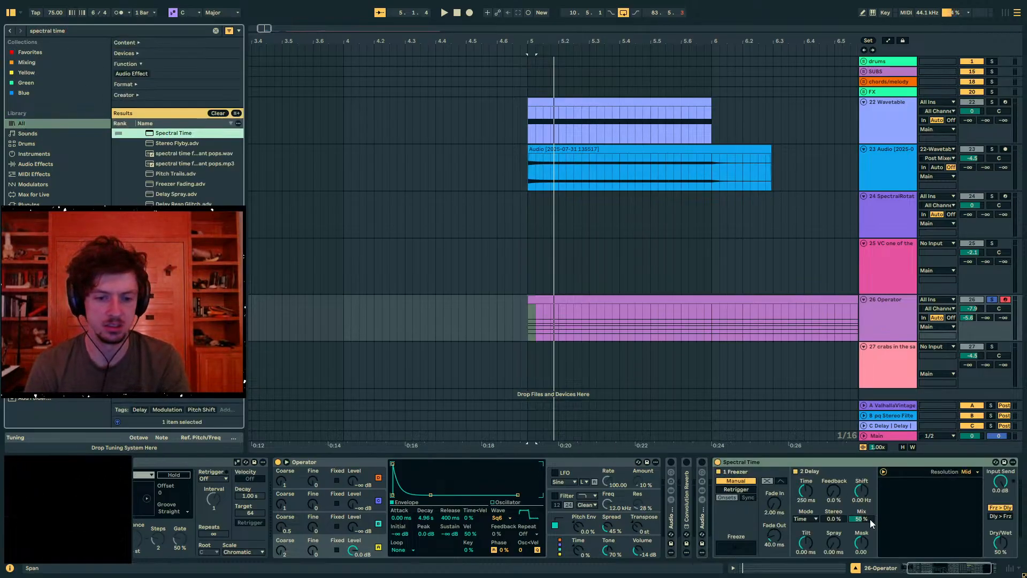
left_click(892, 547)
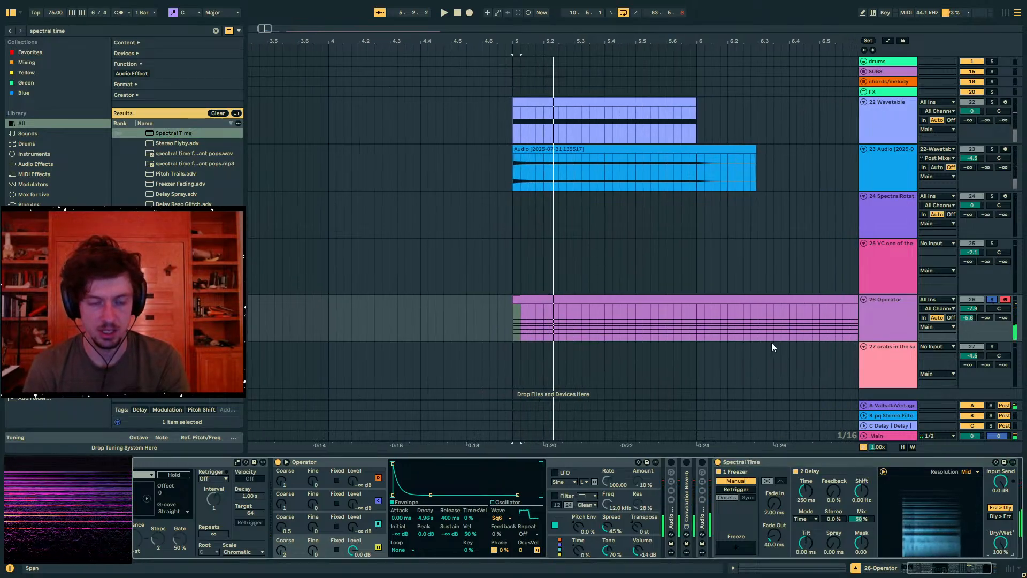
Search the library for "convolut" and add Convolution Reverb to the end of the Operator track's device chain
left_click(648, 158)
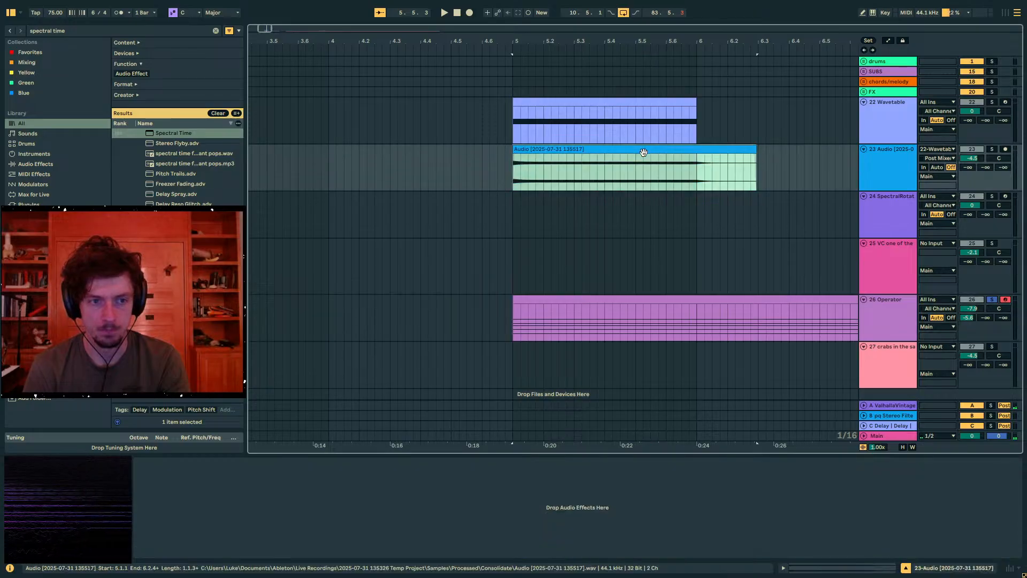
left_click(890, 304)
left_click(40, 30)
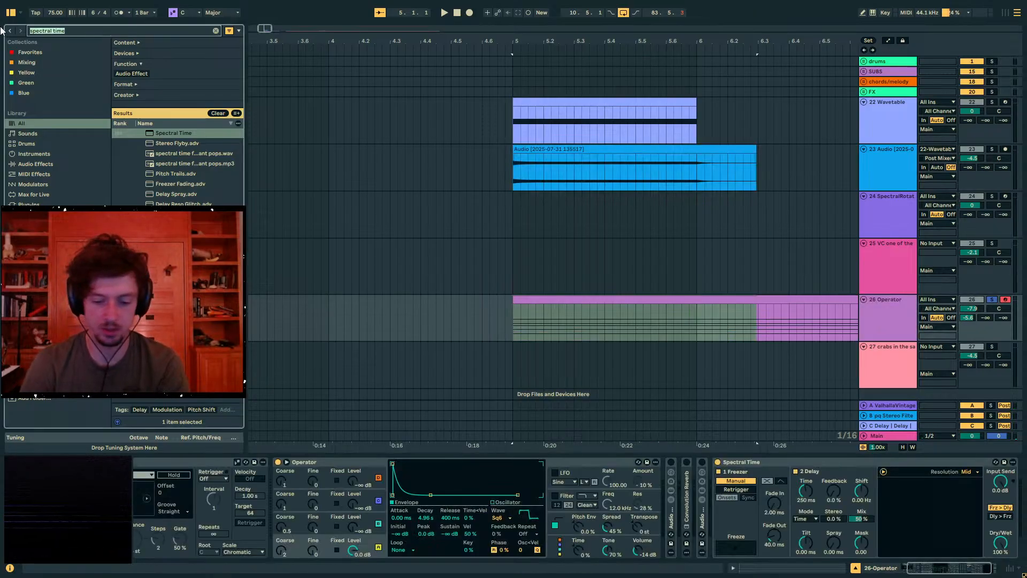
type("convolut")
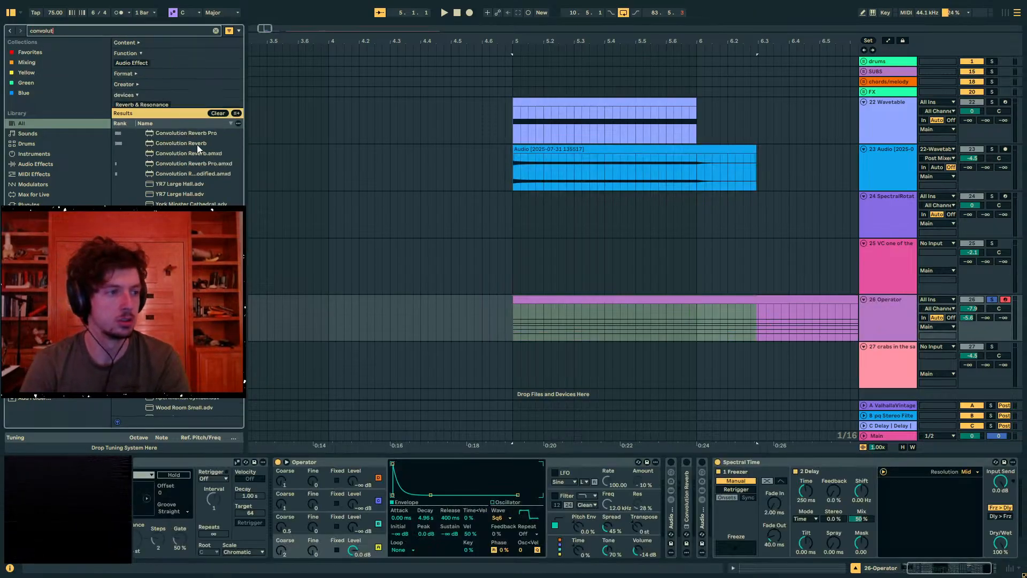
left_click_drag(194, 140, 779, 389)
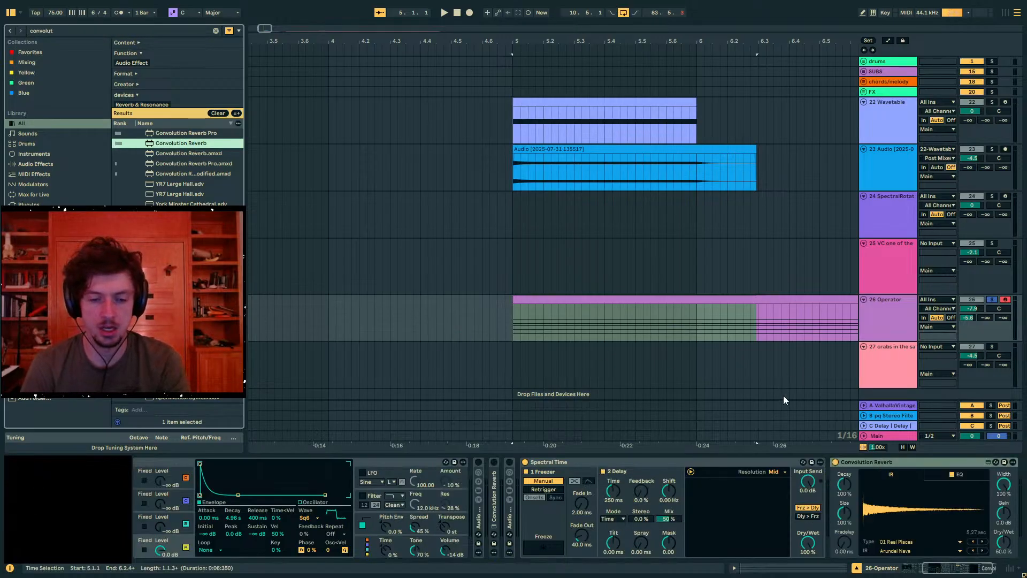
left_click(557, 463)
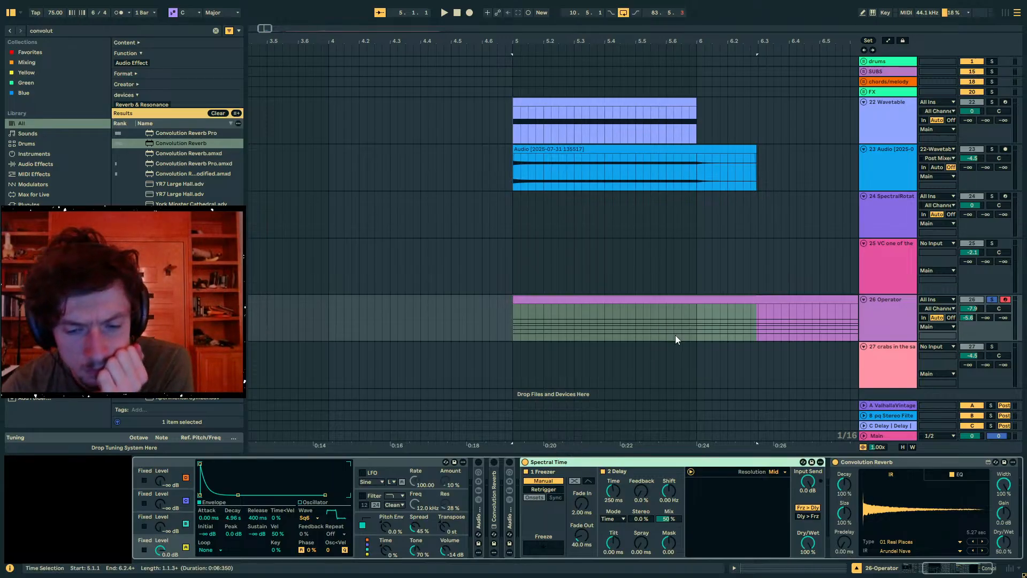
left_click(891, 301)
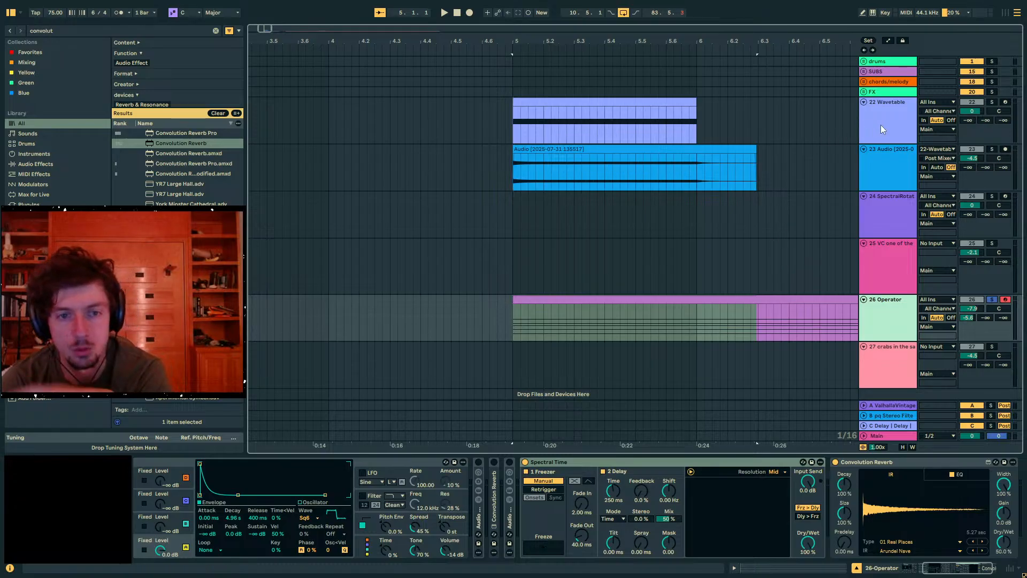
Search the library for "click" and open the SpectralRotator track's plug-in window over the arrangement
left_click(893, 211)
left_click_drag(621, 41, 456, 8)
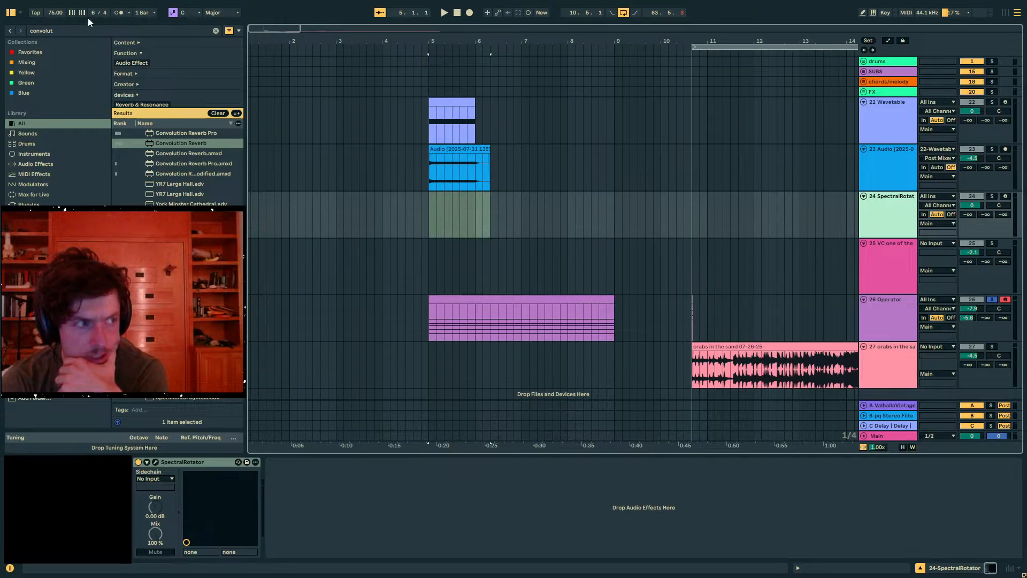
key("ctrl+f")
type("click")
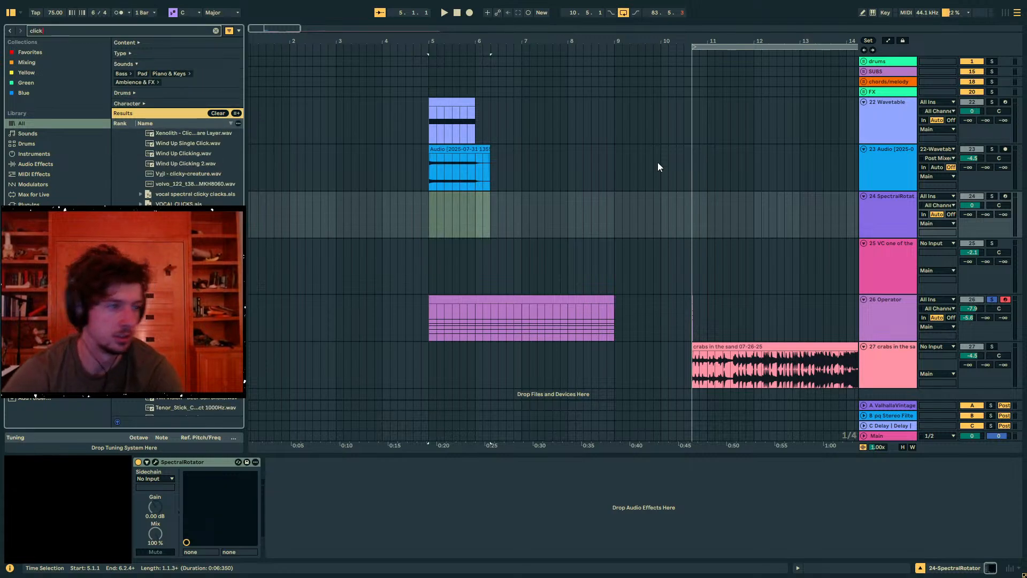
left_click(869, 214)
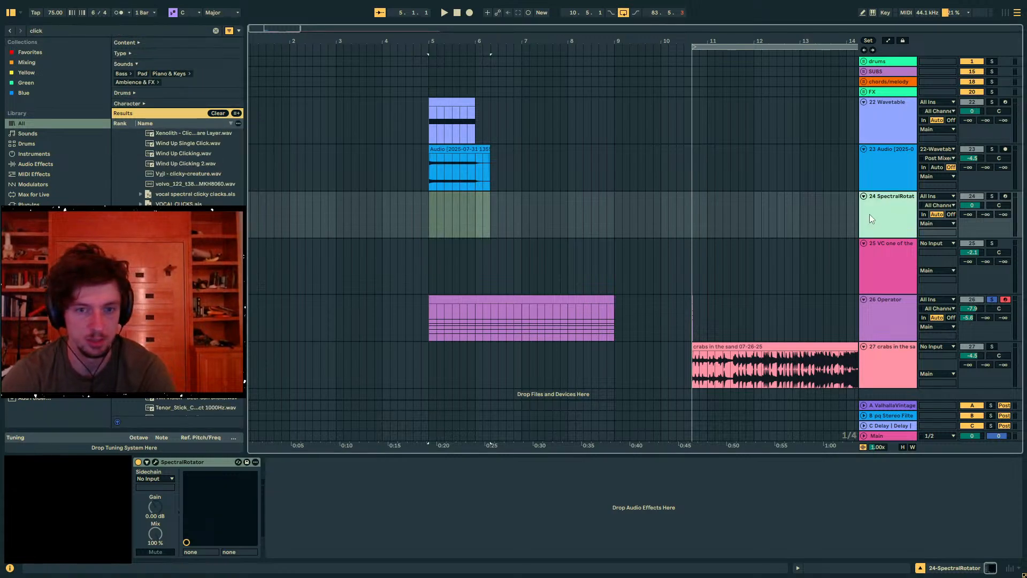
left_click(156, 462)
left_click_drag(360, 123, 733, 112)
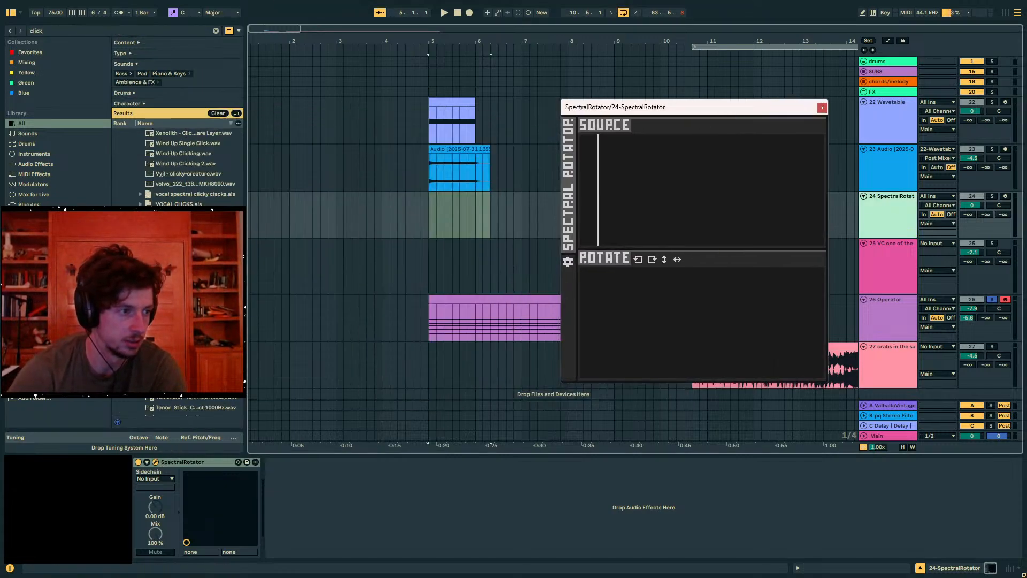
Load the TKVSN SP2 - Click 2 sample as SpectralRotator's source and rotate its spectrum 90 degrees clockwise
scroll(177, 300, "down", 2)
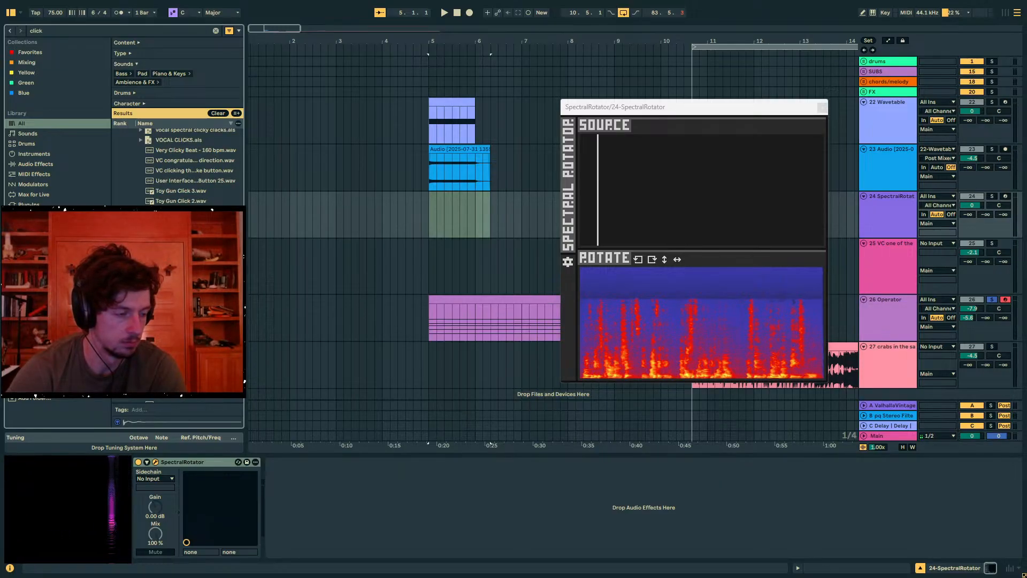
left_click_drag(178, 300, 663, 233)
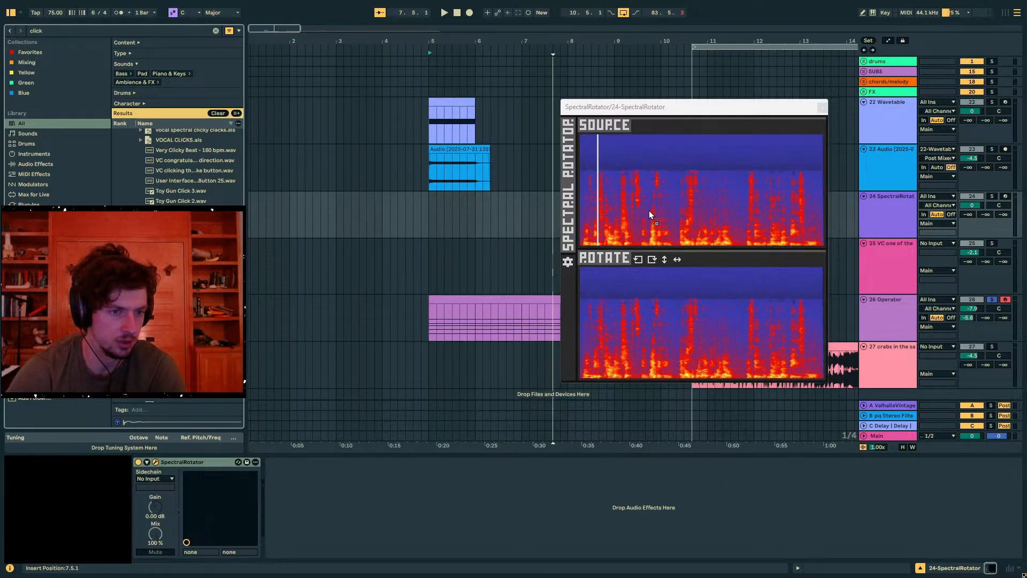
left_click_drag(615, 169, 622, 142)
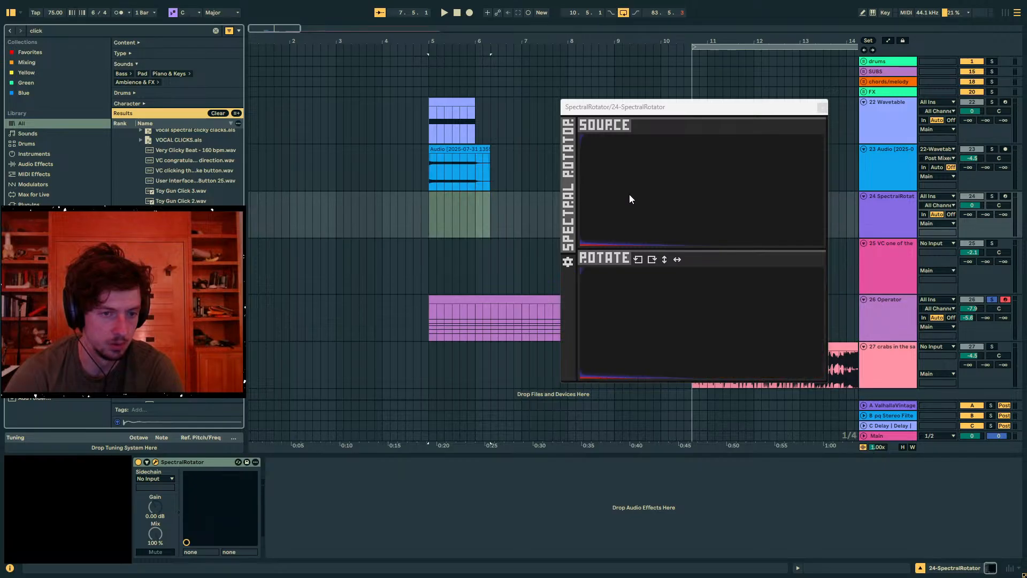
left_click(651, 262)
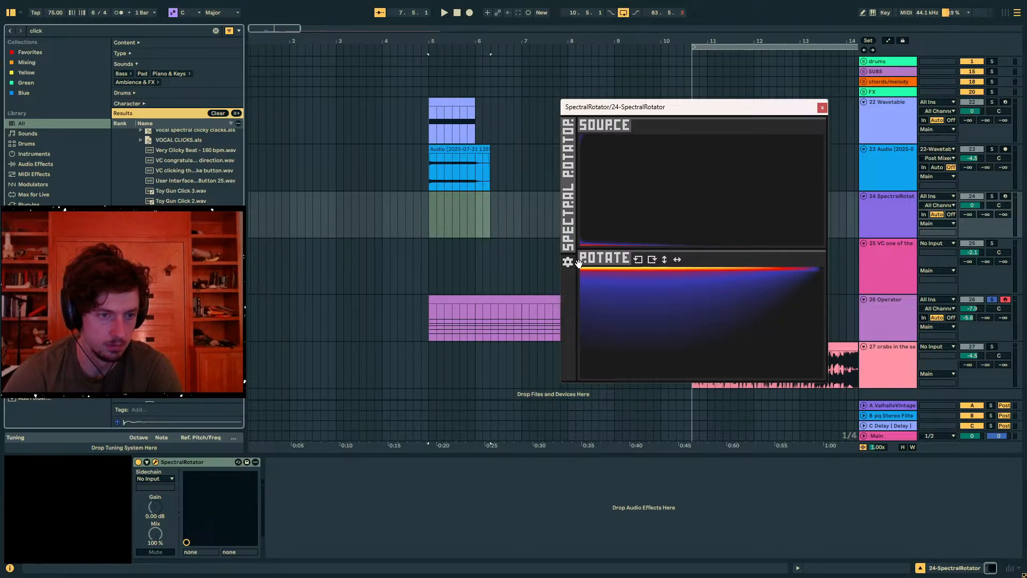
Place the 90-degree rotated click on a new audio track at 5.3.1, solo that track and play the clip
left_click_drag(594, 258, 447, 381)
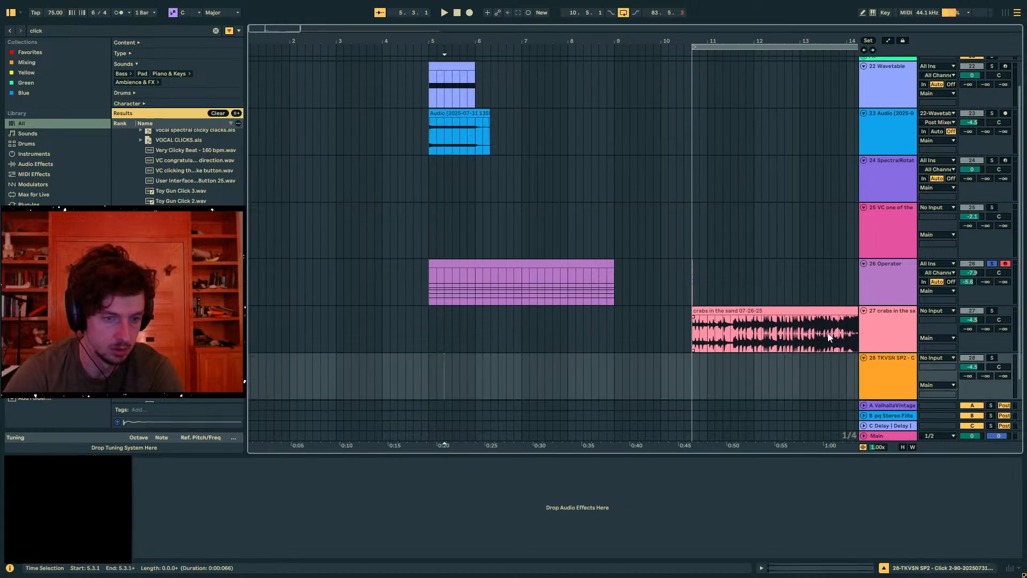
left_click(993, 358)
key("space")
scroll(663, 256, "down", 2)
key("space")
left_click_drag(443, 40, 411, 88)
key("space")
key("space")
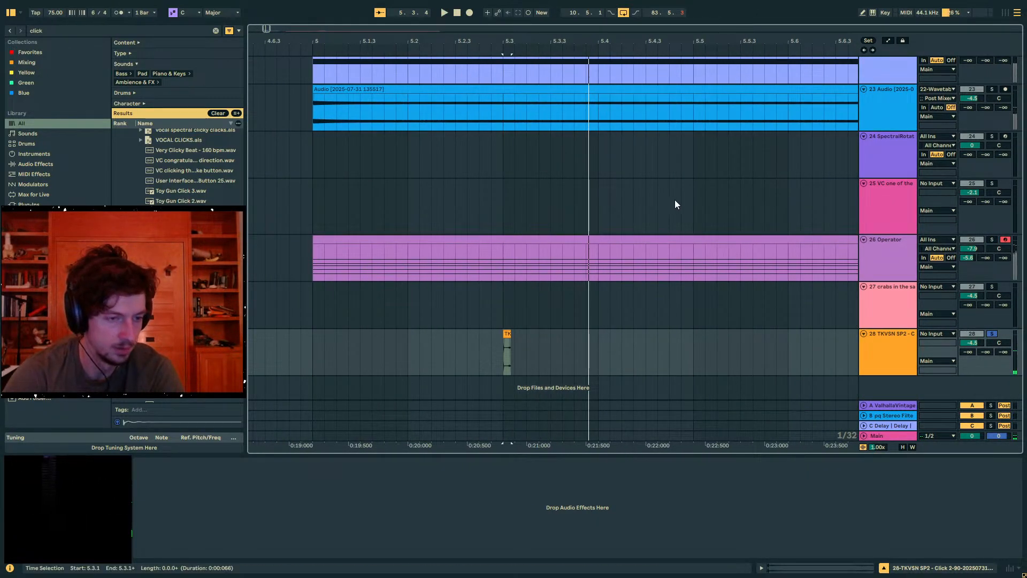
Reopen SpectralRotator and rotate the click's spectrum counterclockwise to its original orientation
scroll(669, 201, "up", 3)
left_click(892, 218)
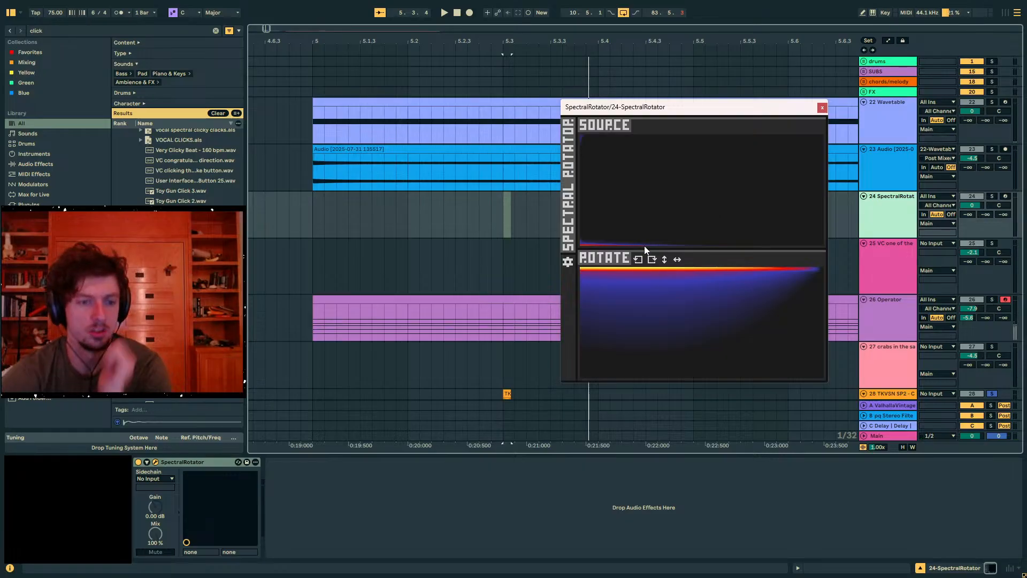
left_click(638, 260)
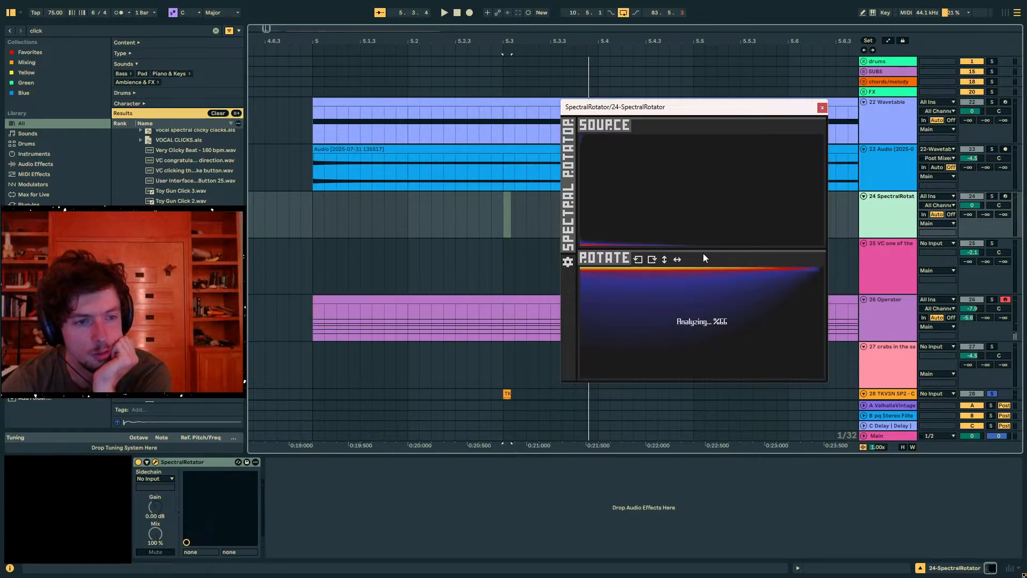
Duplicate the rotated click clip on its track and play the pair
scroll(465, 246, "down", 2)
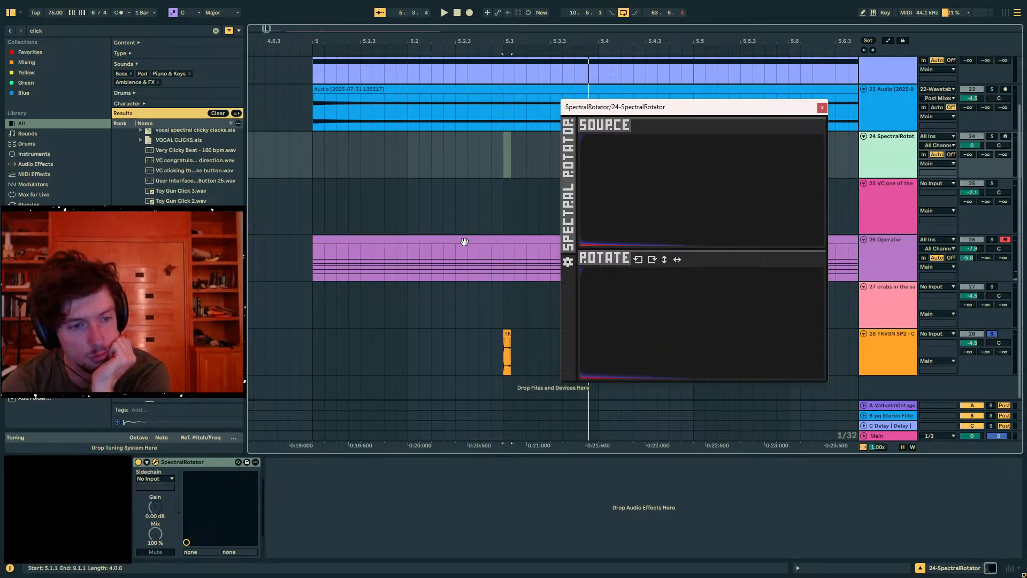
left_click(505, 350)
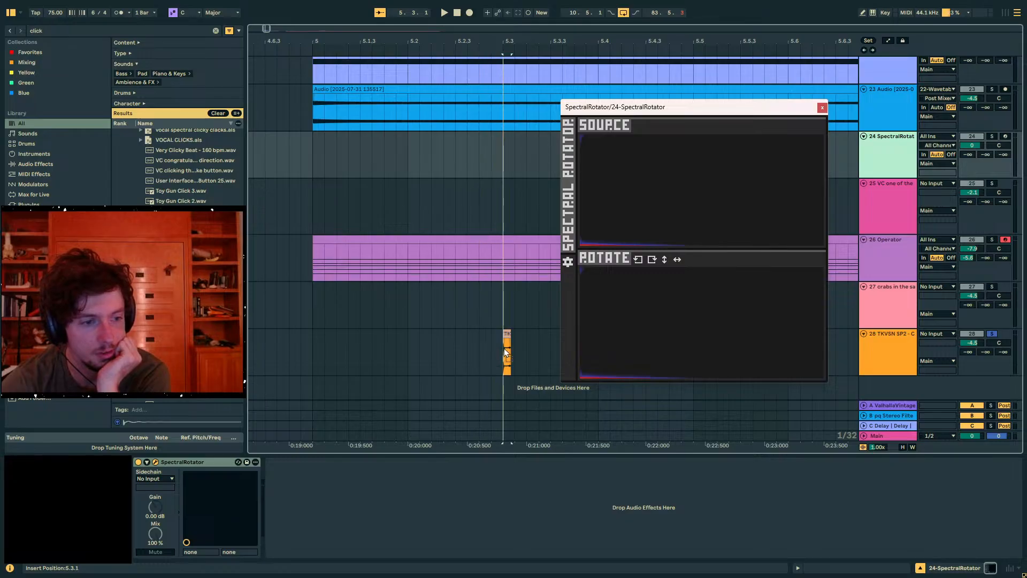
left_click(505, 350)
key("ctrl+d")
key("space")
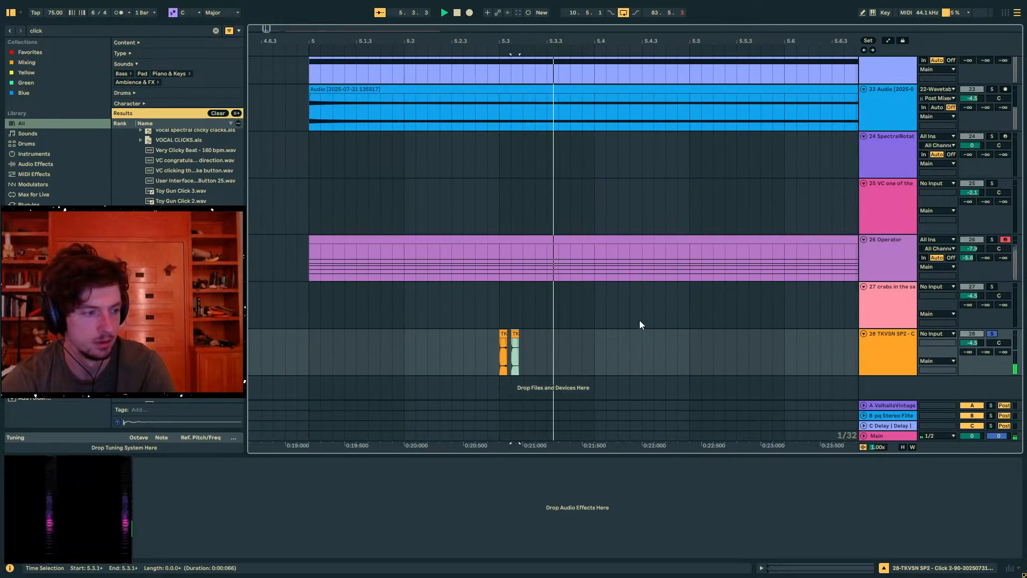
Rotate the click to 270 degrees in SpectralRotator, place the result after the two click clips and play it
left_click(475, 155)
key("space")
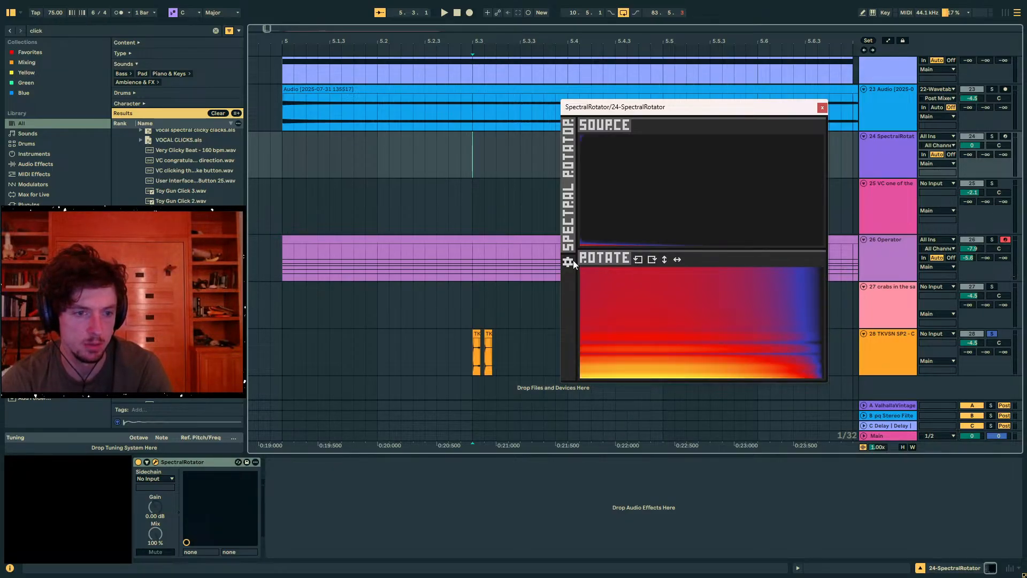
left_click_drag(184, 321, 511, 354)
key("space")
key("space")
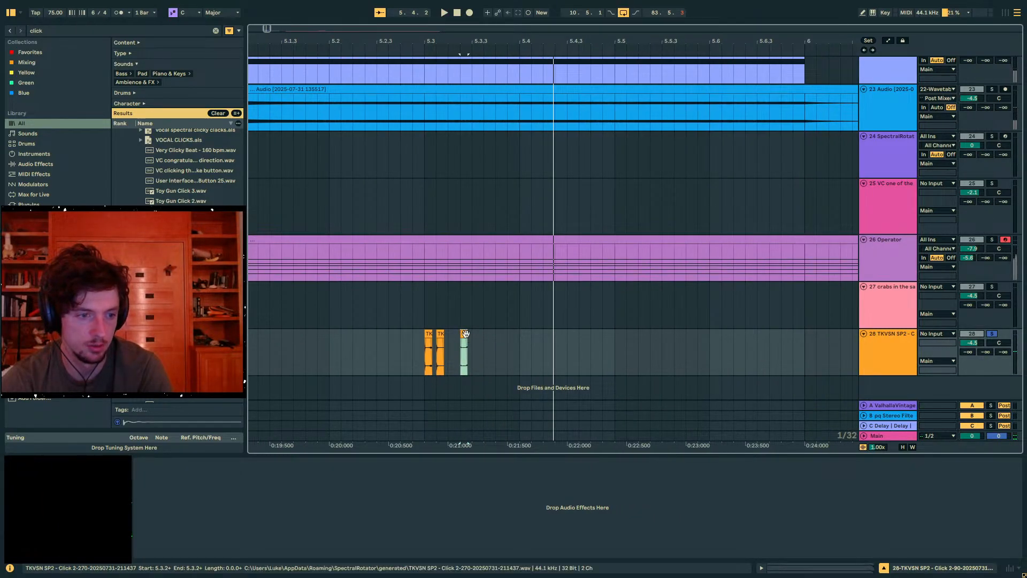
Audition other click samples in the library's search results
scroll(180, 225, "down", 4)
left_click(182, 300)
scroll(181, 299, "down", 2)
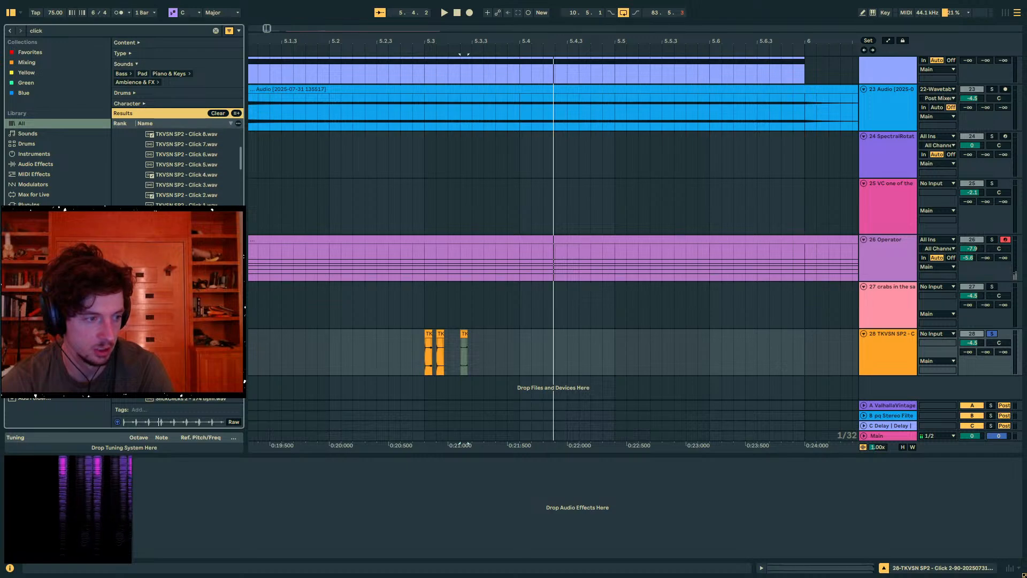
left_click(182, 321)
scroll(182, 321, "down", 2)
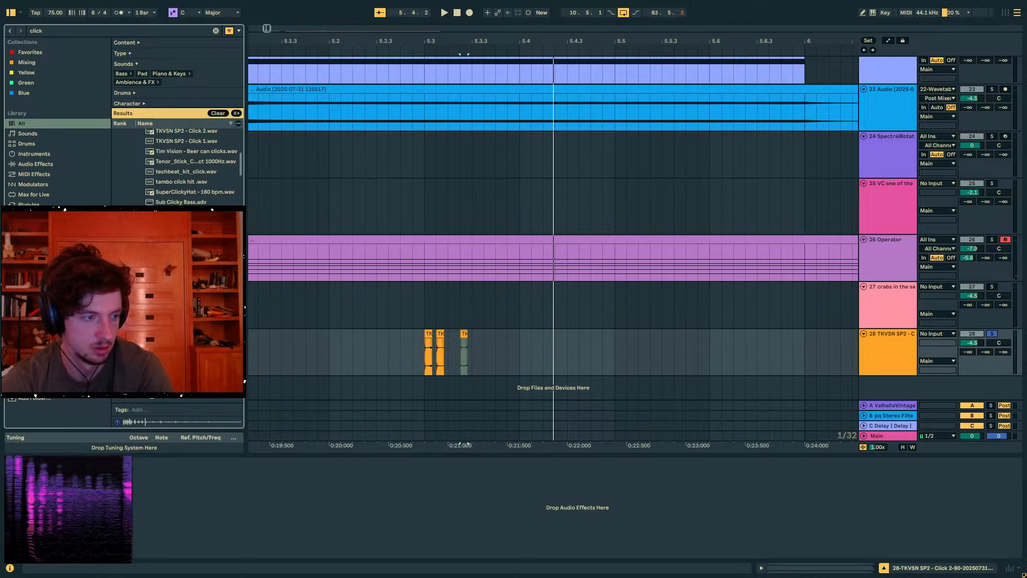
scroll(182, 321, "down", 3)
left_click(182, 321)
scroll(182, 321, "down", 3)
left_click(182, 321)
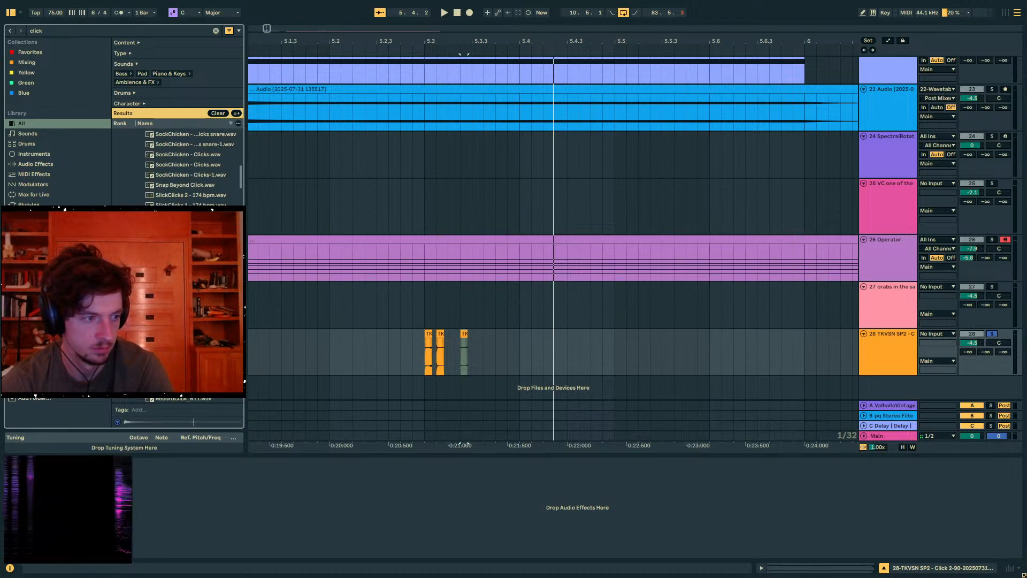
scroll(182, 321, "down", 2)
left_click(182, 322)
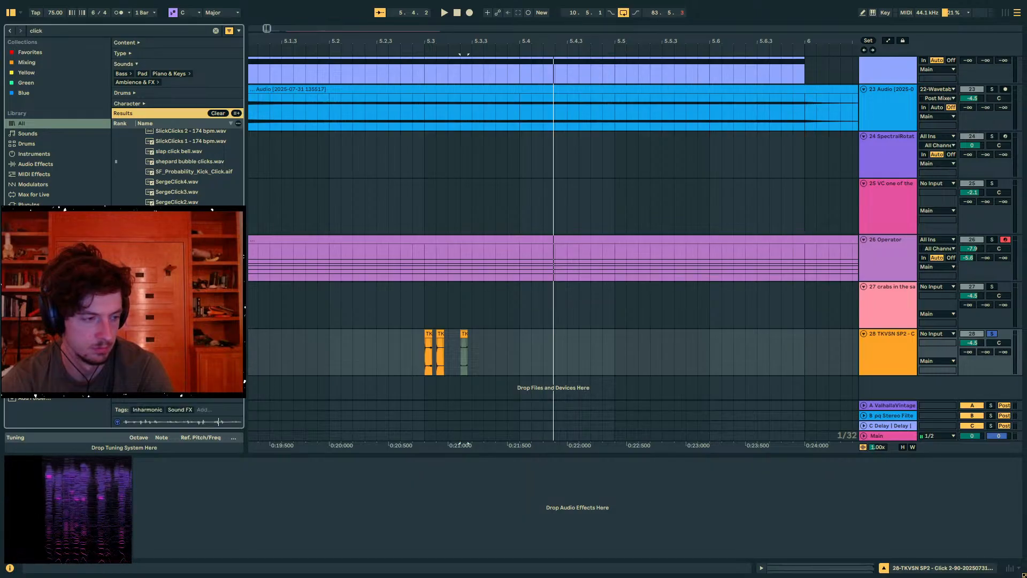
scroll(182, 322, "down", 2)
left_click(182, 321)
scroll(182, 321, "down", 5)
left_click(182, 321)
scroll(177, 166, "down", 3)
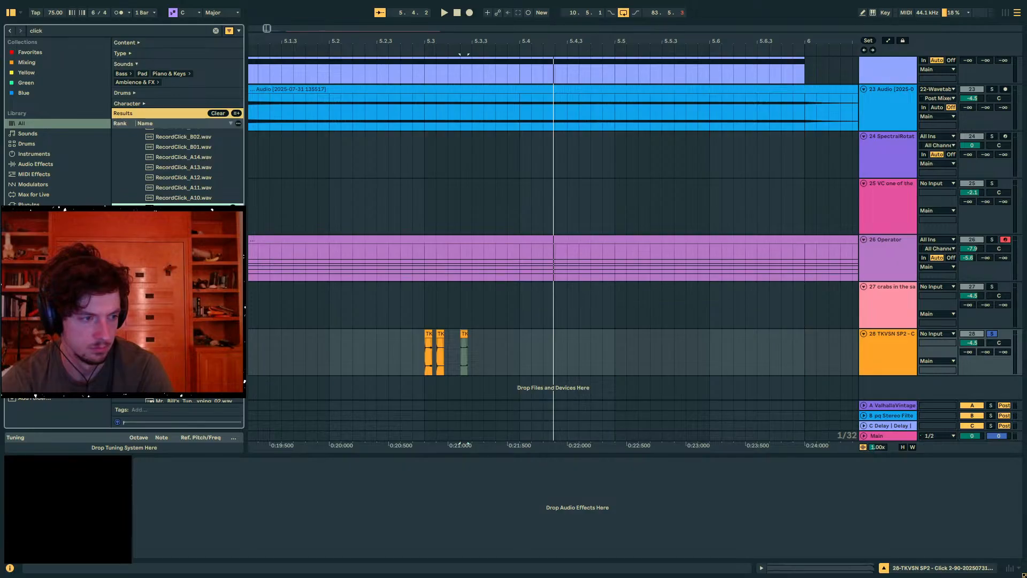
scroll(877, 223, "up", 2)
Insert a new MIDI track below the SpectralRotator track and load Operator onto it
left_click(878, 219)
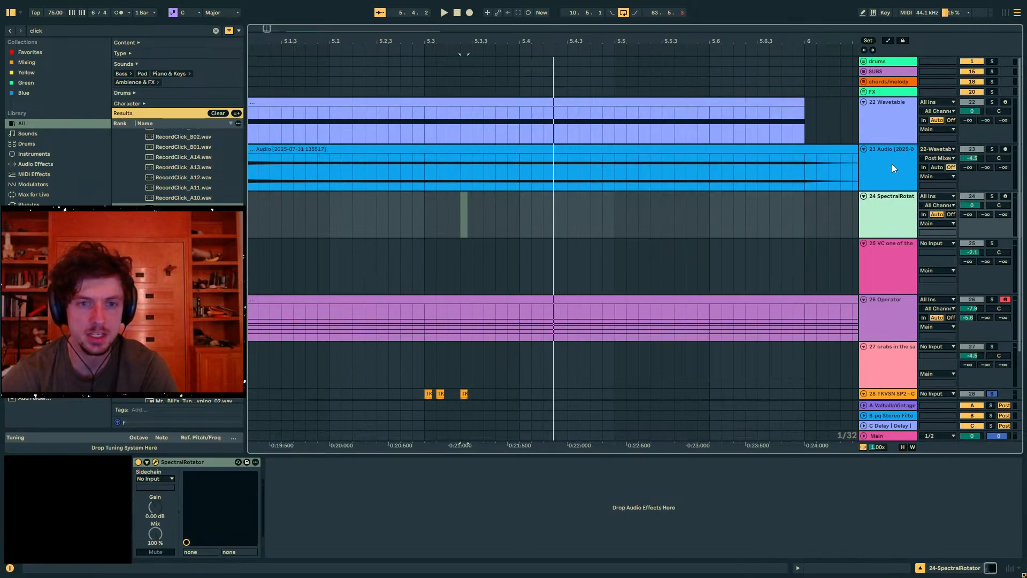
left_click(891, 117)
left_click(884, 209)
key("ctrl+shift+t")
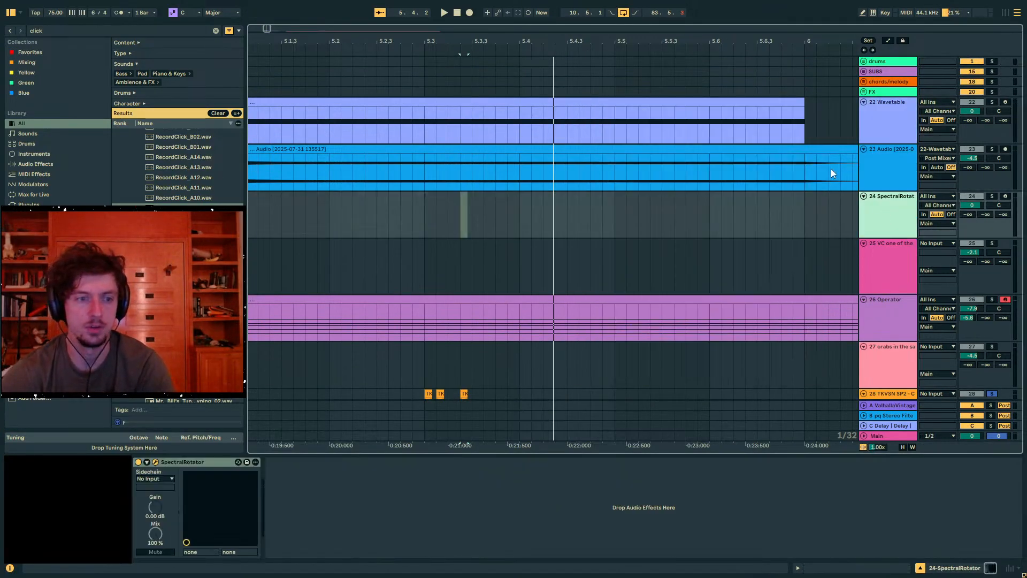
left_click(94, 31)
type("operator")
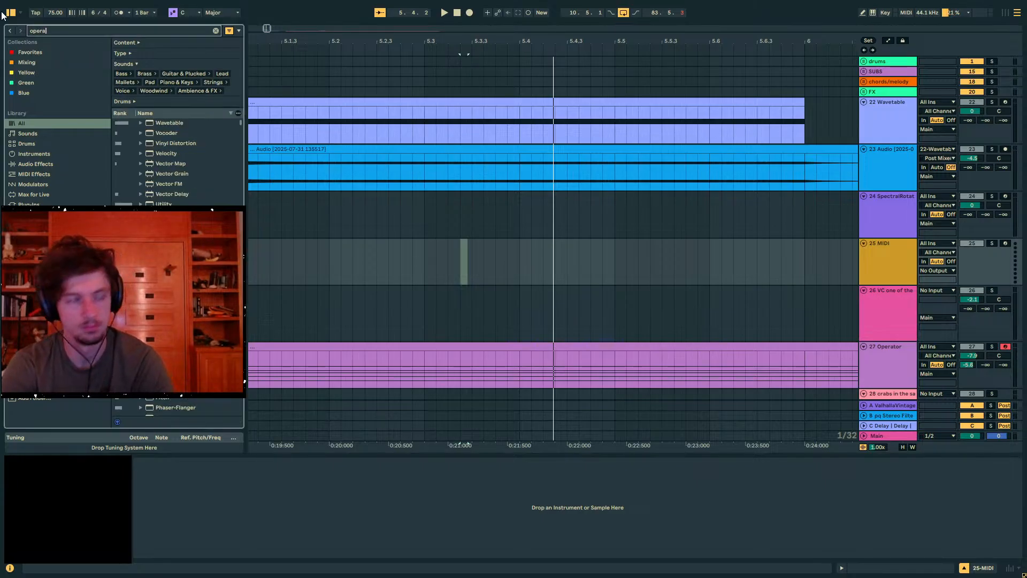
double_click(163, 134)
Create a MIDI clip from 5.3.1 to 5.5.1 on the new Operator track with one long C3 note
left_click_drag(427, 252, 618, 259)
key("ctrl+shift+m")
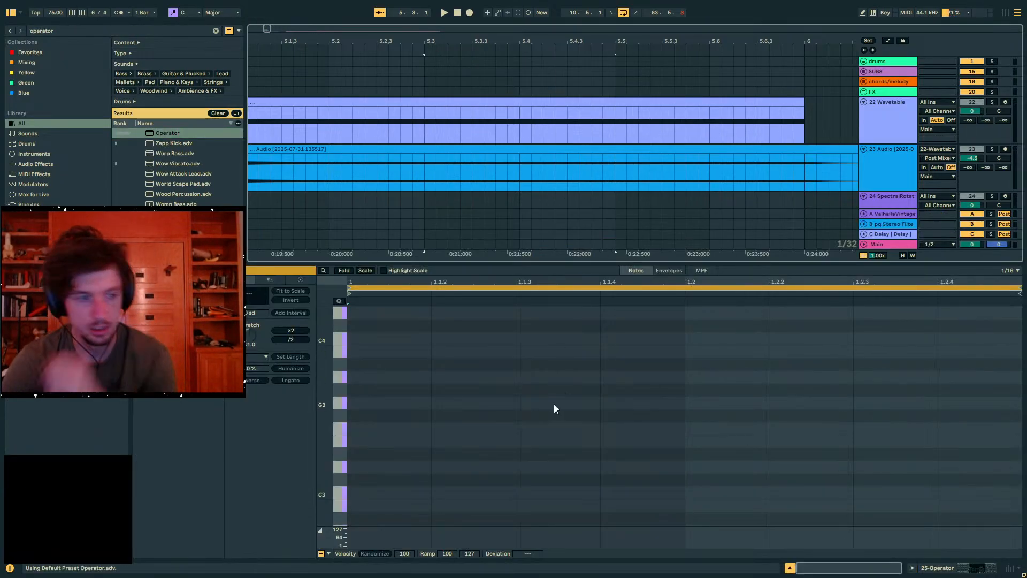
double_click(376, 493)
left_click_drag(431, 493, 938, 503)
Set the new Operator's oscillator A waveform to Noise White, then select its clip and solo the track
left_click(937, 570)
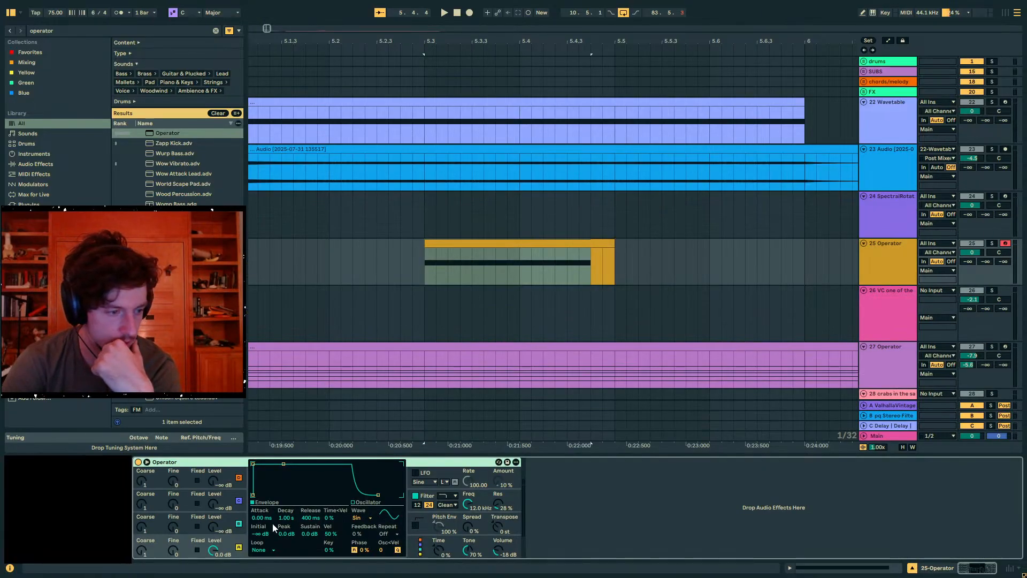
left_click(359, 518)
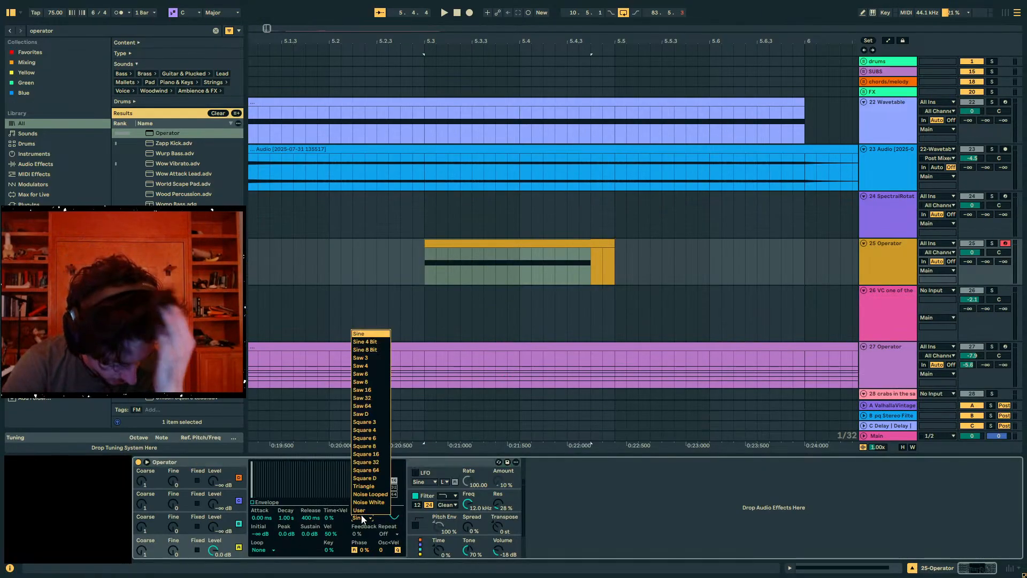
left_click(358, 534)
left_click(468, 252)
left_click(992, 243)
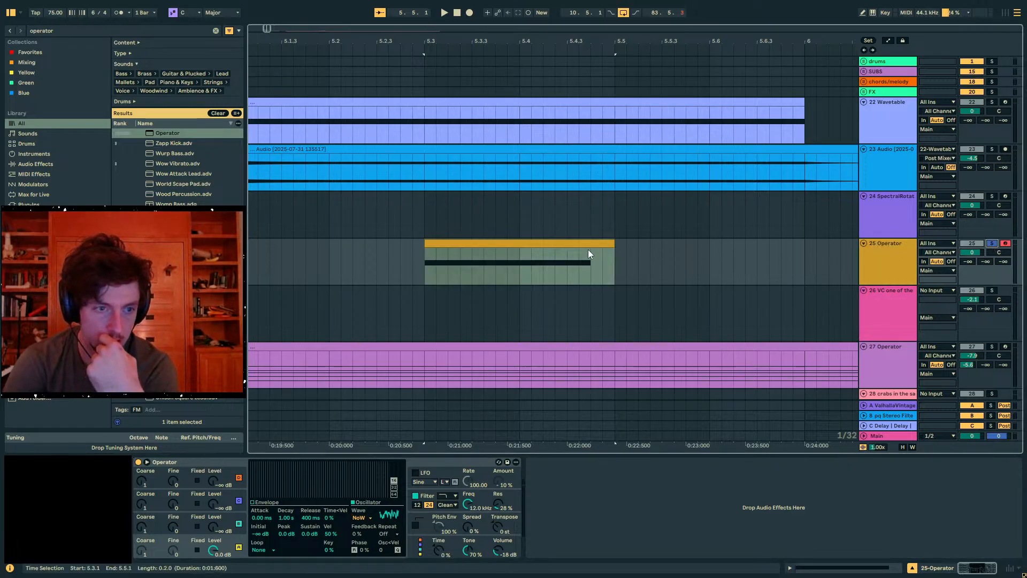
Shape oscillator A's envelope into a short noise burst with a decay of about 6.78 ms and start playback
left_click(261, 519)
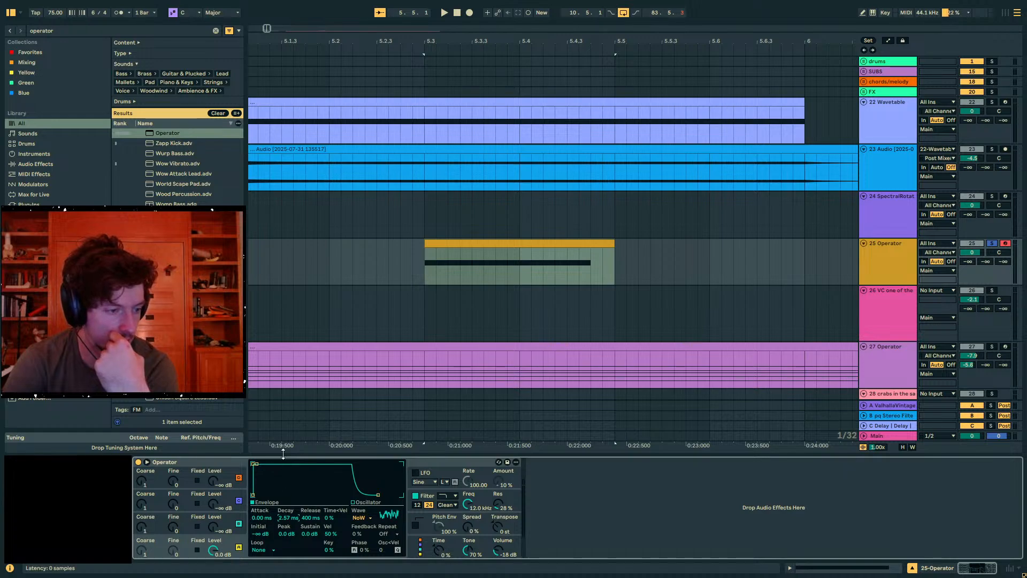
left_click_drag(257, 464, 260, 495)
key("space")
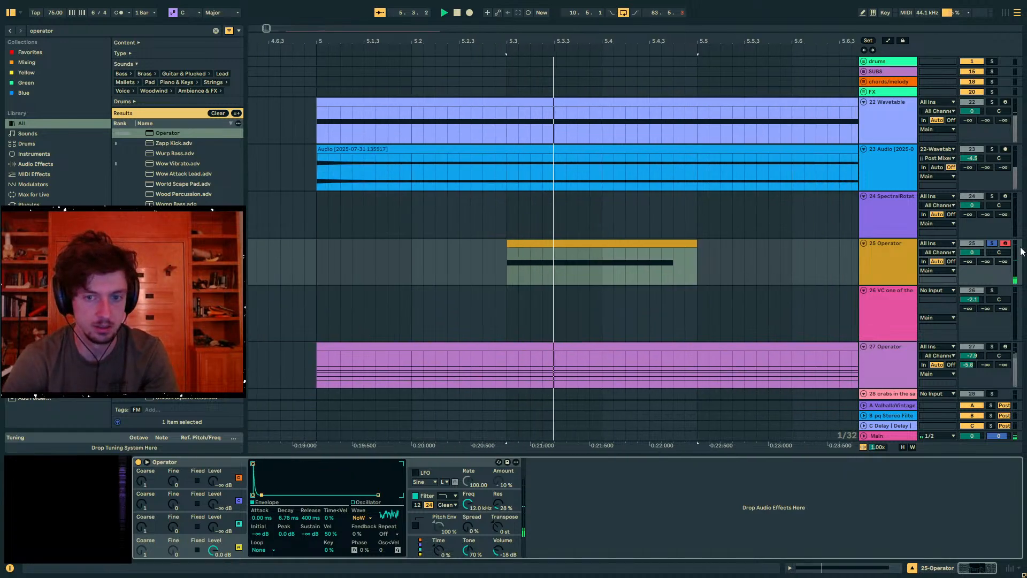
Turn off the noise Operator's filter, raise its volume to -0.7 dB and audition the clip
left_click(416, 496)
key("space")
key("space")
left_click_drag(498, 551, 499, 516)
key("space")
key("space")
Search the library for Spectral Time and add it to the noise burst's track, 25 Operator
key("ctrl+f")
left_click(899, 331)
scroll(899, 332, "down", 3)
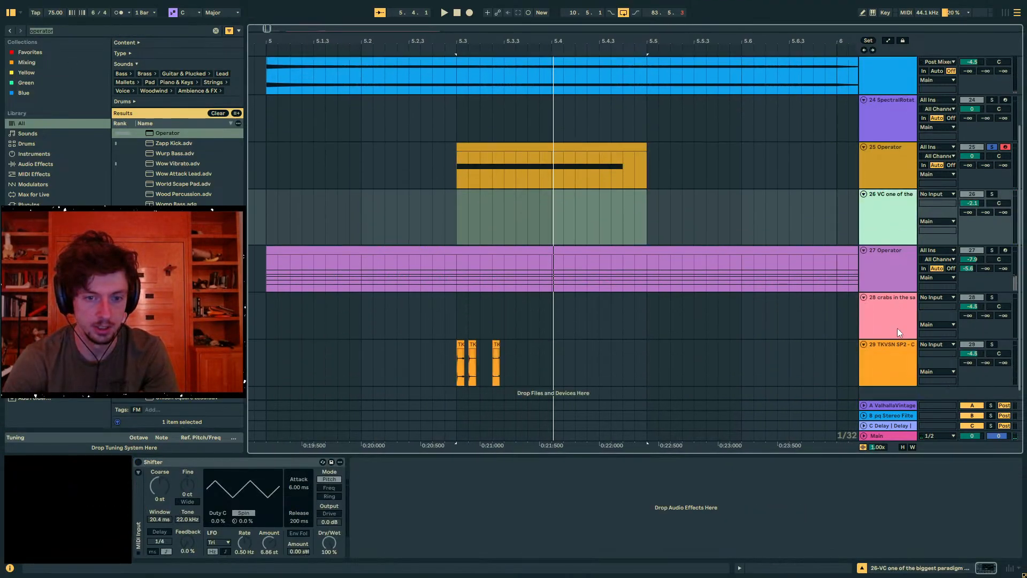
key("ctrl+f")
type("spectral time")
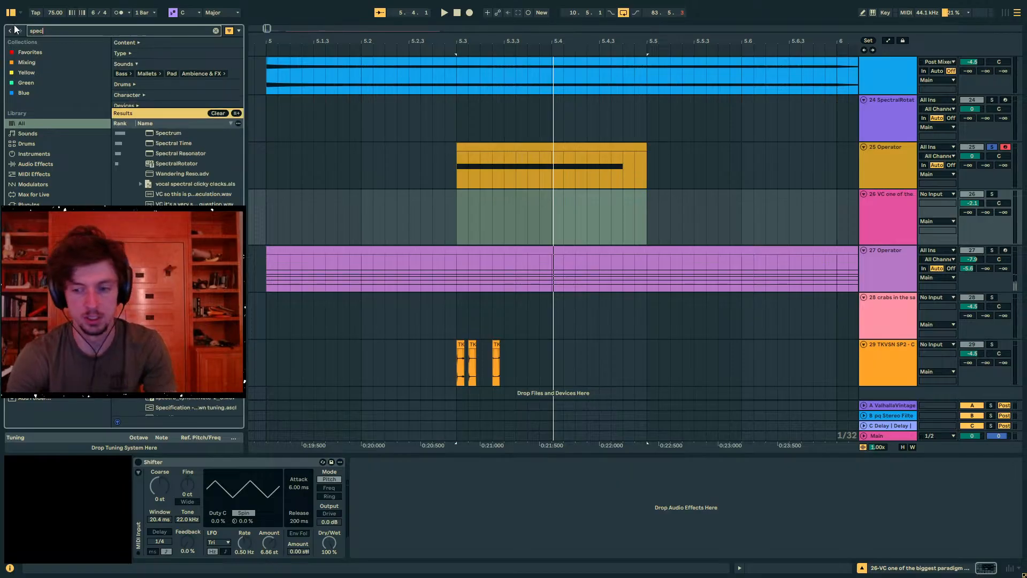
left_click_drag(194, 133, 495, 161)
Set Spectral Time's dry/wet to 100% and its delay to 10 ms time, 100% mix, 2.00 s tilt and 0.75 mask, auditioning the result
key("space")
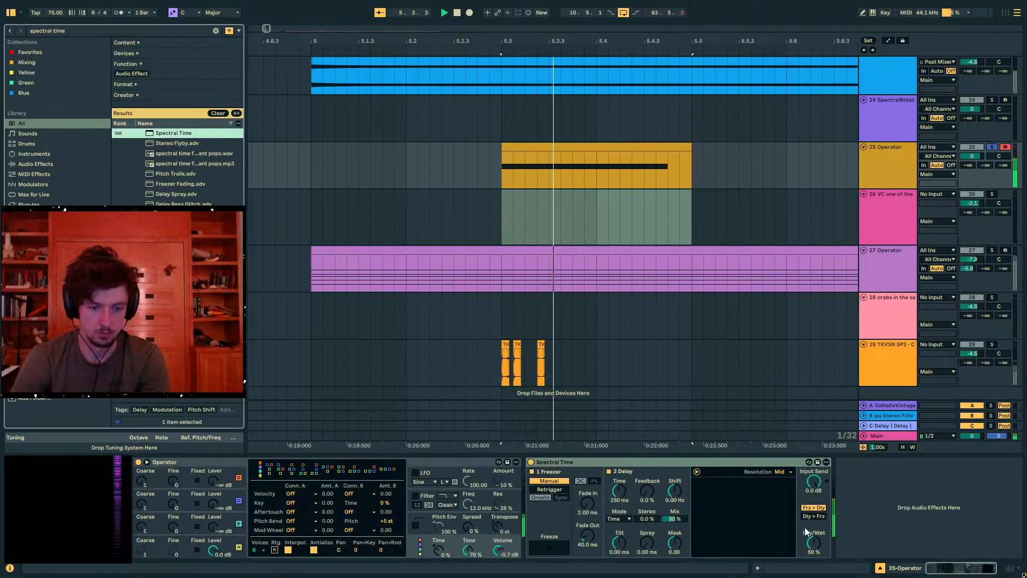
key("space")
left_click_drag(813, 543, 814, 498)
left_click_drag(621, 491, 674, 482)
key("space")
key("space")
key("space")
key("space")
key("space")
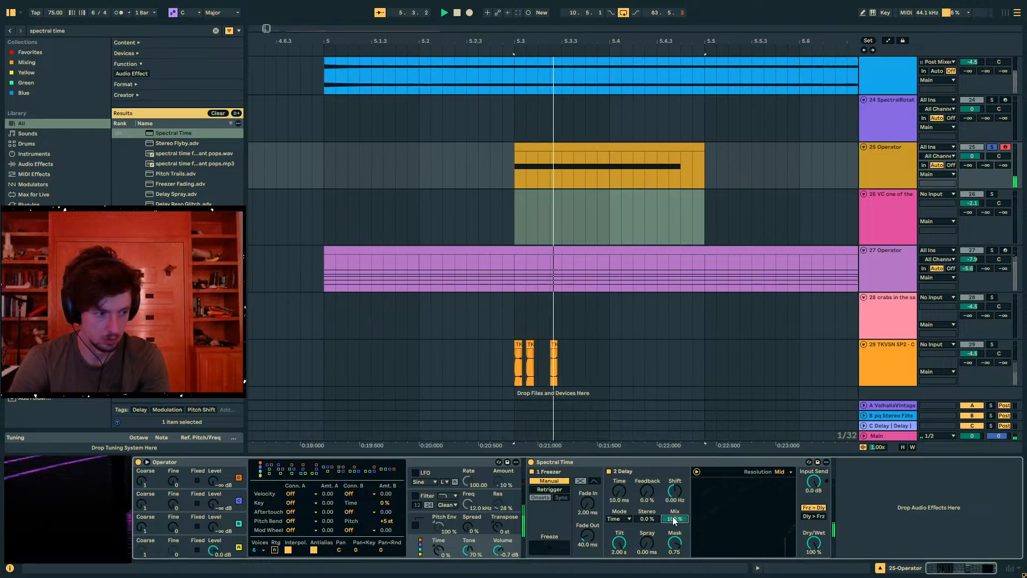
Set the Spectral Time delay's mask to -0.52 and audition the noise burst
mouse_move(676, 533)
left_mouse_down()
mouse_move(675, 577)
mouse_move(678, 540)
left_mouse_up()
key("space")
key("space")
key("space")
key("space")
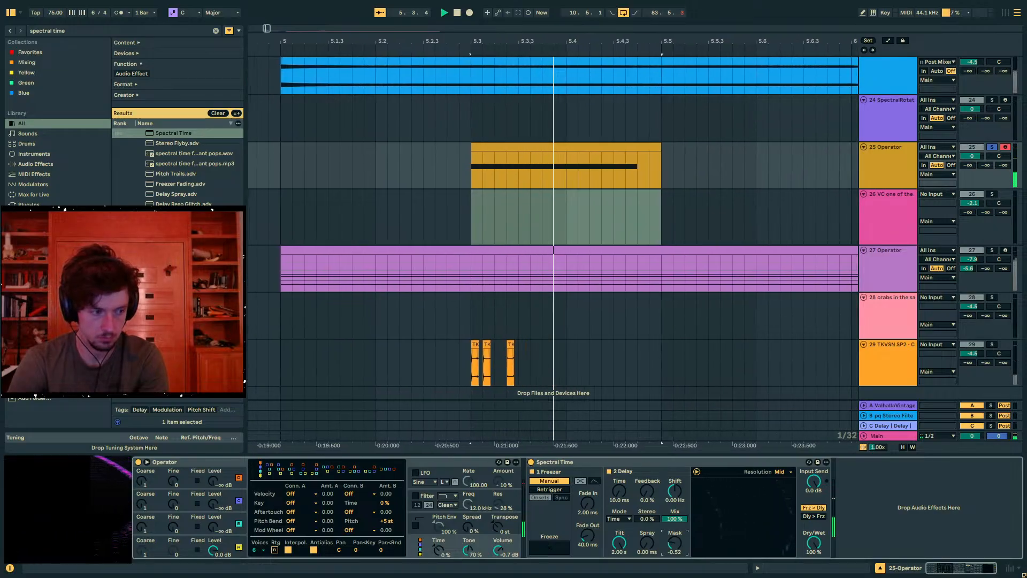
key("space")
Insert an audio track below 25 Operator and set its audio input to 25-Operator
left_click(869, 168)
key("ctrl+t")
left_click(941, 195)
type("25")
key("Return")
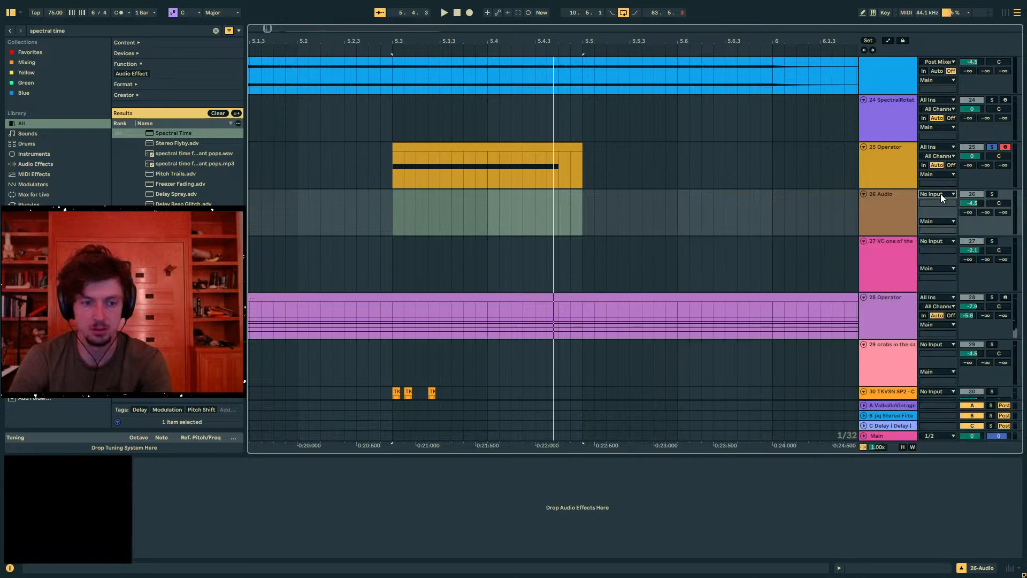
Arm the new audio track and record the processed noise burst from 5.3.1 to about 5.4.3
left_click(1006, 194)
left_click(469, 12)
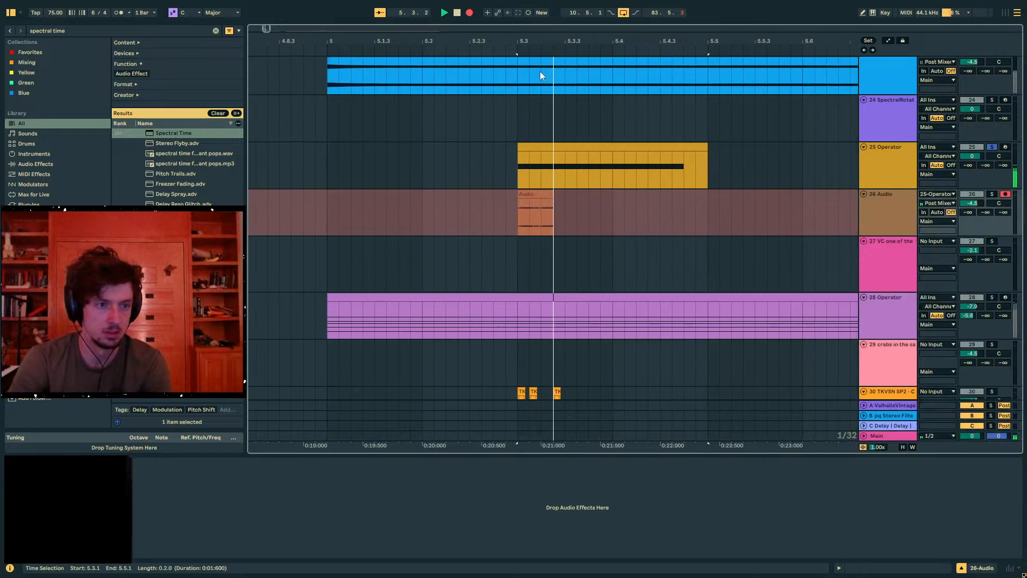
key("space")
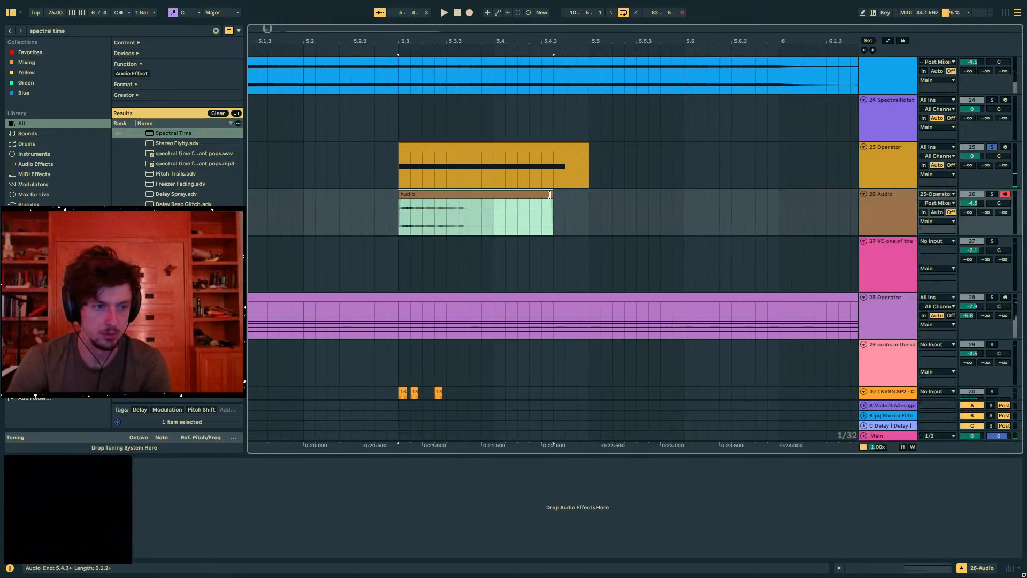
Clear the browser search and save the recorded audio clip into the User Library's spectral rotation stuff folder
left_click(32, 306)
left_click(33, 316)
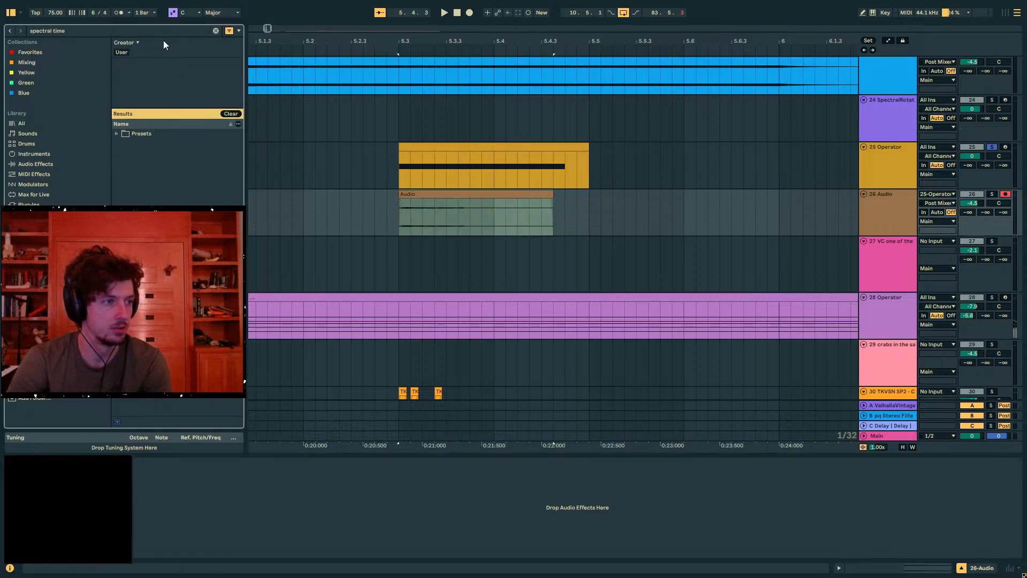
left_click(215, 31)
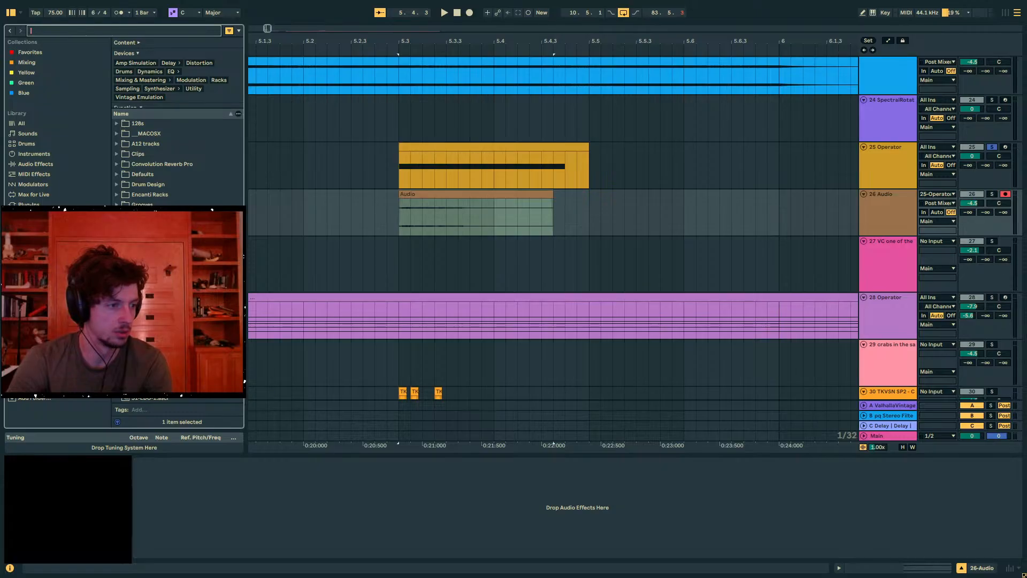
left_click(481, 193)
left_click_drag(481, 194, 171, 321)
left_click(400, 244)
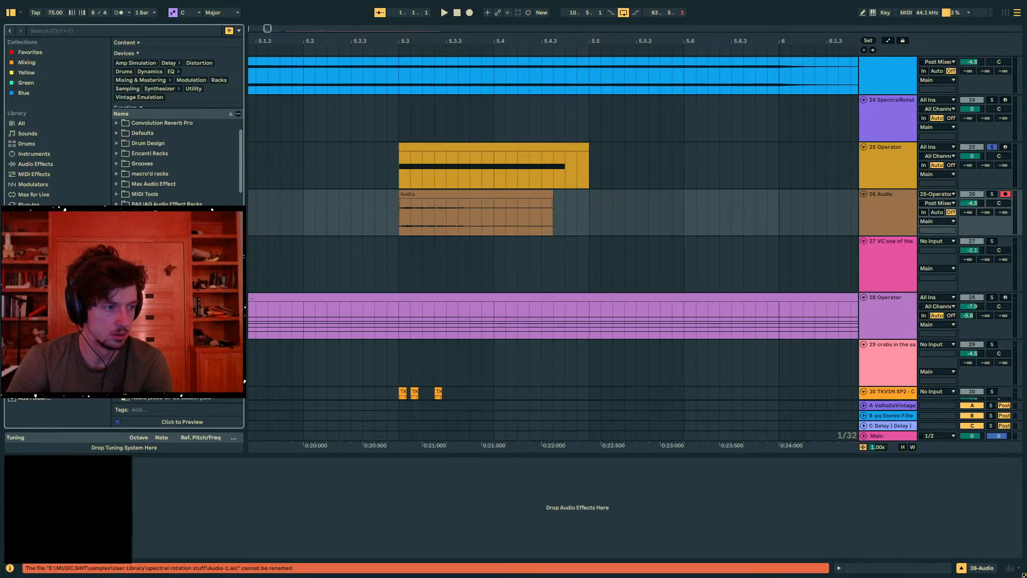
Select the 26 Audio track that holds the recorded noise burst
scroll(869, 199, "down", 1)
left_click(871, 197)
left_click(884, 219)
left_click(892, 201)
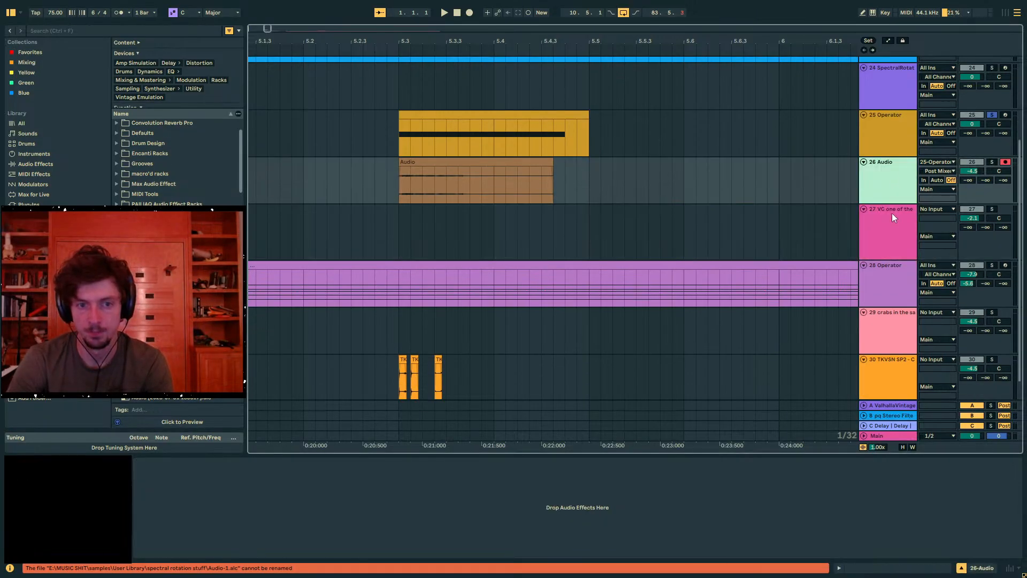
Search the whole library for "convo" and add the Convolution Reverb Pro device to track 27
left_click(892, 210)
left_click(890, 198)
left_click(98, 30)
type("convol")
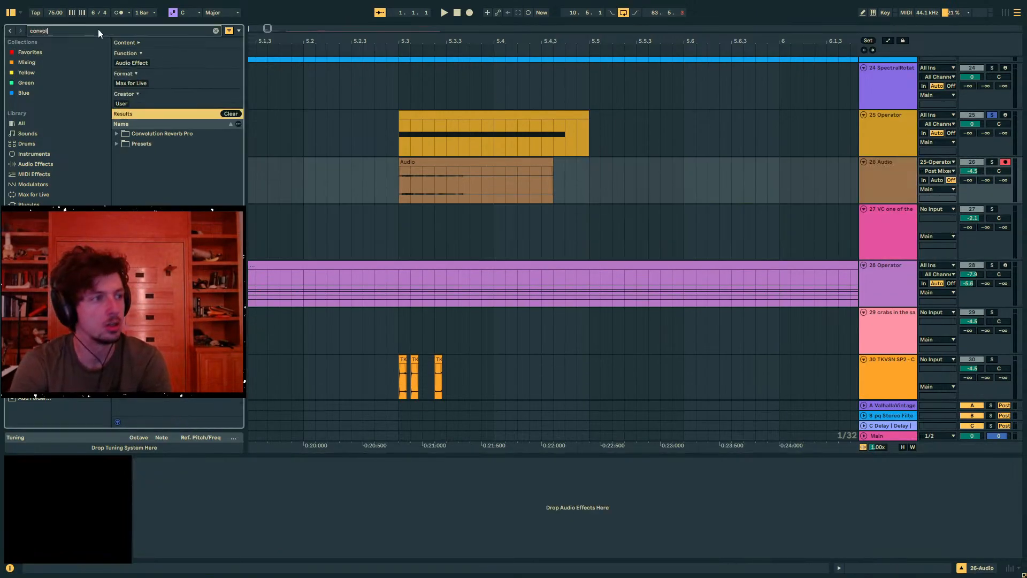
key("BackSpace")
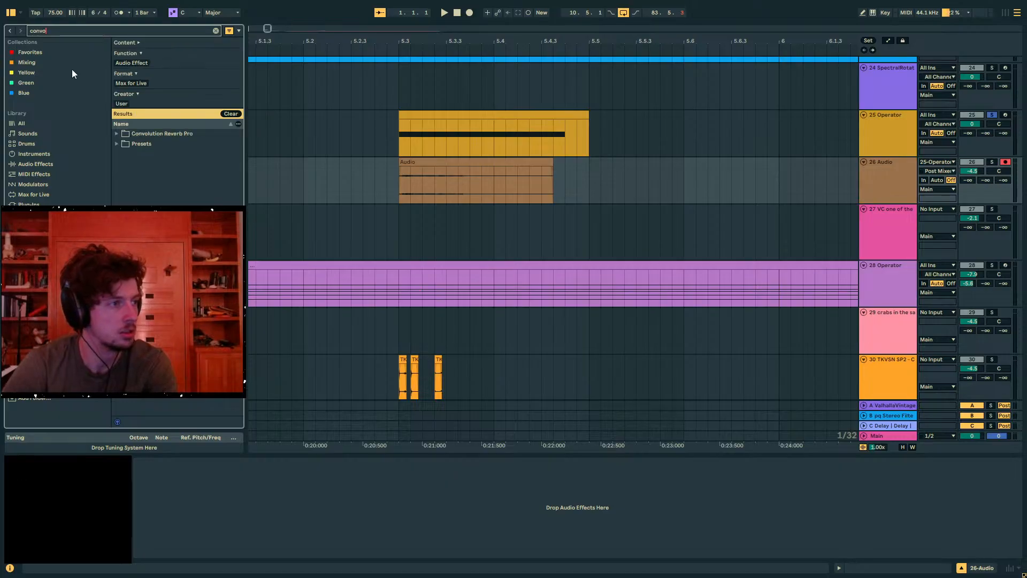
left_click(123, 135)
left_click(68, 122)
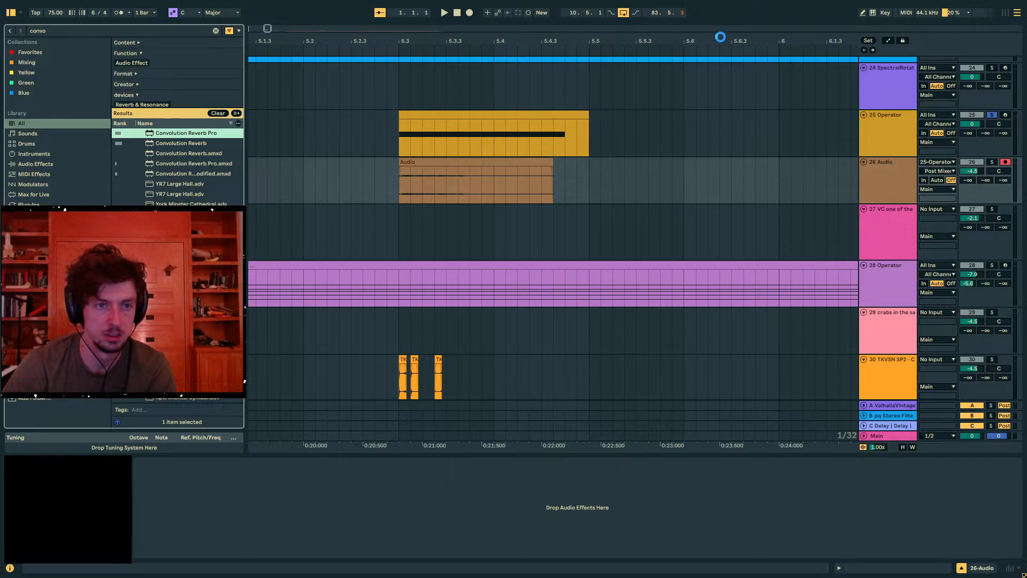
left_click_drag(736, 41, 689, 15)
left_click_drag(389, 41, 471, 55)
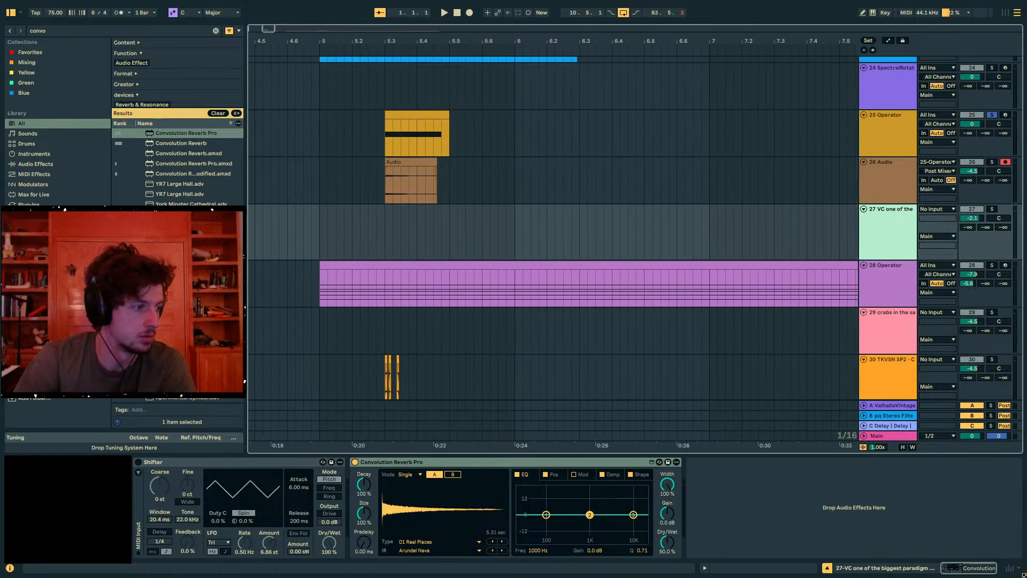
Clear the browser search in the user library and place the Audio clip on track 27 at 5.4.4
left_click(35, 347)
left_click(35, 316)
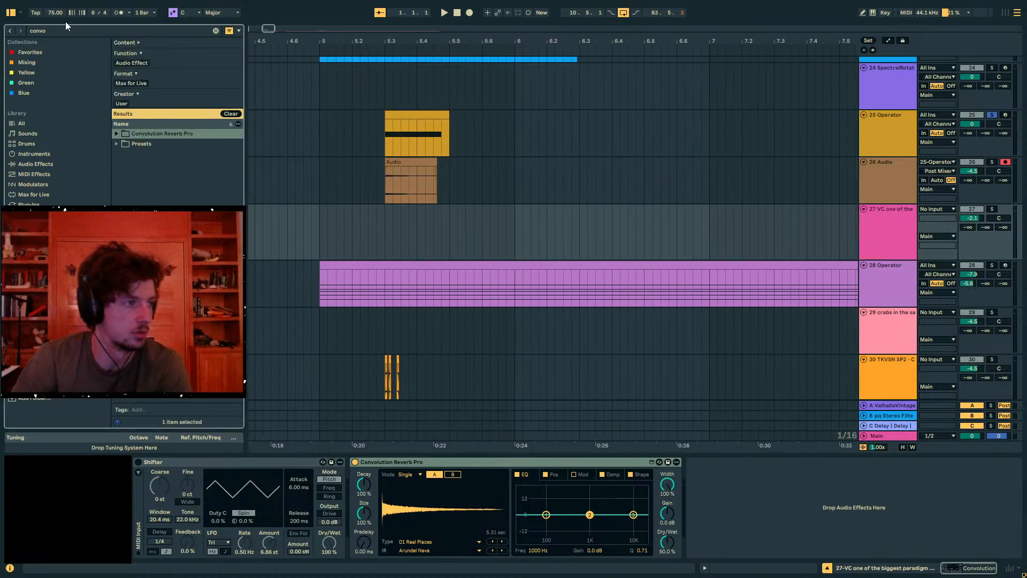
left_click(72, 31)
key("BackSpace")
left_click(278, 352)
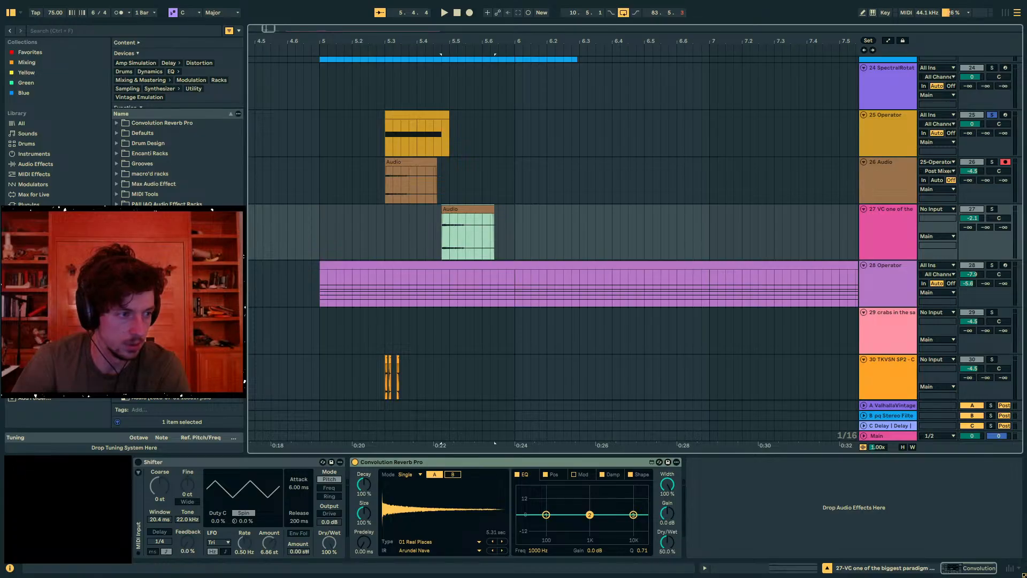
Try to load the Audio item from the browser into the impulse response display of Convolution Reverb Pro
left_click_drag(171, 321, 405, 459)
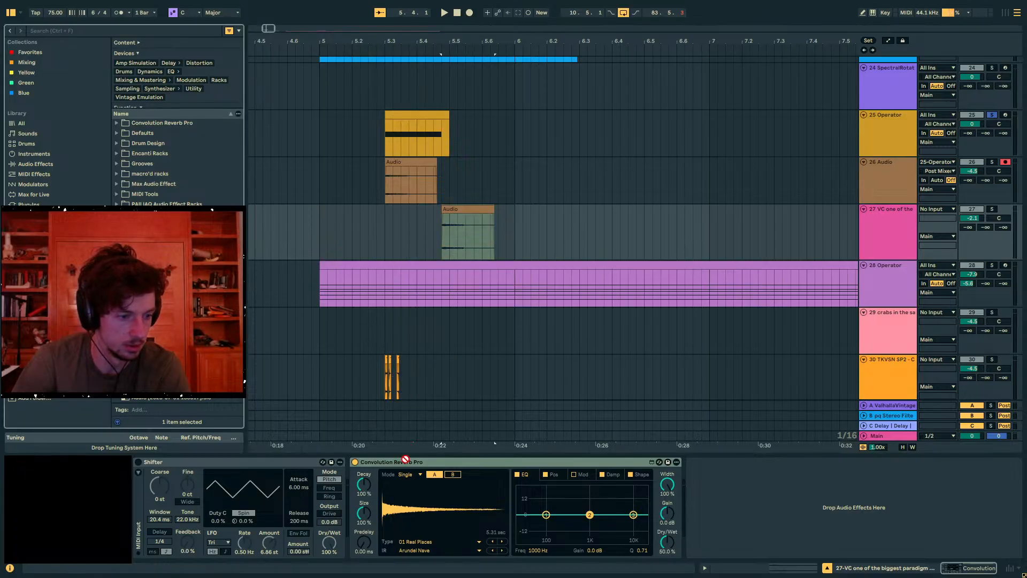
left_click(410, 505)
left_click_drag(171, 321, 448, 511)
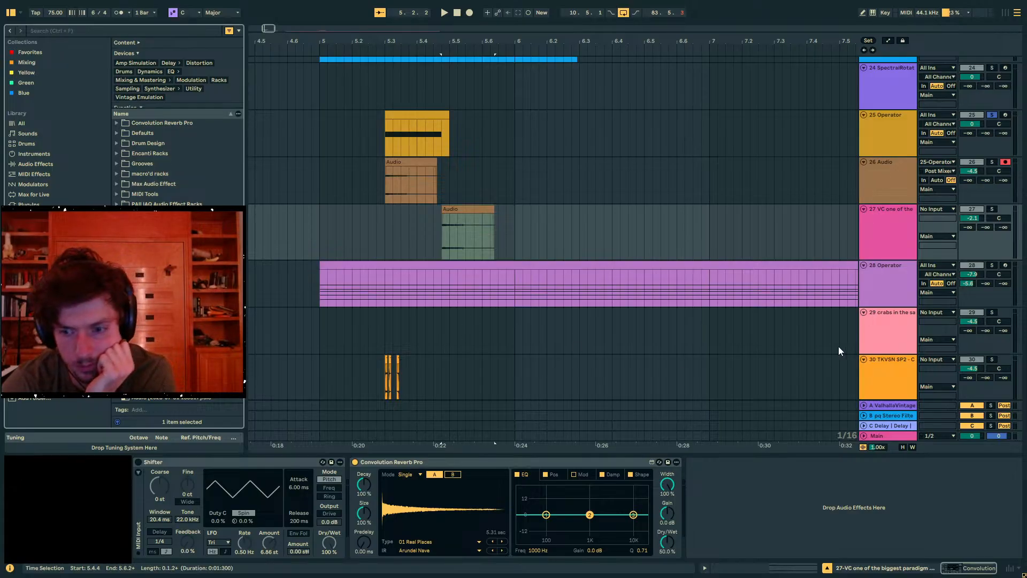
left_click(400, 514)
scroll(131, 178, "down", 3)
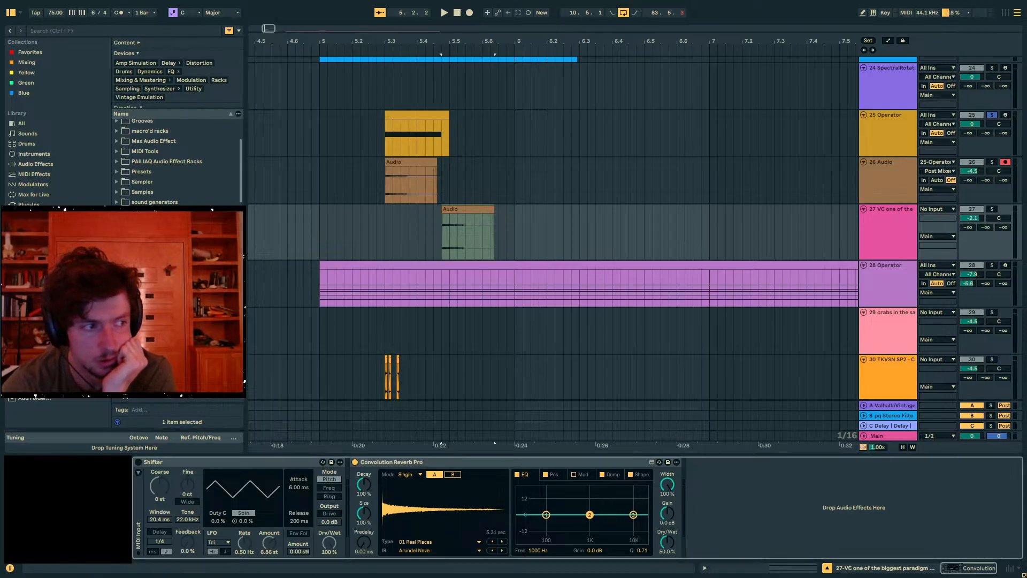
left_click(166, 278)
Consolidate the Audio clip on track 27 and load it into Convolution Reverb Pro as the impulse response
left_click(463, 235)
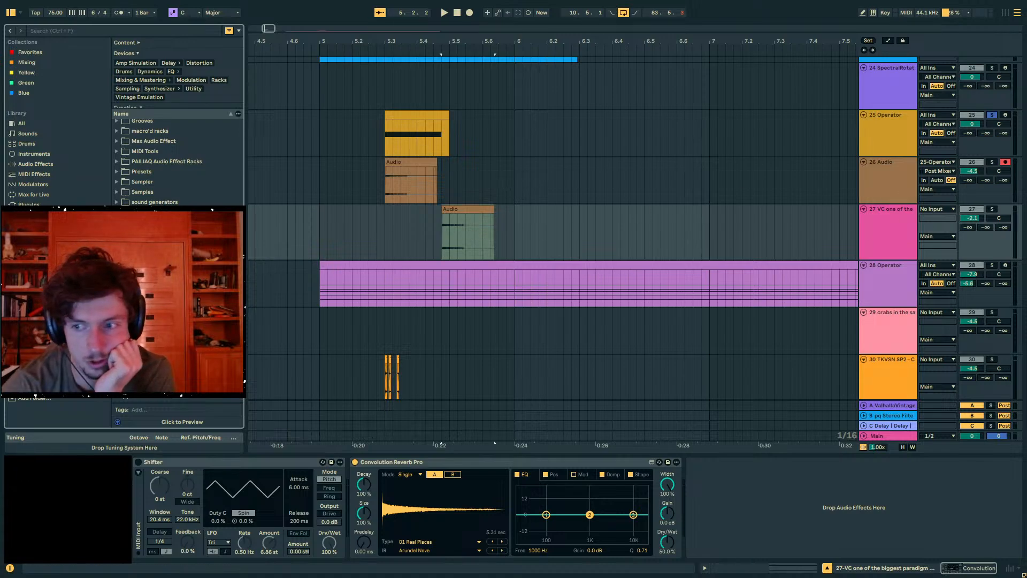
left_click_drag(1026, 166, 722, 133)
left_click_drag(650, 233, 332, 234)
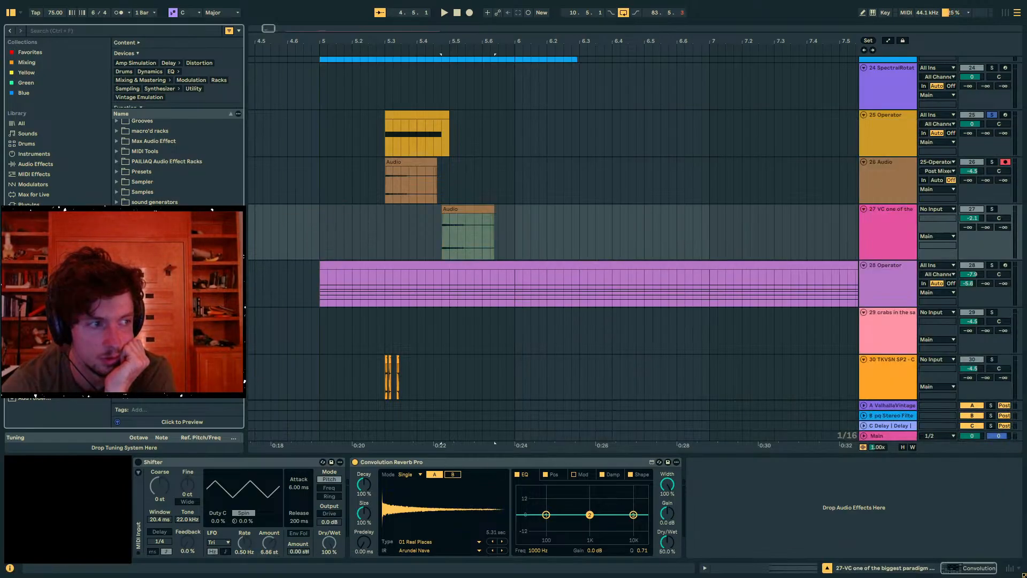
left_click(466, 210)
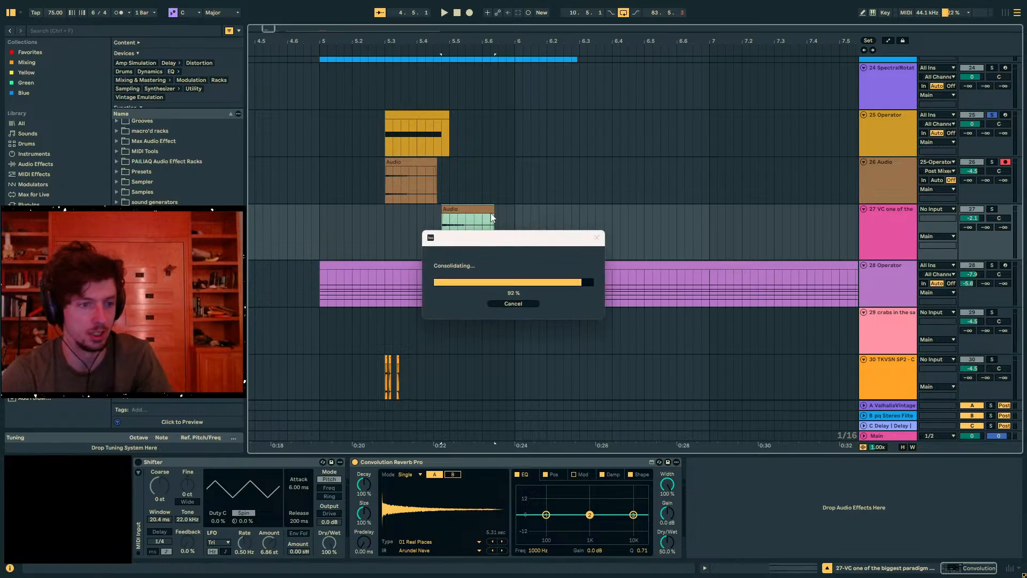
left_click_drag(472, 209, 450, 502)
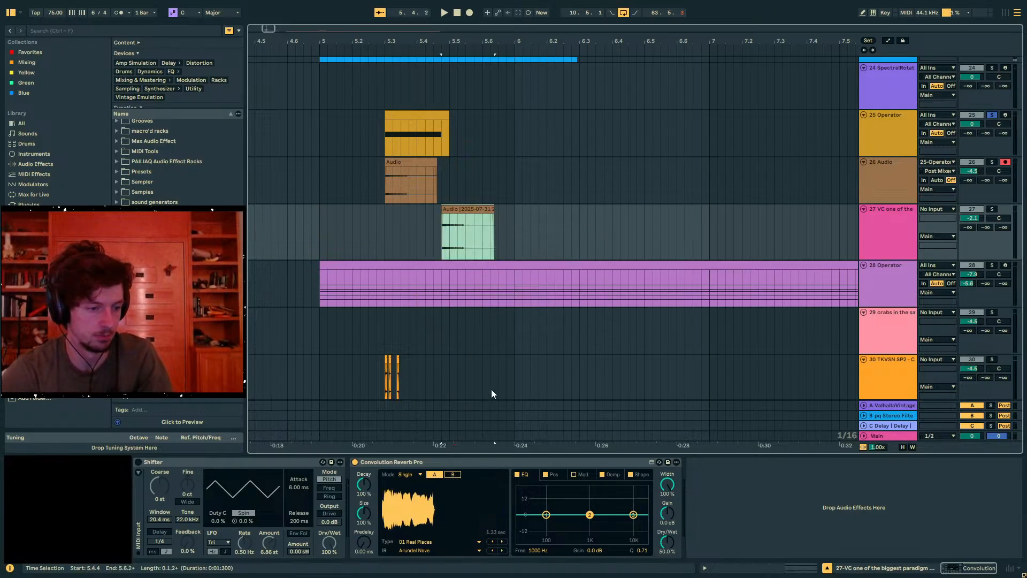
Search the whole library for "acapella" and place Ying Yang Twins - Salt Shaker (Acapella) on track 27 at 6.1.4
left_click(798, 220)
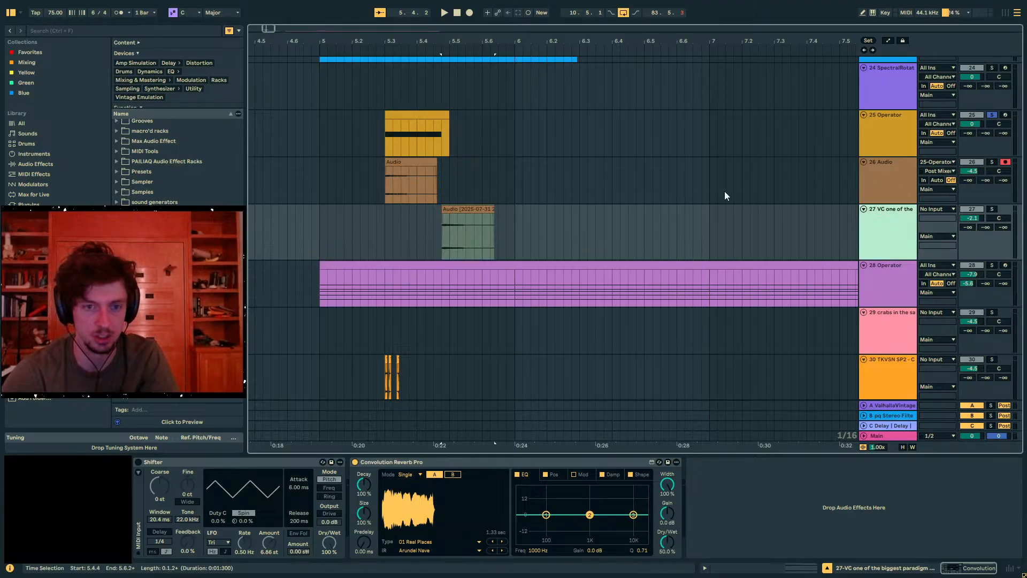
left_click(98, 32)
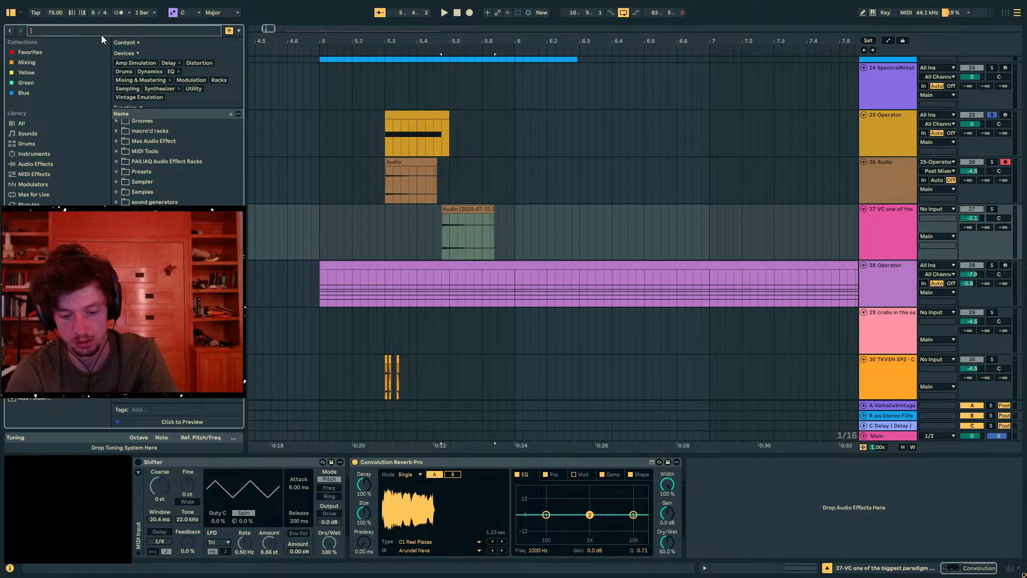
type("acapella")
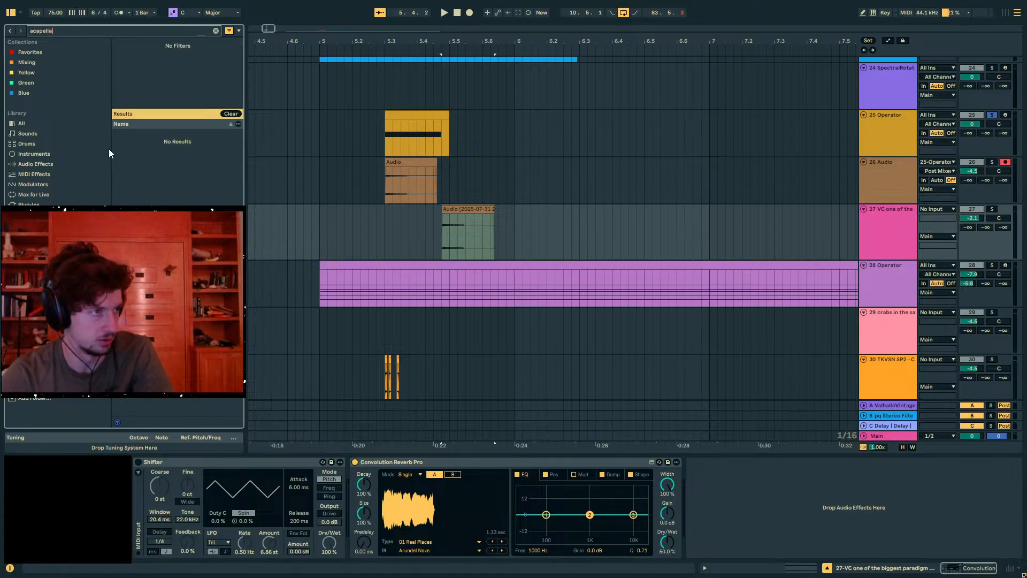
left_click(24, 124)
left_click_drag(180, 267, 542, 230)
left_click(573, 234)
left_click(658, 209)
Set Convolution Reverb Pro's Dry/Wet to 100% and play the acapella clip with track 27 soloed
left_click_drag(571, 41, 405, 22)
left_click_drag(667, 542, 667, 492)
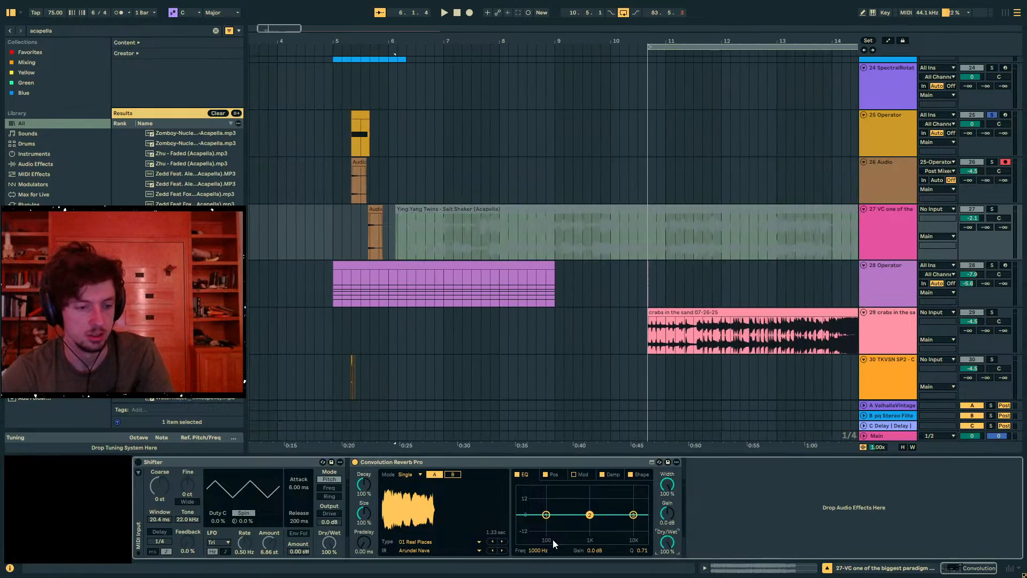
left_click(370, 211)
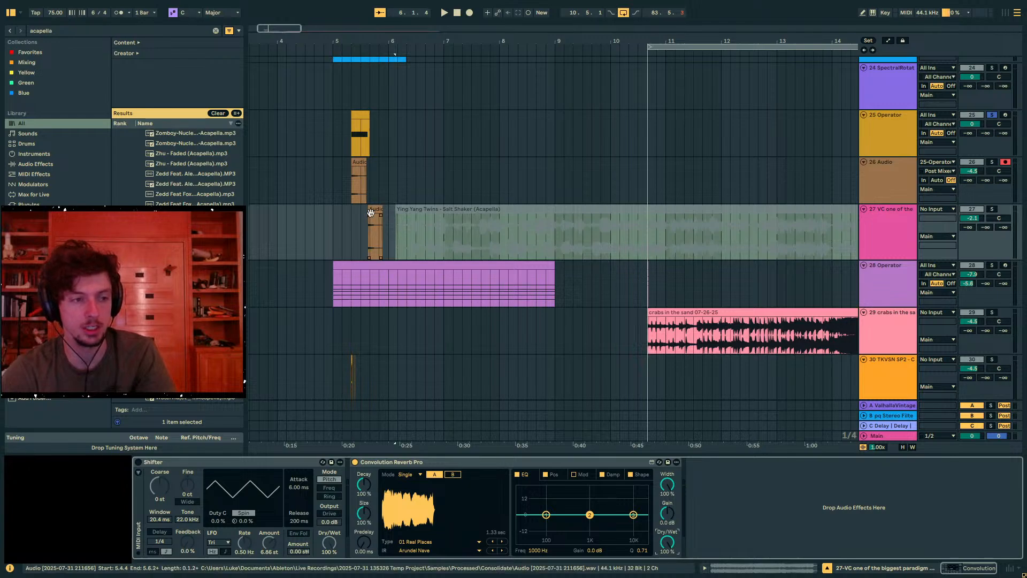
left_click(446, 207)
key("space")
left_click(993, 209)
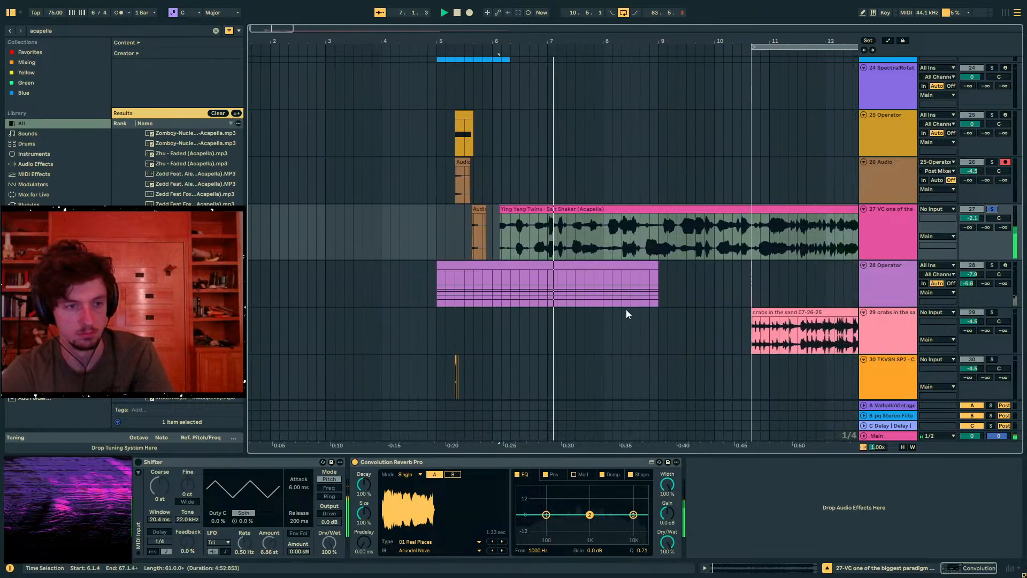
Stop playback and move the Spectral Time device from track 25 to the end of track 27's device chain
left_click(533, 151)
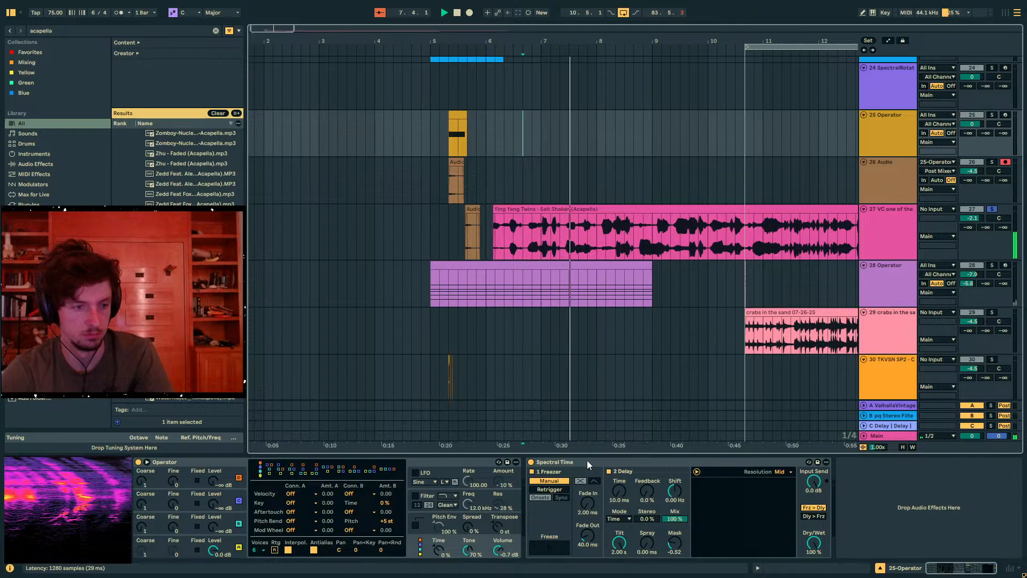
key("space")
left_click(574, 210)
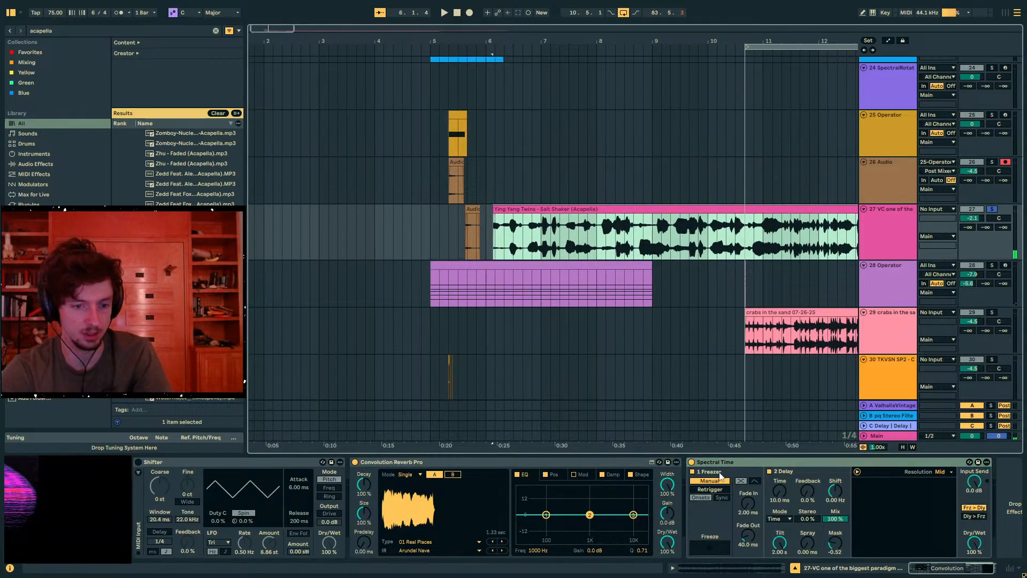
Play the acapella clip while bypassing Spectral Time on track 27, and leave the device switched off
left_click(691, 462)
key("space")
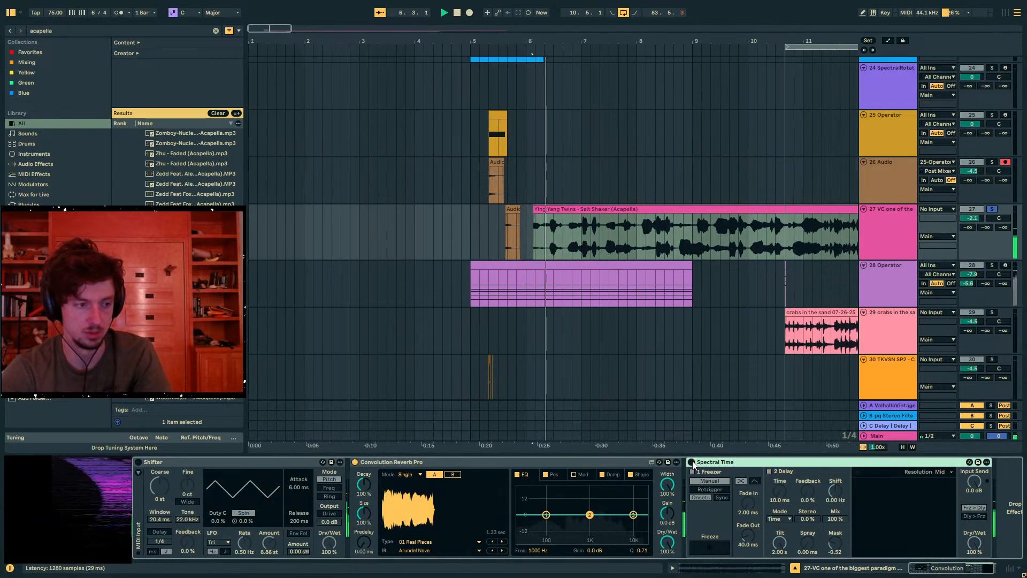
key("space")
left_click(691, 462)
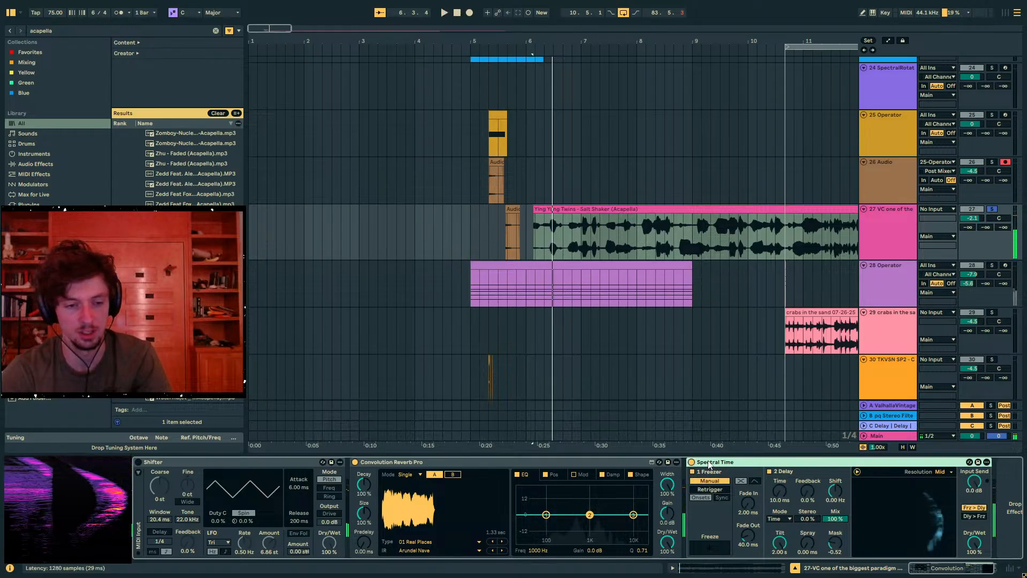
left_click(692, 462)
left_click(483, 462)
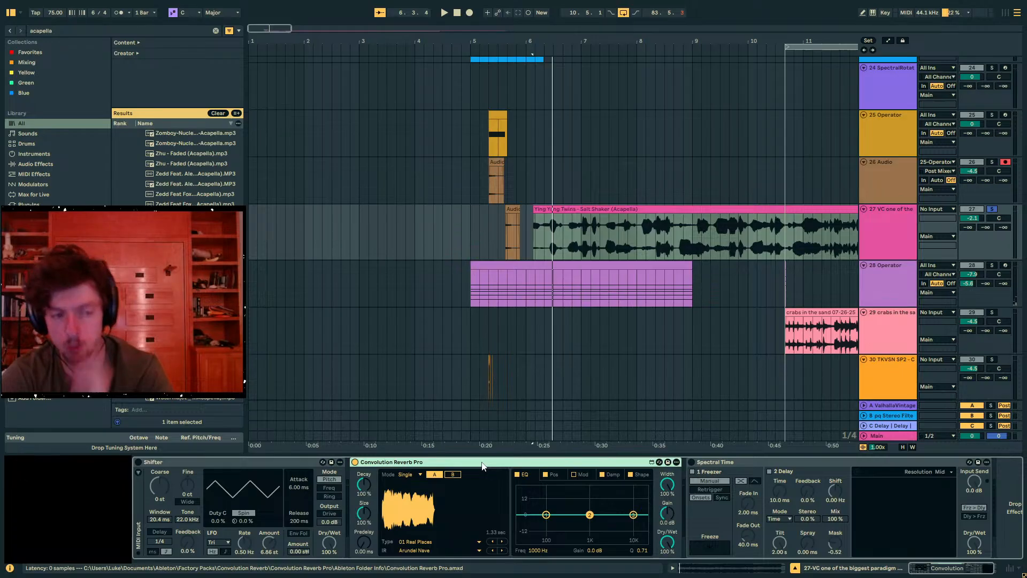
left_click(508, 201)
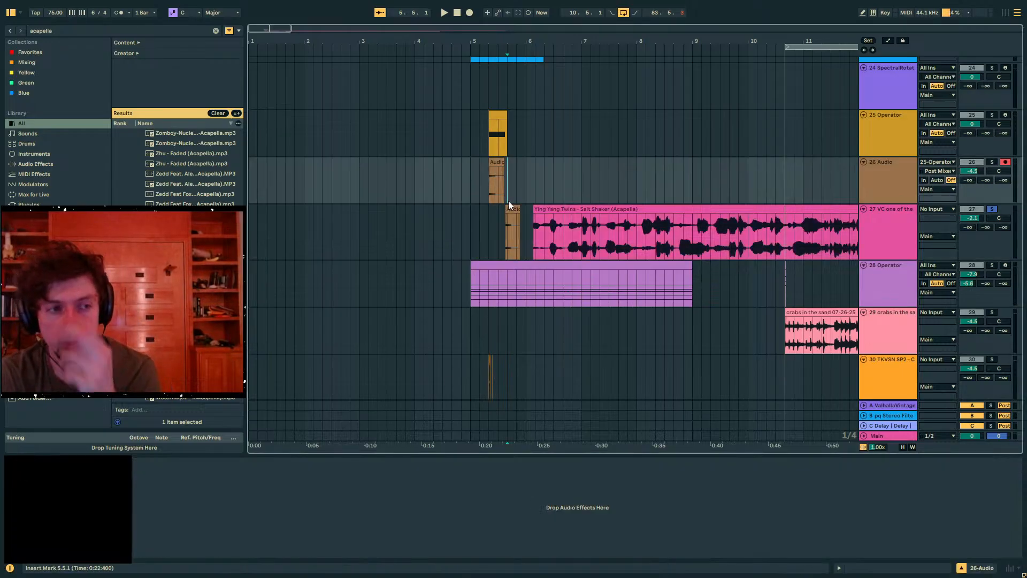
left_click(549, 205)
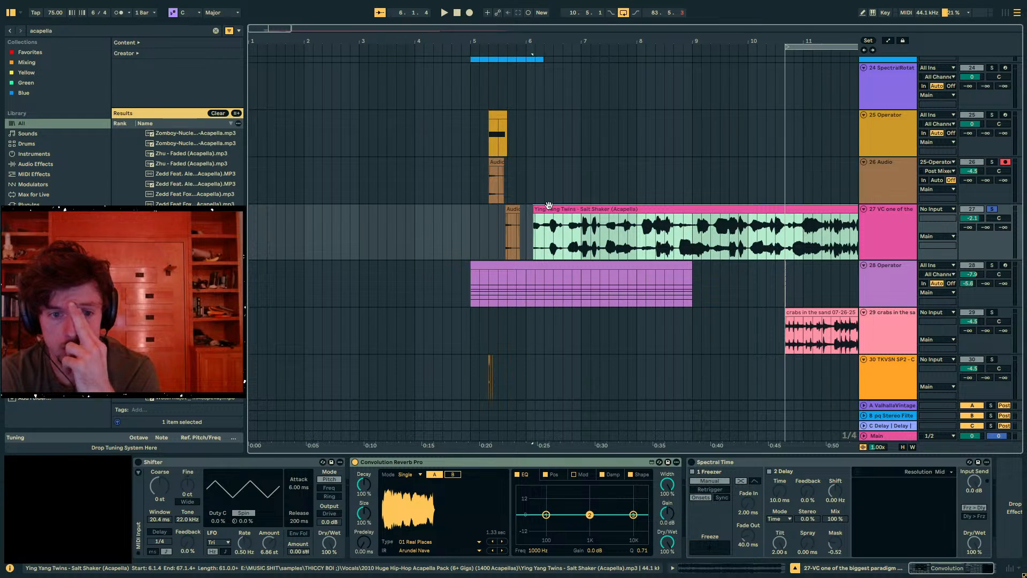
left_click(483, 114)
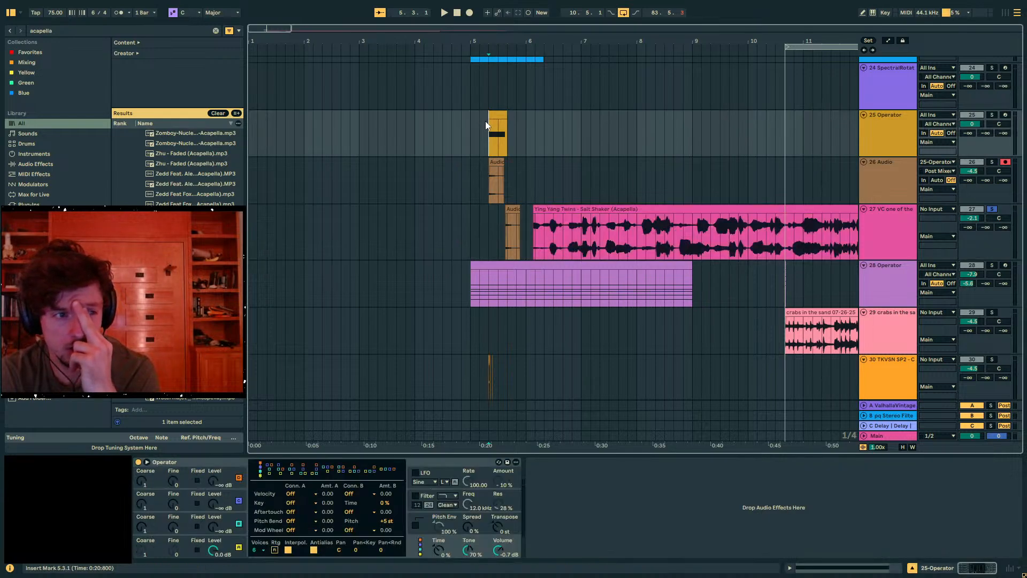
left_click(488, 176)
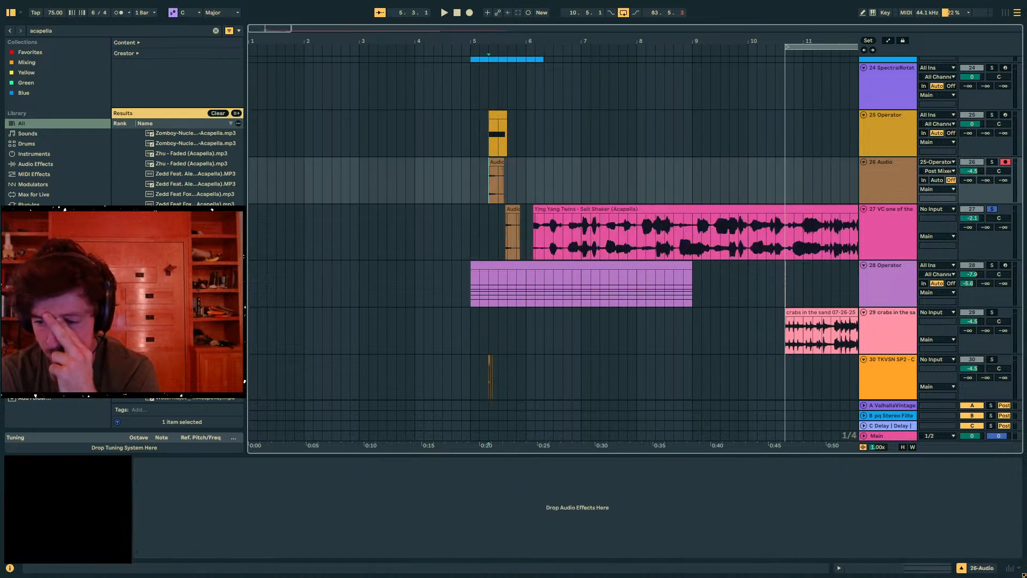
Switch to the web browser and watch the frequency shifter vibrato section of the spectral un-rotation video on YouTube
key("alt+Tab")
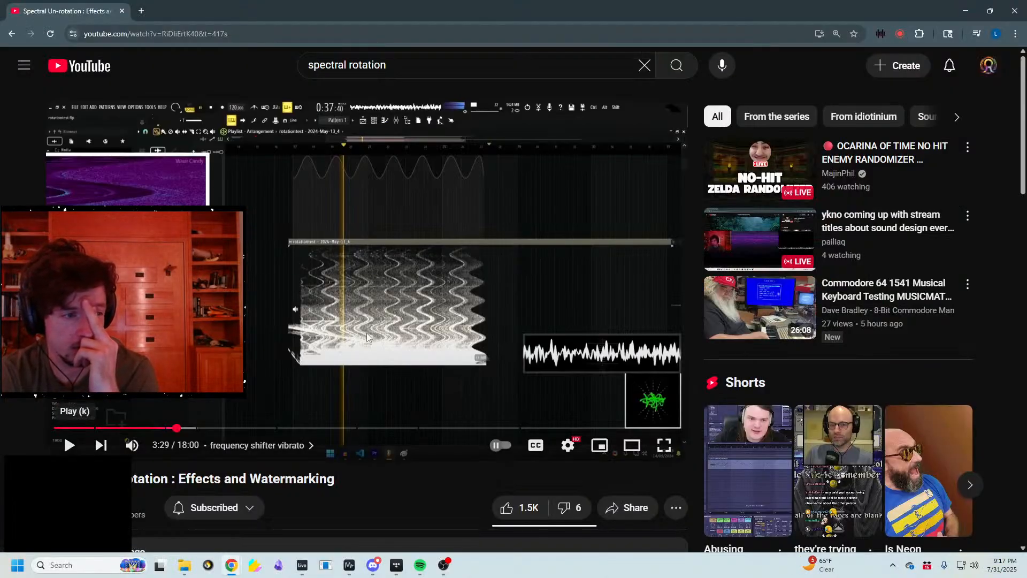
left_click(331, 255)
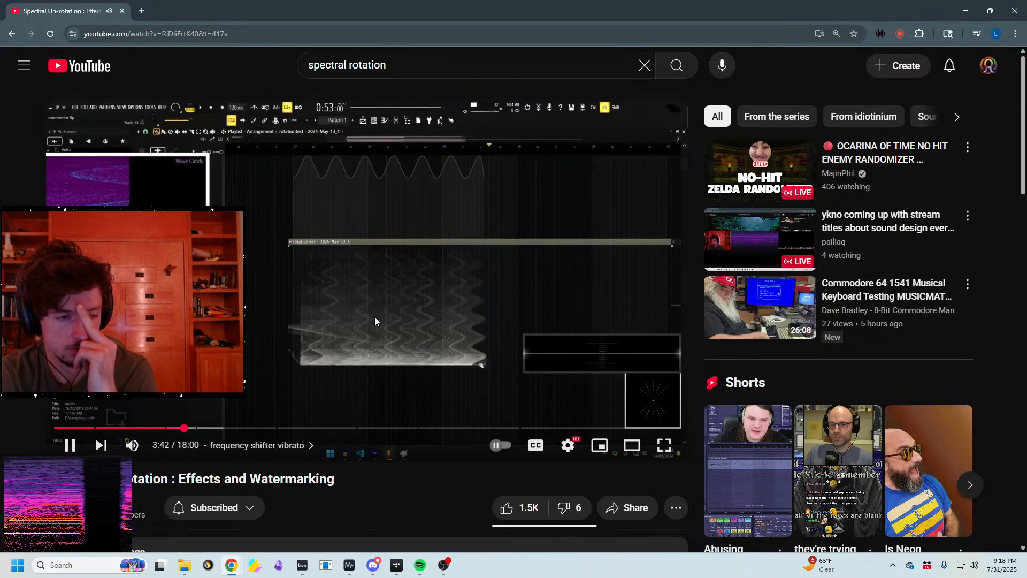
left_click(581, 199)
left_click_drag(780, 5, 1026, 102)
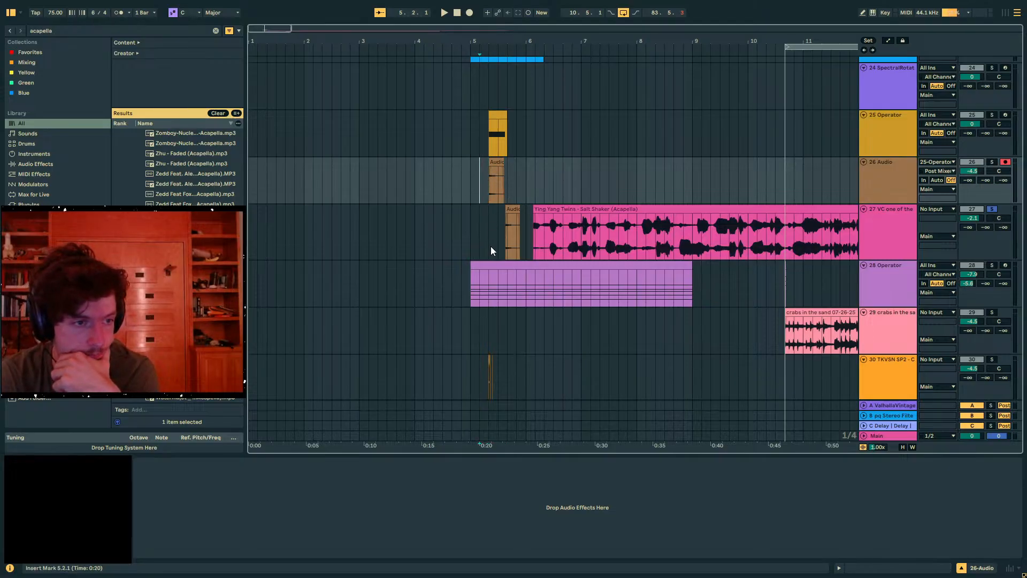
Play the acapella on track 27 and lower Convolution Reverb Pro's Decay to 28.4% and Size to 51.7%
left_click(514, 265)
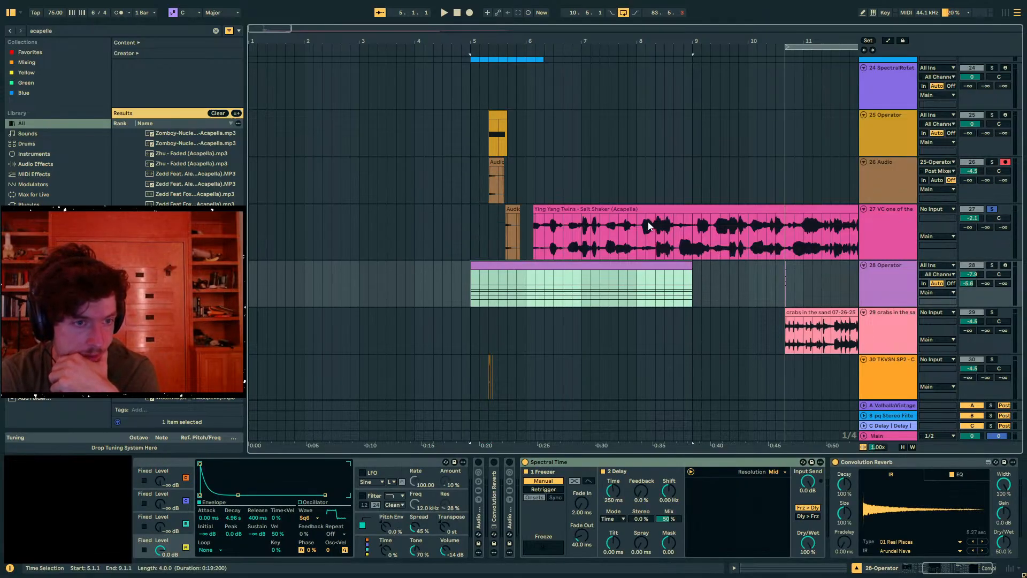
left_click(649, 221)
key("space")
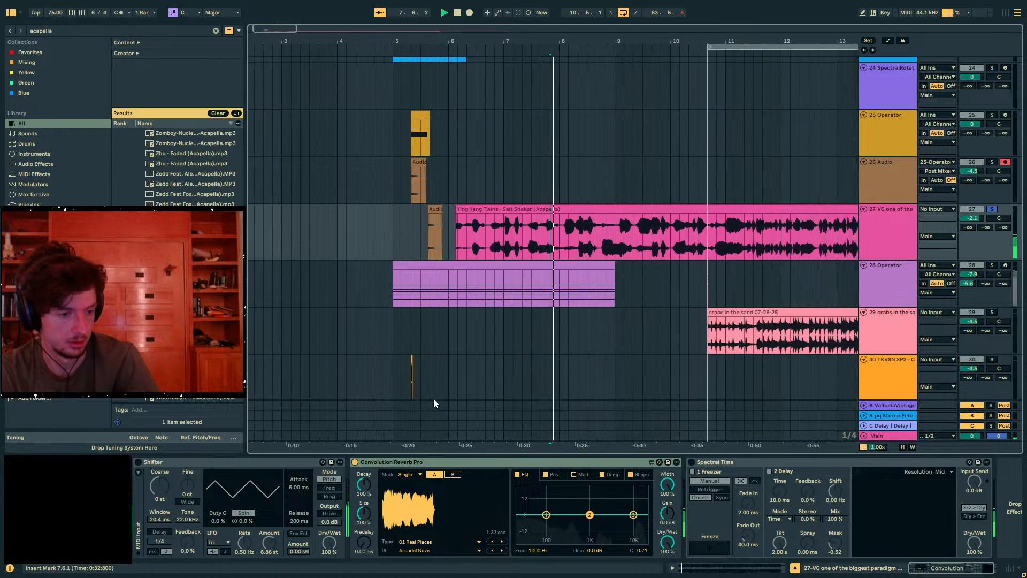
left_click_drag(364, 484, 368, 519)
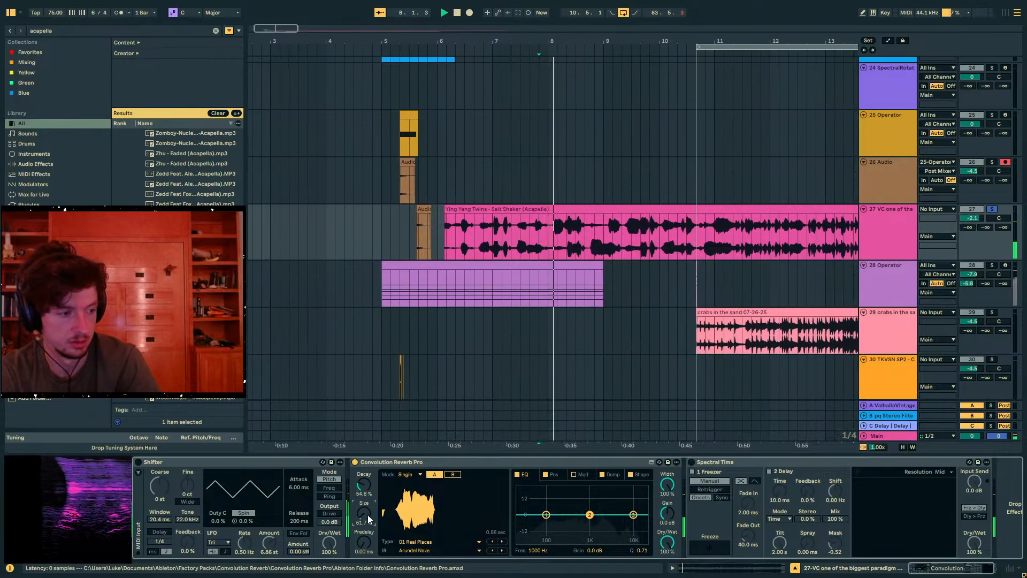
left_click_drag(363, 494, 364, 505)
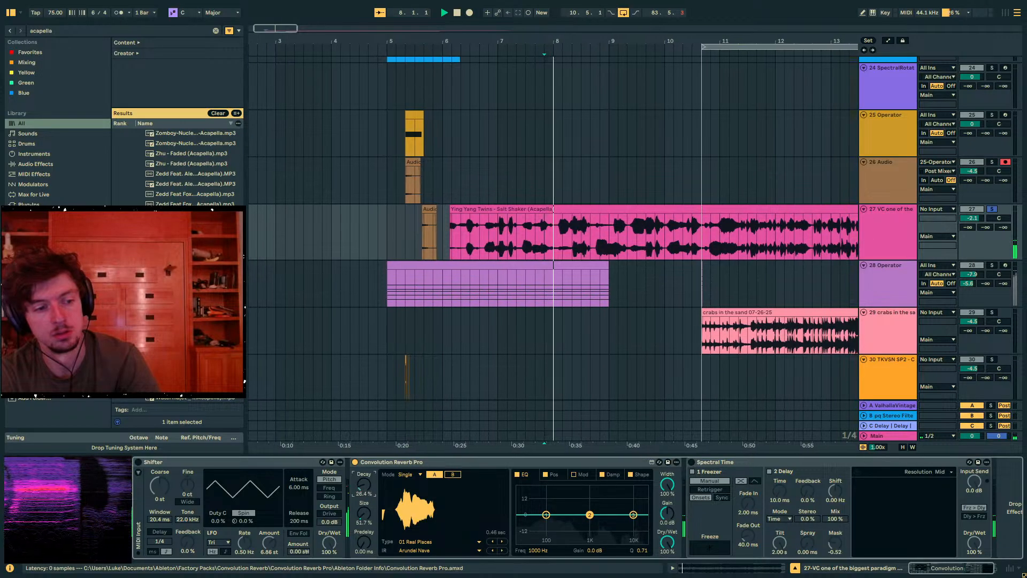
Raise Convolution Reverb Pro's Decay to 76.5% while auditioning the acapella, and stop playback with the acapella clip selected
mouse_move(364, 488)
left_mouse_down()
mouse_move(364, 471)
mouse_move(364, 480)
left_mouse_up()
left_click(412, 243)
key("space")
left_click_drag(435, 210, 435, 209)
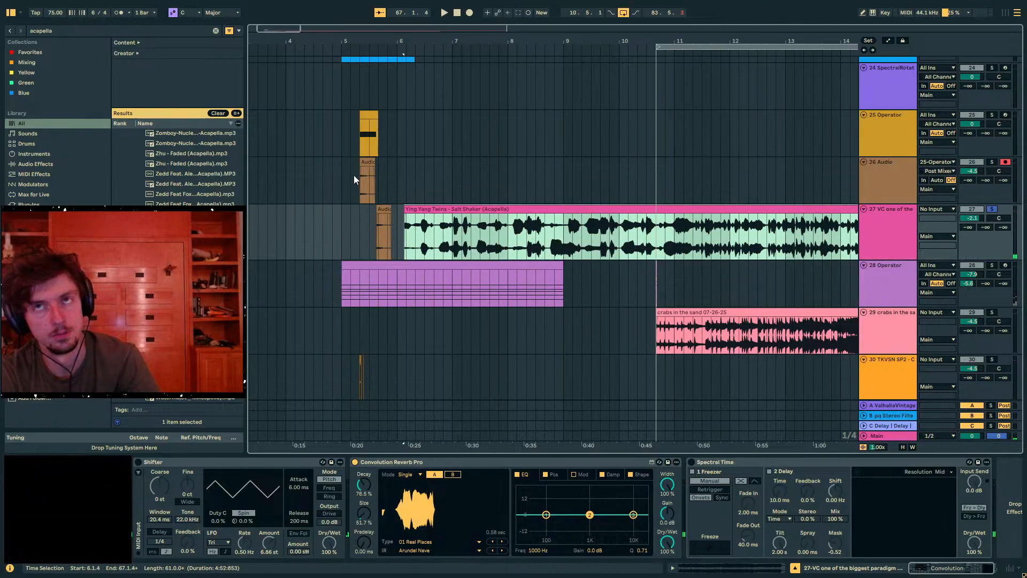
Solo track 25 and examine the device chains of tracks 22 to 30, ending on 25 Operator
left_click(361, 116)
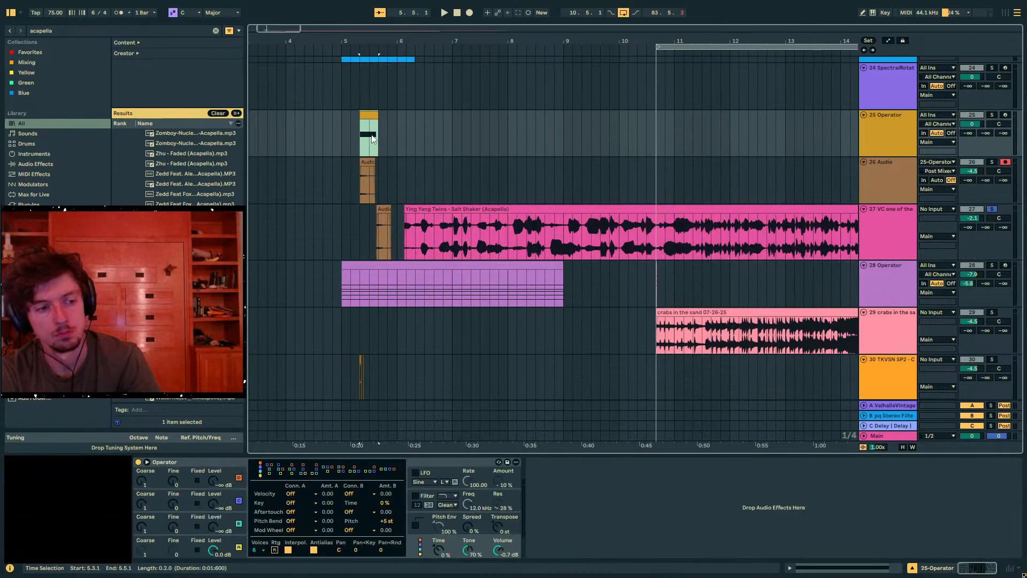
key("Up")
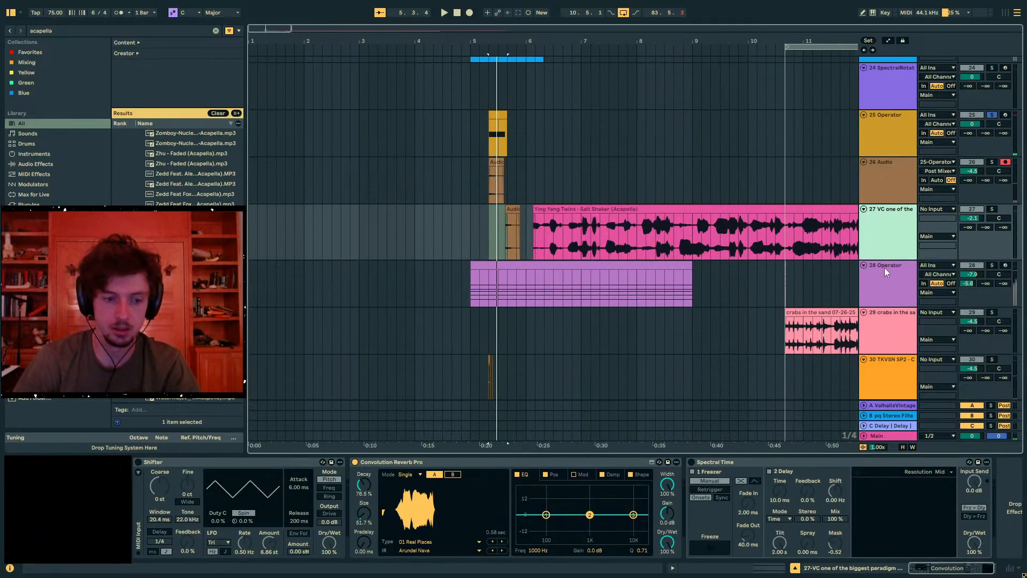
left_click(887, 268)
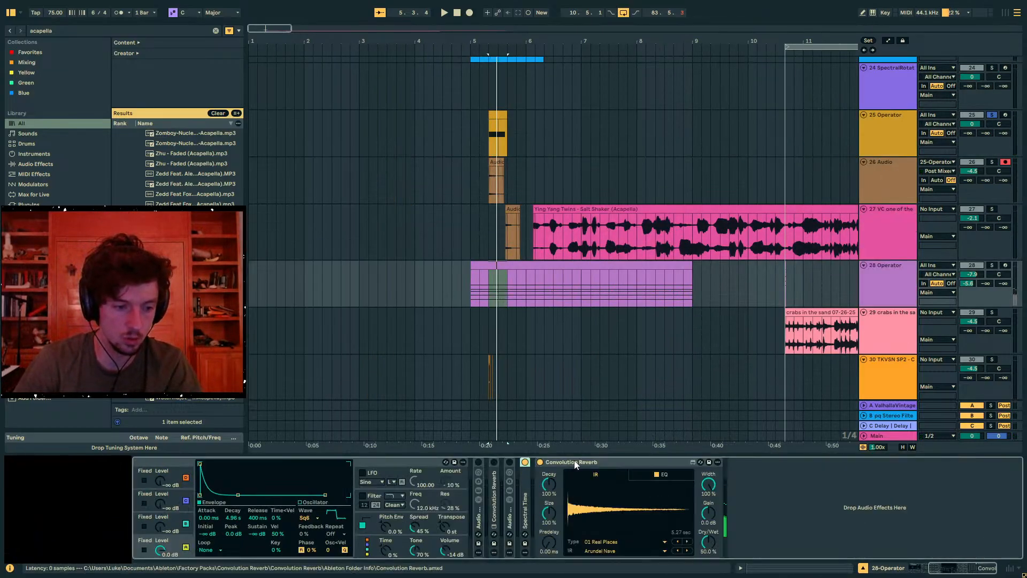
left_click(897, 329)
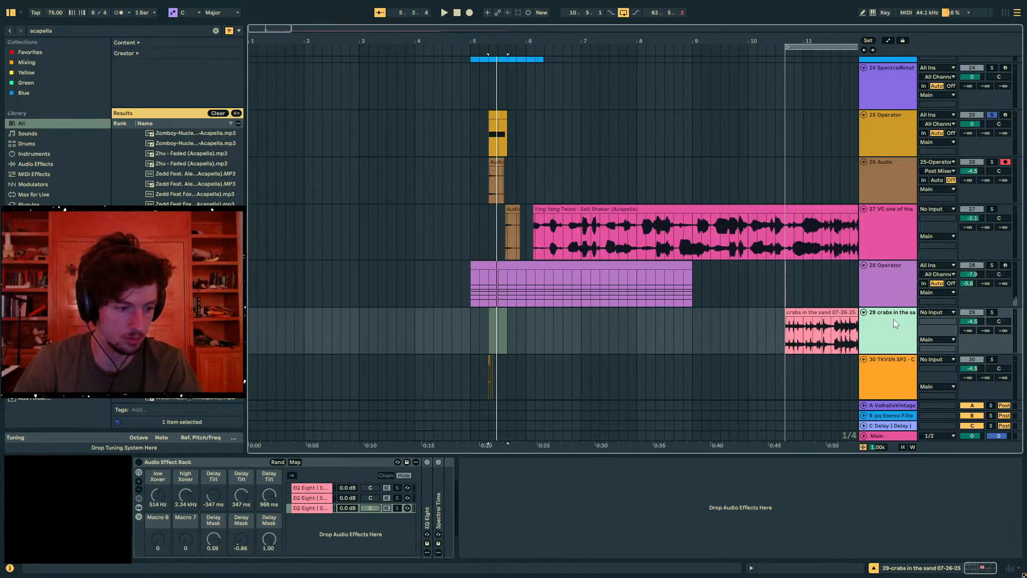
scroll(894, 319, "down", 1)
left_click(878, 335)
scroll(878, 287, "up", 3)
left_click(892, 221)
left_click(891, 168)
left_click(890, 137)
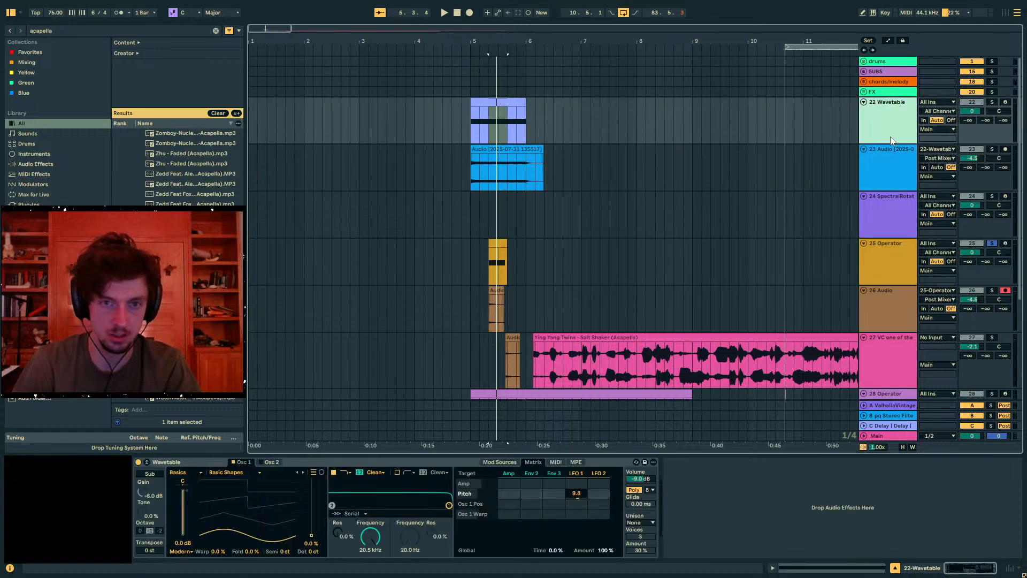
left_click(892, 220)
left_click(874, 245)
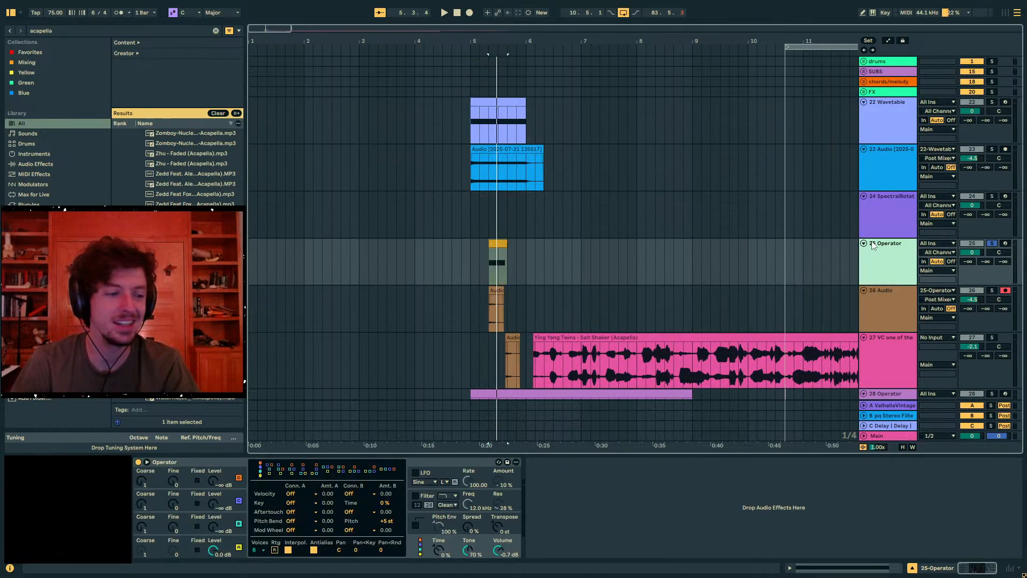
left_click(884, 217)
left_click(895, 265)
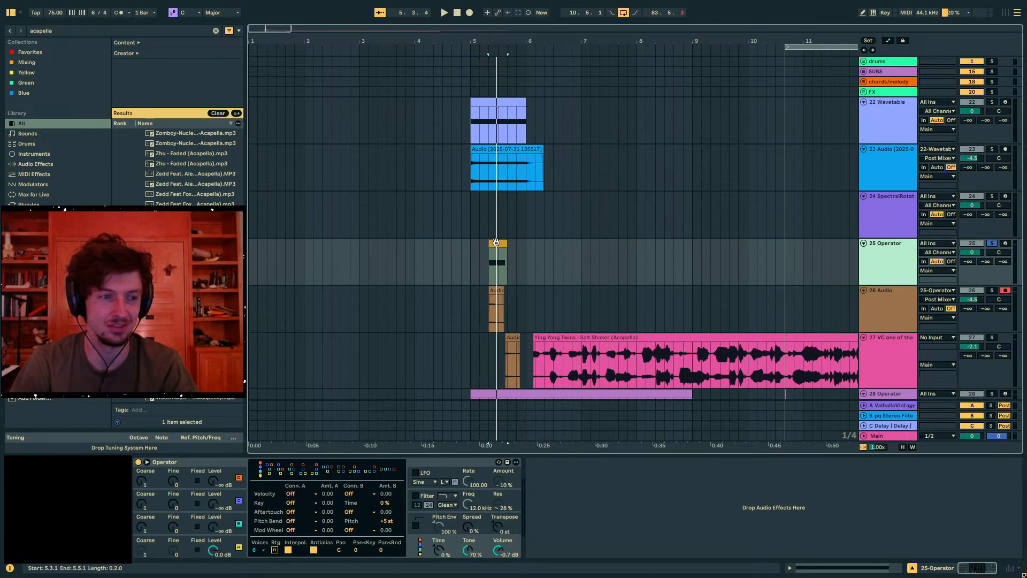
Search for "roar", add Roar after Operator on track 25, and set its routing to Single and its filter type to Dispersion
key("ctrl+f")
type("roar")
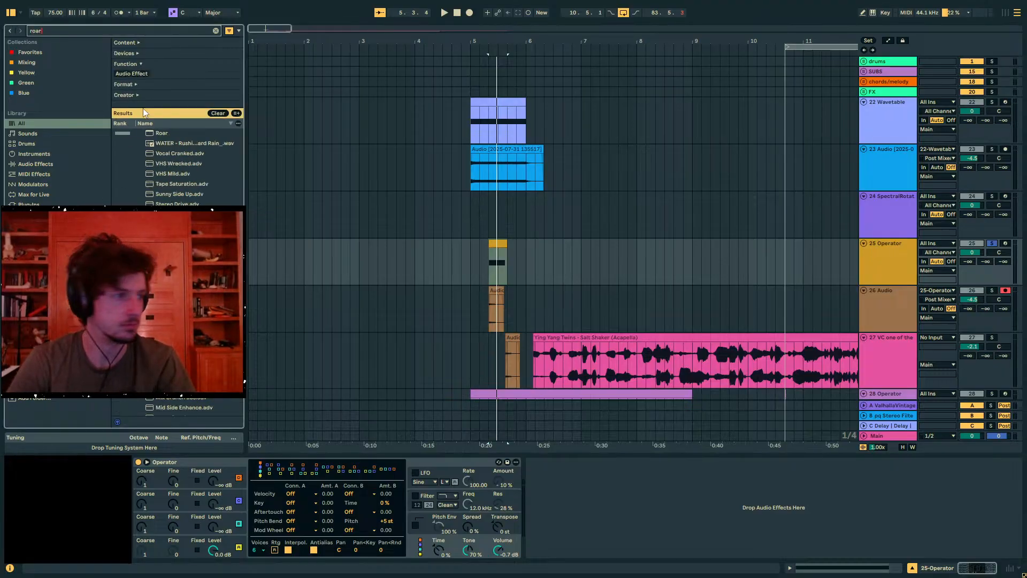
left_click(162, 134)
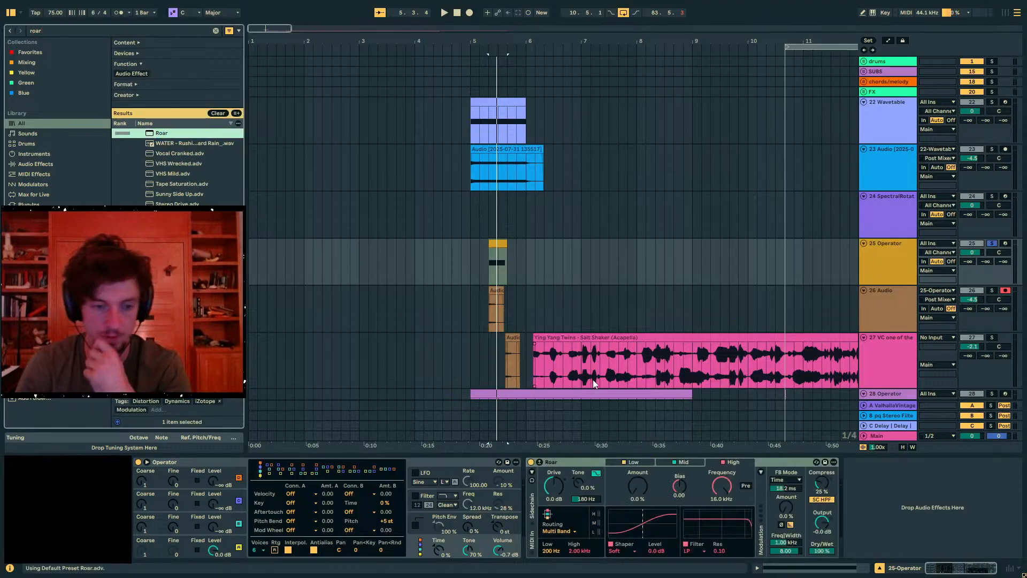
left_click(562, 530)
left_click(559, 477)
left_click(692, 553)
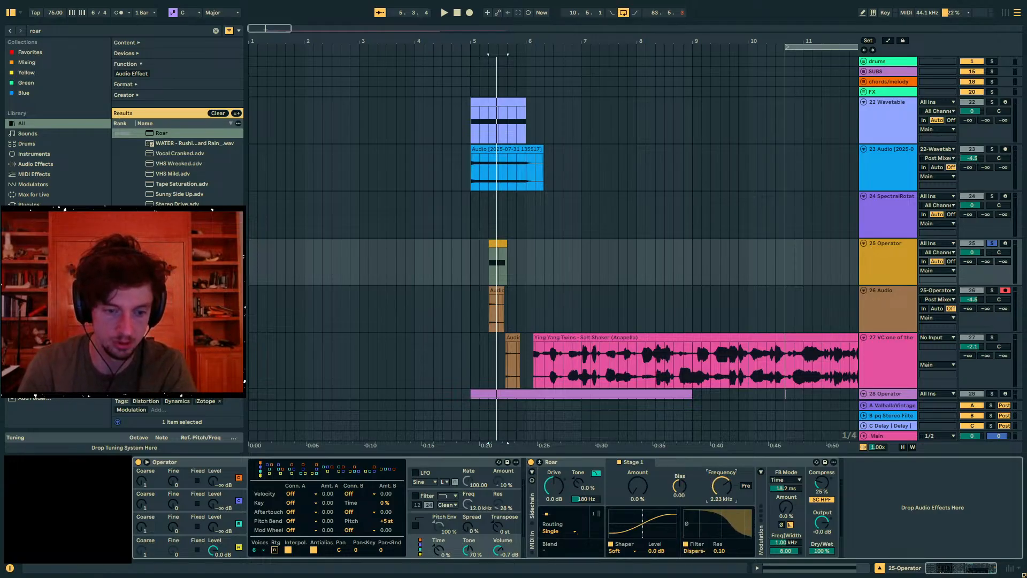
Group Roar into an Audio Effect Rack with its macros shown, and switch off Roar's Shaper
left_click(669, 468)
key("ctrl+g")
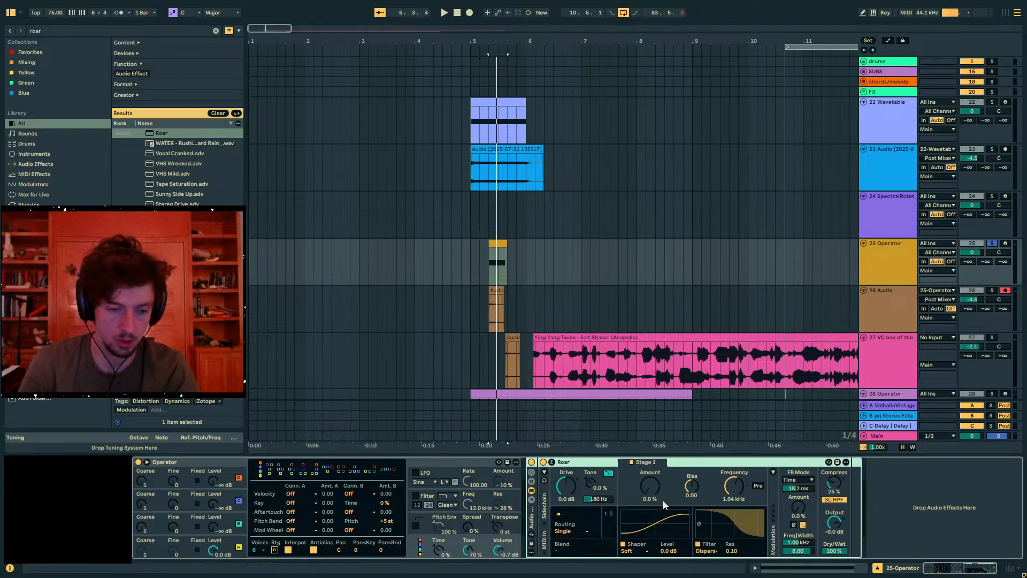
left_click(625, 545)
left_click(580, 463)
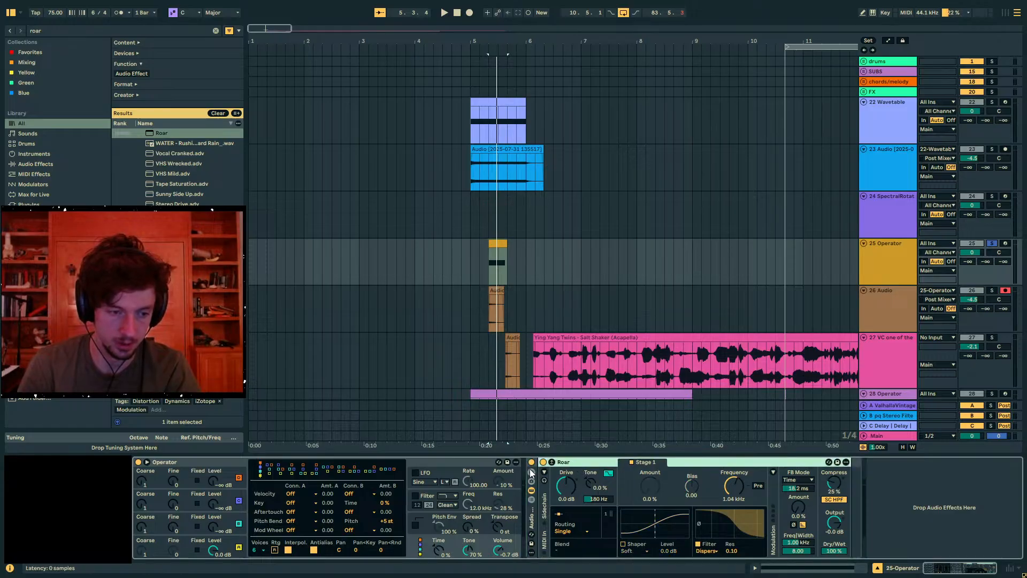
left_click(531, 473)
left_click(833, 485)
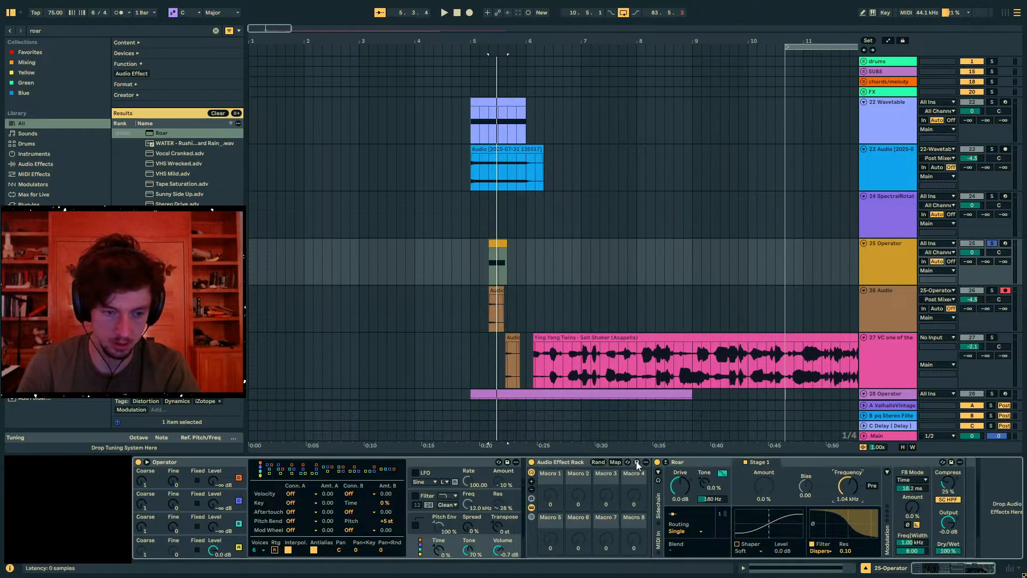
Map Roar's filter frequency to Macro 1 and its filter resonance to Macro 2 of the rack
left_click(615, 462)
left_click(551, 504)
left_click(845, 552)
left_click(576, 506)
left_click(615, 462)
Audition the Operator clip while setting the rack's resonance macro to 1.00 and its frequency macro to 176 Hz
key("space")
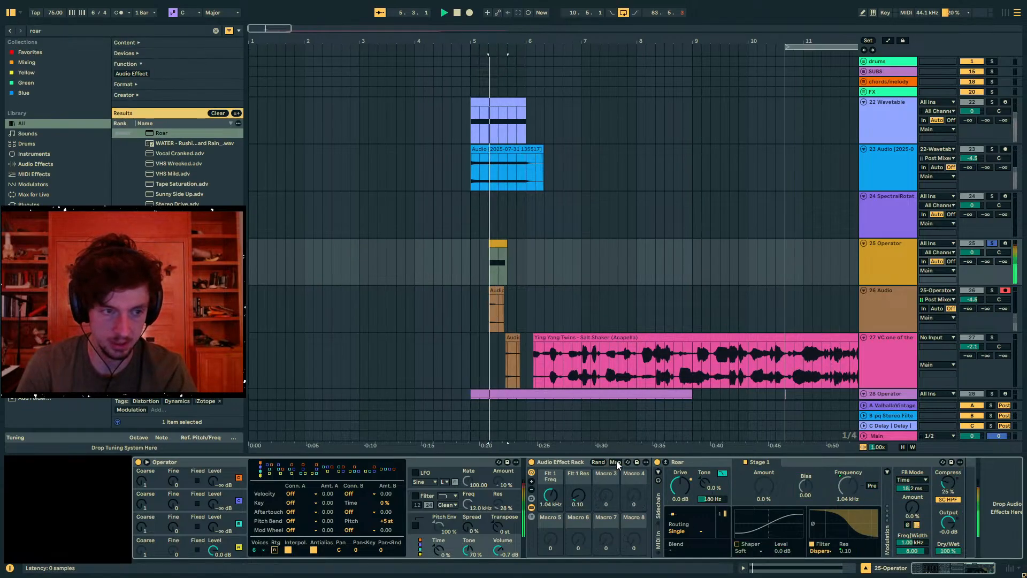
left_click_drag(578, 496, 554, 523)
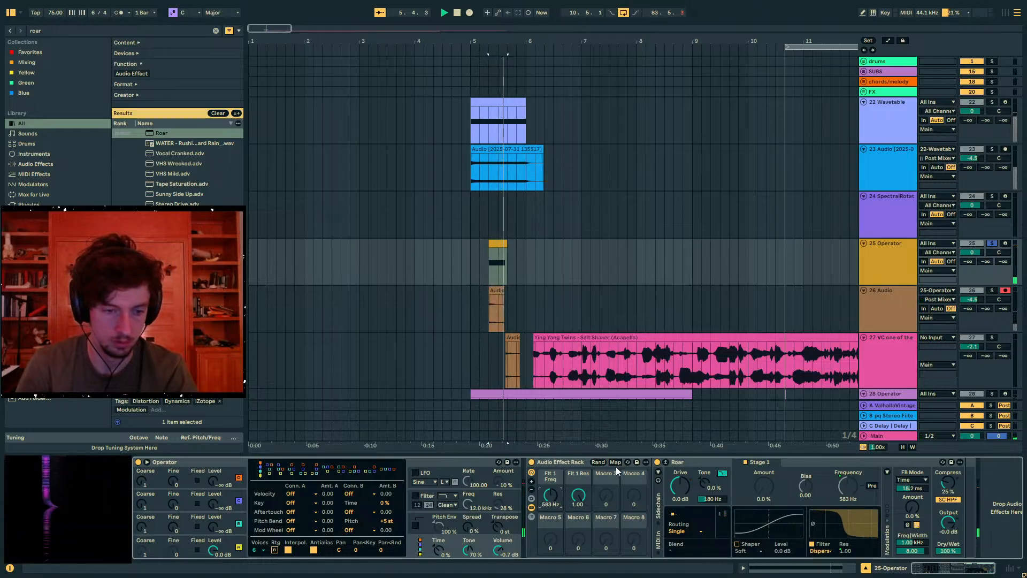
left_click(689, 464)
left_click_drag(544, 500, 544, 471)
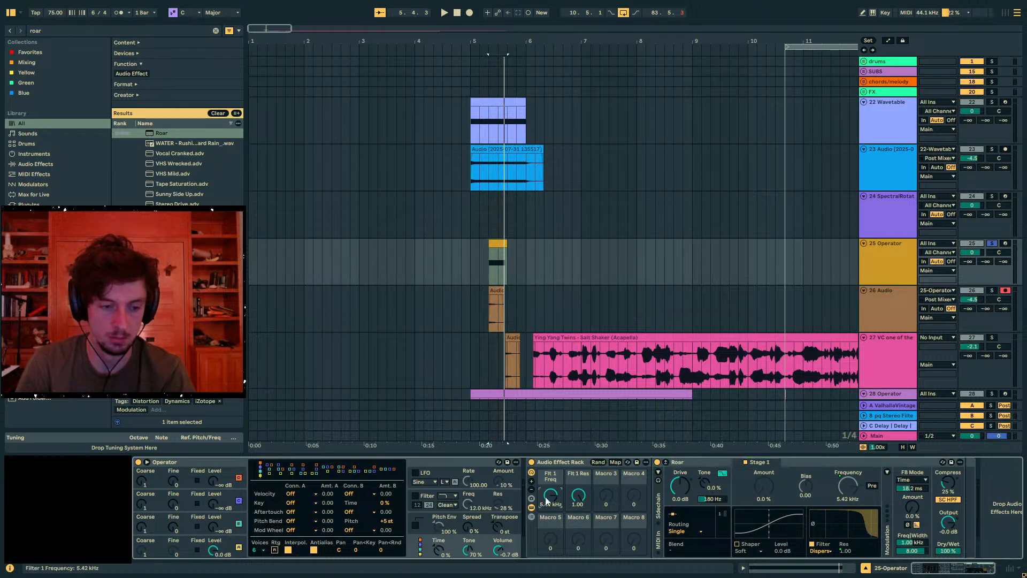
left_click_drag(546, 500, 547, 530)
Group the Roar rack inside a second, outer Audio Effect Rack and check the inner rack's chain
left_click(560, 464)
key("ctrl+g")
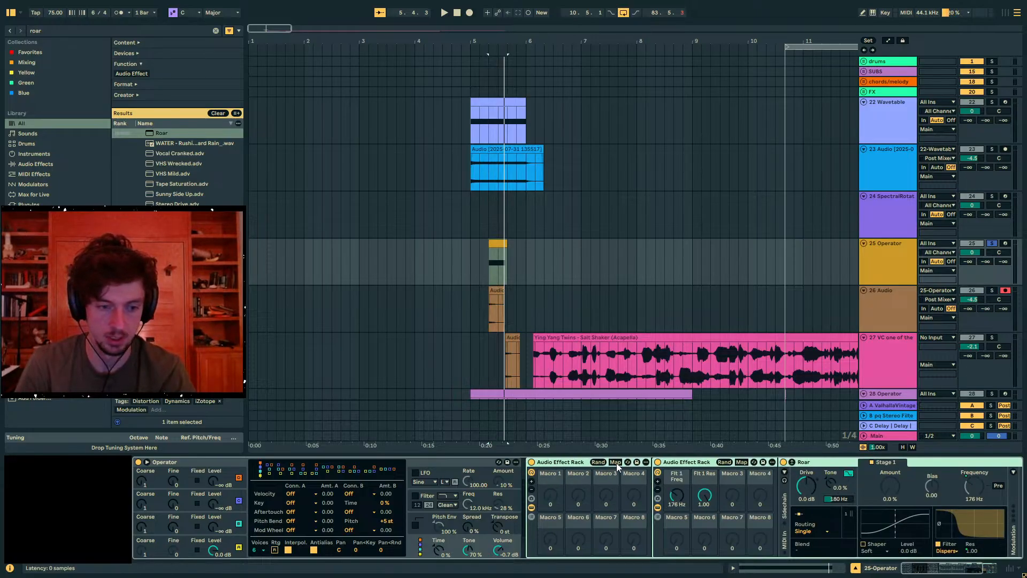
double_click(678, 461)
double_click(659, 521)
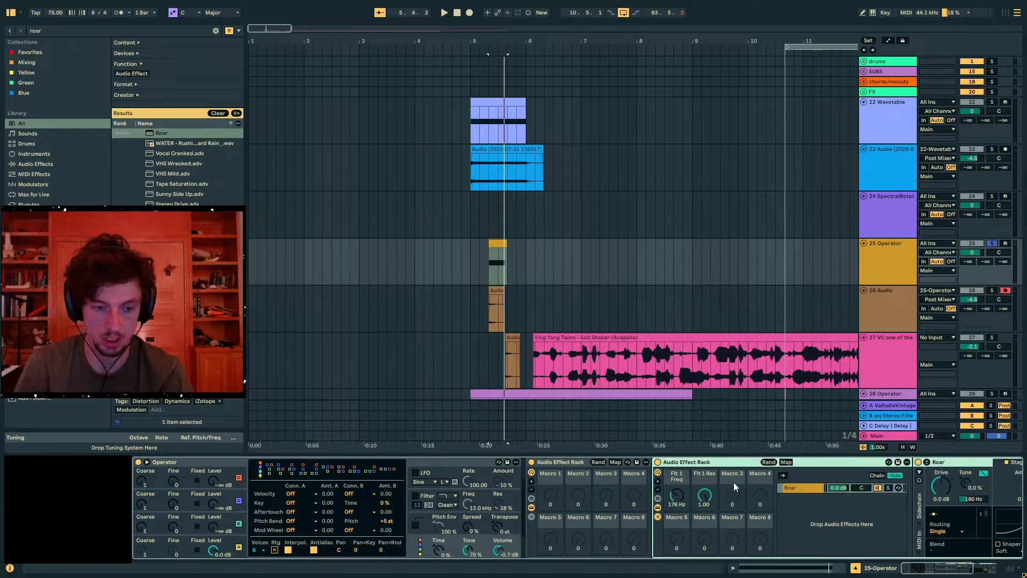
Fold the inner Roar rack and duplicate it four times to make five inner racks in series
double_click(702, 463)
key("ctrl+d")
key("ctrl+d")
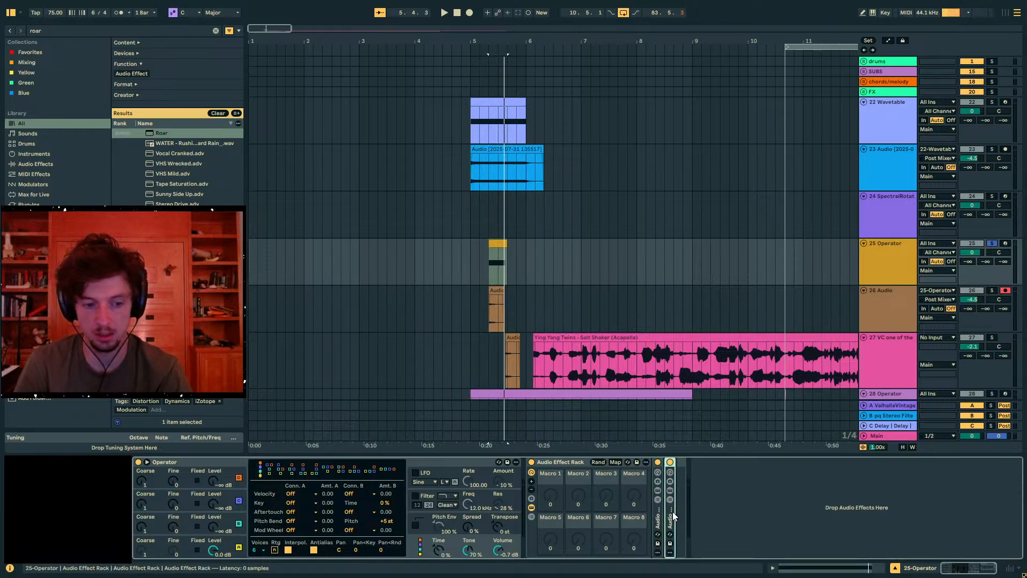
key("ctrl+d")
key("ctrl+d")
Unfold the second inner rack and duplicate its Roar so the chain holds two, then fold both Roars
double_click(670, 518)
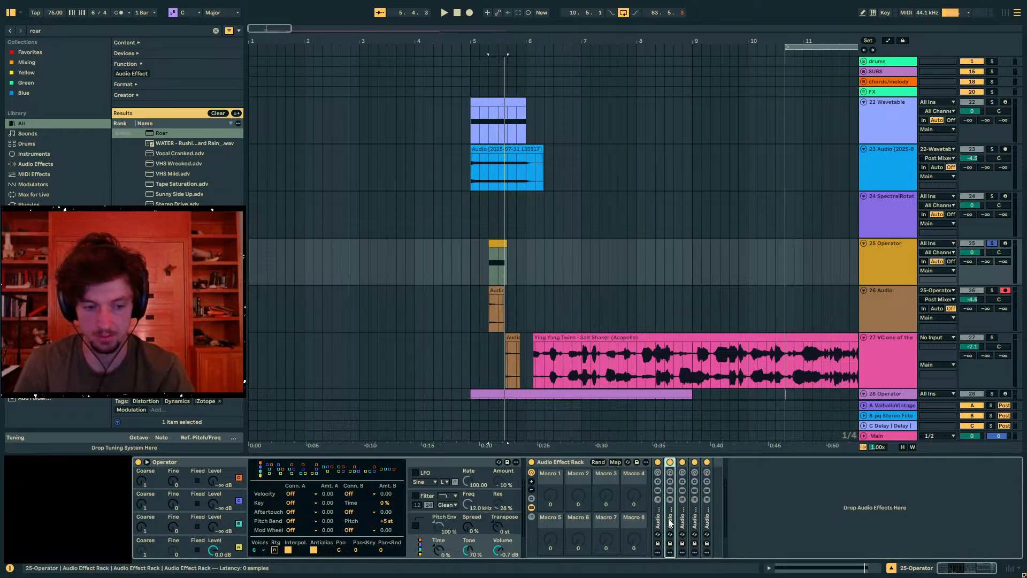
left_click(958, 463)
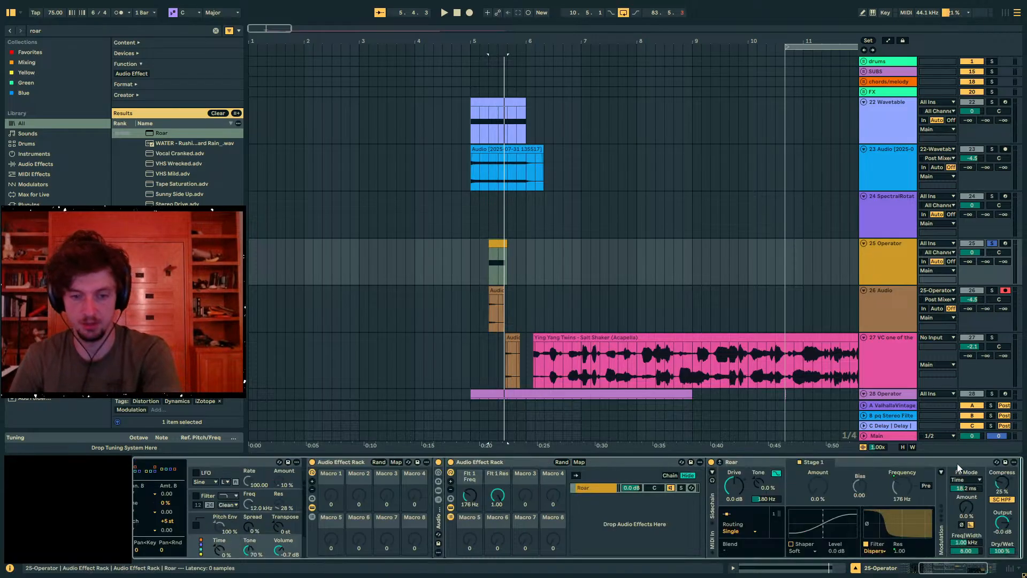
key("ctrl+d")
double_click(605, 464)
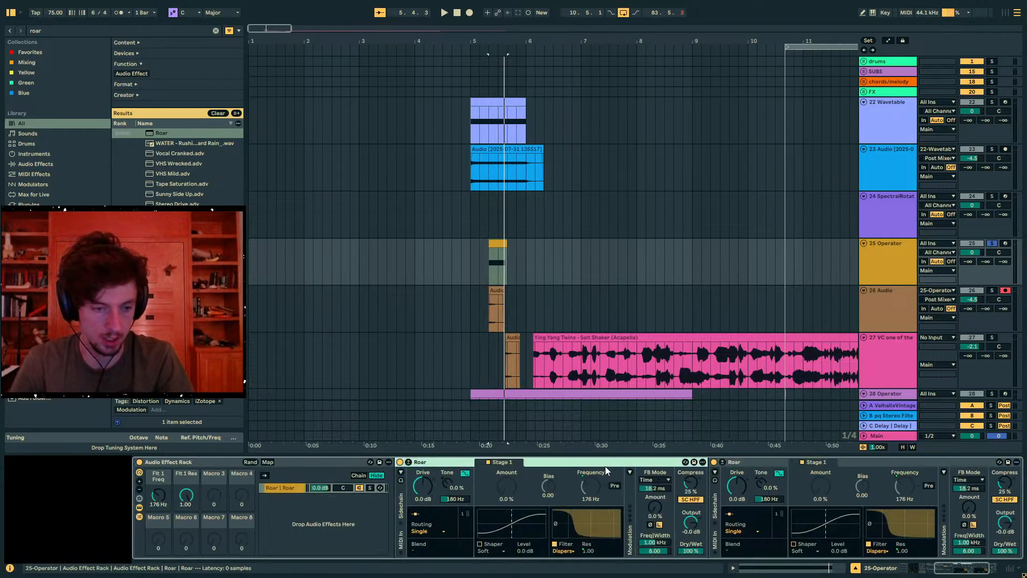
double_click(606, 464)
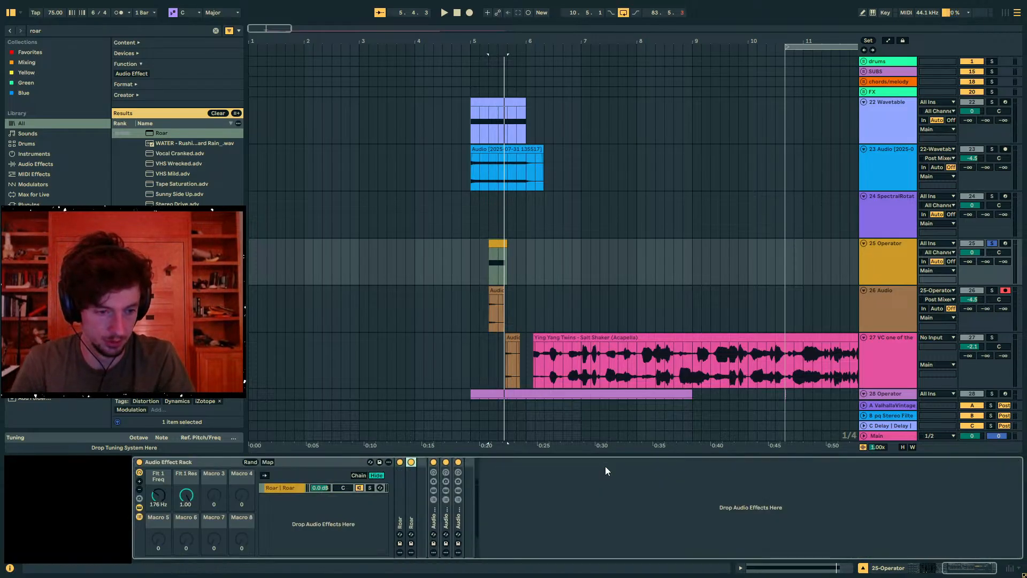
Fold the second inner rack and duplicate the Roar in the third one until it holds four
double_click(191, 461)
double_click(150, 515)
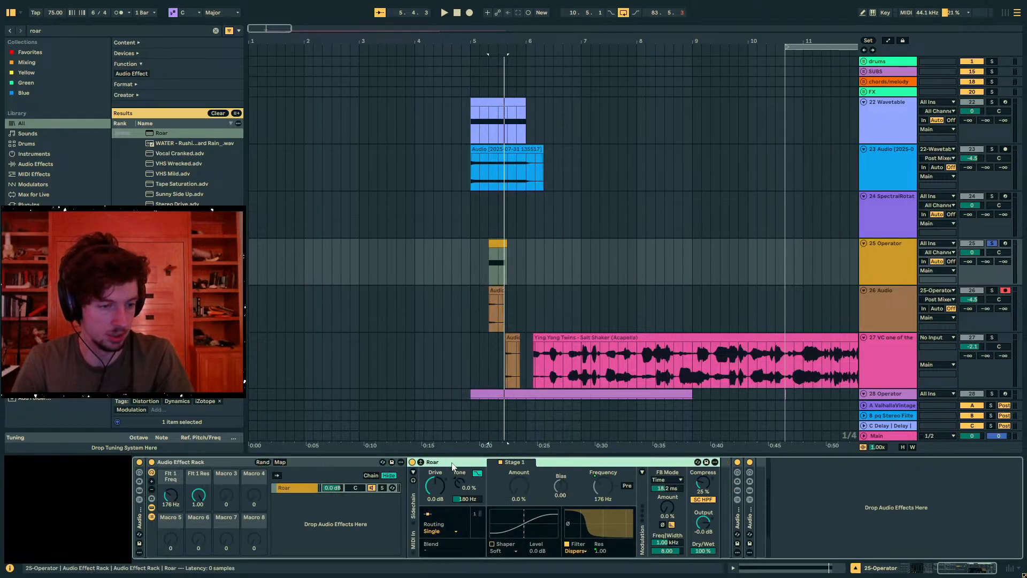
key("ctrl+d")
double_click(428, 462)
double_click(411, 462)
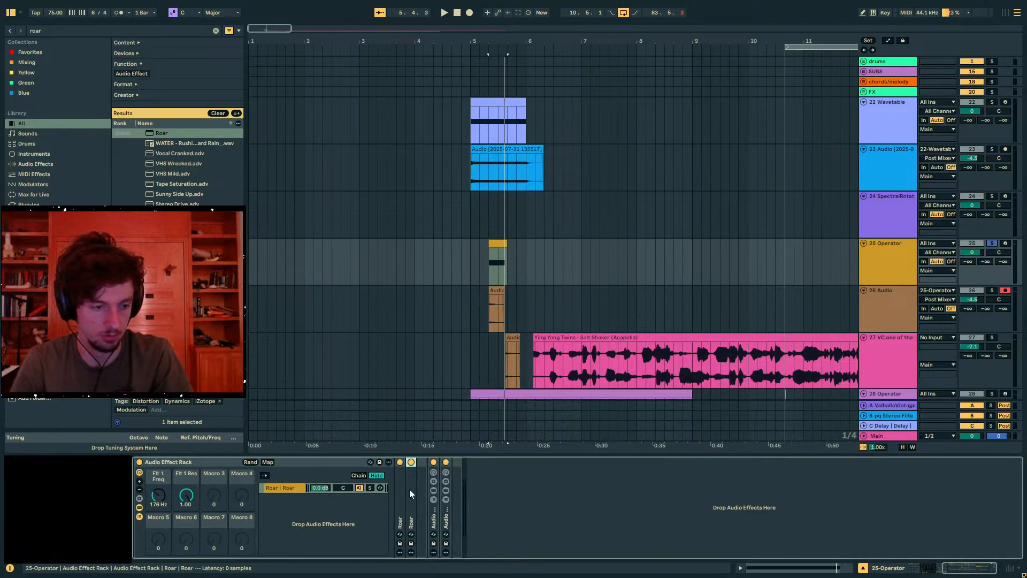
key("ctrl+d")
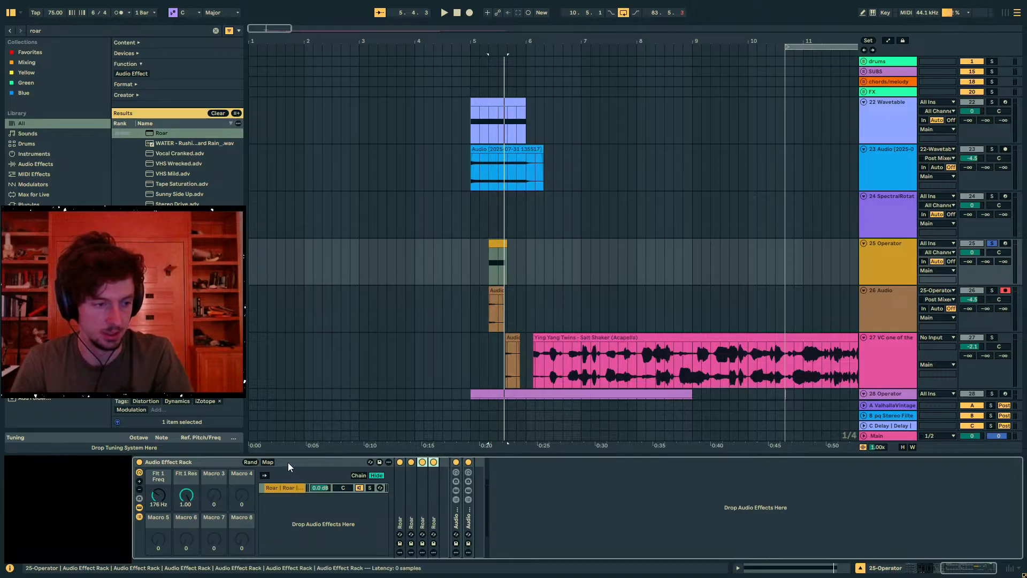
Map the third inner rack's filter frequency to the outer rack's Macro 3 and the second inner rack's to Macro 2
left_click(208, 461)
key("ctrl+g")
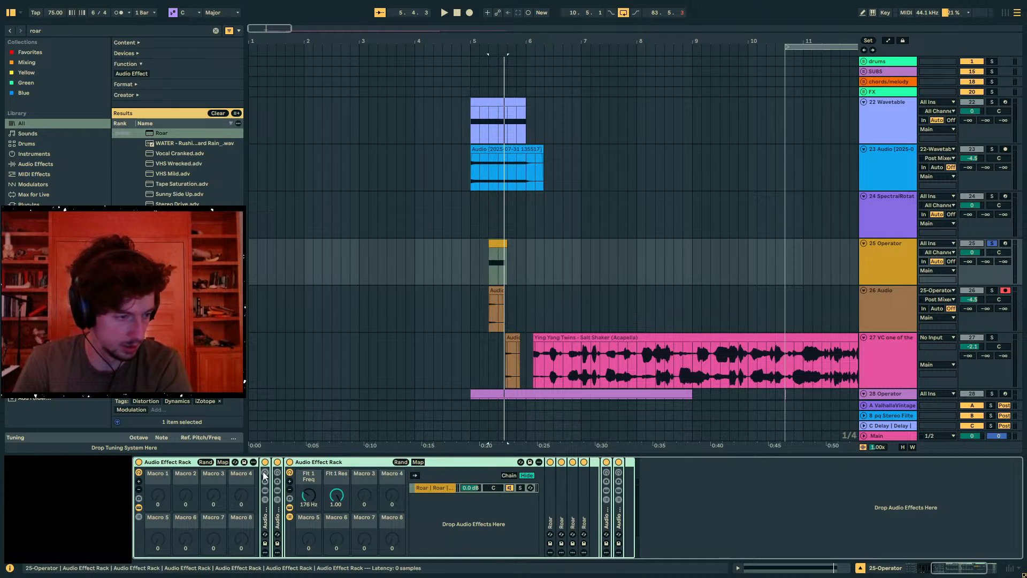
left_click(223, 461)
left_click(309, 496)
left_click(213, 505)
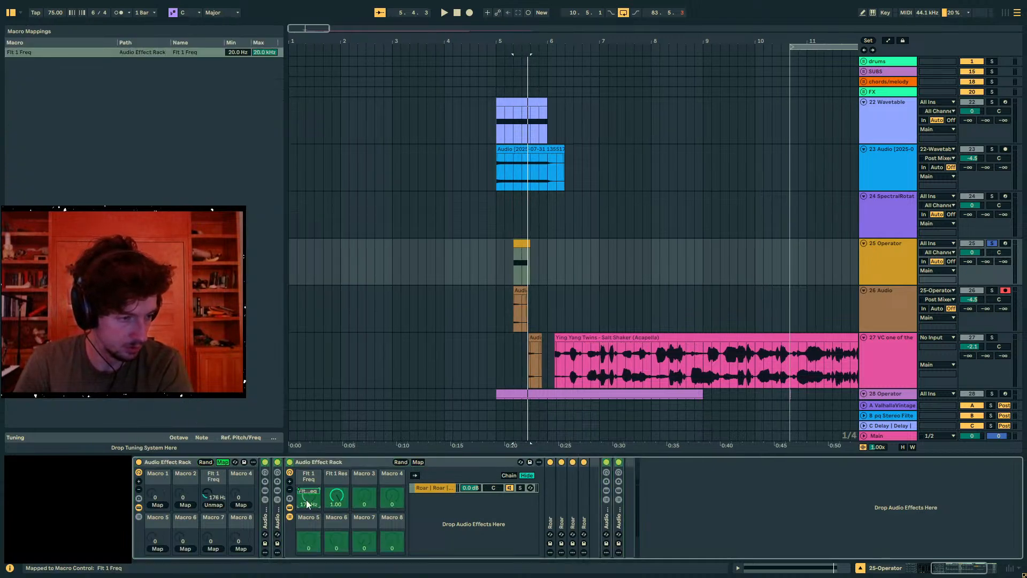
double_click(276, 517)
left_click(299, 498)
left_click(189, 505)
Expand the outer rack to 16 macros and map the second and third inner racks' resonance to Macros 10 and 11
left_click(138, 482)
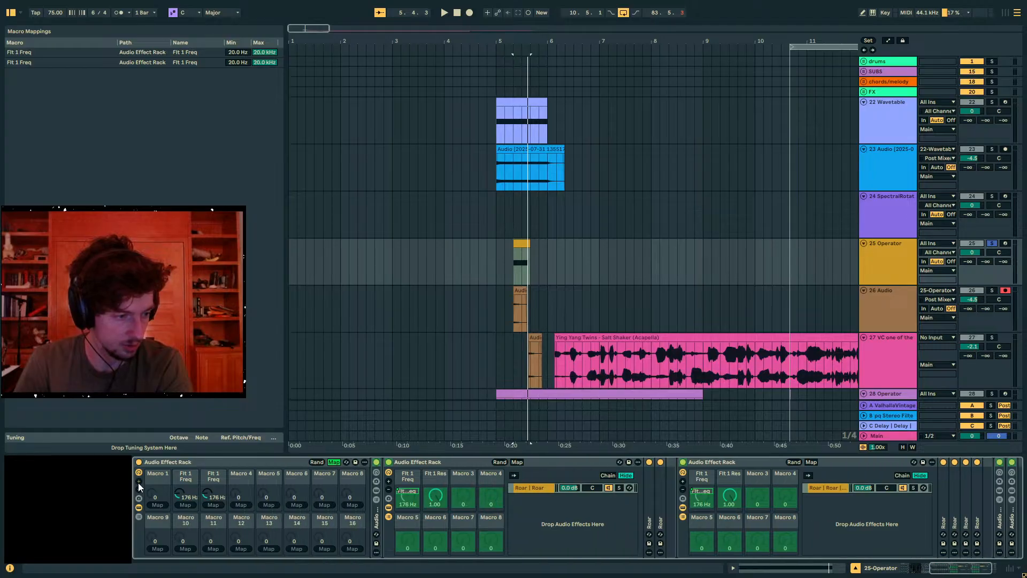
left_click(184, 549)
left_click(730, 496)
left_click(213, 548)
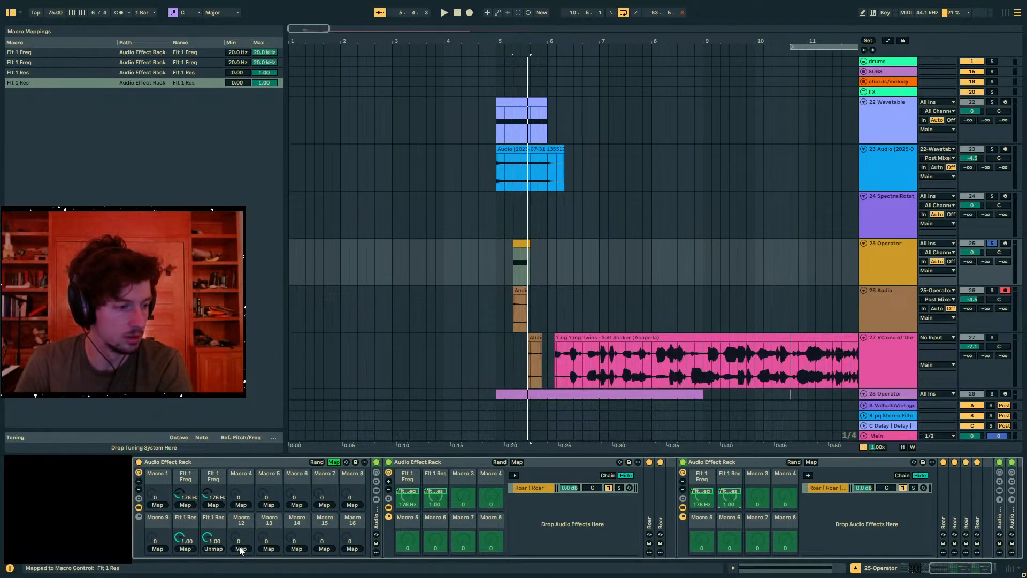
Map the first inner rack's filter frequency to outer Macro 1 and its resonance to Macro 9, and leave mapping mode
double_click(376, 518)
left_click(399, 500)
left_click(159, 504)
left_click(423, 497)
left_click(157, 549)
left_click(333, 463)
Audition the clip while setting the outer rack's three frequency macros to 200 Hz, 552 Hz and 2.00 kHz, with the first inner rack folded
key("space")
left_click_drag(187, 506, 213, 461)
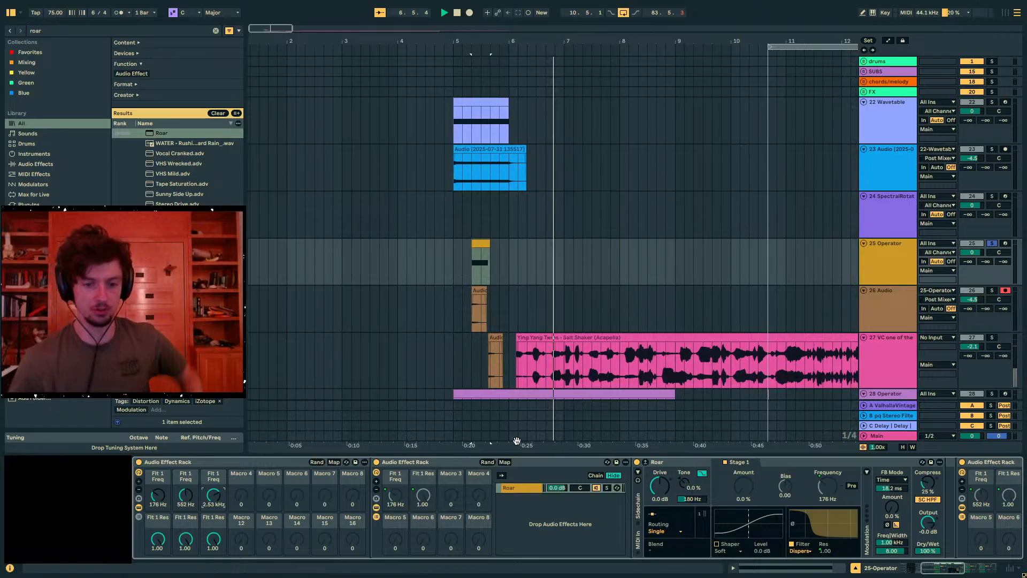
double_click(420, 463)
double_click(420, 463)
key("space")
key("space")
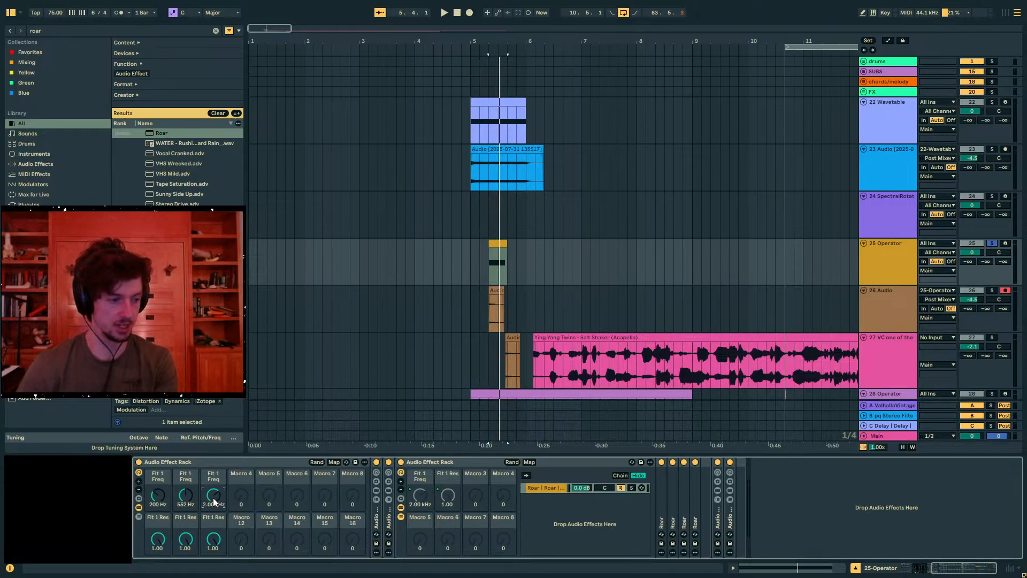
Duplicate the four Roars in the third inner rack so its chain holds eight
left_click(431, 462)
left_click(695, 497)
left_click(661, 498, "shift")
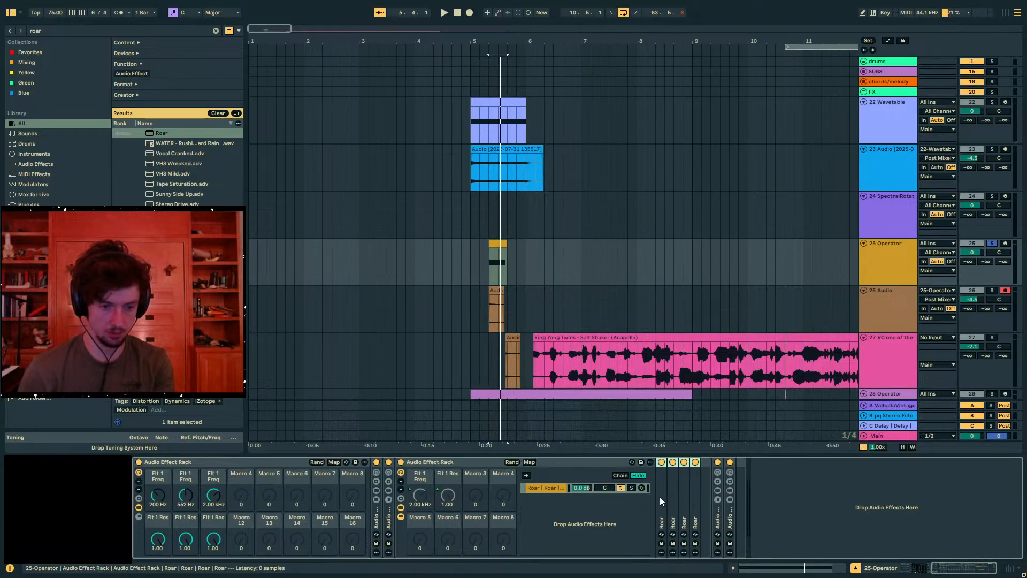
key("ctrl+d")
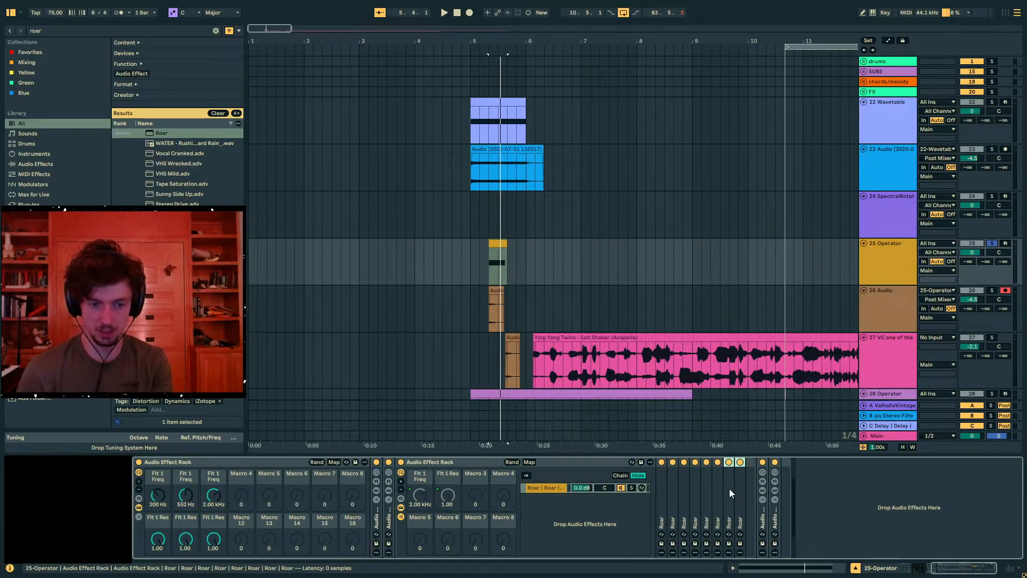
Duplicate the two selected Roars in the third inner rack so its chain holds ten, and audition the clip
key("ctrl+d")
key("space")
key("space")
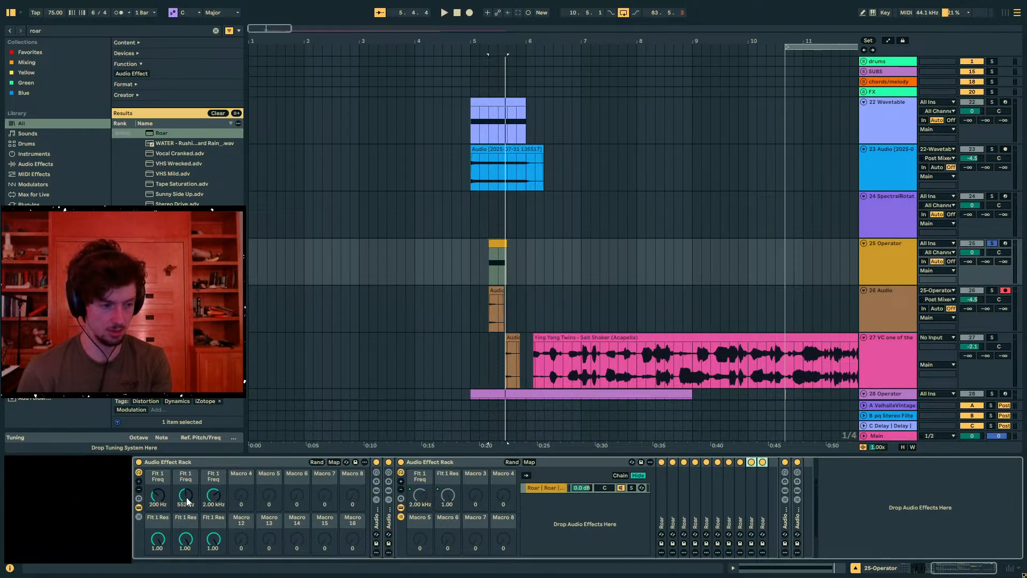
Duplicate all ten Roars in the third inner rack so its chain holds twenty, and audition the clip
left_click(663, 481, "shift")
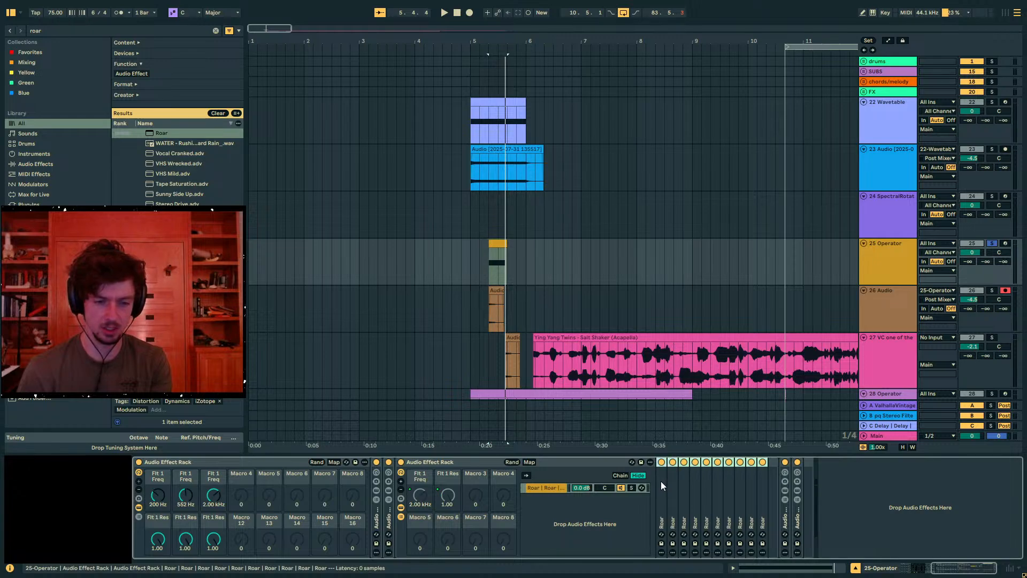
key("ctrl+d")
key("space")
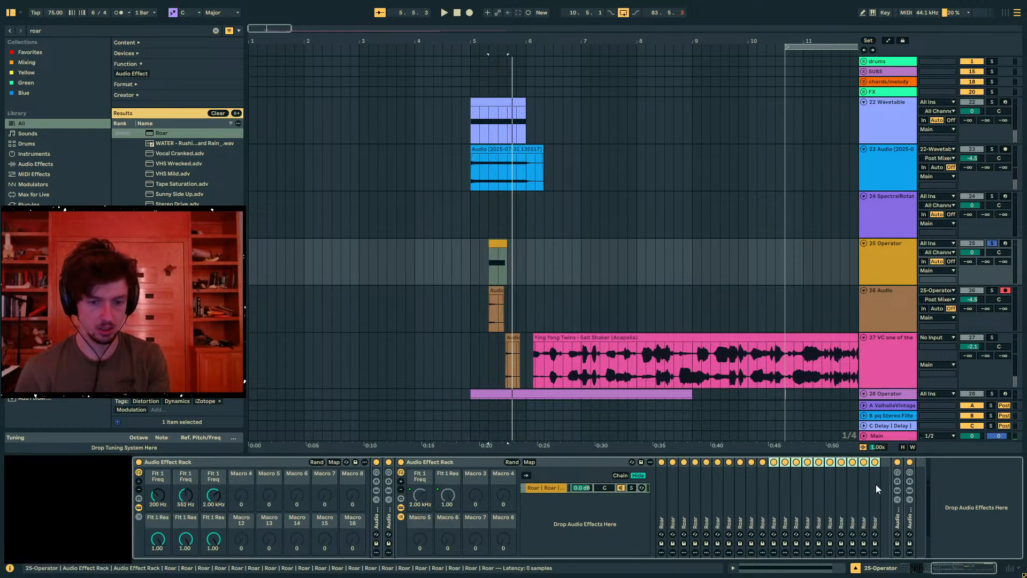
left_click(777, 479)
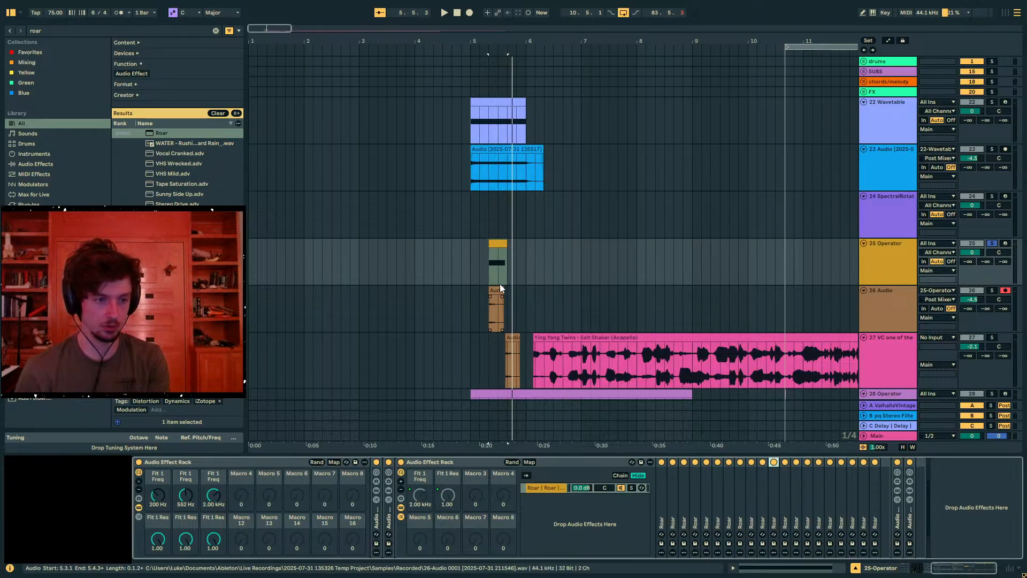
Check the first inner rack's Roar, fold the device and its rack away, and audition the Operator clip
left_click(495, 245)
double_click(376, 516)
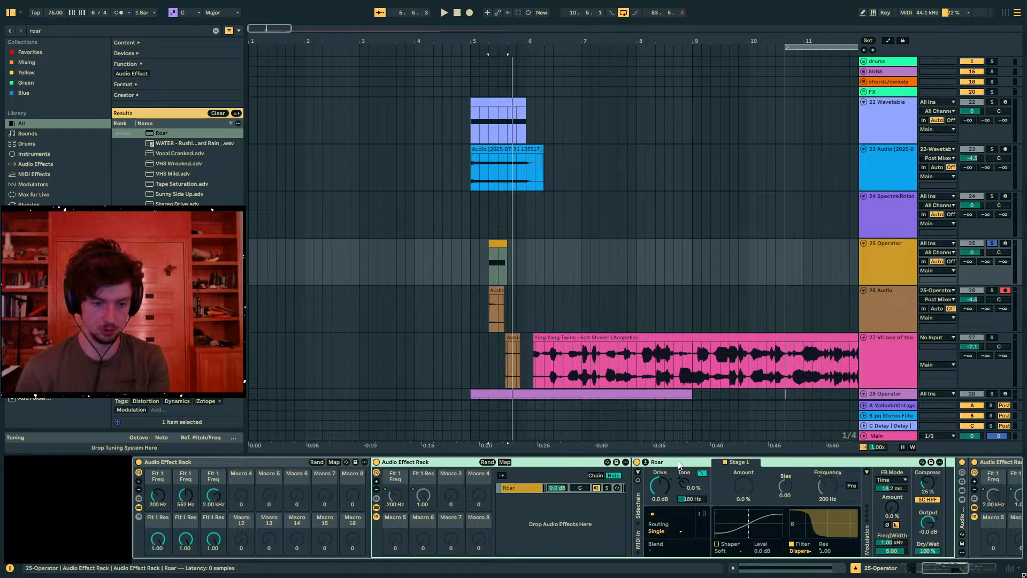
double_click(678, 463)
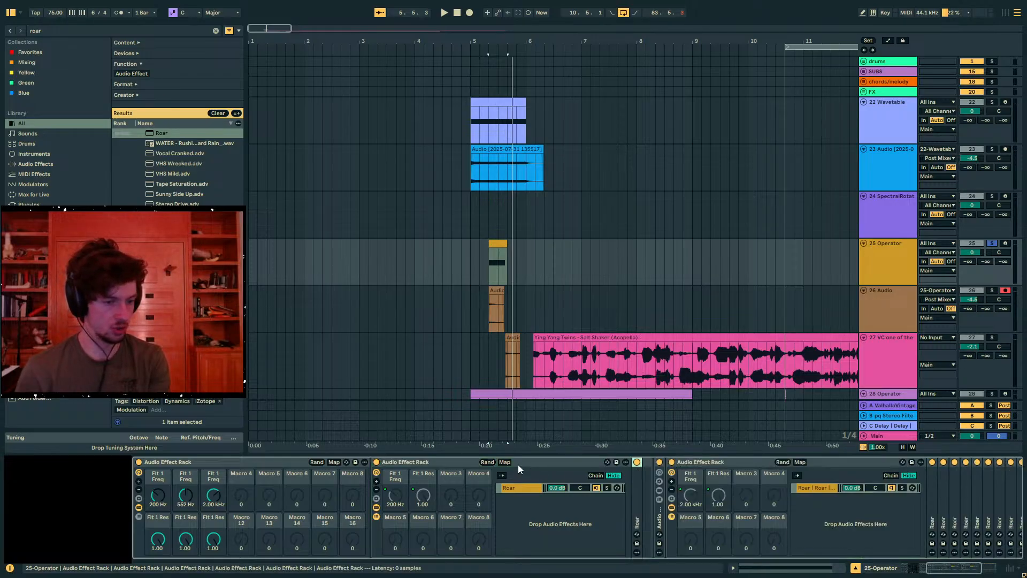
double_click(419, 463)
key("space")
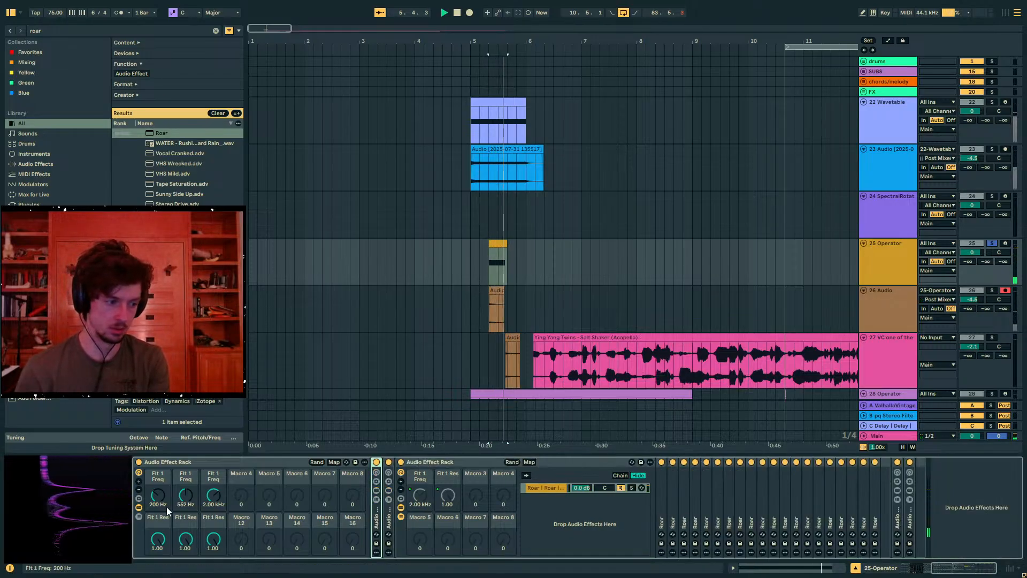
key("space")
Unfold the first inner rack, and fold its Roar and the third inner rack
double_click(376, 514)
double_click(647, 510)
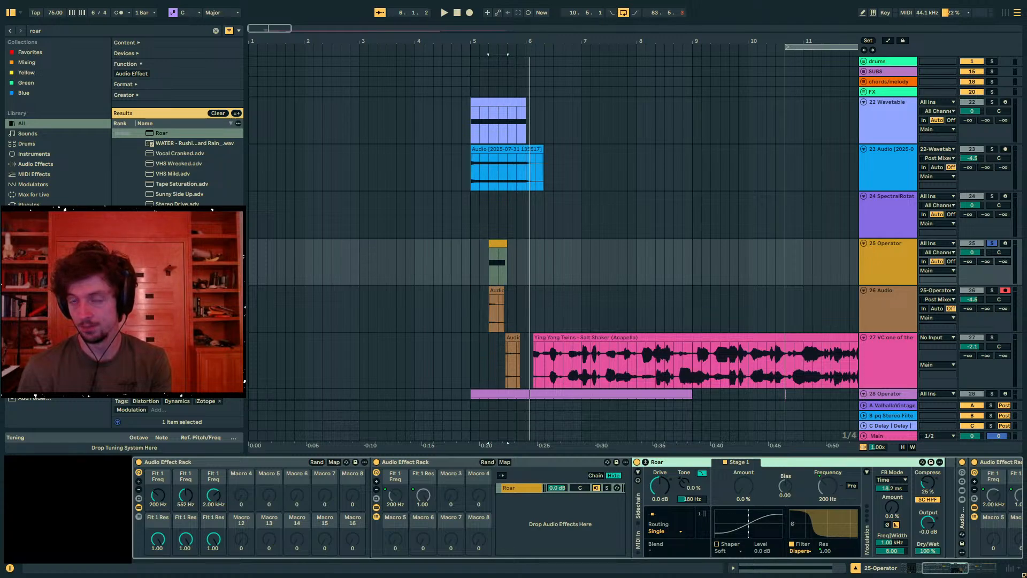
double_click(659, 462)
double_click(685, 462)
Audition the clip with the outer rack's first resonance macro lowered to 0.00
key("space")
left_click_drag(157, 538, 157, 575)
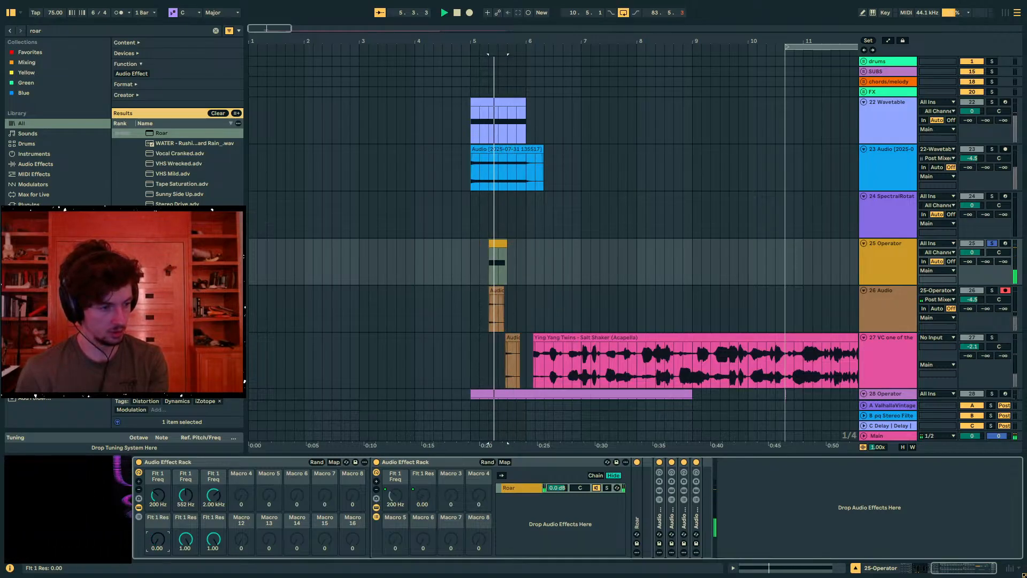
key("space")
key("space")
left_click_drag(163, 543, 163, 575)
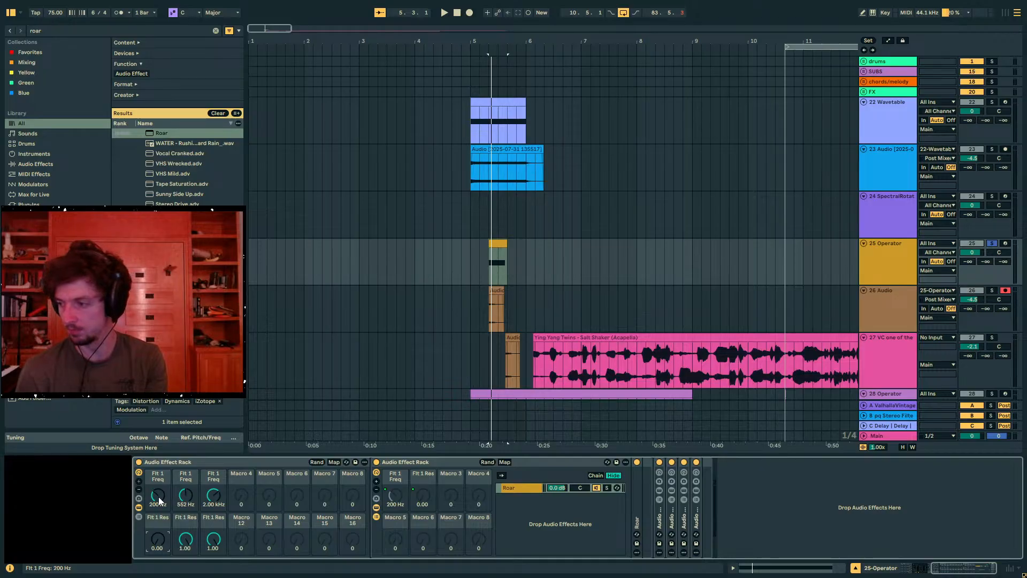
key("space")
key("space")
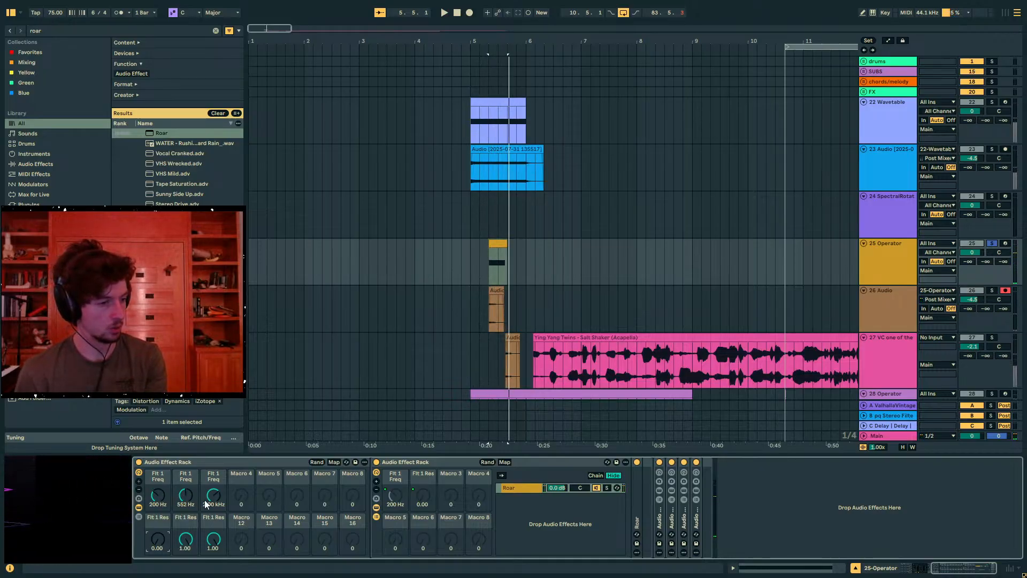
Audition the clip with the outer rack's third resonance macro at 0.00, and restore that macro to 1.00
left_click(212, 539)
key("space")
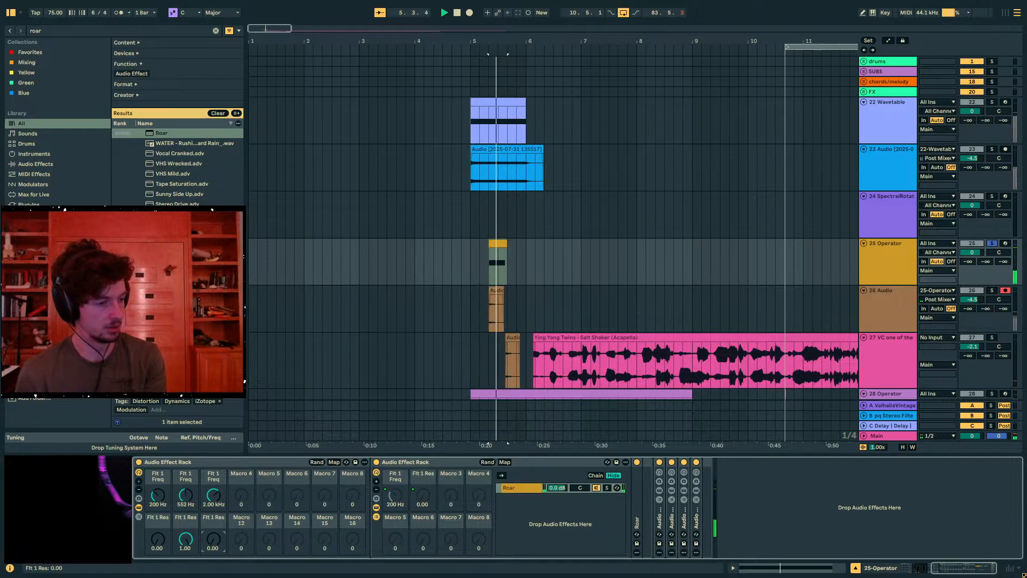
key("space")
key("space")
key("space")
left_click_drag(213, 540, 213, 514)
key("space")
Audition the clip while checking the outer rack's first and second frequency macros
mouse_move(158, 495)
left_mouse_down()
mouse_move(158, 476)
mouse_move(159, 496)
left_mouse_up()
left_click(188, 496)
key("space")
key("space")
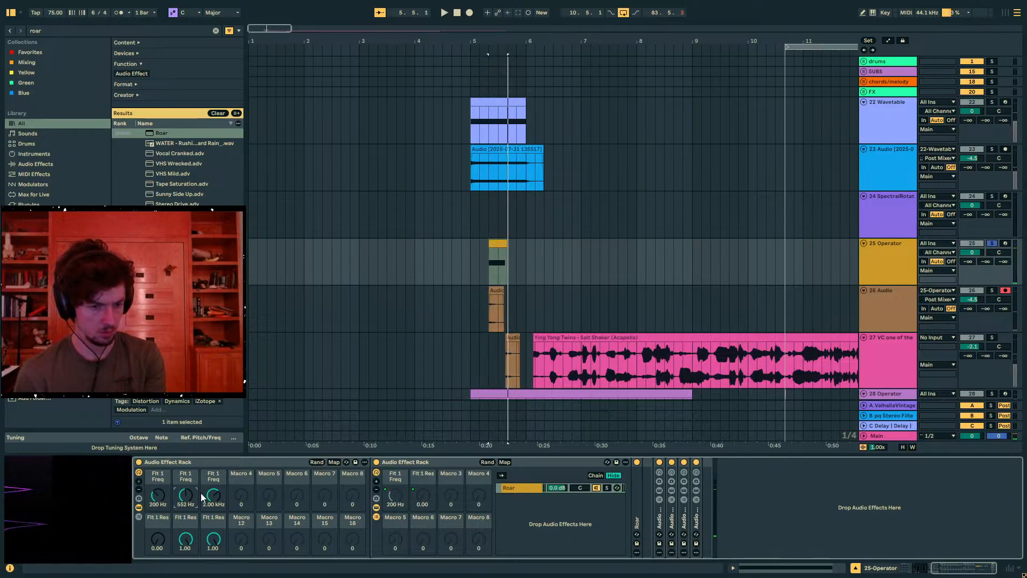
Turn off the fourth and fifth inner racks and set the outer rack's first resonance macro to 1.00
left_click(694, 516)
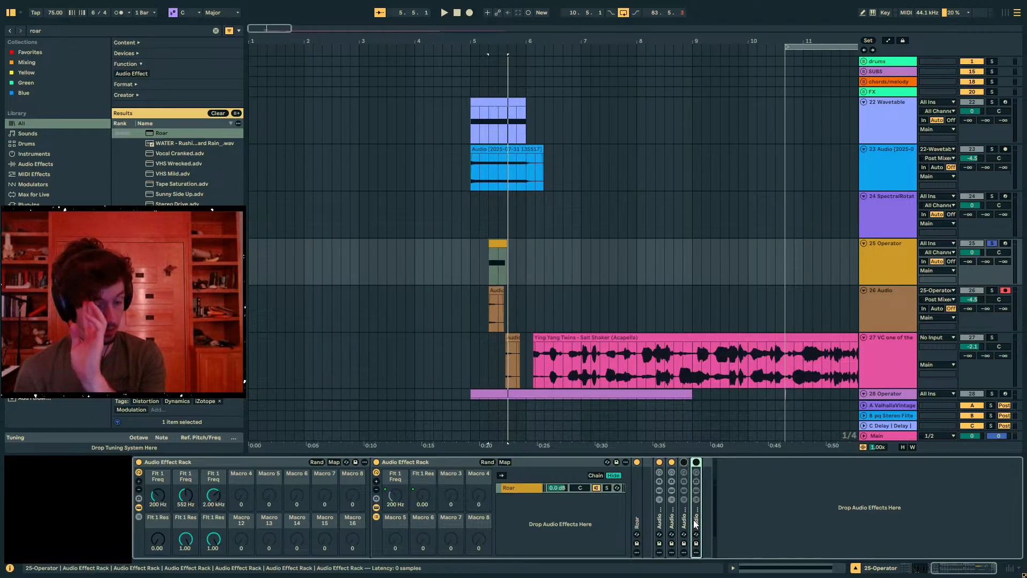
key("space")
left_click_drag(157, 544, 156, 518)
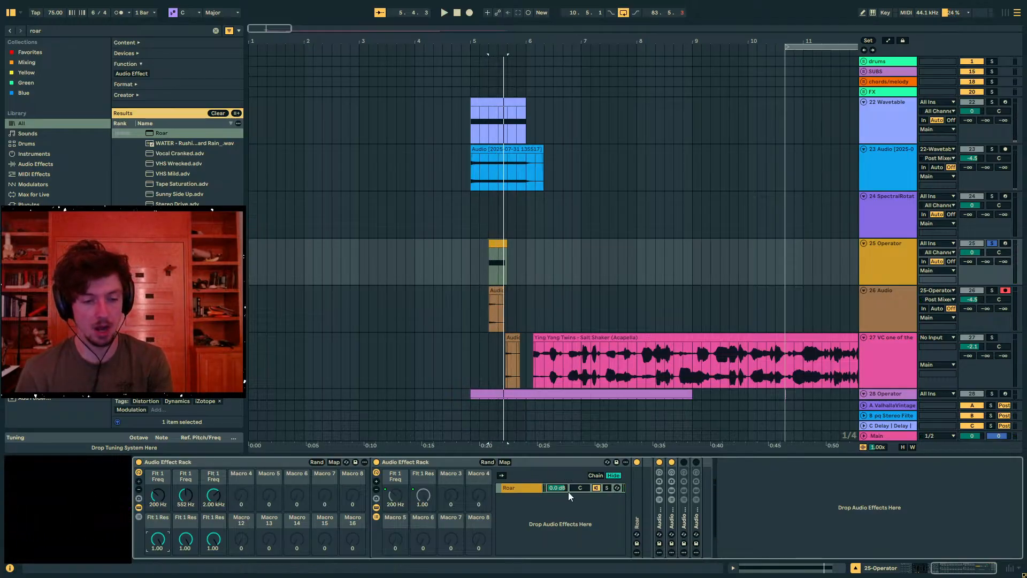
Unfold the third inner rack and go through its chain of Roars to check how many it holds
double_click(670, 513)
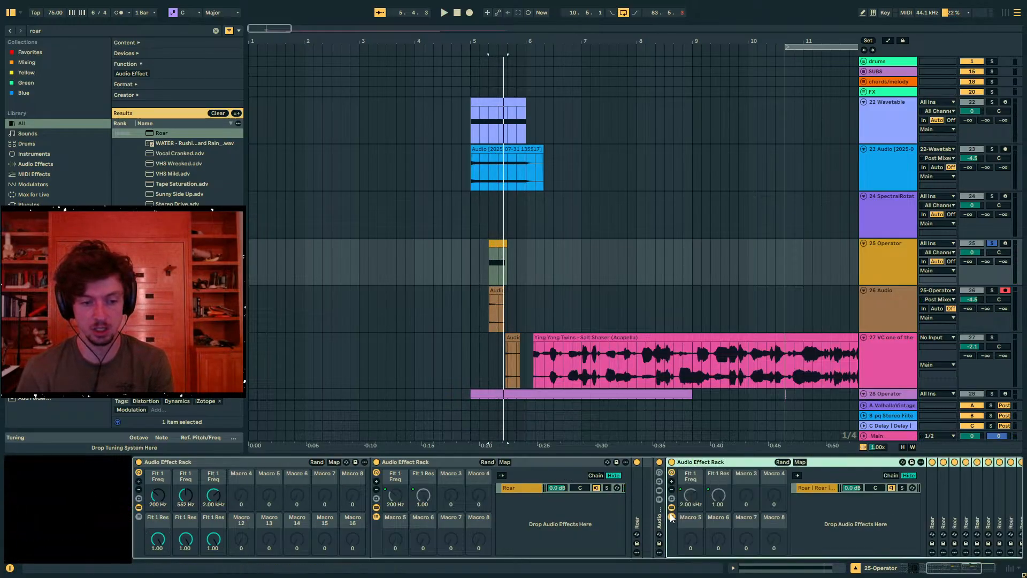
double_click(699, 465)
double_click(708, 463)
left_click(930, 496)
key("Right")
key("Right")
key("Right")
key("Right")
key("Right")
key("Right")
key("Right")
key("Right")
key("Right")
key("Right")
key("Right")
key("Right")
key("Right")
key("Right")
key("Right")
key("Right")
key("Right")
key("Right")
key("Right")
key("Right")
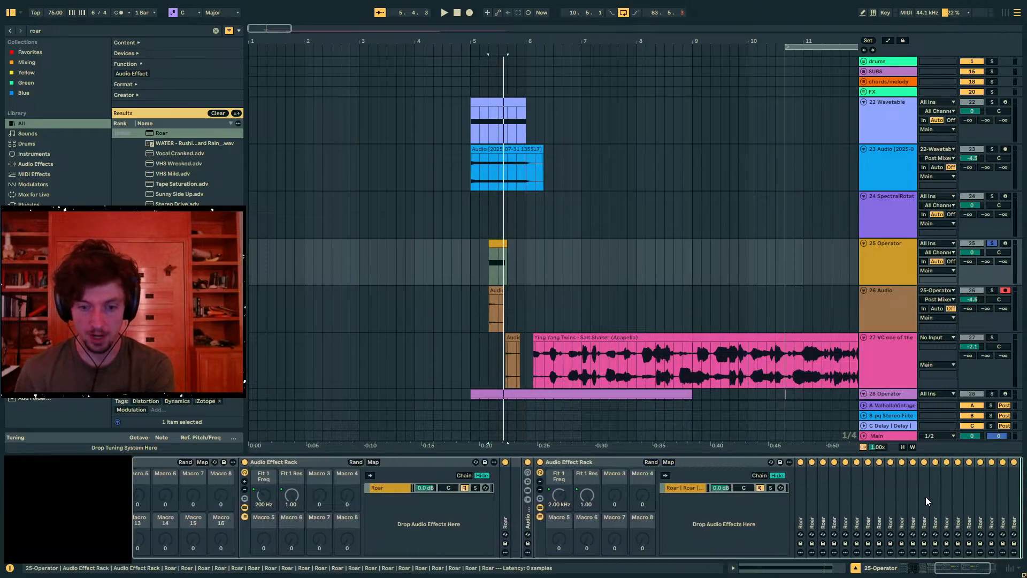
key("Left")
key("Left")
key("Left")
Delete the last ten Roars from the third inner rack's chain
left_click(903, 501)
left_click(891, 502)
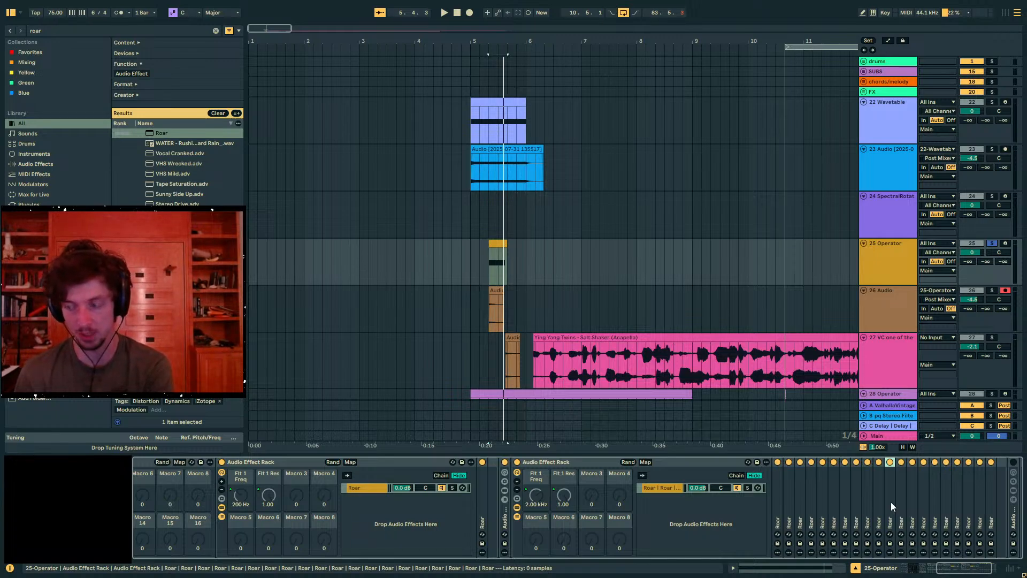
left_click(989, 486, "shift")
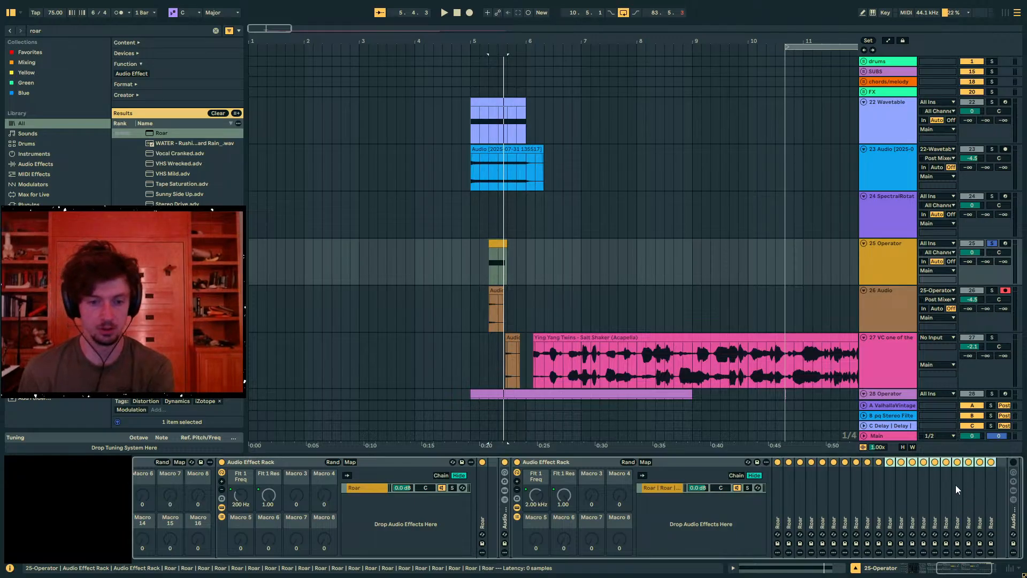
key("Delete")
left_click(835, 484)
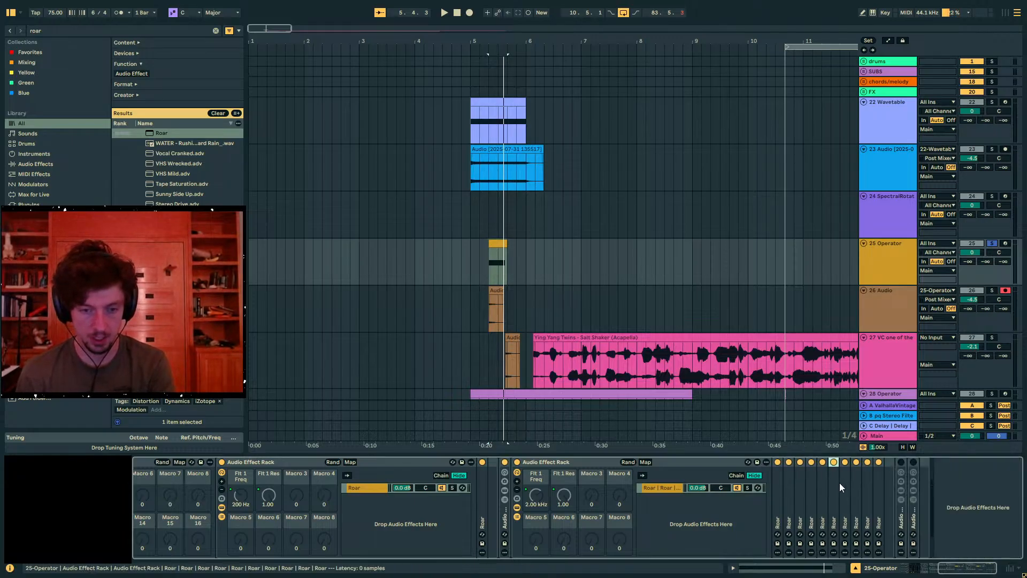
Set the outer rack's second frequency macro to 600 Hz and audition the clip
scroll(567, 463, "left", 5)
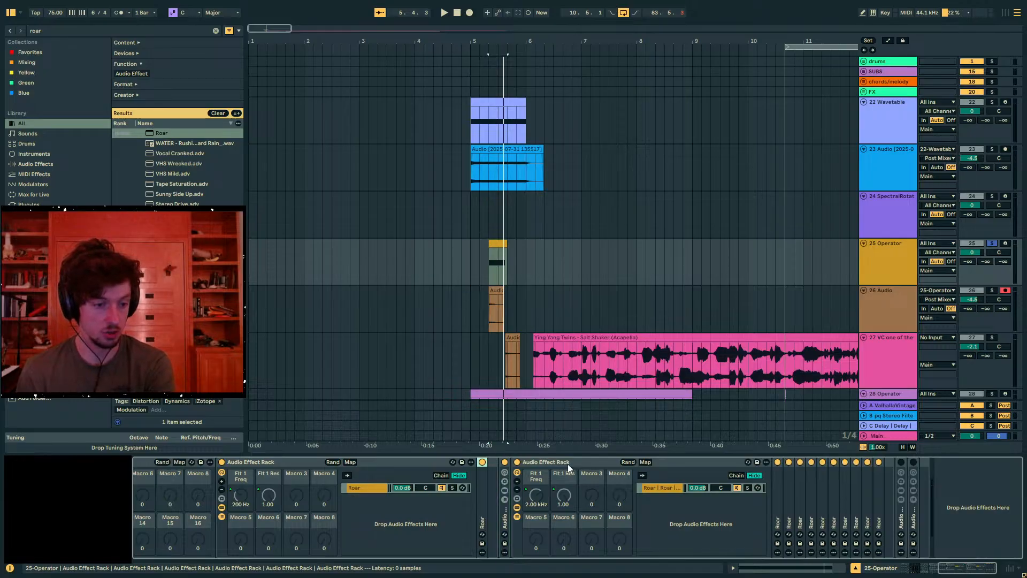
scroll(511, 480, "right", 5)
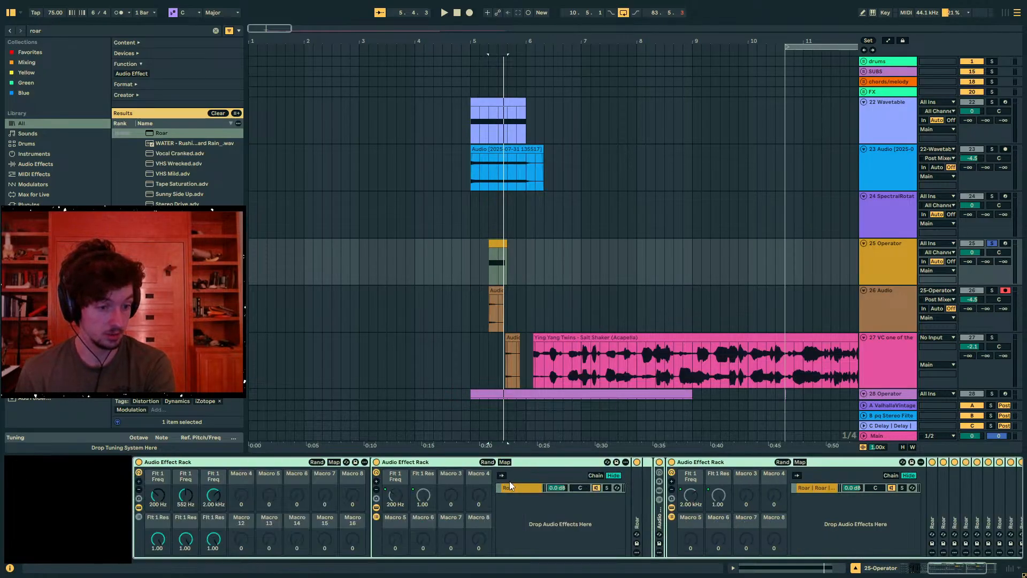
left_click(155, 503)
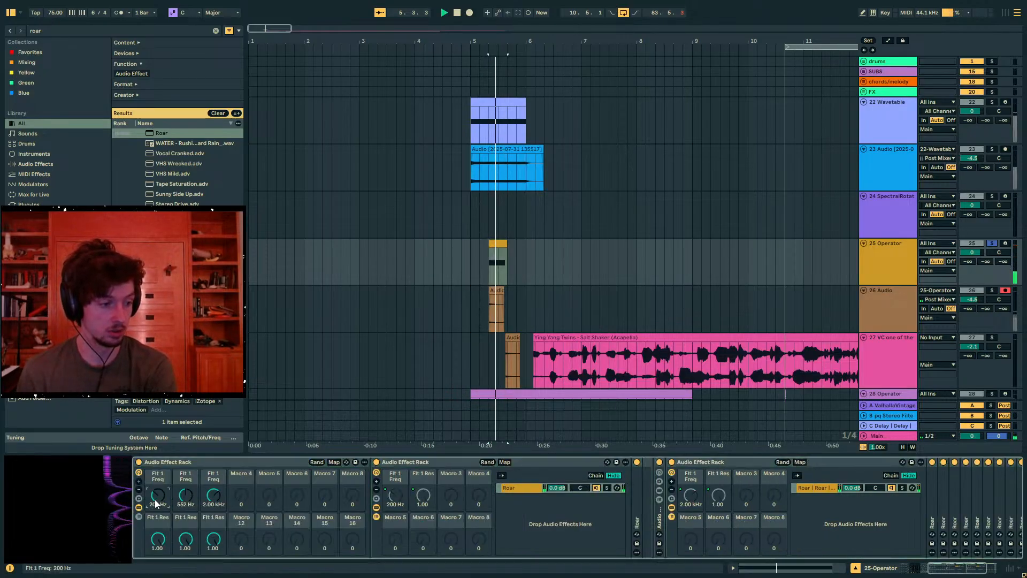
mouse_move(51, 492)
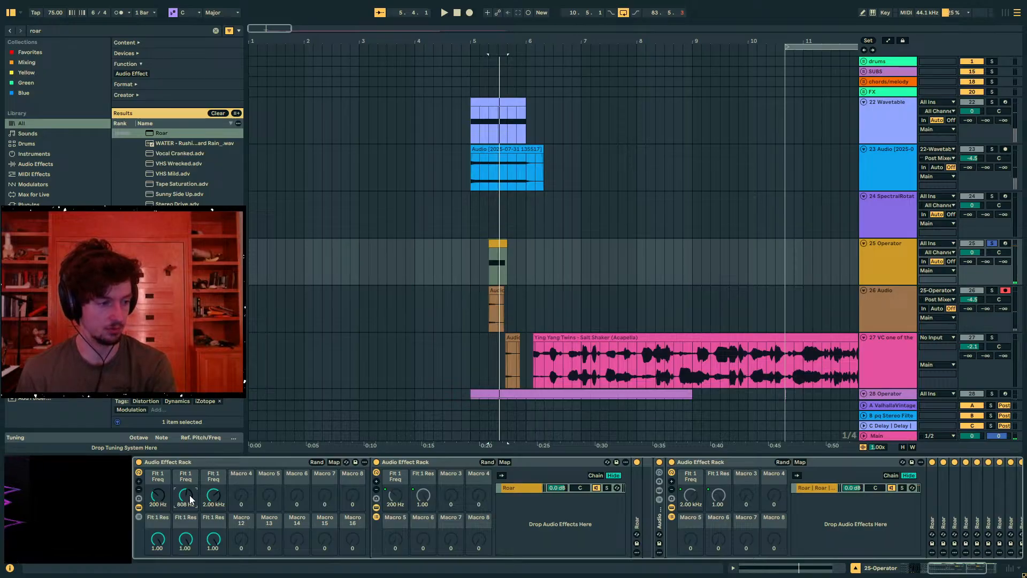
type("800")
key("Return")
key("space")
key("space")
key("space")
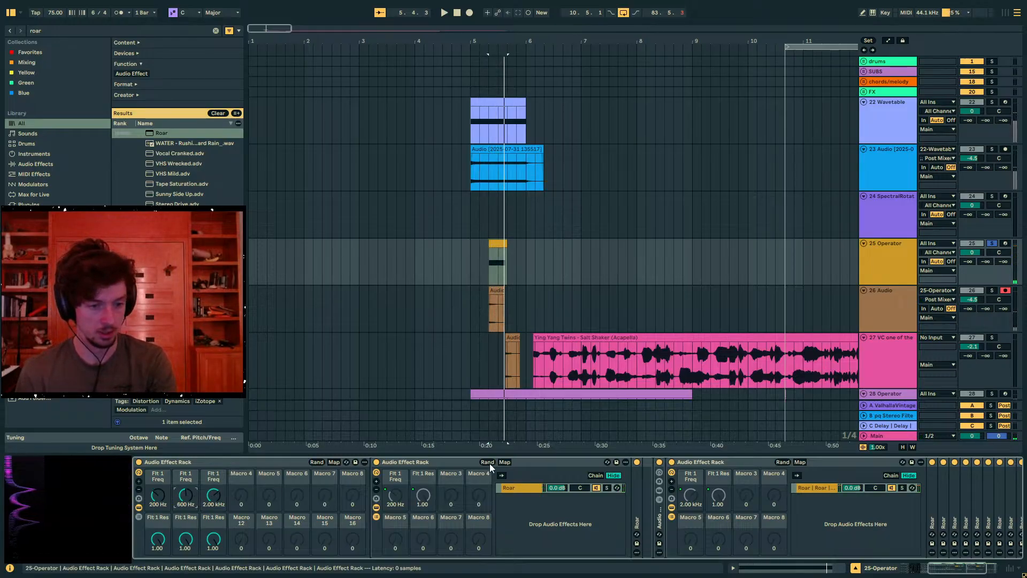
Fold the third inner rack, and duplicate a Roar in the unfolded second inner rack so its chain holds three
left_click(689, 467)
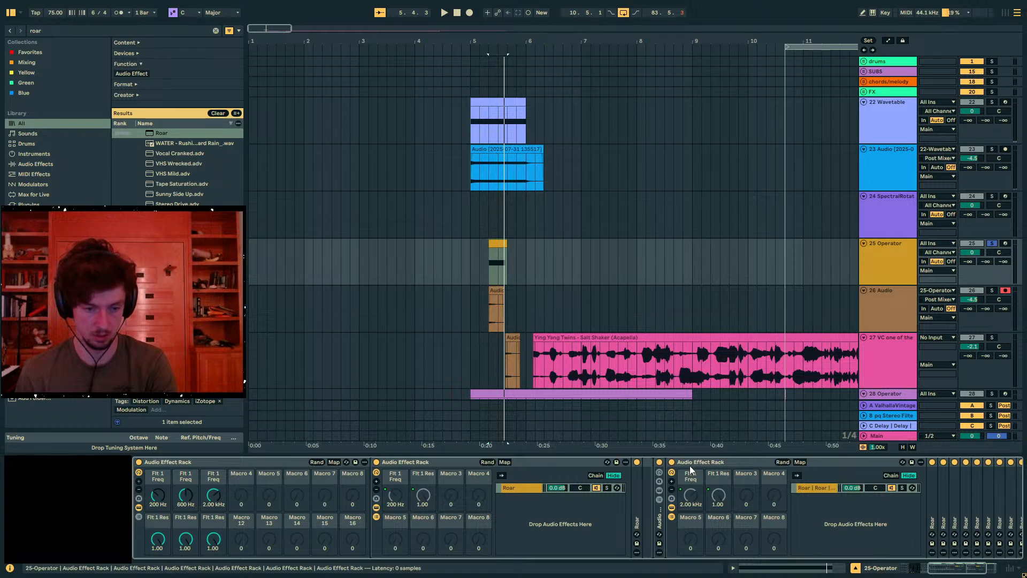
double_click(689, 466)
double_click(663, 515)
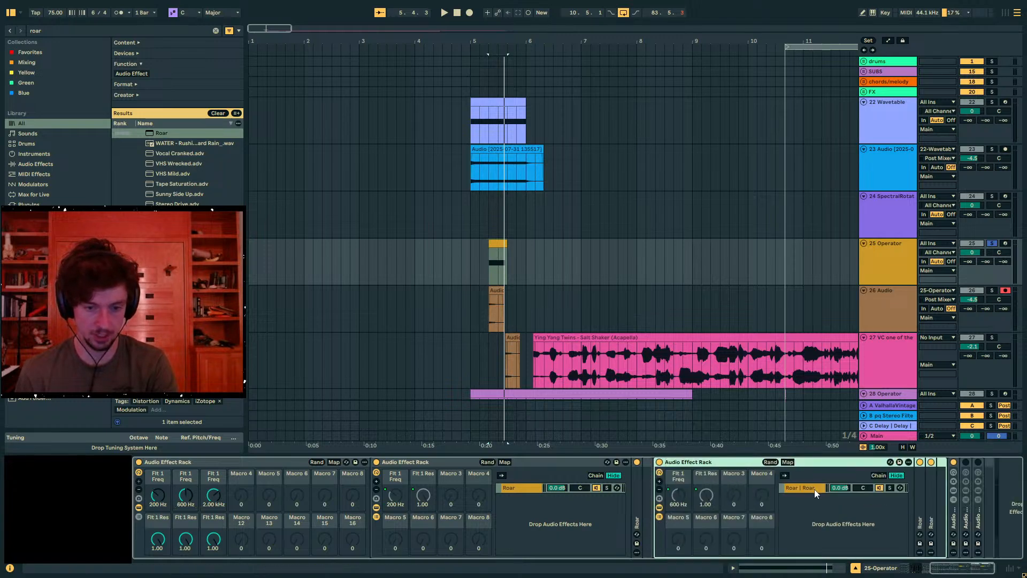
left_click(927, 499)
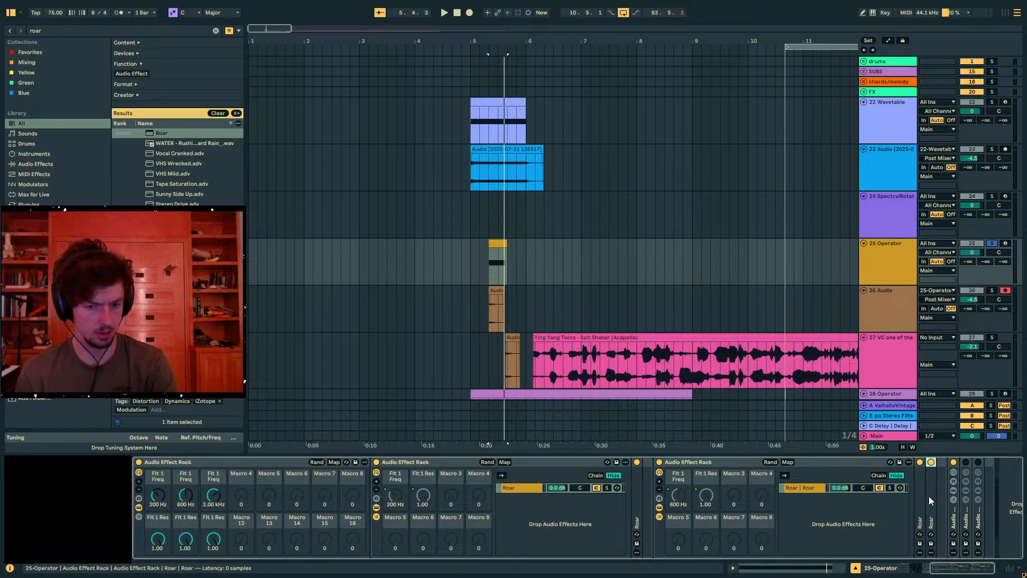
key("ctrl+d")
key("space")
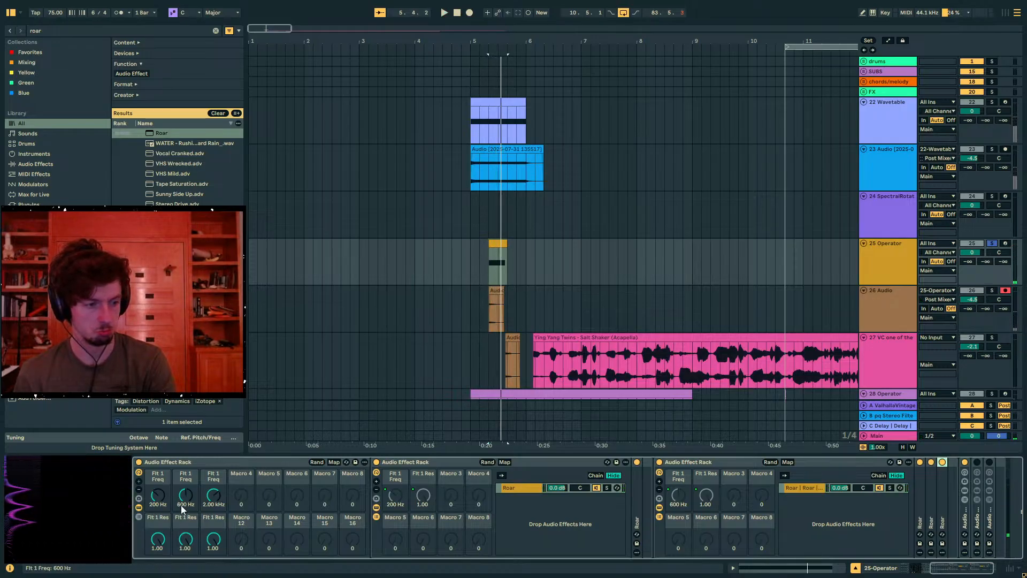
key("space")
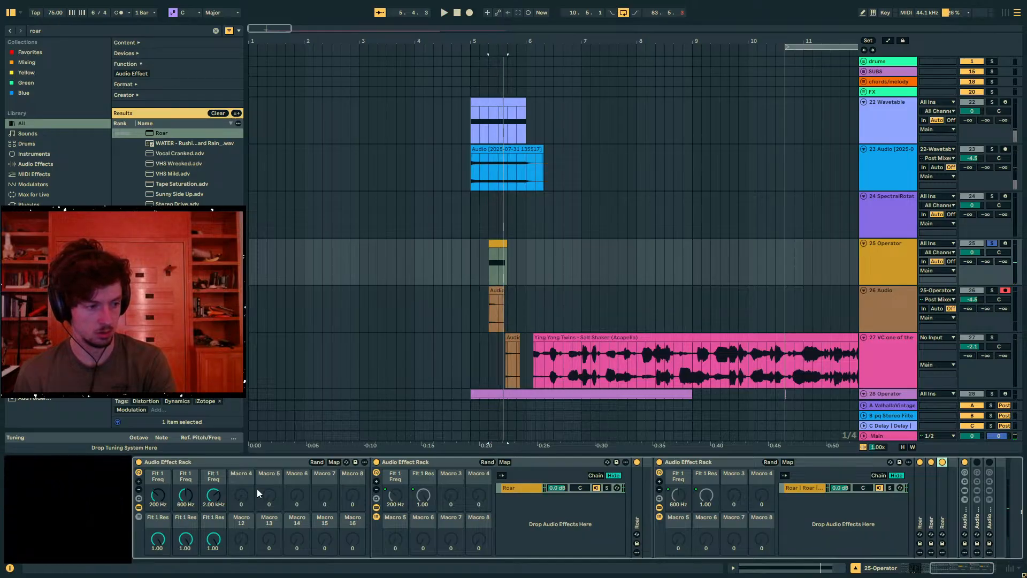
Fold the second inner rack and unfold the fourth to examine its macros and Roar filter settings
double_click(672, 464)
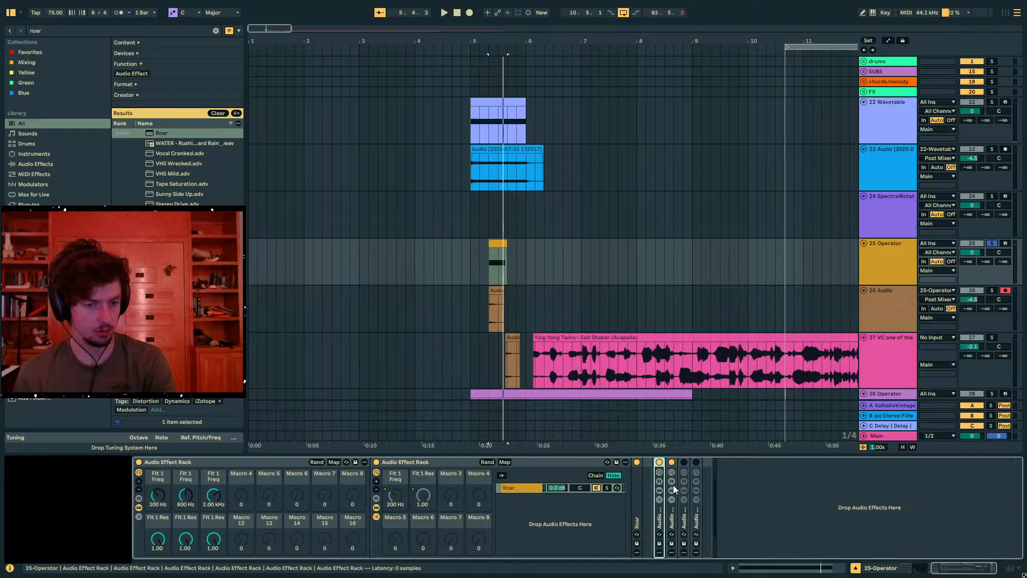
double_click(684, 515)
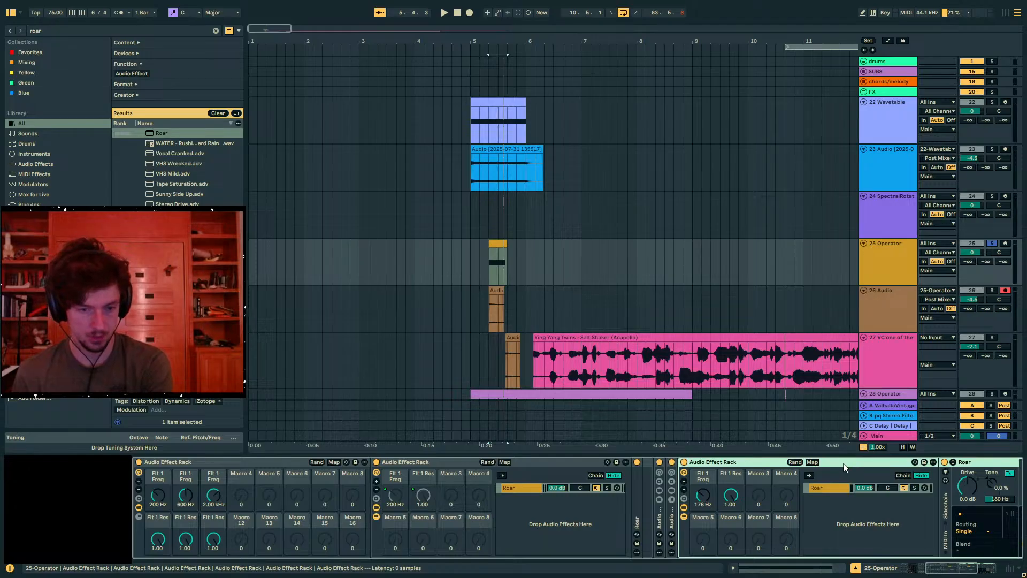
key("Right")
key("Left")
key("Left")
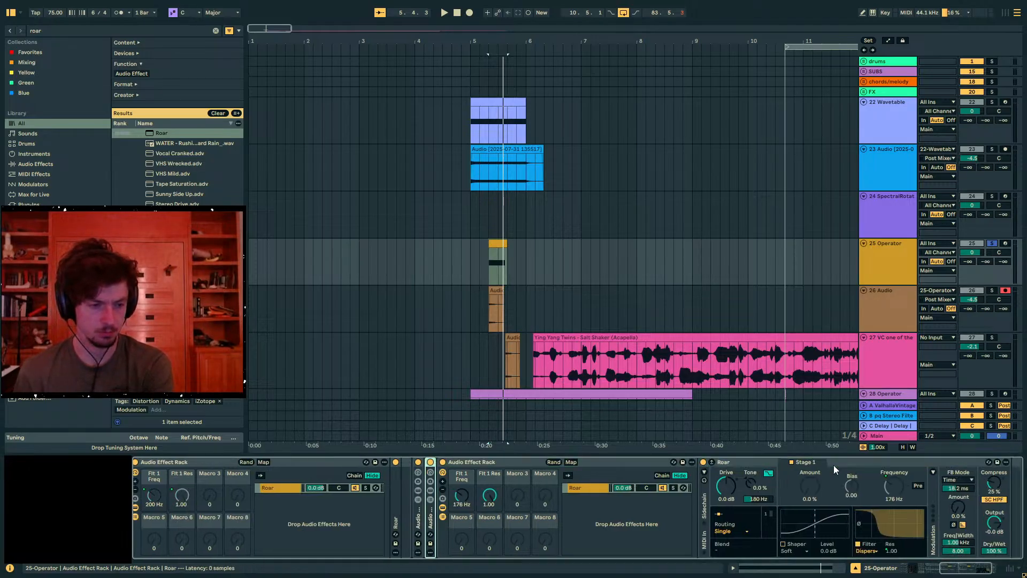
left_click(456, 460)
key("Left")
key("Left")
key("Left")
key("Left")
key("Left")
key("Left")
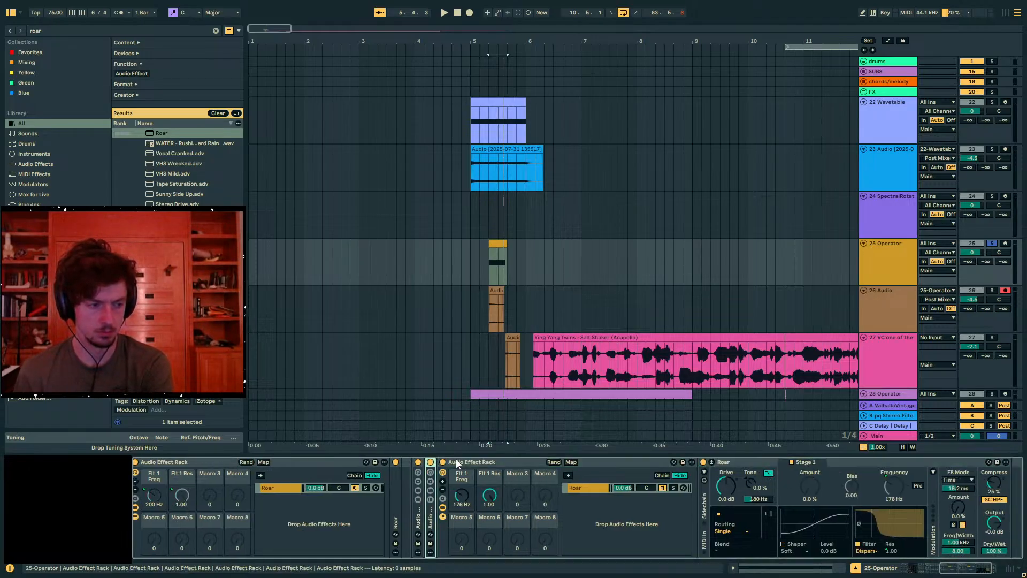
key("Right")
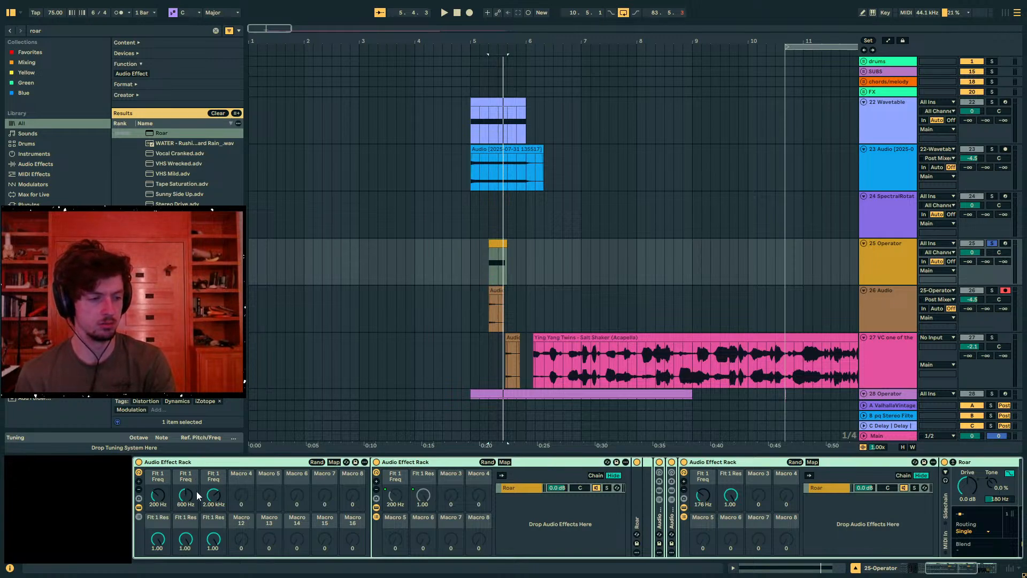
Set the outer rack's three frequency macros to 100 Hz, 200 Hz and 400 Hz, and audition the clip
left_click(155, 500)
type("100")
key("Return")
type("200")
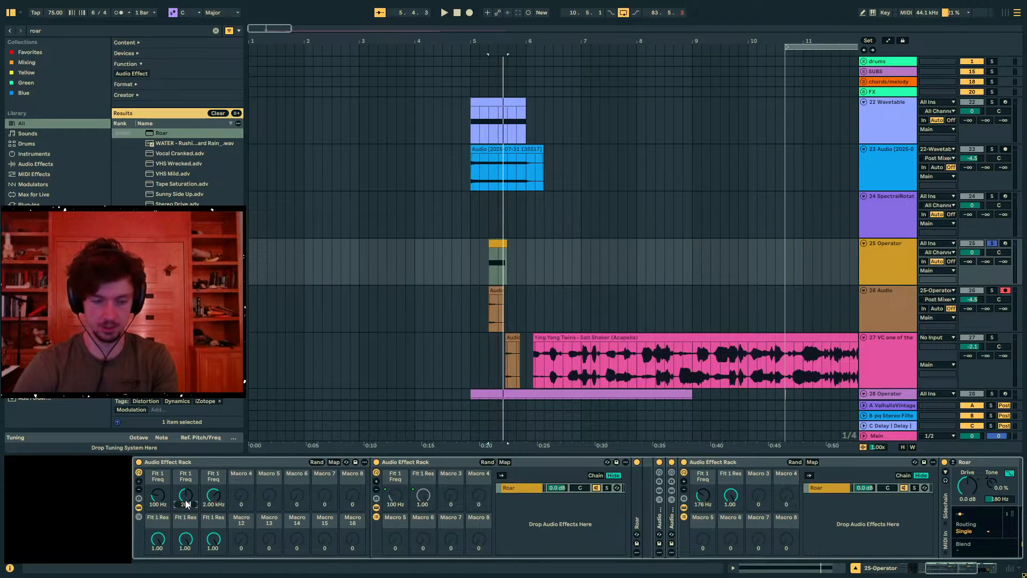
key("Return")
left_click(216, 503)
type("400")
key("Return")
key("space")
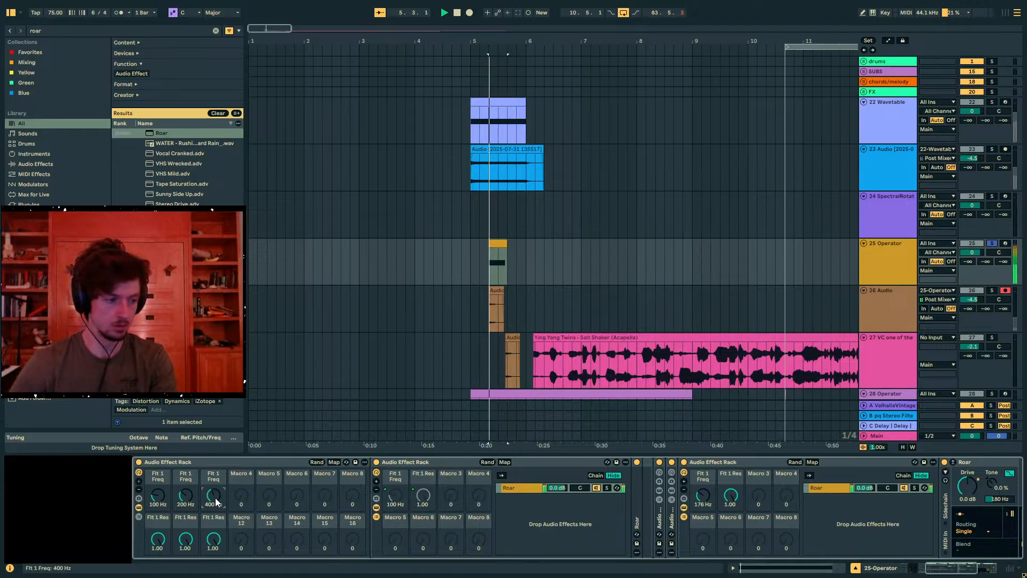
key("space")
Fold the fourth inner rack and delete the second, third and fourth inner racks
left_click(405, 463)
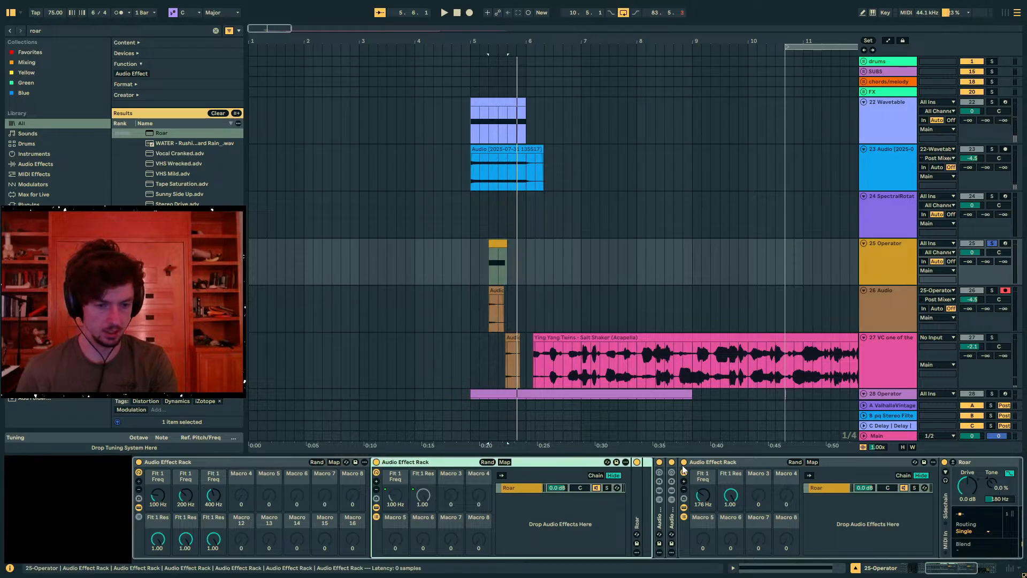
double_click(705, 464)
left_click(662, 524)
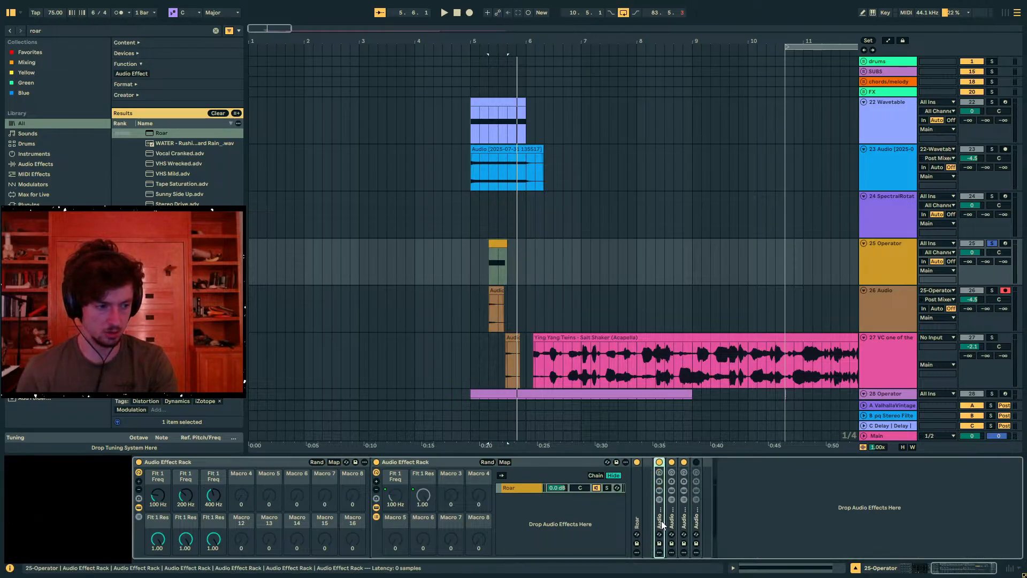
double_click(663, 520)
double_click(683, 464)
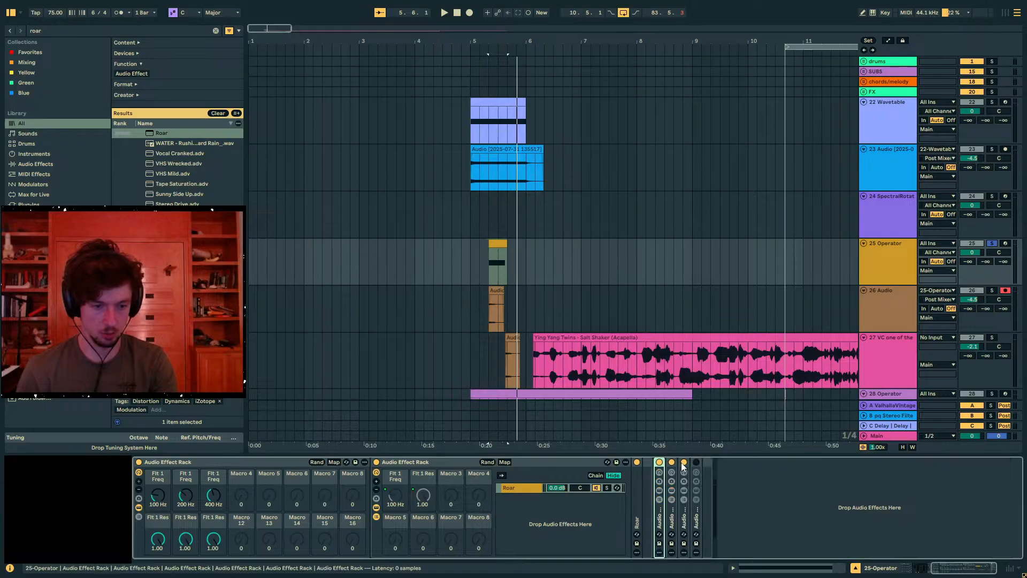
left_click(685, 522, "shift")
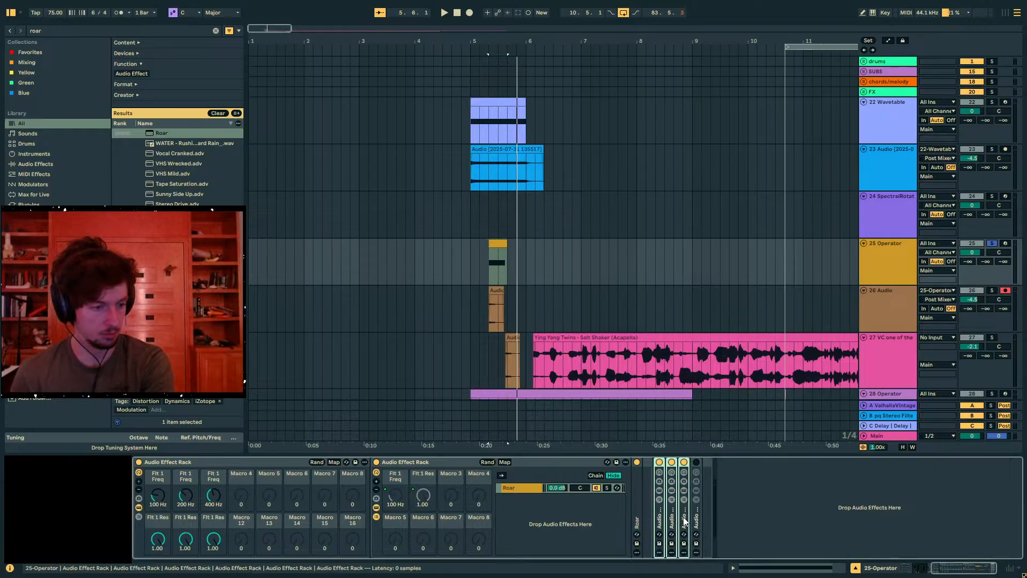
key("Delete")
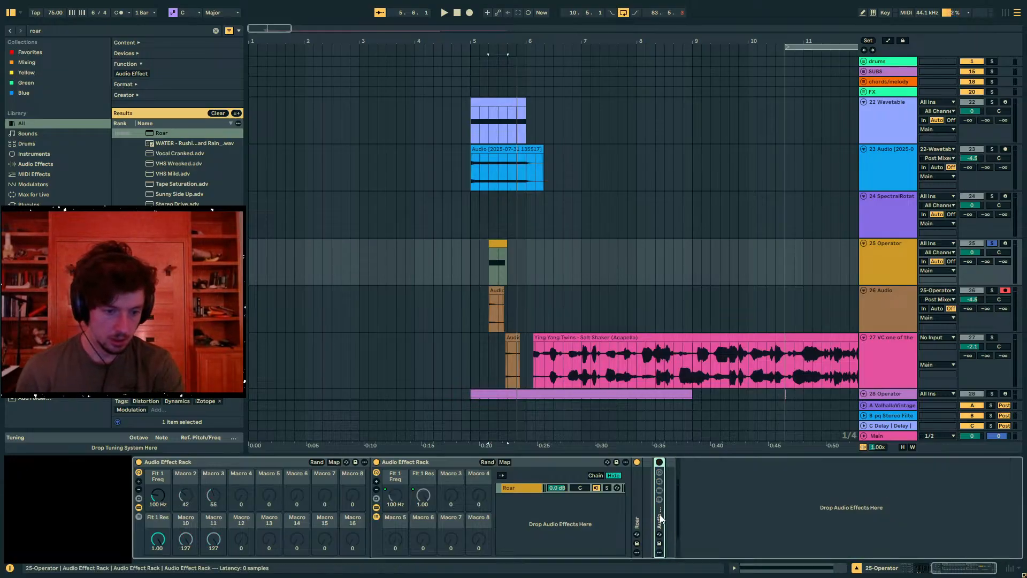
Activate the spare inner rack with its Roar folded, and duplicate the rack to keep a folded, deactivated copy
double_click(659, 464)
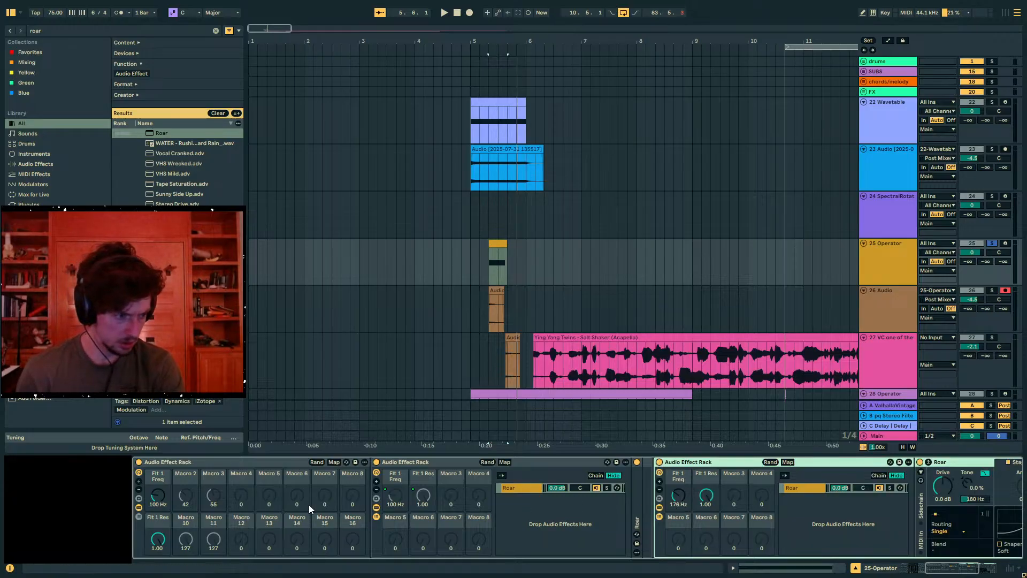
left_click(950, 464)
key("Delete")
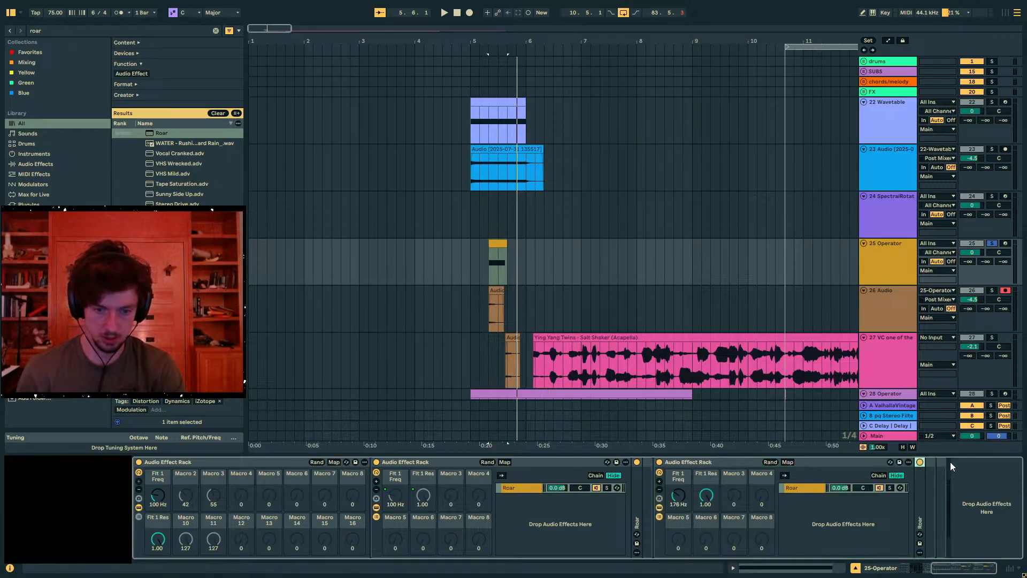
left_click(716, 464)
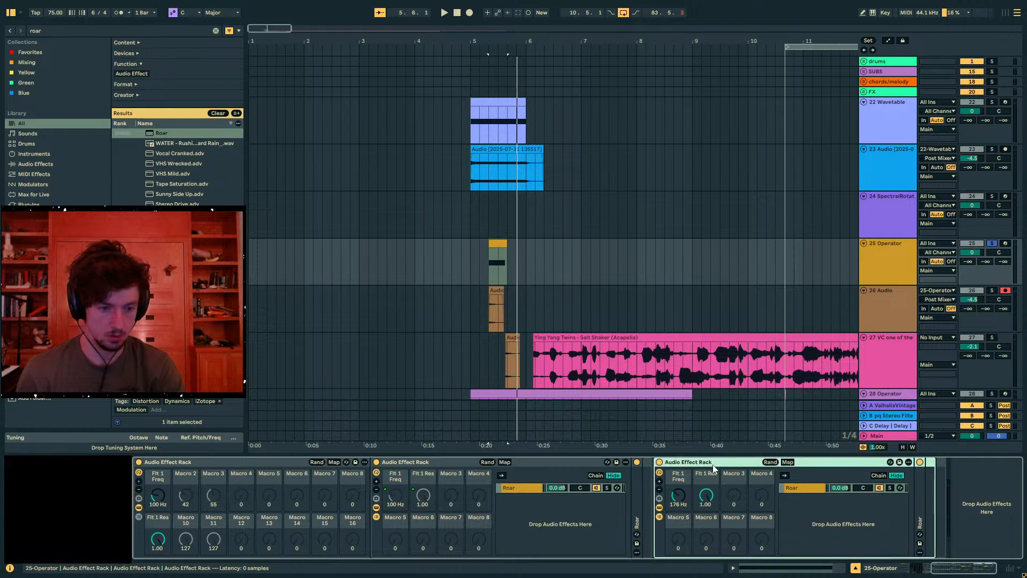
key("ctrl+g")
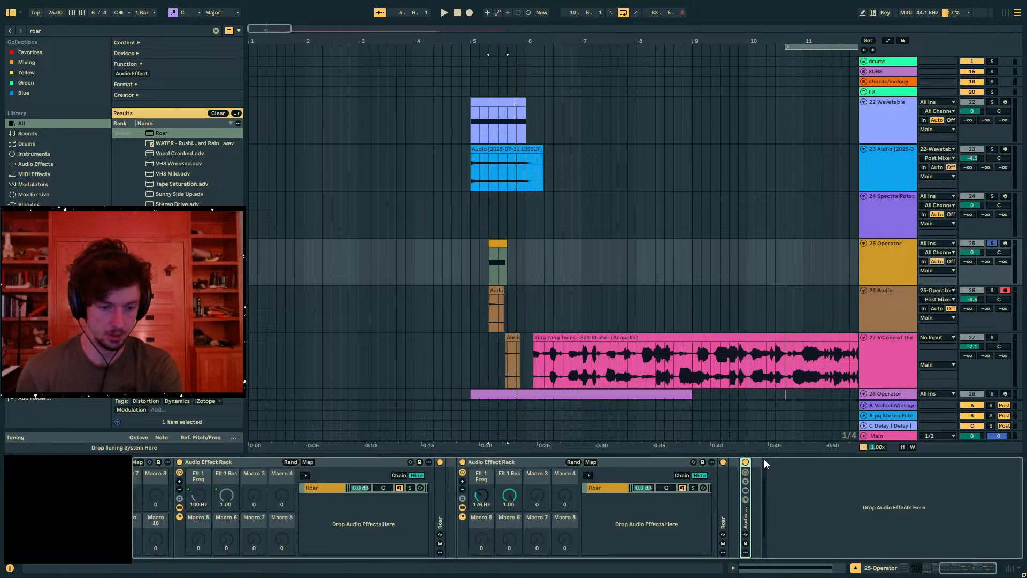
Map the second inner rack's frequency and resonance to the outer rack's second macro pair, and set that frequency to 200 Hz
left_click(365, 464)
scroll(394, 466, "left", 4)
double_click(418, 463)
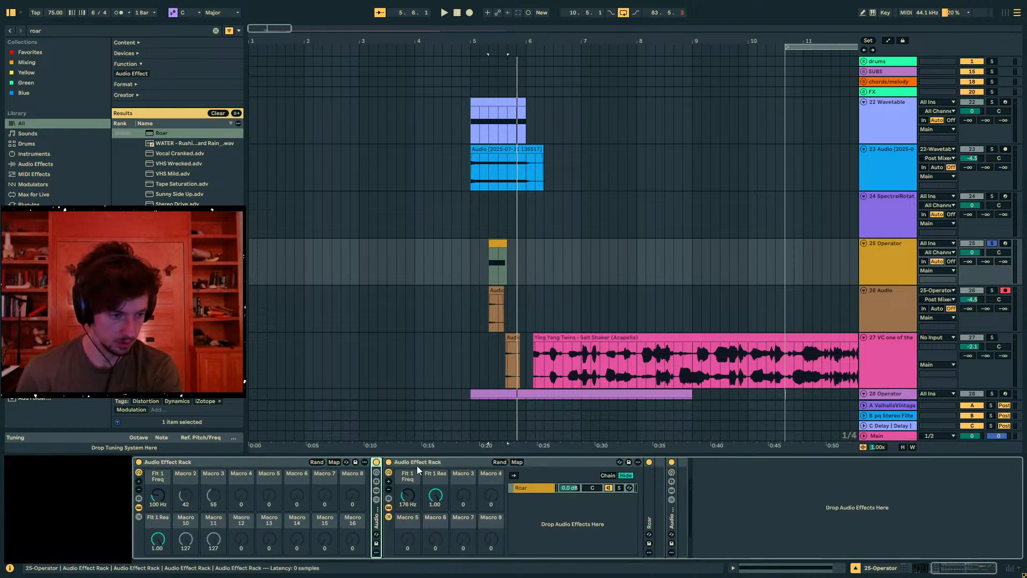
left_click(332, 462)
left_click(408, 495)
left_click(185, 505)
left_click(436, 498)
left_click(185, 549)
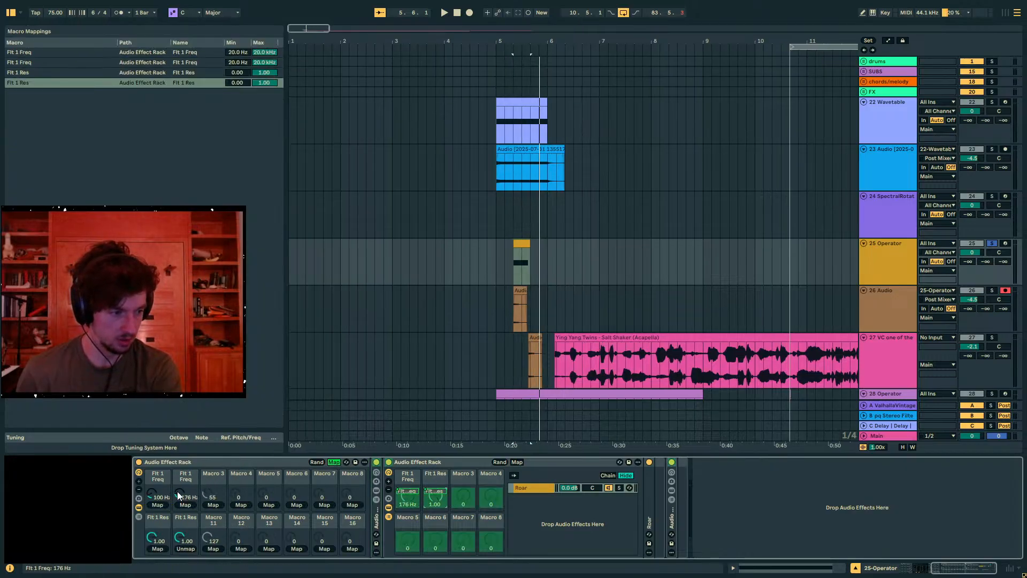
left_click_drag(185, 492, 184, 489)
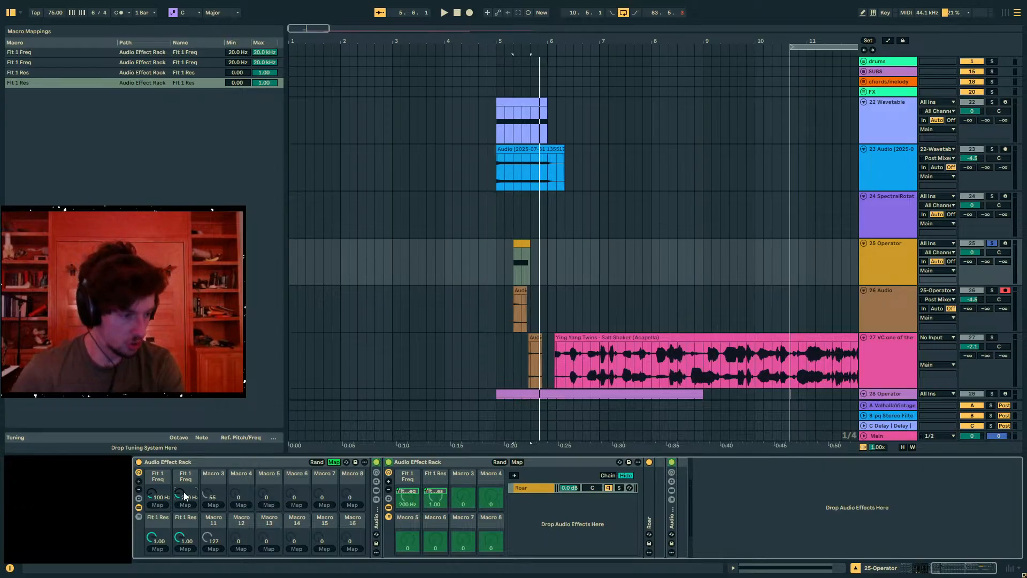
left_click(334, 462)
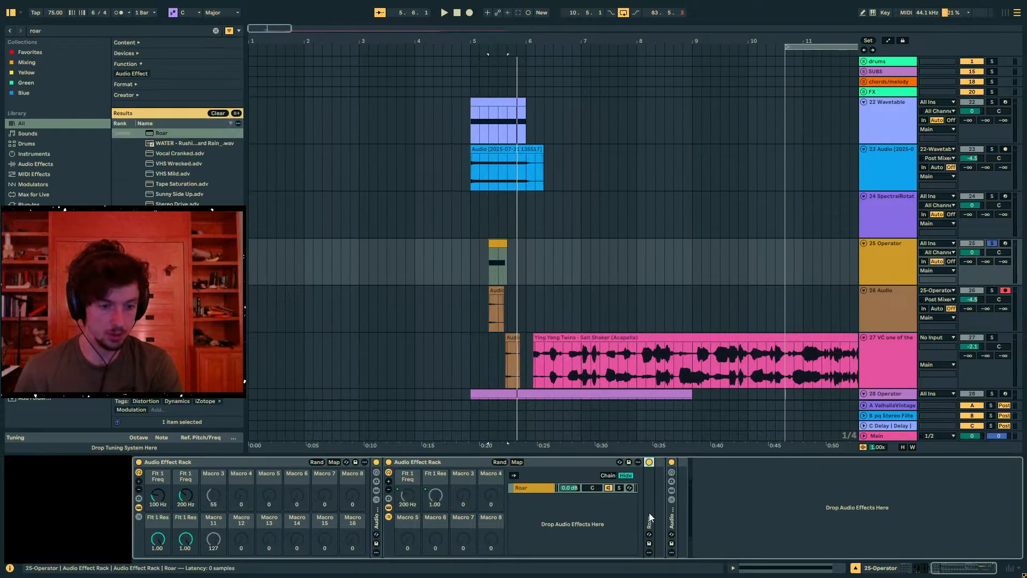
Duplicate the Roar in the second inner rack so its chain holds two, and audition the clip
key("ctrl+d")
key("space")
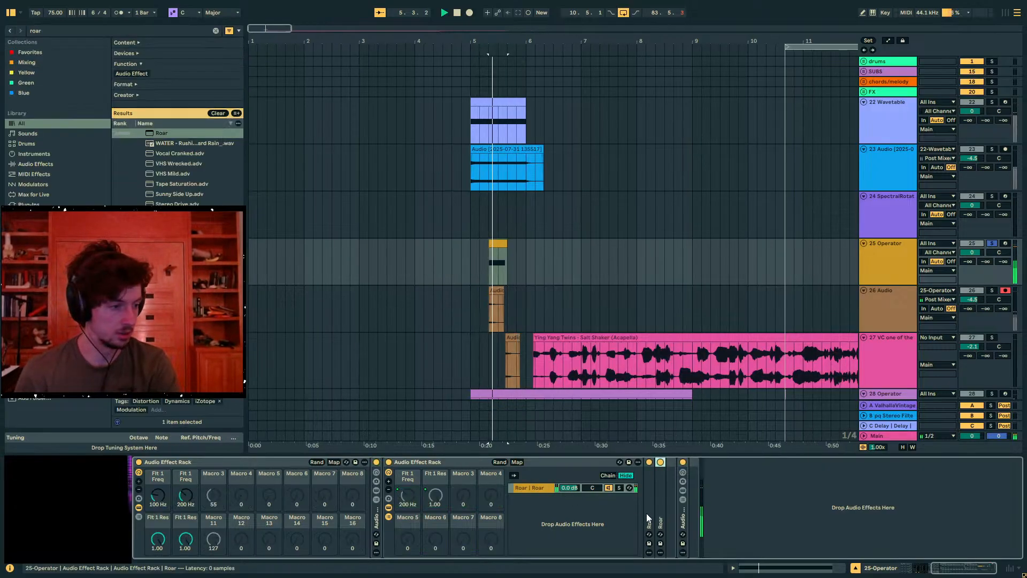
mouse_move(96, 532)
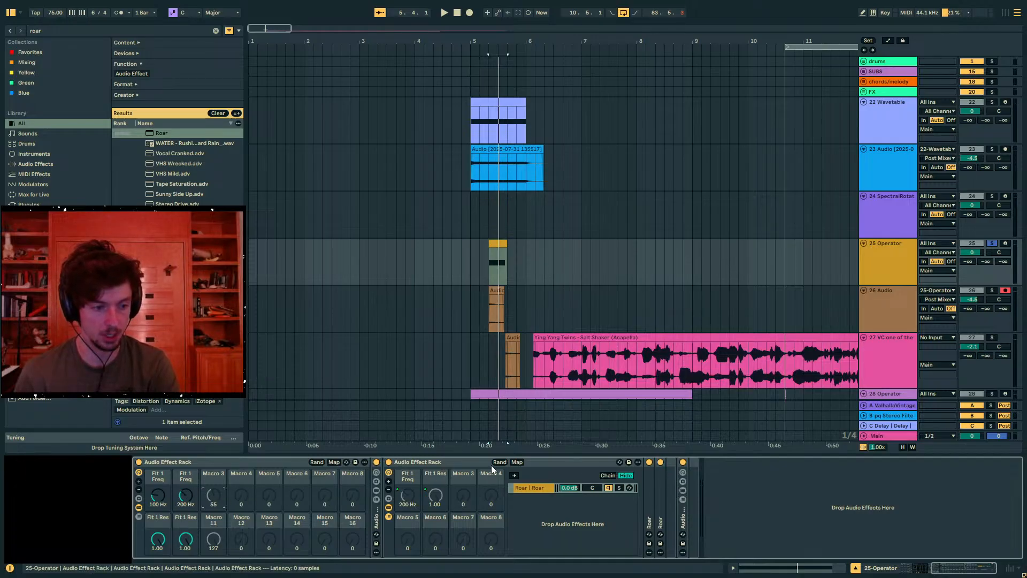
Fold the second inner rack, duplicate the spare one after it, and set the third inner rack's frequency to 400 Hz
double_click(439, 464)
double_click(403, 516)
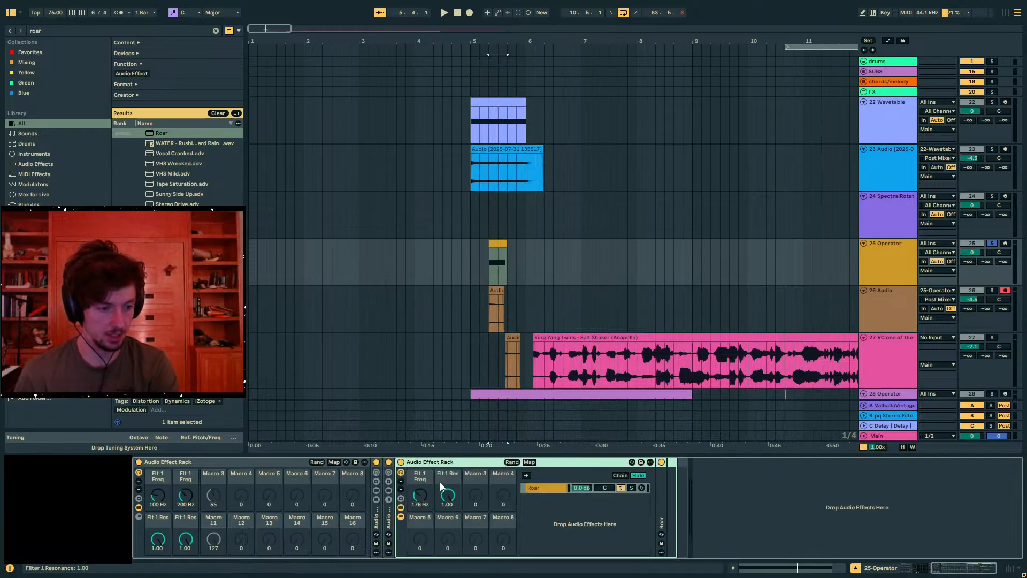
key("ctrl+d")
left_click(421, 497)
type("40")
key("Return")
Map the third inner rack's frequency and resonance to the outer rack's third macro pair
left_click(319, 462)
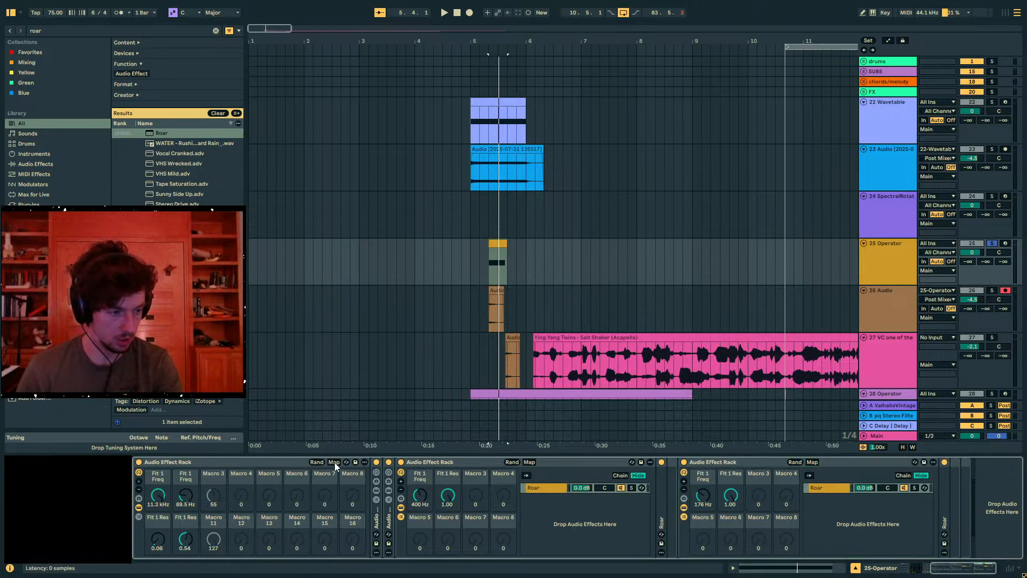
left_click(334, 462)
left_click(425, 496)
left_click(213, 505)
left_click(443, 499)
left_click(213, 549)
left_click(332, 462)
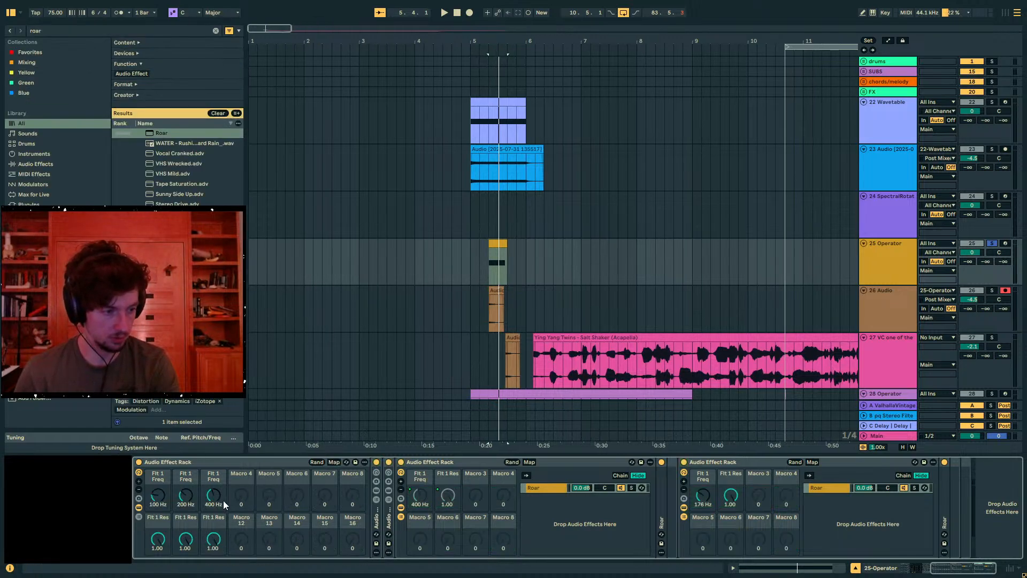
Fold the third inner rack and duplicate the fourth inner rack
double_click(462, 461)
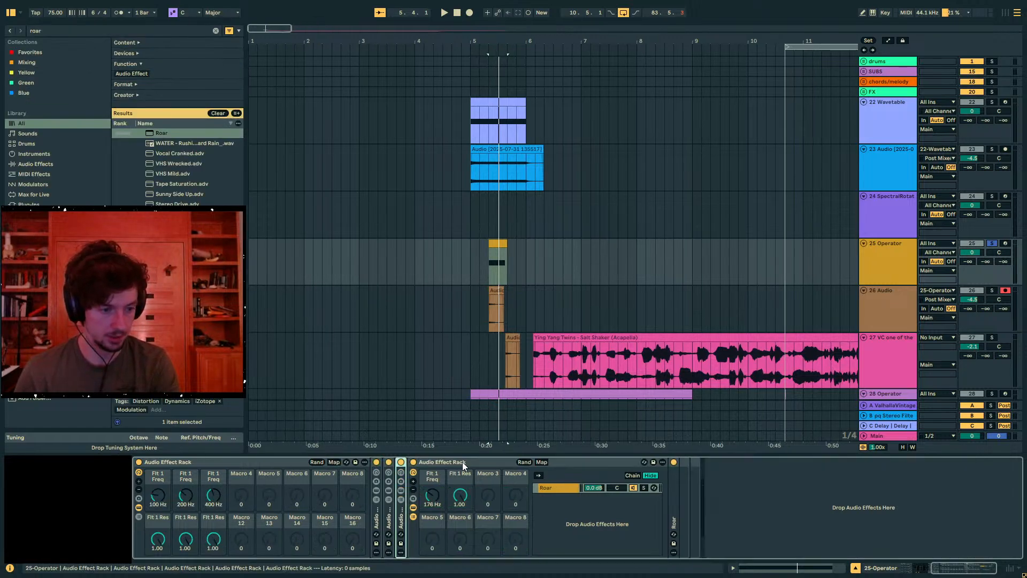
left_click(434, 462)
key("ctrl+d")
left_click(539, 462)
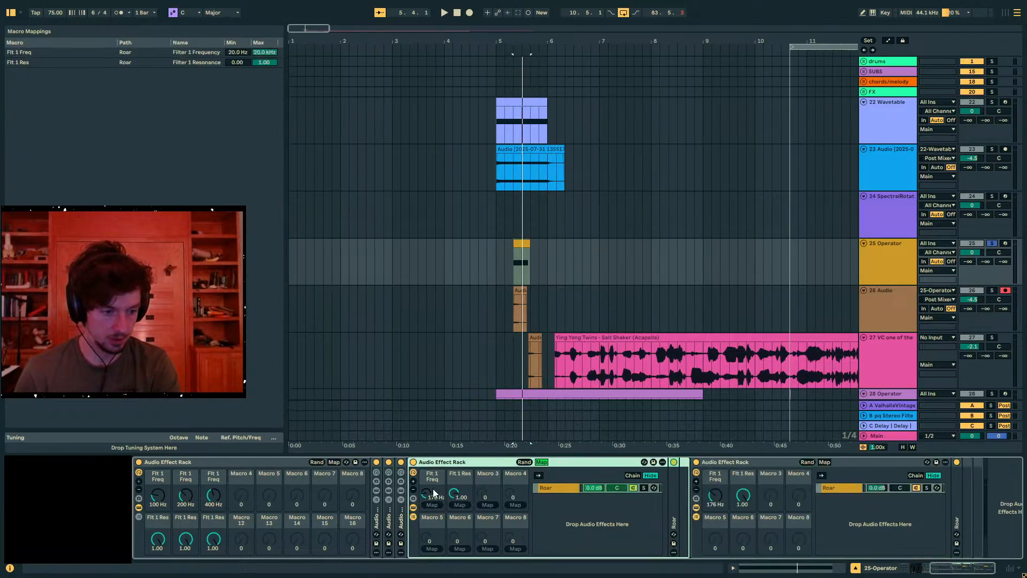
left_click(541, 462)
Map the fourth inner rack's frequency and resonance to the outer rack's fourth macro pair, with the frequency set to 800 Hz
left_click(334, 462)
left_click(432, 496)
left_click(241, 505)
left_click(247, 491)
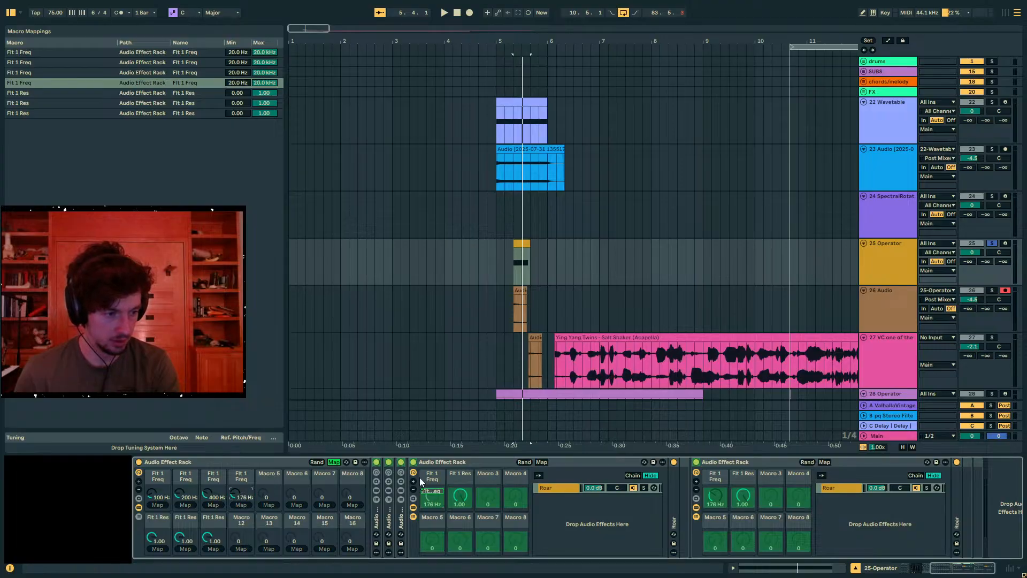
type("800")
key("Return")
left_click(455, 503)
left_click(242, 548)
left_click(334, 462)
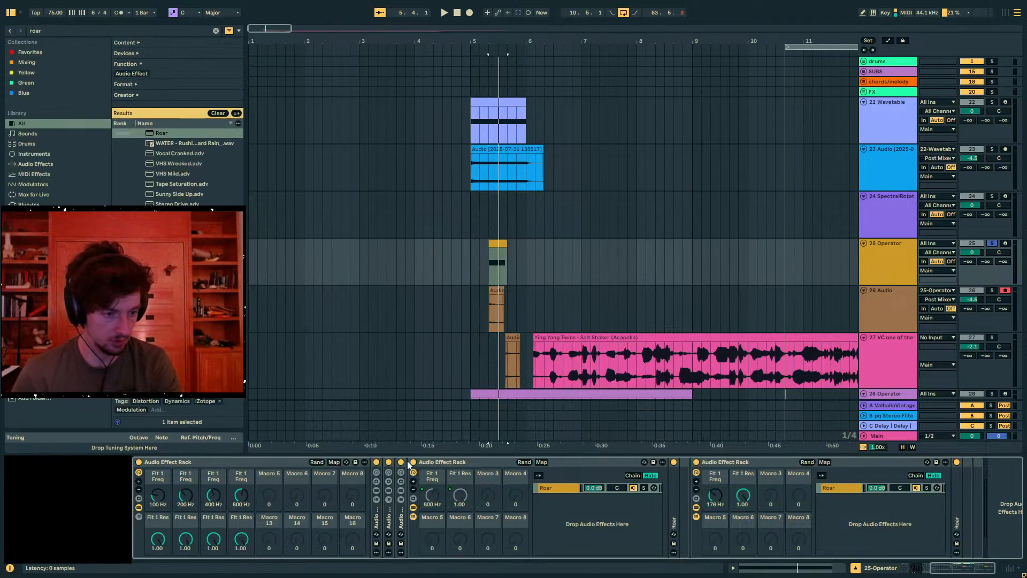
Duplicate the fifth inner rack and map the original's frequency and resonance to the outer rack's fifth macro pair
double_click(451, 461)
left_click(459, 464)
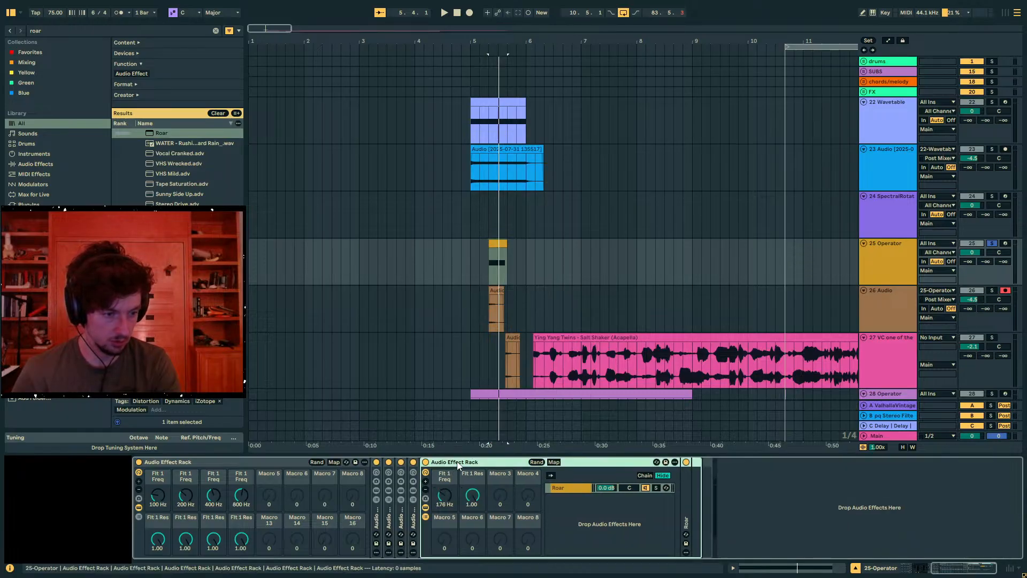
left_click(334, 462)
left_click(445, 496)
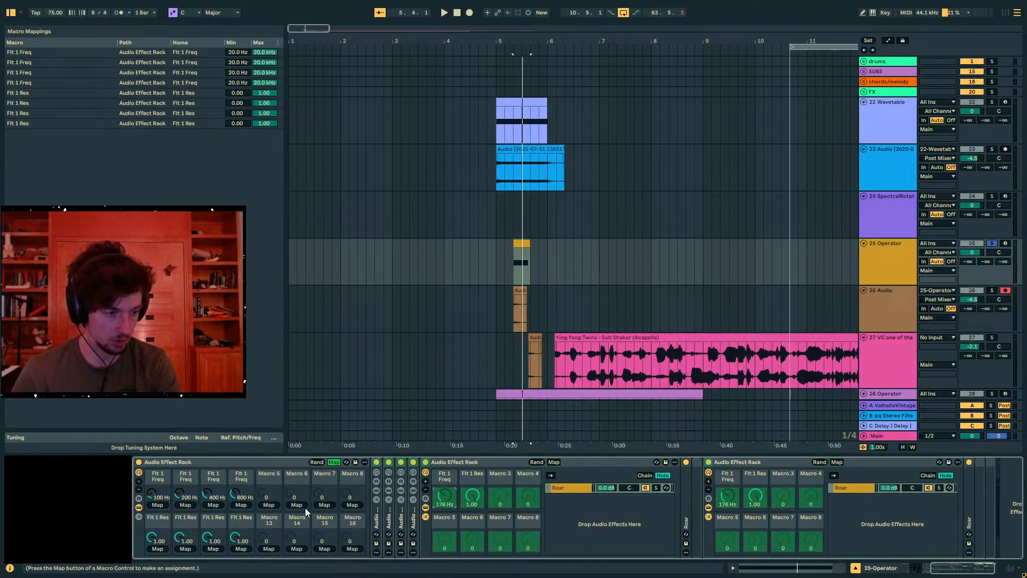
left_click(268, 505)
left_click(473, 496)
left_click(268, 548)
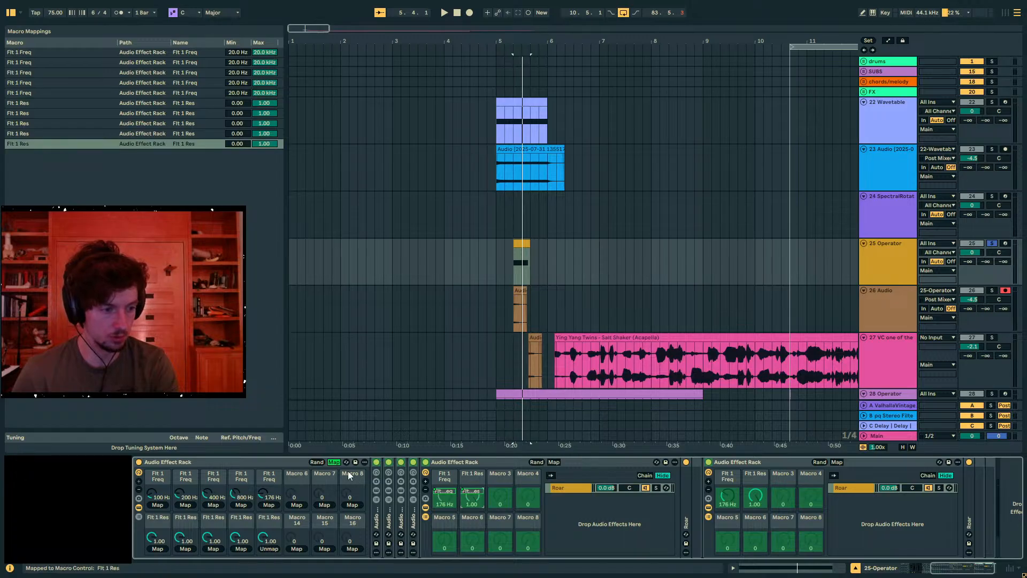
left_click(334, 462)
Set the outer rack's fifth frequency macro to 1600 Hz and audition the clip
left_click(268, 497)
type("1600")
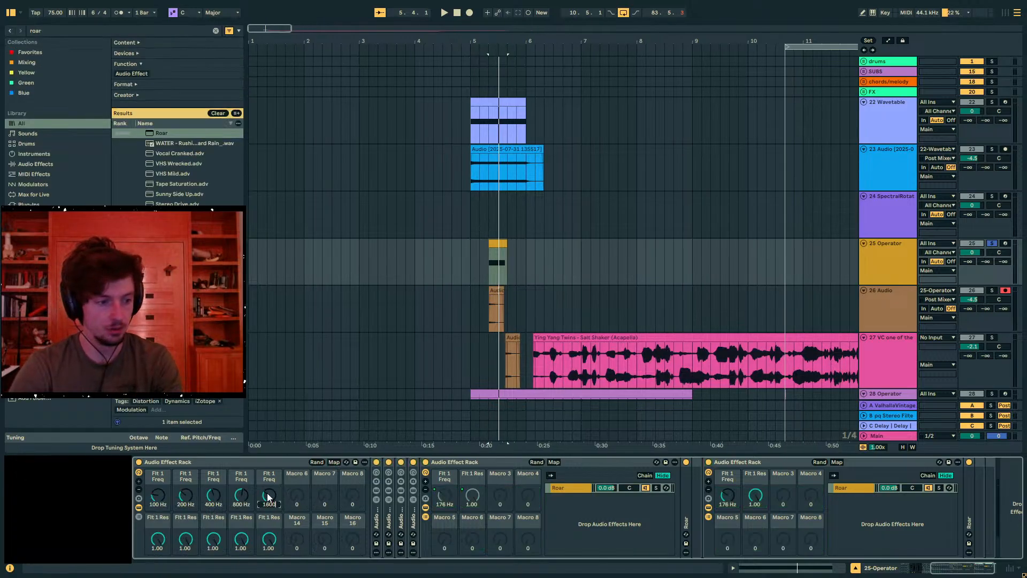
key("Return")
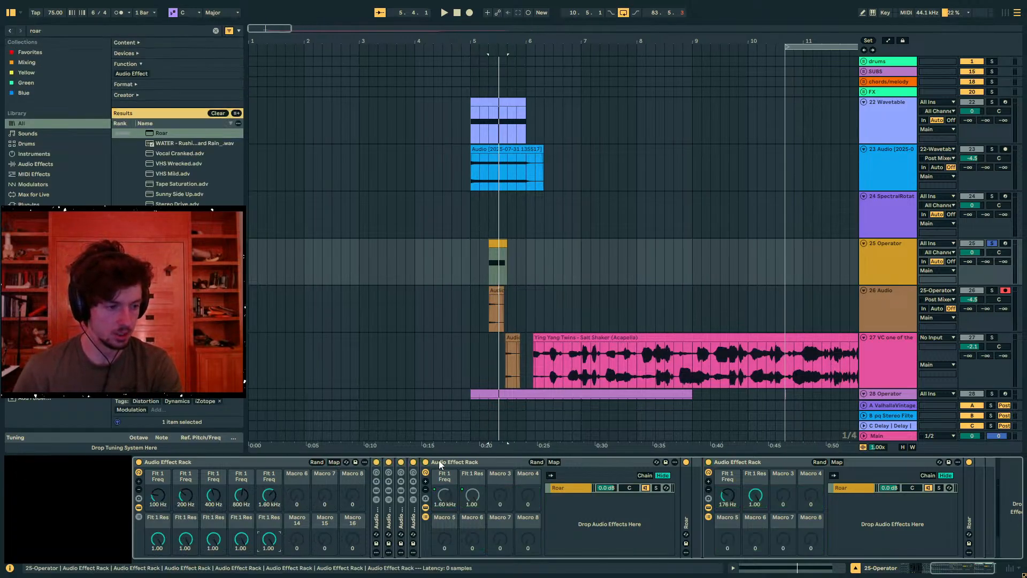
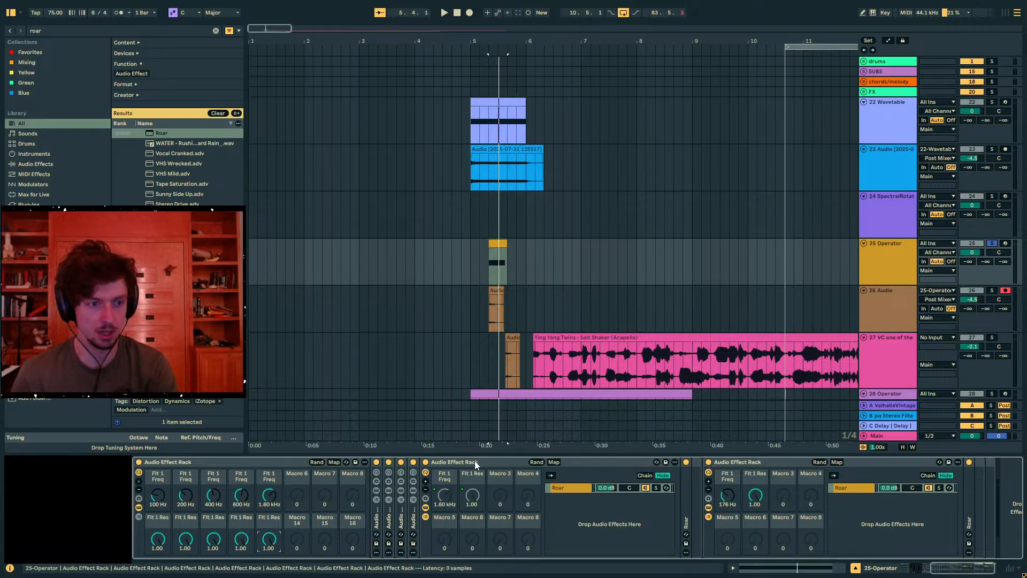
key("space")
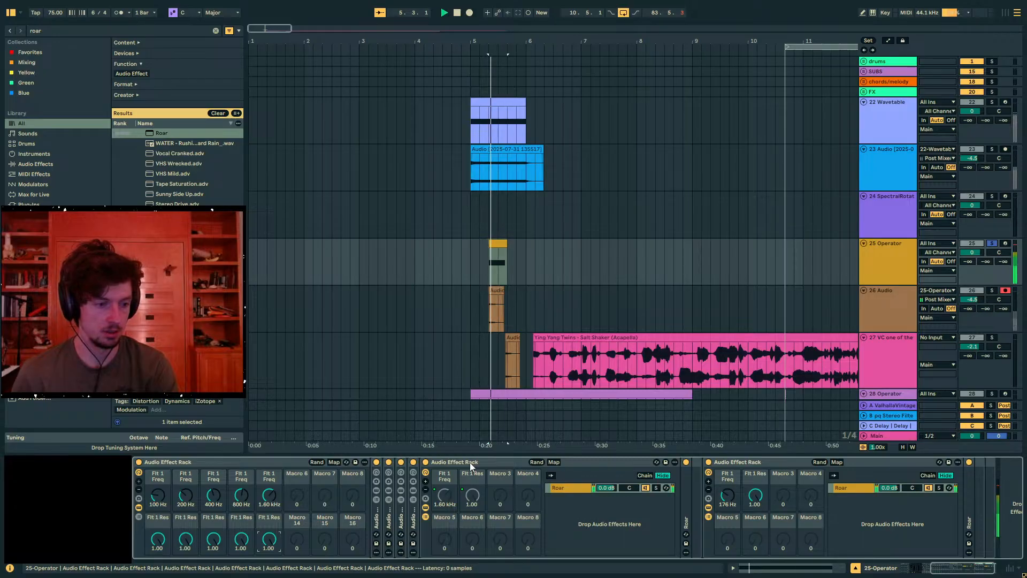
key("space")
Deactivate the spare sixth inner rack, and duplicate the Roar in the fifth inner rack so its chain holds two
left_click(470, 462)
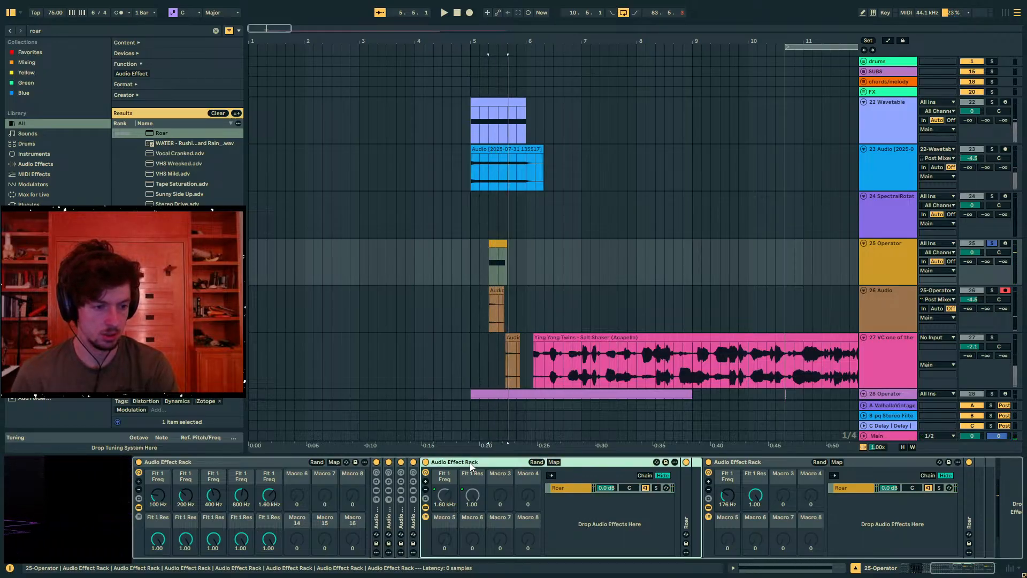
key("Delete")
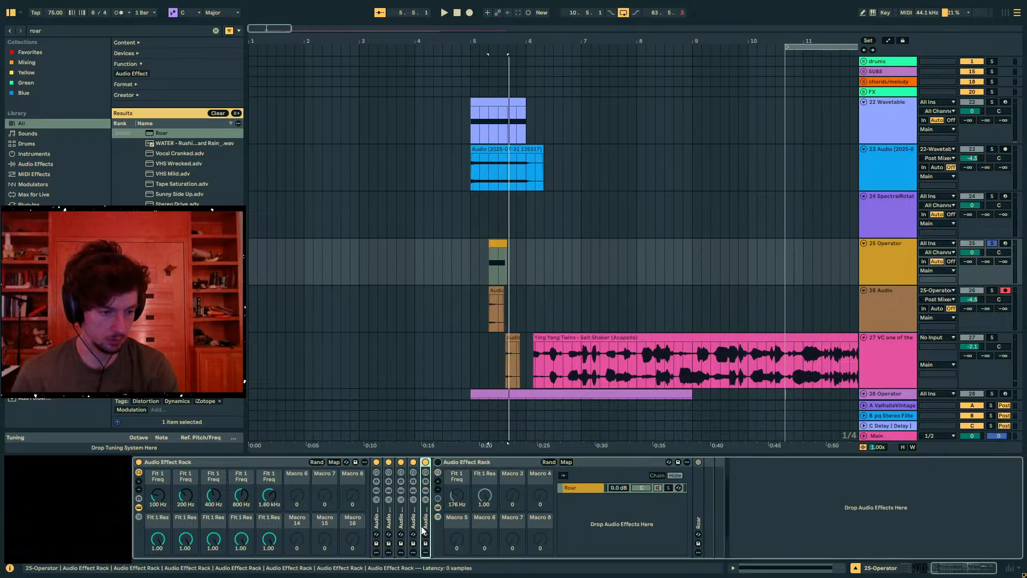
key("ctrl+z")
double_click(686, 495)
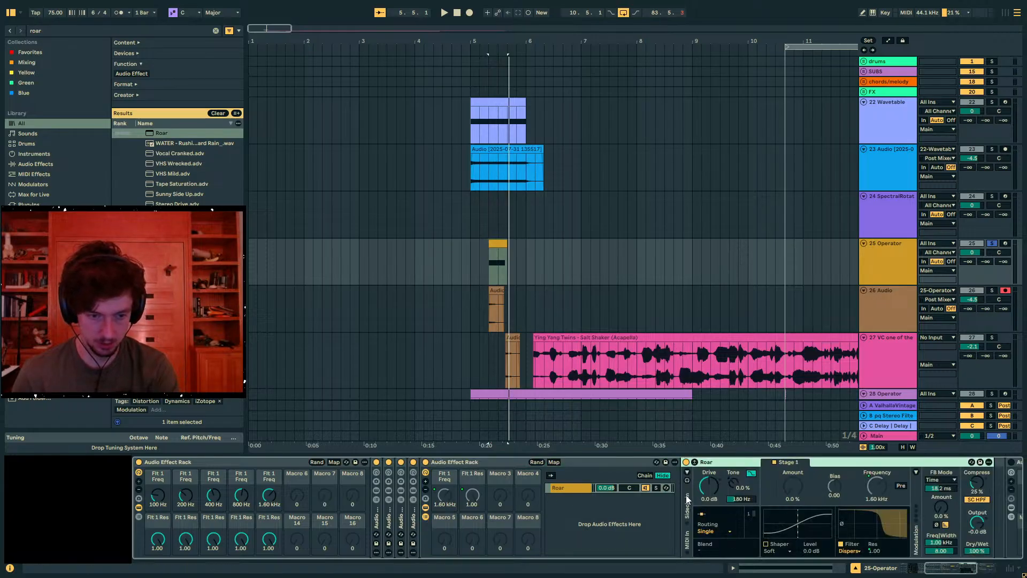
double_click(704, 463)
key("ctrl+d")
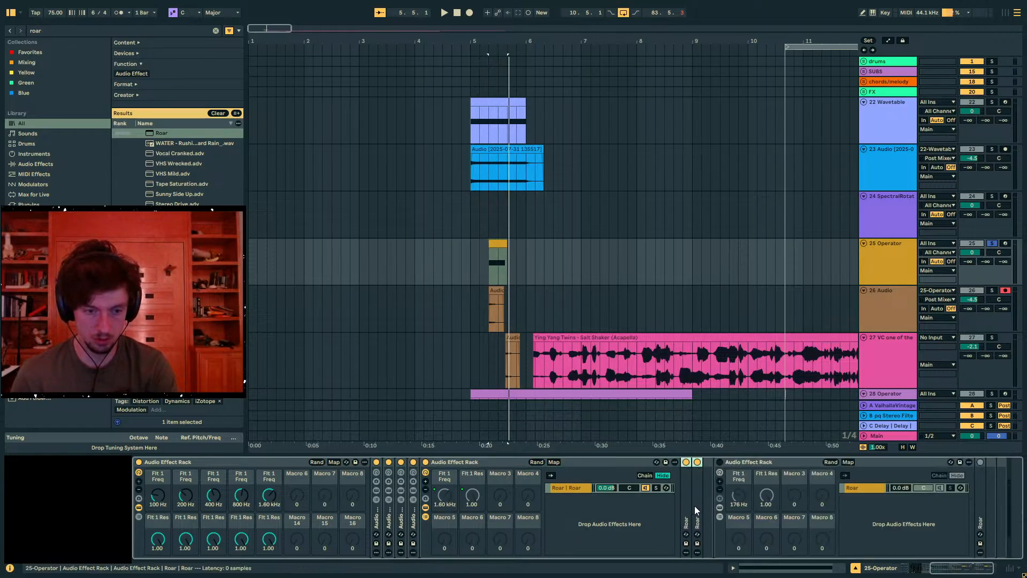
Repeatedly duplicate the pair of Roars in the 1.60 kHz fifth inner rack, and fold that rack
key("ctrl+d")
key("ctrl+d")
key("ctrl+d")
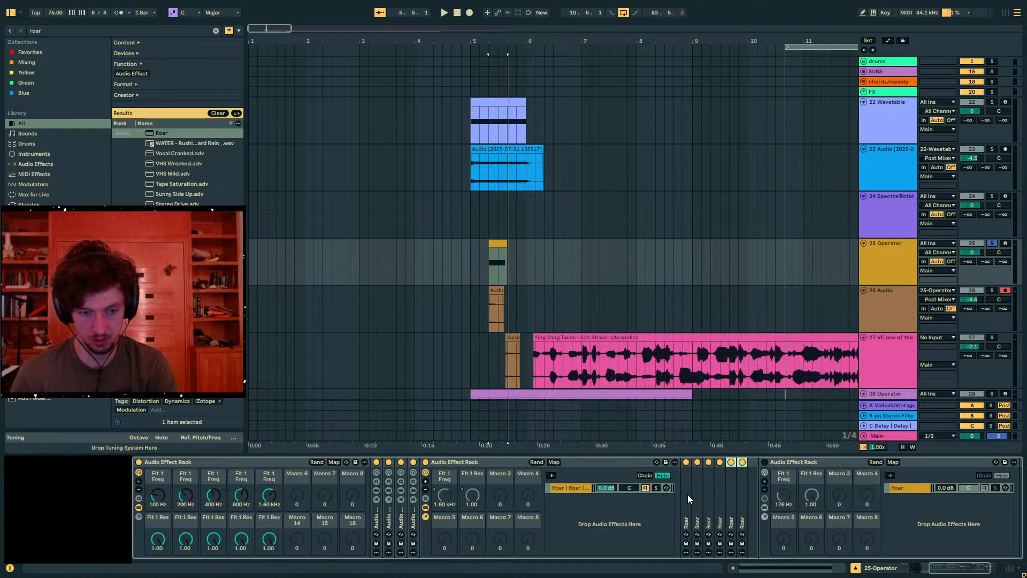
double_click(445, 464)
Unfold the 800 Hz fourth inner rack and duplicate its Roar until the chain holds eight
left_click(412, 509)
double_click(413, 509)
left_click(672, 492)
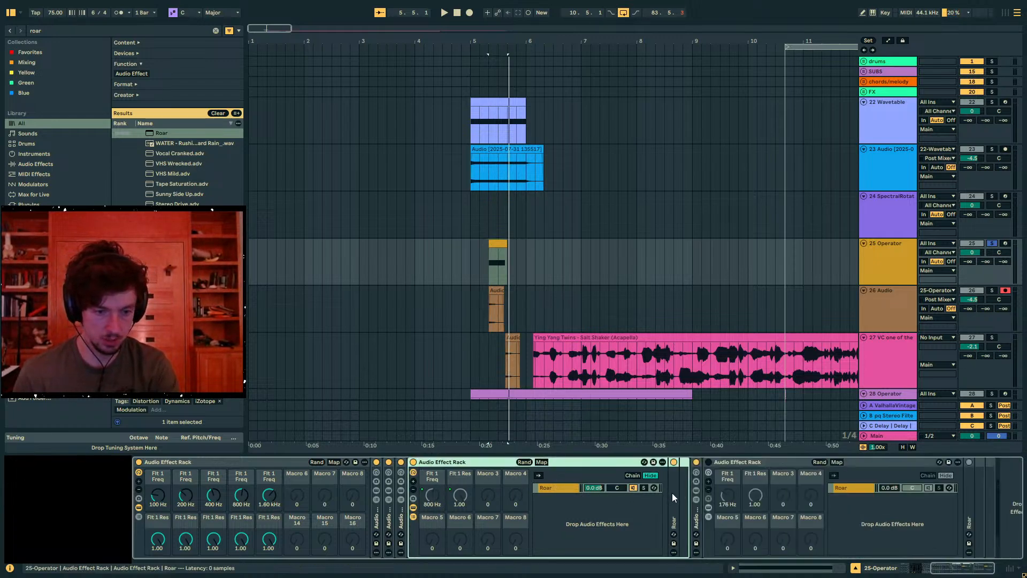
key("ctrl+d")
key("ctrl+d")
key("ctrl+d")
key("ctrl+d")
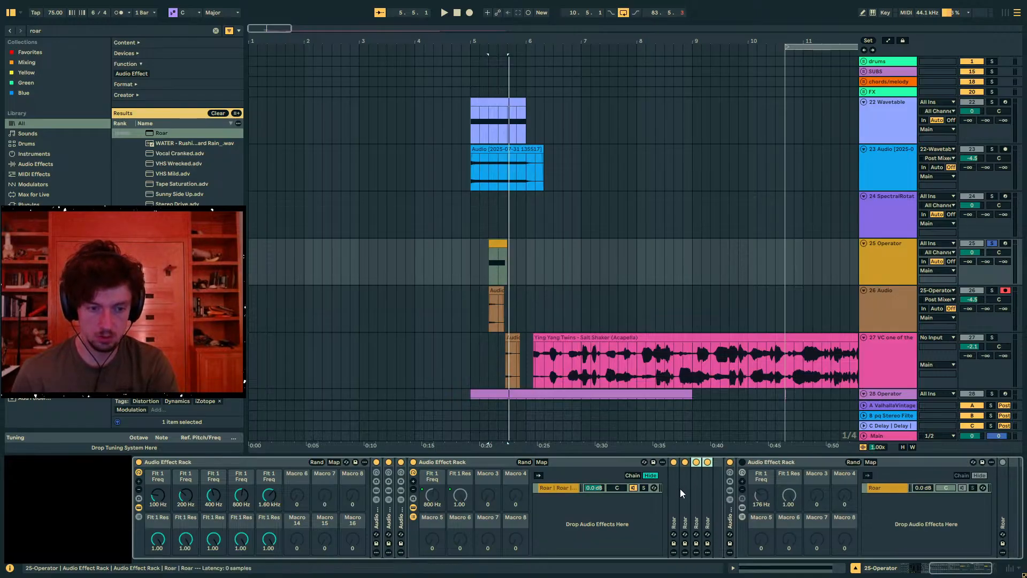
Unfold the 400 Hz third inner rack, duplicate its Roar until the chain holds four, and audition the clip
double_click(399, 516)
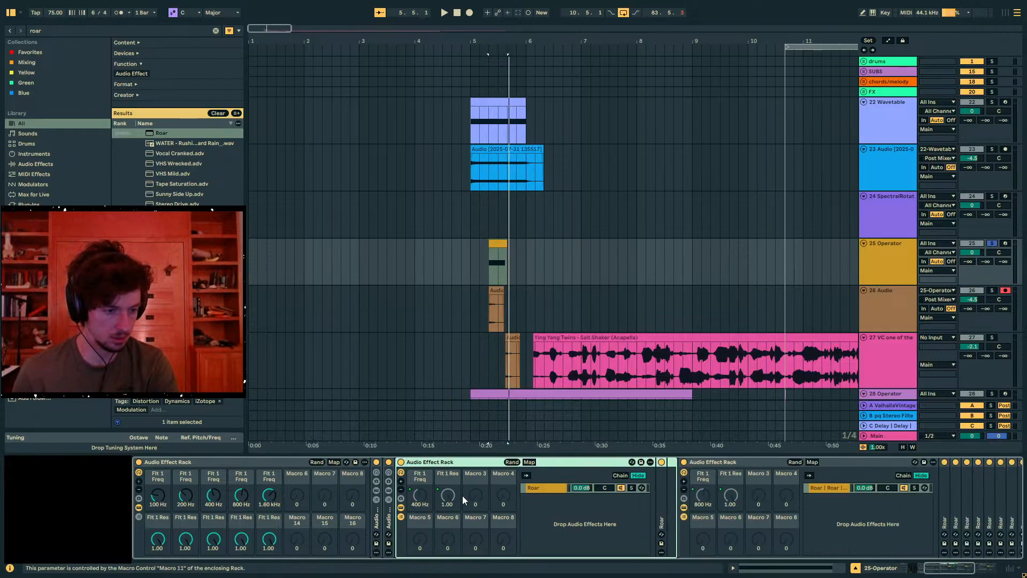
left_click(667, 498)
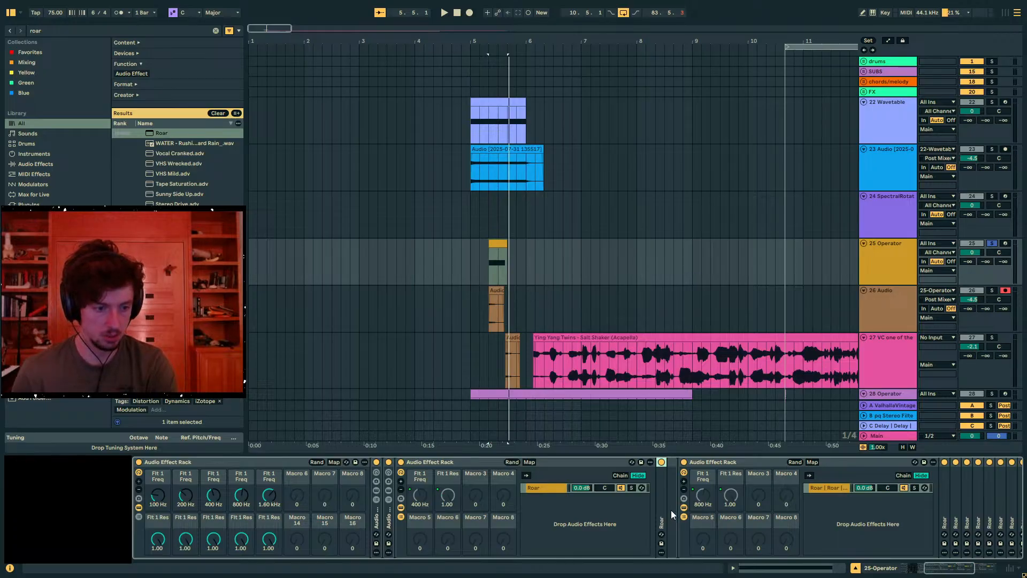
key("ctrl+d")
key("ctrl+d")
key("ctrl+d")
key("space")
key("space")
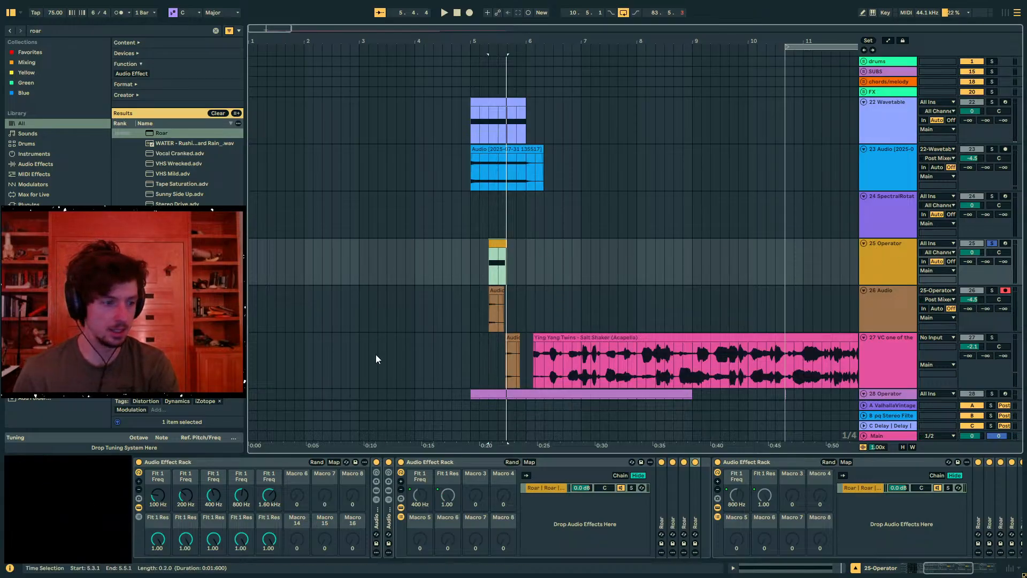
Add the Flatline preset to the end of the Operator track's device chain and audition the clip
key("ctrl+f")
type("flatline")
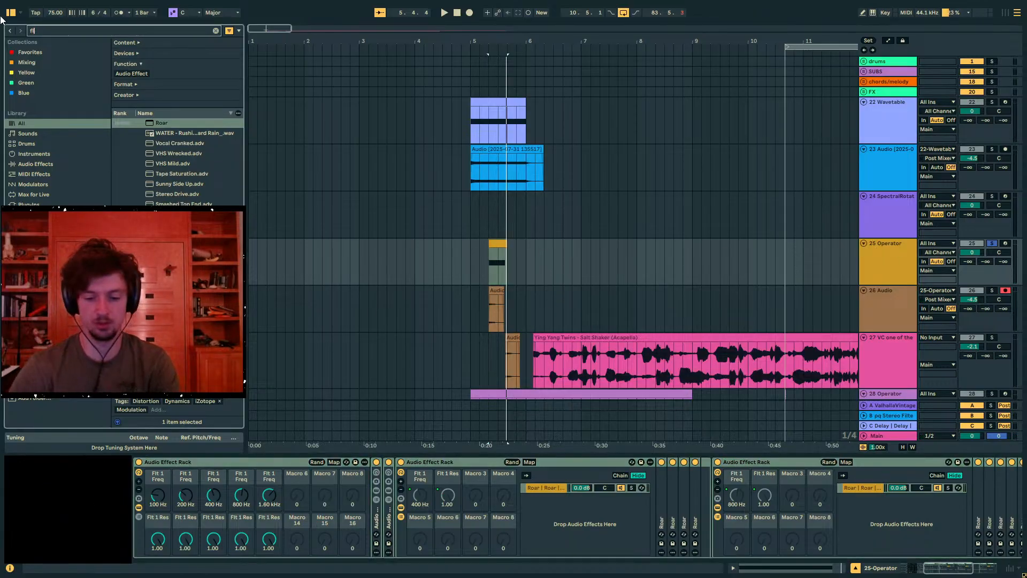
left_click(168, 133)
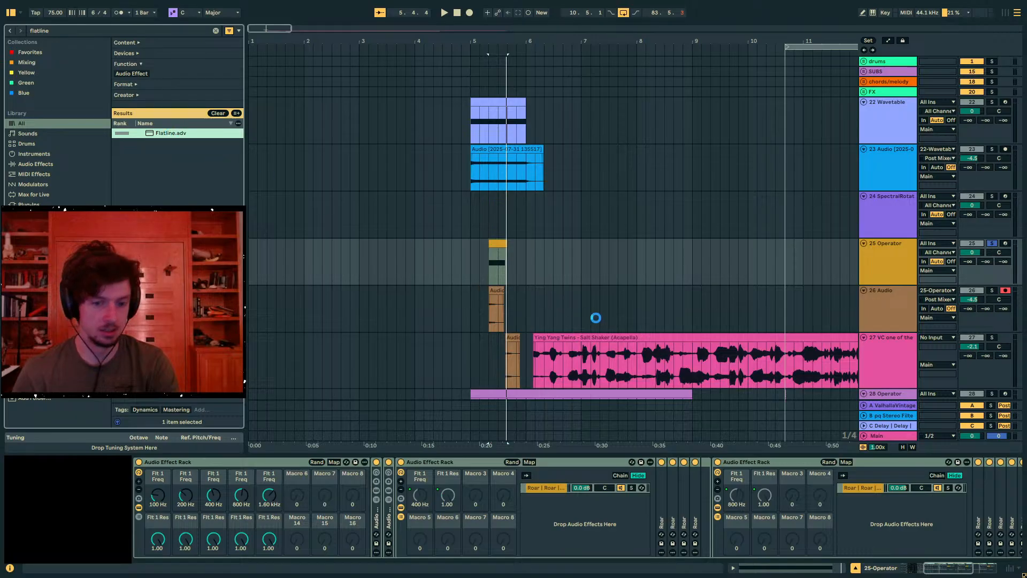
key("space")
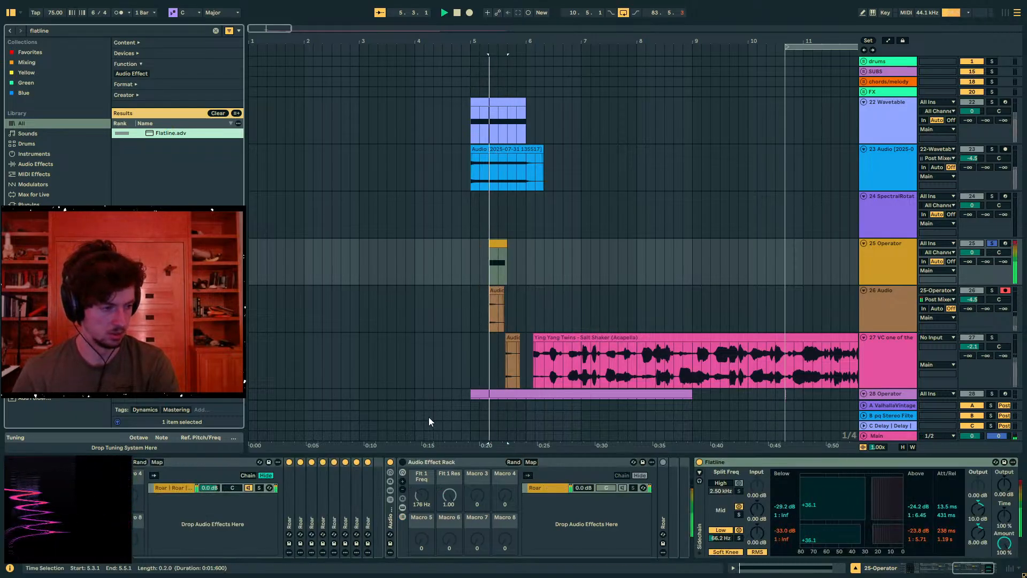
key("space")
mouse_move(74, 528)
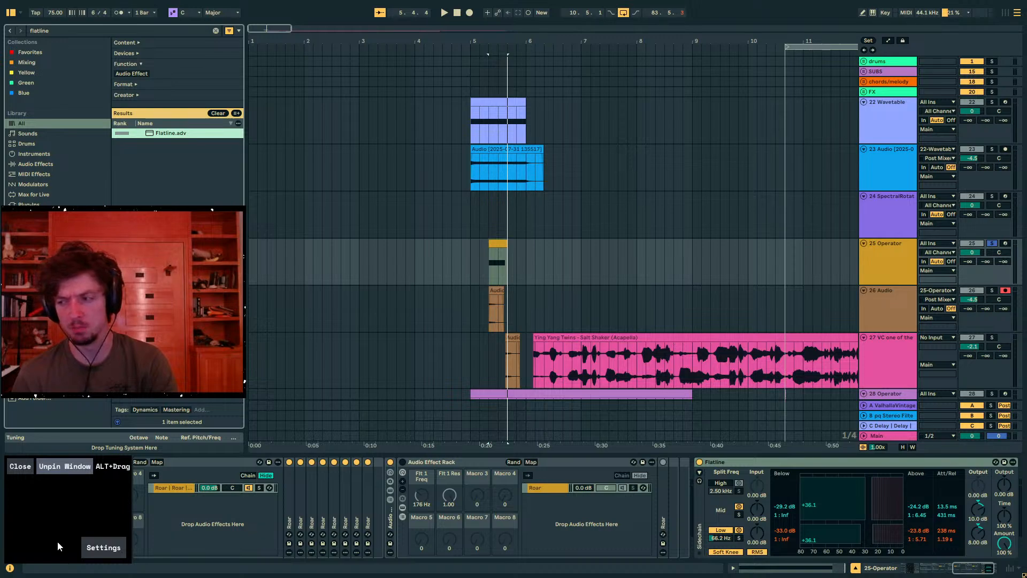
left_click(494, 268)
key("space")
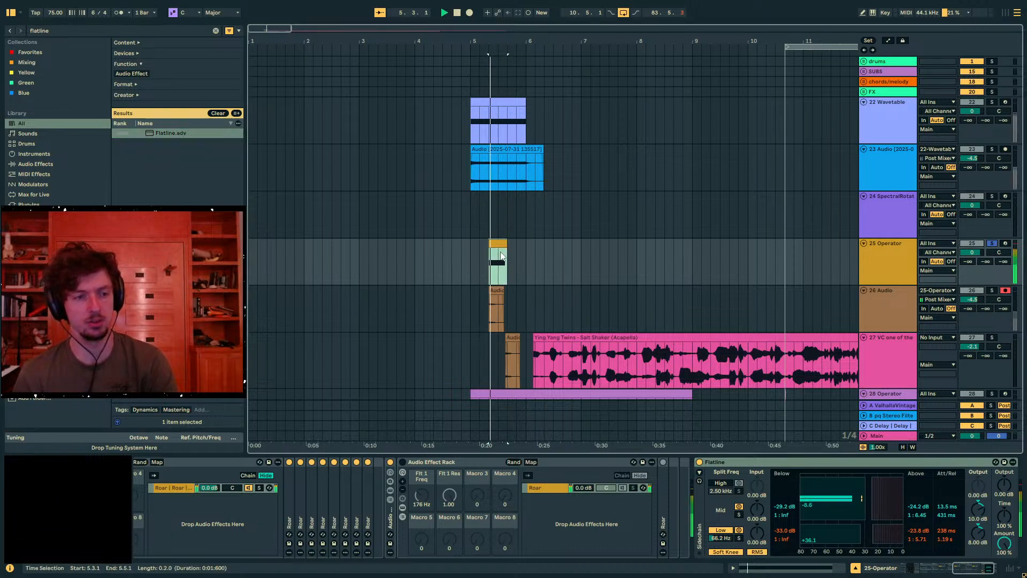
key("space")
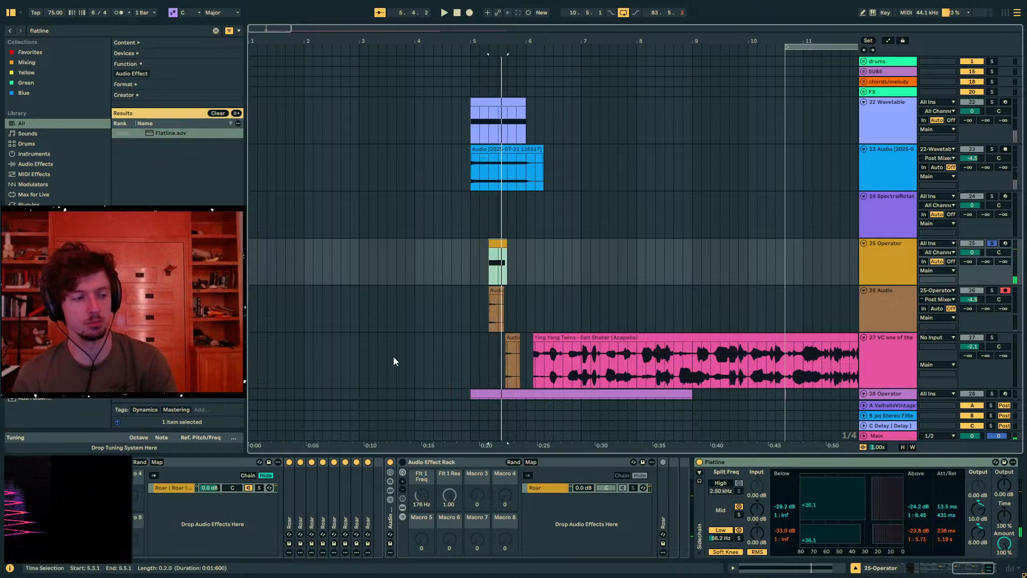
Audition the clip, and duplicate the Roar in the deactivated sixth inner rack until its chain holds 32
left_click(454, 464)
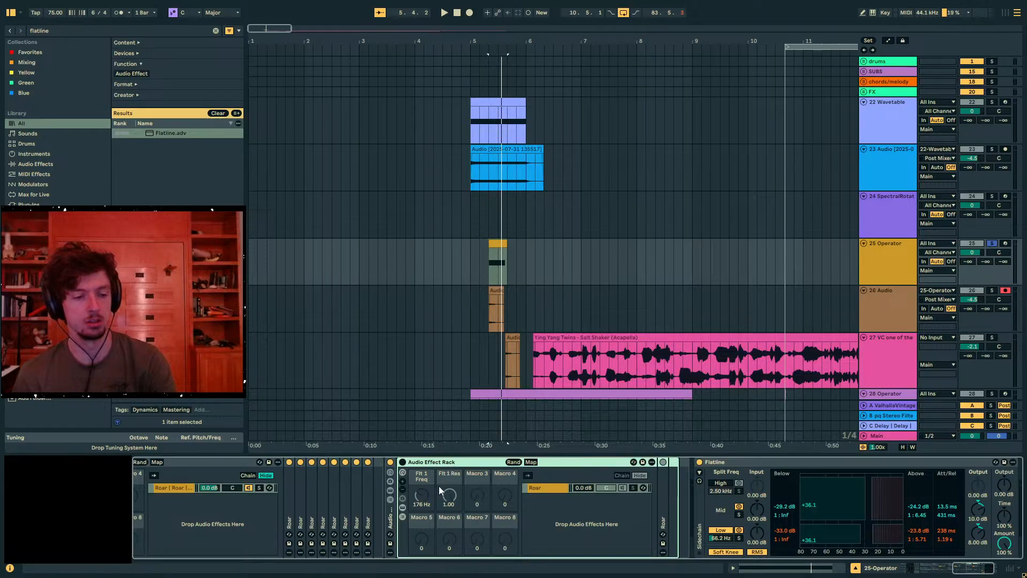
key("space")
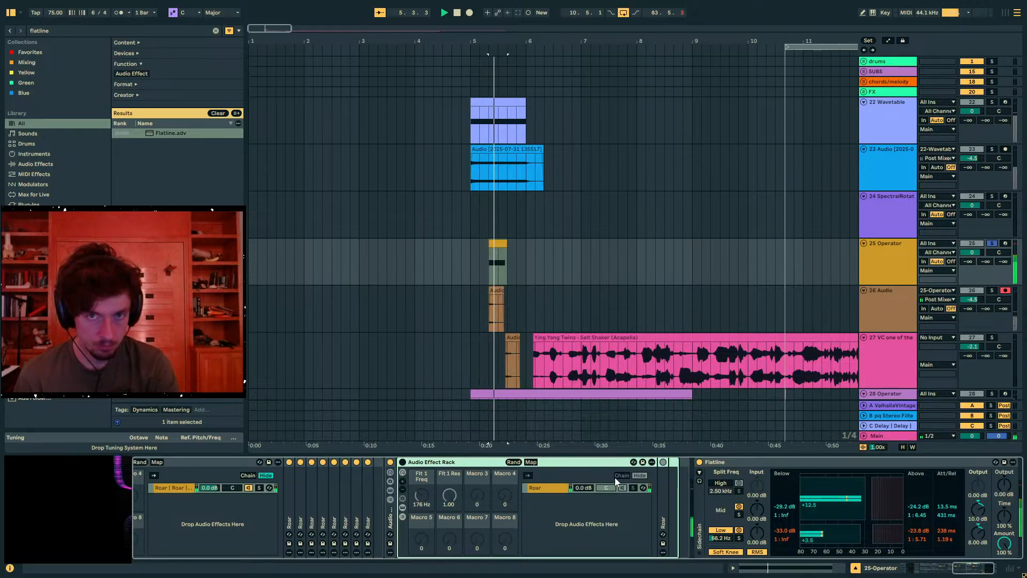
double_click(660, 502)
double_click(684, 463)
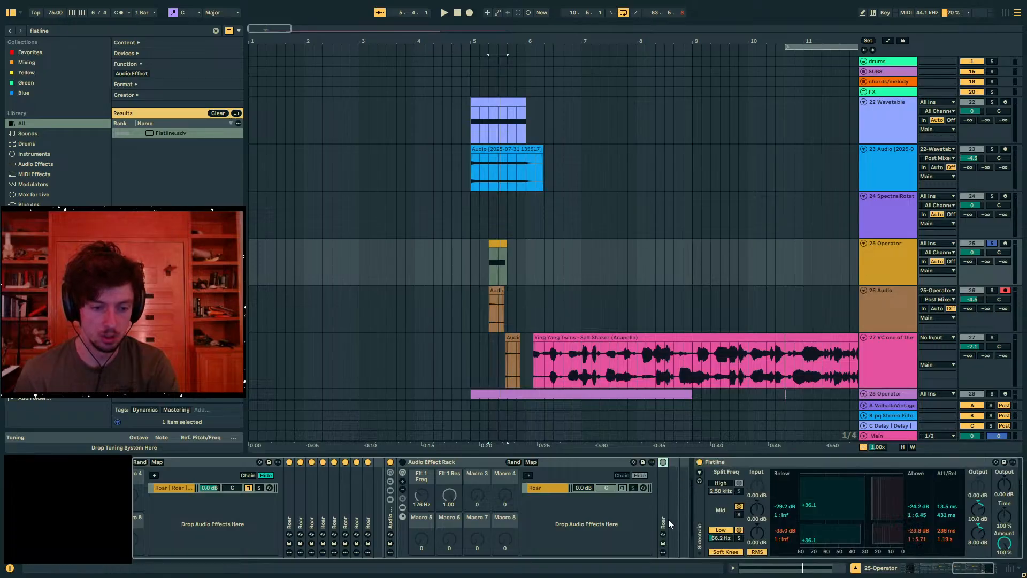
key("ctrl+d")
left_click(664, 503, "shift")
key("ctrl+d")
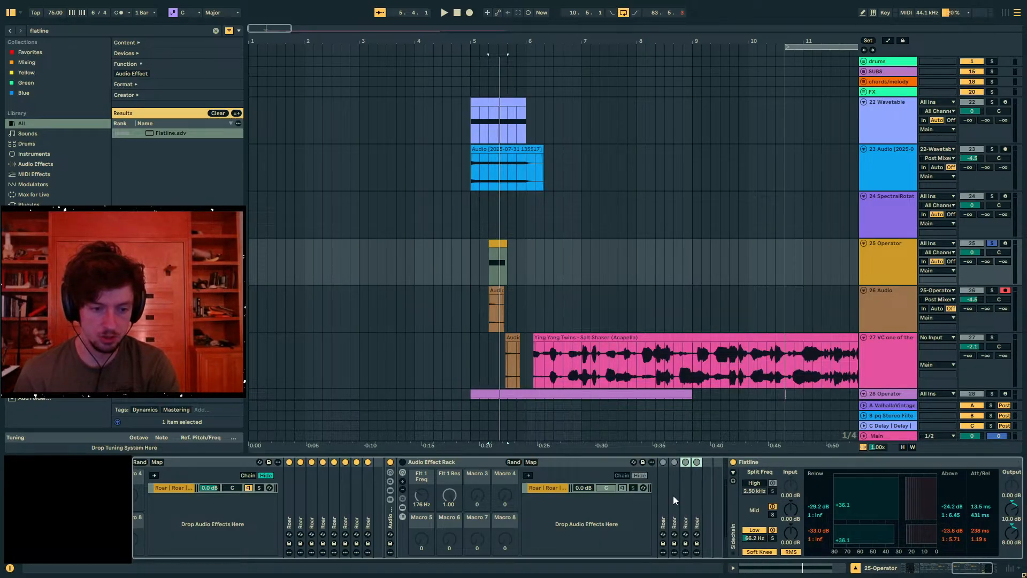
key("ctrl+d")
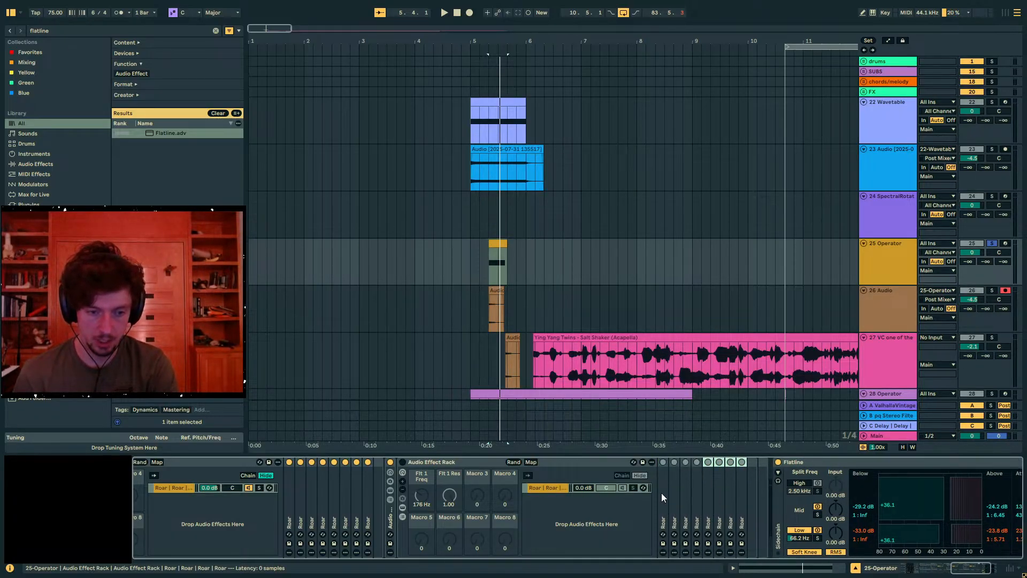
key("ctrl+d")
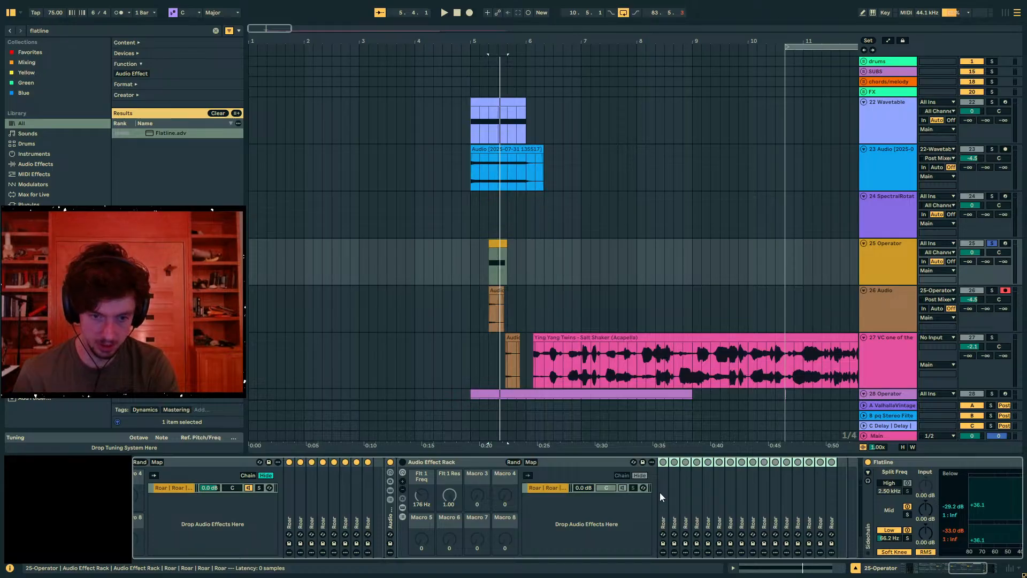
key("ctrl+d")
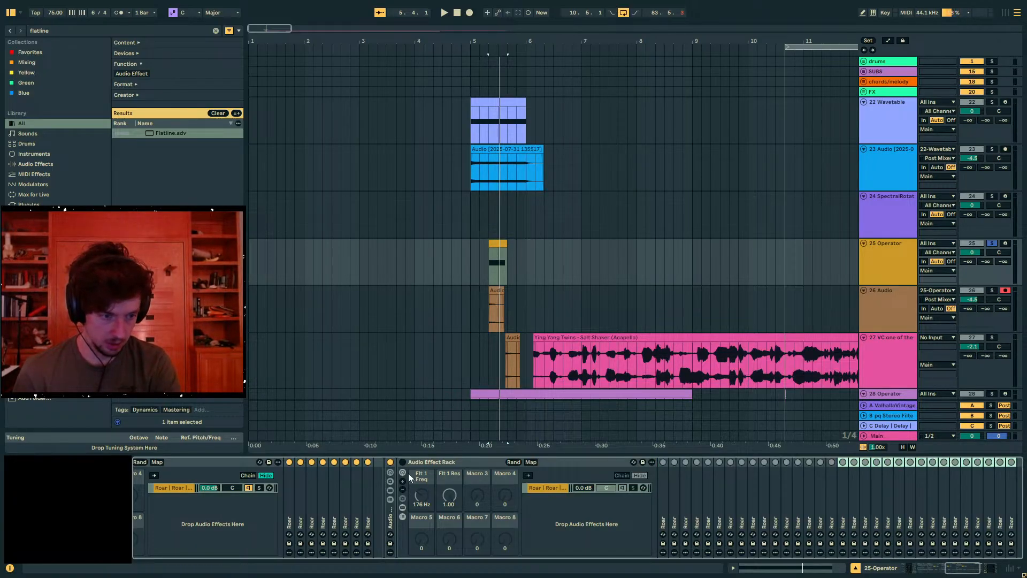
Activate the sixth inner rack, set its filter frequency macro to 3200 Hz, and audition the clip
left_click(403, 462)
left_click(422, 494)
type("3")
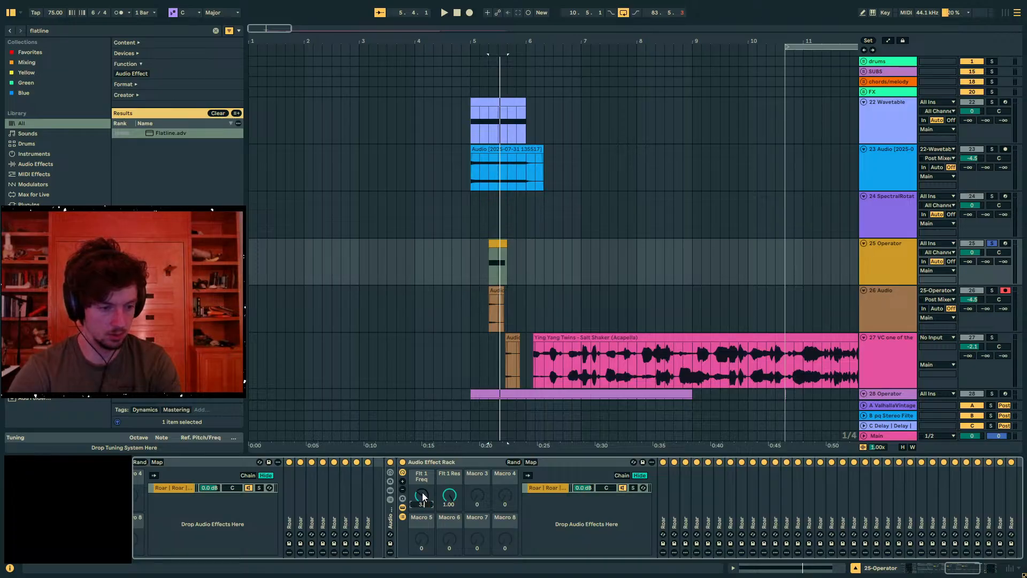
type("2000")
key("Return")
key("space")
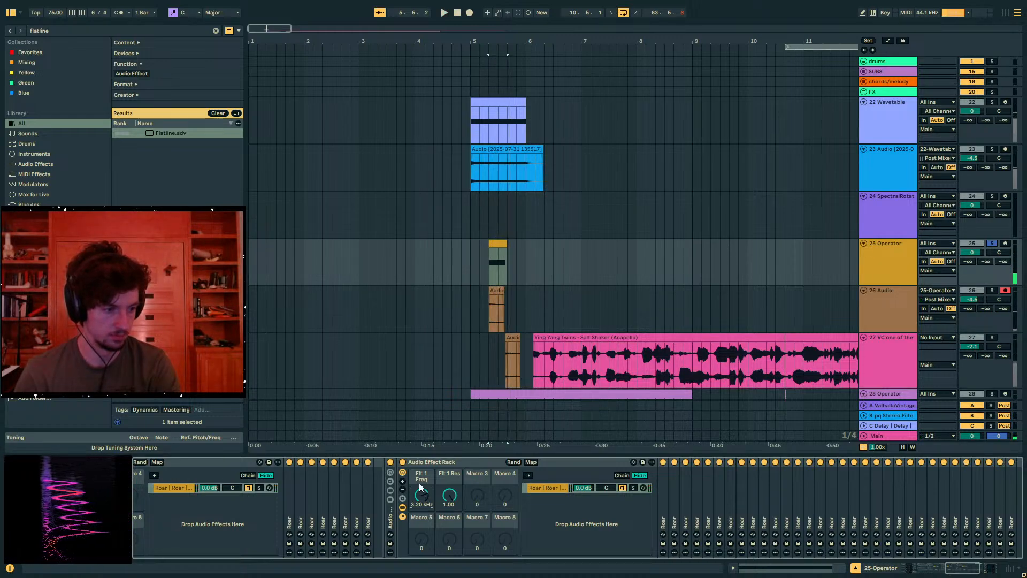
key("space")
Fold the unfolded inner racks and return to the start of the Operator track's device chain
double_click(436, 464)
key("Left")
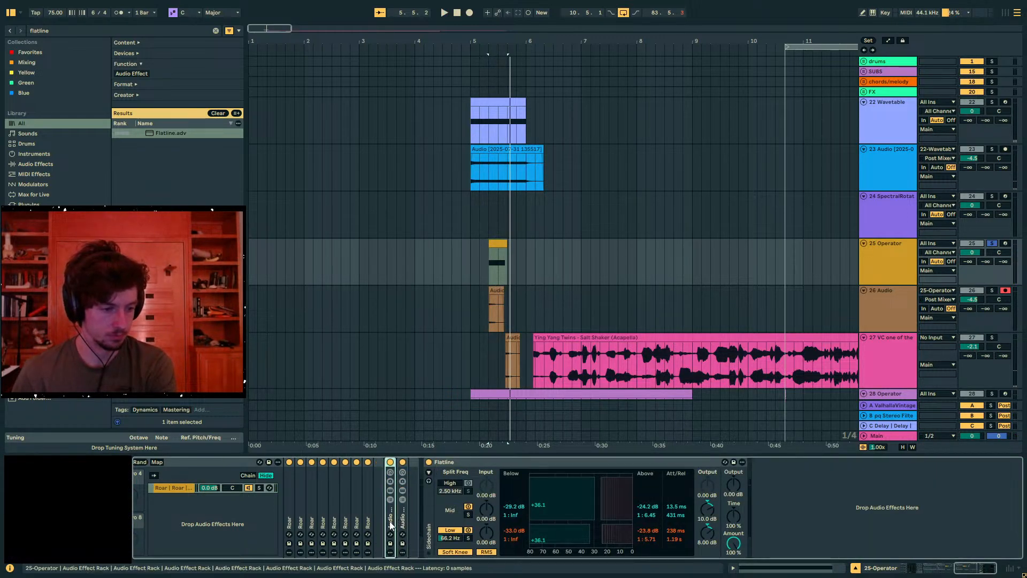
double_click(390, 521)
double_click(422, 464)
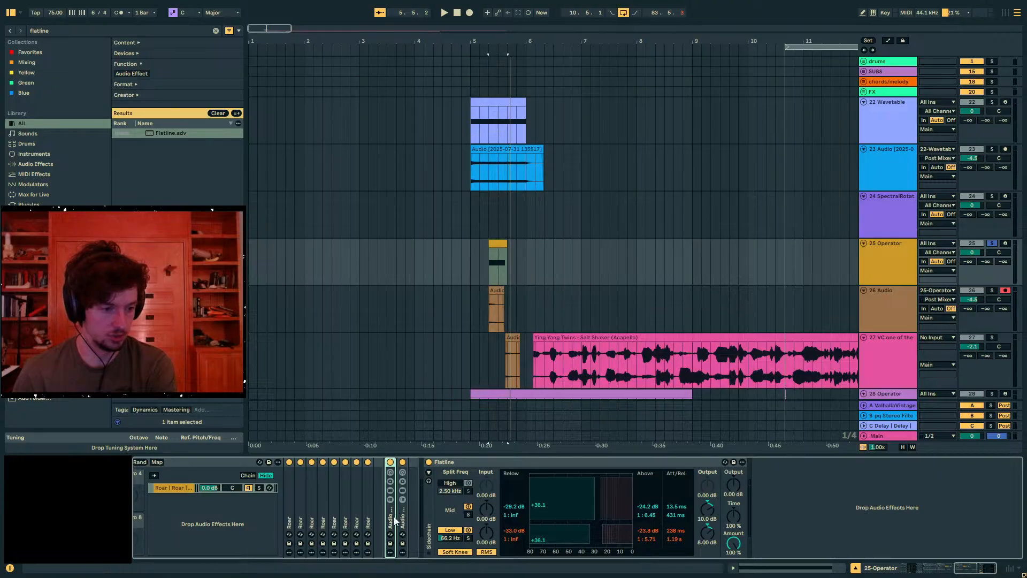
double_click(198, 464)
key("Left")
key("Left")
key("Left")
key("Left")
key("Left")
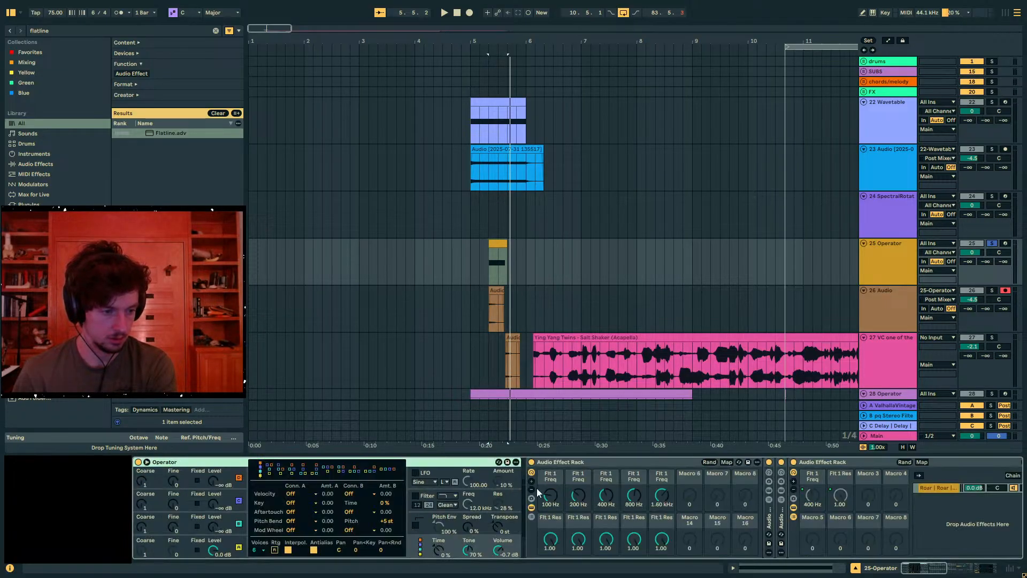
double_click(811, 463)
Group the outer Audio Effect Rack into a new enclosing rack and show the new rack's macros
left_click(594, 465)
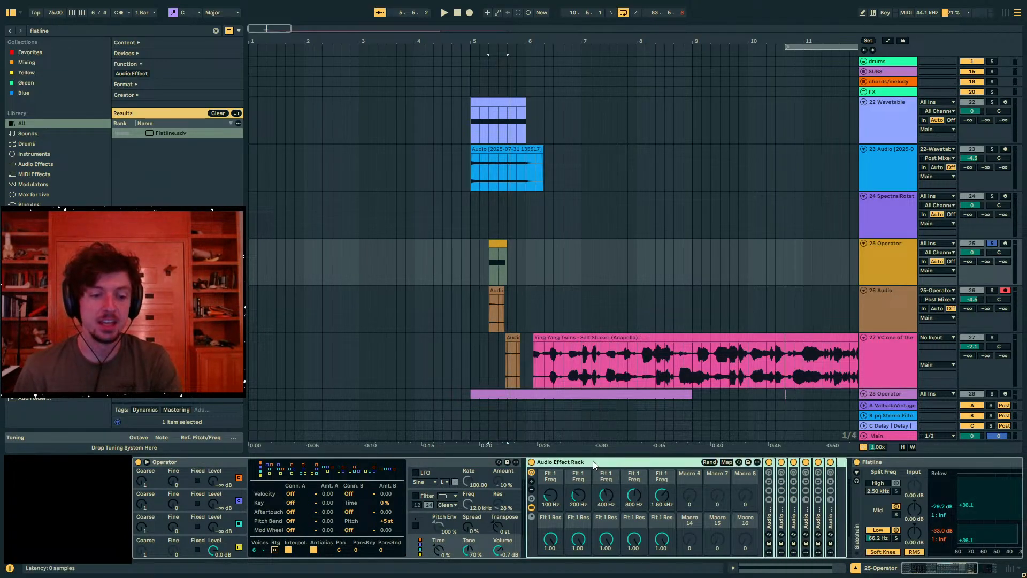
key("ctrl+g")
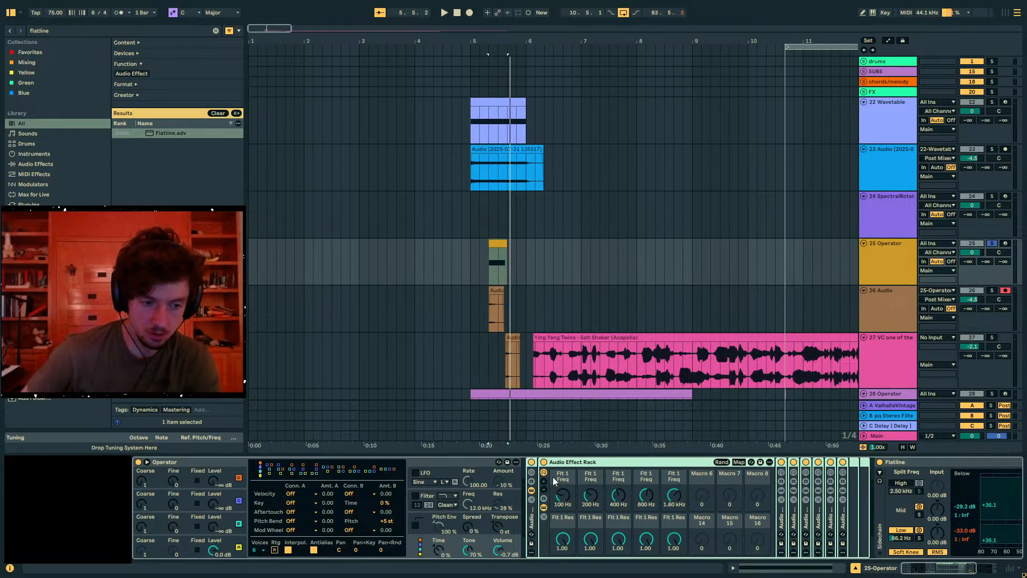
left_click(531, 472)
Map all five frequency macros of the outer rack to Macro 1 of the new enclosing rack
left_click(615, 462)
left_click(671, 499)
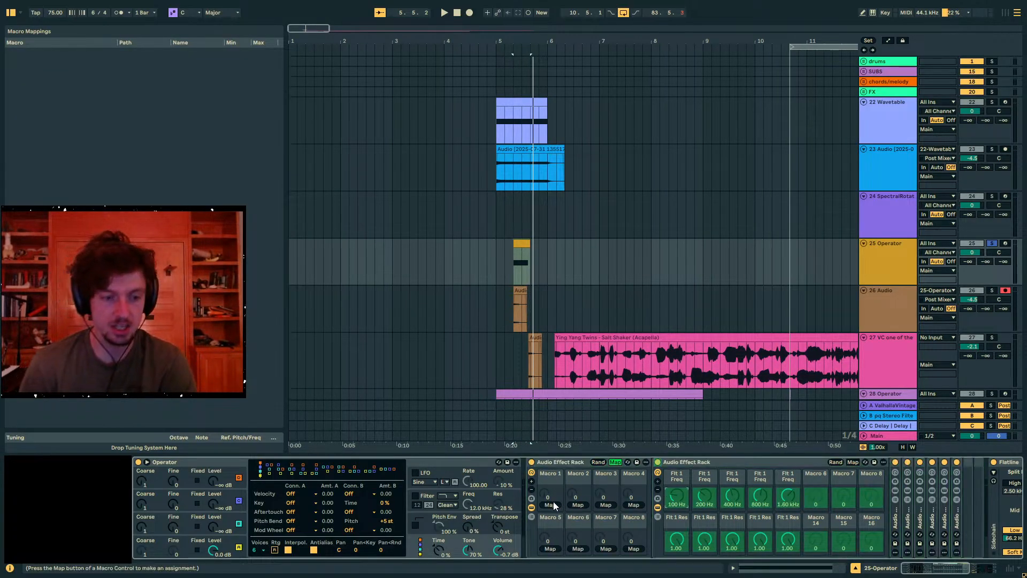
left_click(551, 504)
left_click(699, 498)
left_click(551, 504)
left_click(729, 499)
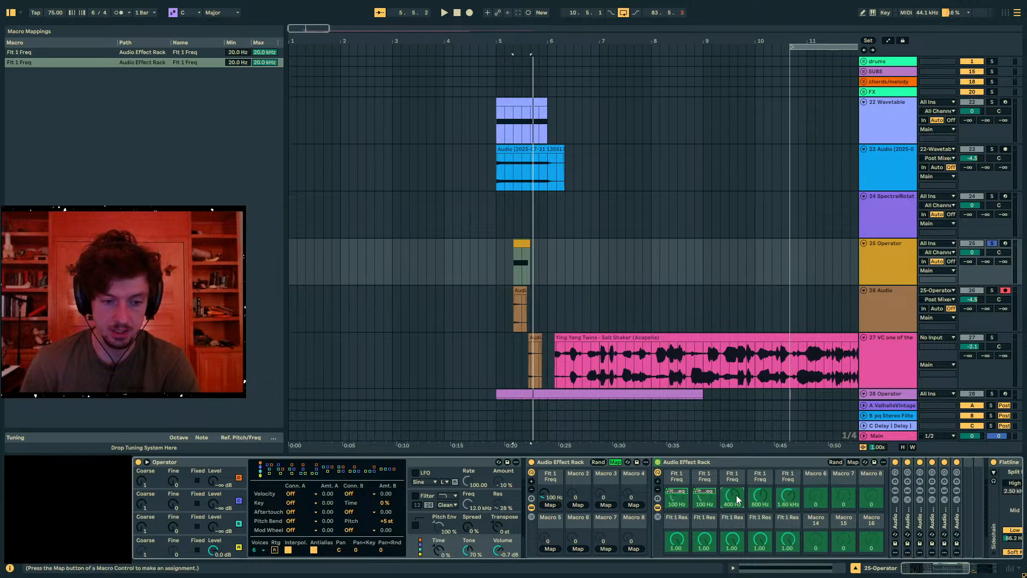
left_click(551, 504)
left_click(550, 504)
left_click(788, 498)
left_click(550, 505)
Set the first frequency mapping's maximum to 500 Hz and the second mapping's range to 40 Hz–1.00 kHz
left_click(230, 52)
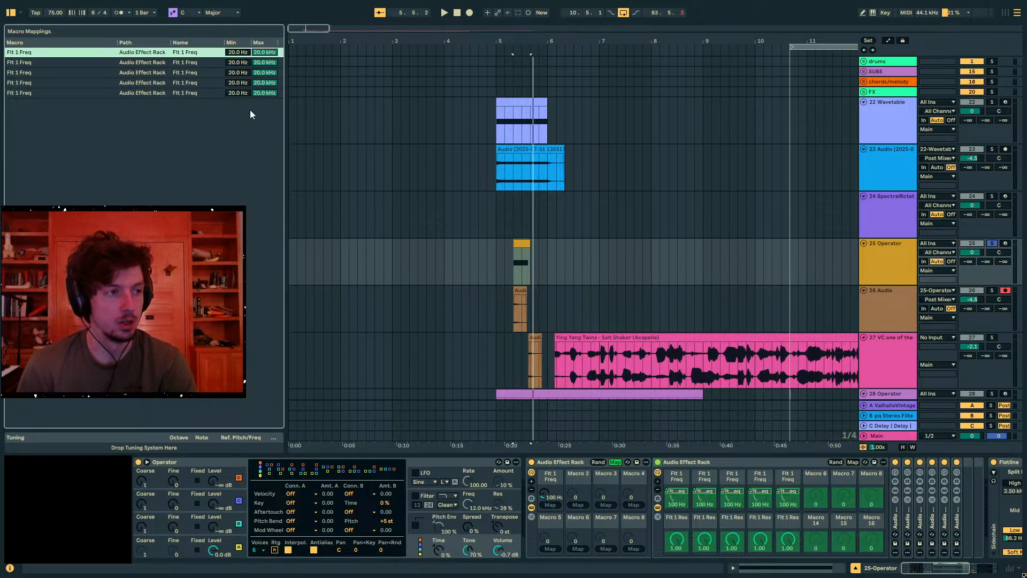
type("1")
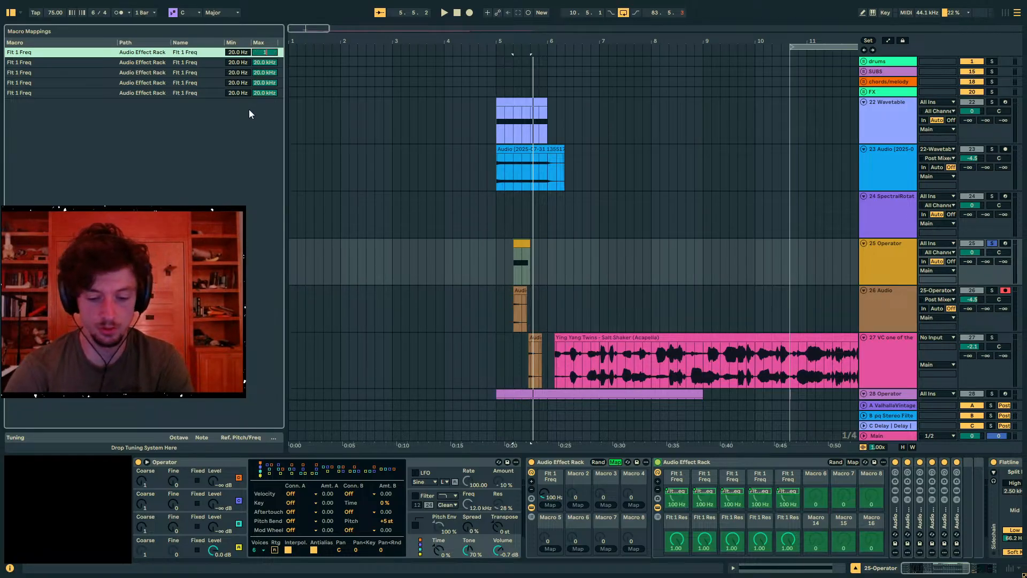
type(".00 k")
key("Return")
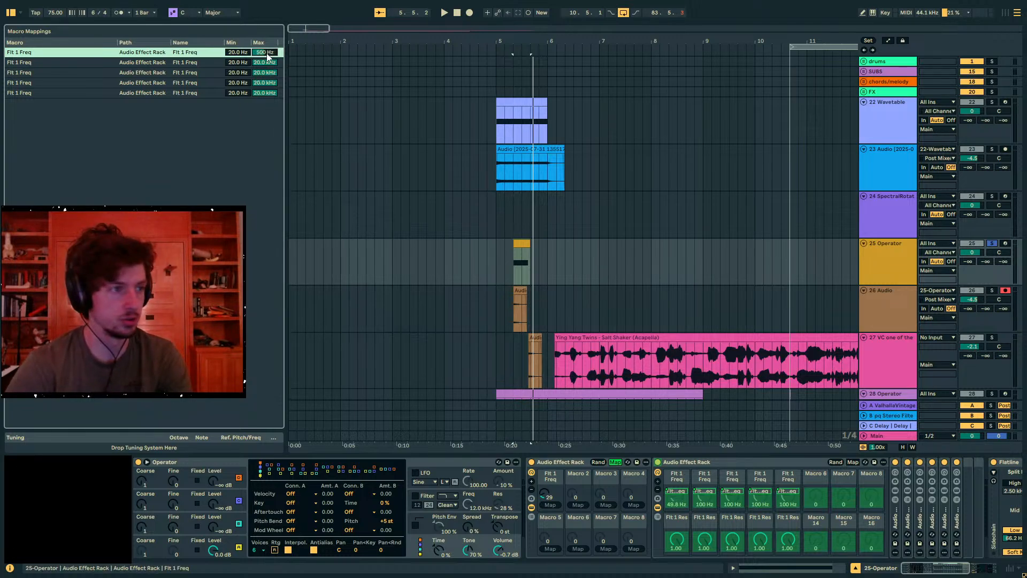
left_click(238, 62)
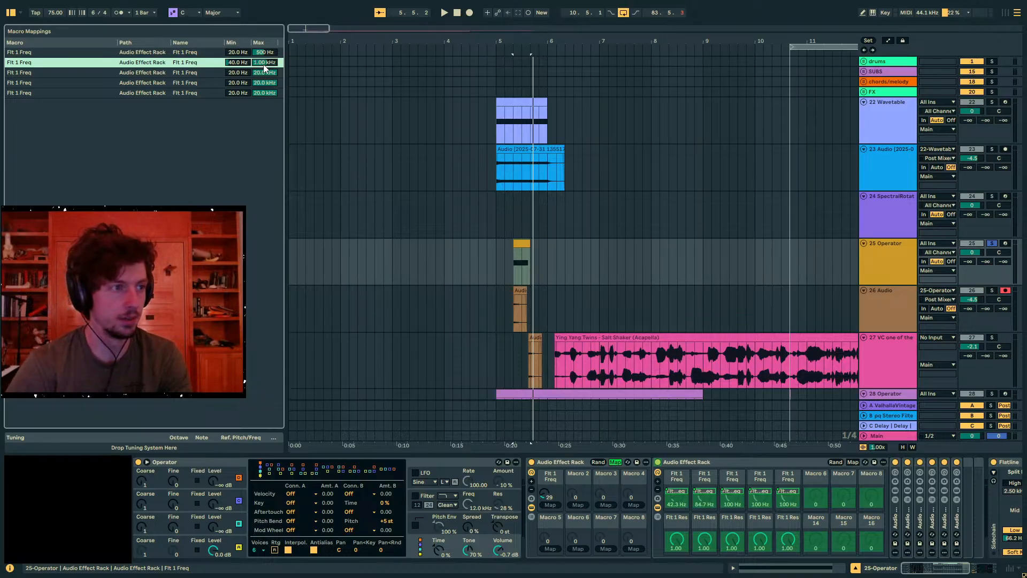
Set the third frequency mapping's range to 80 Hz–2.00 kHz and the fourth mapping's range to 160 Hz–4.00 kHz
left_click(239, 72)
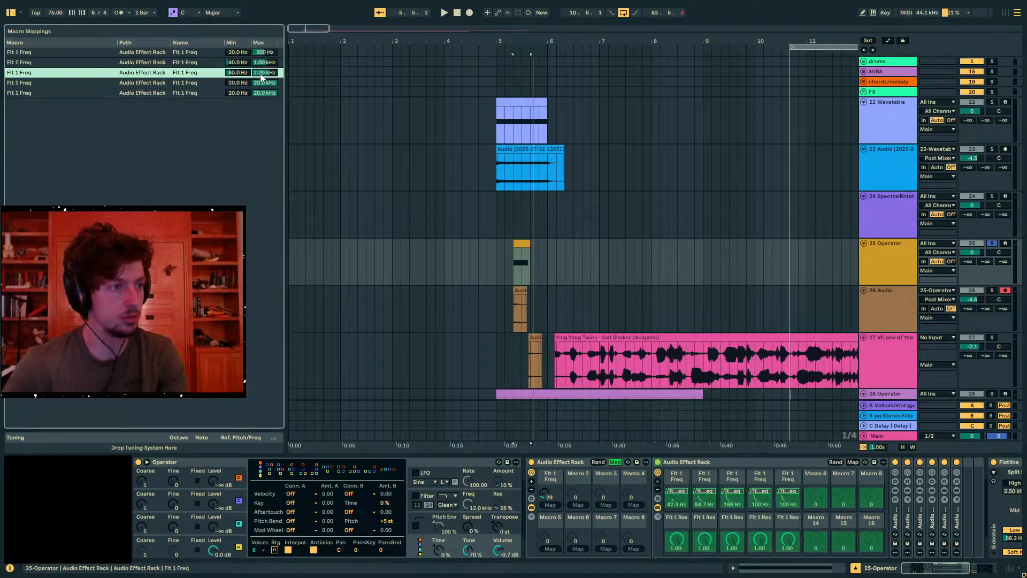
left_click(241, 86)
type("160")
key("Return")
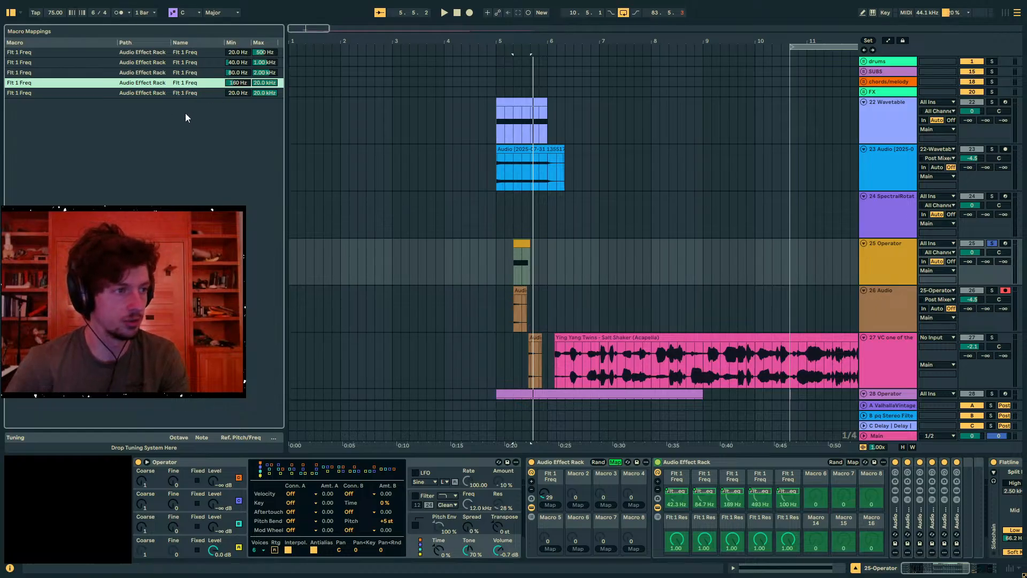
left_click(265, 91)
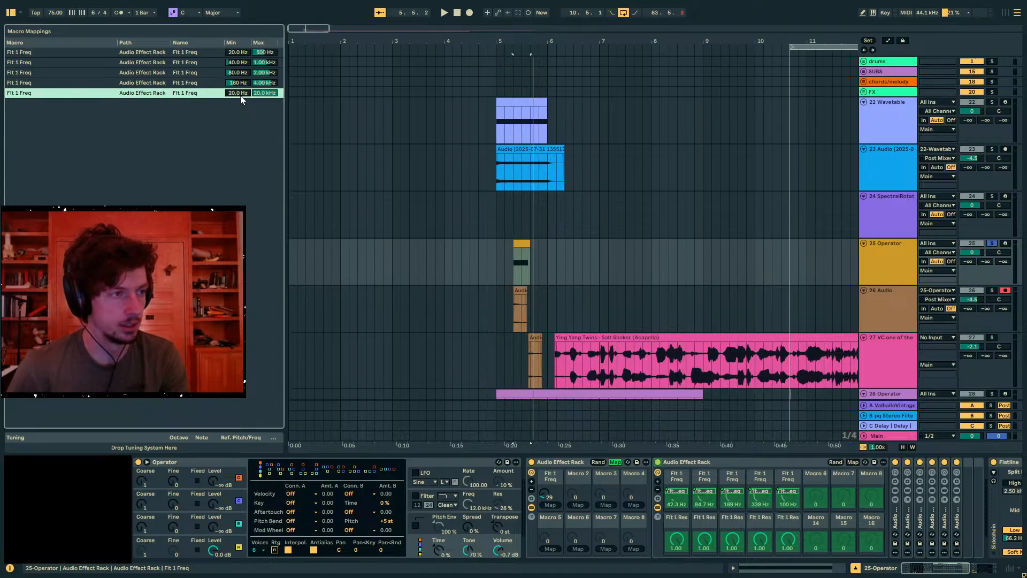
Set the fifth frequency mapping's range to 320 Hz–8.00 kHz and leave macro mapping mode
left_click(240, 95)
type("320")
key("Return")
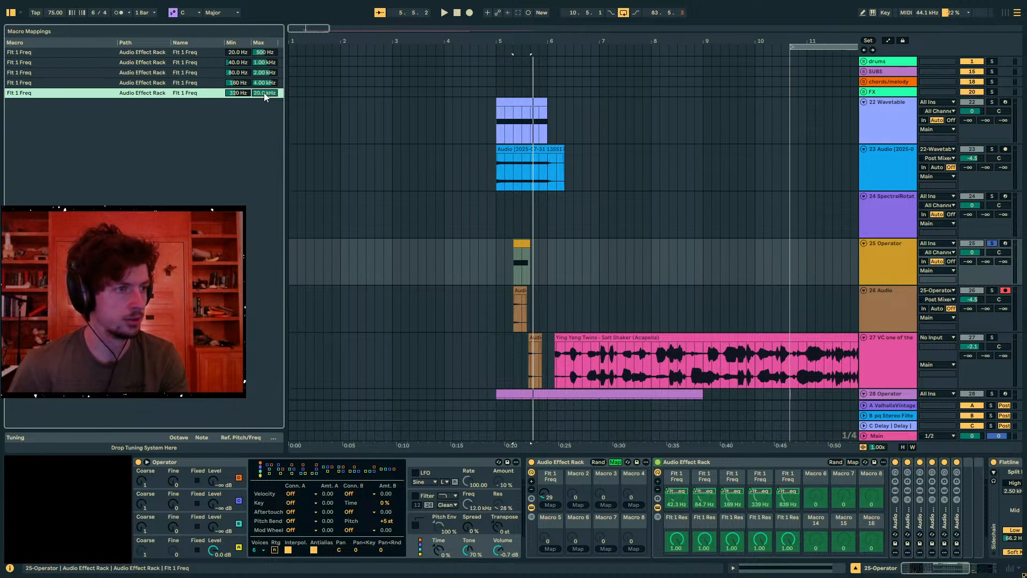
type("8000")
key("Return")
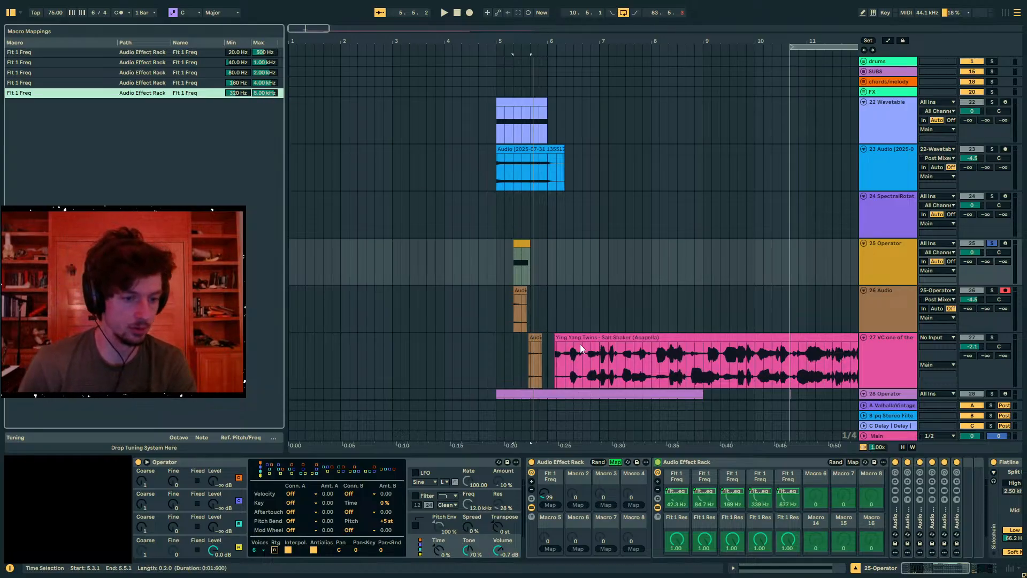
left_click(616, 462)
Play the loop and switch off the last nested Audio Effect Rack in the outer rack's chain
key("space")
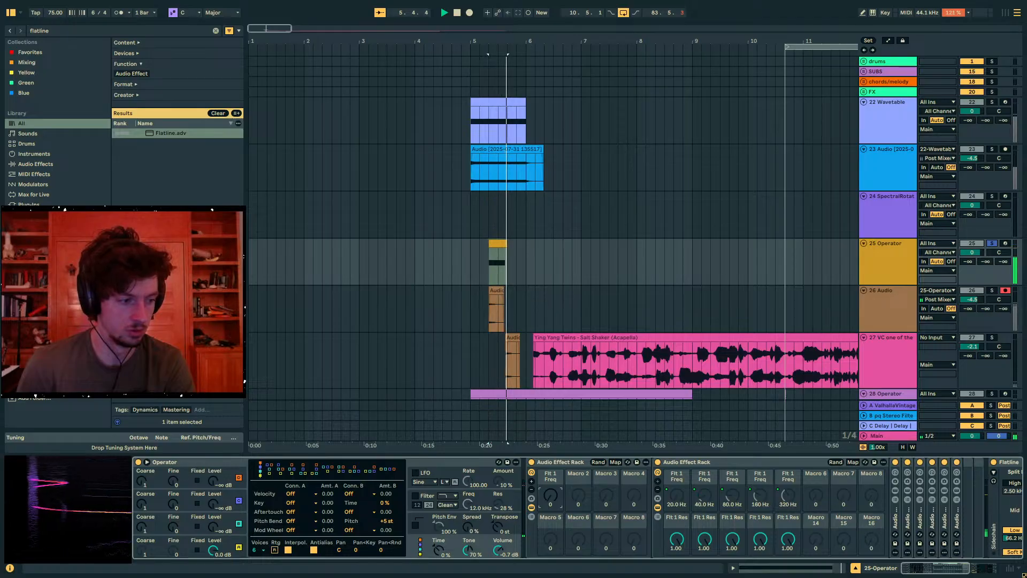
double_click(692, 464)
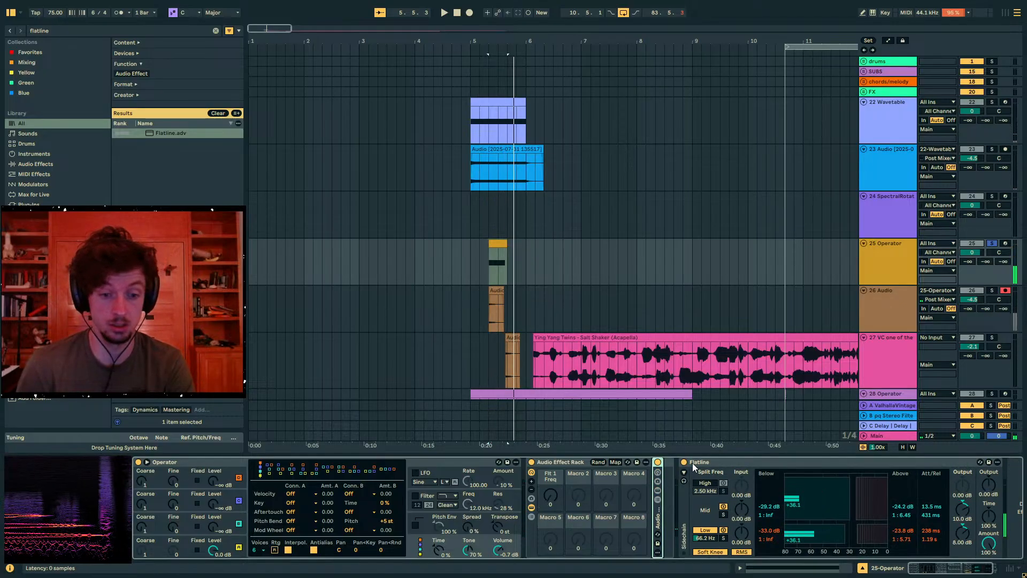
double_click(661, 516)
left_click(957, 463)
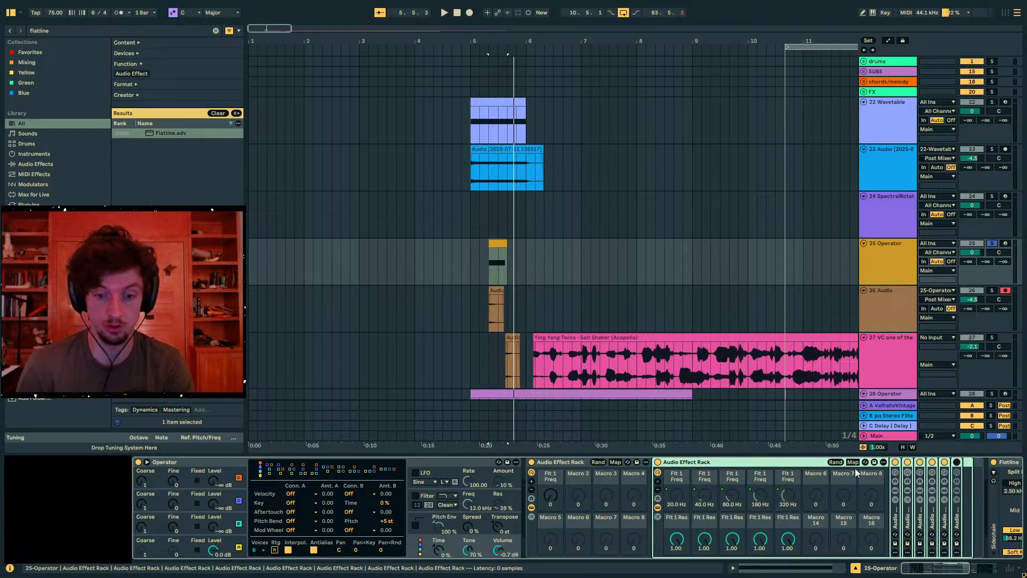
Sweep the enclosing rack's master frequency macro up and down during playback and settle it at 70
key("space")
left_click(551, 495)
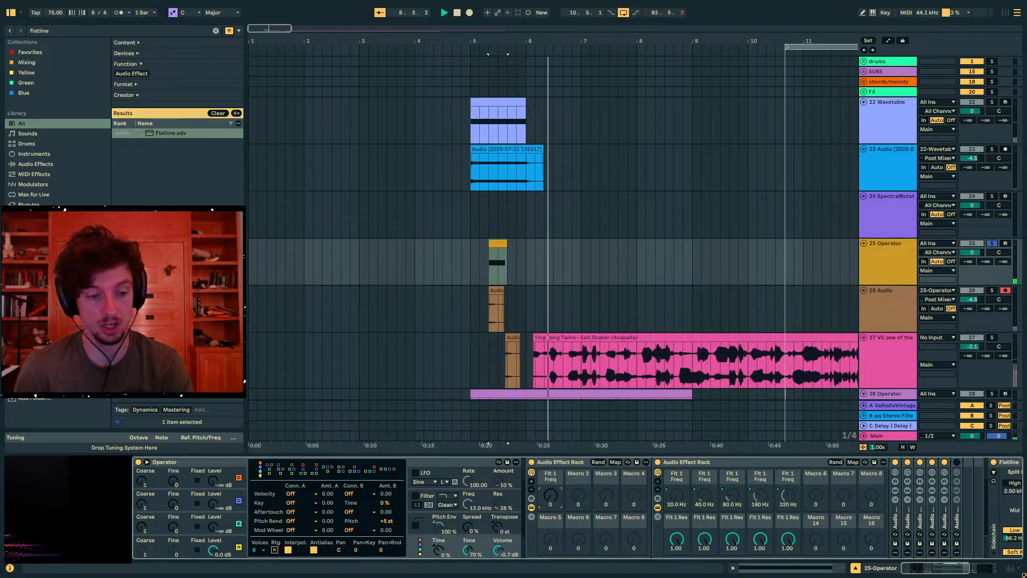
left_click_drag(550, 495, 551, 455)
key("space")
key("space")
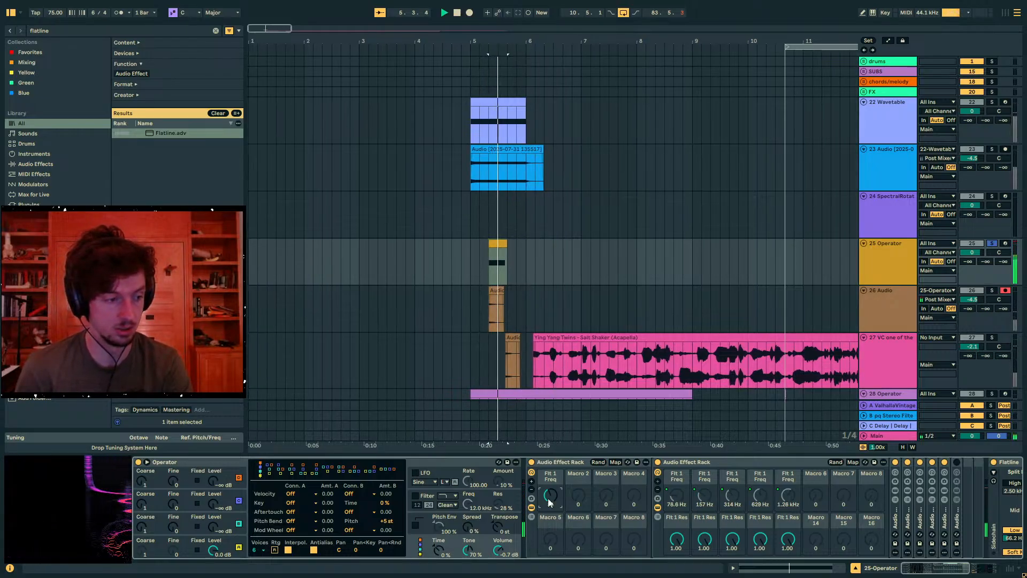
left_click_drag(551, 502, 551, 488)
scroll(551, 506, "up", 5)
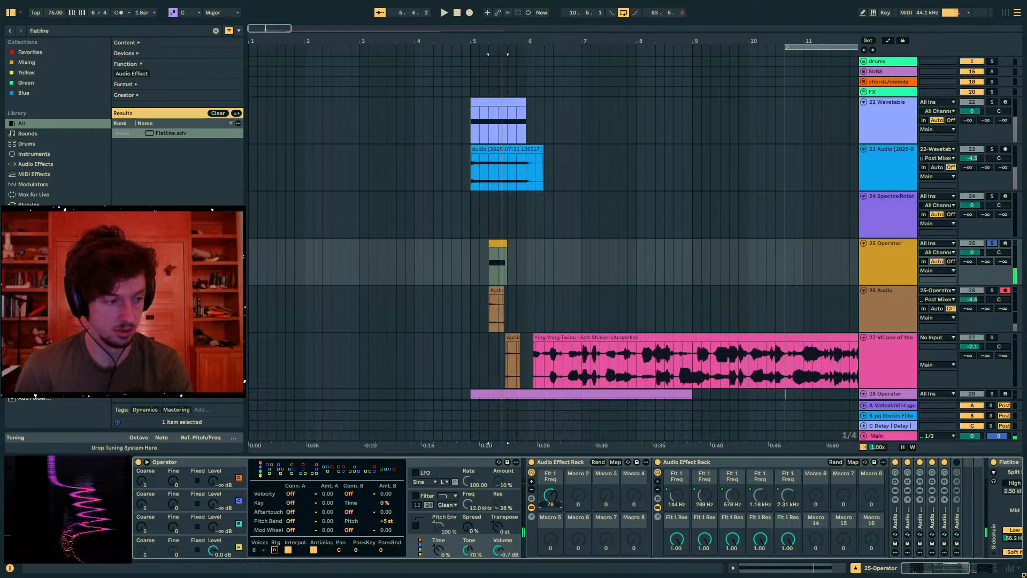
scroll(552, 506, "up", 4)
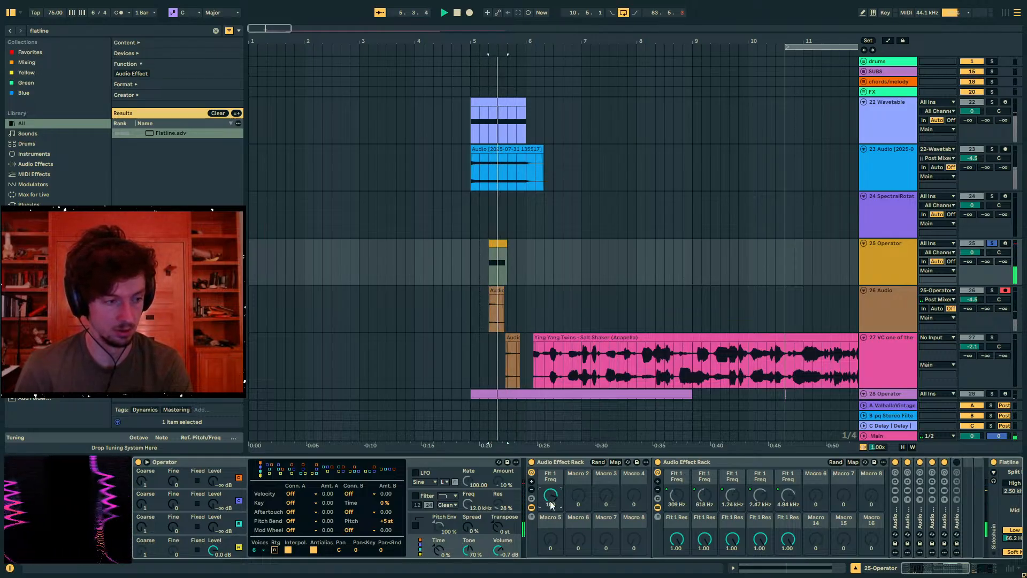
left_click_drag(552, 506, 553, 506)
scroll(553, 502, "down", 4)
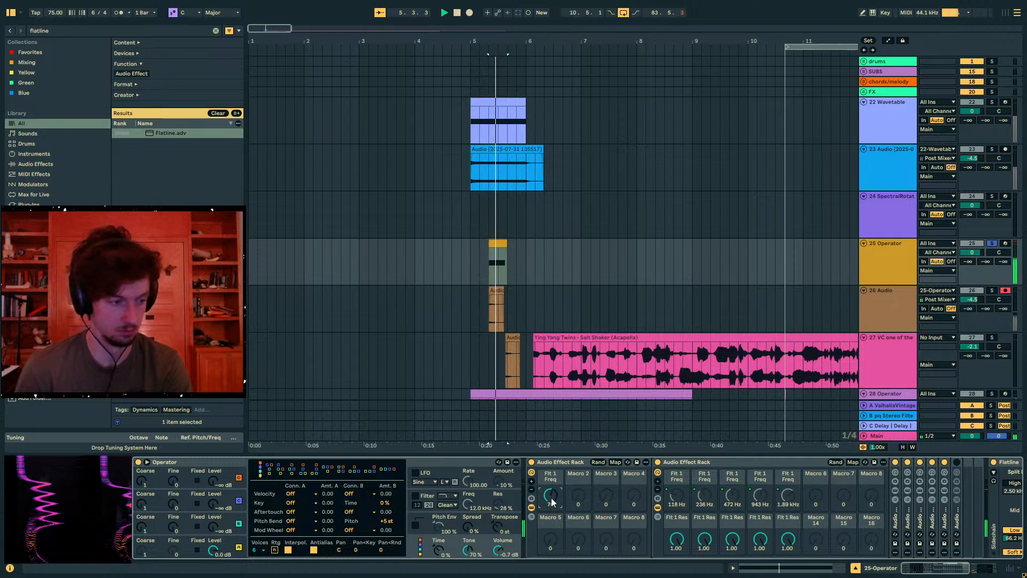
Lower all five filter resonance macros to 0.00 and listen to the loop without resonance
key("space")
left_click_drag(677, 541, 733, 557)
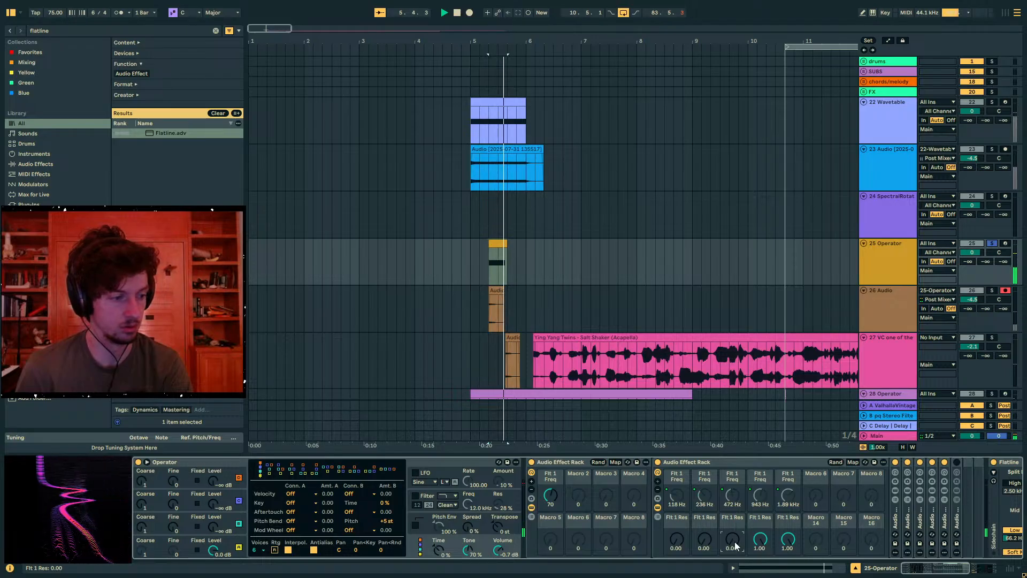
left_click(748, 546)
key("space")
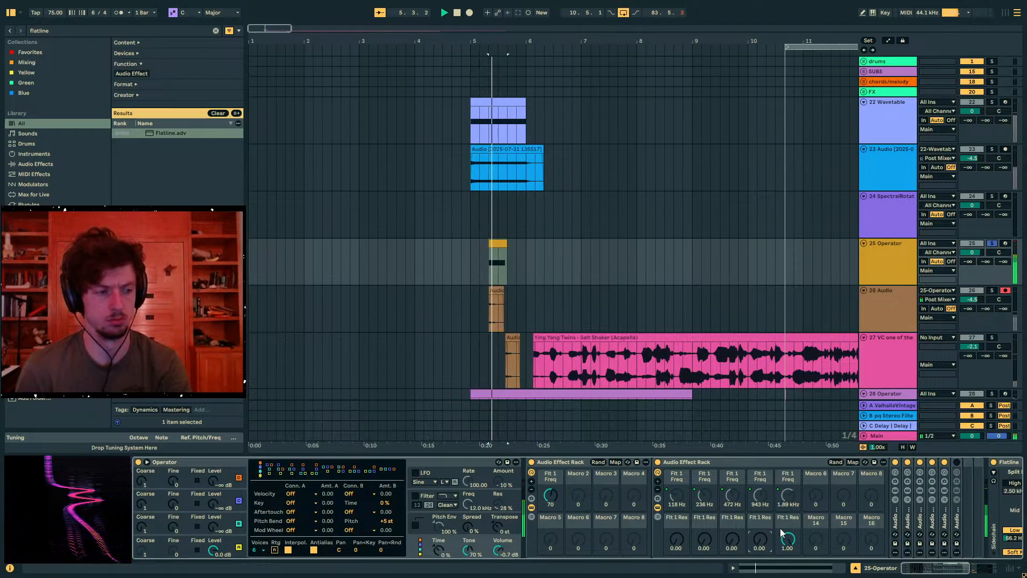
left_click_drag(792, 543, 788, 545)
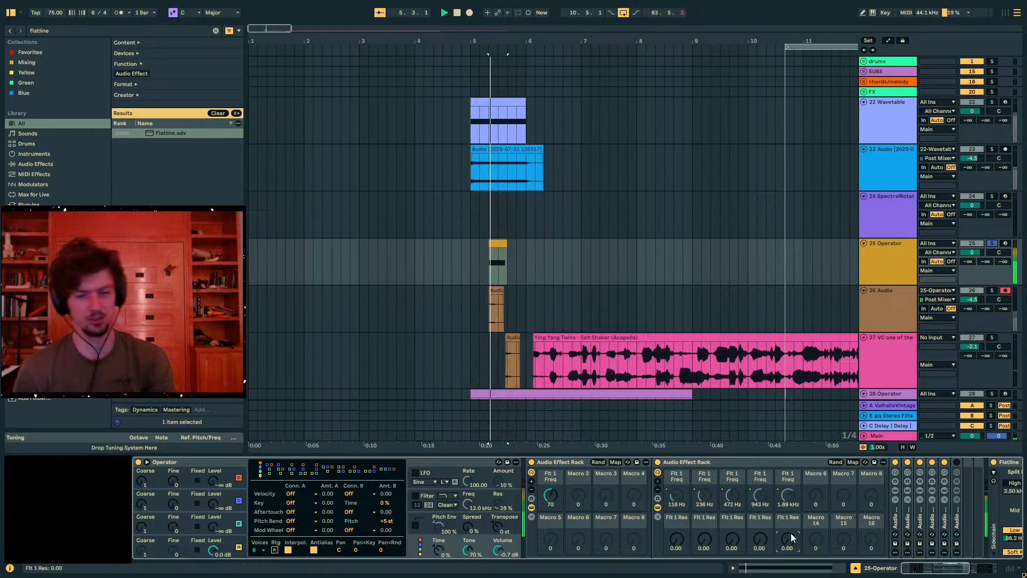
key("space")
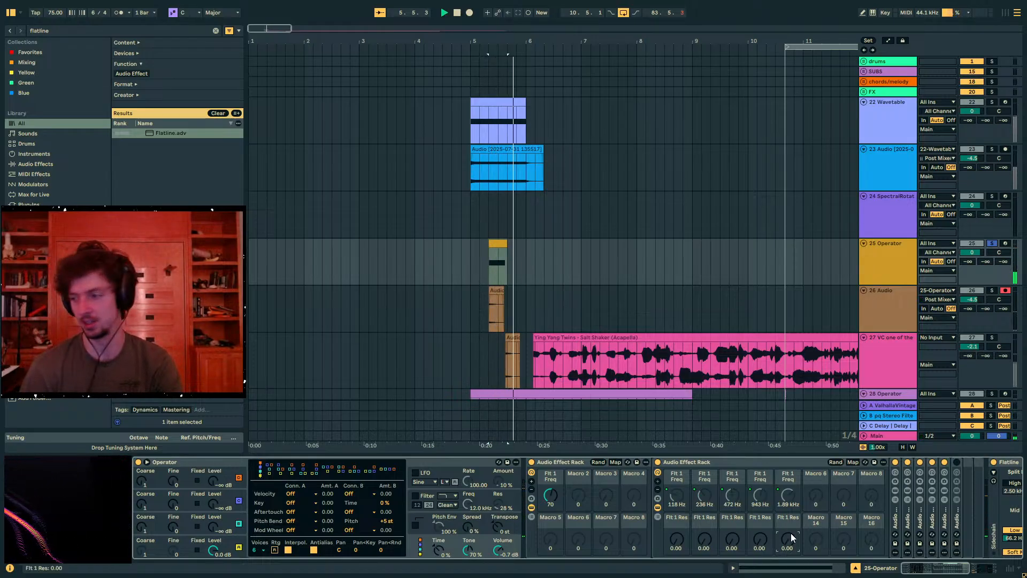
Return all five resonance macros to 1.00 and audition the last nested rack switched on and off again
key("space")
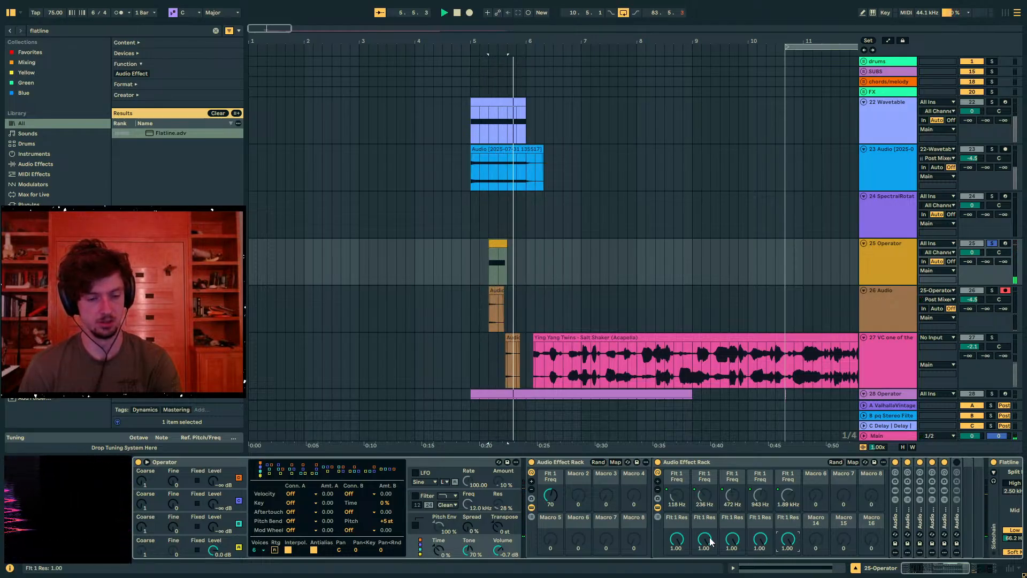
mouse_move(787, 540)
left_mouse_down()
mouse_move(788, 557)
mouse_move(788, 539)
left_mouse_up()
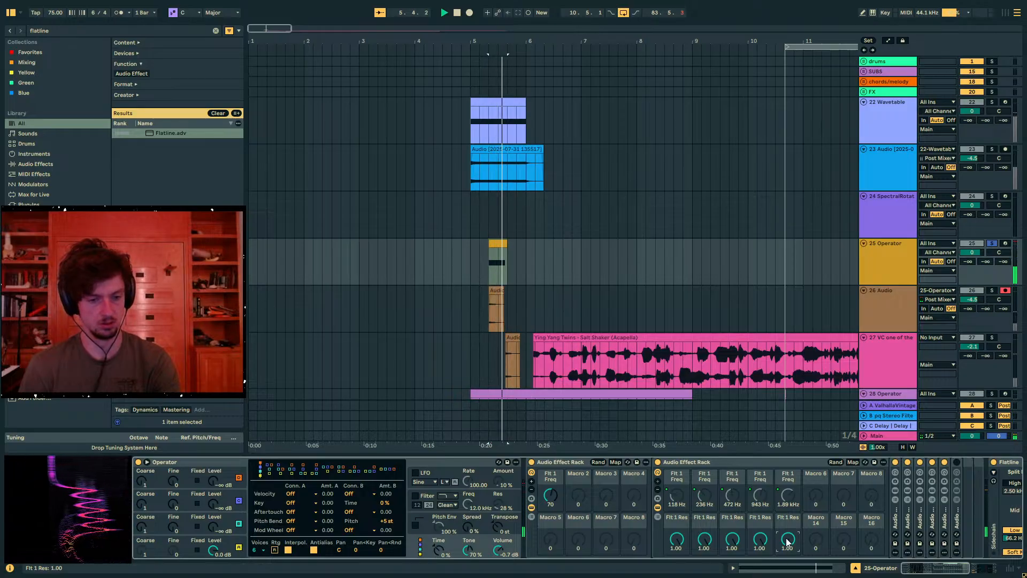
left_click(957, 463)
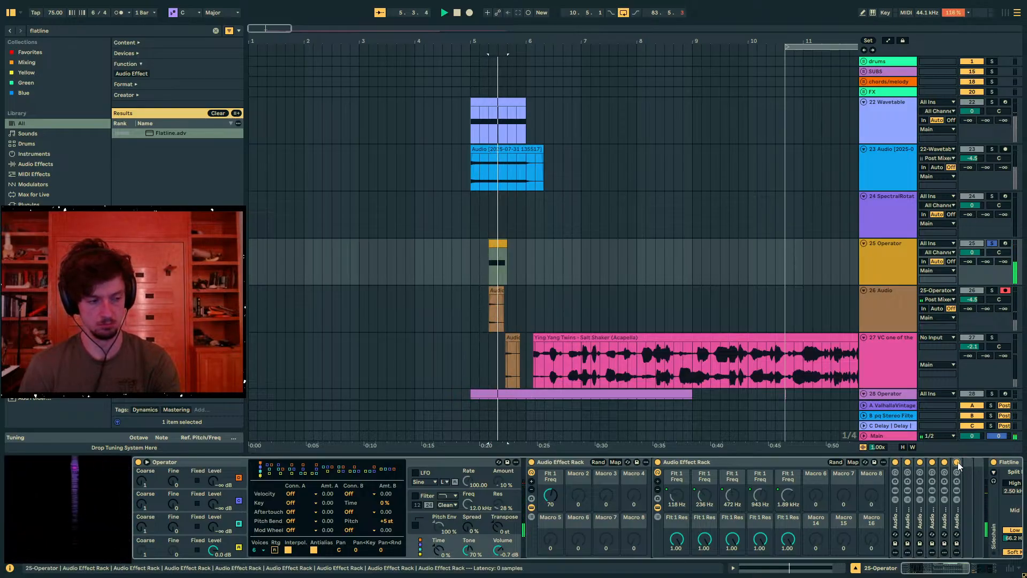
left_click(957, 463)
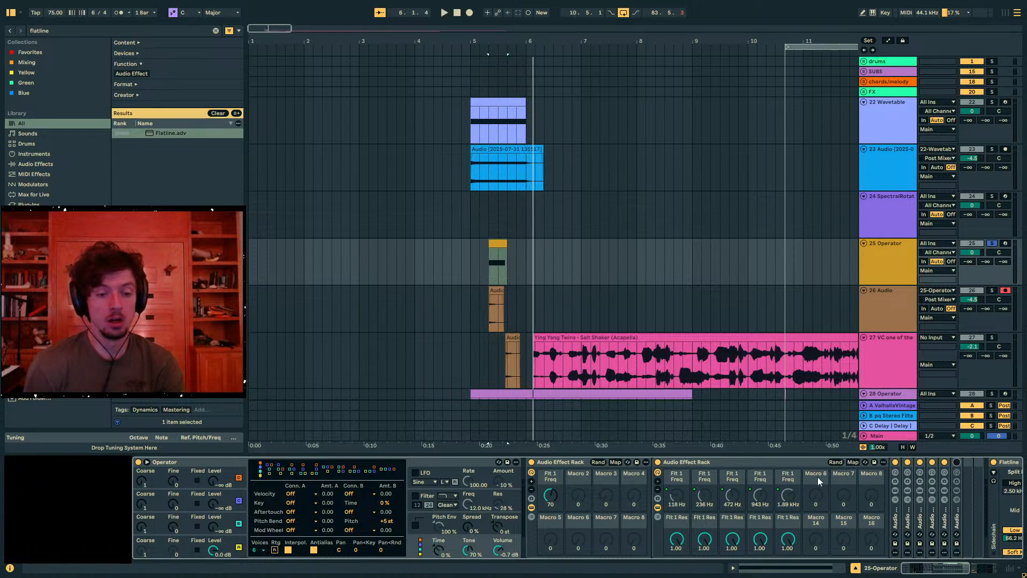
Examine the Roar devices and resonance macro mappings inside the third and fifth nested racks
double_click(922, 519)
key("Right")
key("Right")
key("Right")
key("Right")
key("Right")
key("Right")
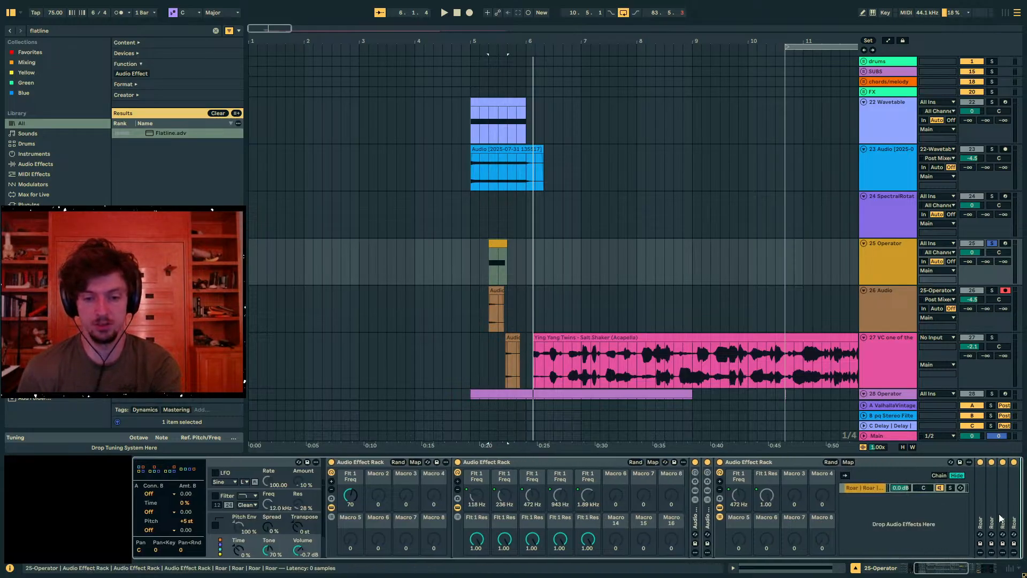
double_click(994, 512)
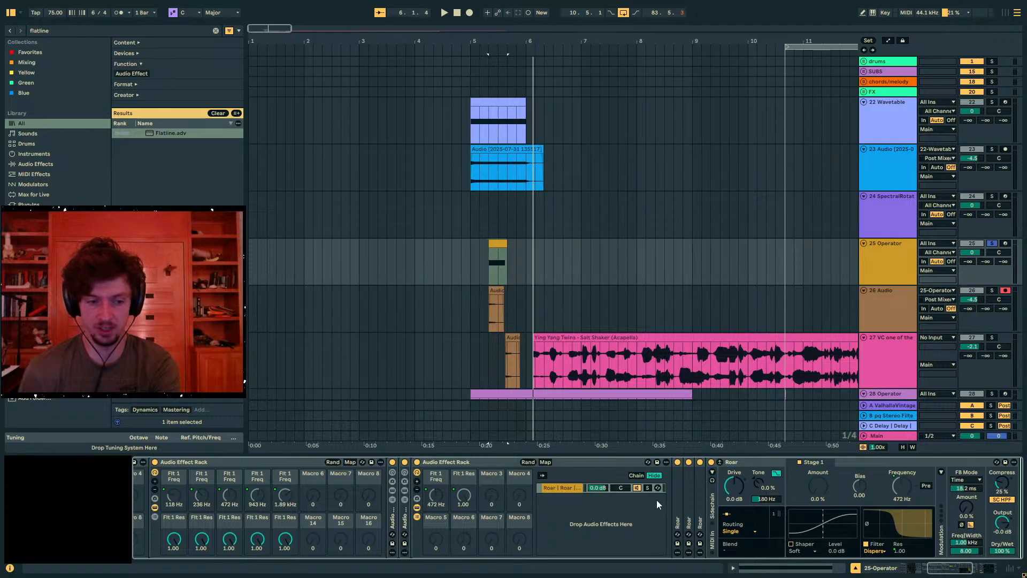
right_click(464, 481)
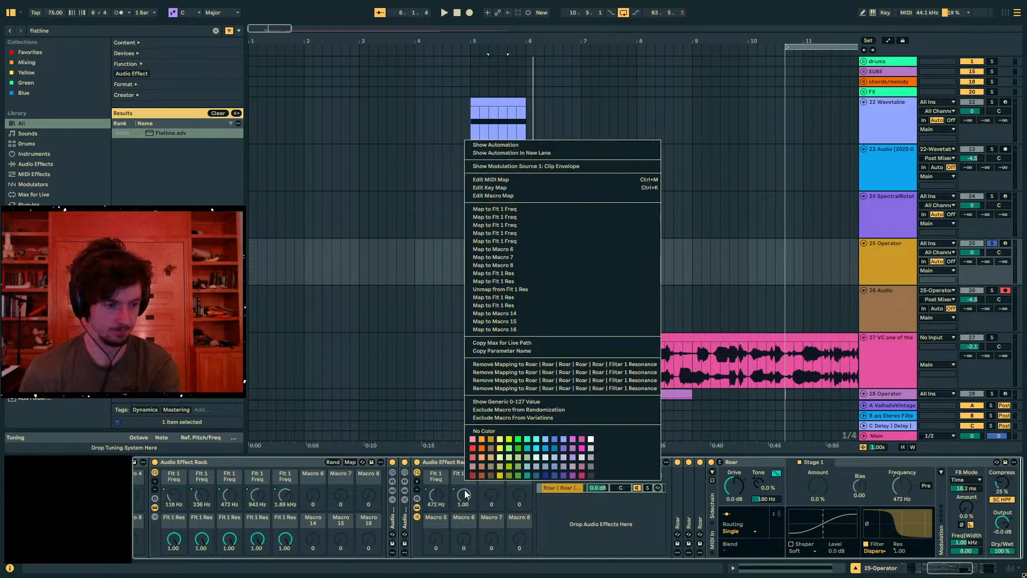
double_click(446, 463)
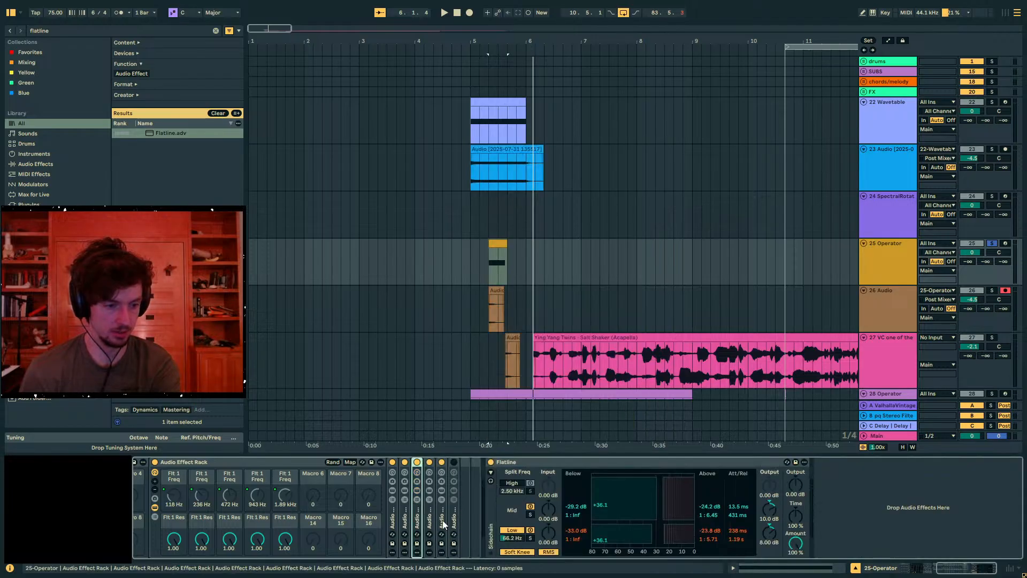
double_click(443, 523)
right_click(490, 496)
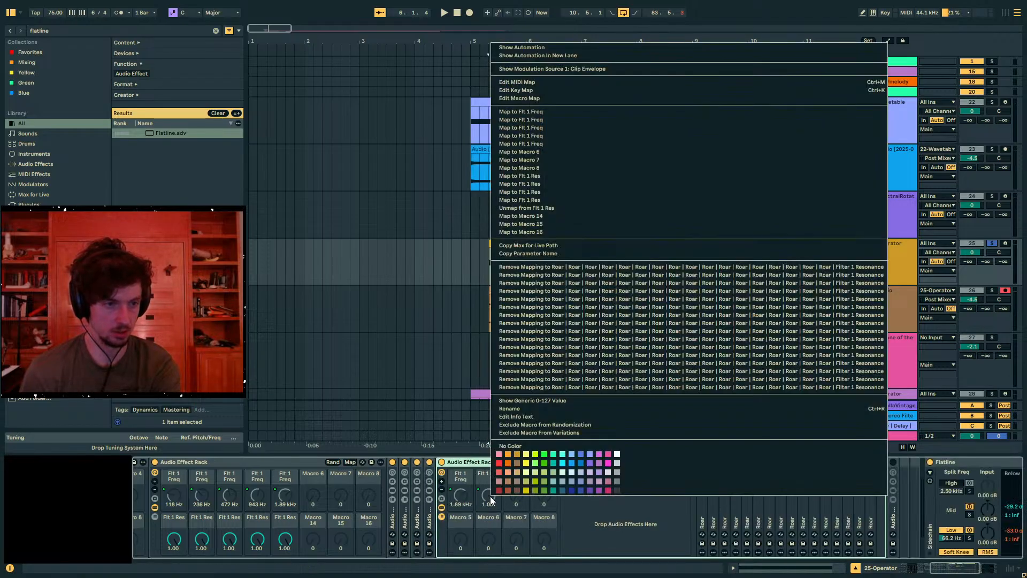
double_click(455, 463)
key("Left")
key("Left")
key("Left")
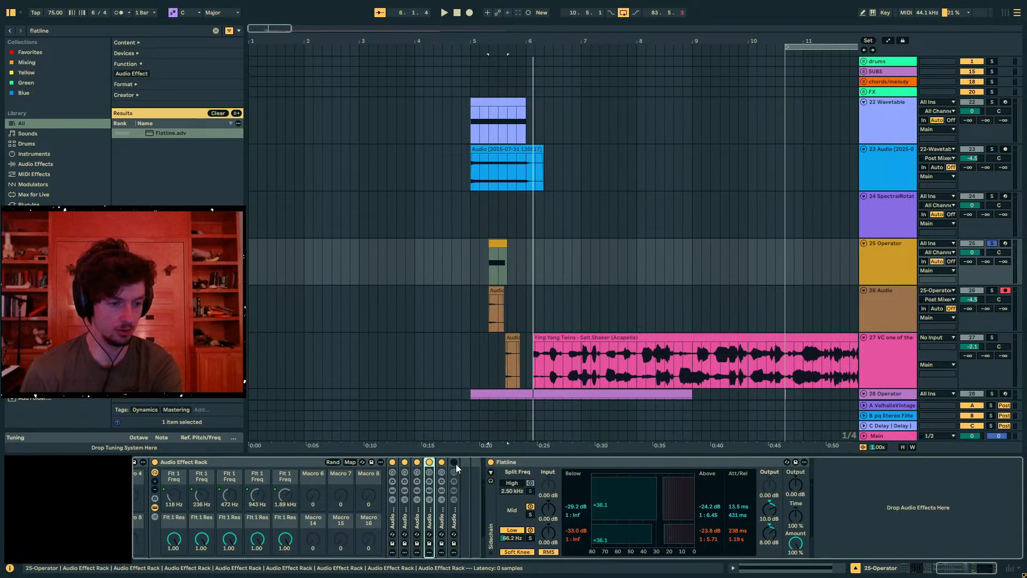
key("Left")
key("Left")
key("Left")
key("Left")
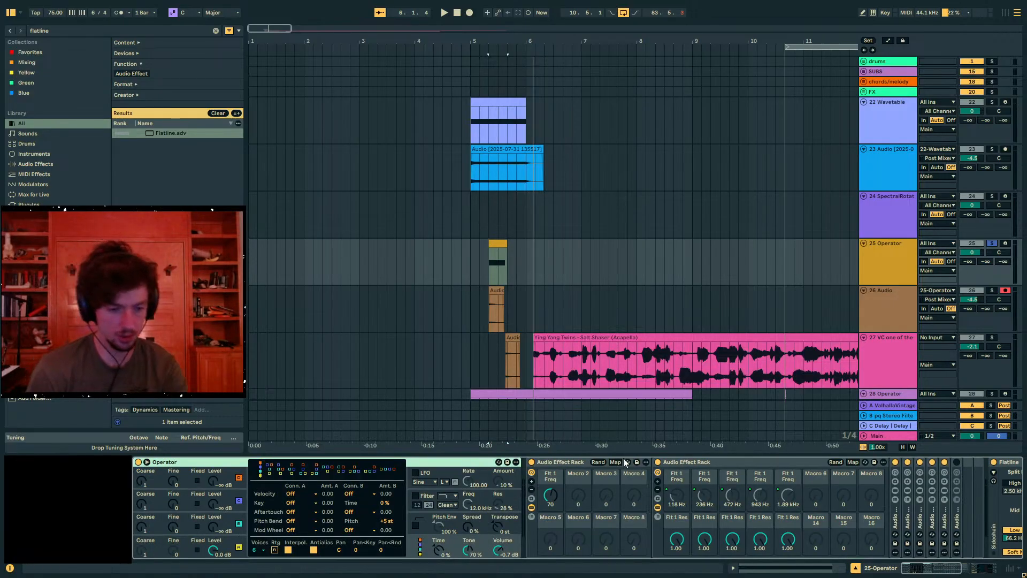
Fine-tune the enclosing rack's master frequency macro to 68 while the loop plays
key("space")
mouse_move(553, 493)
left_mouse_down()
mouse_move(554, 484)
mouse_move(554, 496)
left_mouse_up()
key("space")
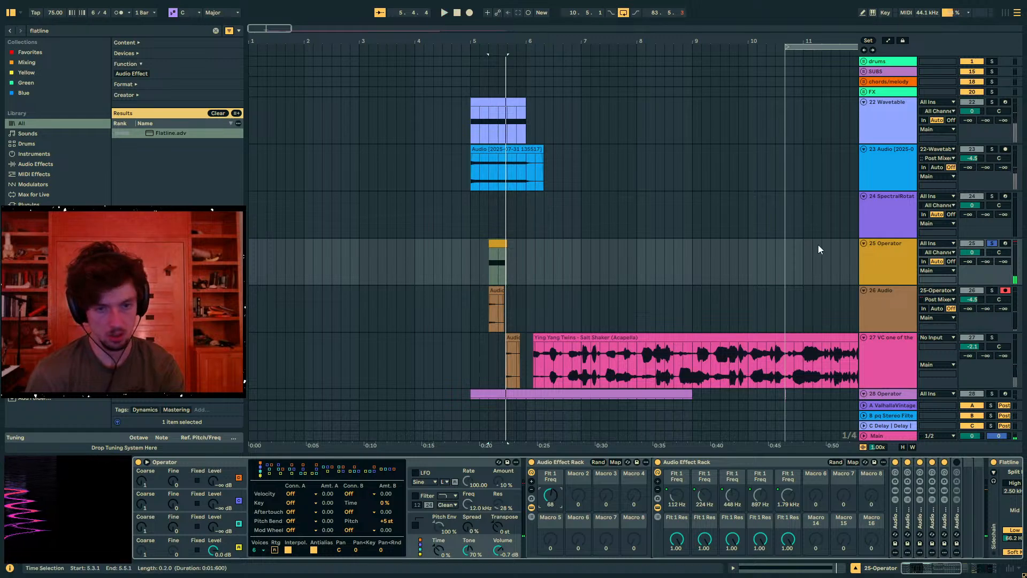
Create an audio track below the Operator track, fed from 25-Operator post mixer with monitoring off, and arm it
left_click(881, 262)
key("ctrl+t")
left_click(943, 290)
left_click(943, 230)
left_click(1006, 291)
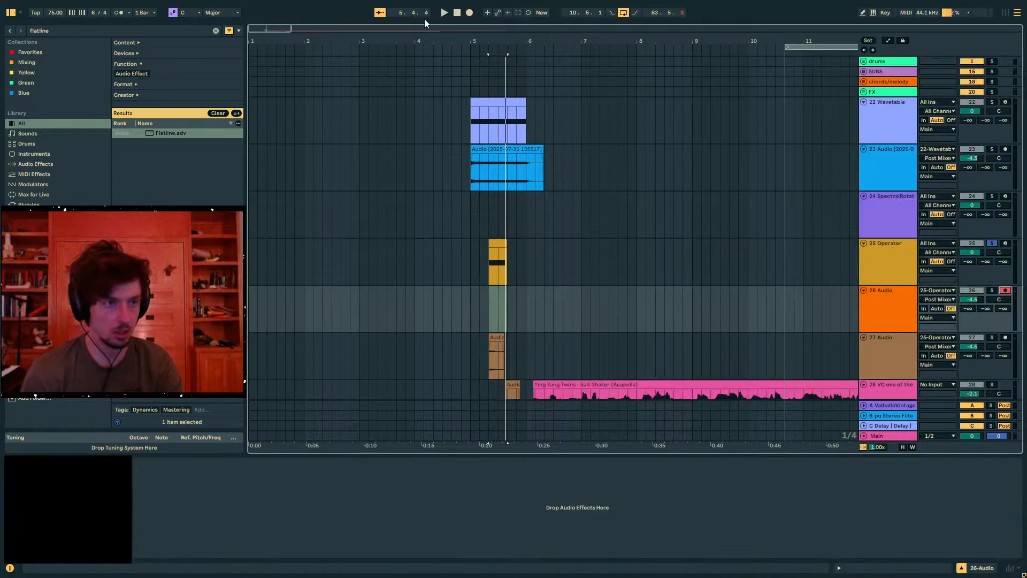
Record the Operator track's processed output onto the new audio track and consolidate the recorded clip
left_click(470, 12)
key("space")
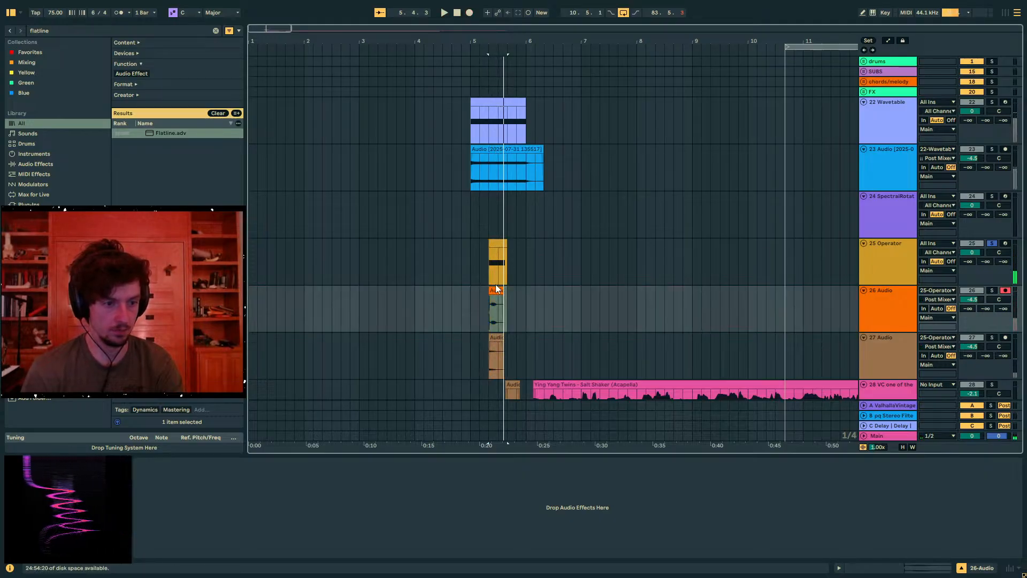
key("Up")
scroll(615, 344, "down", 3)
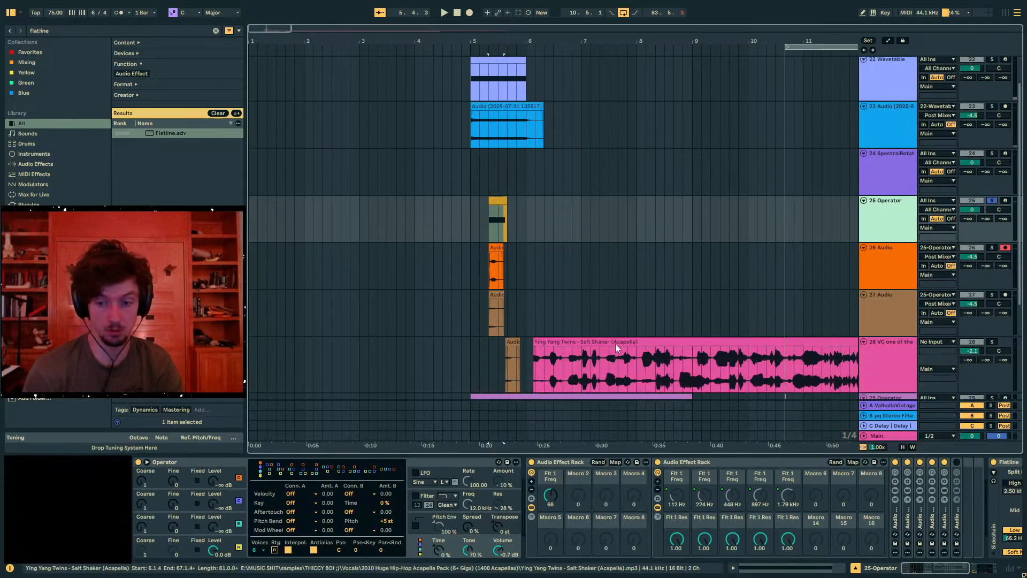
scroll(504, 200, "up", 6)
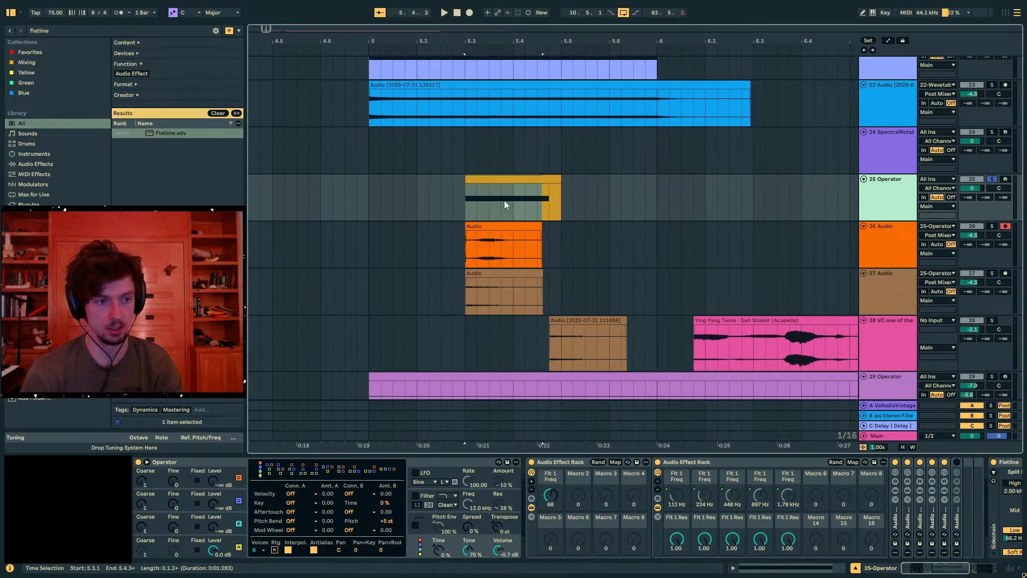
left_click(506, 223)
left_click(503, 227)
key("ctrl+j")
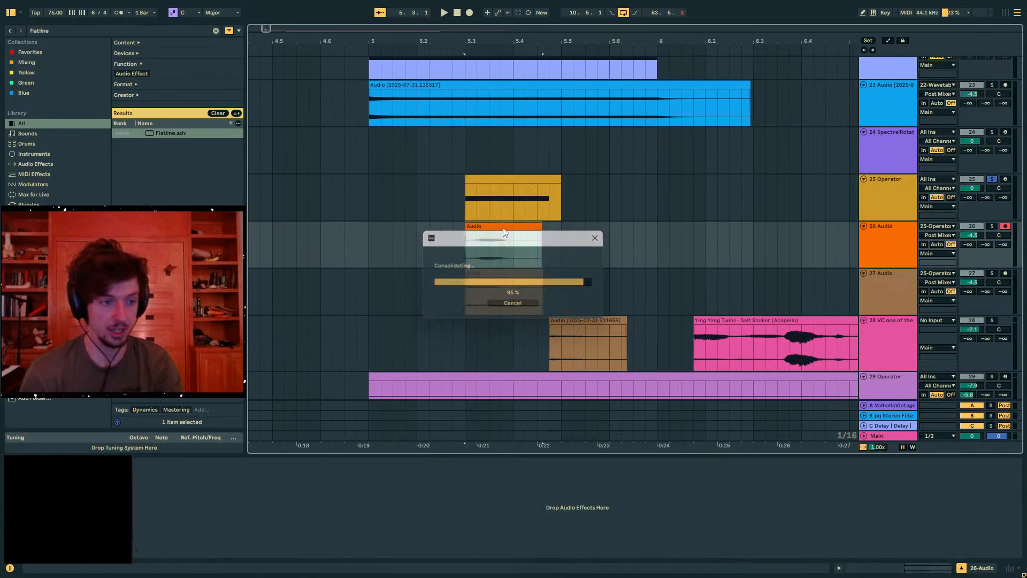
Load the consolidated recording from track 26 as the impulse response of the acapella track's Convolution Reverb Pro
key("Down")
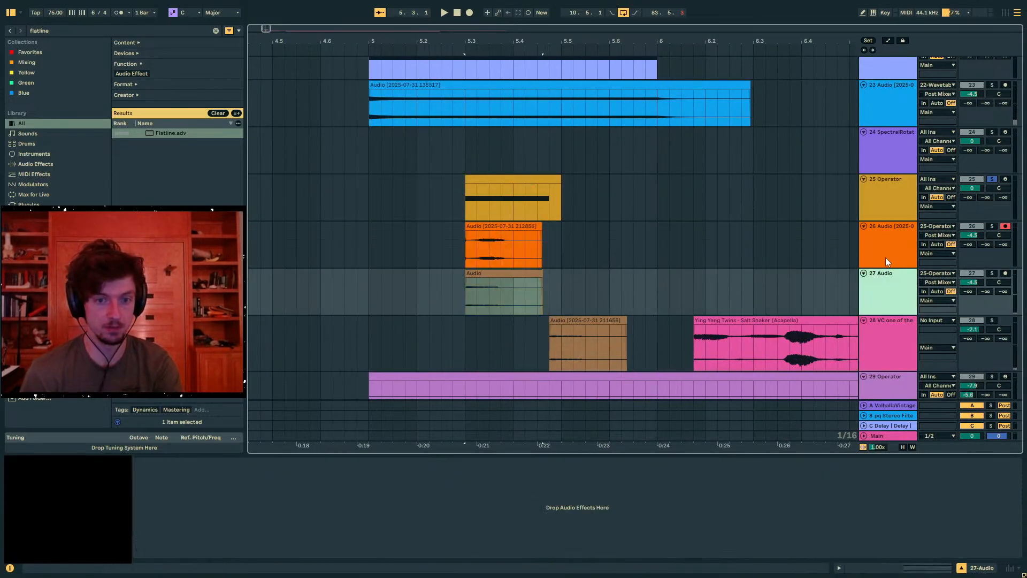
left_click(893, 160)
left_click(882, 108)
left_click(891, 164)
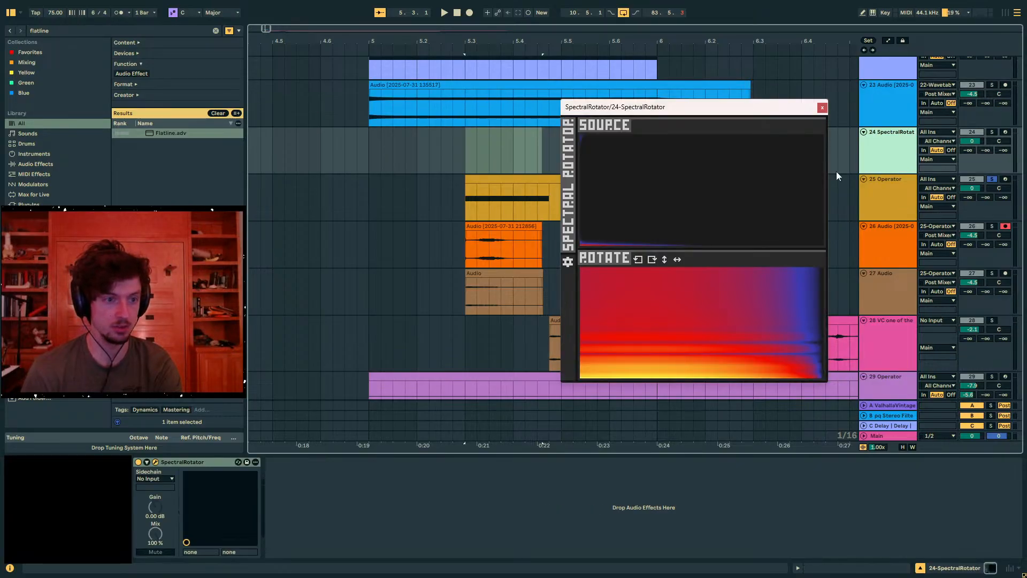
left_click(859, 305)
left_click(900, 253)
left_click(901, 348)
scroll(900, 347, "down", 2)
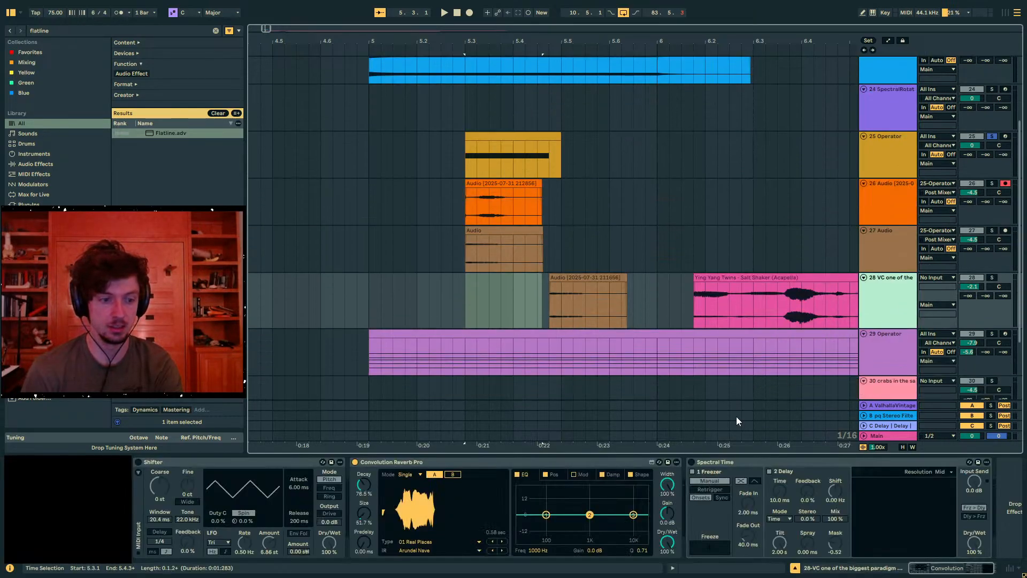
left_click(497, 185)
left_click_drag(497, 185, 766, 481)
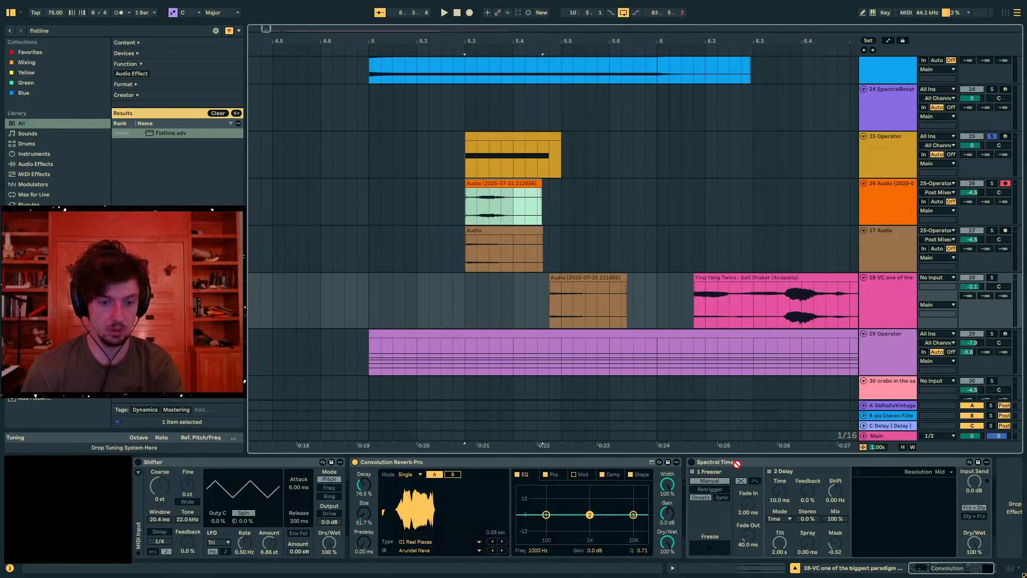
left_click_drag(446, 507, 447, 509)
Solo the acapella track and audition it through the convolution reverb
left_click(729, 278)
left_click(992, 279)
key("space")
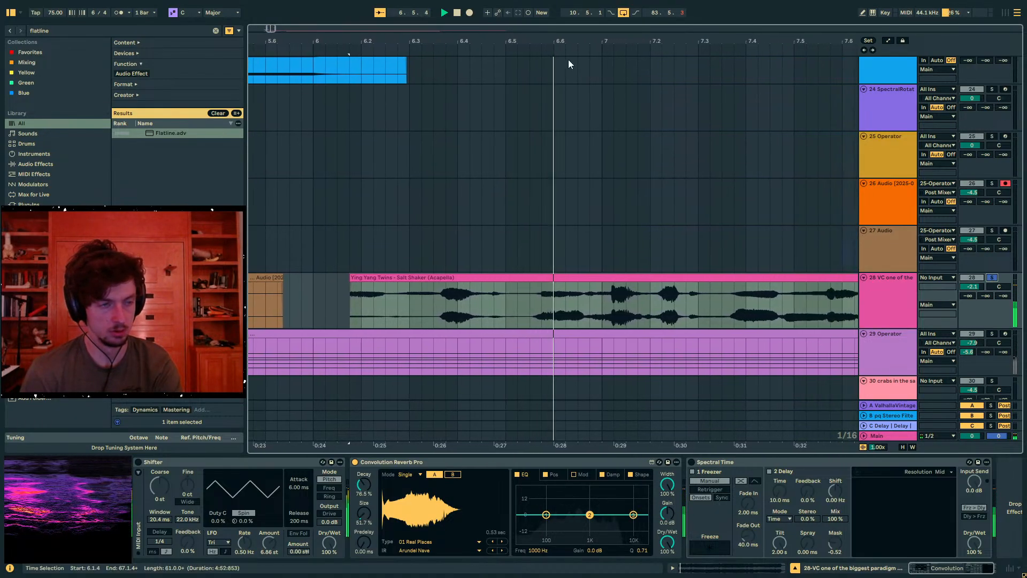
left_click_drag(554, 40, 540, 13)
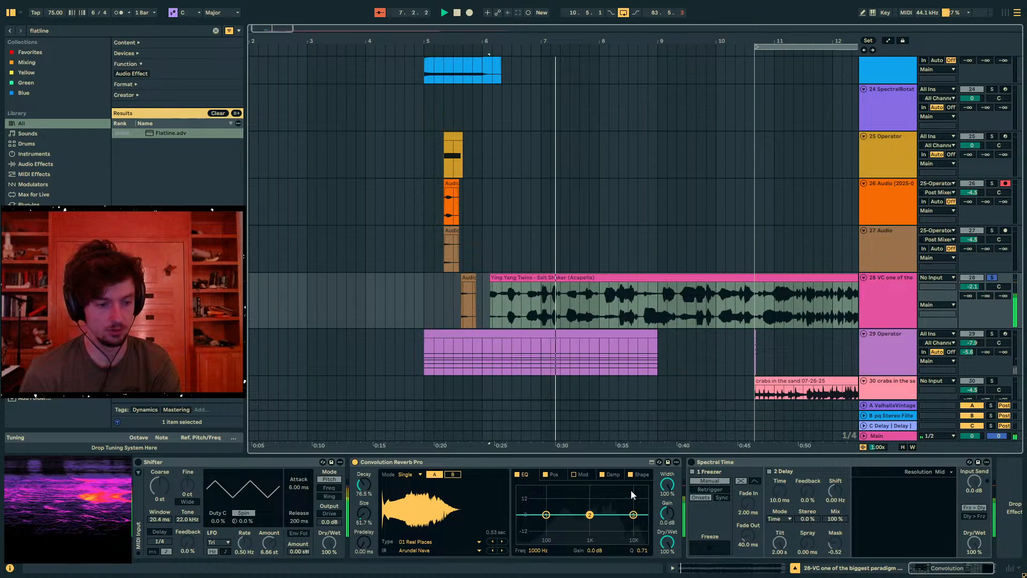
key("space")
Copy the acapella track's Convolution Reverb Pro to the end of the 29 Operator chain, then solo and play that track
left_click_drag(60, 32, 1, 22)
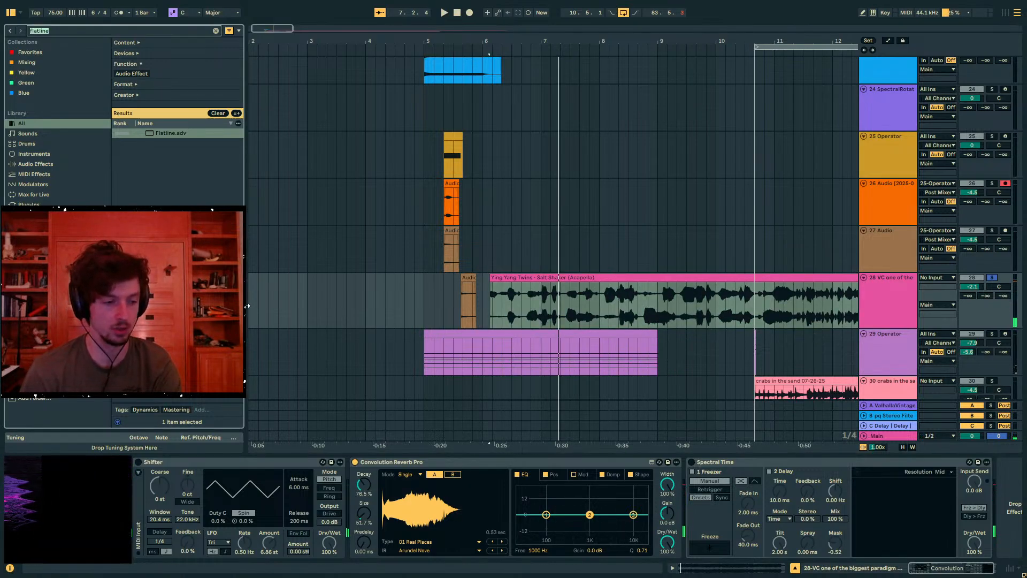
scroll(702, 290, "down", 3)
left_click(603, 259)
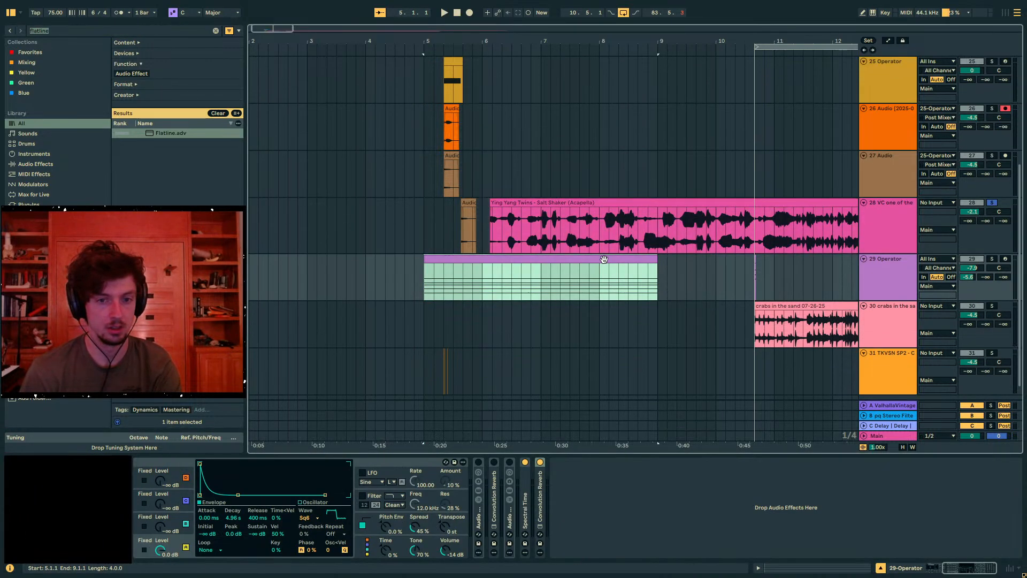
left_click(487, 213)
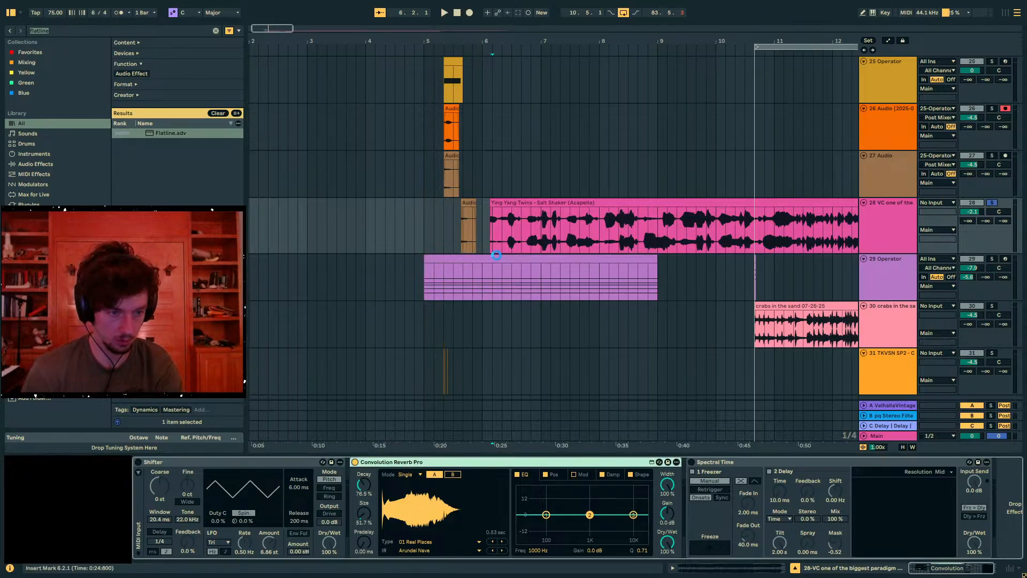
left_click(474, 256)
key("space")
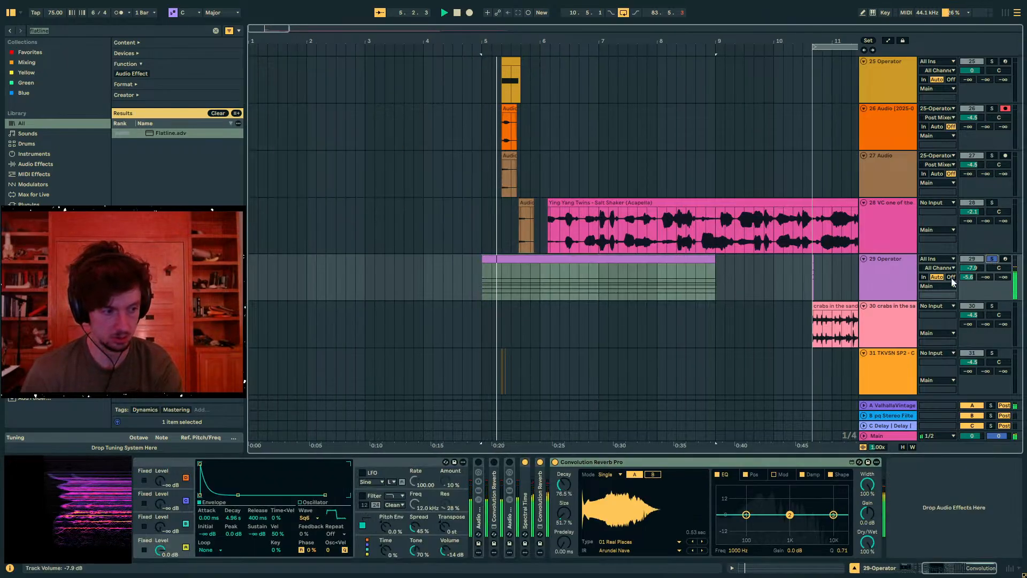
Compare the Operator part with the copied Convolution Reverb Pro bypassed and enabled, restarting playback each time
left_click(555, 464)
key("space")
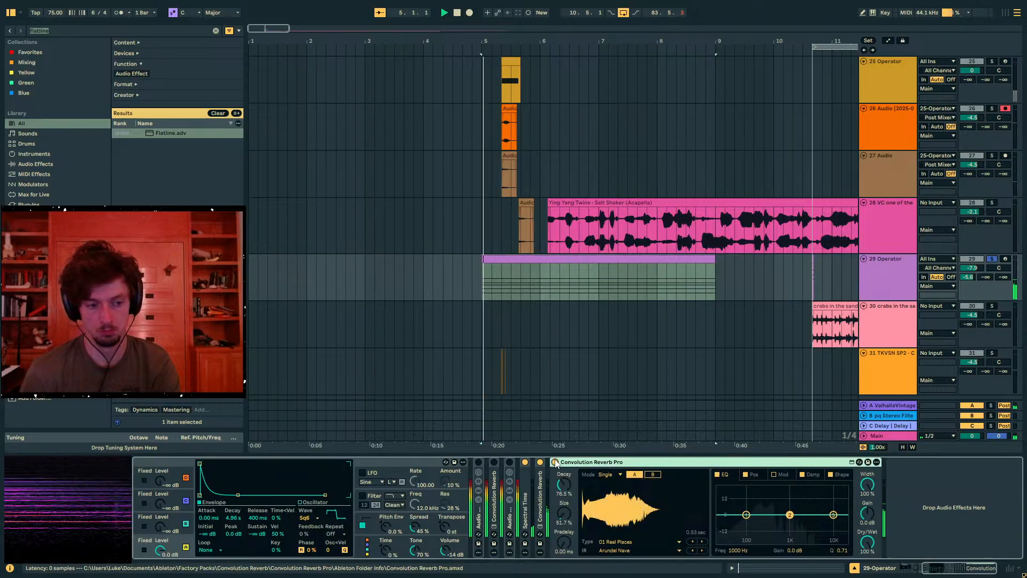
left_click(555, 463)
key("space")
key("space")
left_click(556, 463)
key("space")
key("space")
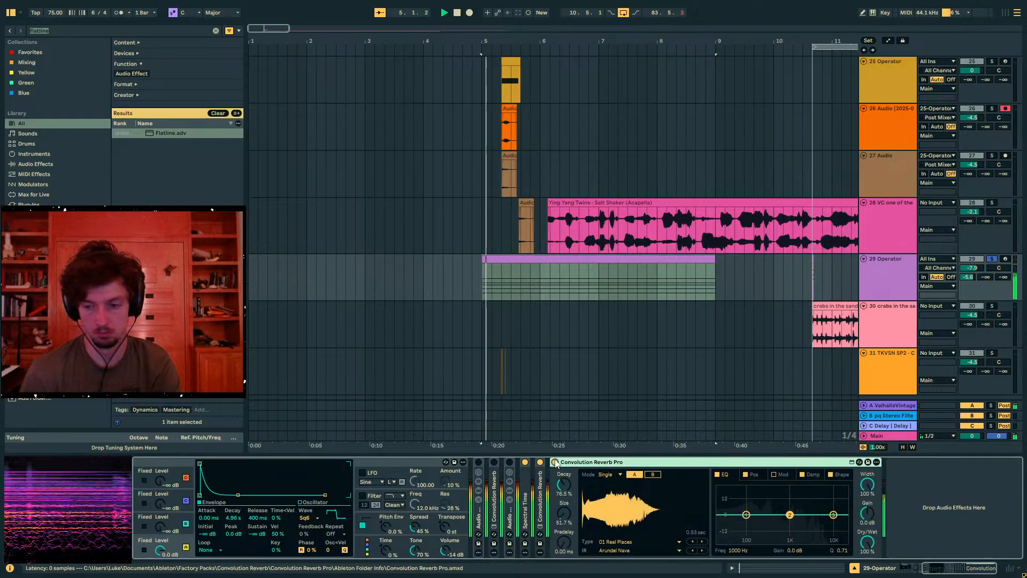
Set the copied Convolution Reverb Pro's decay to 70.2% and size to 79.5% while replaying the Operator part
left_click_drag(574, 512, 565, 488)
key("space")
key("space")
key("space")
key("space")
key("space")
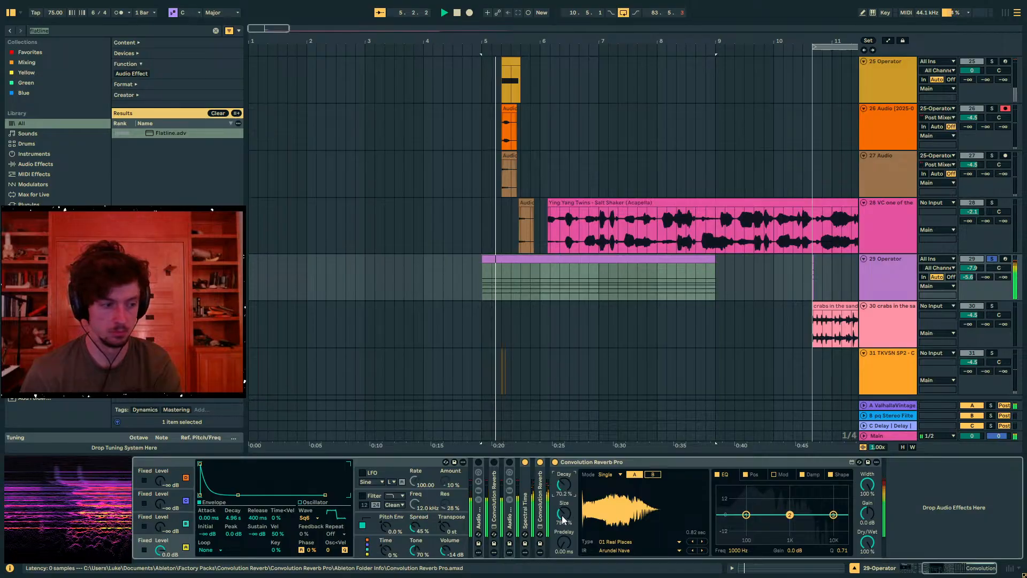
key("space")
Add the Wider plug-in after the convolution reverb on the Operator track and play the result
left_click_drag(66, 31, 0, 16)
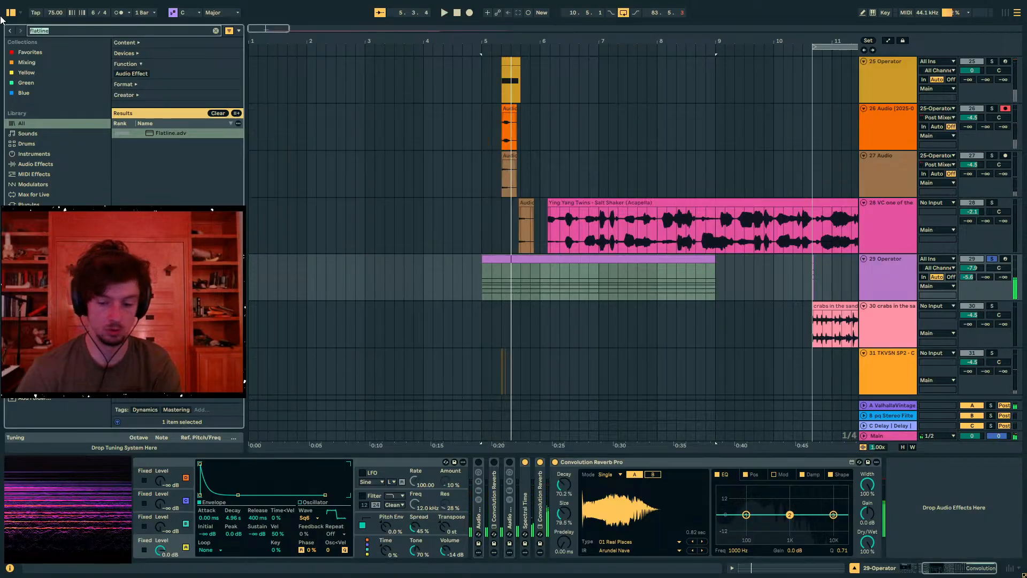
type("wider")
left_click(164, 143)
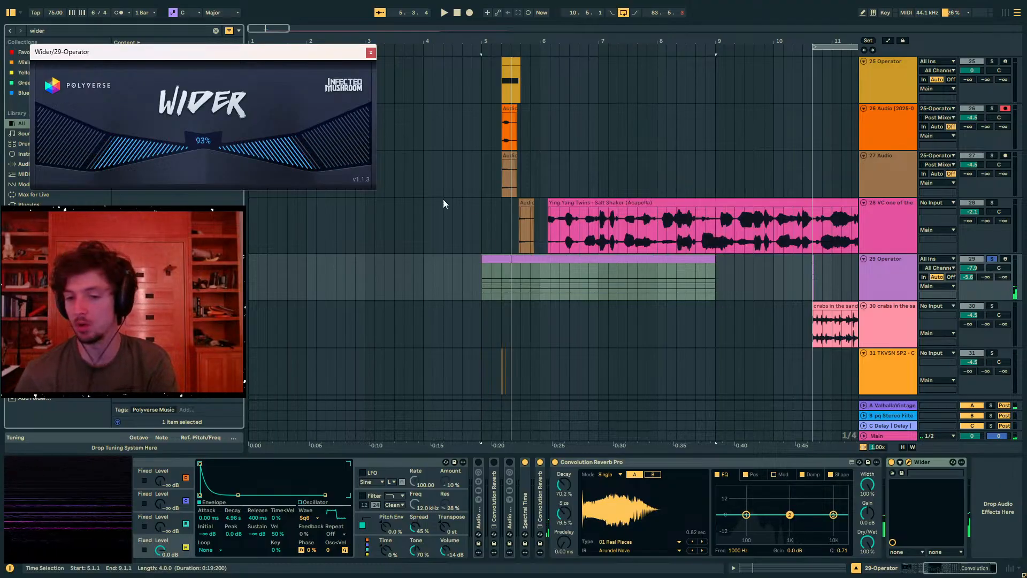
key("space")
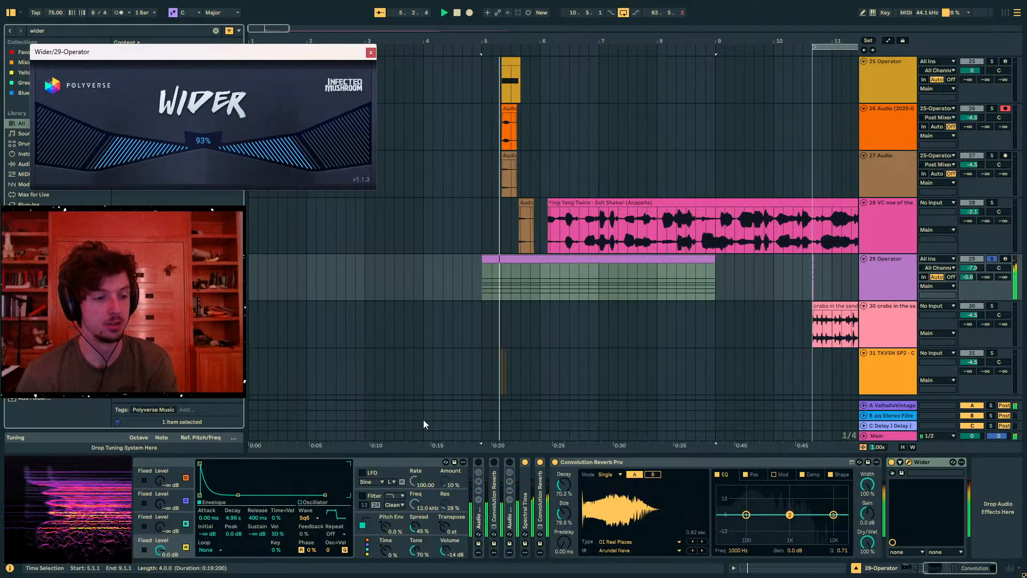
Raise the last Convolution Reverb Pro's decay to 172% and size to 164% during playback
left_click_drag(566, 483, 567, 450)
key("space")
key("space")
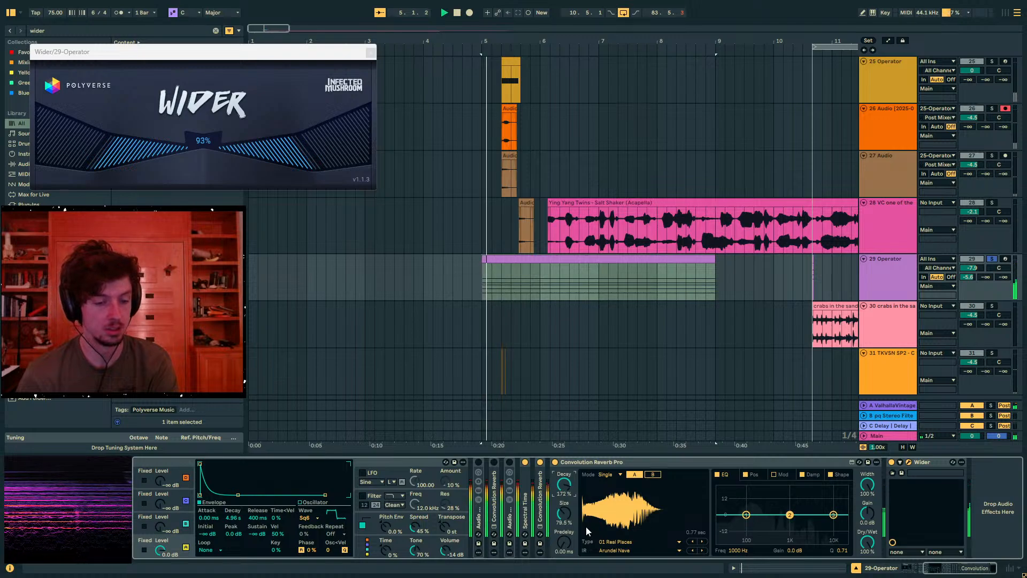
left_click_drag(564, 514, 565, 505)
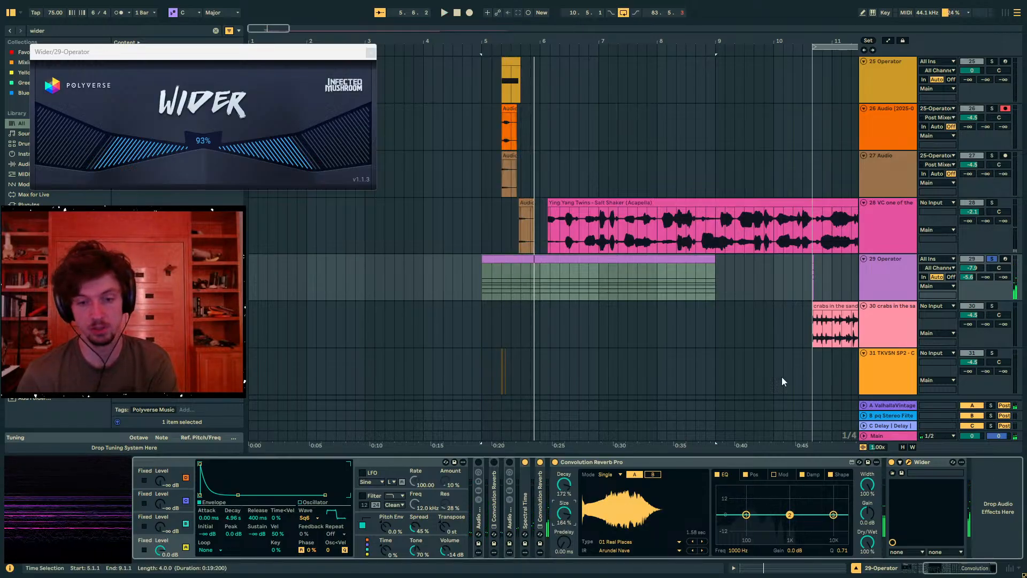
Set the 29 Operator track volume to -4.3 dB and compare the sound with the convolution reverb bypassed and enabled
left_click_drag(983, 272, 982, 257)
key("space")
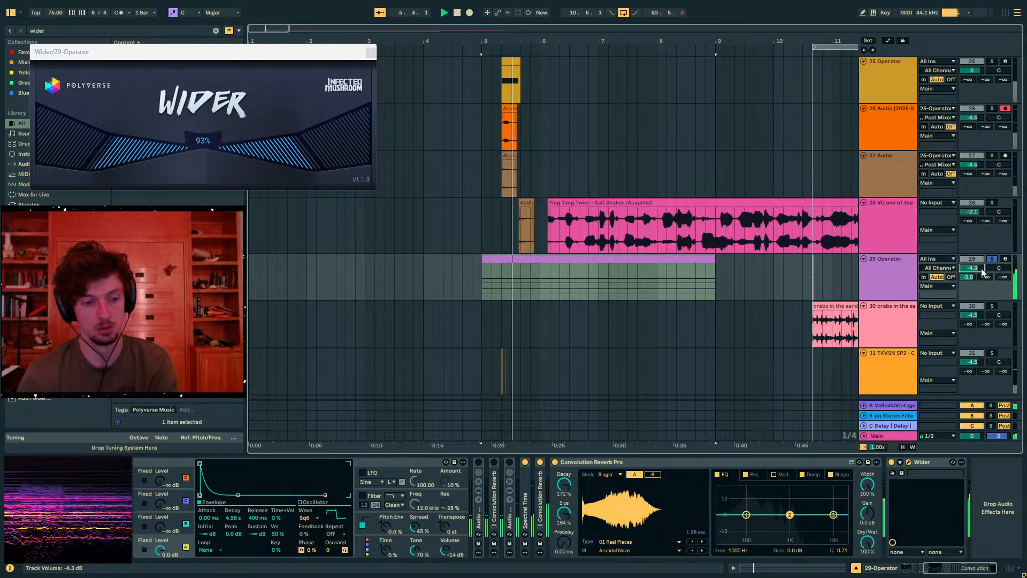
left_click(554, 461)
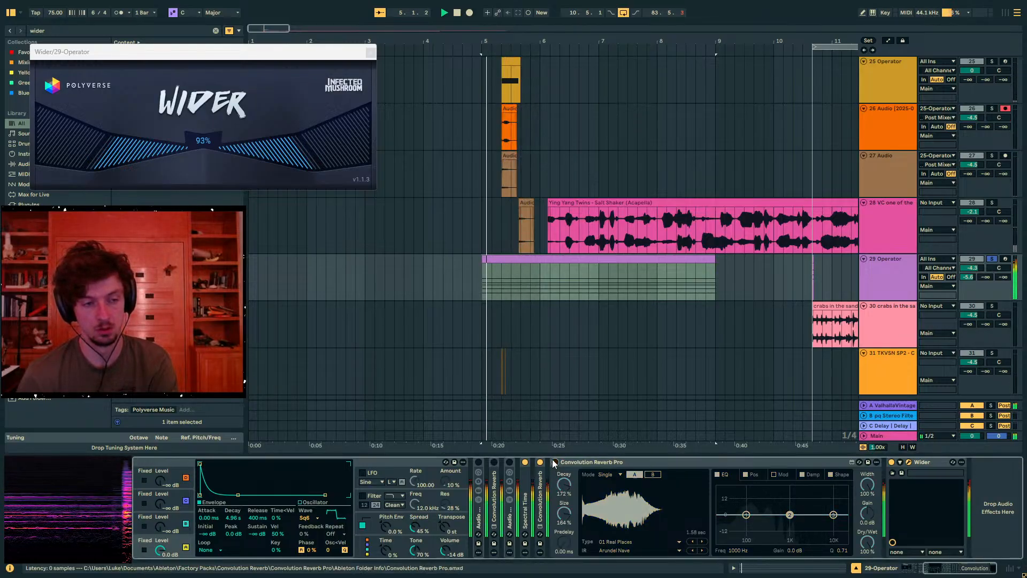
left_click(555, 462)
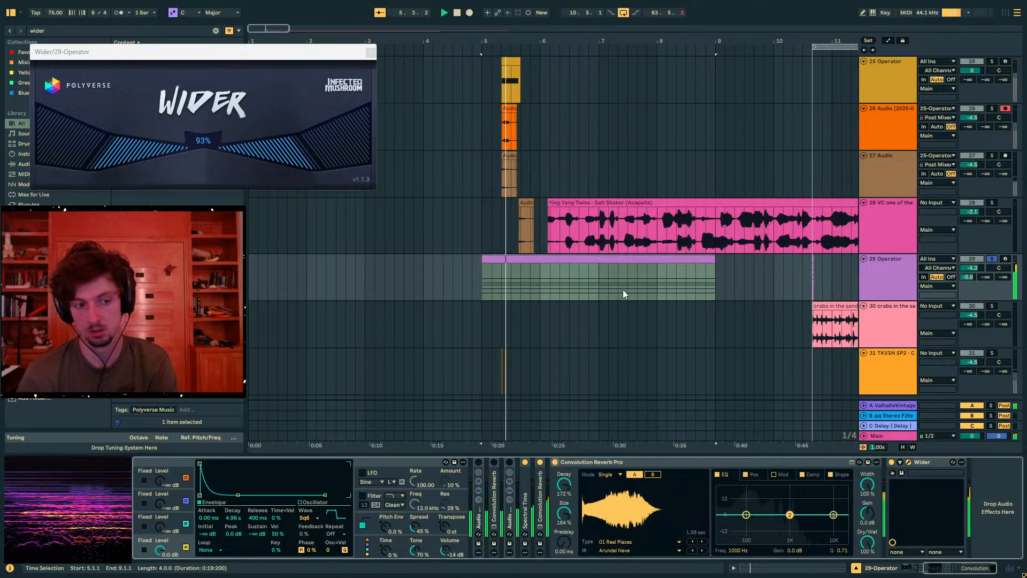
Set the Arpeggiator's distance to +12 st and loop the Operator clip's four bars
scroll(160, 484, "left", 5)
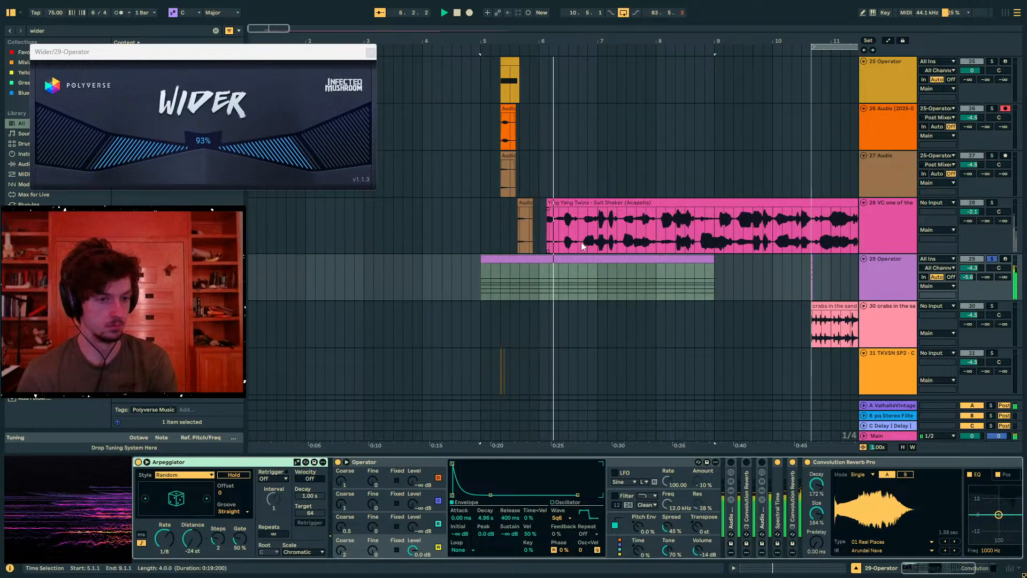
double_click(194, 539)
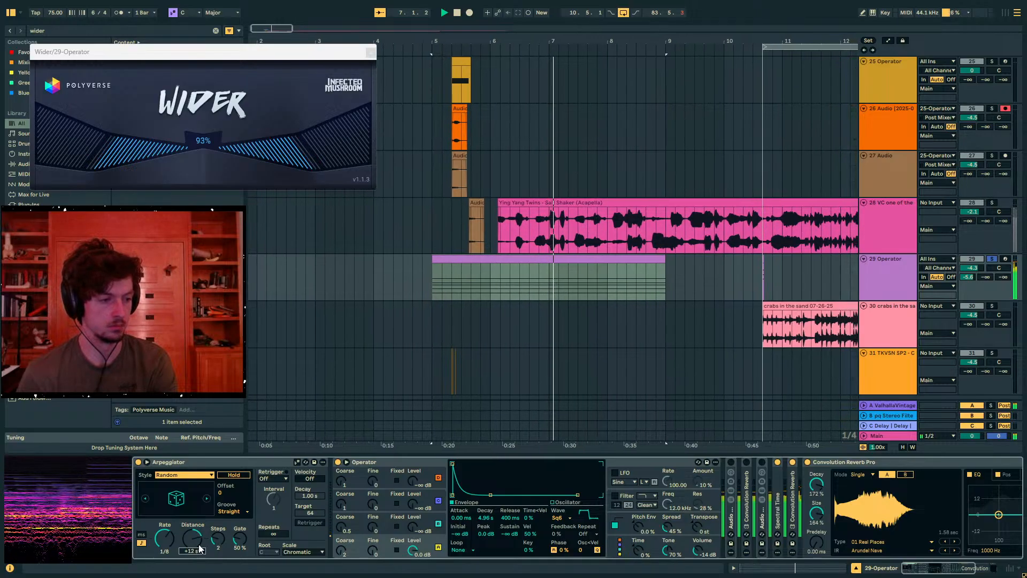
left_click(535, 262)
key("ctrl+l")
Set the level of Operator's 0.5-coarse oscillator to -15 dB and reselect the Operator clip
left_click_drag(413, 527, 412, 525)
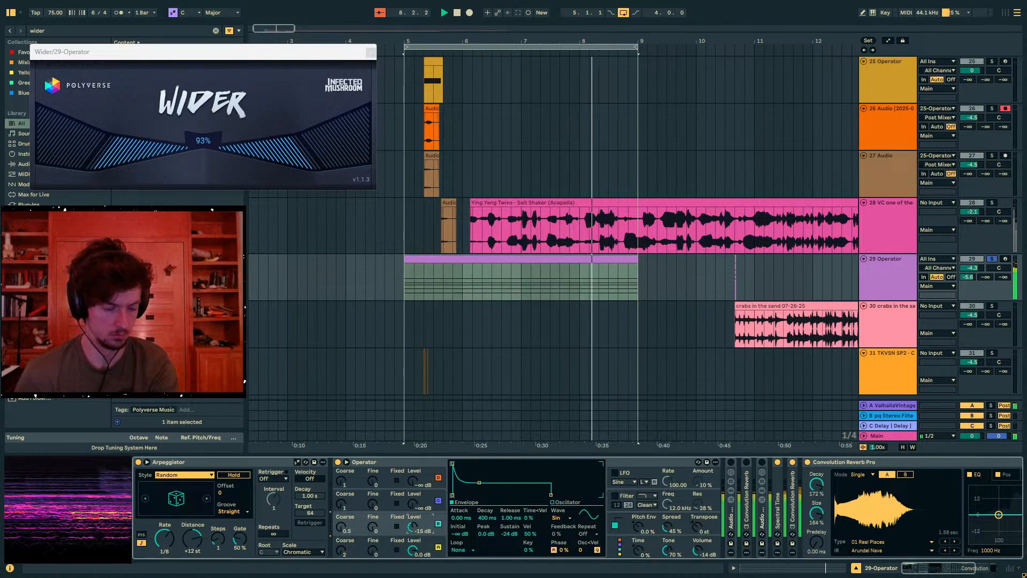
left_click(396, 543)
left_click(612, 259)
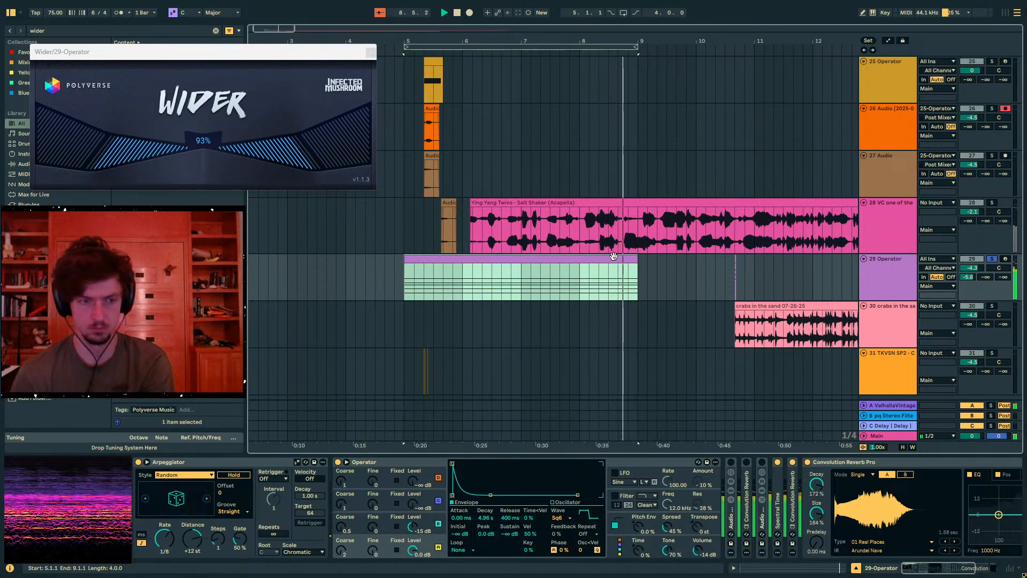
Set the last convolution reverb's decay to 136%, size to 57.1% and dry/wet to about 56%, with the track volume at -4.8 dB
left_click_drag(816, 485, 817, 530)
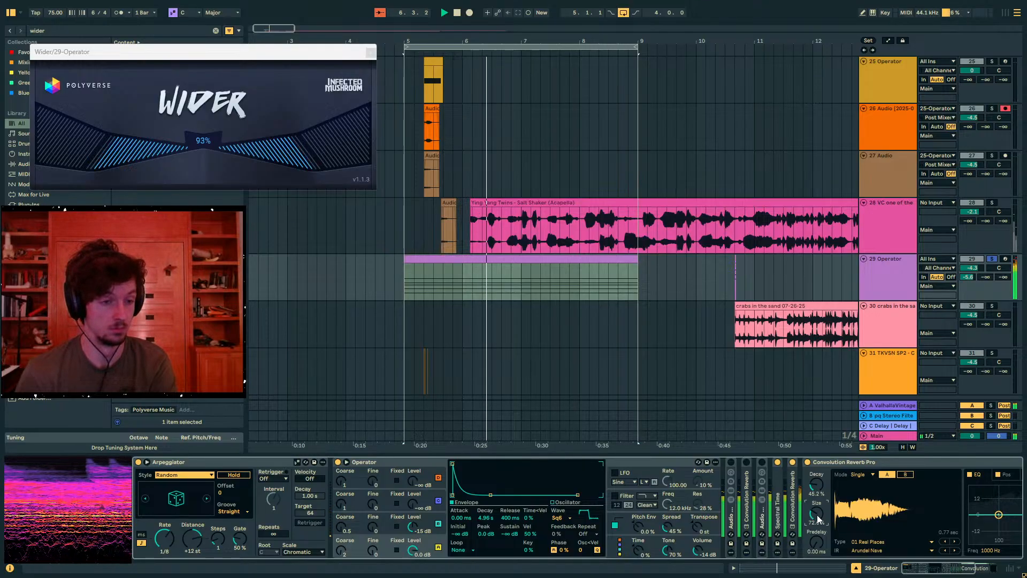
left_click_drag(967, 270, 966, 274)
left_click_drag(812, 523, 817, 519)
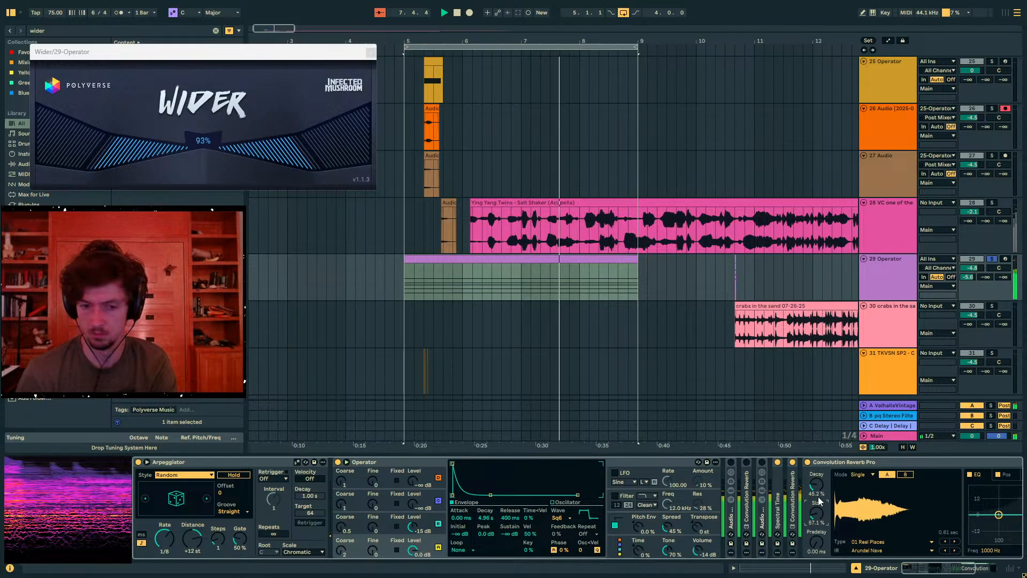
left_click_drag(817, 492, 818, 493)
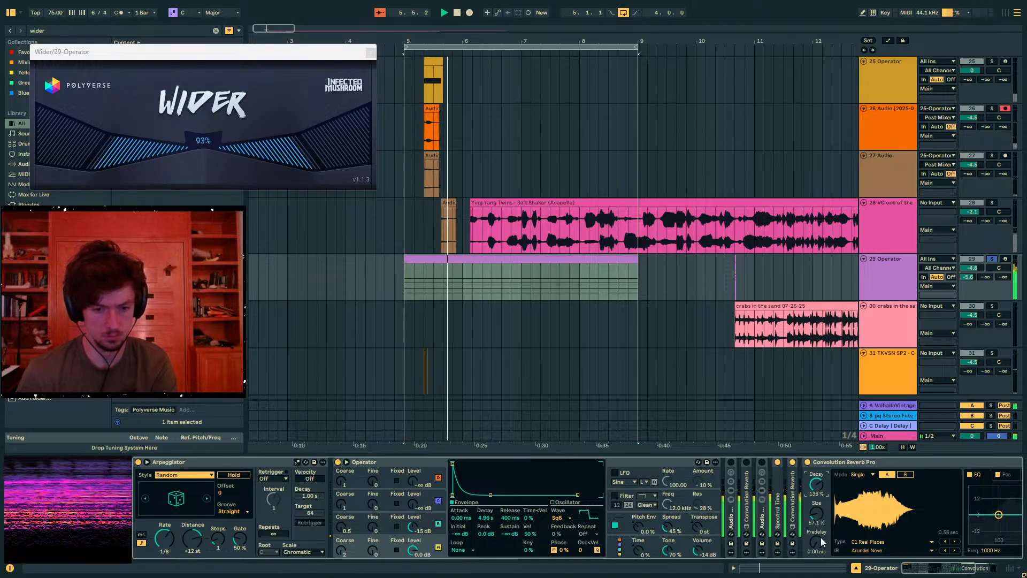
left_click(840, 464)
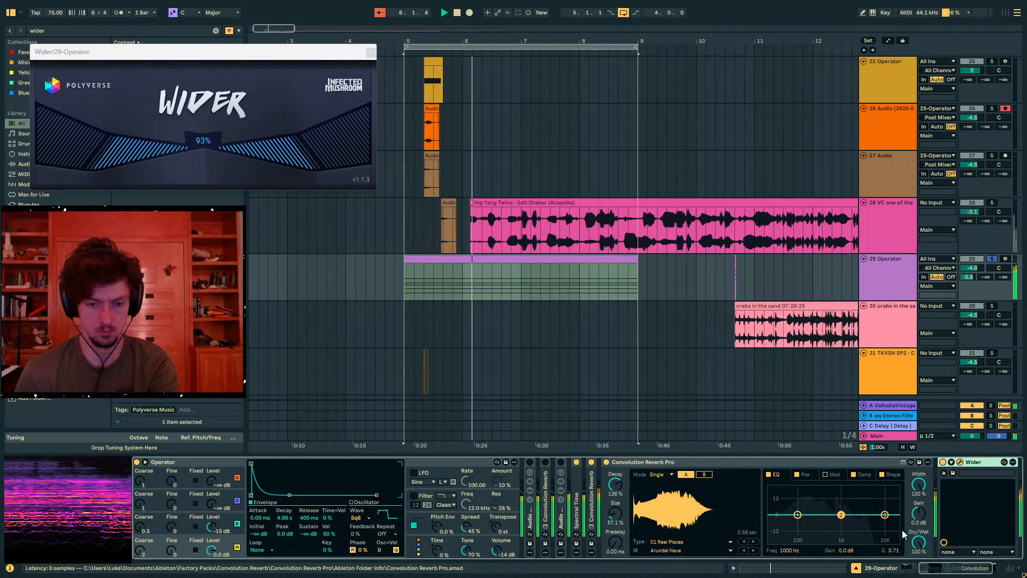
left_click_drag(918, 542, 919, 556)
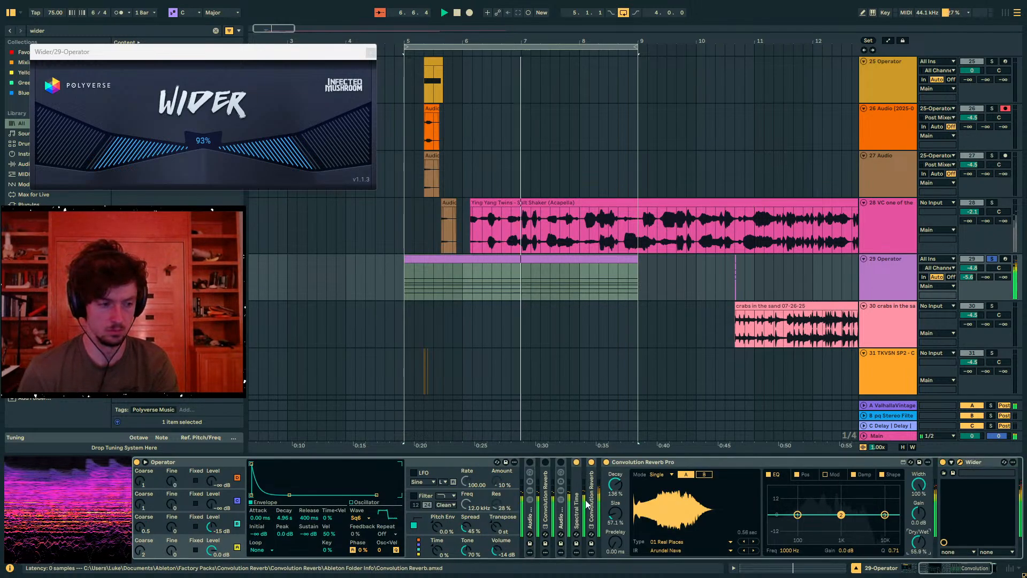
Turn off the Arpeggiator and set the last Convolution Reverb Pro's size to 112%, restarting playback to hear the chords
left_click(214, 462)
key("Left")
left_click(139, 463)
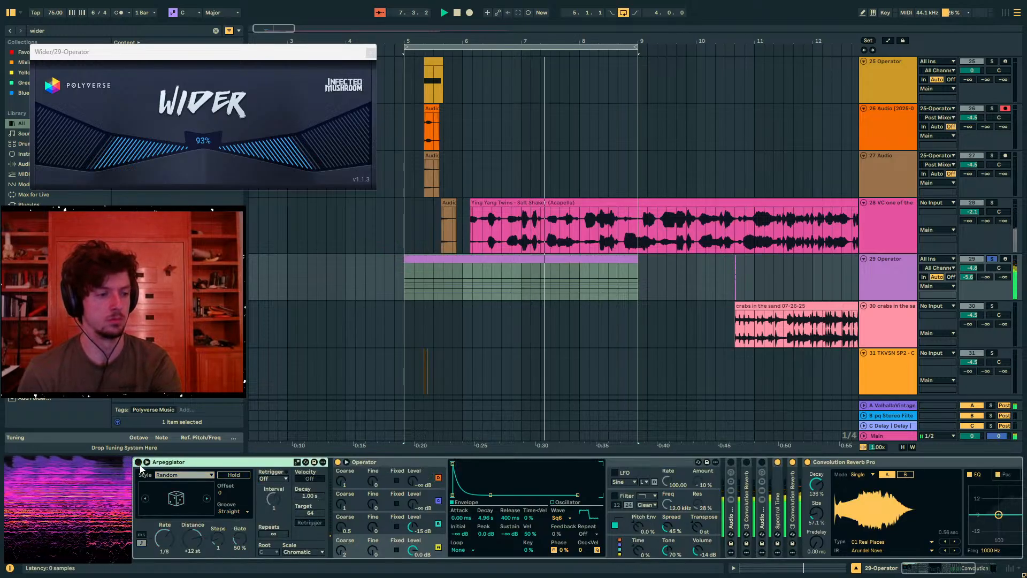
key("space")
key("space")
left_click_drag(818, 516, 819, 496)
key("space")
key("space")
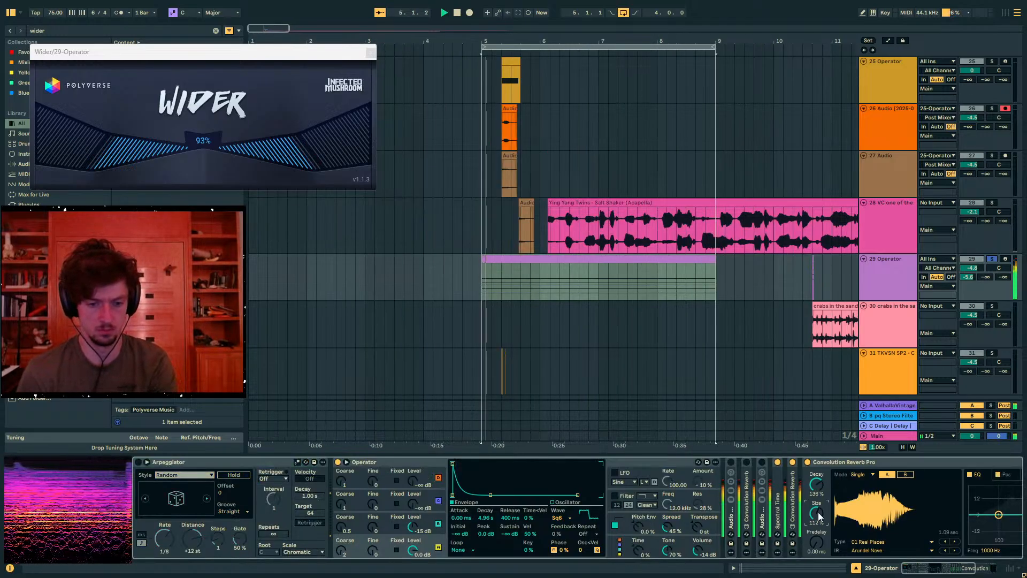
Set the last Convolution Reverb Pro's dry/wet to 100%, replay the part and collapse the device
left_click(832, 464)
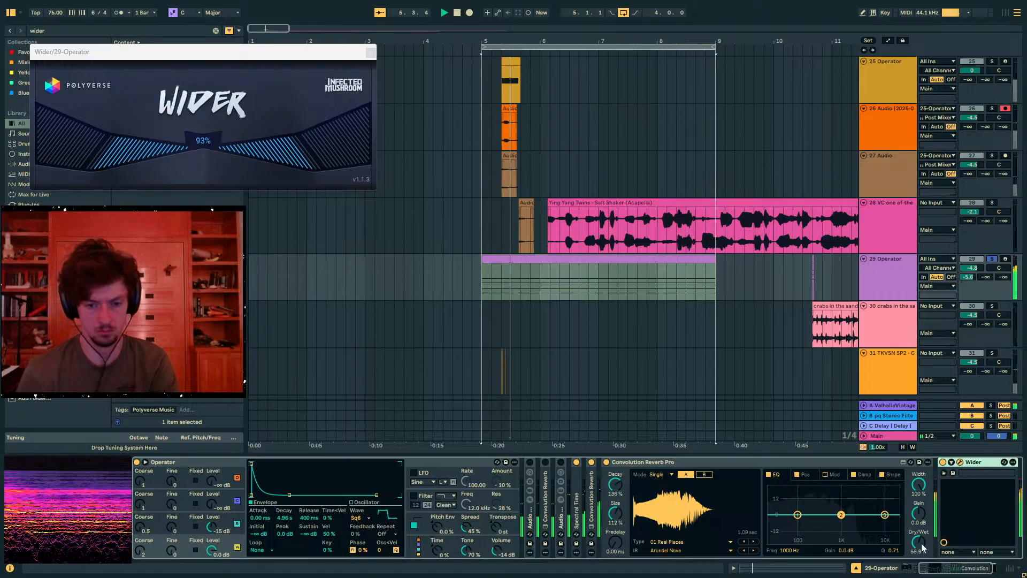
left_click_drag(922, 547, 922, 519)
key("space")
key("space")
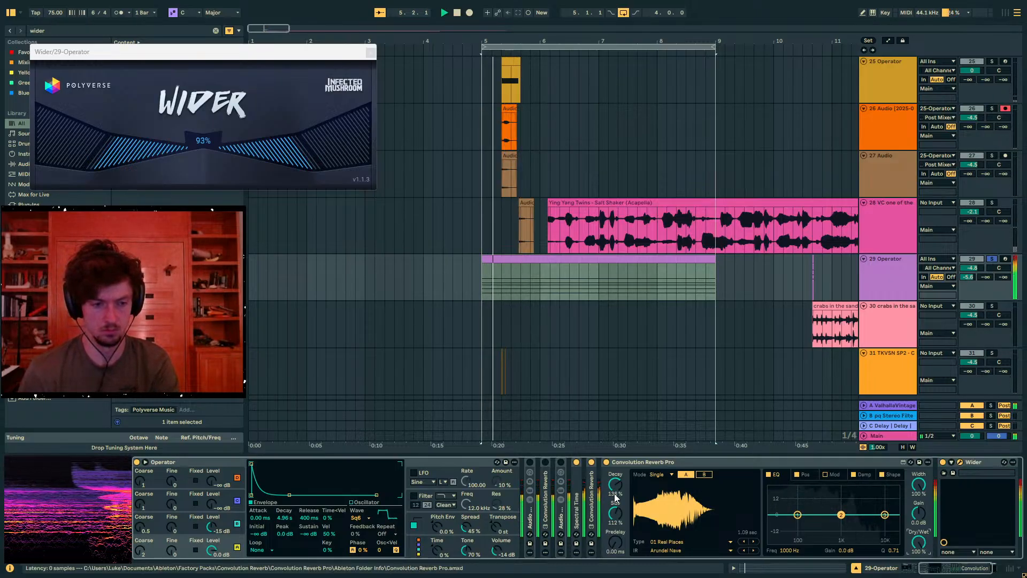
double_click(632, 463)
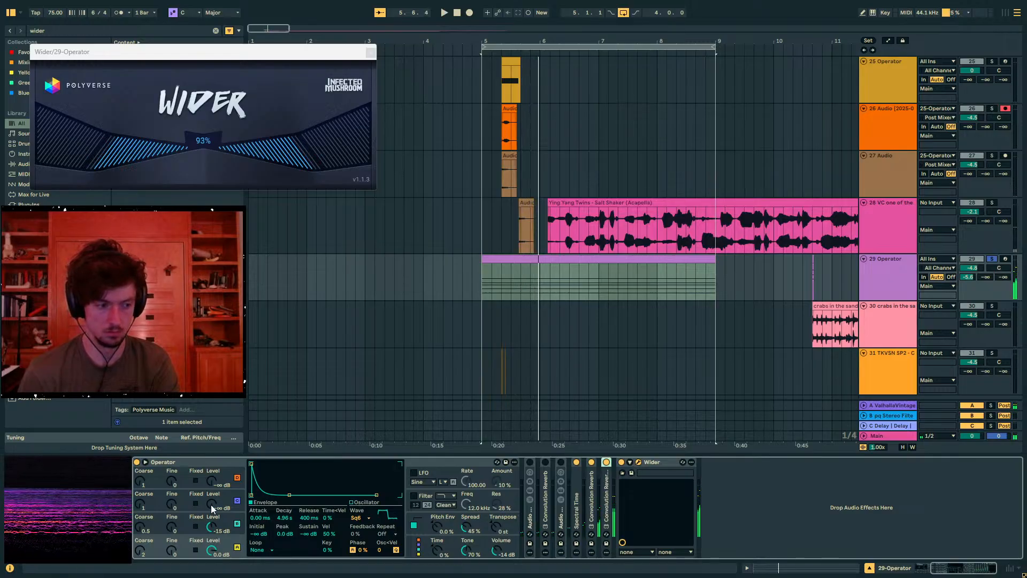
Raise the level of Operator's oscillator C to -16 dB, replay the chord and close the Wider plugin window
left_click_drag(211, 505, 211, 492)
key("space")
key("space")
key("space")
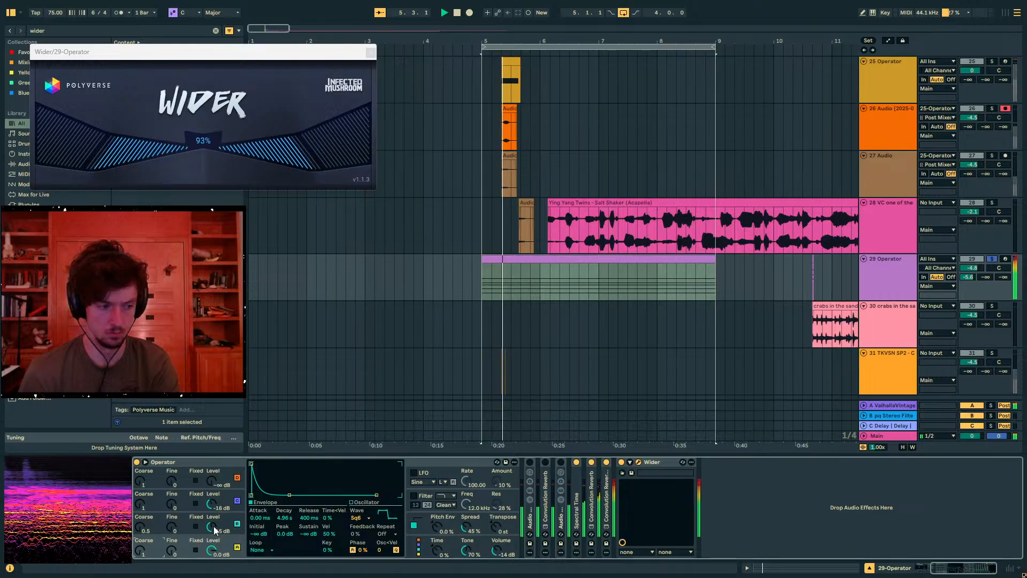
left_click(905, 260)
key("space")
left_click(371, 53)
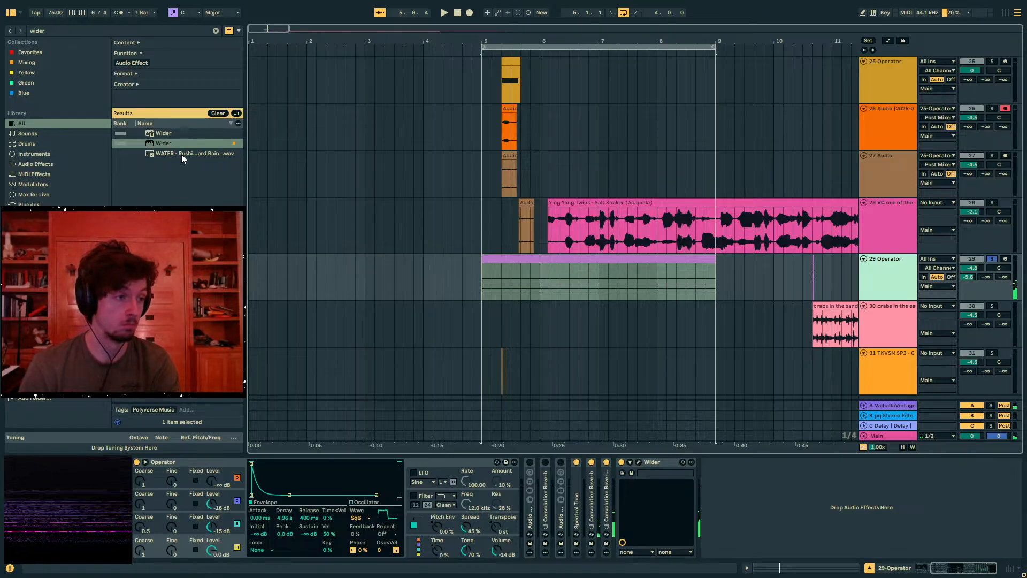
Select the recorded impulse clip on track 26 and show its source file in File Explorer
left_click(513, 161)
left_click(510, 108)
left_click(511, 48)
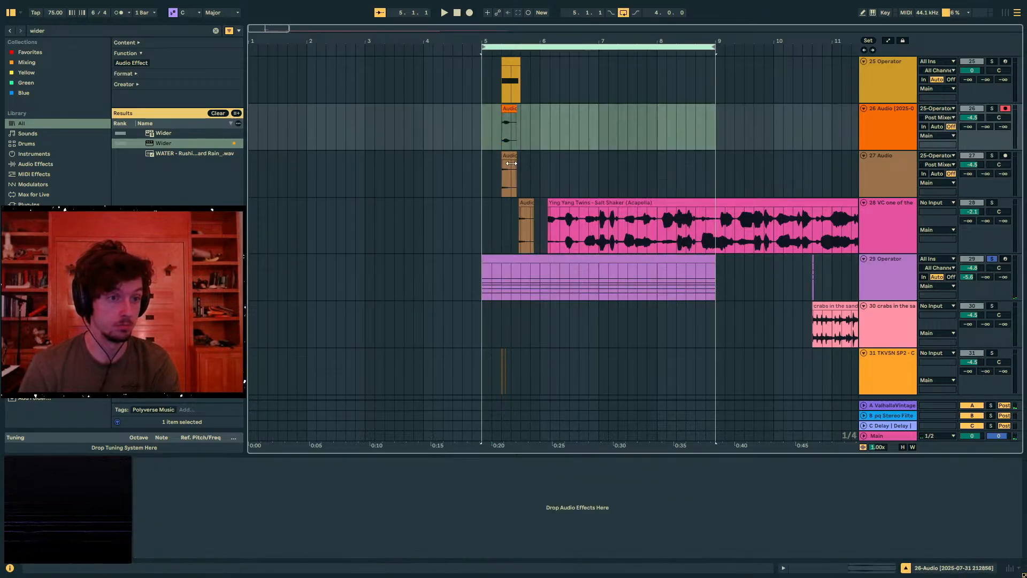
left_click(510, 162)
key("z")
left_click(451, 112)
right_click(435, 116)
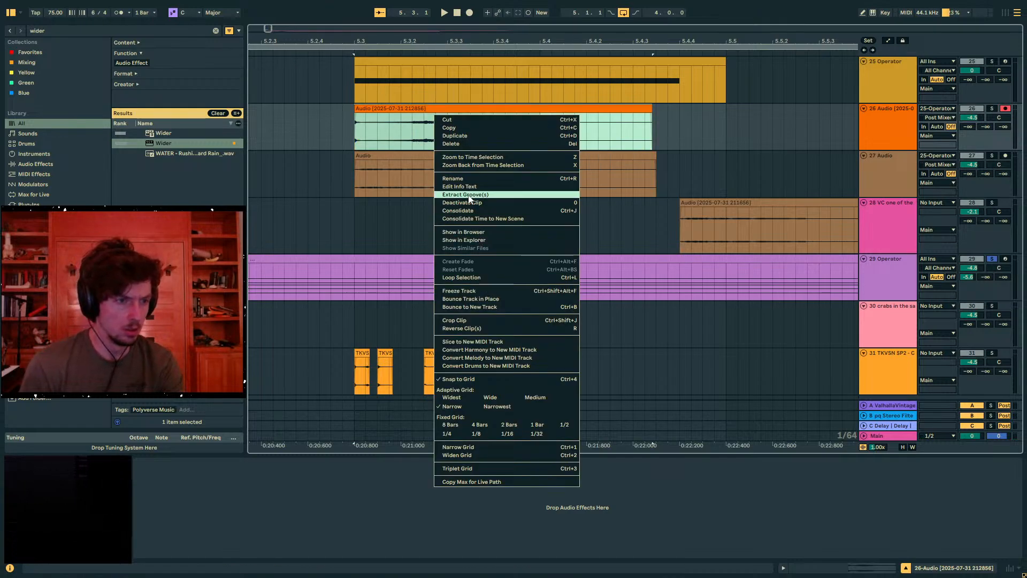
left_click(478, 239)
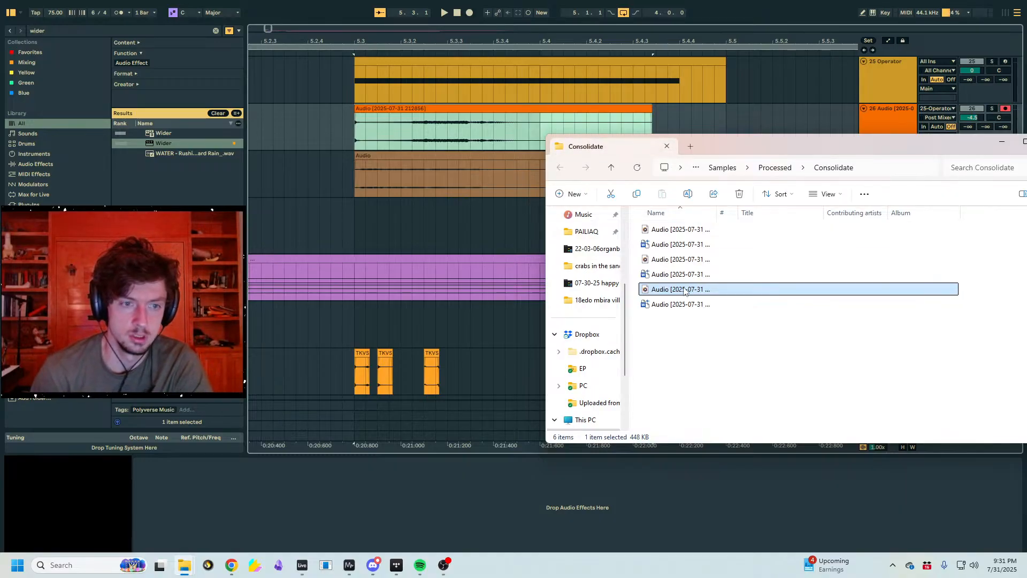
Try to rename the impulse clip's audio file in the Consolidate folder
left_click(701, 351)
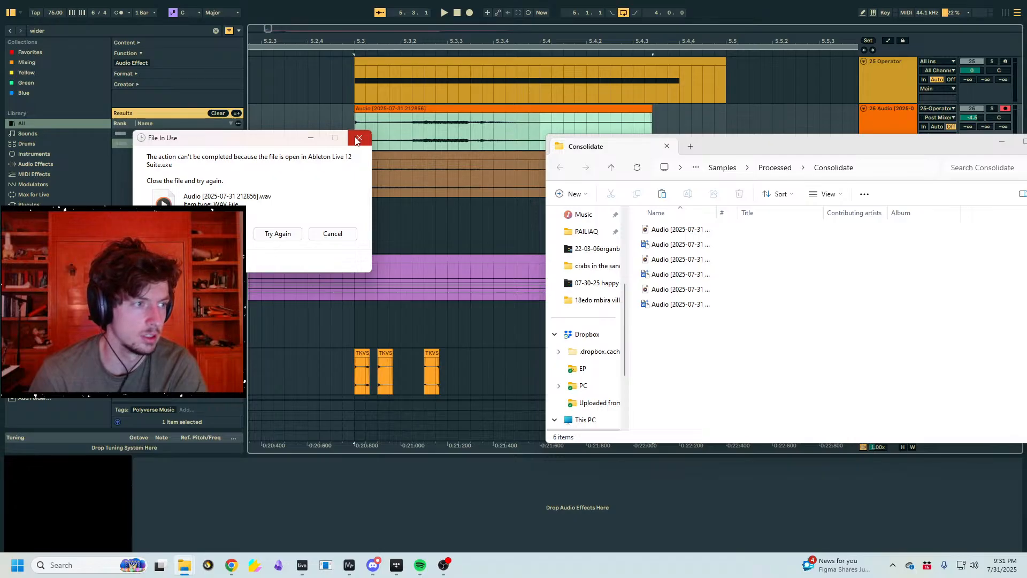
left_click(356, 140)
left_click(658, 294)
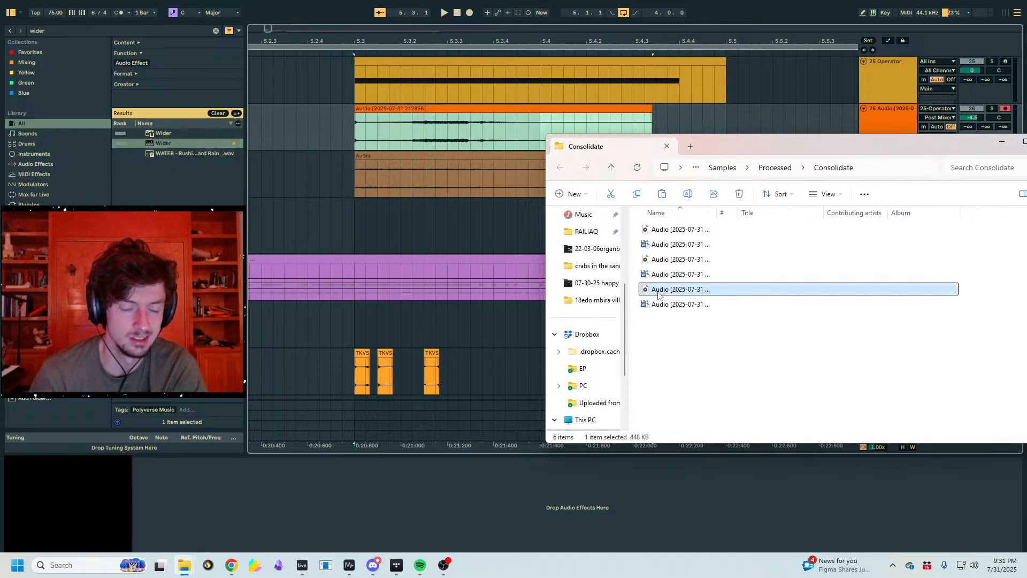
right_click(659, 296)
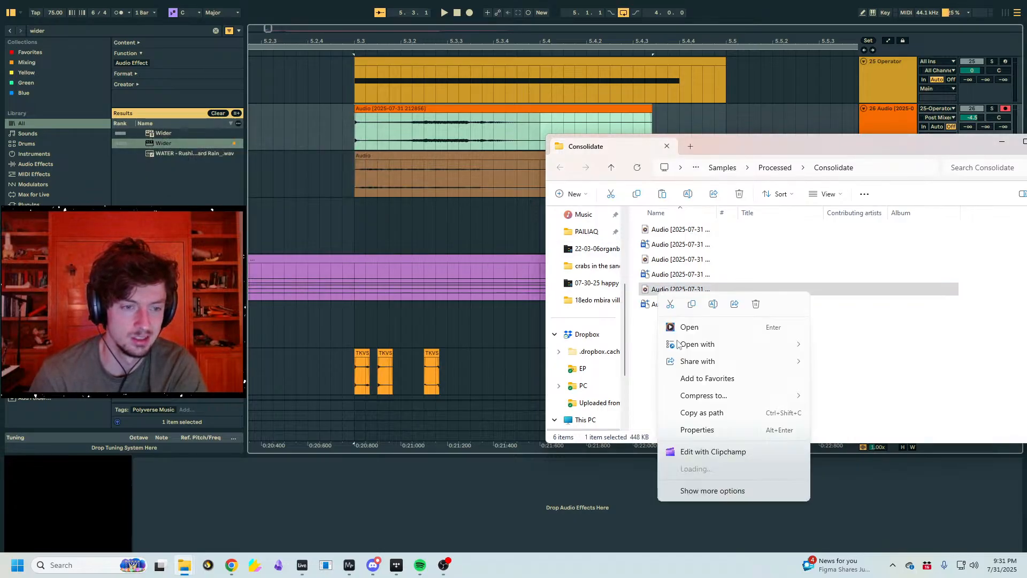
left_click(642, 340)
Rename the recorded audio clip on track 26 to "humpback impulse response"
left_click(420, 122)
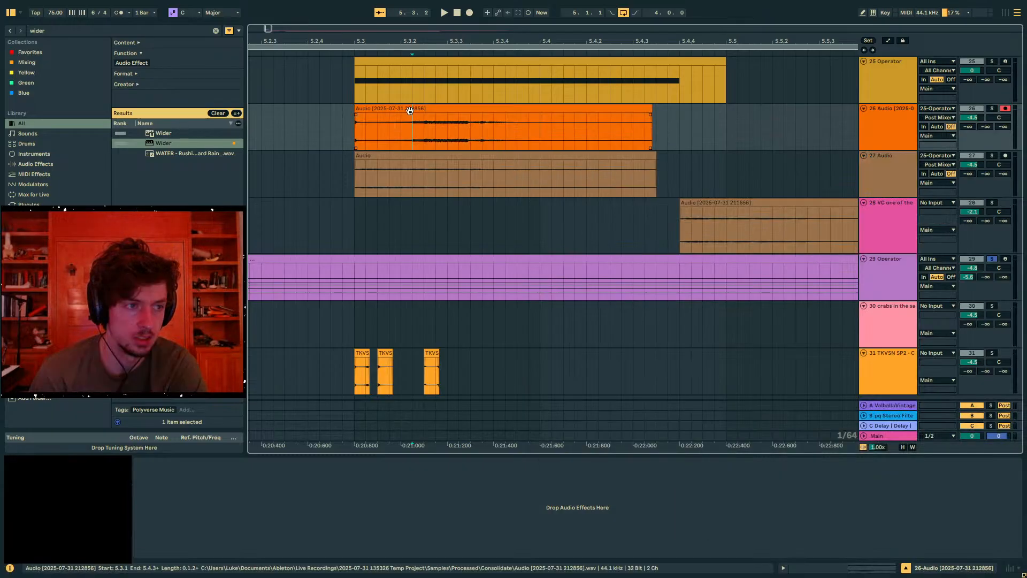
right_click(412, 115)
left_click(440, 184)
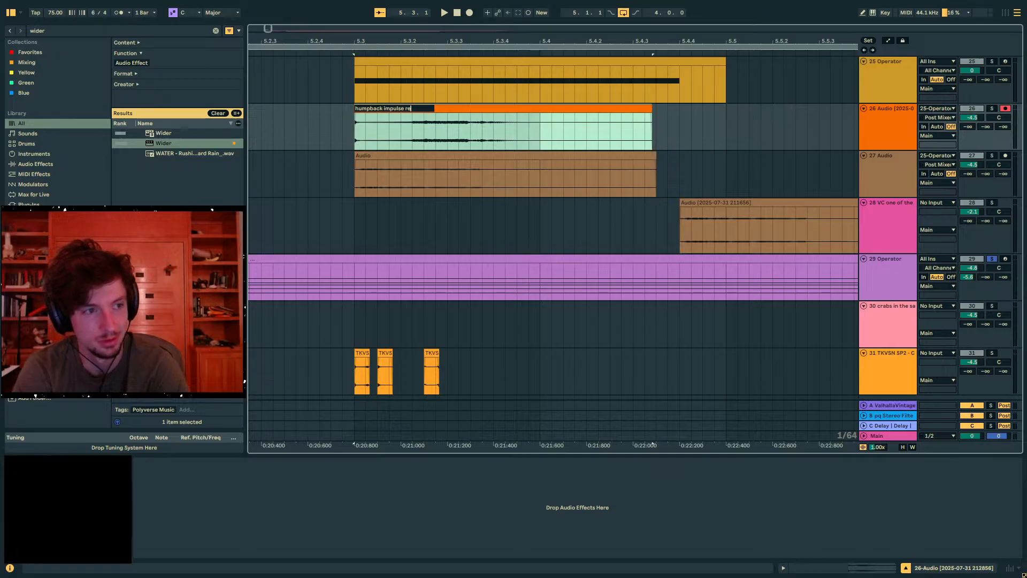
type("se")
key("Return")
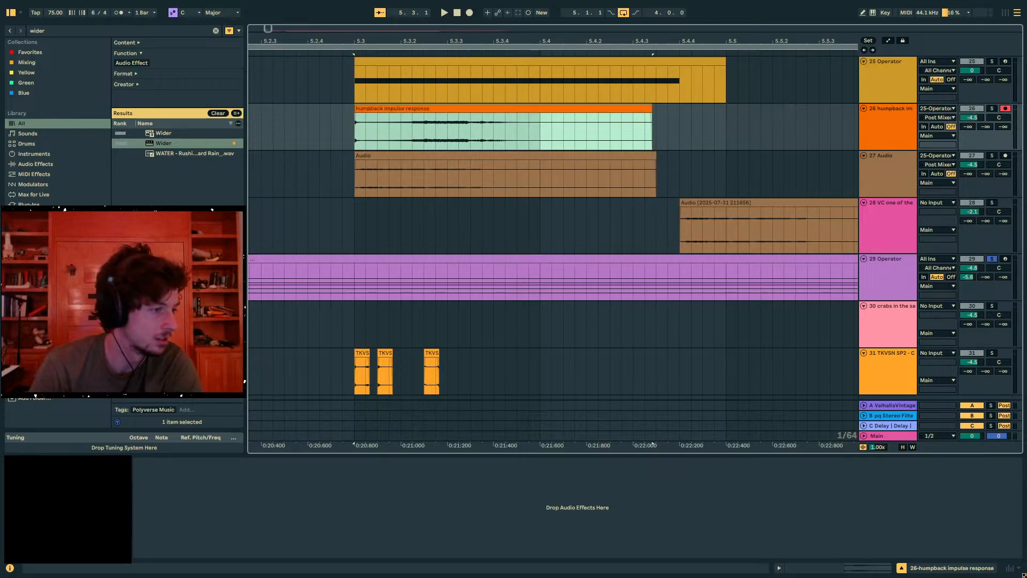
Clear the browser search and save the humpback impulse response clip into the browser library
key("ctrl+f")
key("Down")
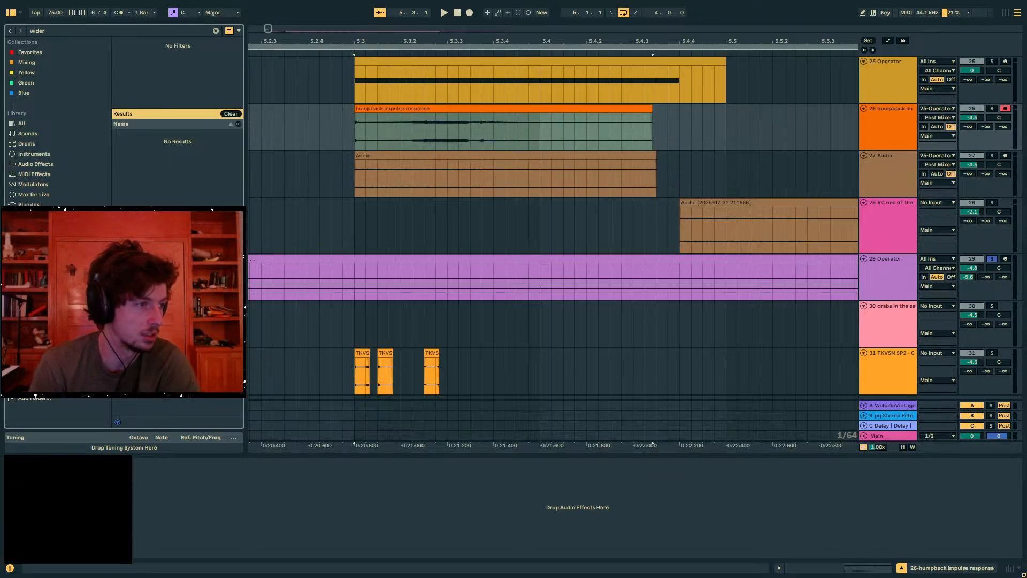
left_click(85, 32)
key("BackSpace")
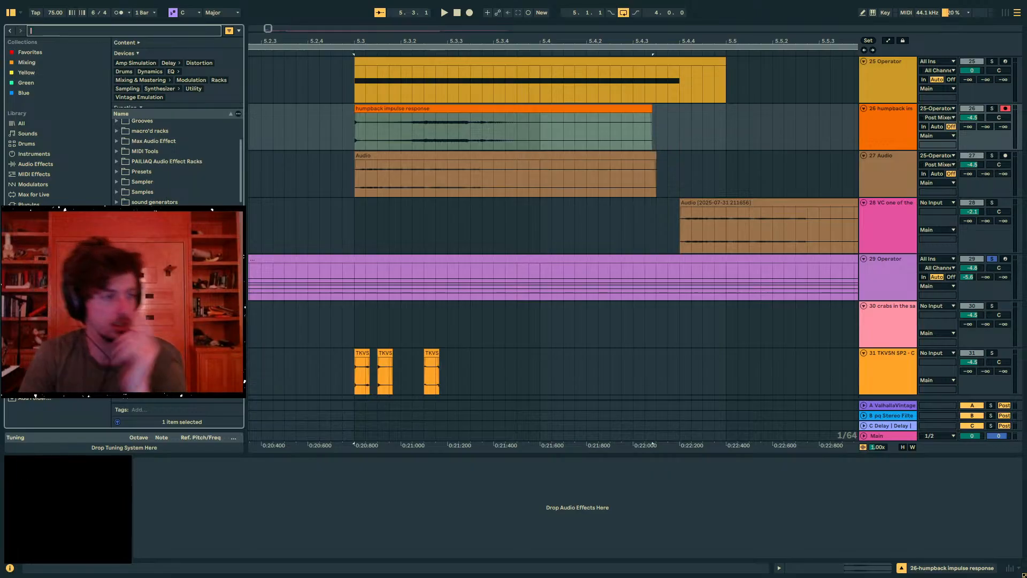
left_click_drag(439, 108, 184, 256)
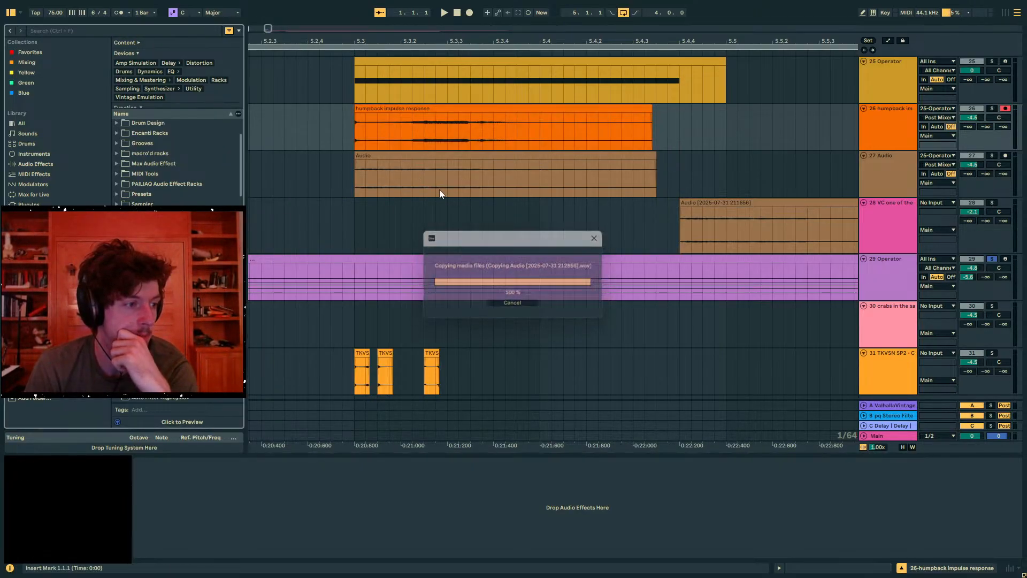
Play the arrangement from 5.3.1, reselect the Operator clip and replay it from bar 5
left_click(313, 179)
left_click_drag(355, 41, 355, 5)
key("space")
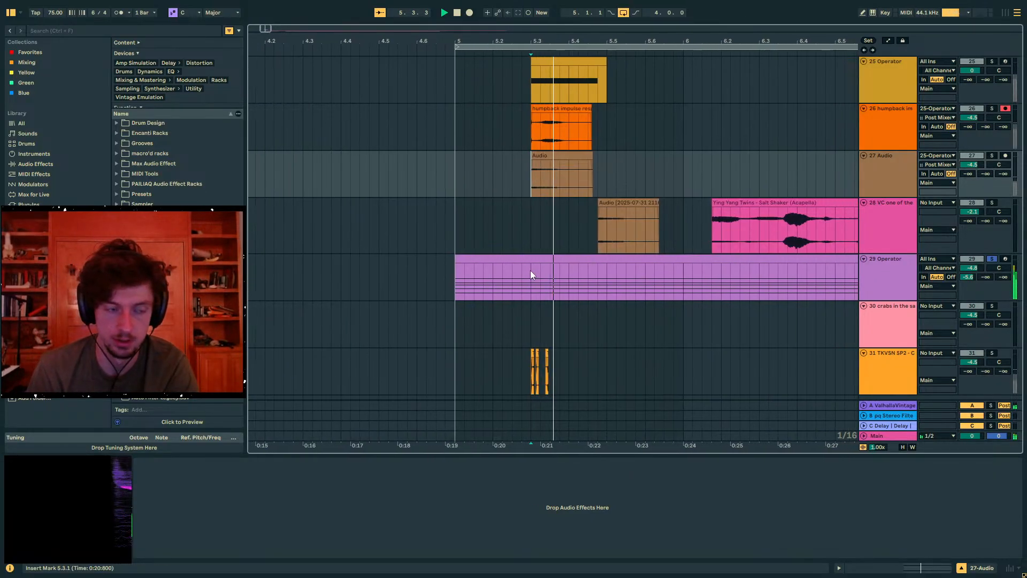
left_click(532, 269)
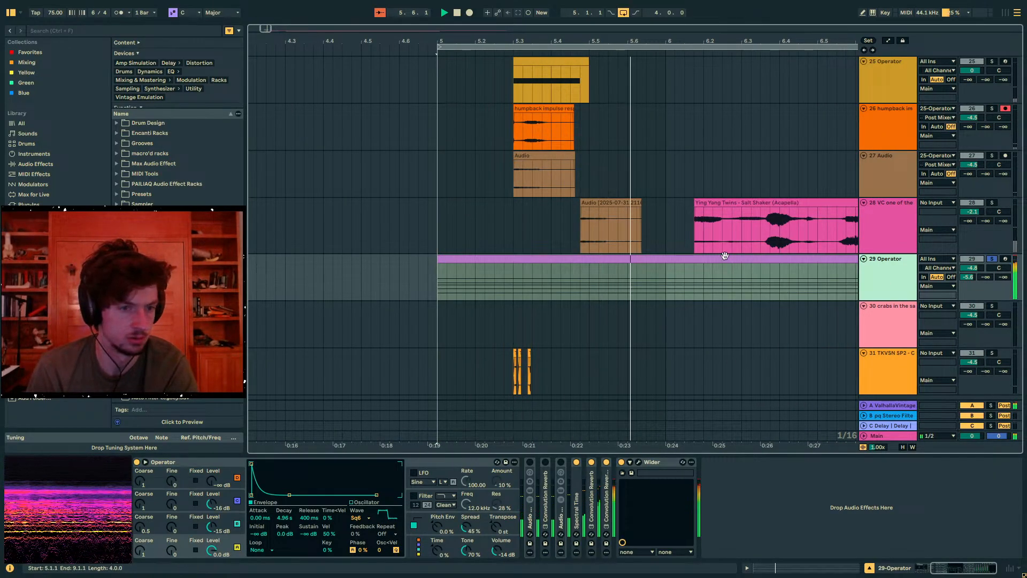
left_click(515, 263)
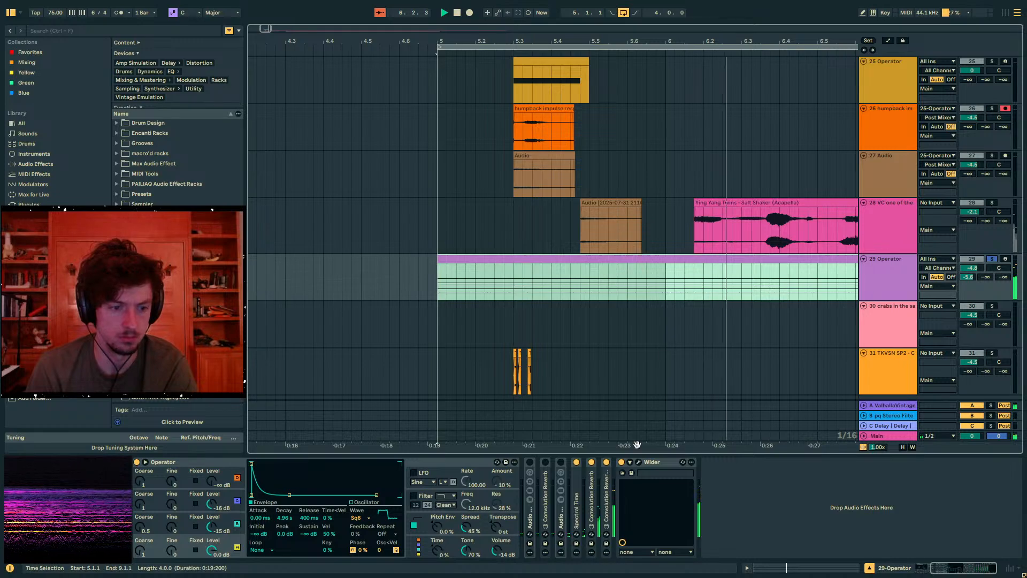
key("space")
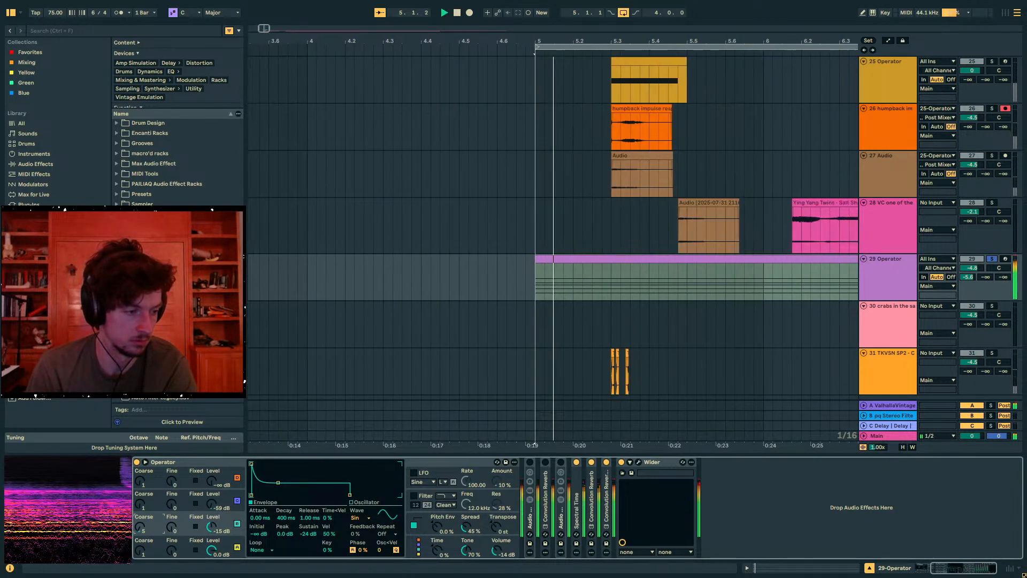
Set Operator's oscillator C level to -59 dB, B coarse to 7, A coarse to 4, and the track volume to -6.8 dB
left_click(143, 525)
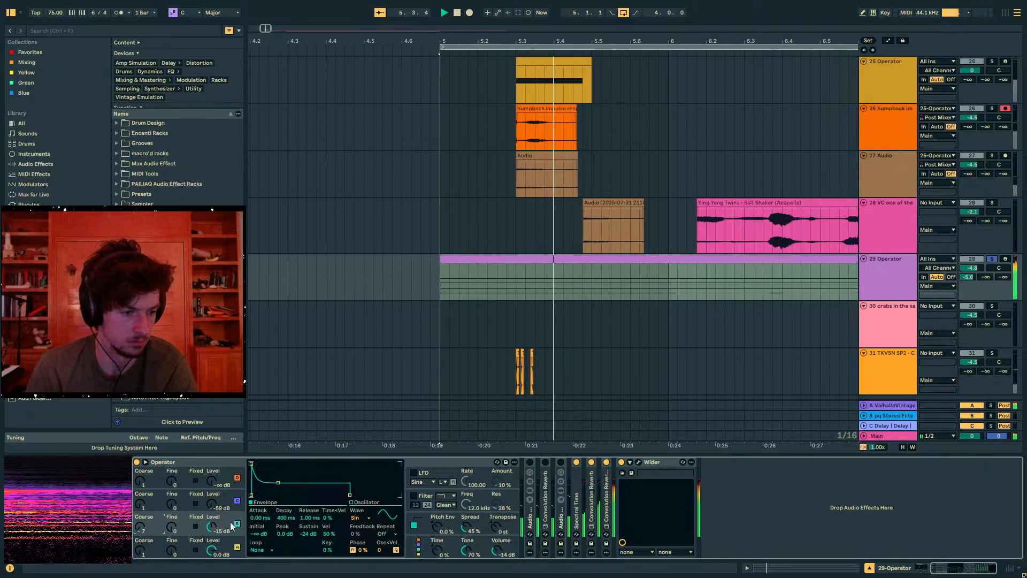
left_click(145, 552)
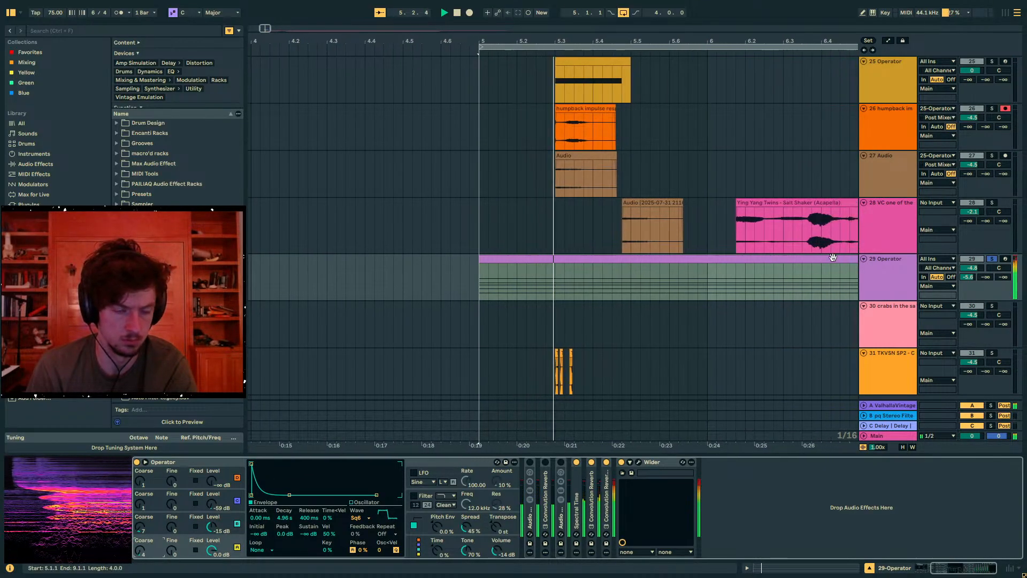
left_click_drag(972, 268, 972, 273)
left_click(580, 260)
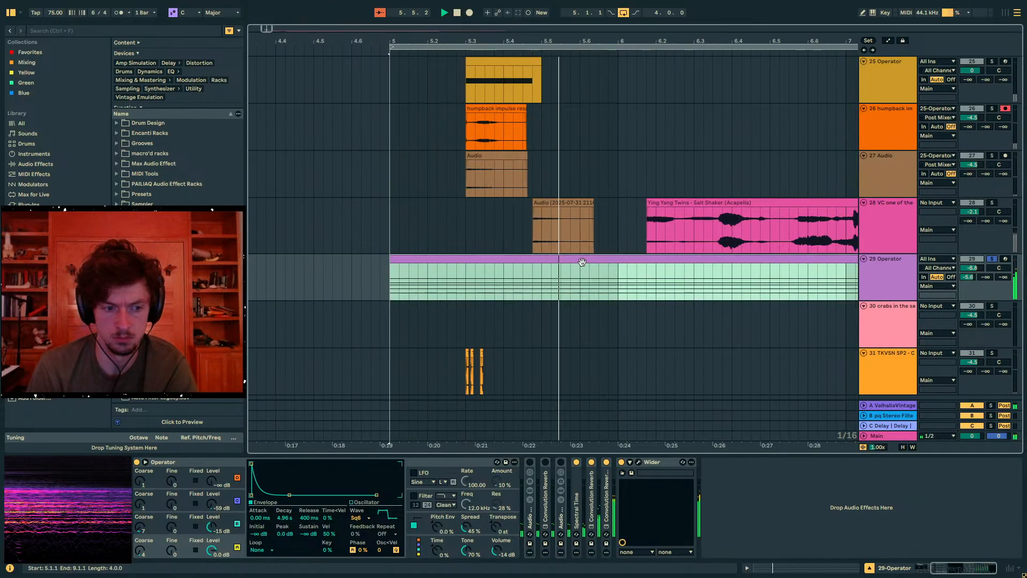
Set Spectral Time's delay time to 32.5 ms and its dry/wet to 0%, and restart playback
double_click(576, 496)
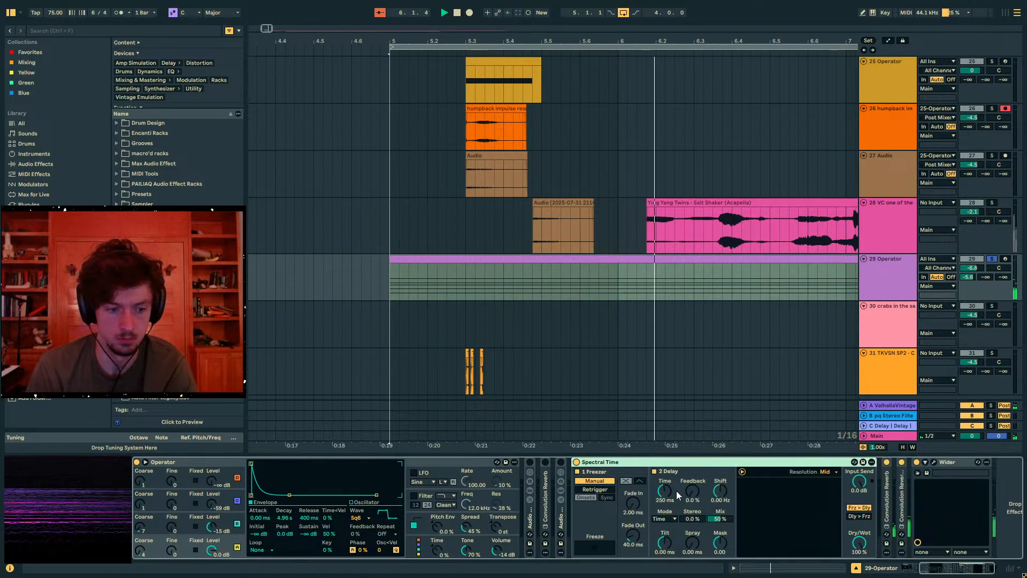
left_click_drag(860, 543, 859, 576)
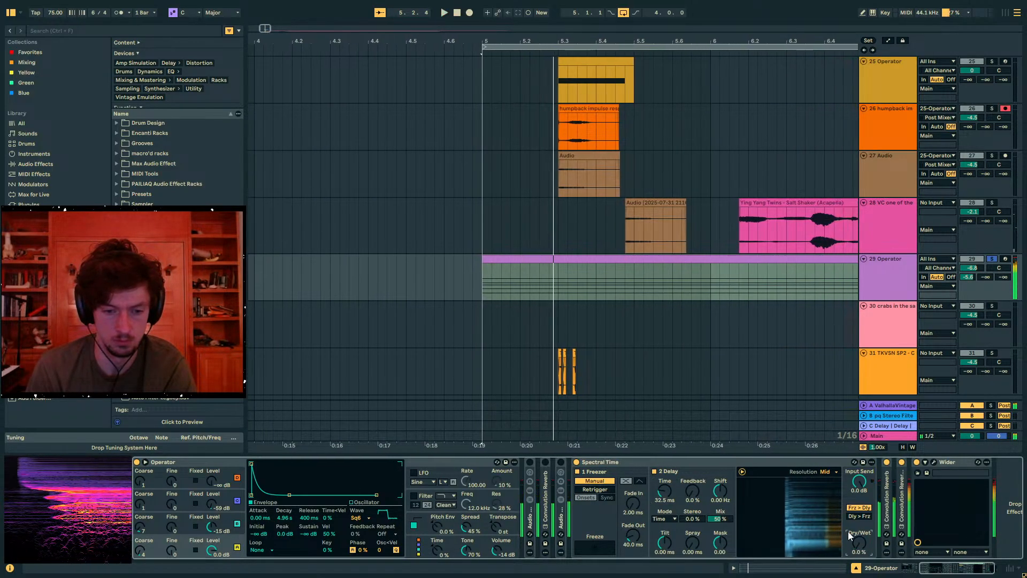
key("space")
key("space")
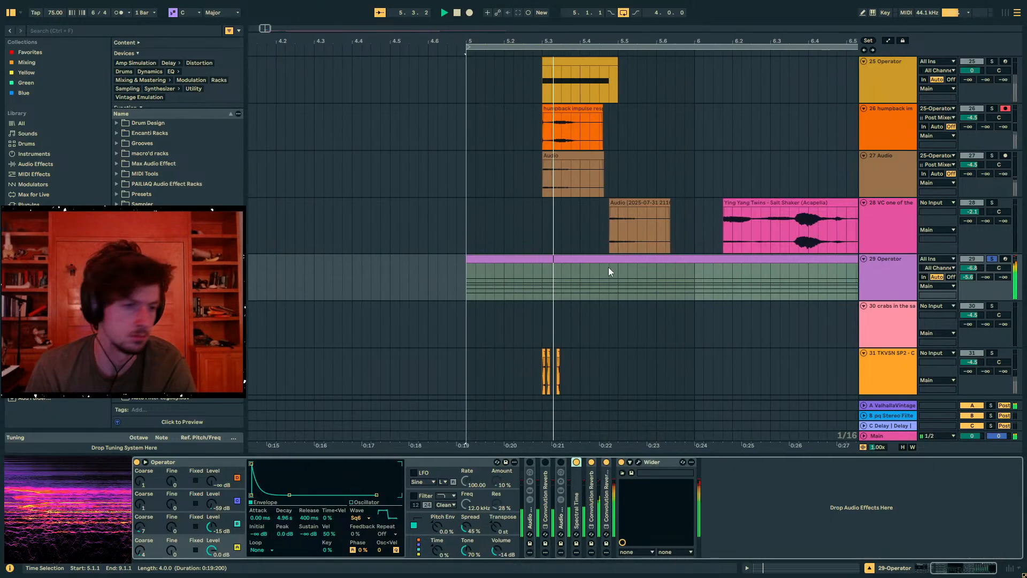
Open the Operator clip's notes, select the whole chord and halve its length five times
double_click(618, 269)
left_click_drag(579, 33, 404, 6)
key("space")
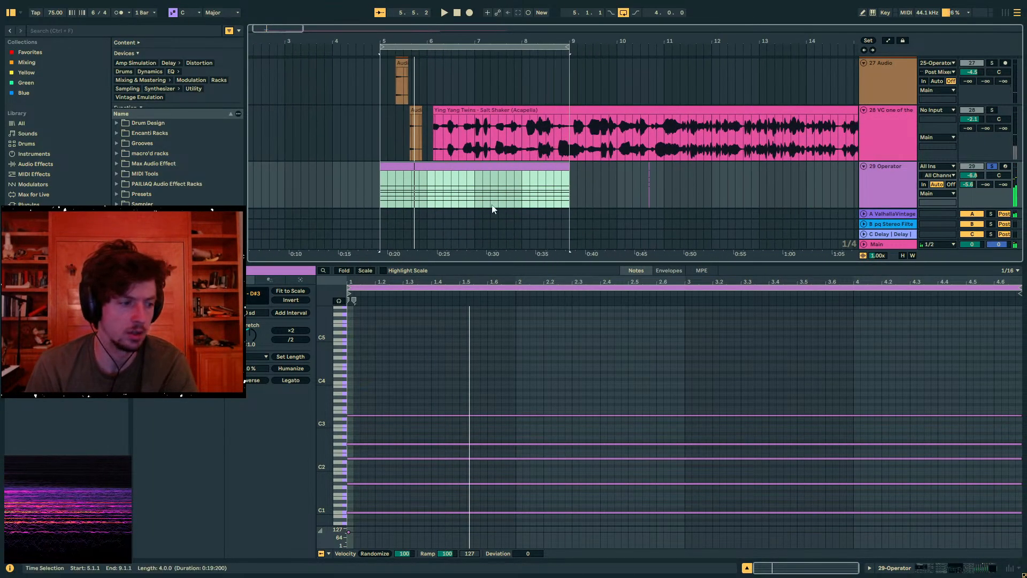
left_click(459, 162)
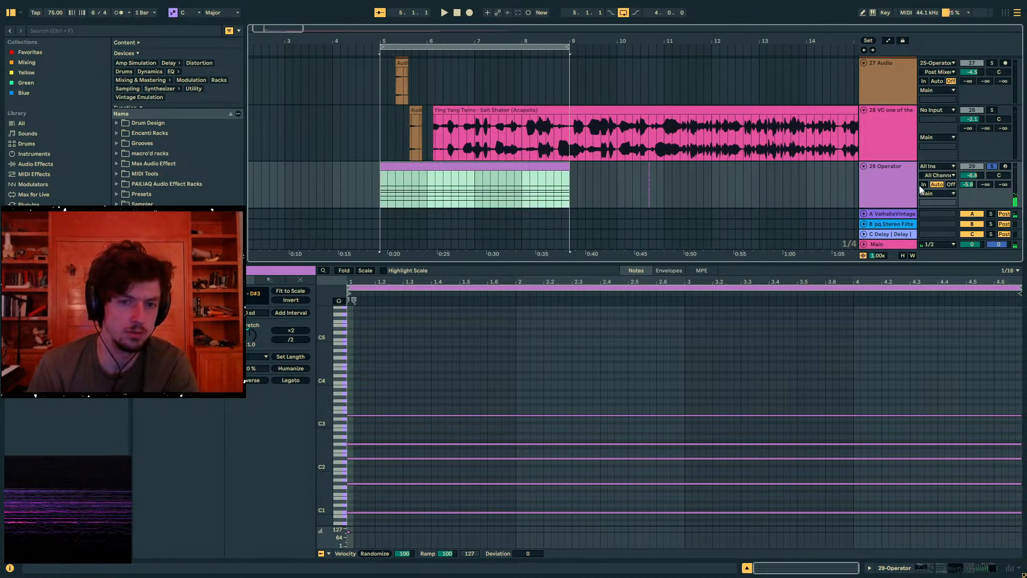
left_click(736, 420)
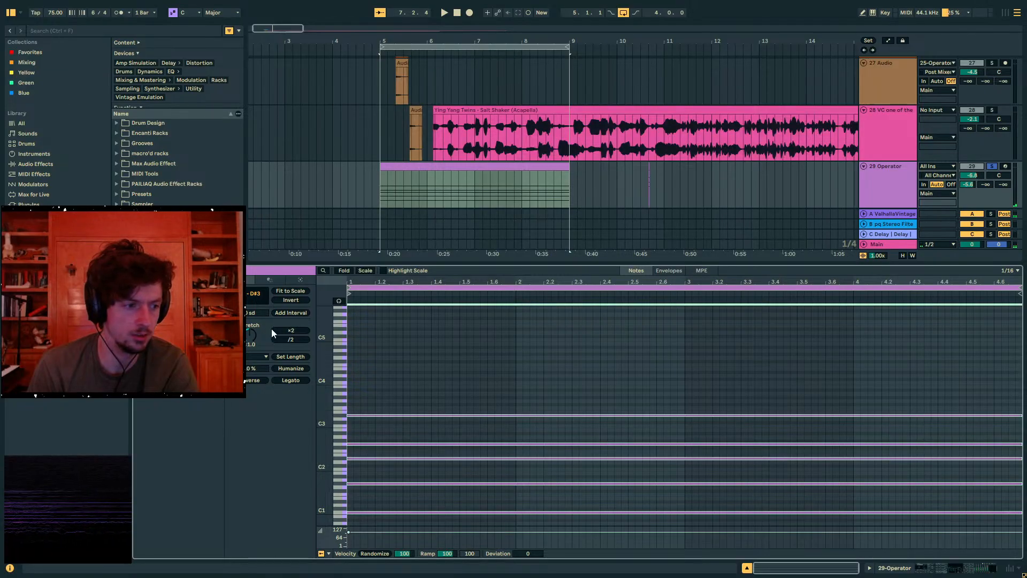
left_click(292, 340)
left_click(292, 339)
left_click(292, 340)
left_click(292, 340)
left_click(291, 339)
Place a copy of the short chord at 1.2 in the clip, enlarge the note editor and play the result
key("ctrl+v")
left_click_drag(324, 419, 345, 426)
scroll(429, 422, "down", 4)
scroll(429, 422, "up", 1)
left_click_drag(362, 262, 363, 166)
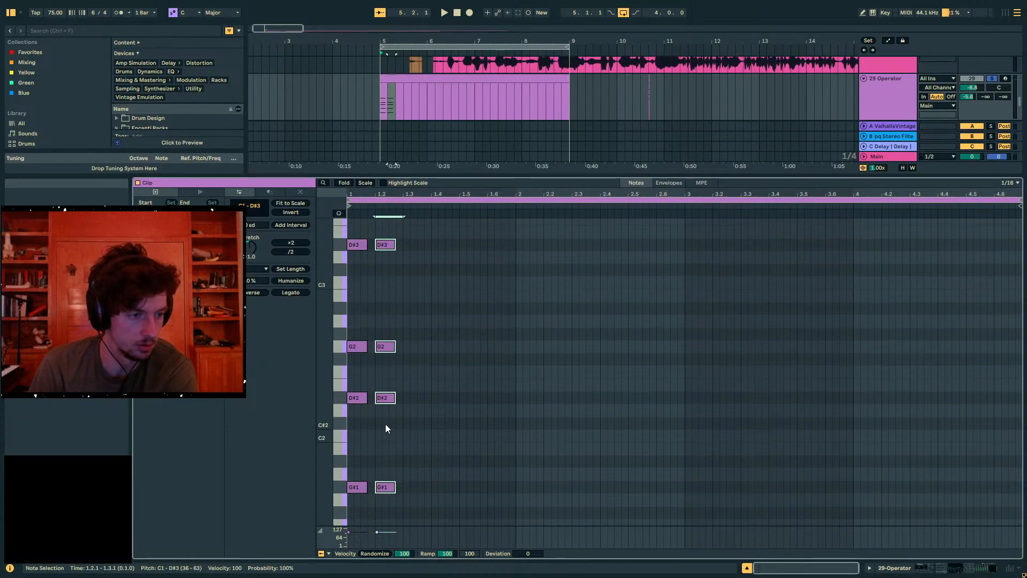
key("space")
key("space")
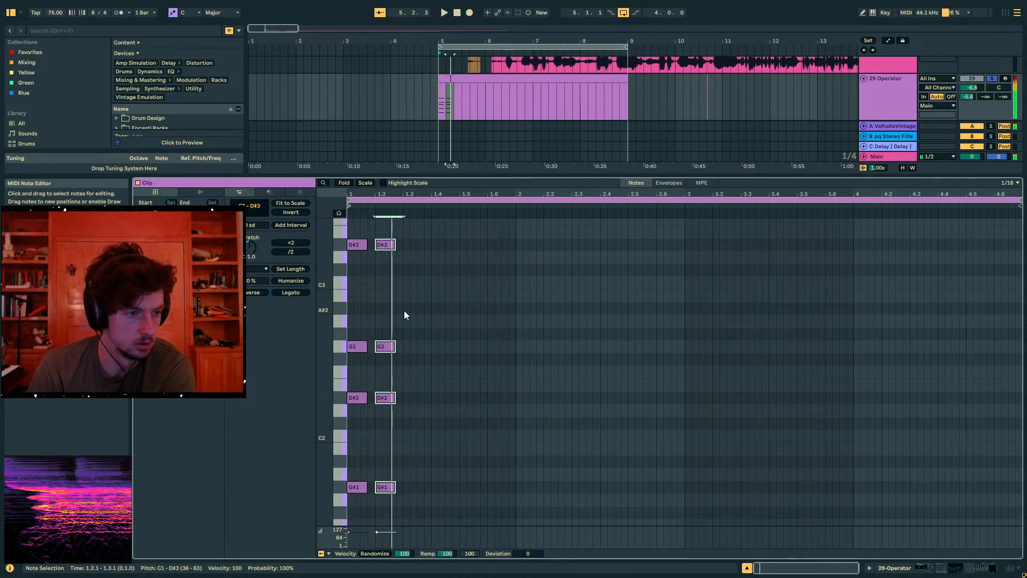
Select the notes of both chords and double their length and spacing
left_click(390, 228)
key("ctrl+a")
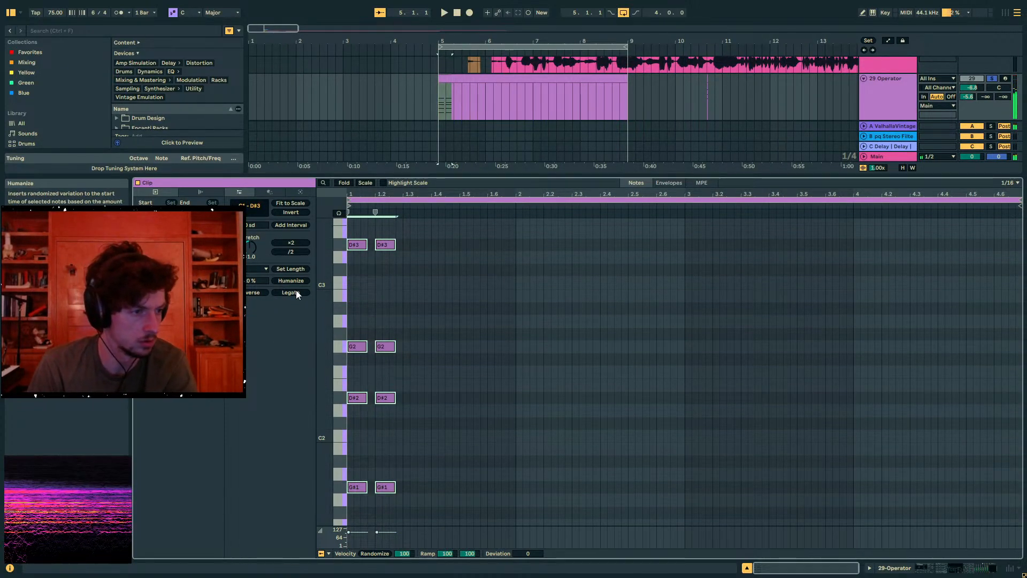
left_click(291, 243)
scroll(460, 358, "up", 1)
In the second chord, raise G2 to G#2 and lower D#3 to C#3, and play the two chords
left_click(421, 320)
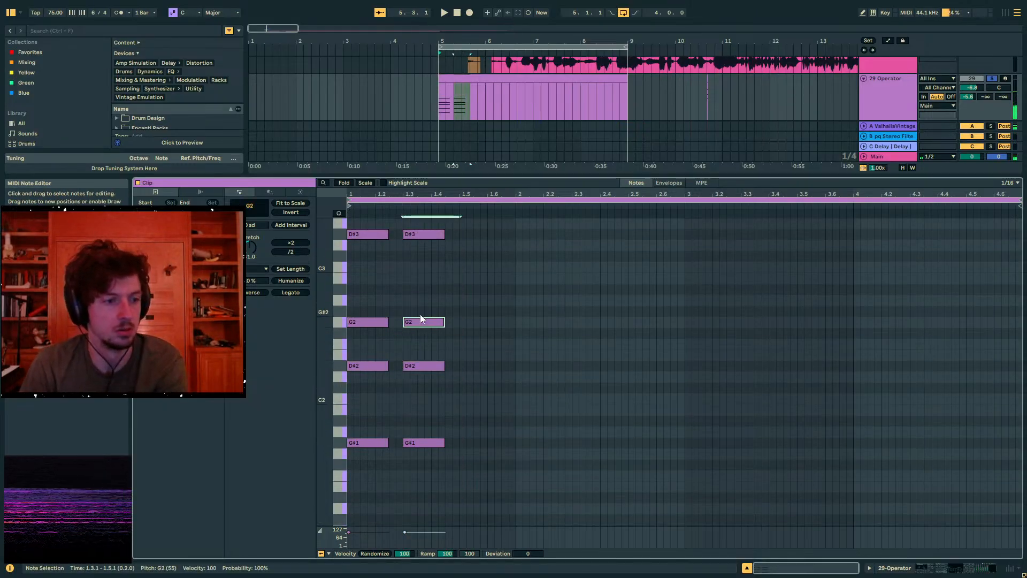
scroll(448, 377, "down", 1)
left_click(426, 400)
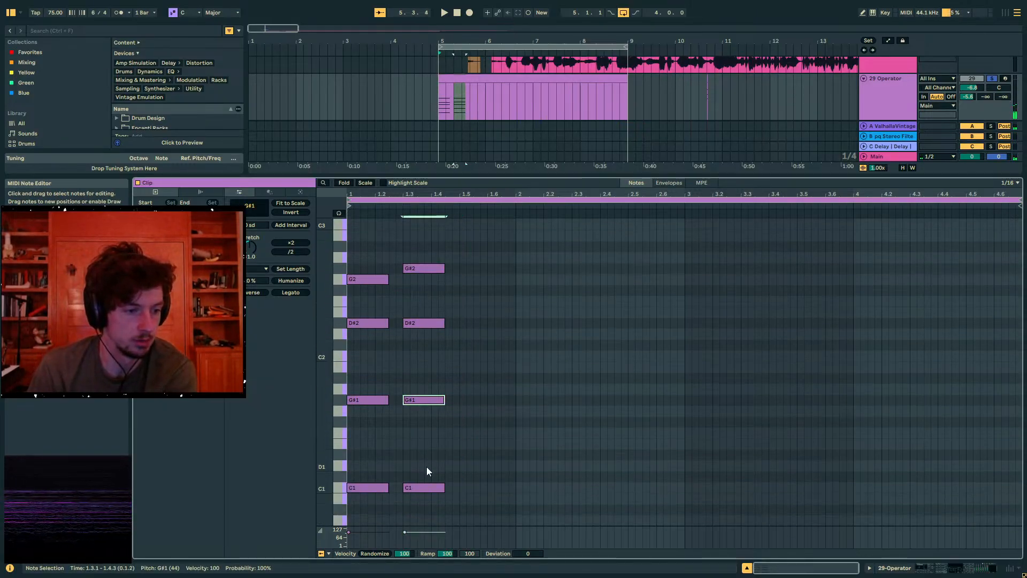
scroll(435, 449, "down", 1)
left_click_drag(428, 468, 430, 499)
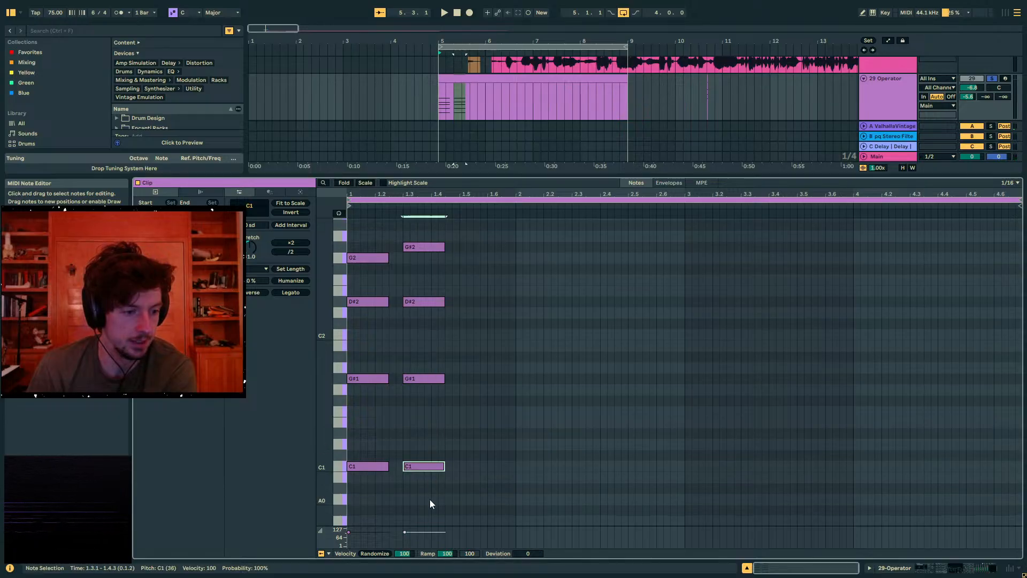
scroll(442, 468, "up", 6)
left_click_drag(426, 320, 426, 343)
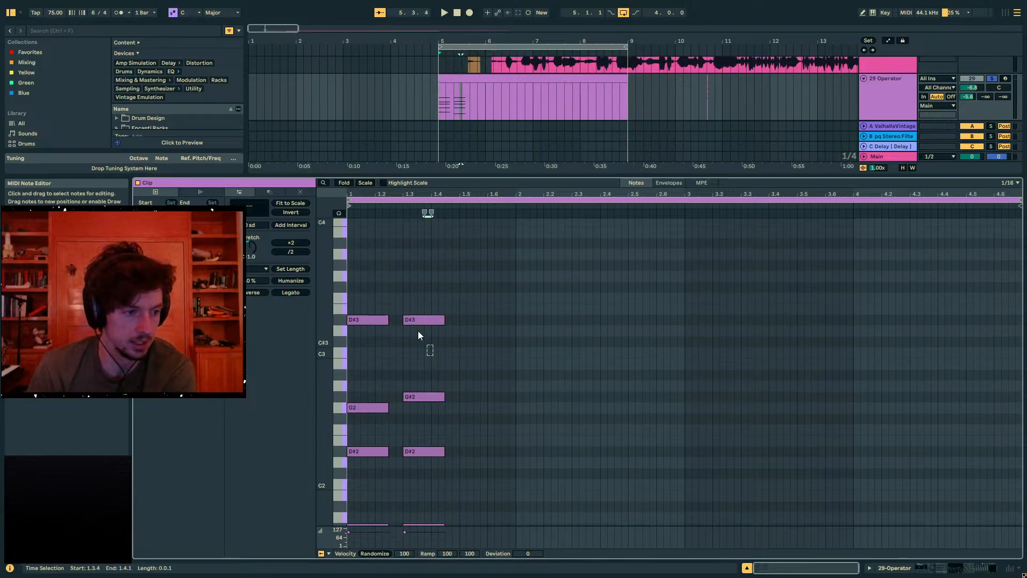
key("space")
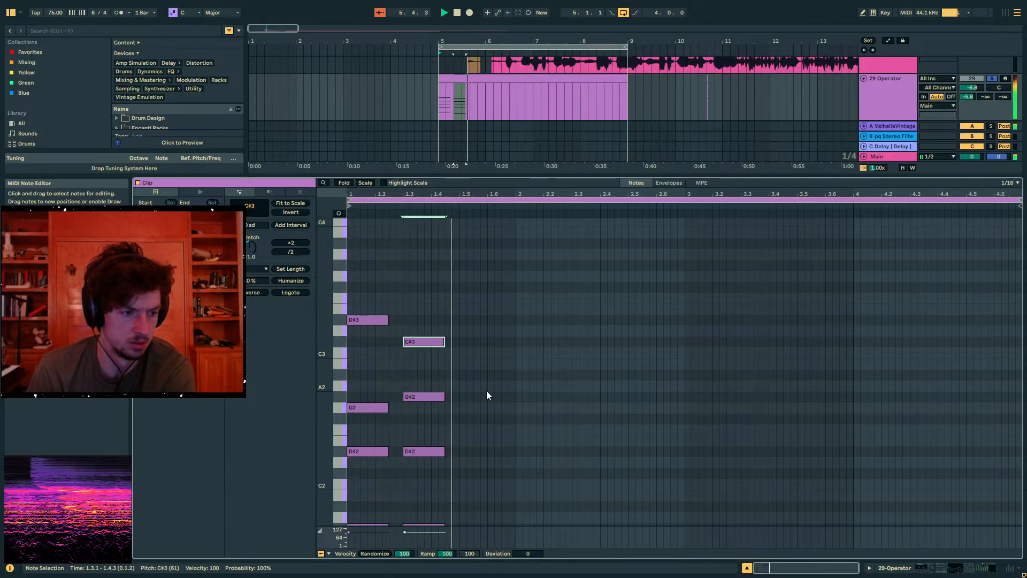
Lower all the notes of the second chord by one octave
scroll(486, 391, "down", 2)
left_click_drag(460, 438, 426, 258)
key("shift+Down")
key("Delete")
scroll(473, 354, "down", 3)
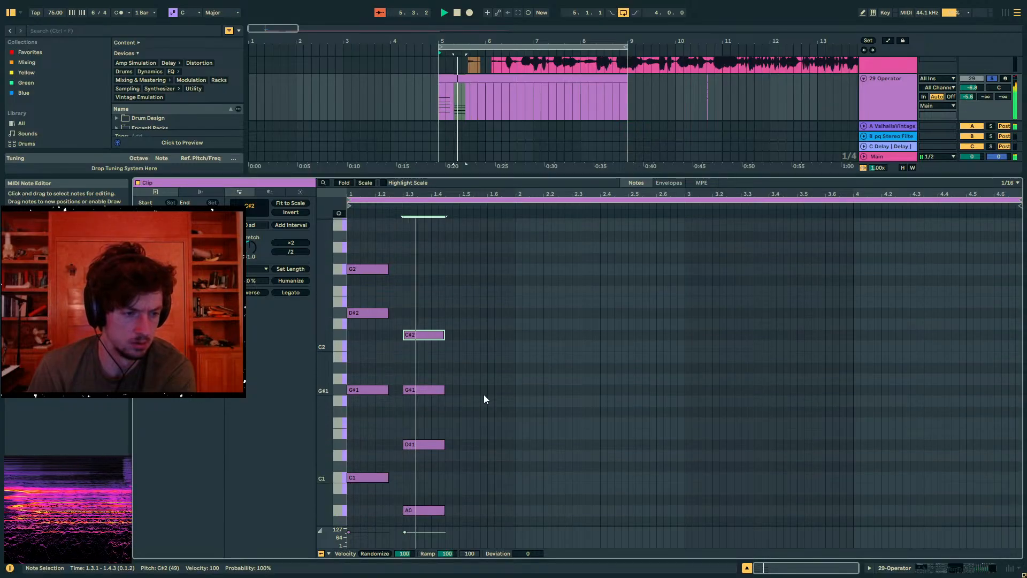
Unfold and bypass Convolution Reverb and Convolution Reverb Pro on 29 Operator while the chords play
left_click(913, 574)
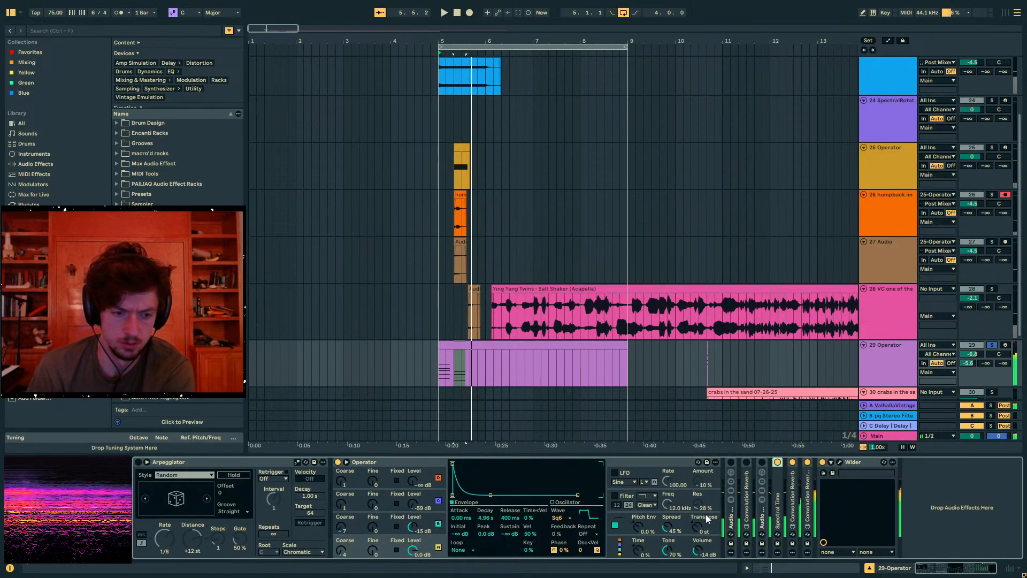
double_click(796, 478)
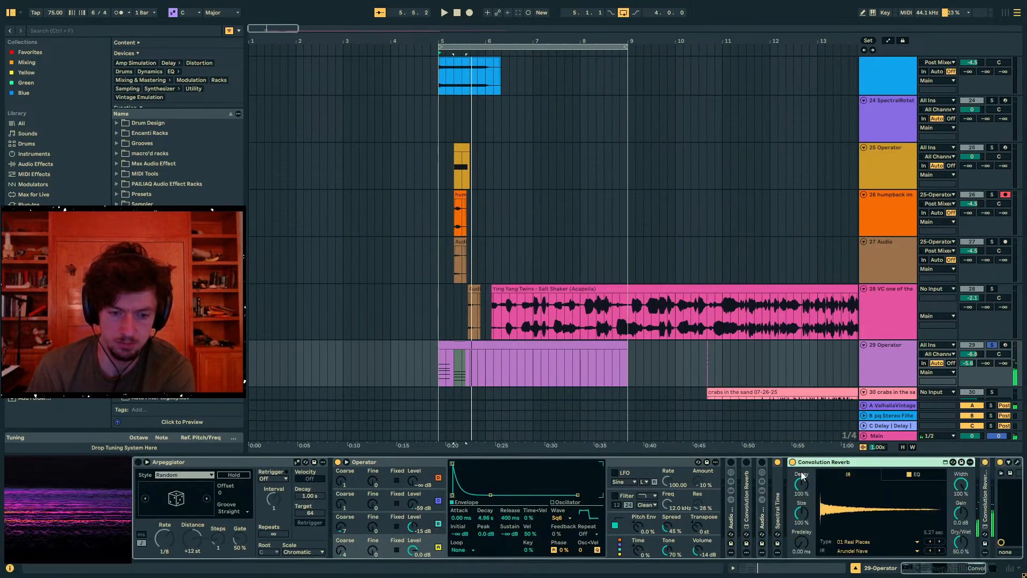
key("space")
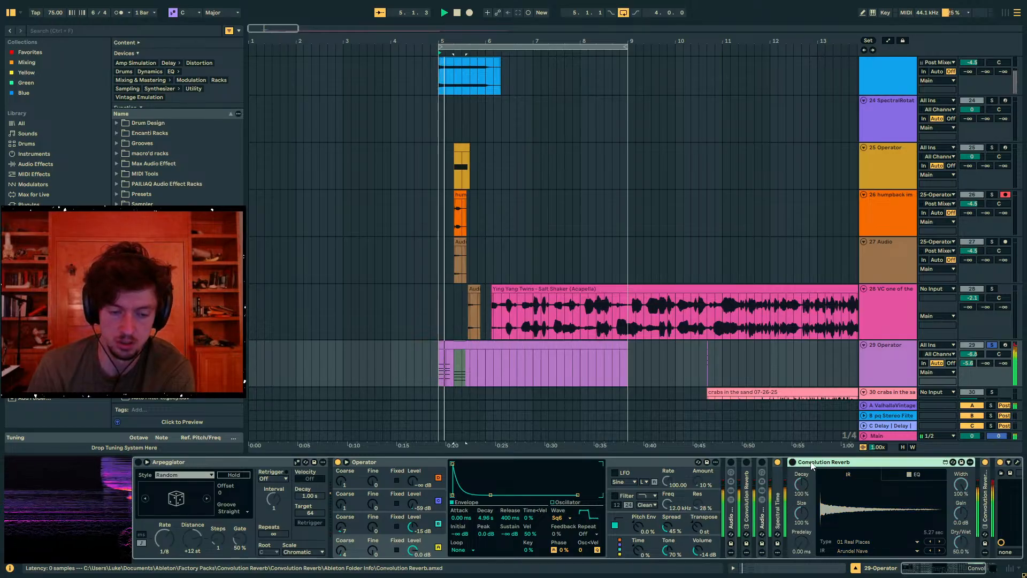
double_click(812, 463)
double_click(808, 463)
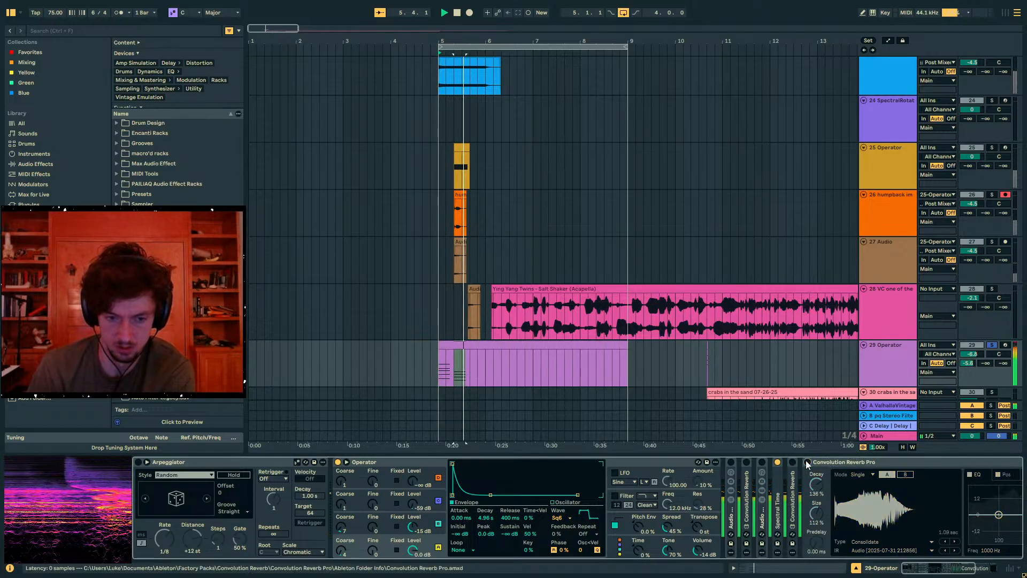
Lower the 29 Operator track volume to -20.9 dB, setting oscillator A's Coarse to 1 and oscillator B's level to -inf dB
left_click_drag(973, 353, 972, 370)
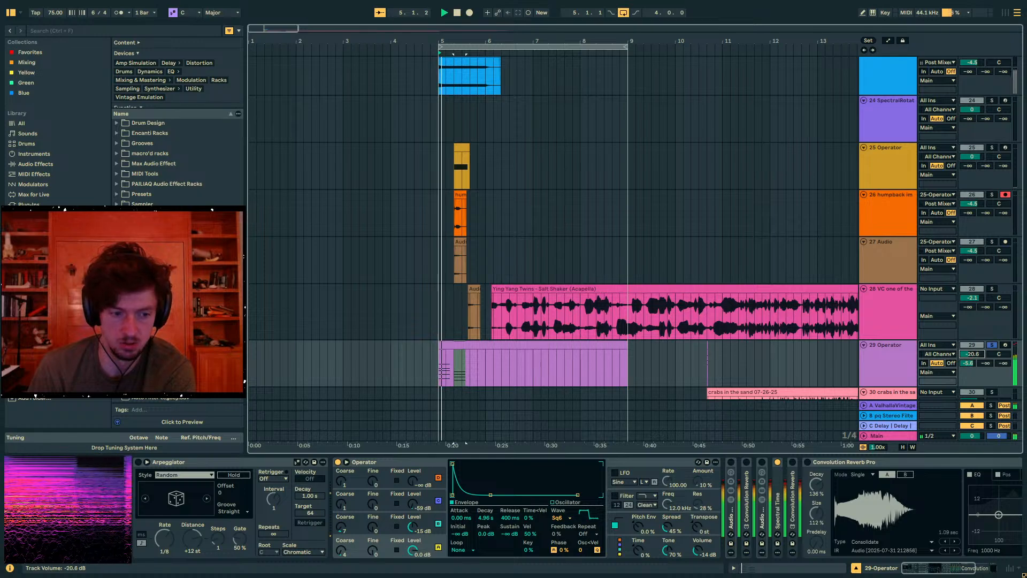
left_click_drag(341, 552, 340, 562)
left_click_drag(412, 527, 412, 537)
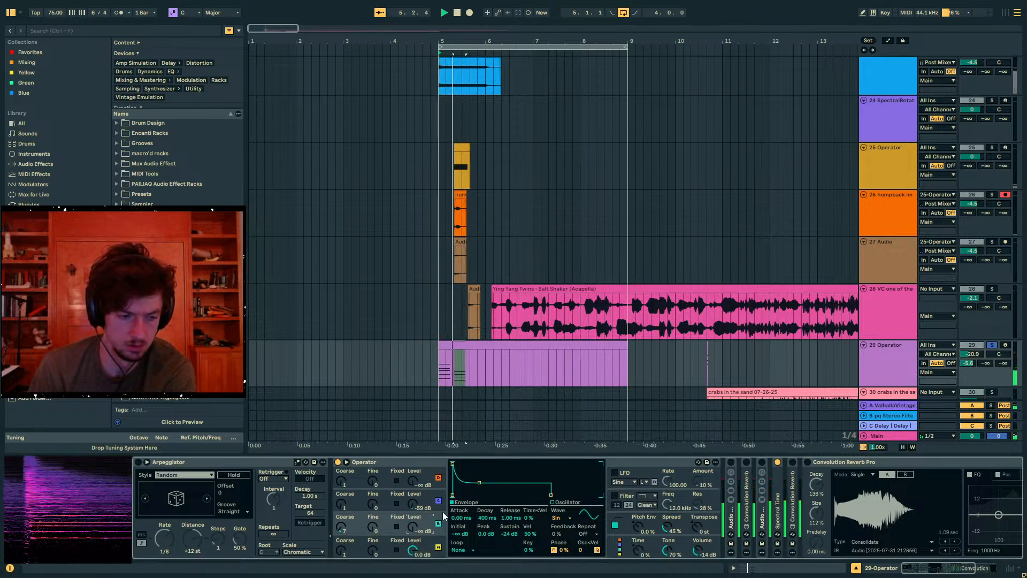
Reopen the clip's notes and raise A0, D#1 and G#1 of the second chord by one octave
left_click(749, 566)
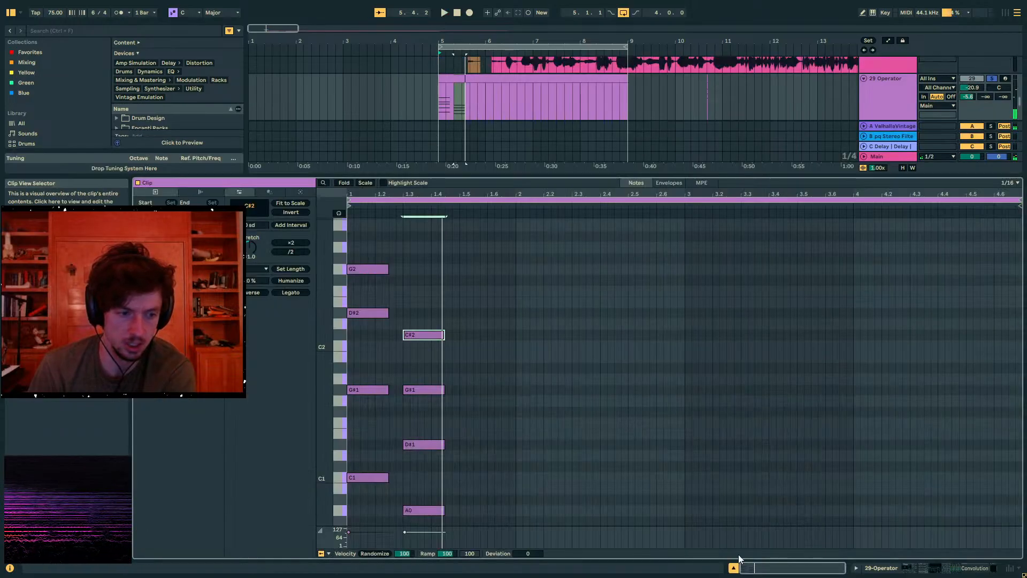
scroll(487, 451, "down", 3)
left_click_drag(486, 464, 405, 273)
key("shift+Up")
scroll(411, 487, "up", 1)
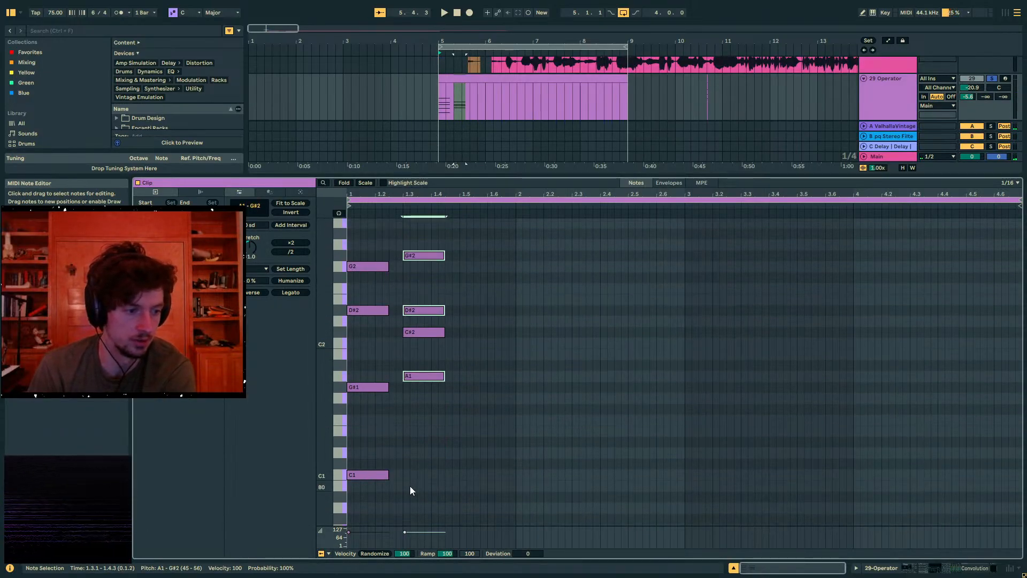
Raise the first chord's C1 note by two octaves to C3 and play the progression
left_click_drag(411, 486, 378, 471)
key("shift+Up")
key("shift+Up")
key("space")
scroll(500, 445, "up", 2)
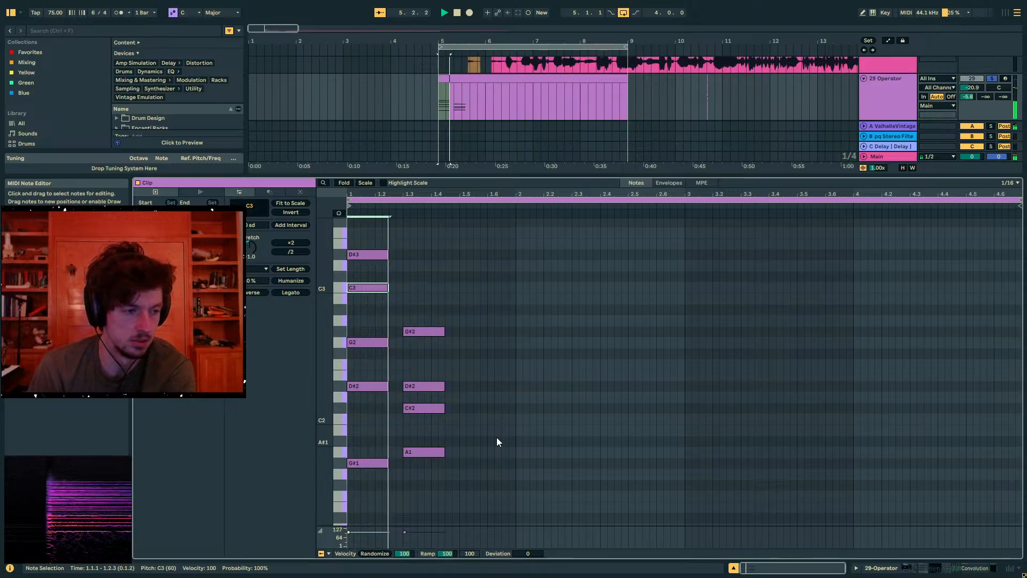
scroll(480, 415, "up", 2)
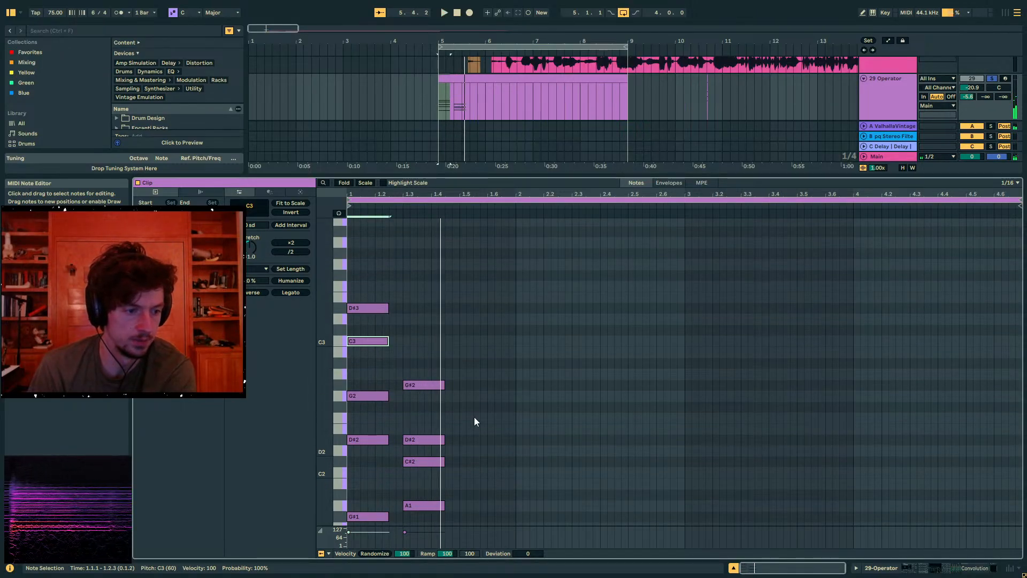
key("space")
Delete the second chord, place a copy of the first chord at 1.3 and play the clip
left_click_drag(477, 514, 423, 378)
key("Delete")
scroll(447, 415, "down", 2)
scroll(414, 265, "up", 1)
key("ctrl+a")
key("ctrl+d")
left_click_drag(422, 266, 438, 267)
left_click(427, 272)
key("space")
In the second chord, raise D#3 to G3 and lower G2 to F#2
scroll(423, 295, "up", 2)
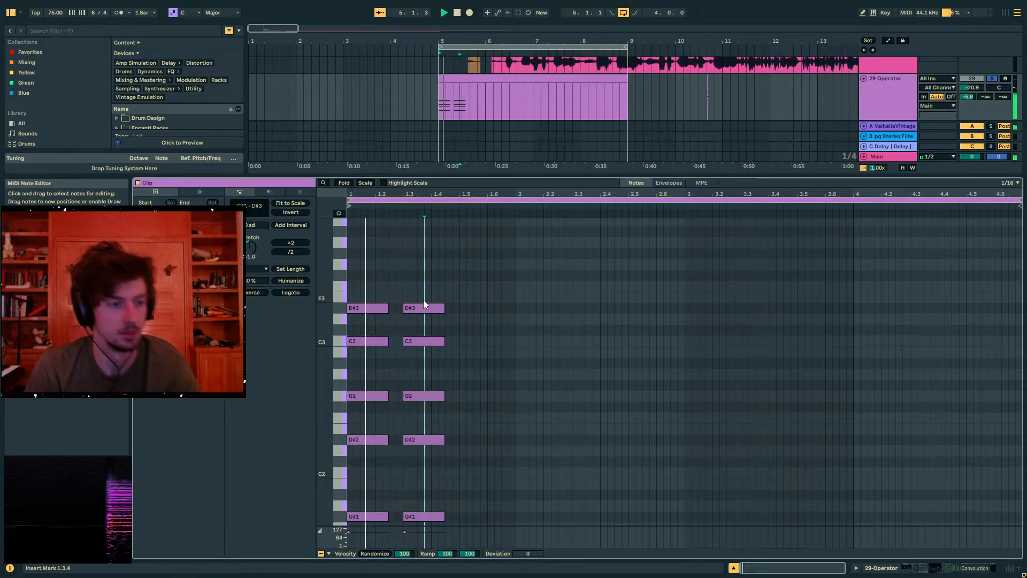
left_click_drag(424, 306, 423, 285)
scroll(464, 385, "up", 1)
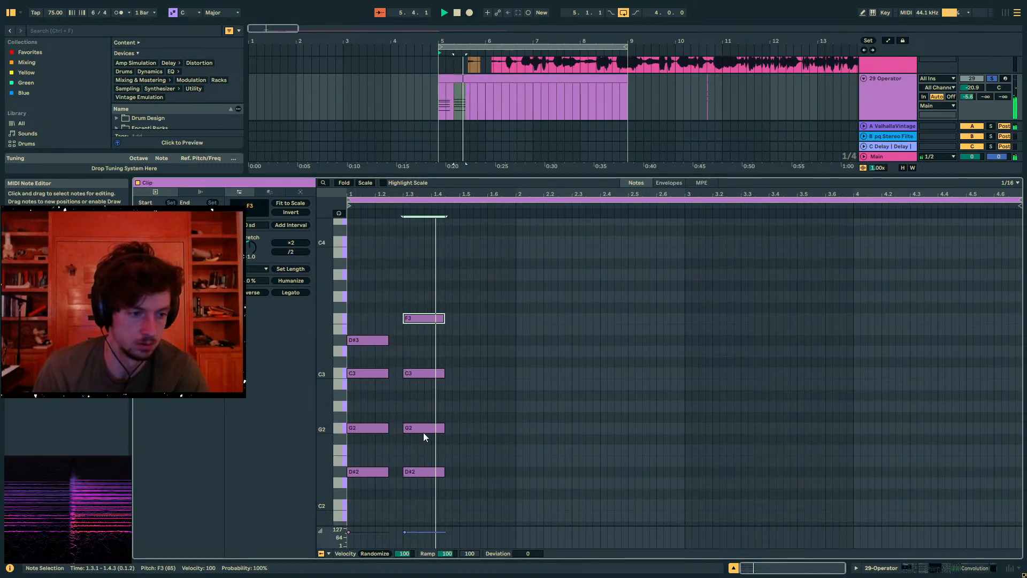
left_click_drag(418, 320, 422, 296)
scroll(422, 380, "down", 2)
mouse_move(422, 380)
left_mouse_down()
mouse_move(437, 406)
mouse_move(425, 394)
left_mouse_up()
left_click(497, 377)
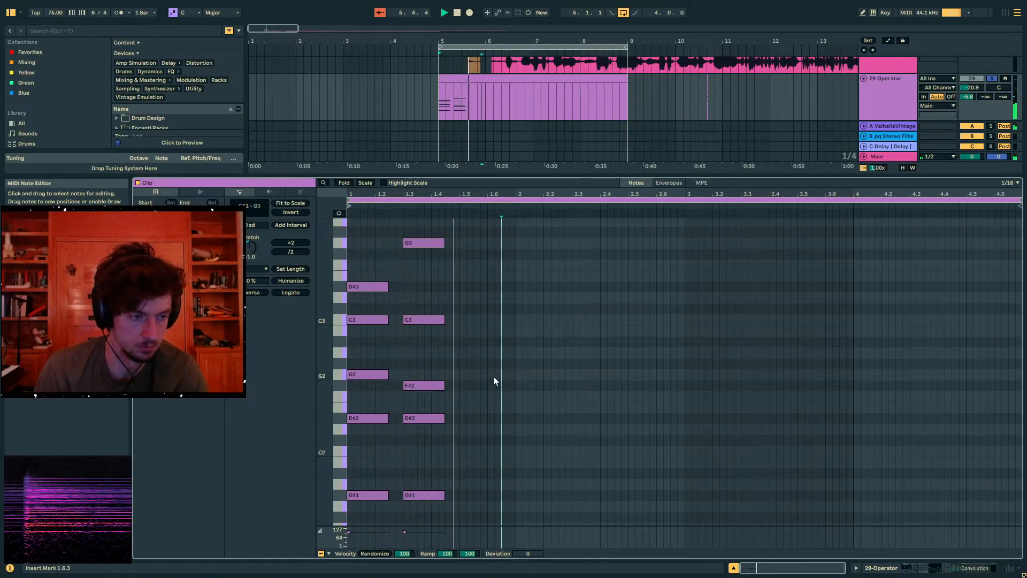
Switch Convolution Reverb Pro back on, return to the clip's notes and play the two chords
left_click(959, 573)
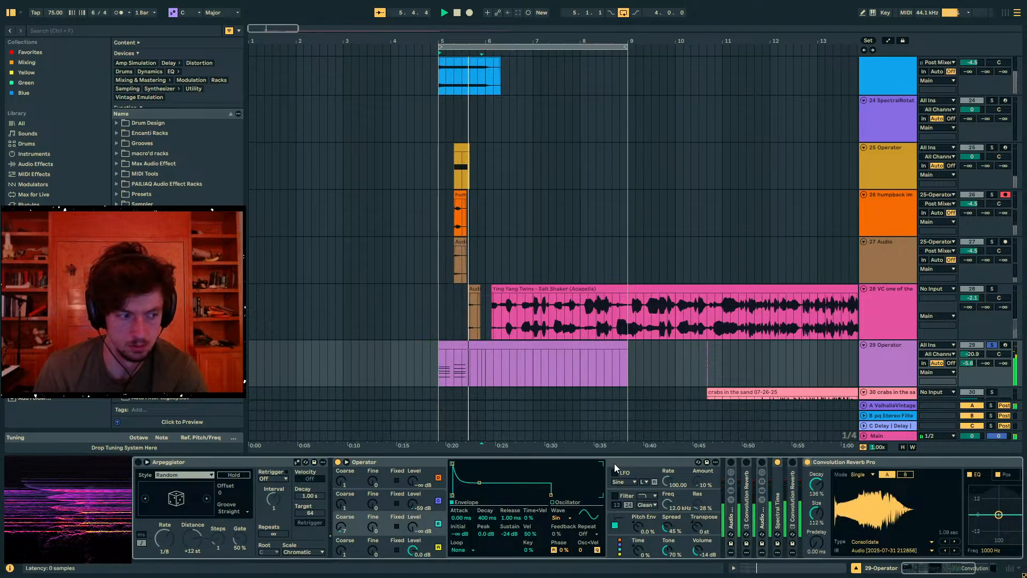
left_click(762, 567)
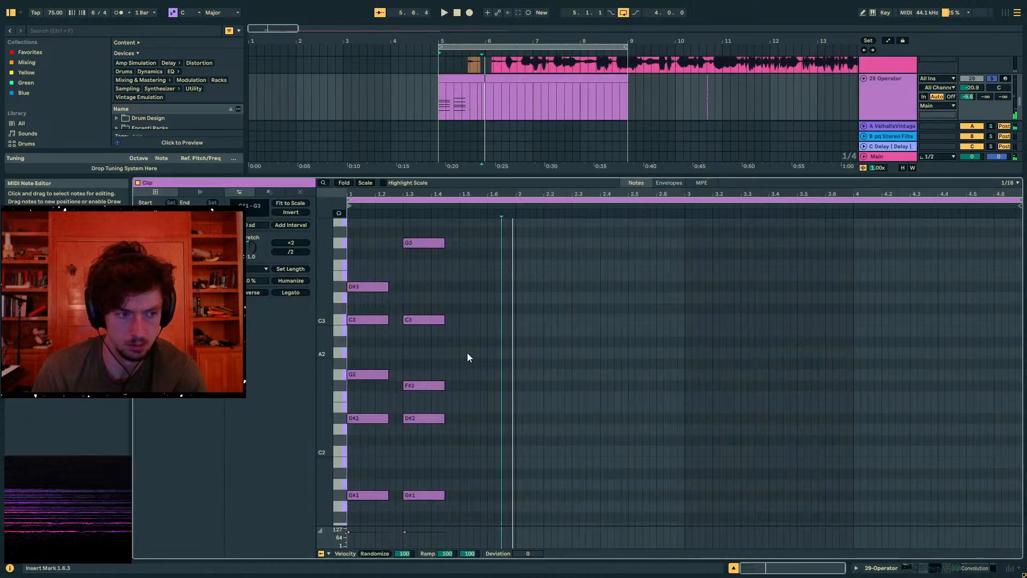
scroll(467, 357, "up", 1)
left_click_drag(331, 343, 330, 333)
key("space")
Raise the low G#1 note of both chords by three octaves and play the result
left_click_drag(436, 455, 345, 406)
key("shift+Up")
key("shift+Up")
key("shift+Up")
key("space")
key("space")
Lower the second chord's highest note by a semitone to G4 and play the progression
left_click_drag(524, 238, 435, 224)
key("Down")
key("space")
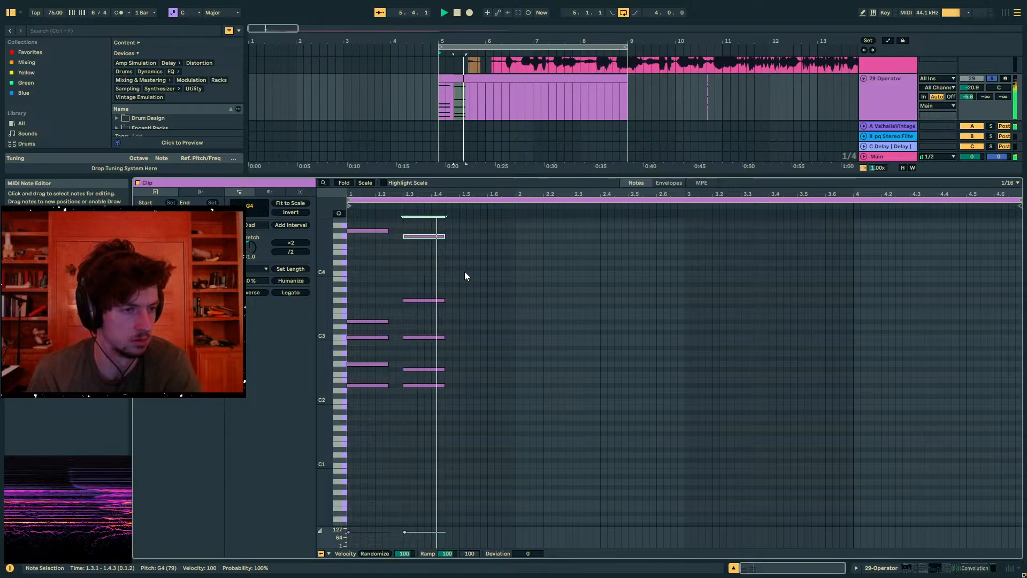
Raise Convolution Reverb Pro's Dry/Wet to 100 % and play the chords through it
left_click(990, 568)
left_click(865, 460)
key("Right")
left_click_drag(919, 543, 919, 541)
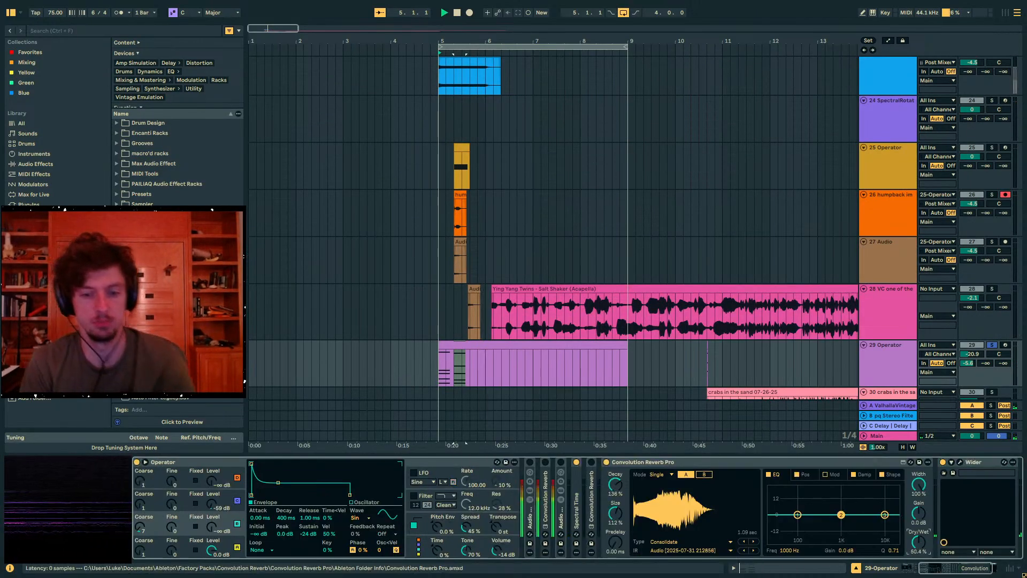
key("space")
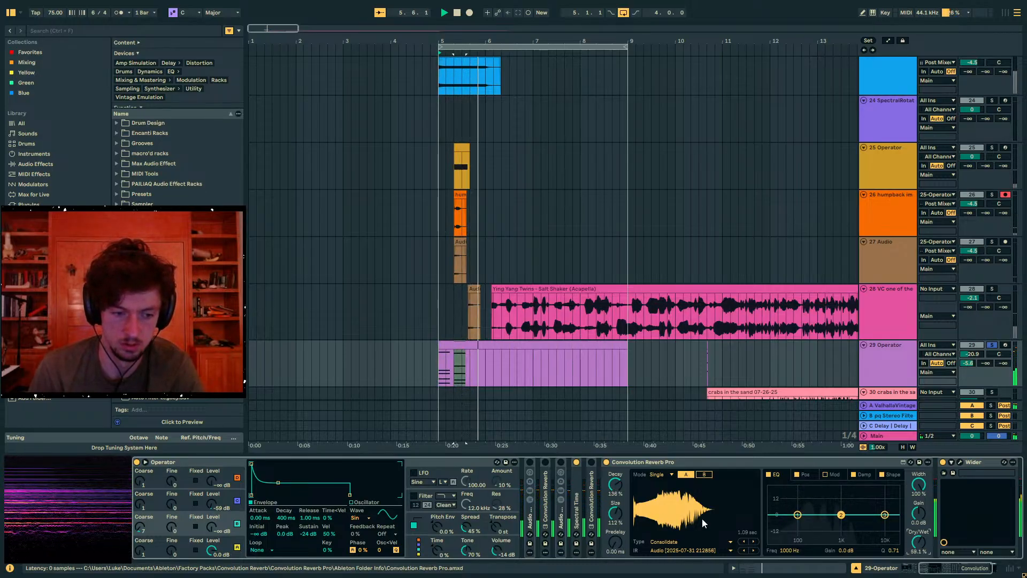
Reduce Convolution Reverb Pro's Decay to 57.7 % and Size to 60.4 % while listening to the chords
left_click_drag(616, 513, 615, 530)
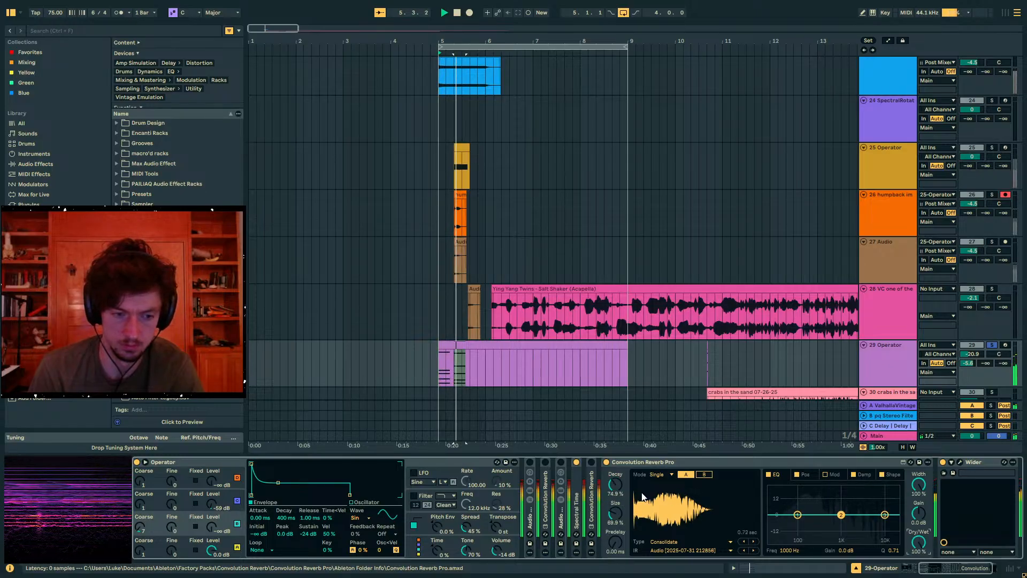
scroll(519, 327, "down", 2)
key("space")
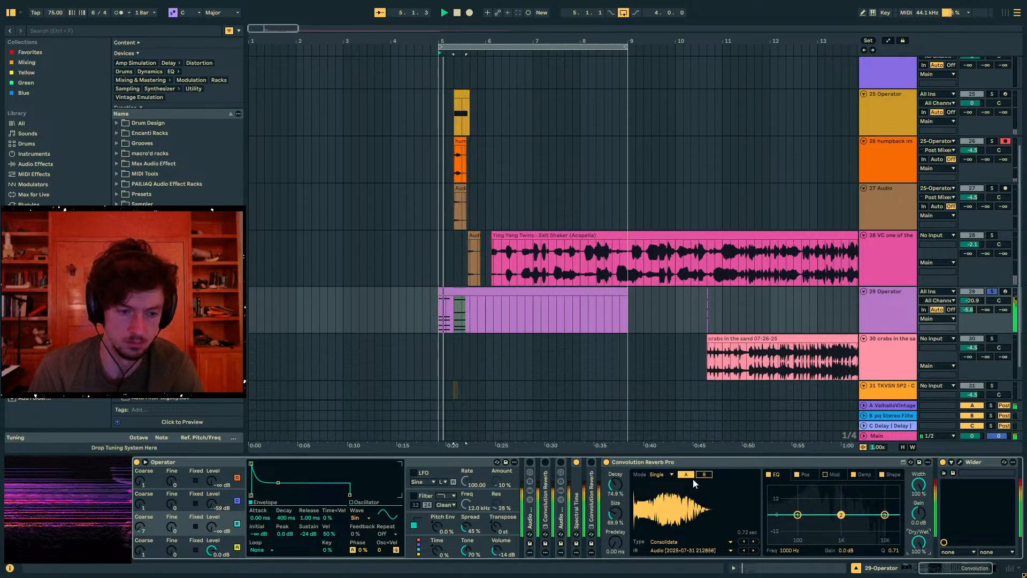
mouse_move(614, 492)
left_mouse_down()
mouse_move(608, 527)
mouse_move(616, 495)
left_mouse_up()
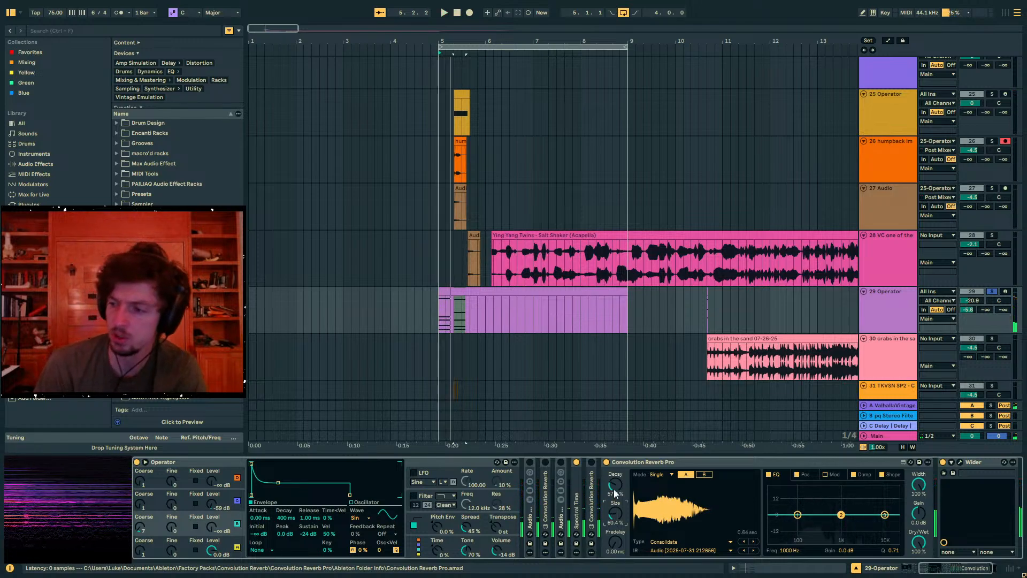
Choose All Ins as the 29 Operator track's MIDI input and insert a new audio track below it
left_click(889, 312)
scroll(895, 306, "down", 1)
left_click(938, 261)
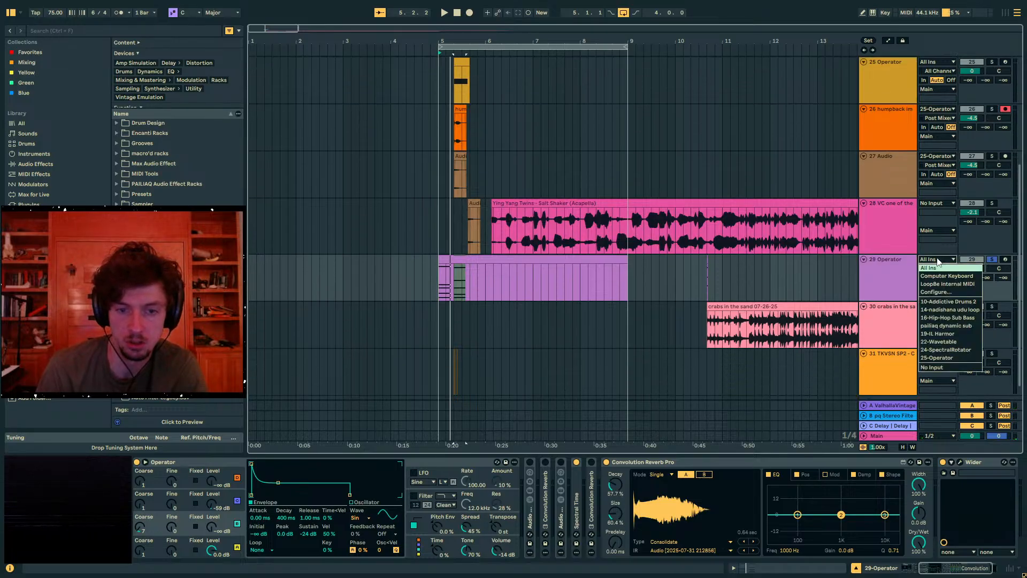
left_click(933, 268)
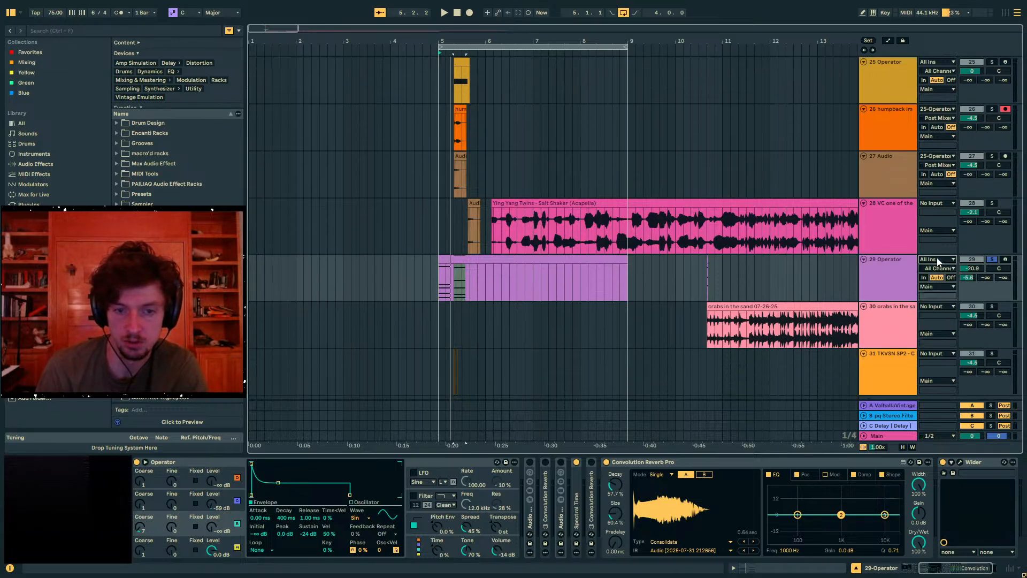
key("ctrl+t")
Set the new audio track's input to Ext. In and select the 29 Operator track
left_click(939, 306)
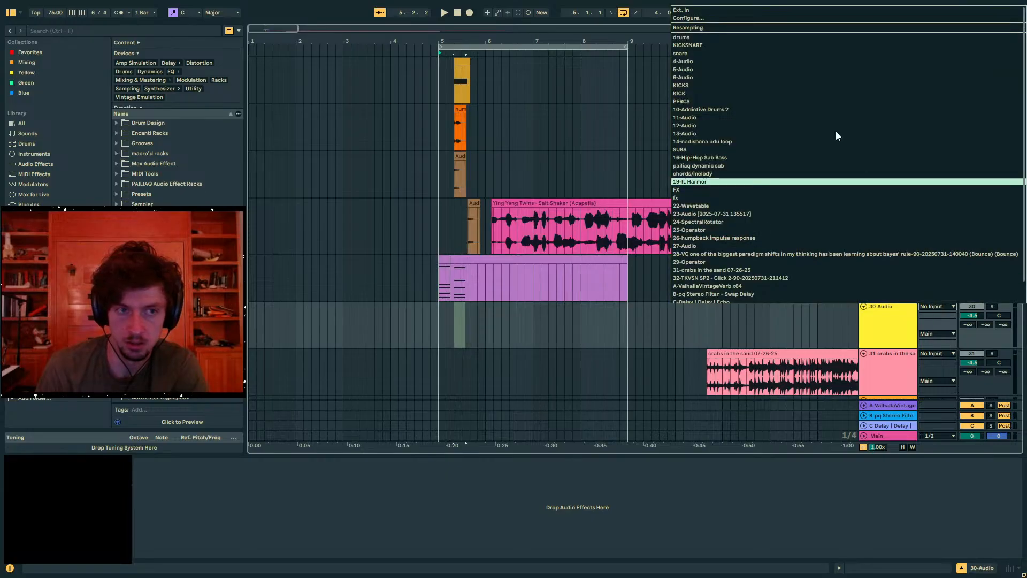
left_click(768, 20)
left_click(645, 124)
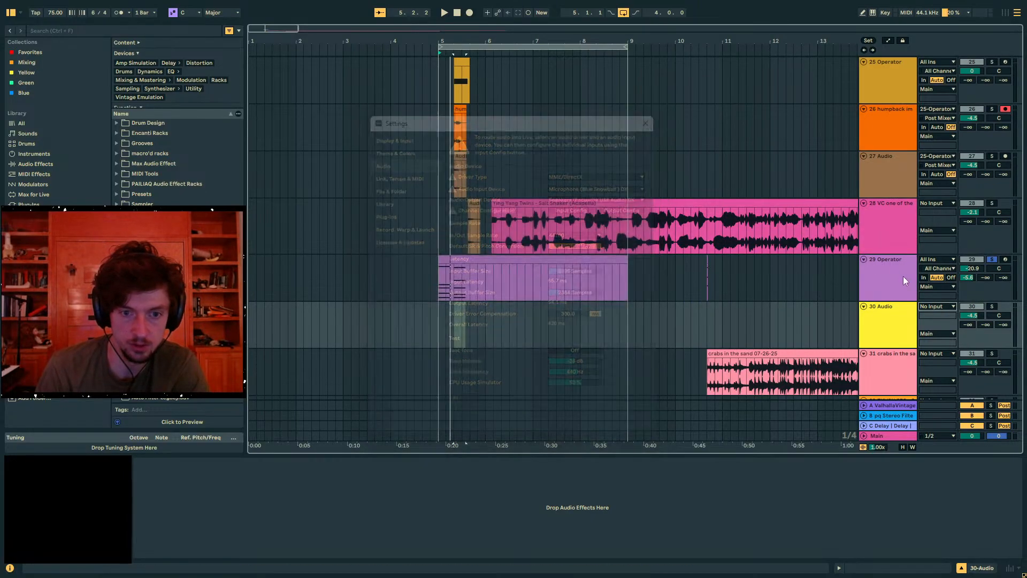
left_click(892, 272)
left_click(931, 308)
left_click(897, 277)
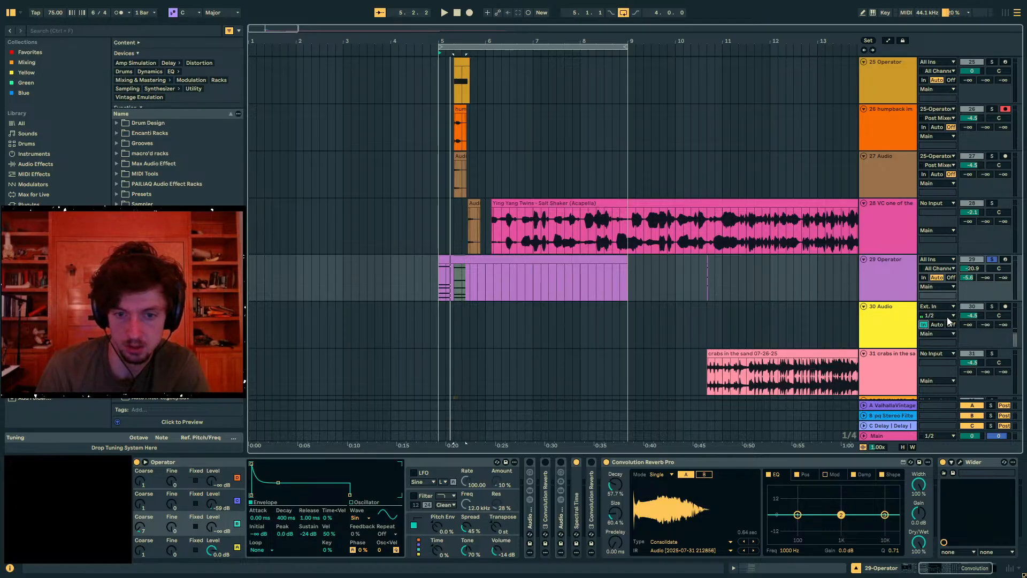
Leave full-screen mode and open the audio settings
left_click(367, 155)
key("F11")
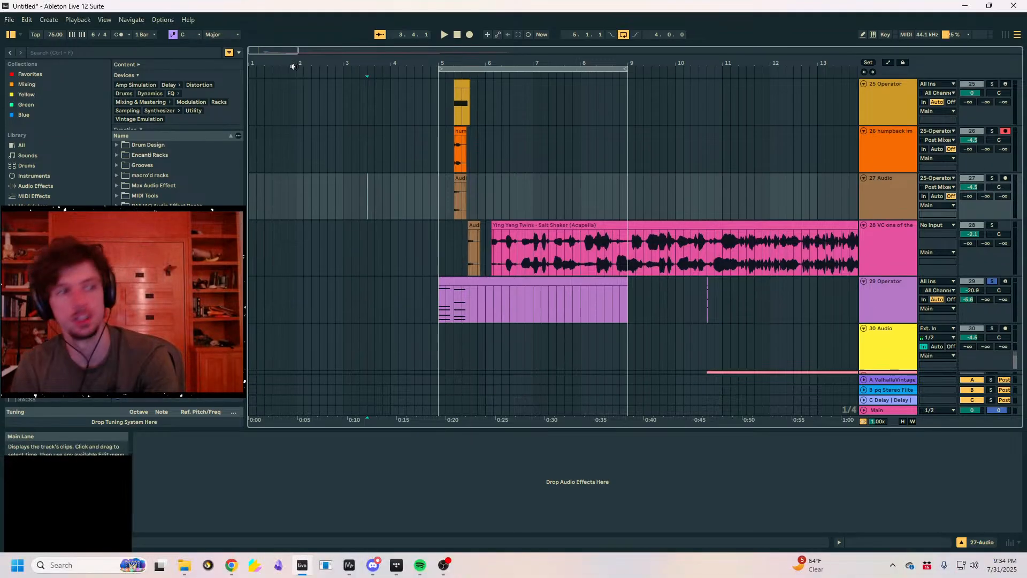
left_click(162, 19)
left_click(203, 410)
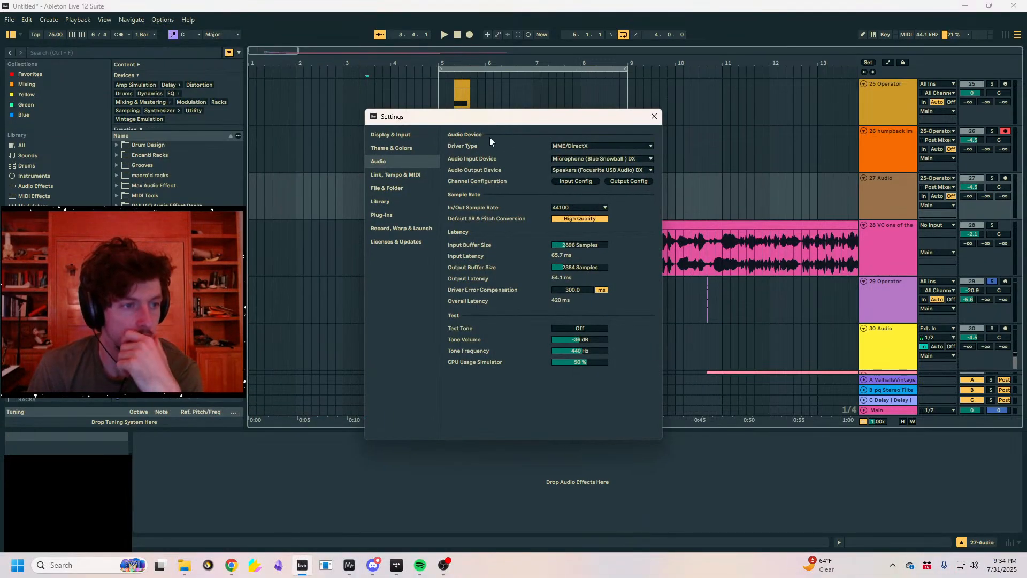
Examine the driver type and the available audio input devices, and close the settings
left_click(579, 159)
left_click(577, 147)
left_click(576, 147)
left_click(576, 156)
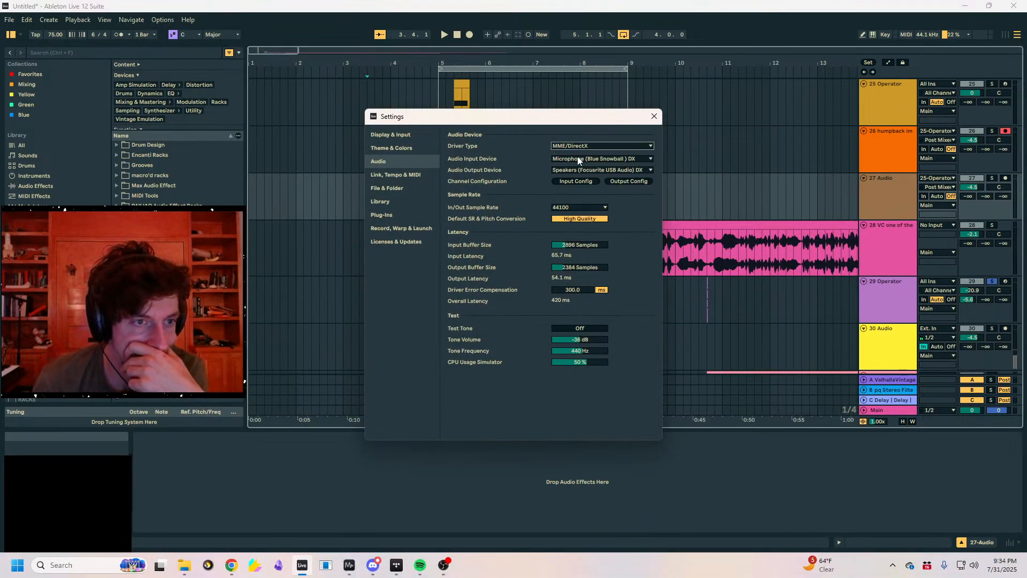
left_click(577, 158)
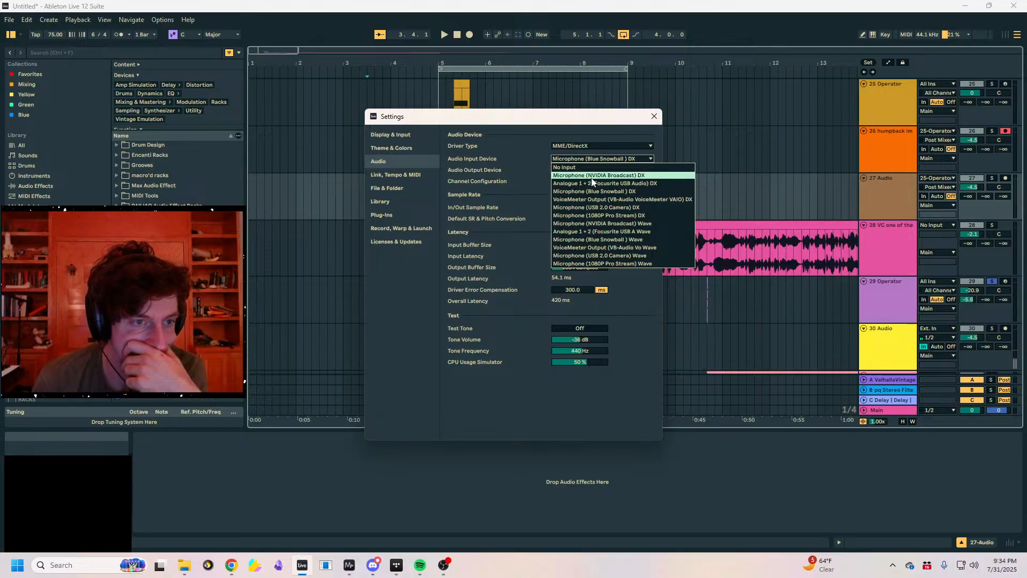
left_click(582, 142)
left_click(573, 160)
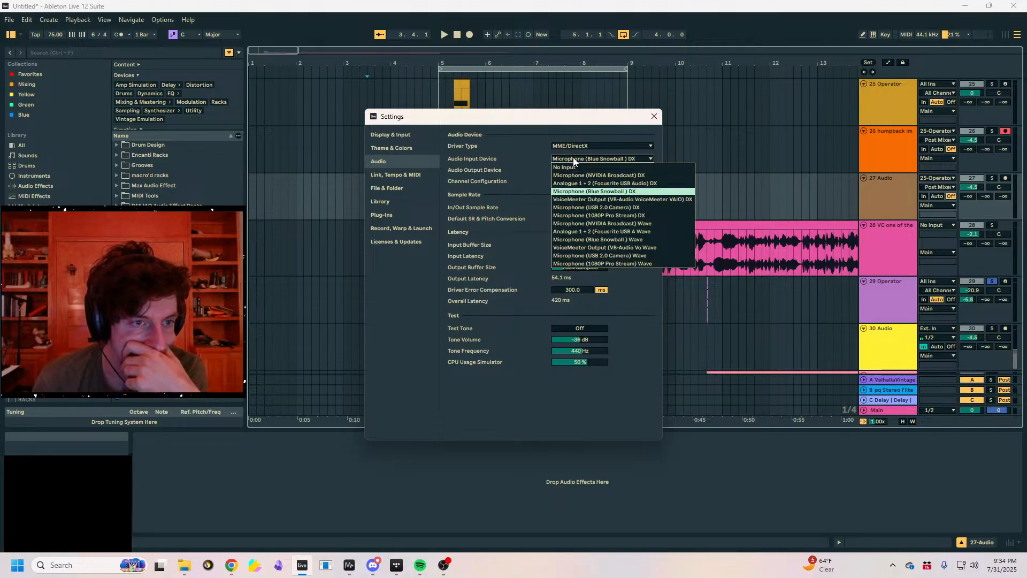
left_click(654, 133)
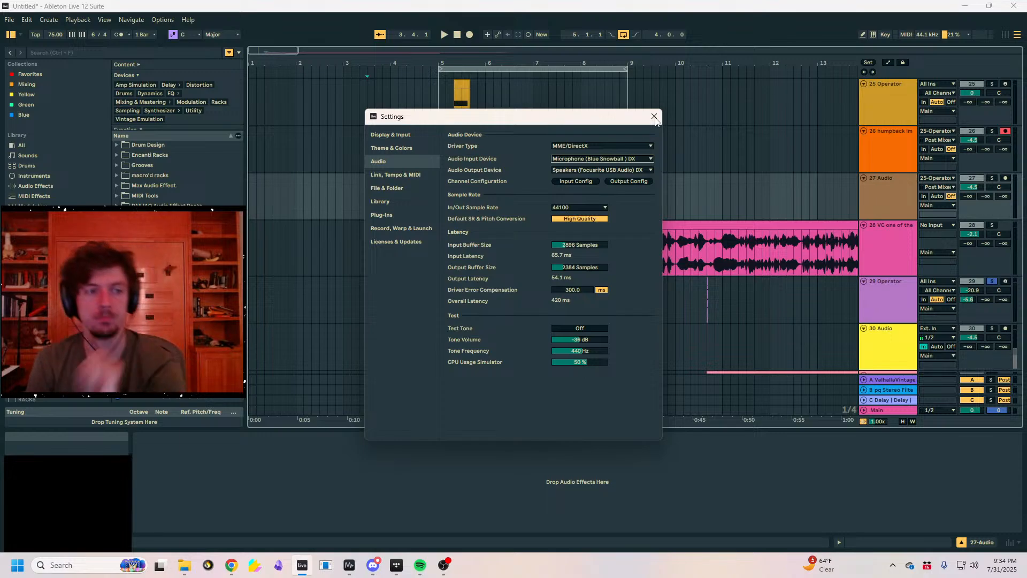
left_click(655, 119)
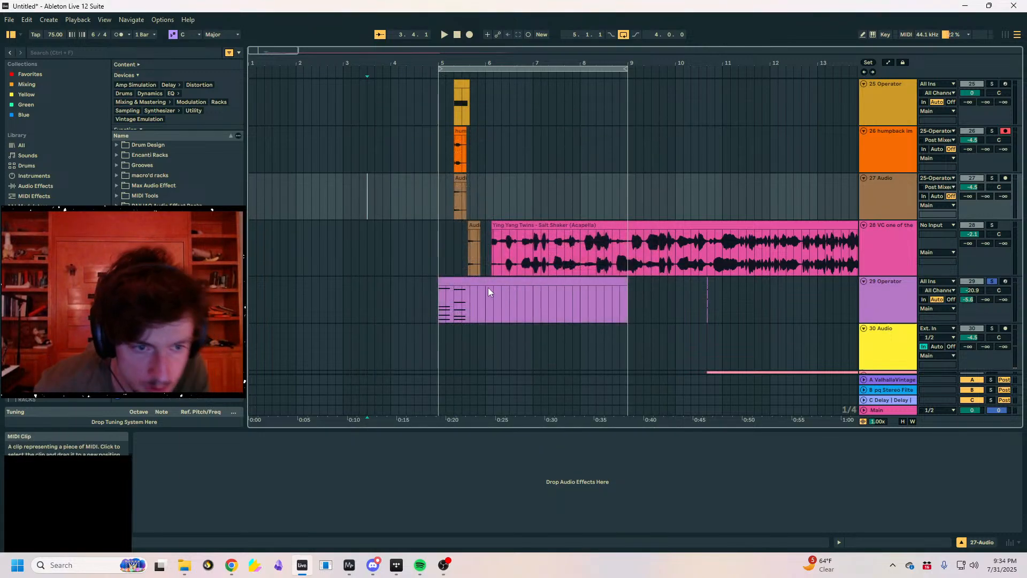
Place the insert marker at 8.2.1 on the 29 Operator track and show the track's device chain
left_click(490, 287)
scroll(558, 311, "down", 1)
left_click(573, 284)
left_click(589, 252)
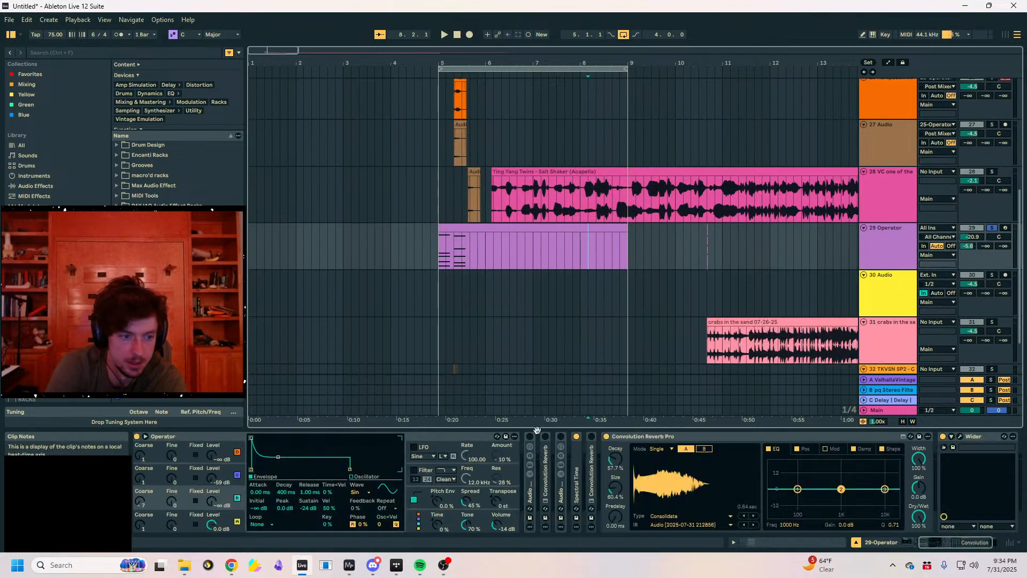
Move the Convolution Reverb Pro from the 29 Operator track to the 30 Audio track and solo the 30 Audio track
left_click(644, 436)
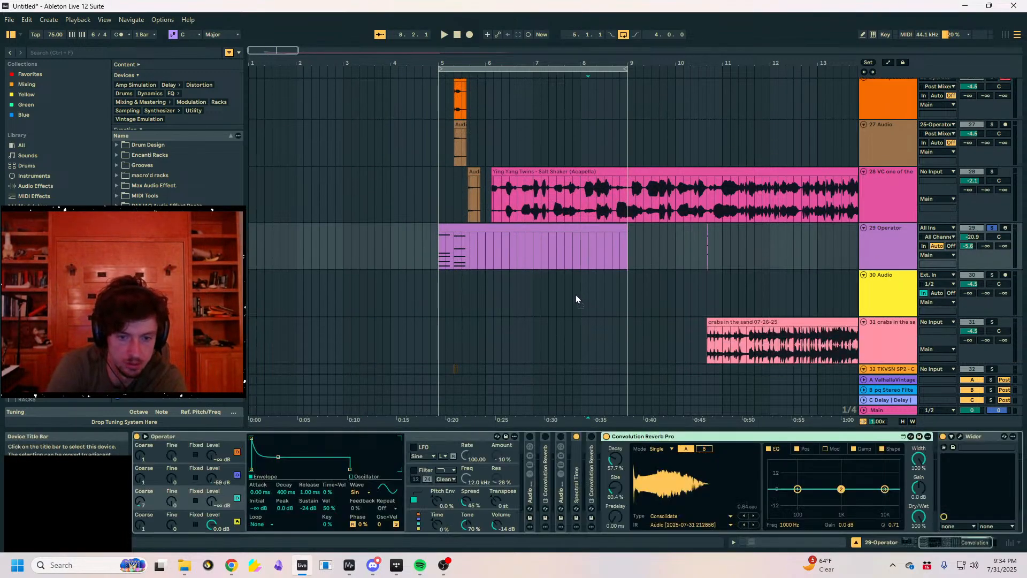
key("ctrl+x")
left_click(890, 251)
left_click(886, 300)
key("ctrl+v")
left_click(993, 275)
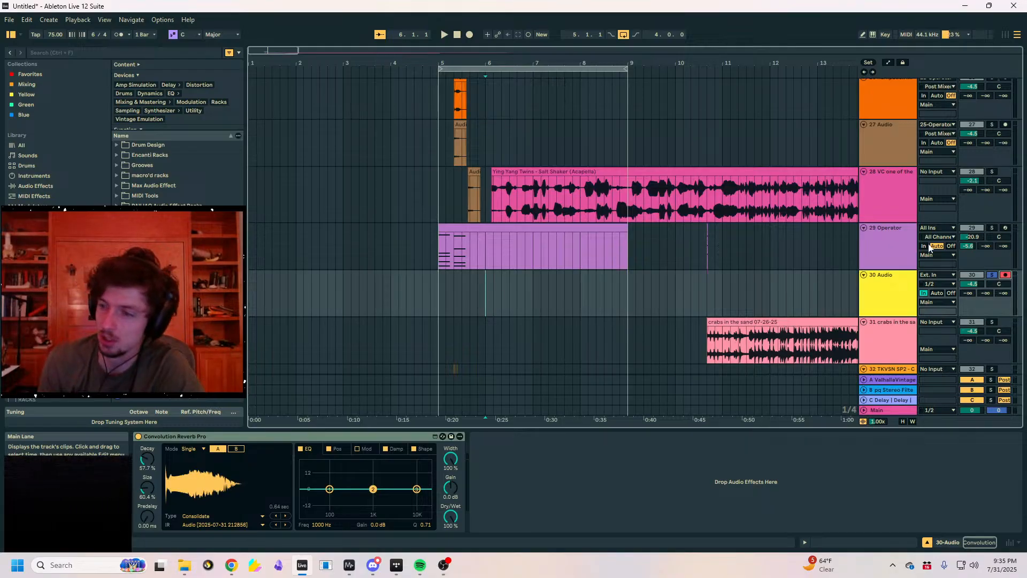
left_click_drag(615, 293, 529, 294)
left_click(530, 294)
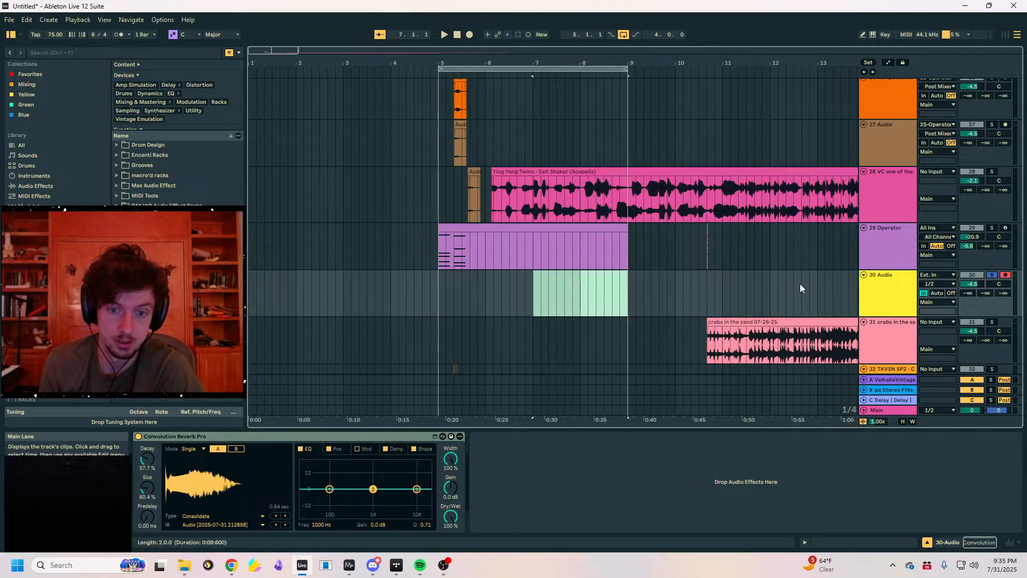
left_click(887, 287)
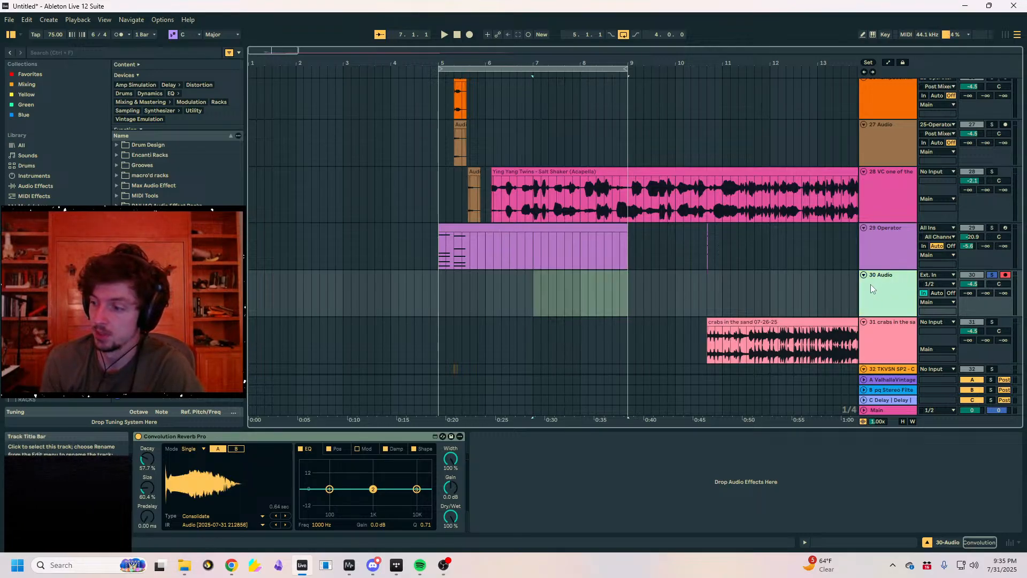
scroll(614, 300, "up", 2)
scroll(613, 300, "down", 2)
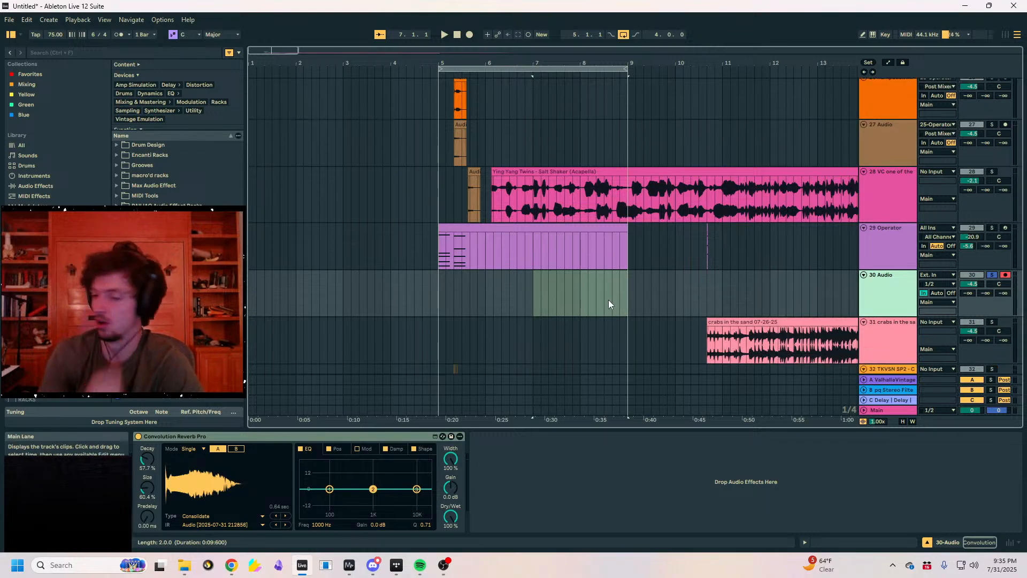
left_click_drag(625, 299, 533, 289)
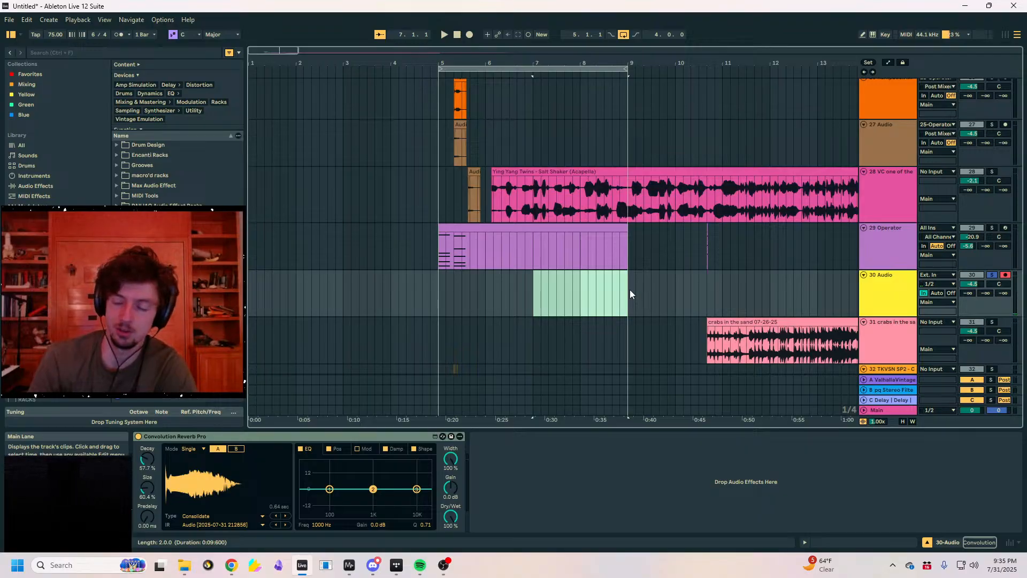
left_click(548, 297)
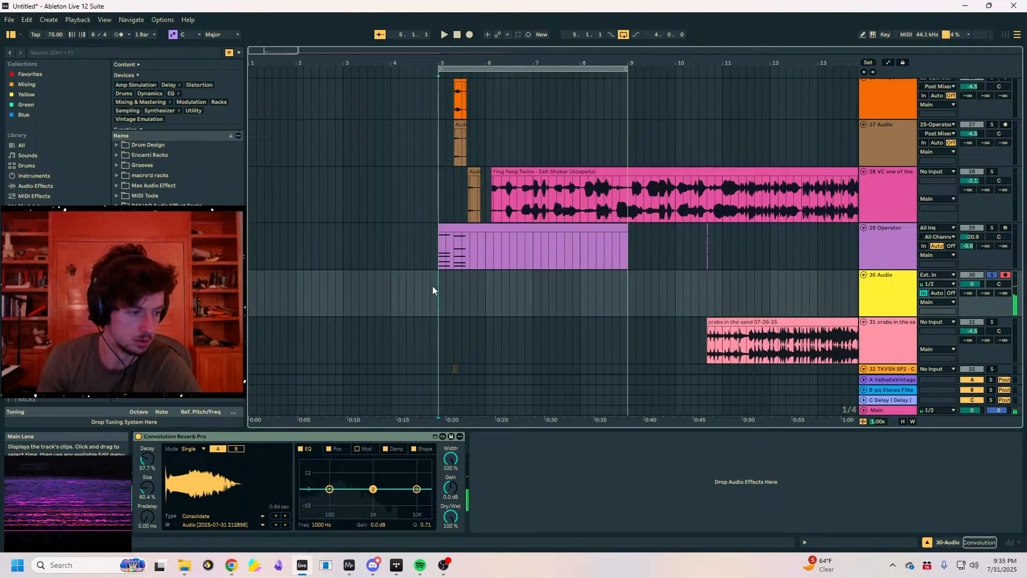
Play the external input from 6.1.1 and raise the Convolution Reverb Pro's Gain to 11 dB
left_click(482, 284)
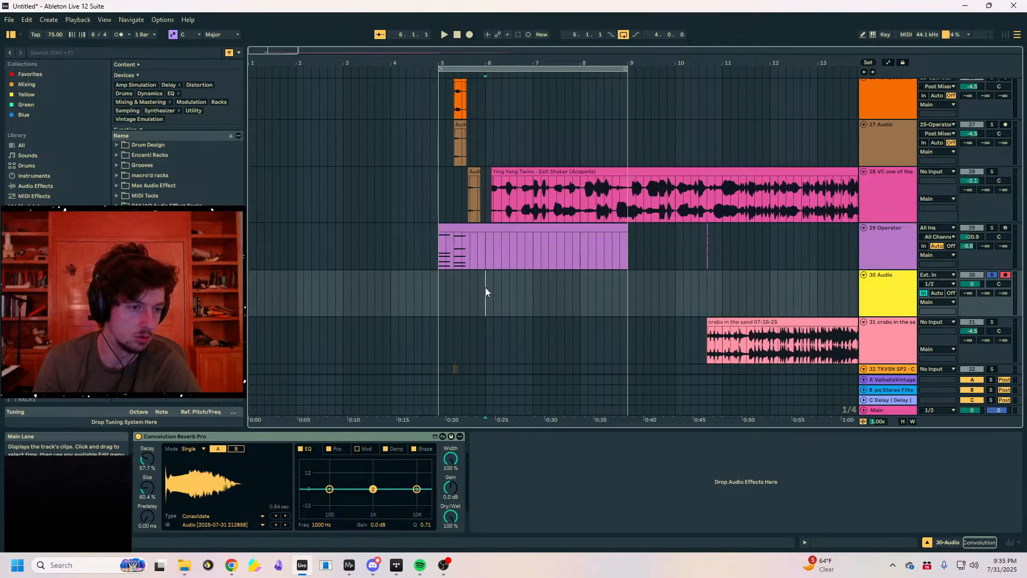
key("space")
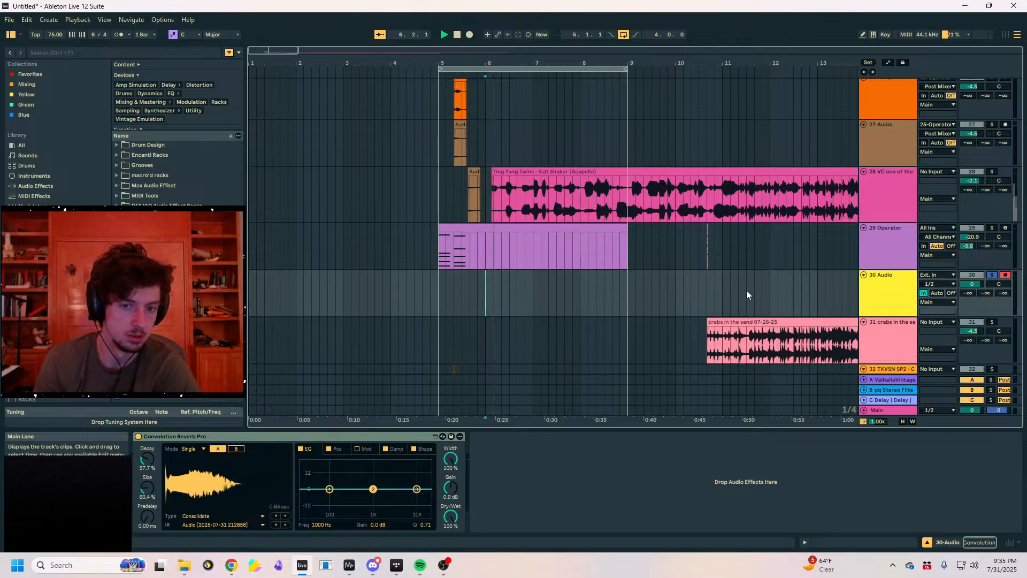
left_click(487, 301)
mouse_move(451, 488)
left_mouse_down()
mouse_move(451, 461)
mouse_move(451, 469)
left_mouse_up()
key("space")
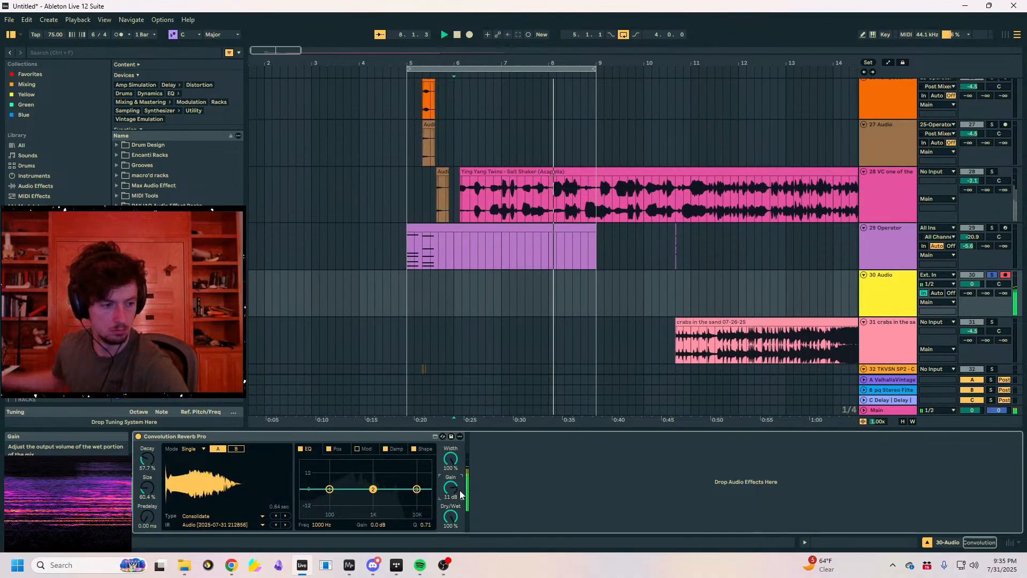
Set the reverb's Decay to 106% and Size to 88.1%, auditioning the changes with playback
left_click_drag(147, 458, 147, 412)
left_click(400, 290)
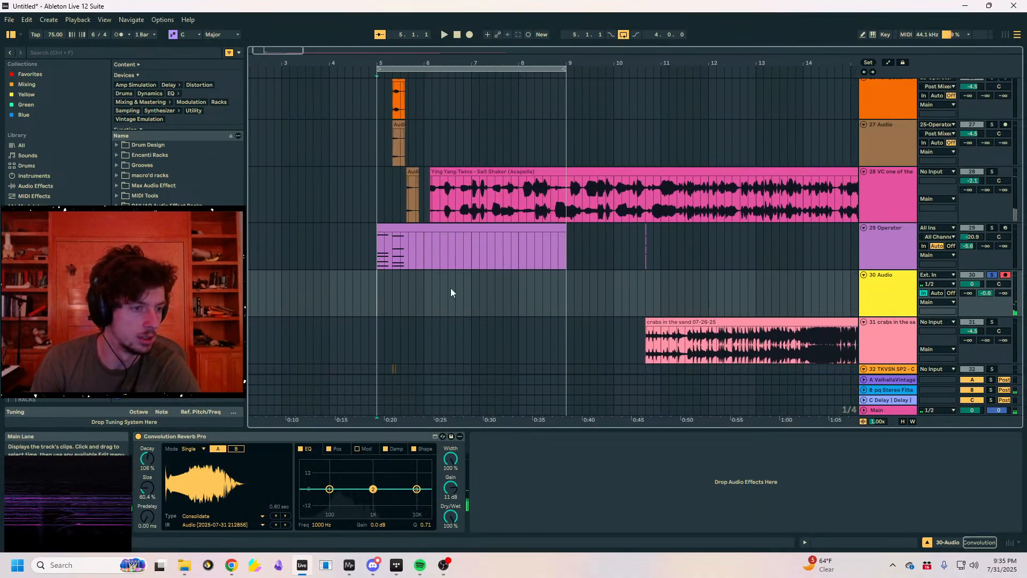
key("space")
left_click_drag(144, 492, 147, 473)
key("space")
left_click(471, 292)
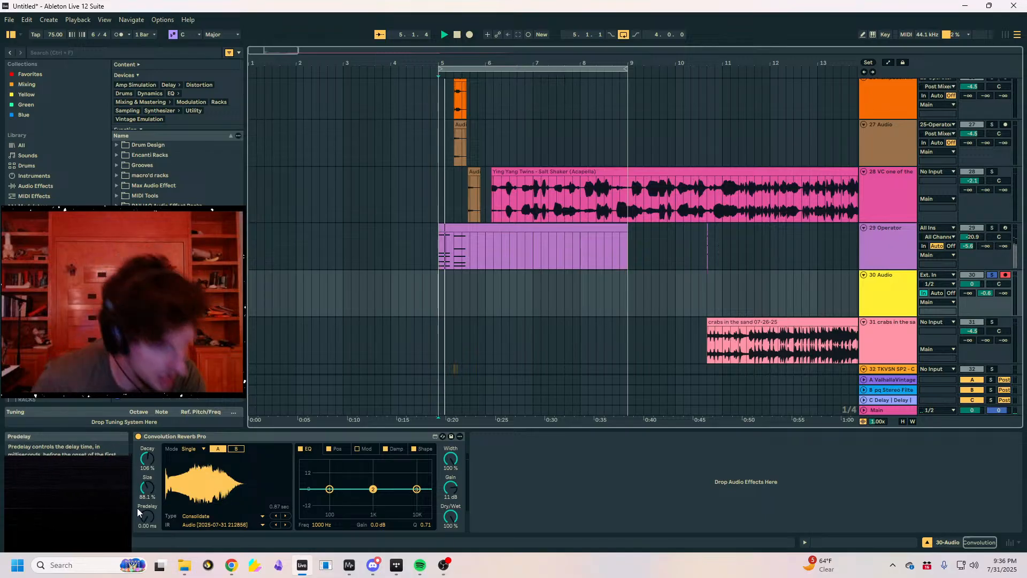
key("space")
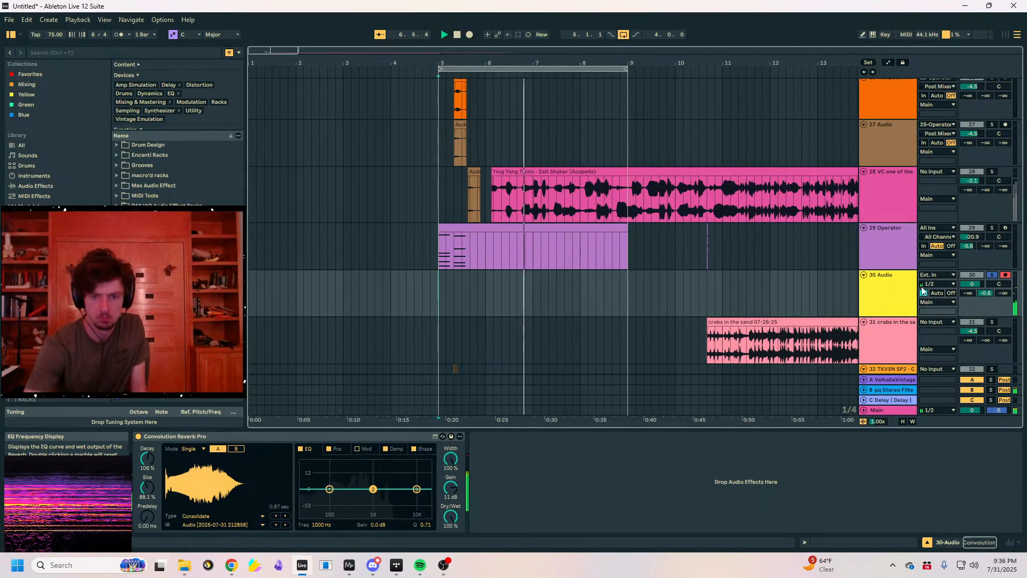
Lower the 30 Audio track's volume to -1.5 dB and set the reverb's Gain to 8.2 dB and Size to 147%
left_click_drag(974, 284, 974, 289)
left_click_drag(452, 486, 458, 491)
left_click(543, 488)
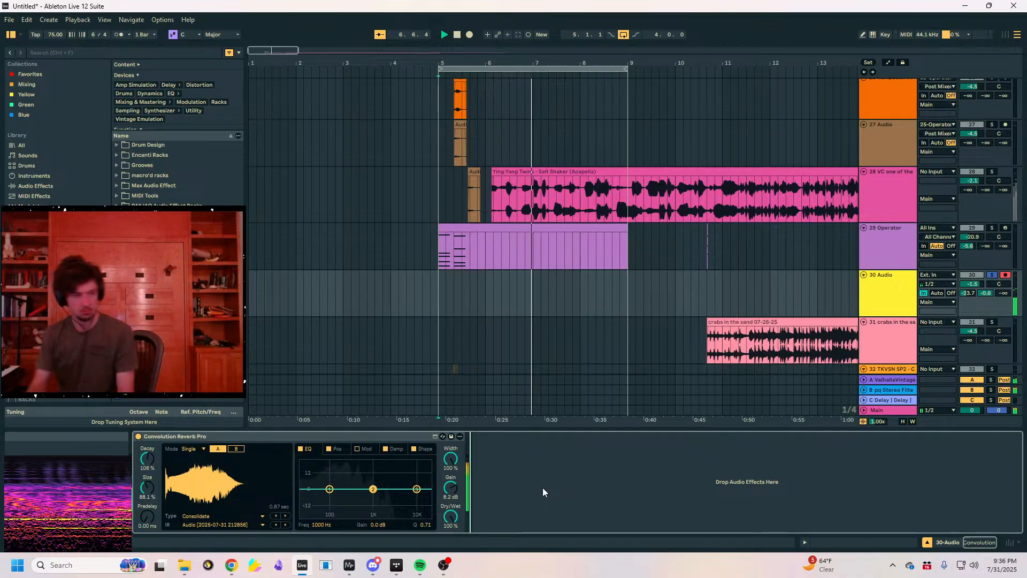
left_click_drag(146, 490, 148, 474)
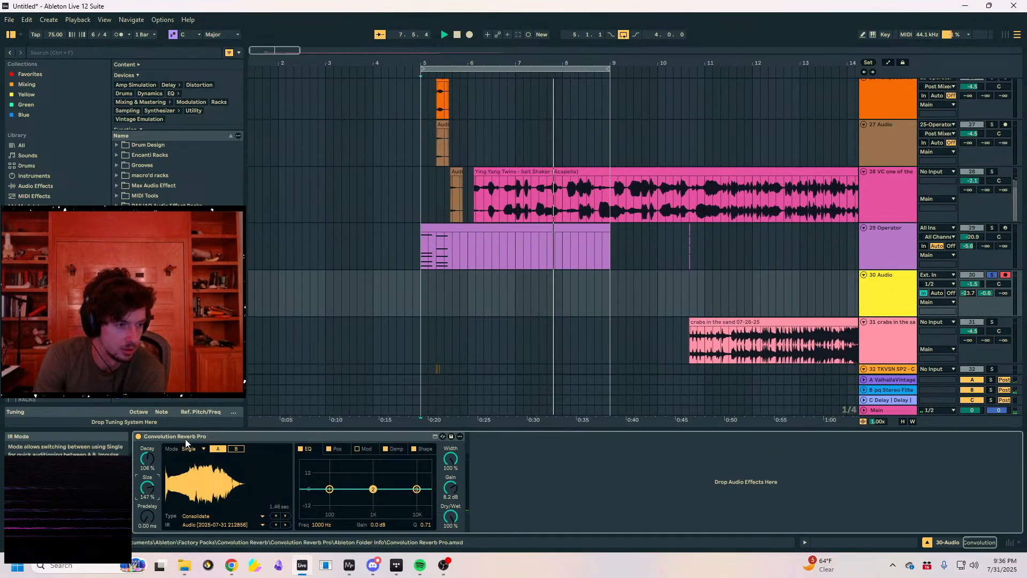
Group the Convolution Reverb Pro into an Audio Effect Rack and toggle its macro mapping on and off
key("ctrl+g")
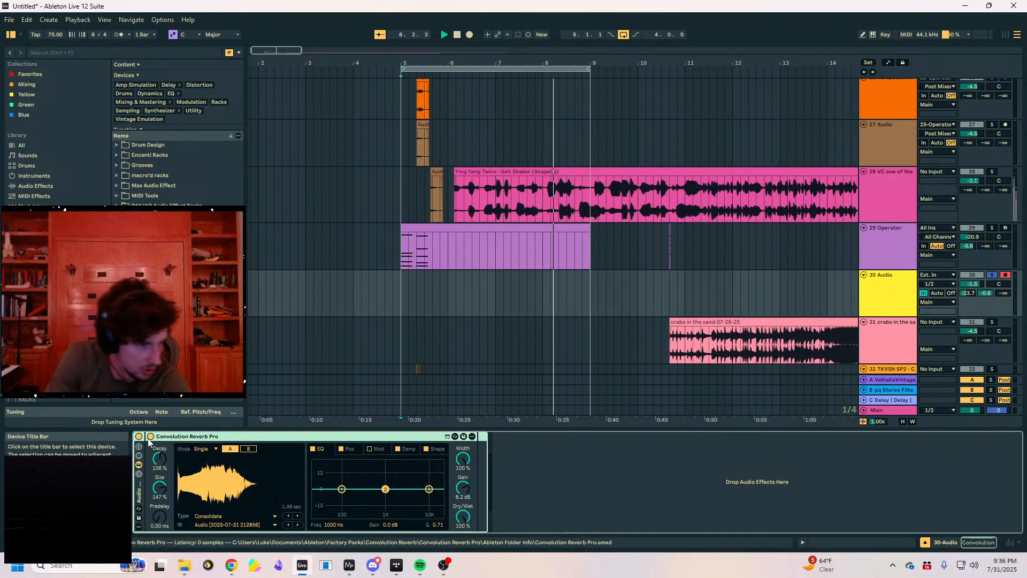
left_click(222, 437)
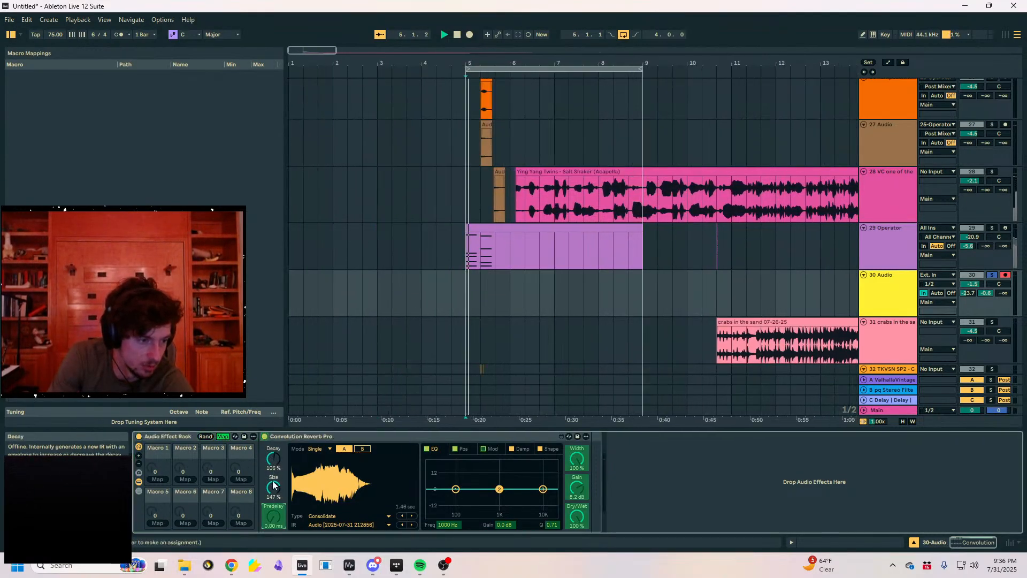
left_click(223, 437)
Raise the grouped reverb's Decay and lower its Gain to 4.7 dB on the 30 Audio track
key("space")
left_click(274, 460)
left_click_drag(273, 460, 273, 440)
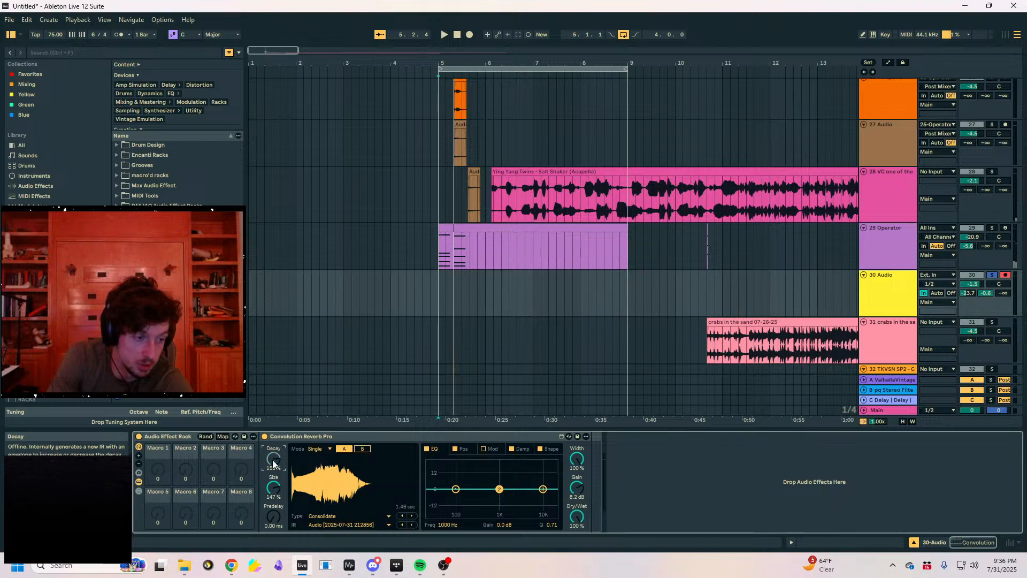
left_click_drag(576, 488, 576, 494)
left_click(890, 280)
left_click(564, 286)
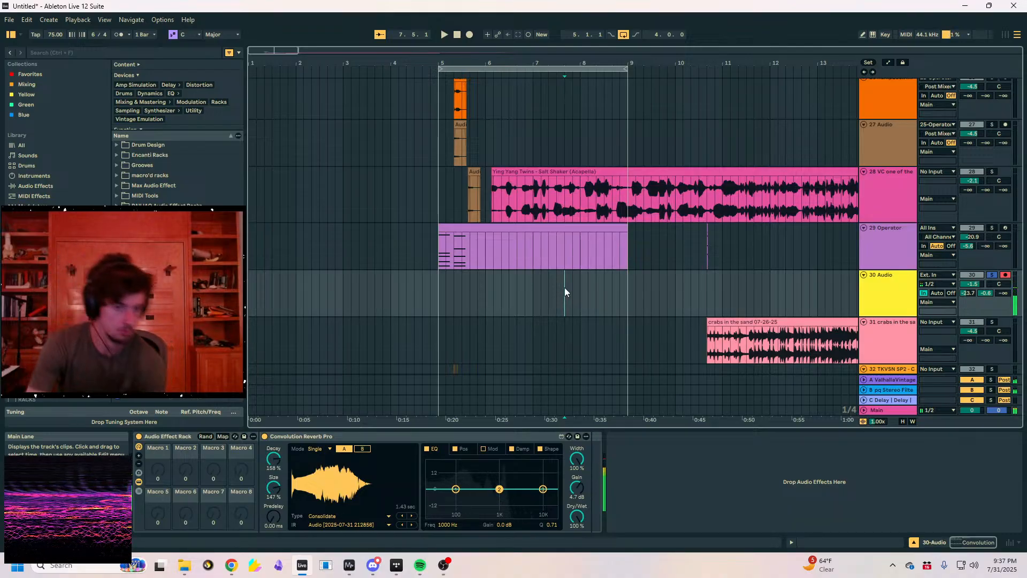
Reduce the reverb's Decay to 96.9% and its Size to 83.7%
left_click_drag(274, 461, 274, 478)
left_click(469, 308)
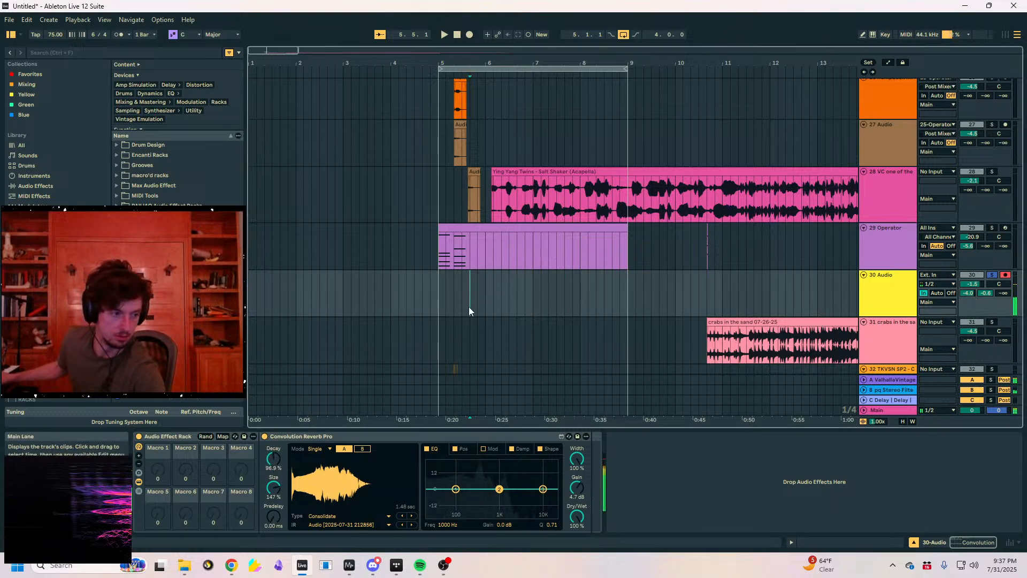
left_click_drag(273, 487, 272, 498)
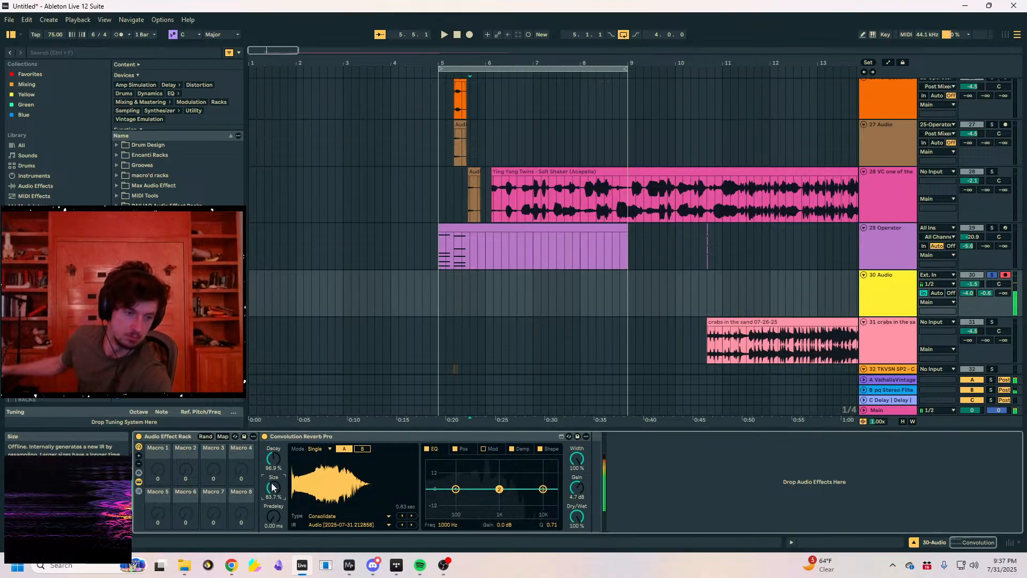
Cut the reverb's EQ at about 568 Hz with band 2 and at 233 Hz by -4.7 dB with band 1
left_click_drag(497, 489, 489, 496)
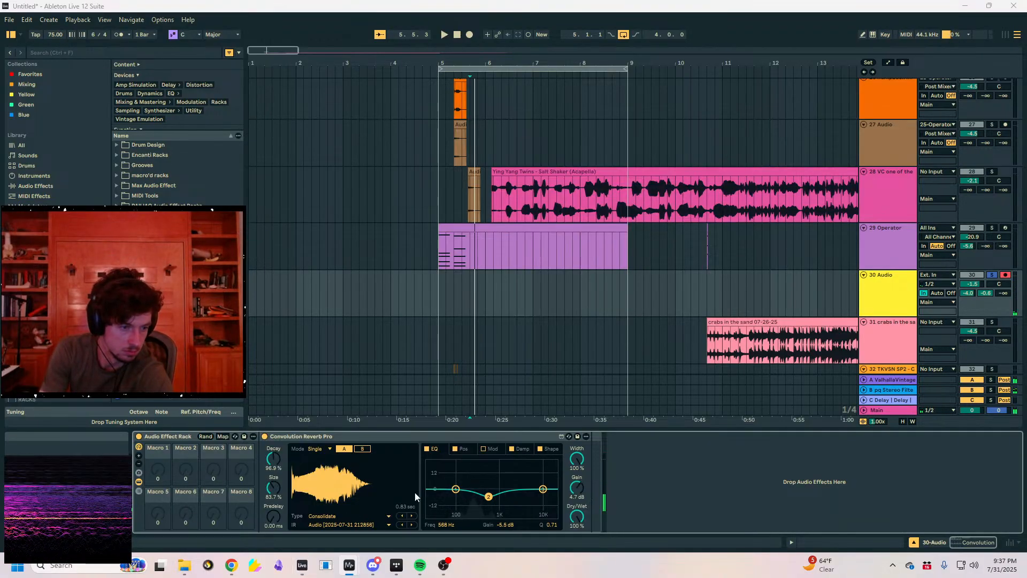
left_click_drag(456, 489, 472, 496)
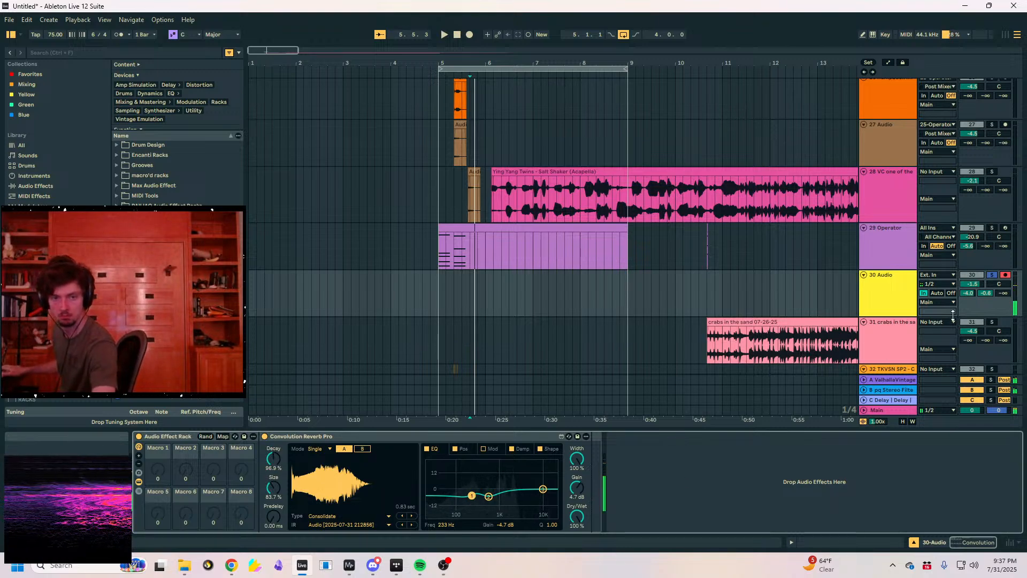
Lower the 30 Audio track's volume to -11.9 dB and set the reverb's Dry/Wet to 72.4%
left_click(975, 284)
left_click_drag(973, 286, 973, 303)
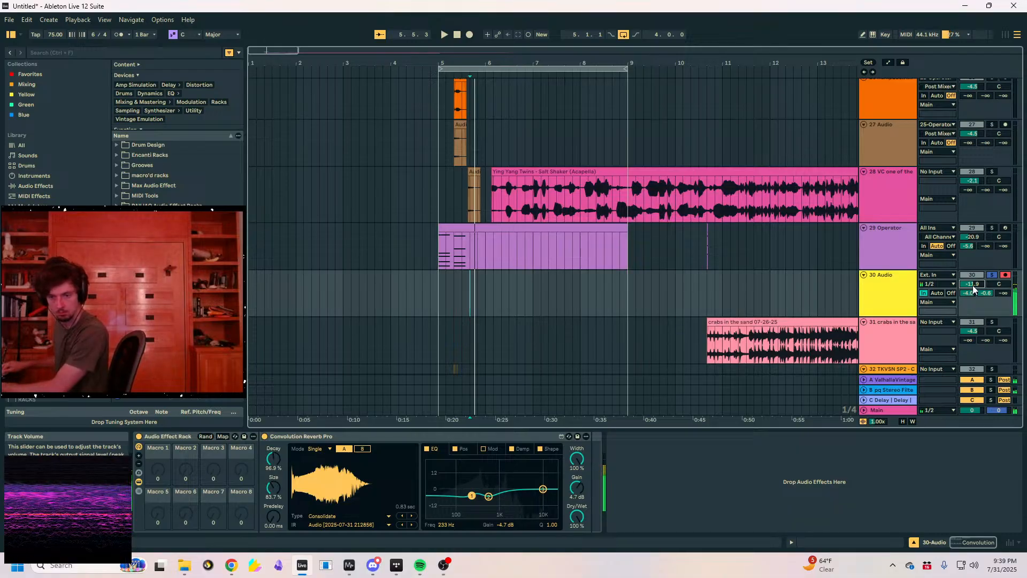
left_click_drag(582, 520, 581, 538)
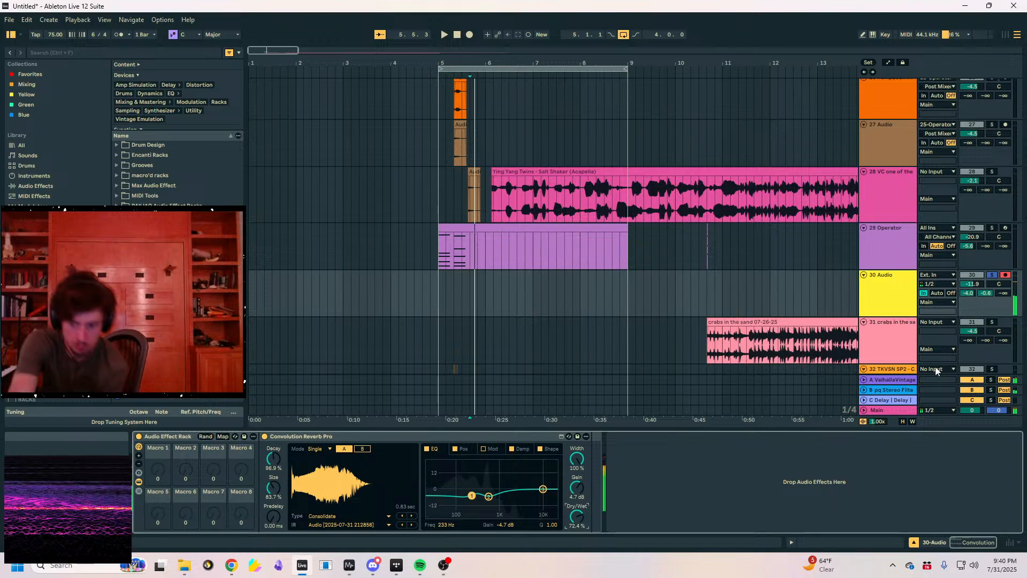
Place the insert marker at 12.2.1 on the 30 Audio track and enter full-screen mode
key("alt+Tab")
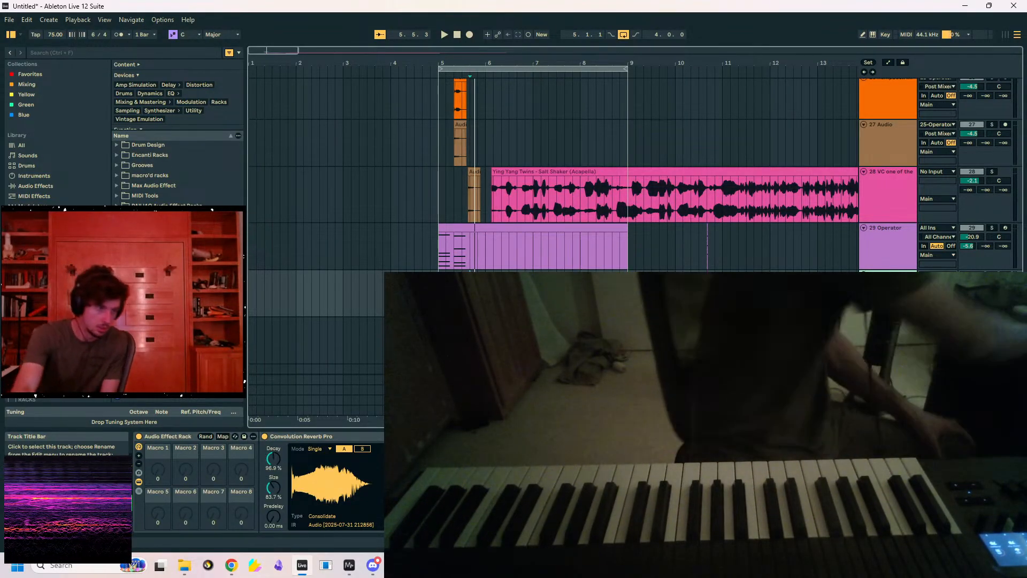
left_click(778, 295)
left_click(776, 482)
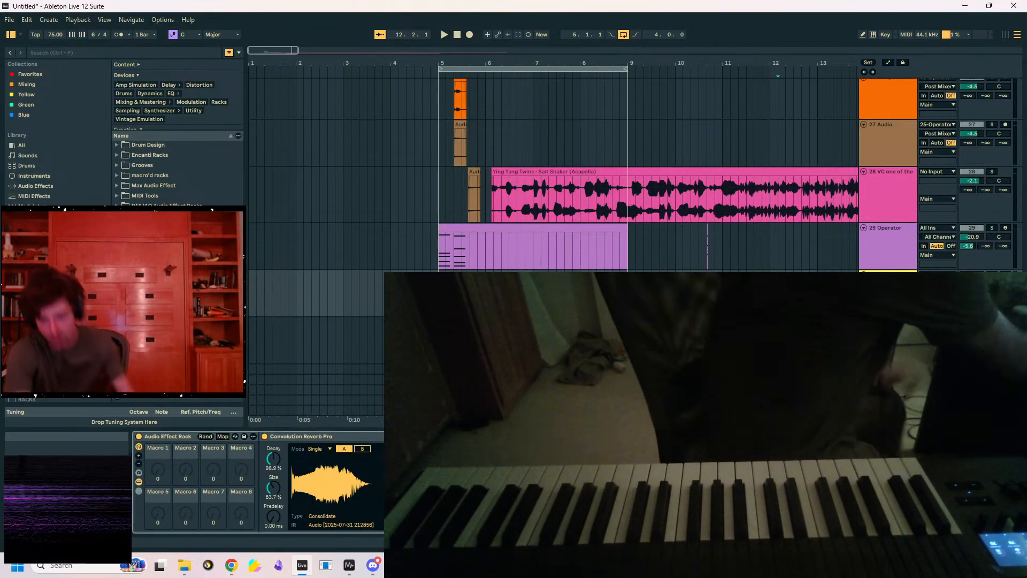
key("F11")
Set the 30 Audio track's reverb Decay to 57.7% and Size to 114%
left_click(890, 266)
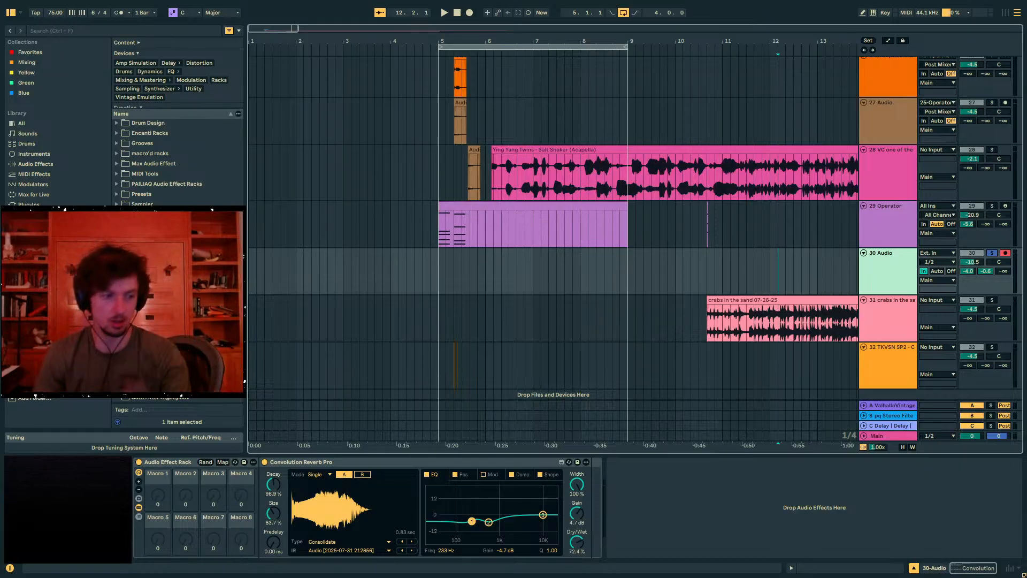
left_click(275, 496)
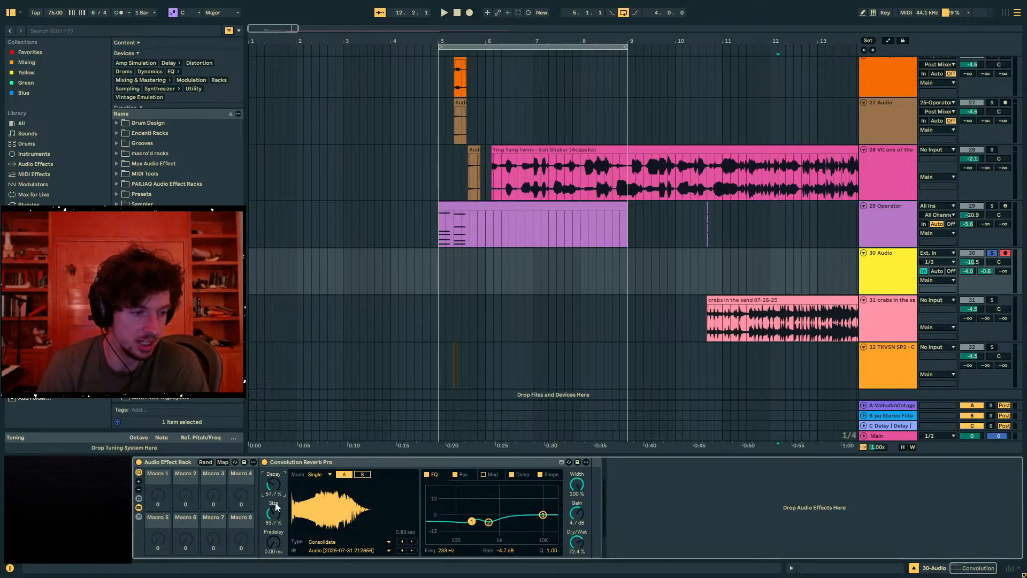
left_click(551, 284)
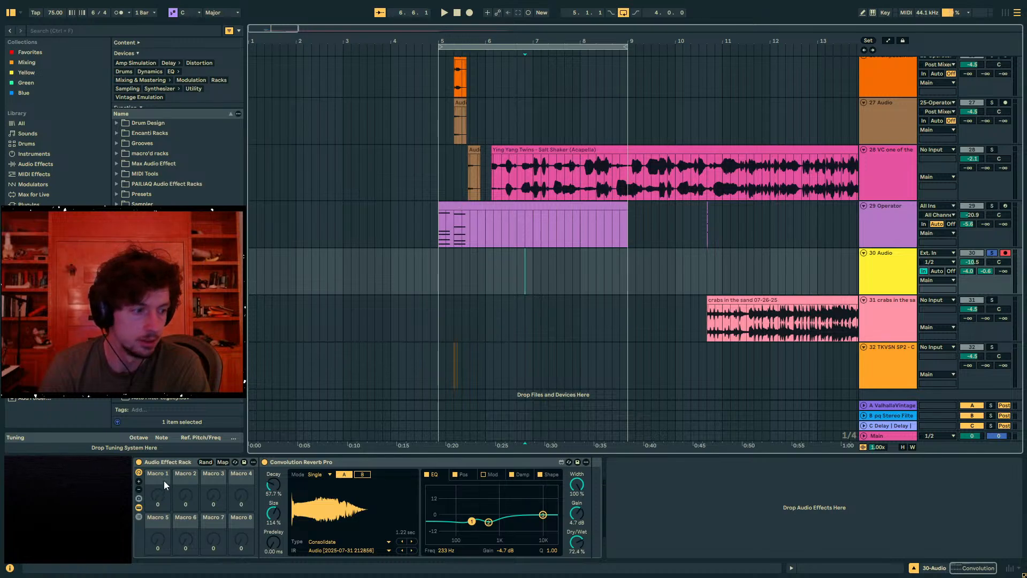
Put the 30 Audio track's Audio Effect Rack at the end of the 29 Operator chain, solo that track and play it
left_click(166, 464)
left_click(466, 208)
left_click(991, 205)
key("space")
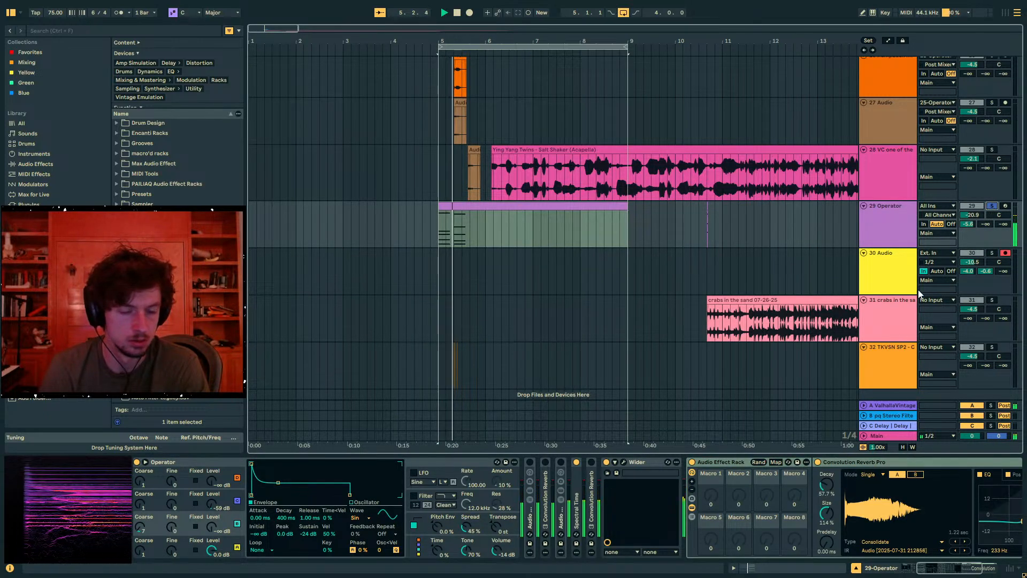
Set the last Convolution Reverb Pro's Dry/Wet to 100% on the 29 Operator track and stop playback
left_click(841, 465)
scroll(842, 466, "right", 3)
left_click(990, 544)
key("space")
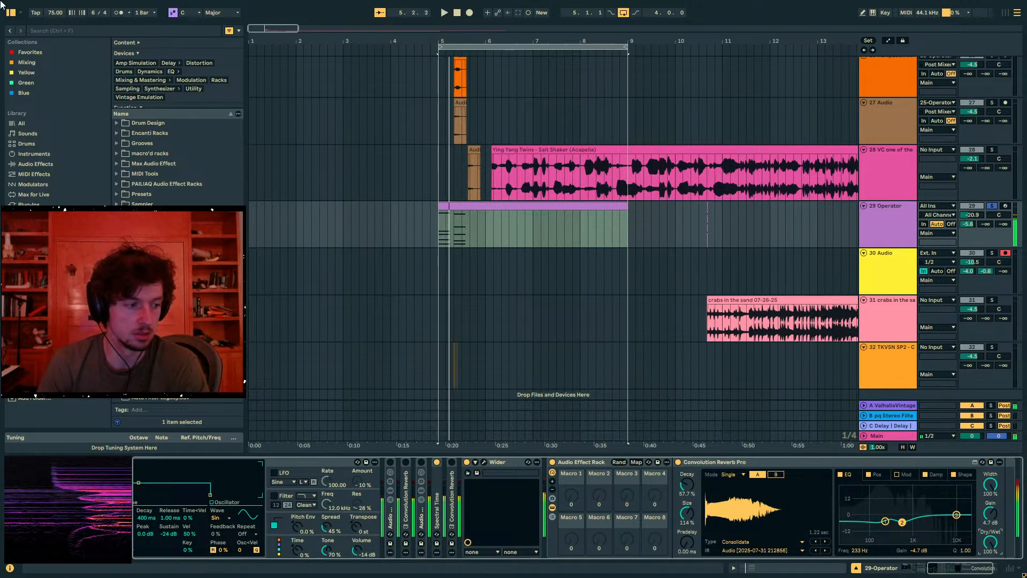
Search the browser for "spectral time" and insert Spectral Time before the Audio Effect Rack on the 29 Operator track
left_click(61, 31)
type("spectr")
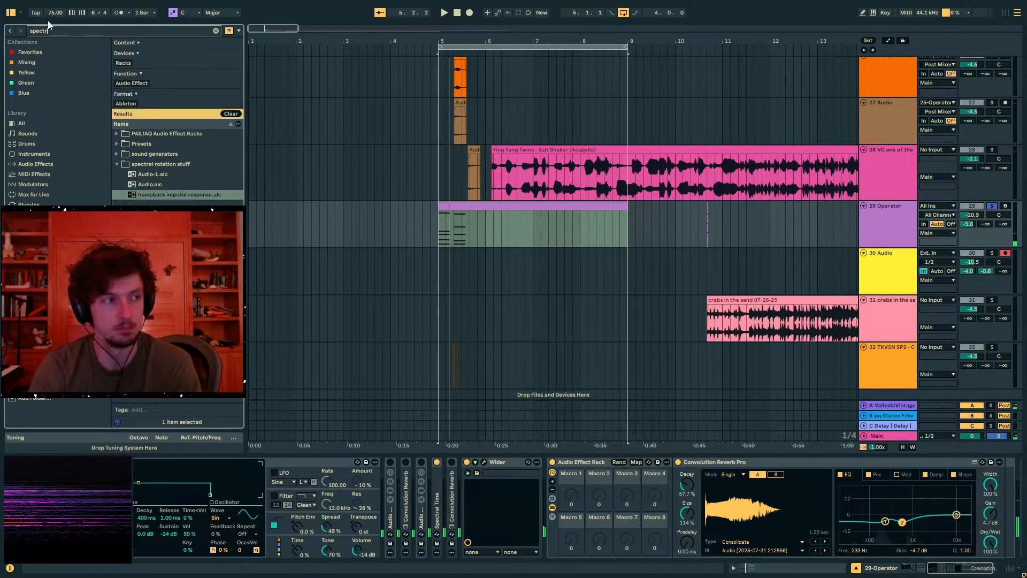
type("al time")
left_click_drag(172, 134, 557, 484)
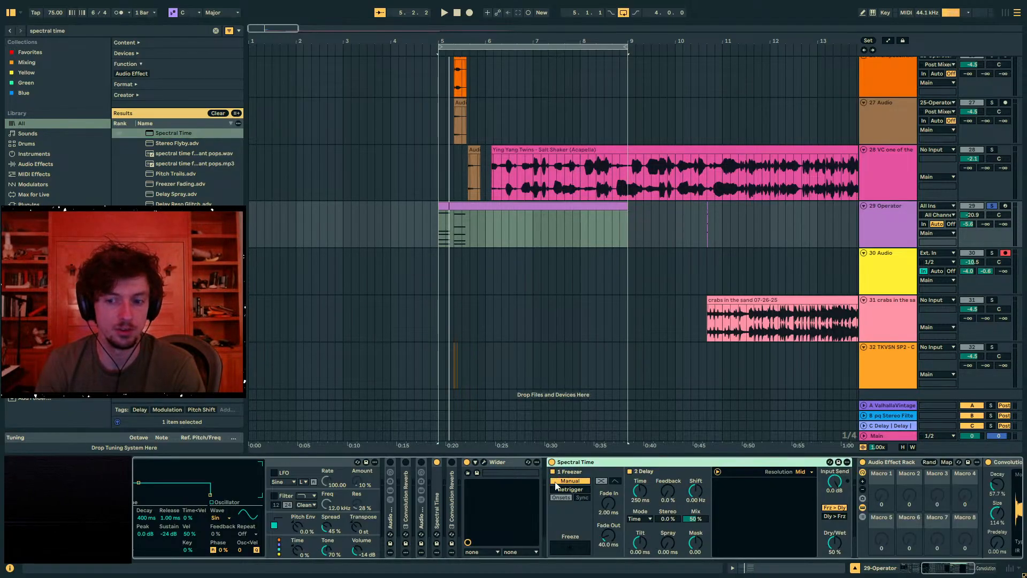
Set Spectral Time's delay Time to 10.0 ms, Mix to 100% and Tilt to 460 ms, and play the progression
key("space")
left_click_drag(644, 491, 644, 469)
mouse_move(694, 543)
left_mouse_down()
mouse_move(695, 489)
mouse_move(698, 562)
left_mouse_up()
key("space")
left_click_drag(640, 543, 640, 525)
key("space")
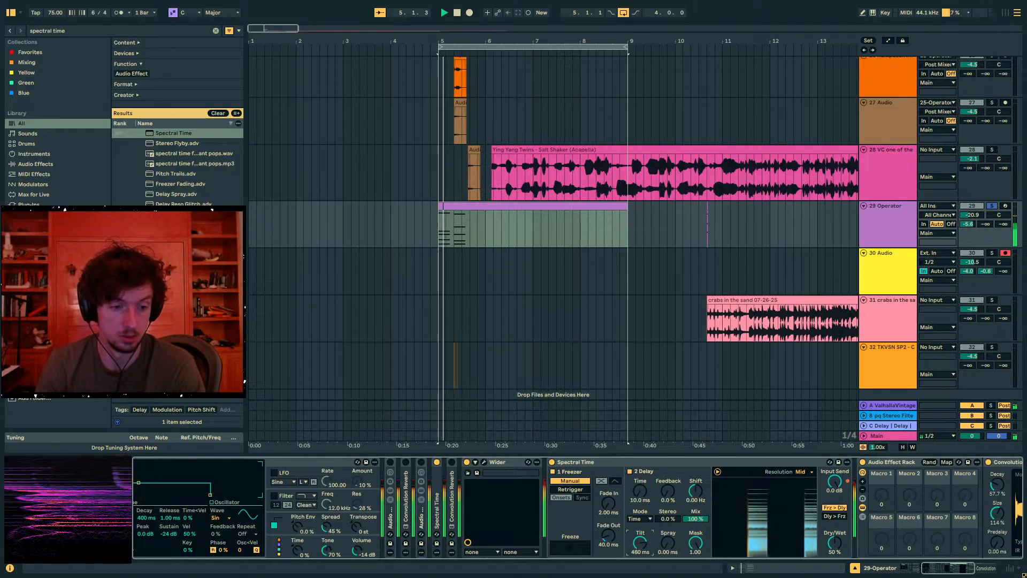
Set Spectral Time's Dry/Wet to 100% and its Tilt to -2.00 s while auditioning the progression
key("space")
left_click_drag(835, 543, 835, 508)
key("space")
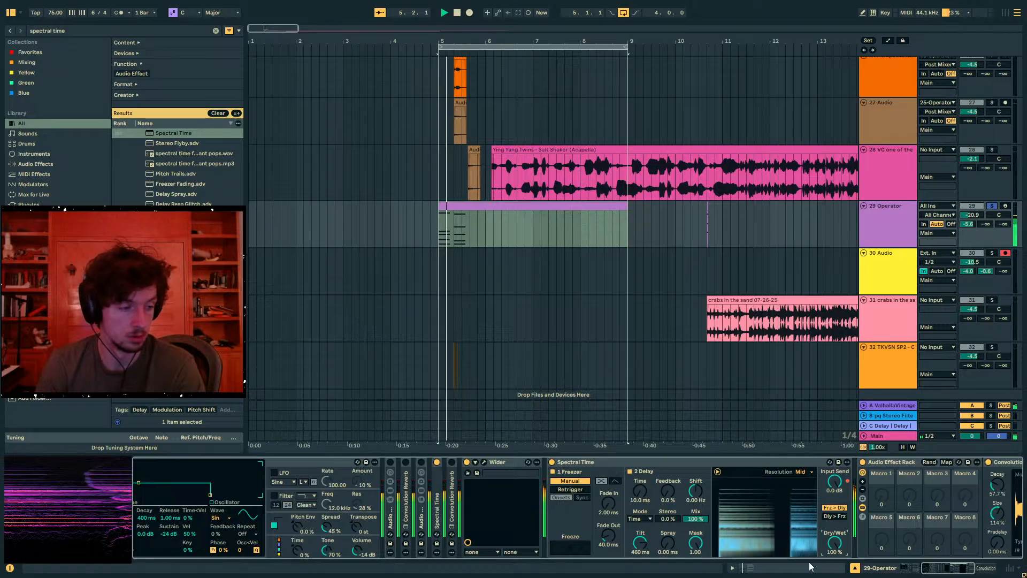
left_click_drag(640, 542, 640, 570)
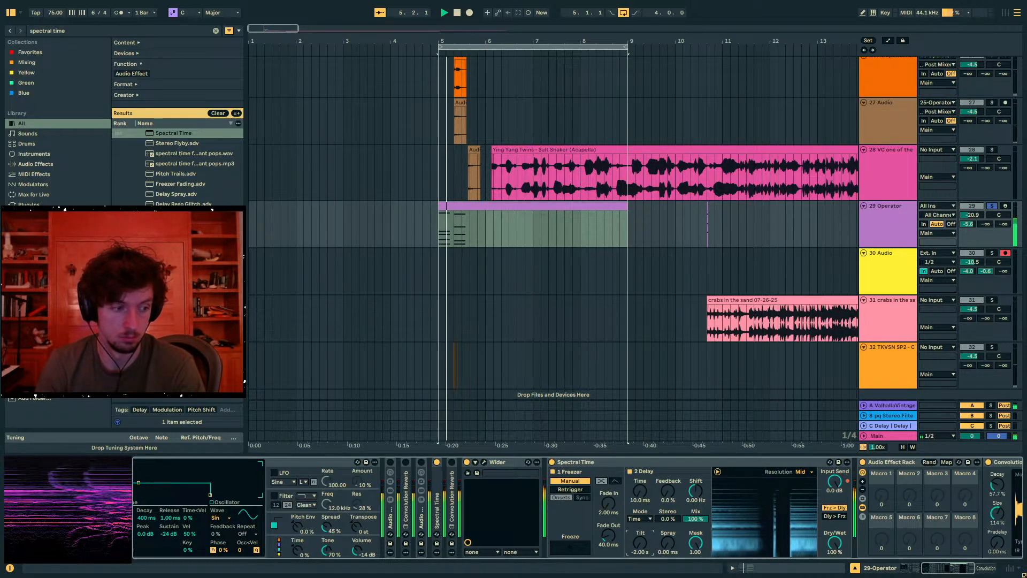
key("space")
Collapse the Audio Effect Rack, switch the 29 Operator track's monitoring to Off and select that track
double_click(877, 464)
left_click(924, 225)
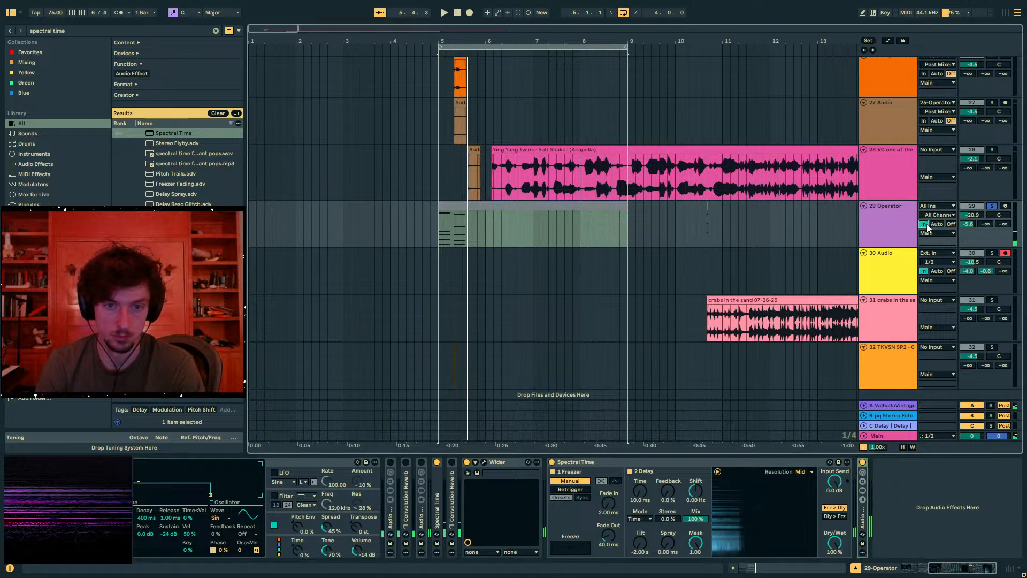
left_click(950, 224)
left_click(891, 224)
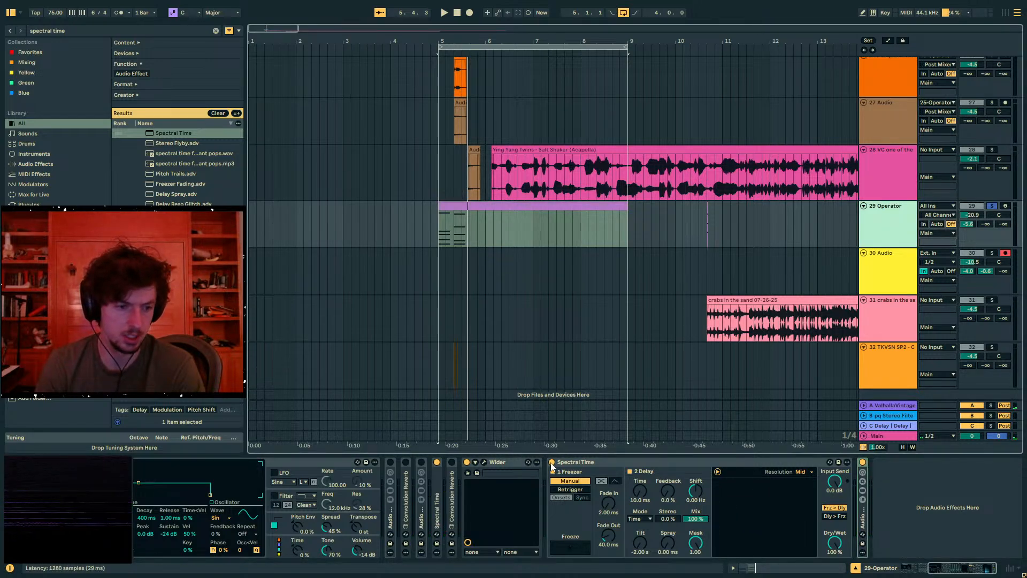
Bypass Wider while playing the progression, re-enable it and compare the sound
left_click(467, 461)
key("space")
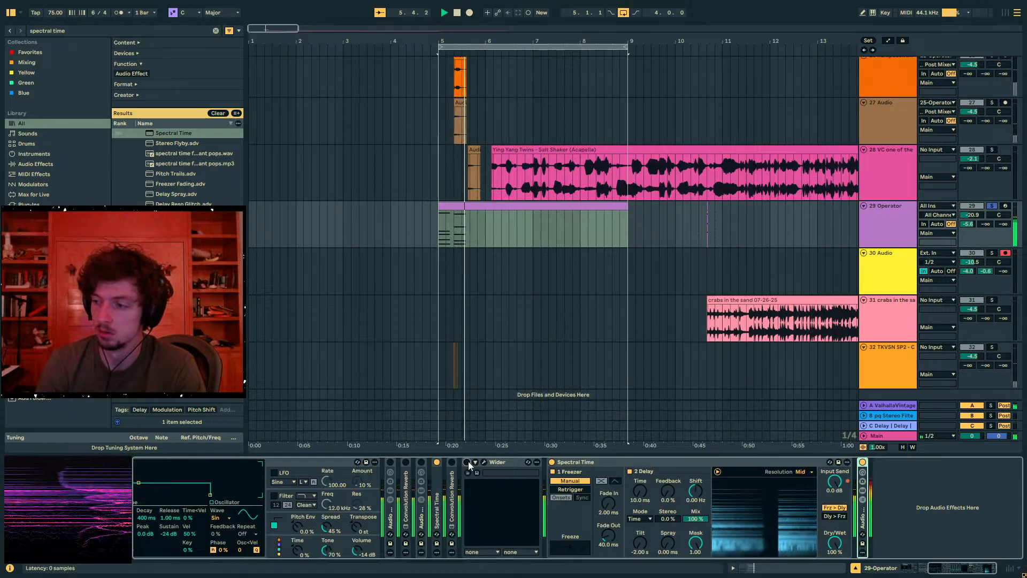
left_click(468, 461)
key("space")
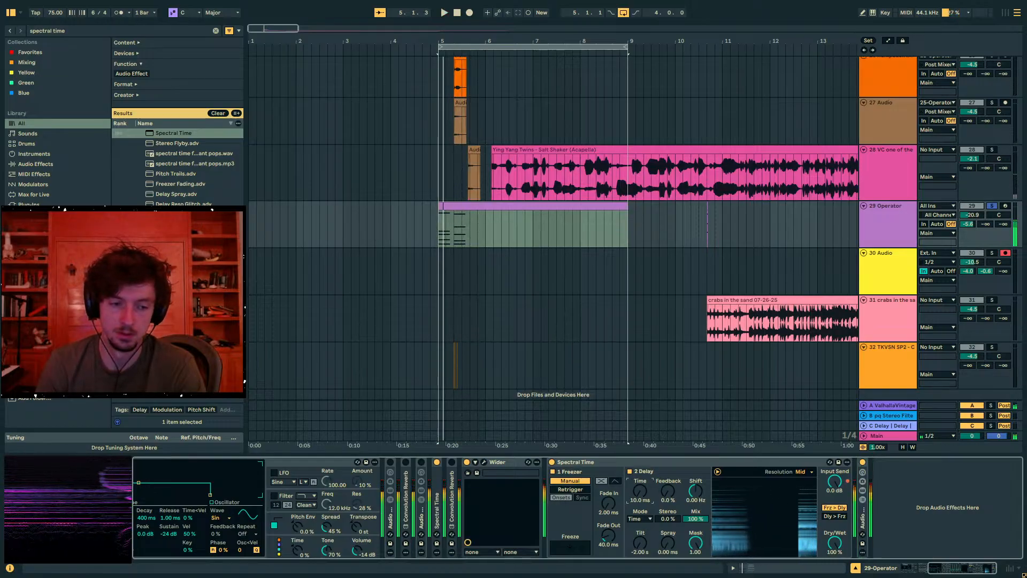
Try Spectral Time with Tilt at 397 ms, Mask at -1.00 and Shift at 151 Hz, and reset Shift to 0.00 Hz
key("space")
left_click_drag(640, 542, 640, 500)
key("space")
left_click_drag(668, 543, 667, 527)
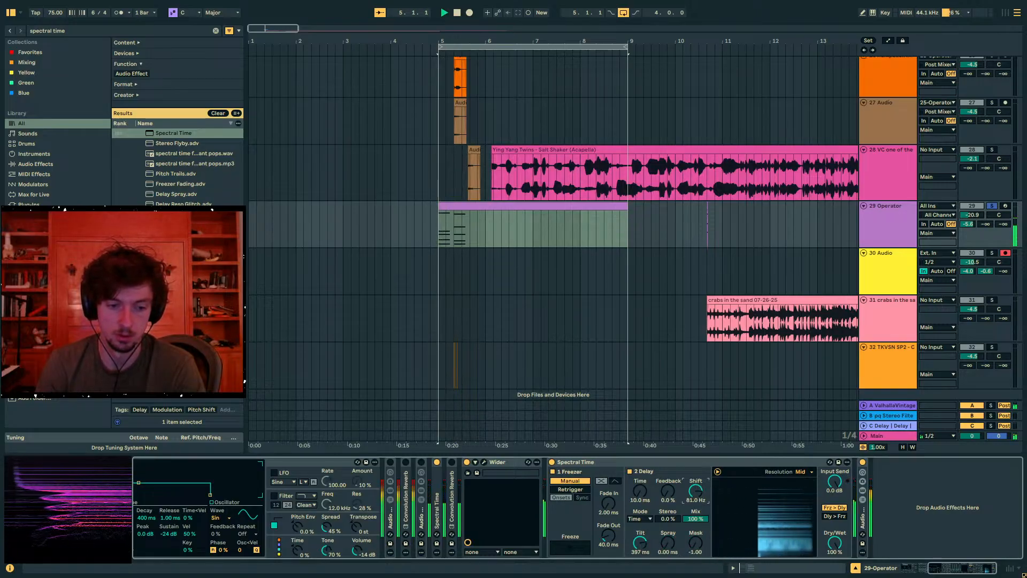
left_click_drag(696, 491, 696, 470)
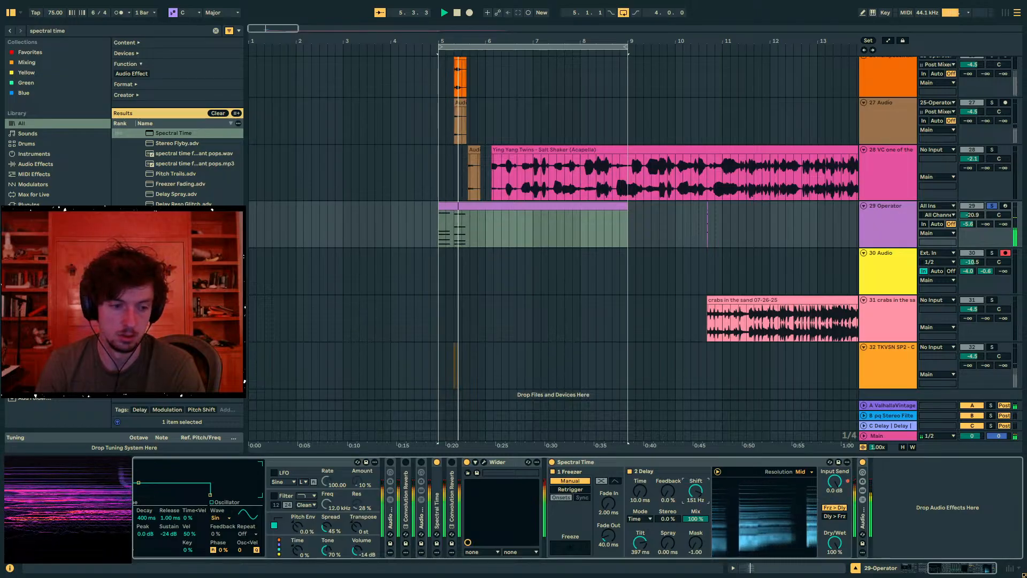
double_click(696, 491)
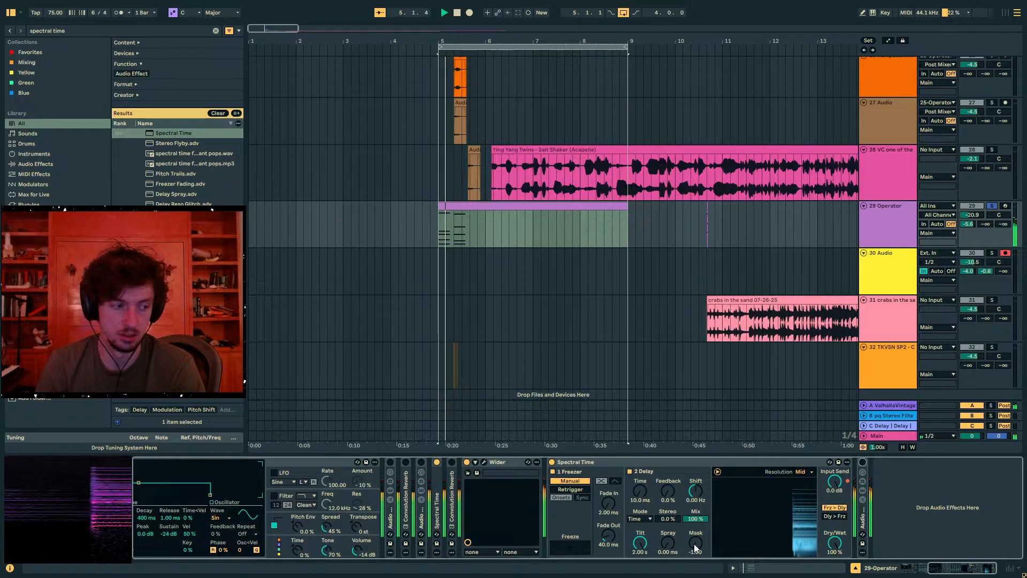
Set Spectral Time's Tilt to -1.92 s and Mask to 1.00, and replay the progression several times
left_click_drag(640, 543, 640, 575)
left_click_drag(696, 543, 695, 489)
key("space")
key("space")
key("space")
key("space")
Add a second Spectral Time at the end of the chain with Mix at 100%, Mask at 0.86 and Tilt at 2.00 s
left_click(667, 521)
left_click(644, 463)
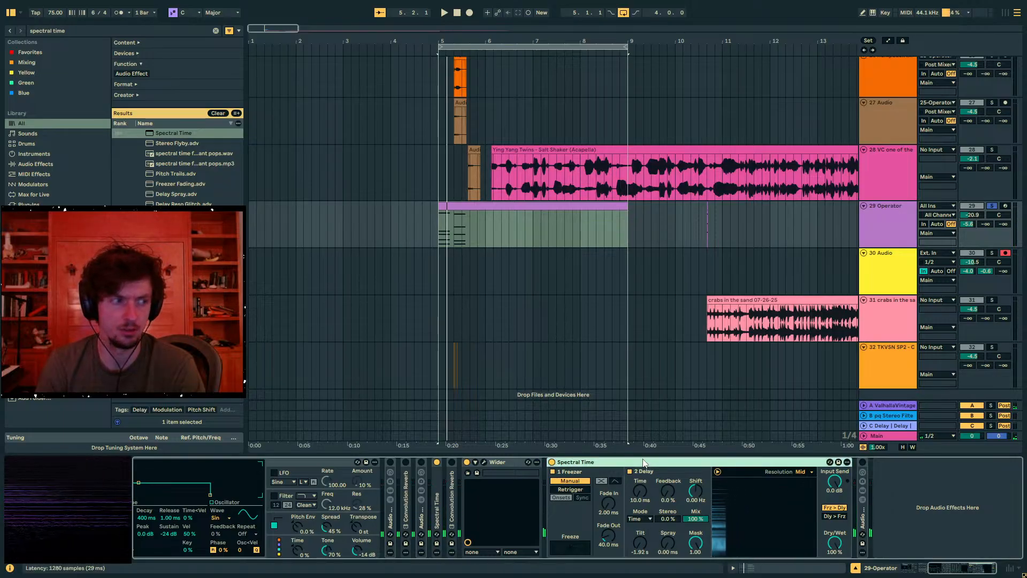
double_click(174, 133)
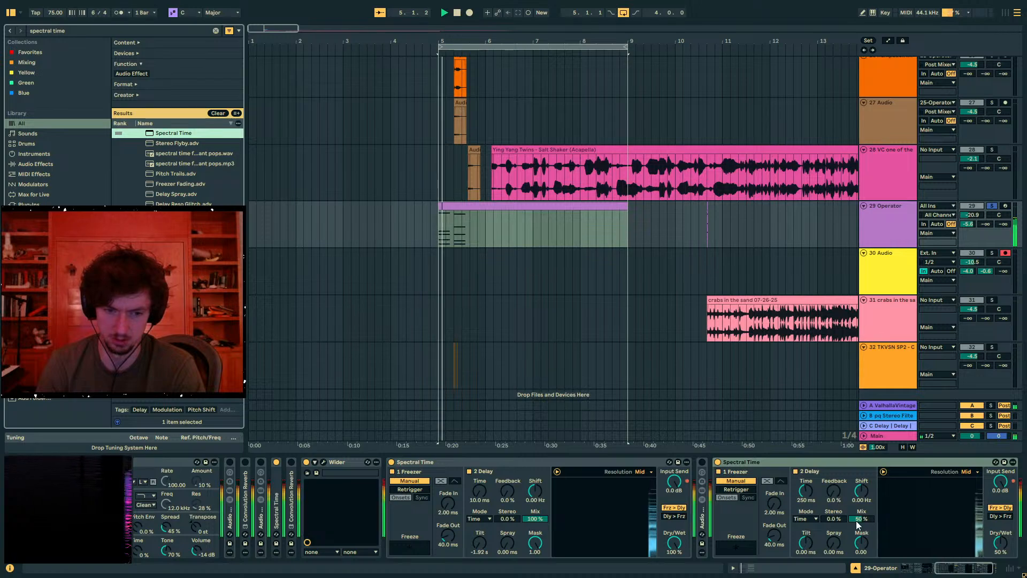
left_click_drag(856, 520, 856, 490)
left_click_drag(861, 543, 861, 498)
left_click_drag(807, 544, 807, 493)
Bypass and collapse the first Spectral Time, and set the second one's Time to 10.0 ms and Dry/Wet to 100%
key("space")
key("space")
left_click(391, 463)
left_click(412, 464)
key("space")
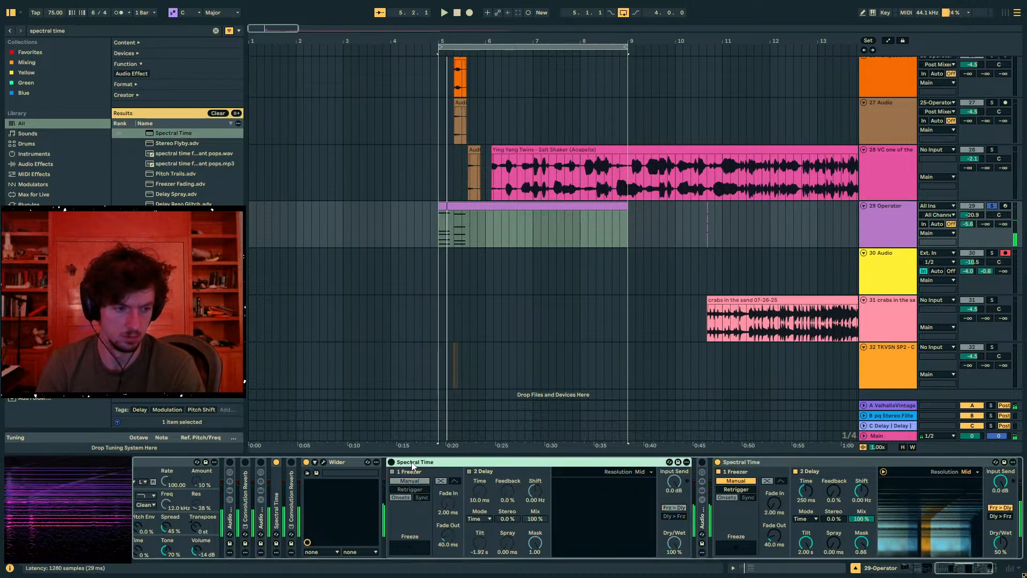
double_click(413, 463)
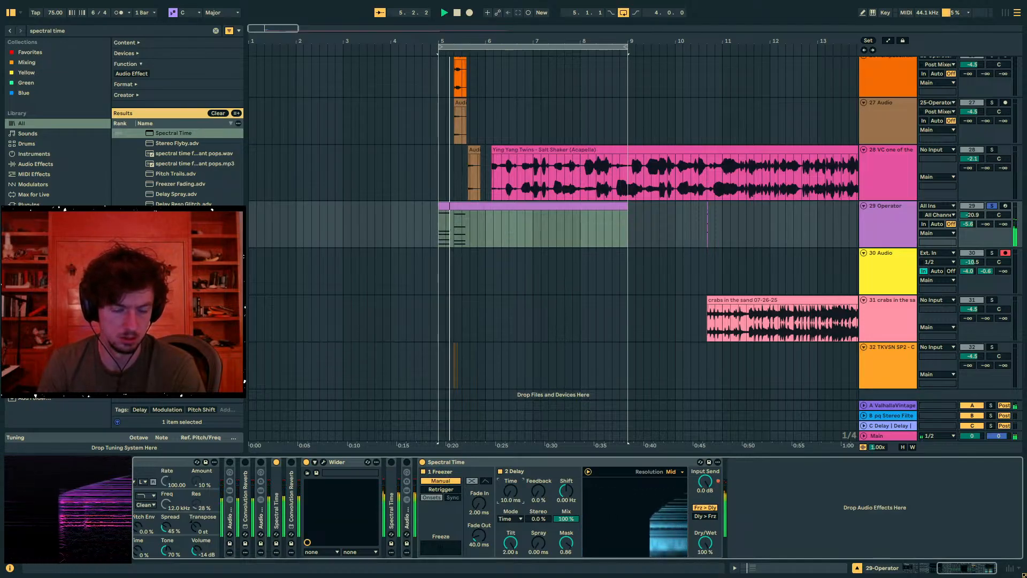
Try lower Tilt and Mask values on the expanded Spectral Time, replaying the progression after each change
left_click_drag(511, 547, 511, 568)
key("space")
key("space")
key("space")
key("space")
left_click_drag(563, 542, 563, 576)
key("space")
key("space")
key("space")
Move the expanded Spectral Time ahead of Wider and set its Tilt to 2.00 s and Mask to -0.51
left_click_drag(491, 463, 330, 475)
left_click_drag(395, 543, 395, 518)
key("space")
key("space")
left_click_drag(450, 543, 450, 527)
key("space")
key("space")
Turn on the Audio Effect Rack, set the expanded Spectral Time's Mask to 1.00 and audition the progression
left_click(717, 462)
key("space")
key("space")
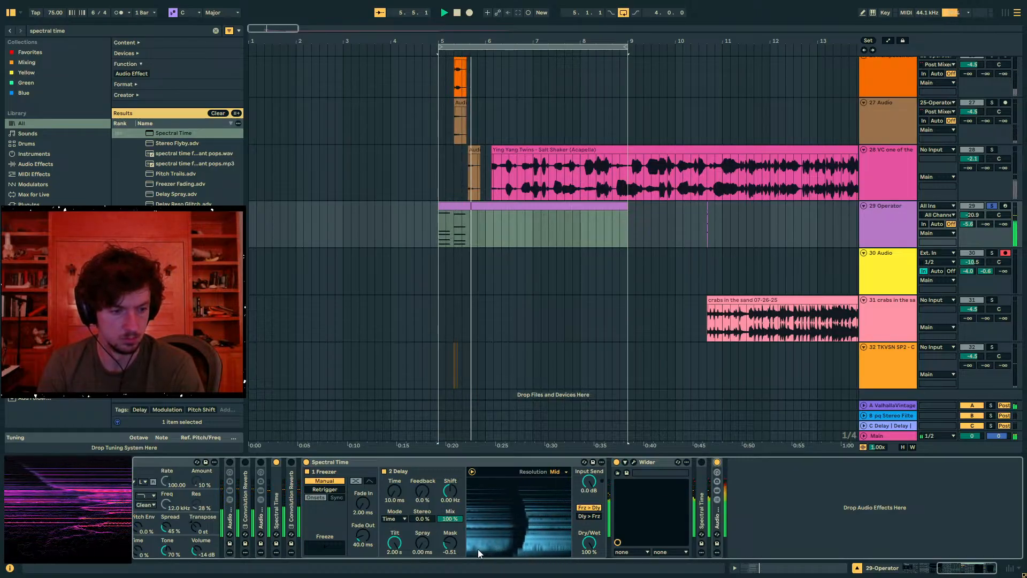
left_click_drag(450, 544, 451, 464)
key("space")
key("space")
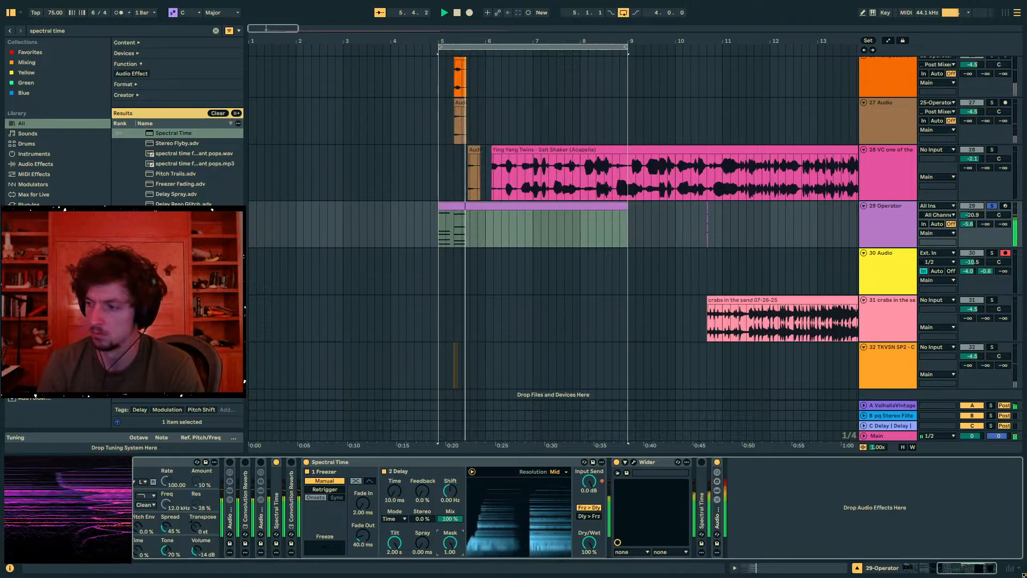
left_click(461, 205)
key("space")
Search the browser for "auto filt" and add Auto Filter at the end of the 29 Operator chain
left_click(12, 27)
type("auto filt")
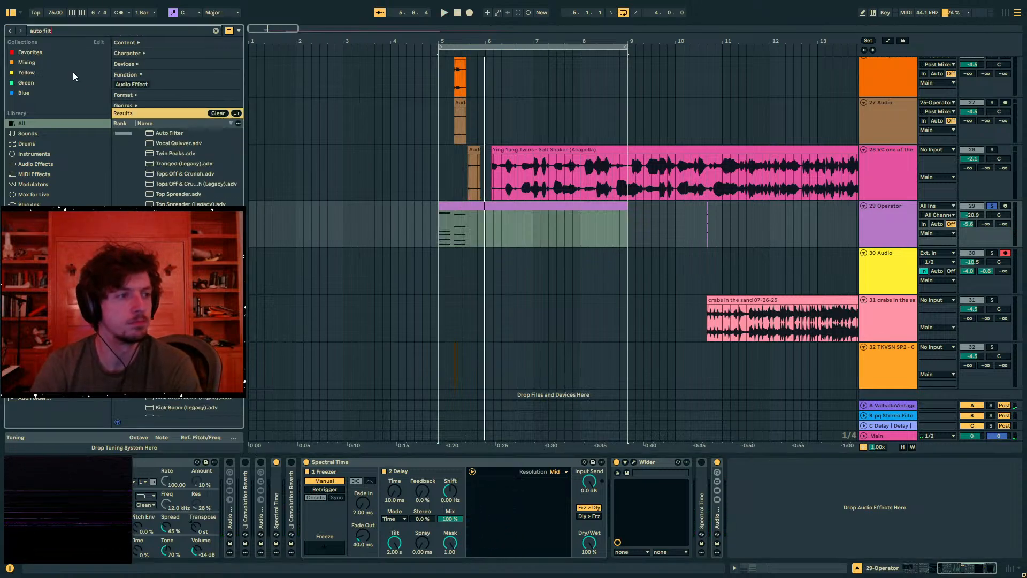
left_click(179, 134)
left_click_drag(708, 412, 993, 535)
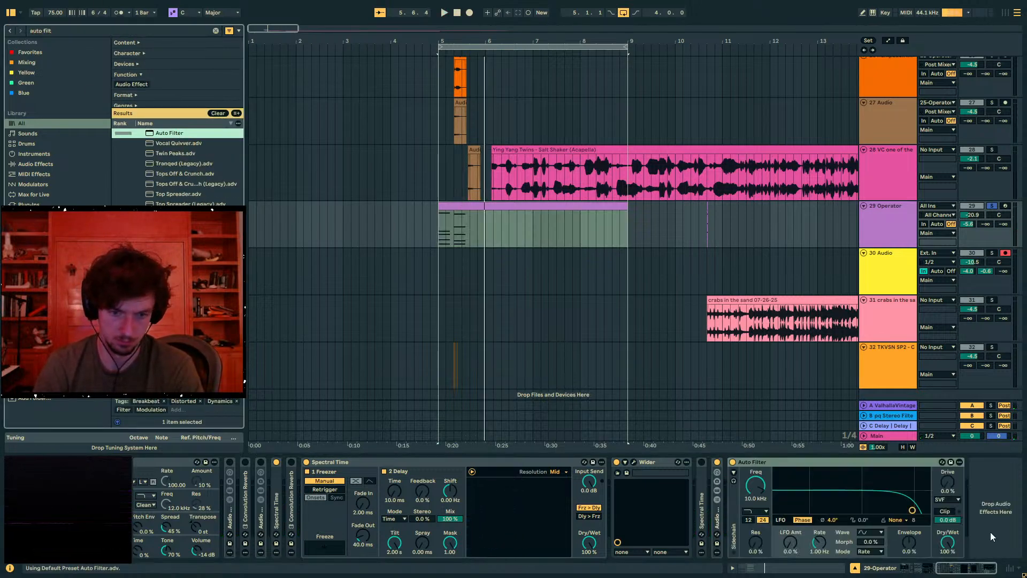
Make Auto Filter a band-pass filter with Freq at 788 Hz and Res at 43%
left_click(863, 533)
left_click(735, 489)
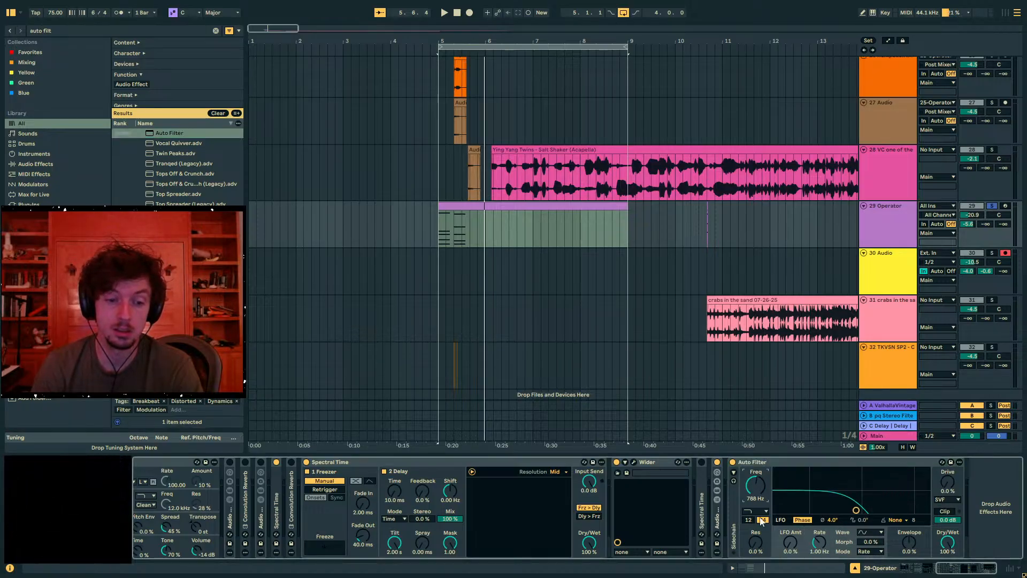
left_click(872, 534)
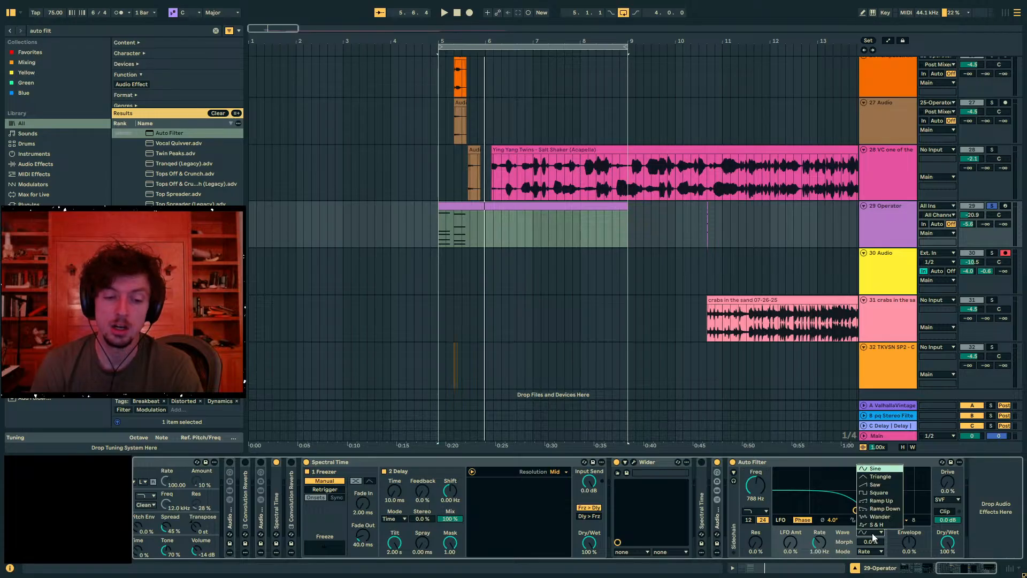
left_click(760, 517)
left_click(760, 517)
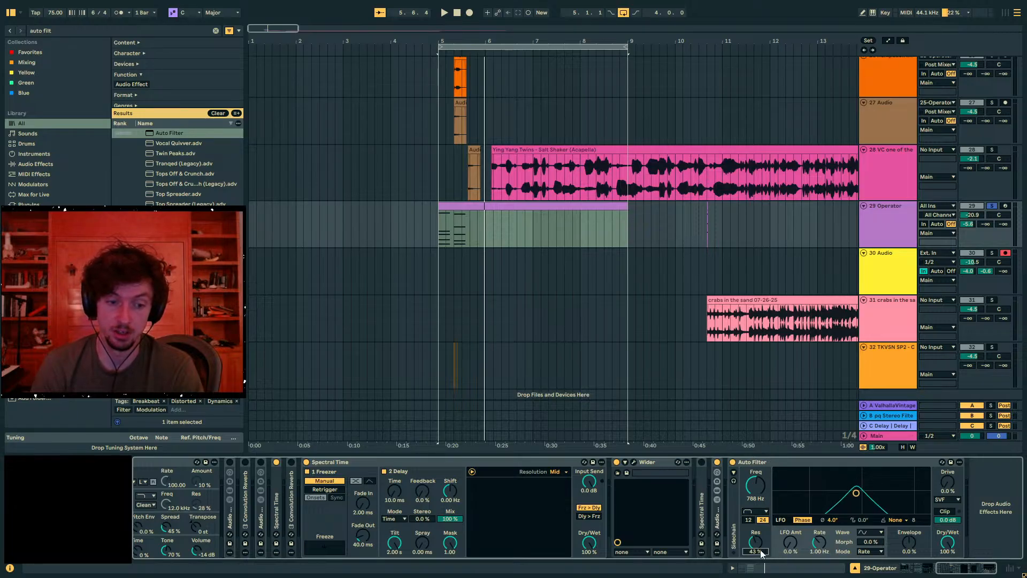
Set Auto Filter's LFO Wave to S & H, LFO Amt to 33% and Rate to 9.17 Hz during playback
left_click(869, 532)
left_click(881, 515)
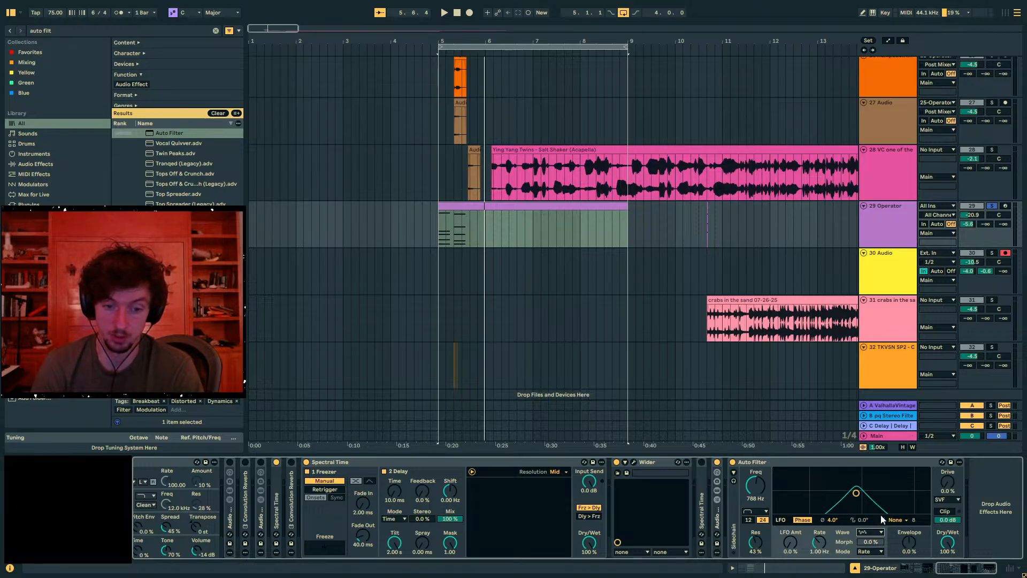
key("space")
left_click_drag(791, 543, 827, 521)
left_click(869, 532)
left_click(879, 524)
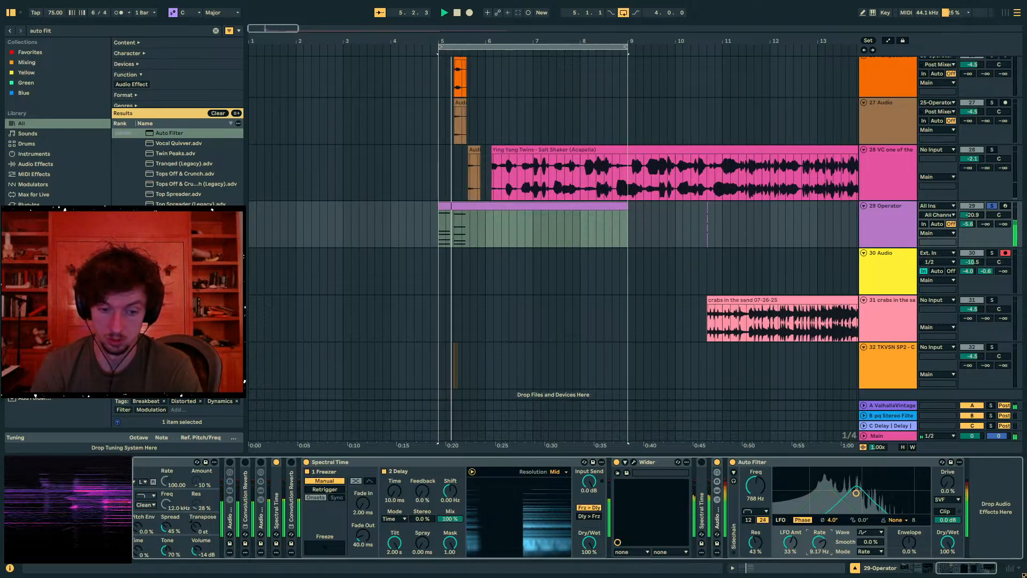
Move Auto Filter ahead of the expanded Spectral Time and duplicate the bar 5 chords into bar 6
left_click_drag(798, 462, 331, 484)
left_click_drag(486, 236, 442, 236)
key("ctrl+d")
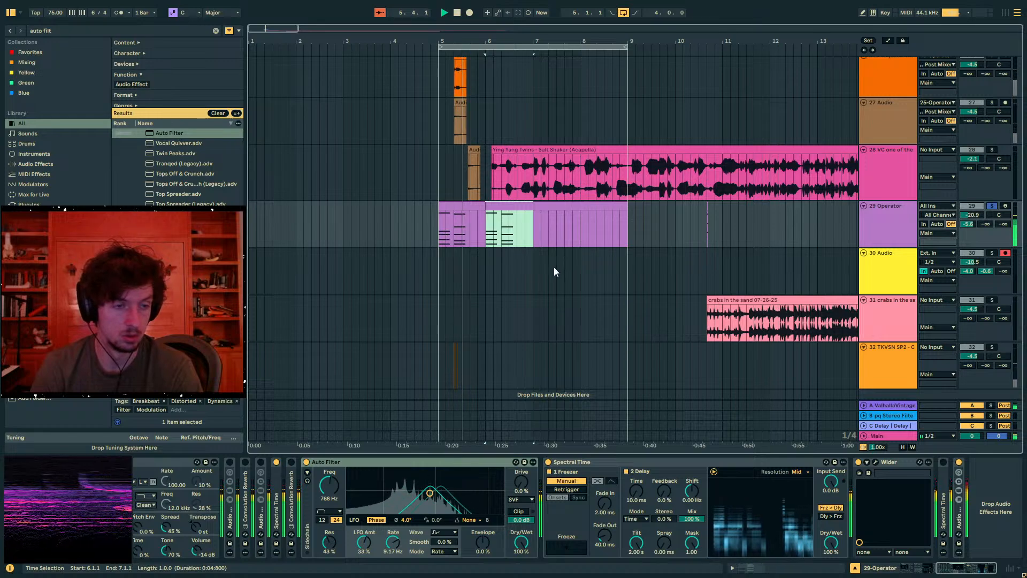
Set Auto Filter's LFO Amt to 60% and move it back to the end of the chain
left_click_drag(364, 542, 364, 527)
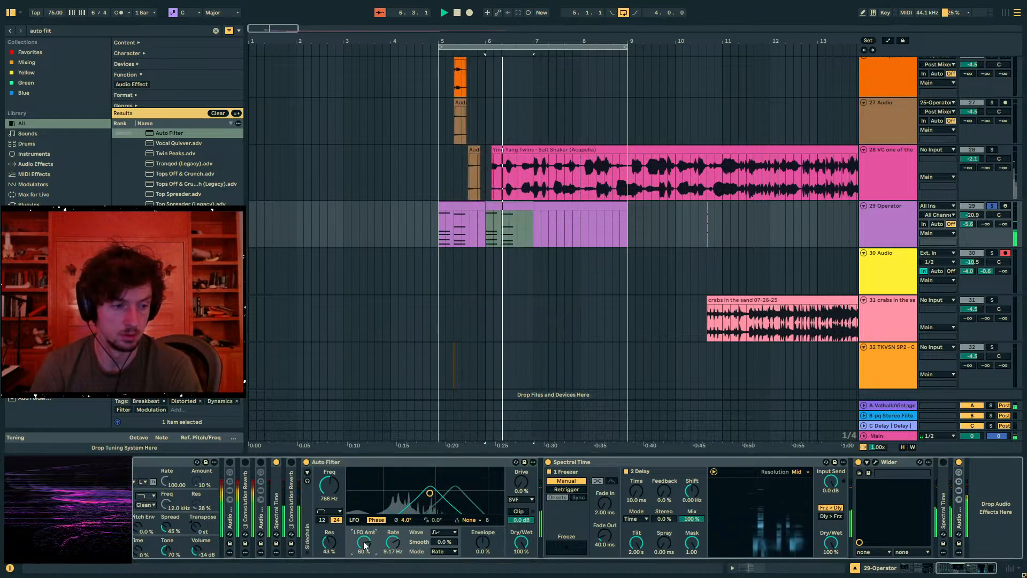
left_click_drag(377, 459, 781, 477)
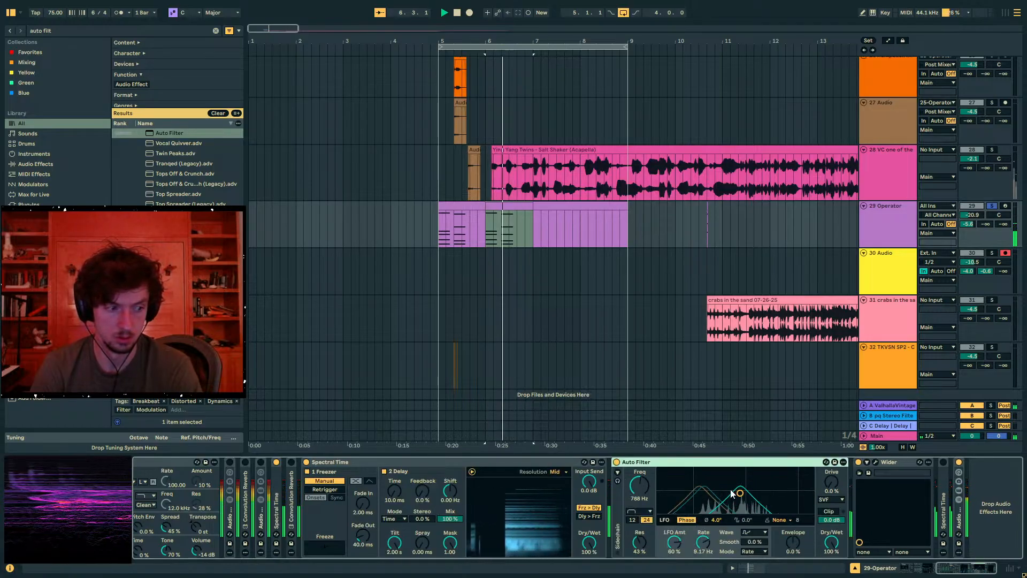
Restart playback and loop the two chord bars, 5 and 6, on the 29 Operator track
key("space")
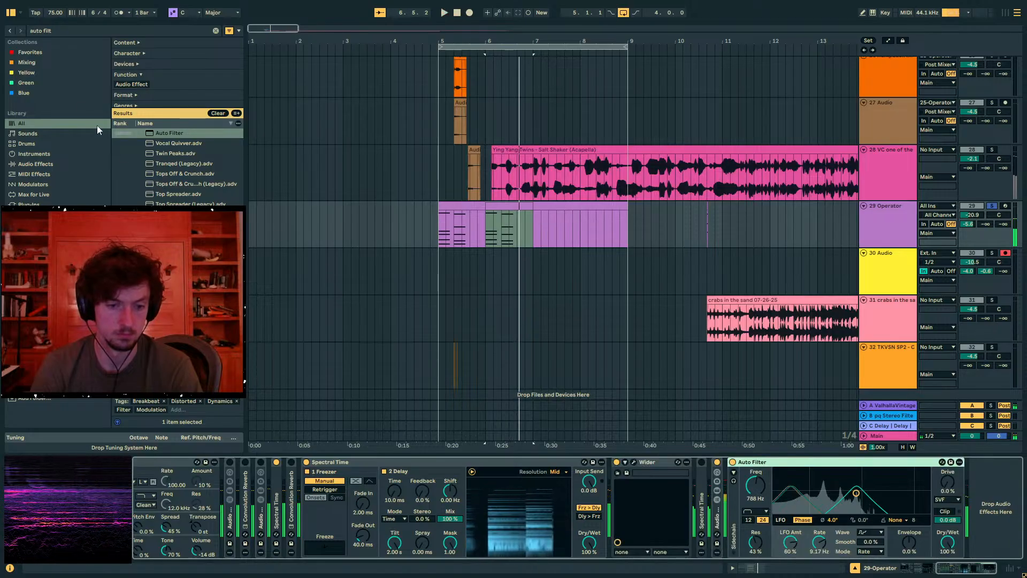
key("space")
left_click(510, 206)
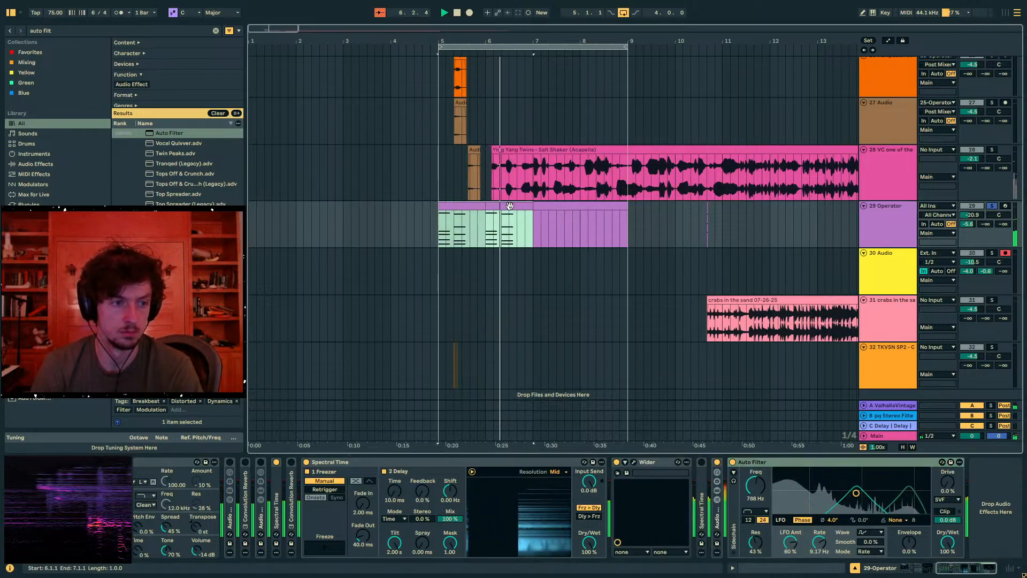
key("ctrl+l")
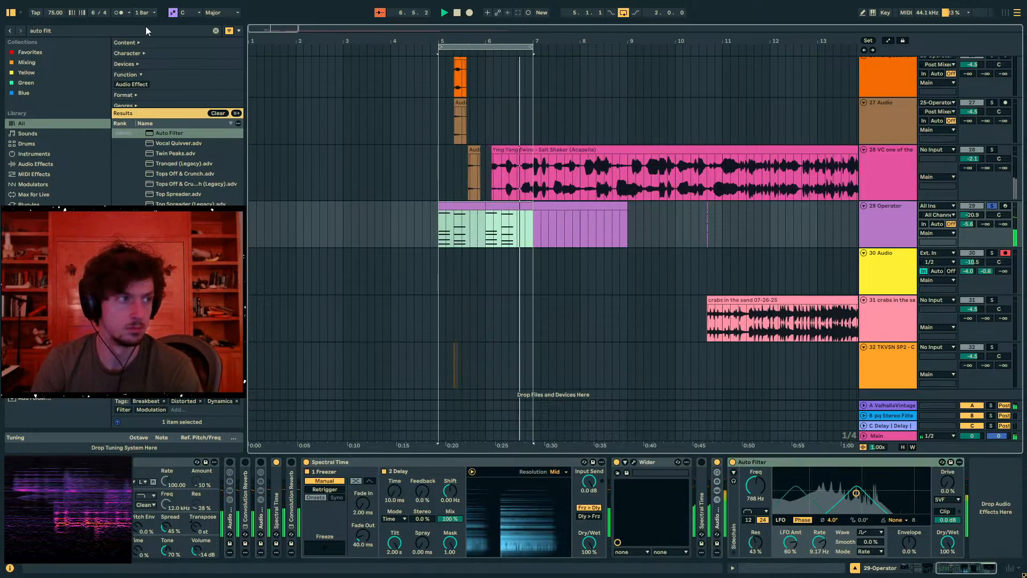
Search the browser for "flatline" and load Flatline.adv after Auto Filter
key("ctrl+f")
type("flatline")
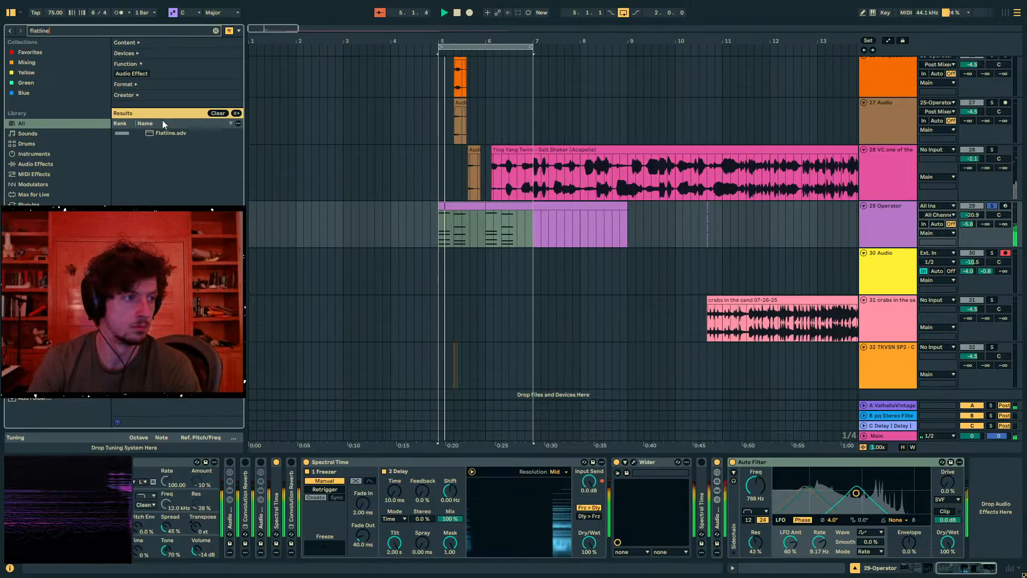
key("Down")
Duplicate a chord into the gap at the end of bar 5 and set the 29 Operator track volume to -11.7 dB
left_click_drag(455, 236, 501, 228)
key("ctrl+d")
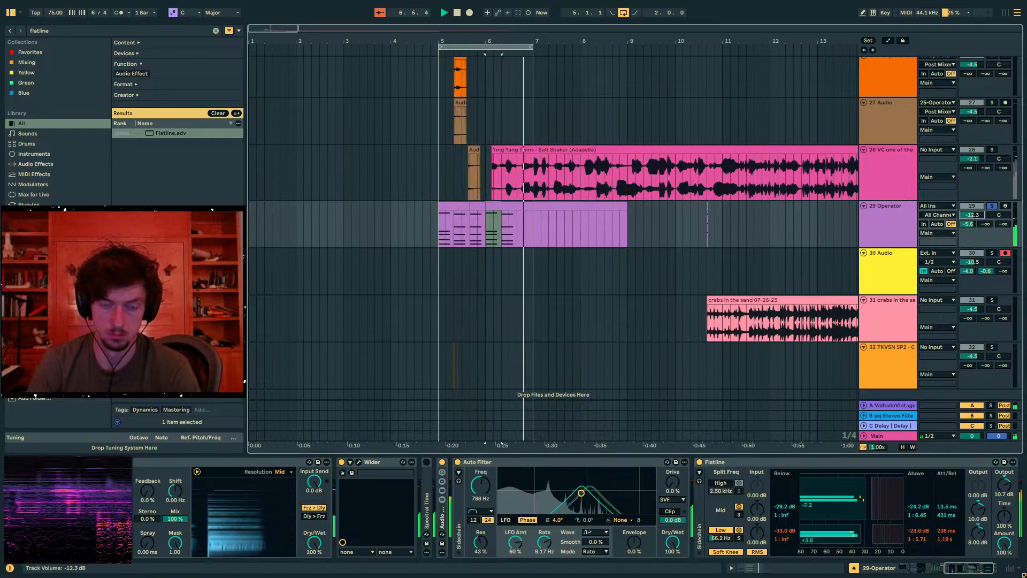
left_click_drag(469, 227, 439, 227)
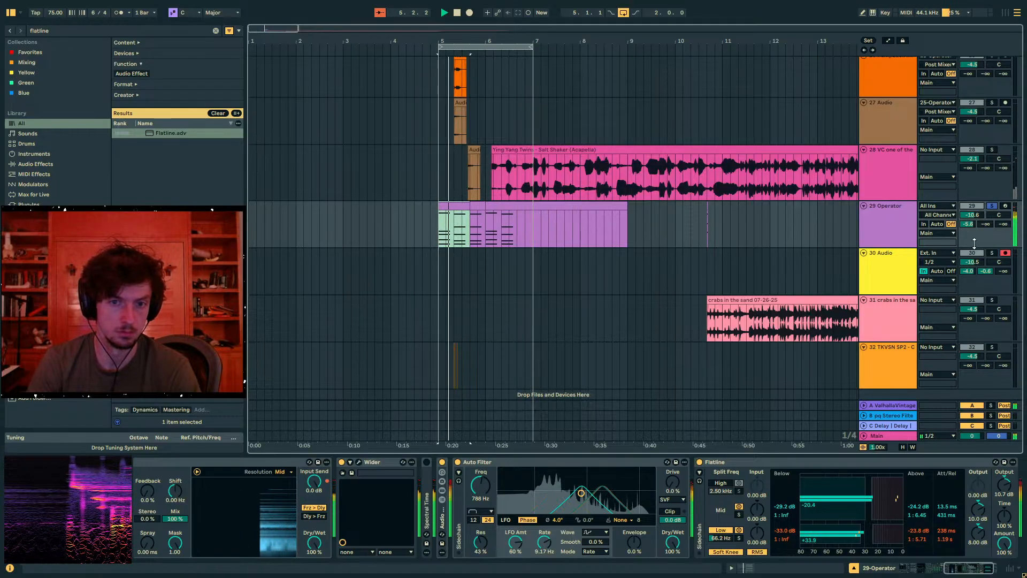
left_click(972, 215)
left_click_drag(972, 215, 972, 221)
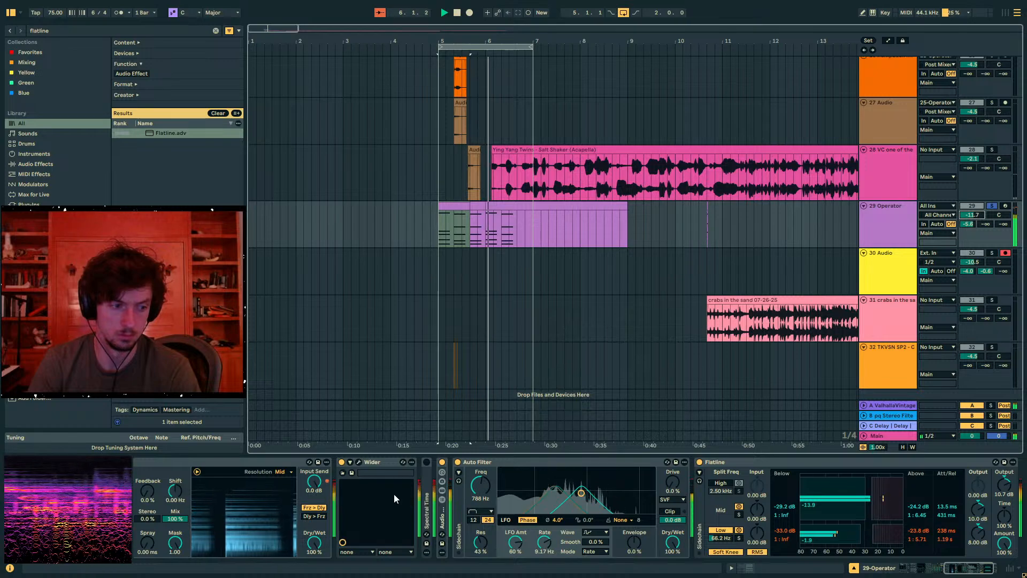
Collapse Flatline and add another Spectral Time after it with Time 10.0 ms, Tilt 2.00 s, Mask 1.00 and Mix 100%
left_click(780, 464)
key("Delete")
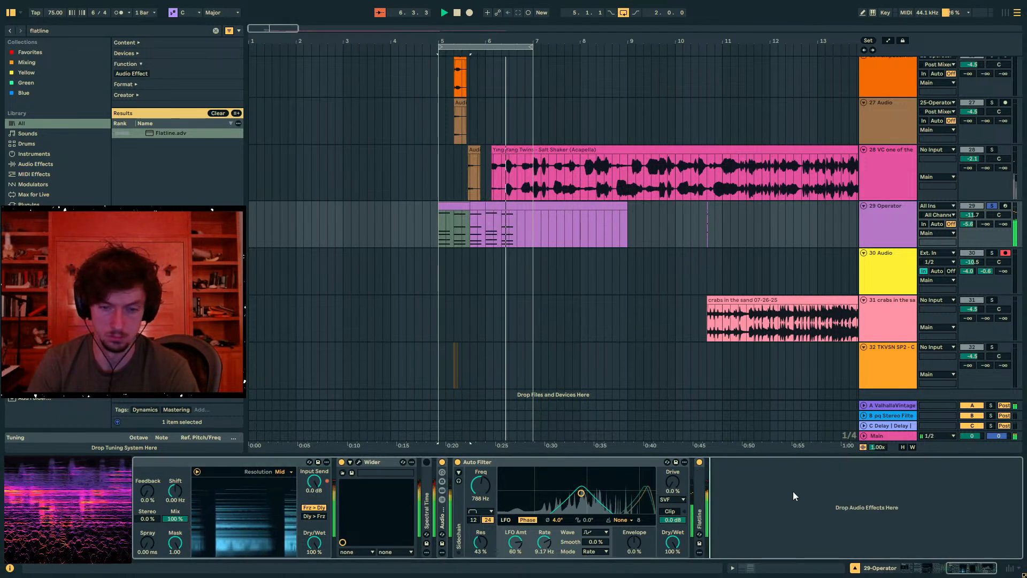
key("ctrl+z")
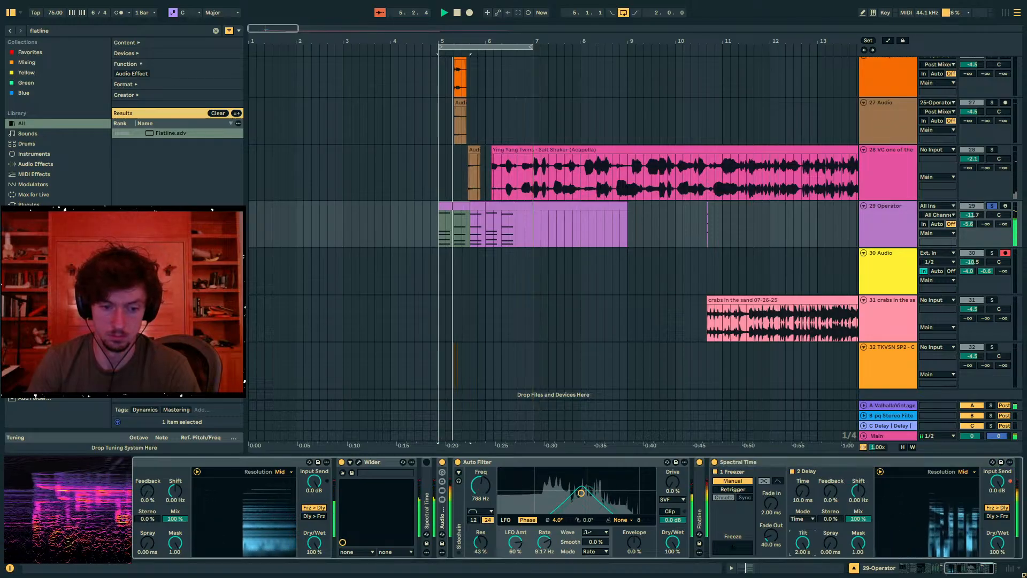
left_click(803, 542)
left_click(831, 539)
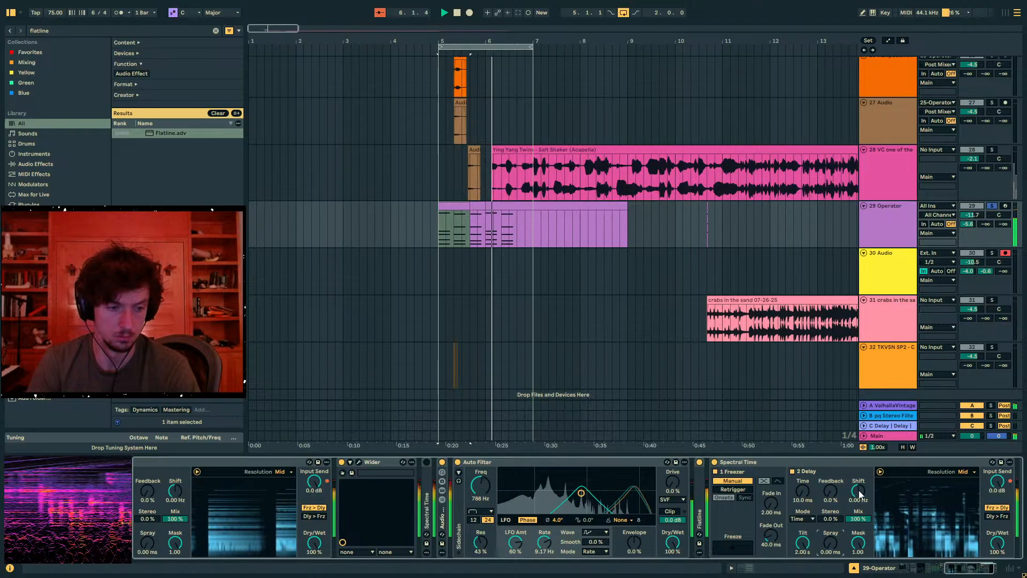
Set the last Spectral Time's delay Shift to -12.0 Hz and Feedback to 55%, and loop only bar 5 on the 29 Operator track
left_click_drag(858, 493, 858, 508)
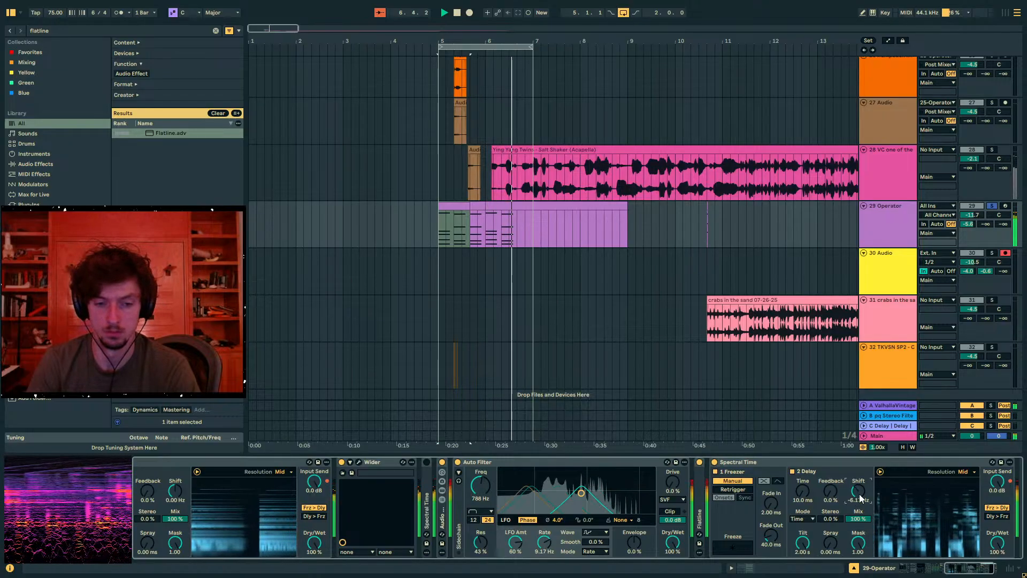
left_click_drag(830, 491, 831, 461)
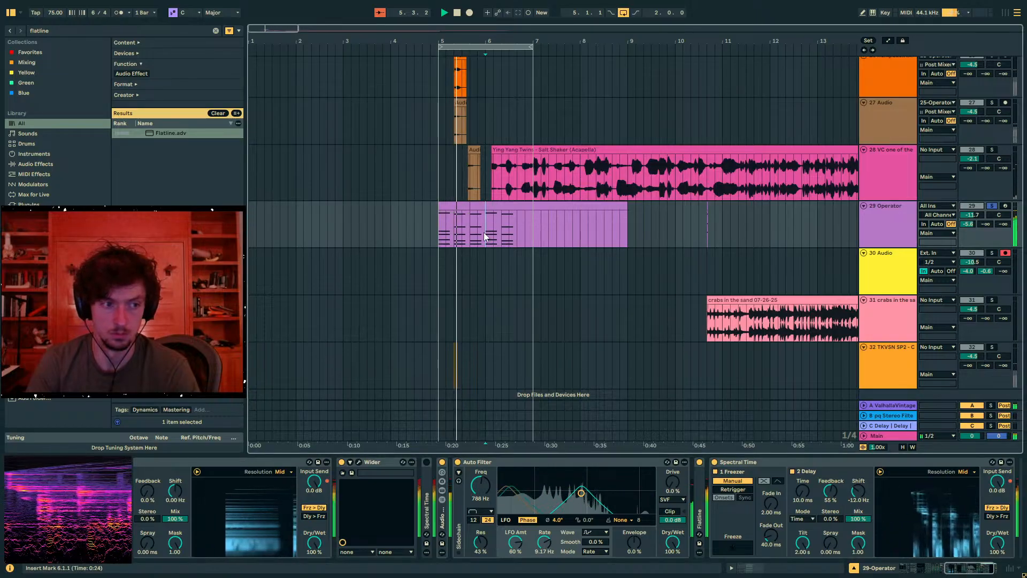
left_click_drag(485, 232, 436, 229)
key("ctrl+l")
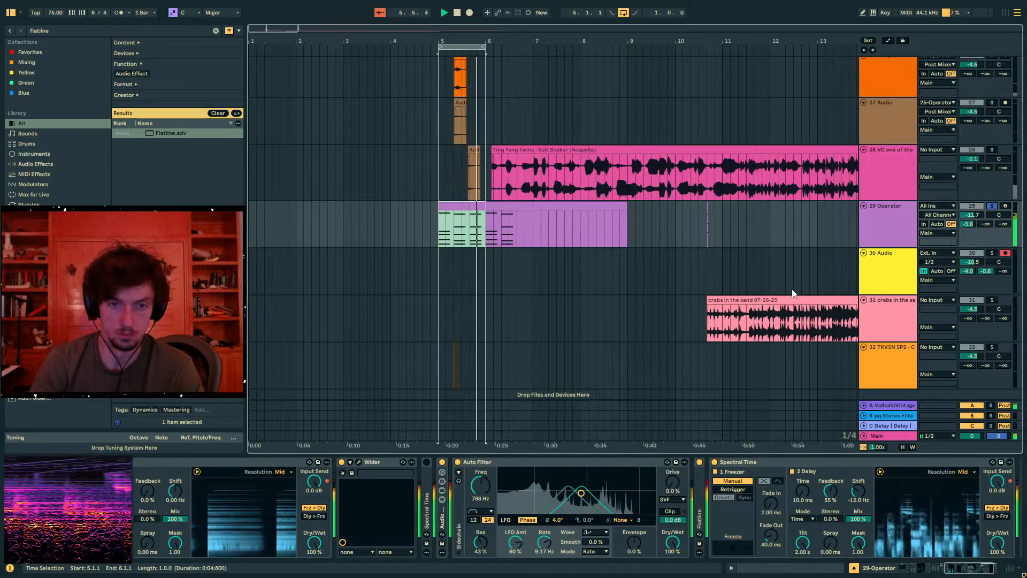
Lower the top note of the third chord in bar 5 by one semitone to F#4 and return to the device chain
key("shift+Tab")
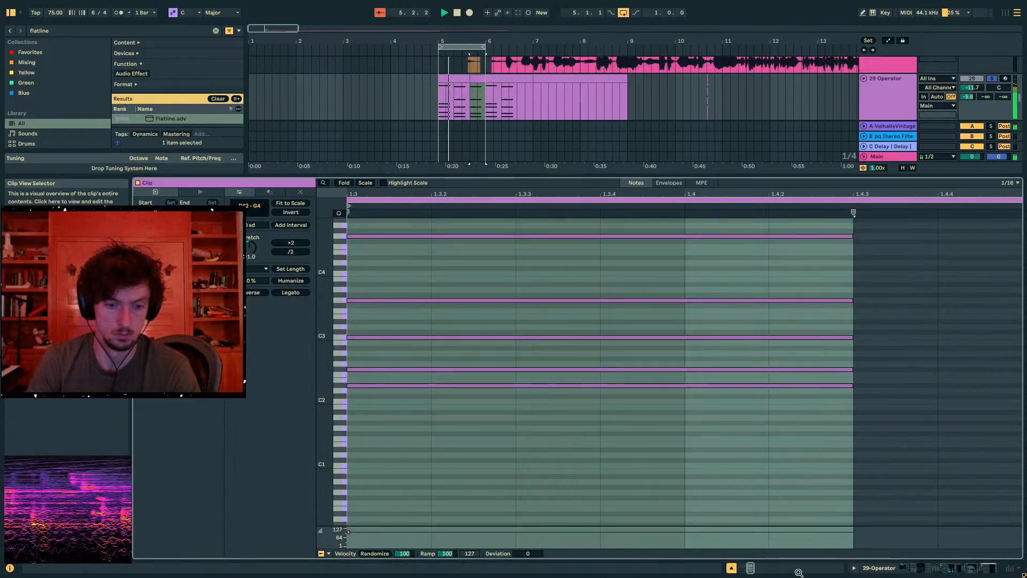
scroll(823, 313, "up", 4)
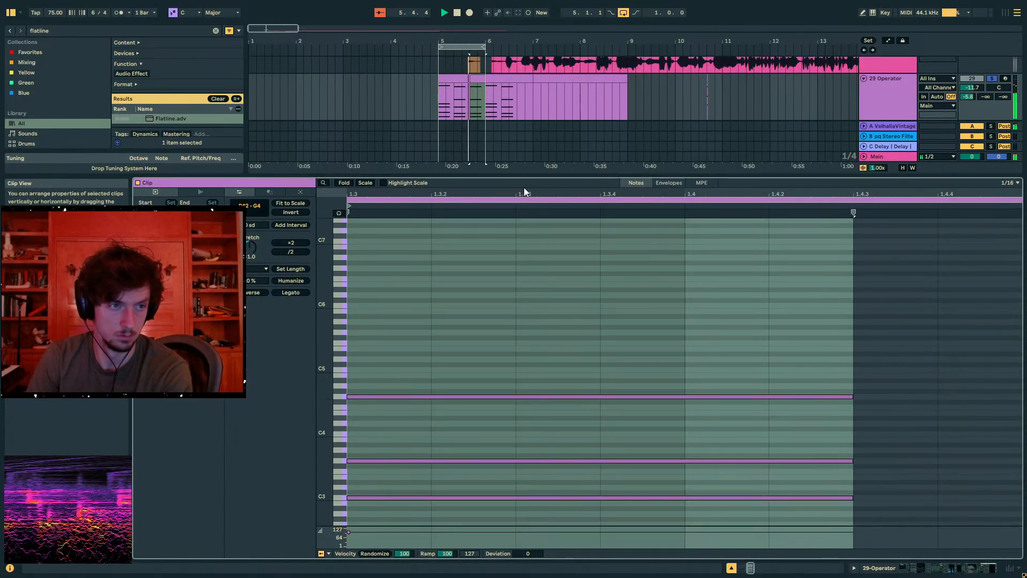
left_click_drag(523, 192, 559, 160)
left_click_drag(562, 372, 586, 422)
key("Down")
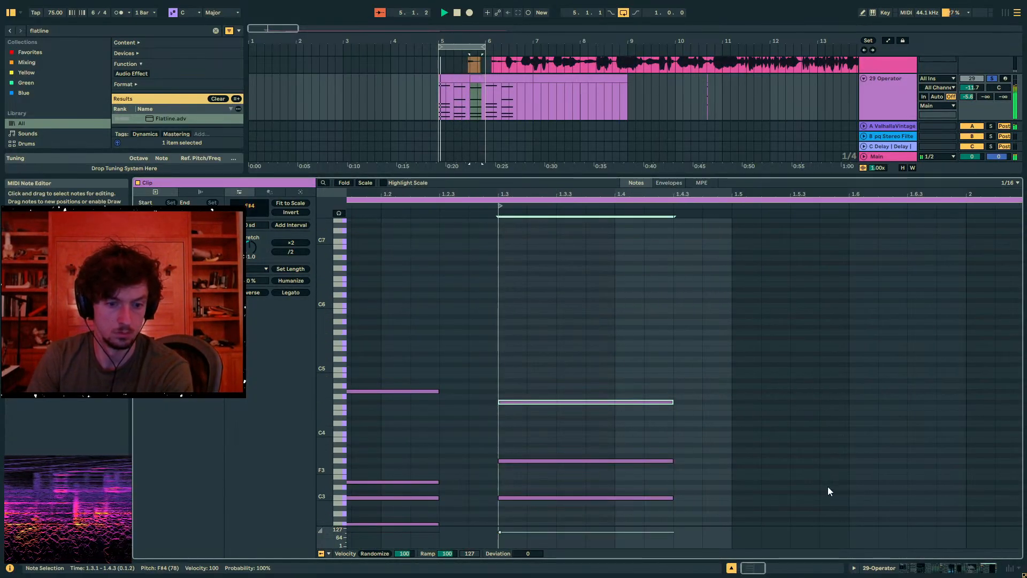
left_click(884, 569)
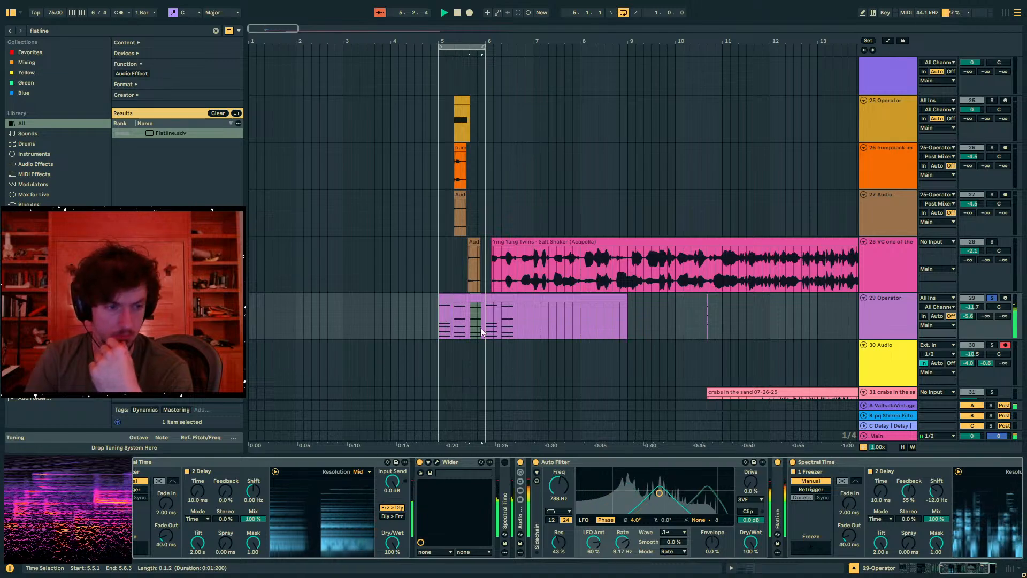
Look over the other tracks in the arrangement and set the 29 Operator track volume to -11.0 dB
scroll(512, 199, "up", 1, "ctrl")
scroll(519, 206, "up", 4)
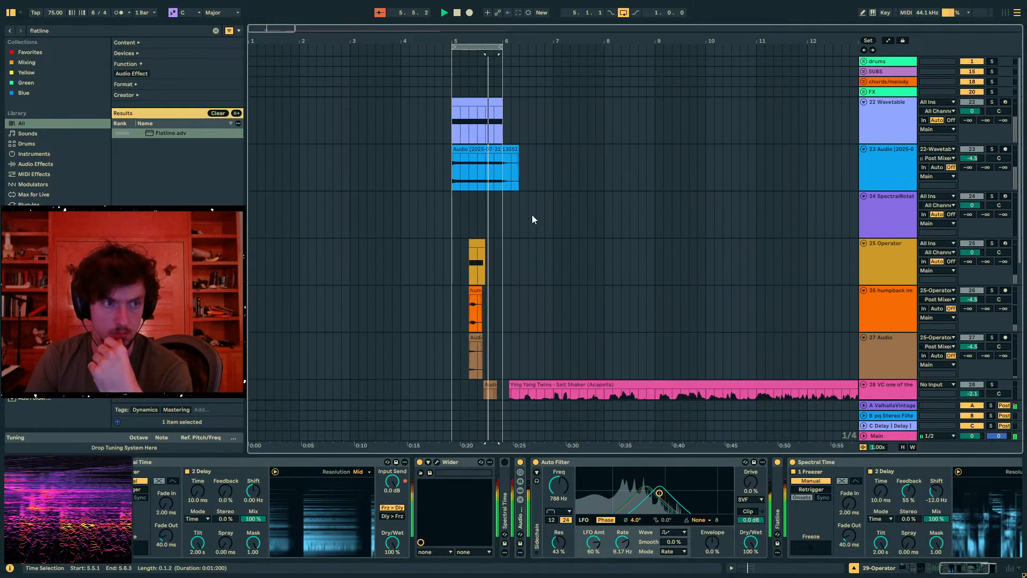
scroll(560, 252, "down", 5)
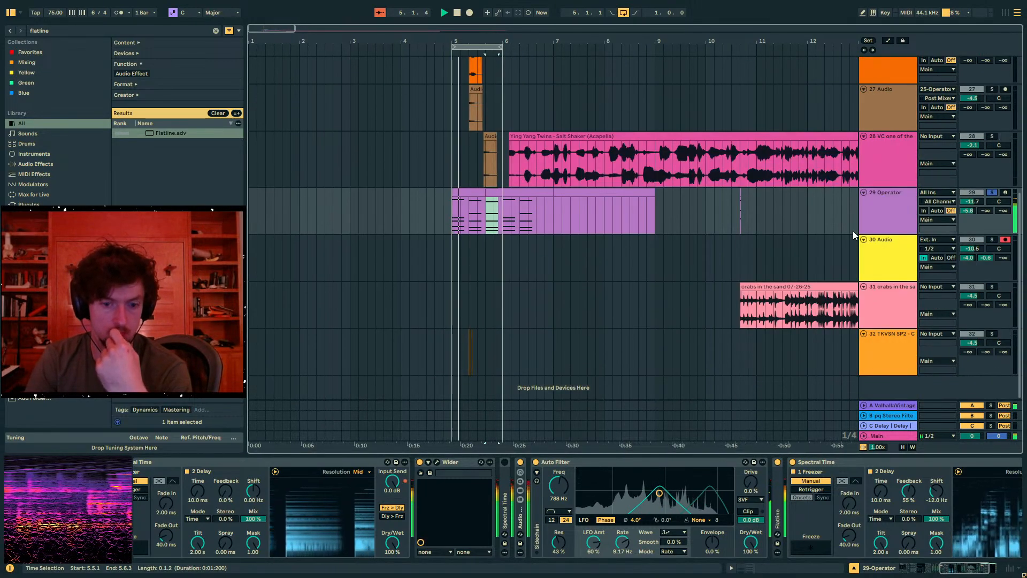
mouse_move(879, 490)
left_mouse_down()
mouse_move(878, 465)
mouse_move(878, 491)
left_mouse_up()
left_click_drag(971, 202, 971, 198)
Search the browser for "kick" and sort the results by rank
key("ctrl+f")
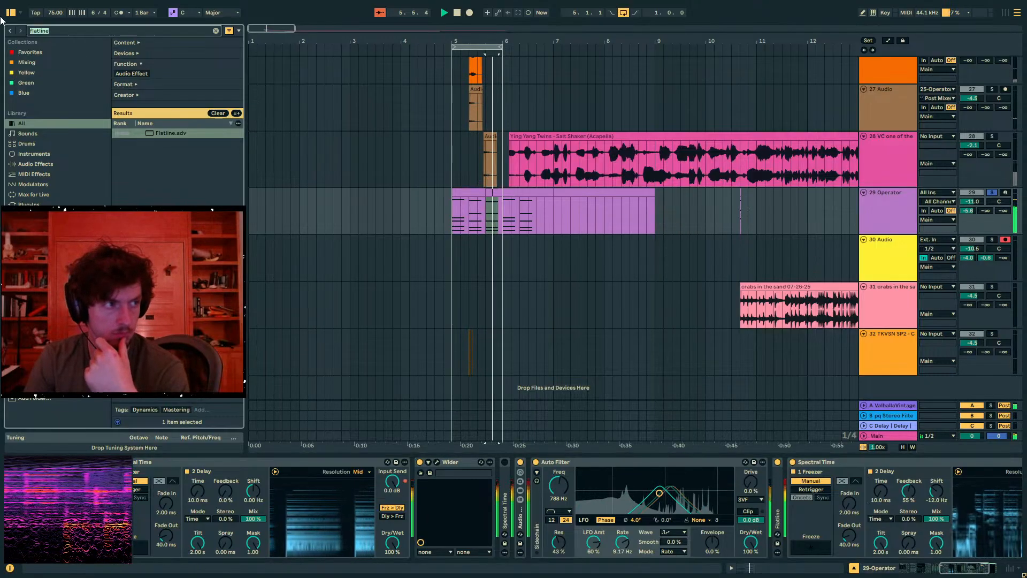
type("kick")
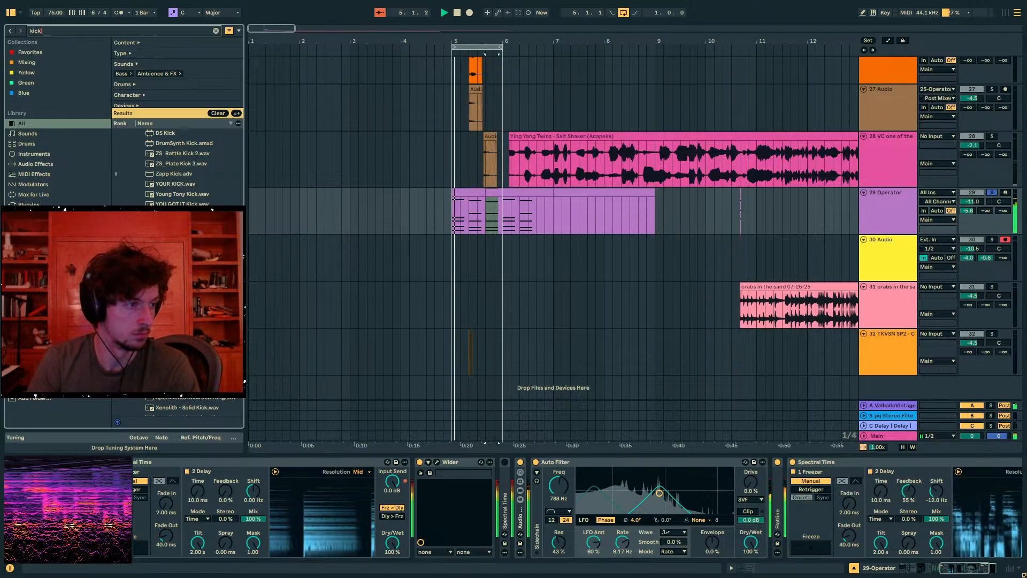
left_click(124, 123)
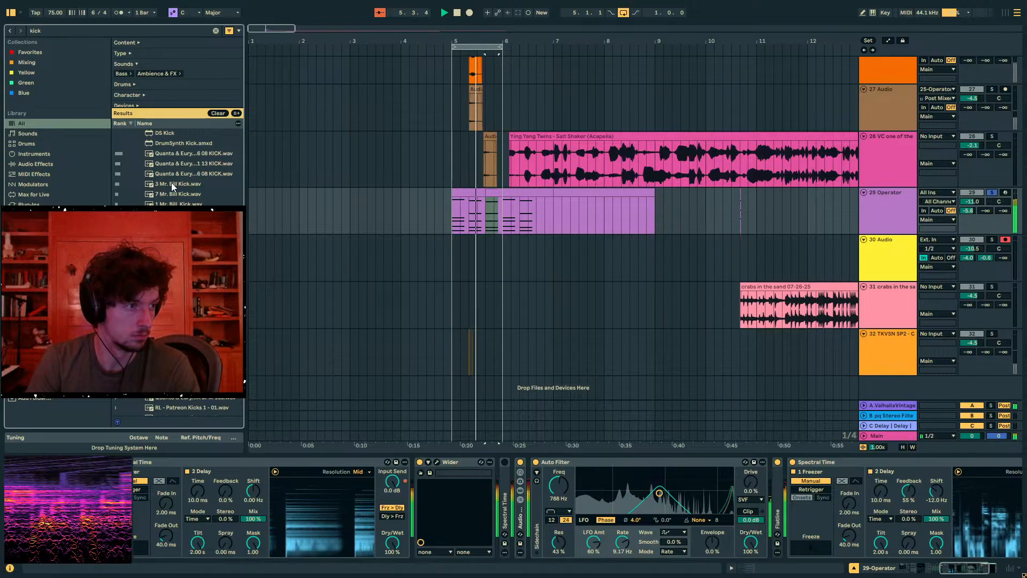
Place the first Quanta & EurythmY 08 KICK.wav sample on track 31 at bar 5 and duplicate it five times
left_click_drag(172, 153, 458, 300)
key("ctrl+d")
key("ctrl+d")
key("ctrl+d")
key("ctrl+d")
key("ctrl+d")
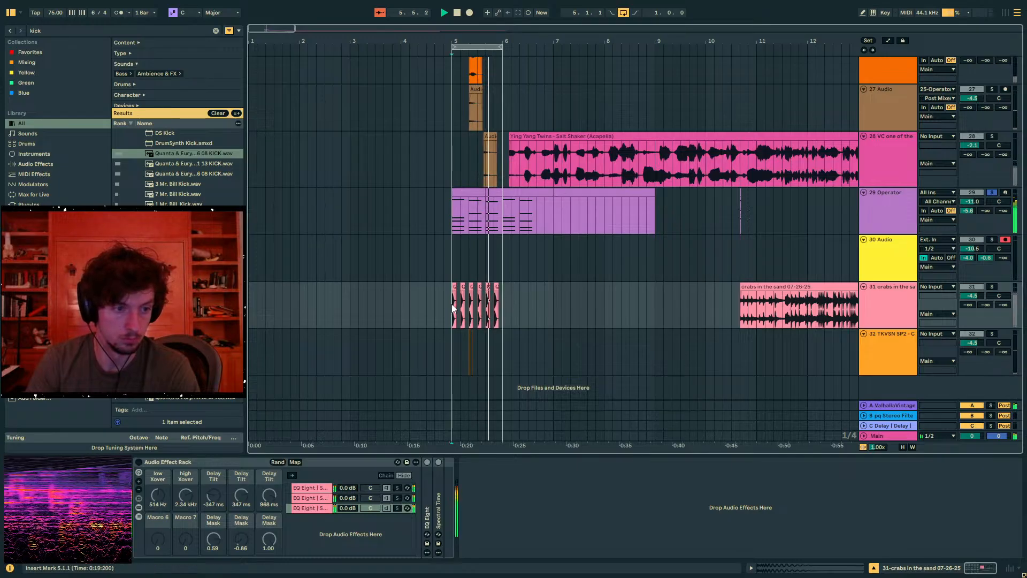
Try a 4/4 time signature and loop one bar of the Operator track, and undo the change
scroll(468, 202, "up", 3)
left_click_drag(467, 32, 466, 80)
left_click(94, 13)
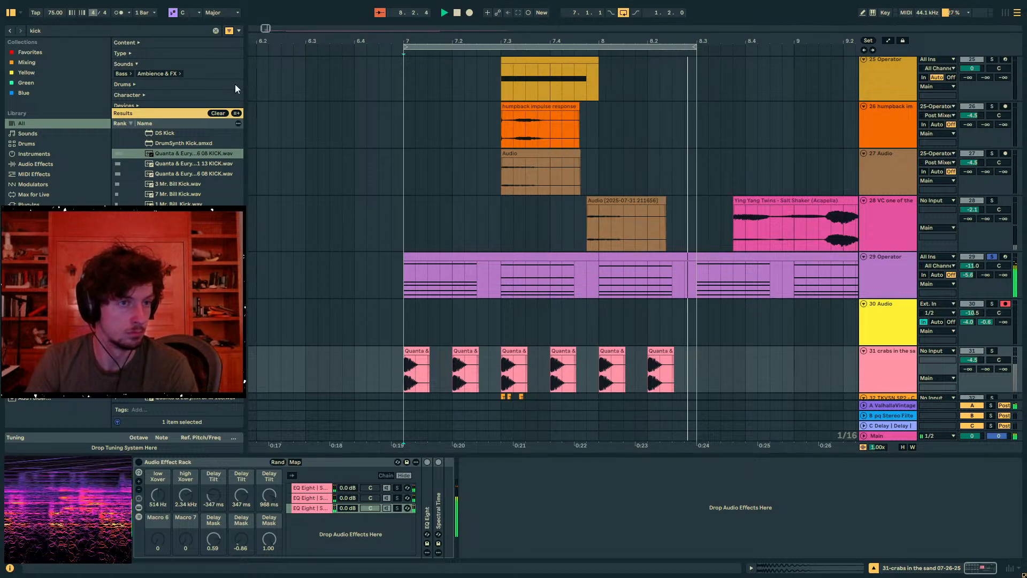
scroll(648, 216, "up", 1)
left_click_drag(600, 295, 407, 299)
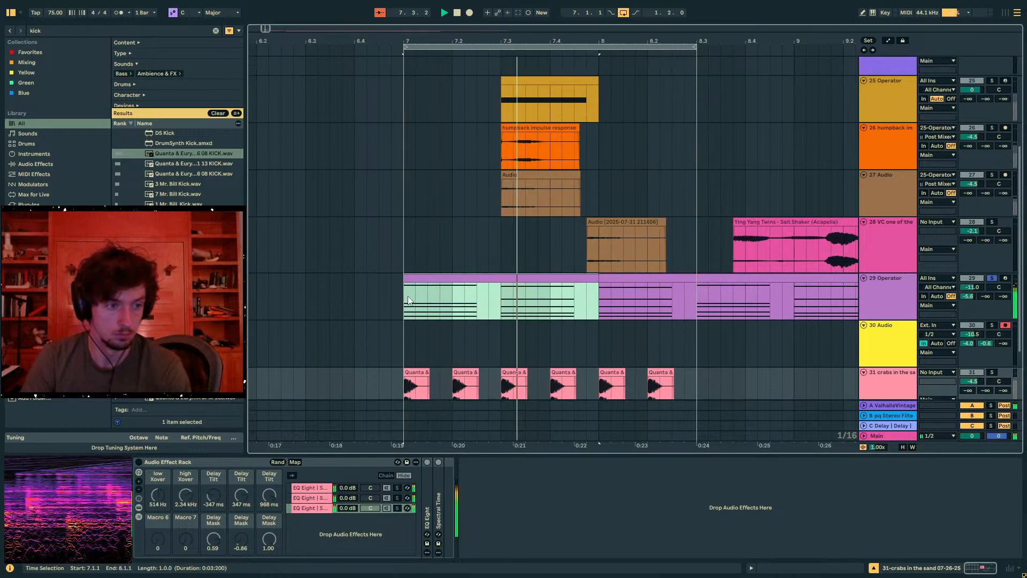
key("ctrl+l")
key("ctrl+z")
Loop the four beats from 5.1.1 to 5.5.1 and consolidate the chord section of the Operator track
mouse_move(698, 300)
left_mouse_down()
mouse_move(369, 302)
mouse_move(405, 302)
left_mouse_up()
left_click(555, 278)
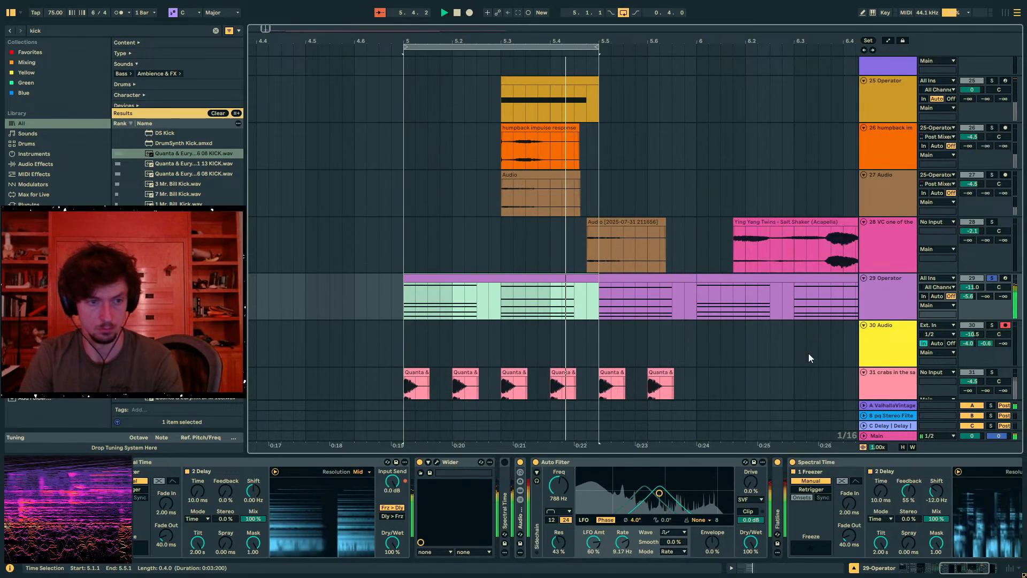
left_click(637, 281, "shift")
key("ctrl+j")
Compress all notes in the Operator clip so the three chords fit within four beats
left_click(825, 569)
left_click(818, 459)
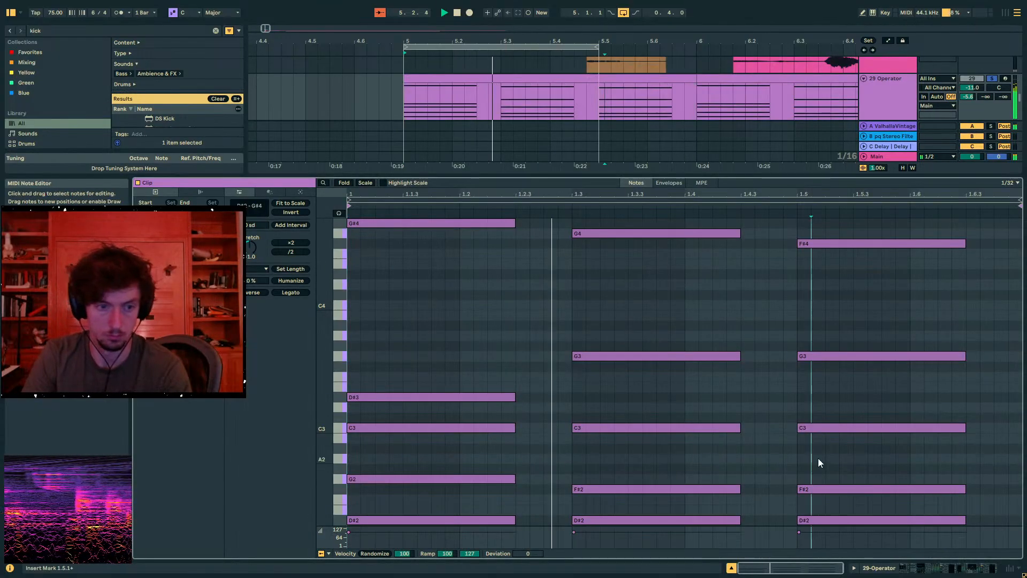
key("ctrl+a")
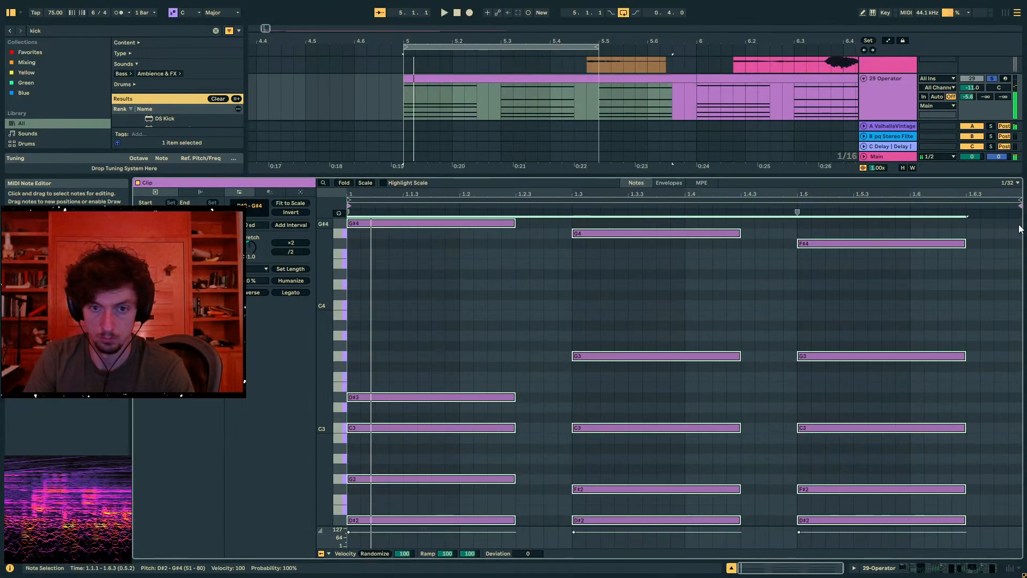
key("space")
double_click(1016, 224)
mouse_move(1019, 228)
left_mouse_down()
mouse_move(992, 226)
mouse_move(1015, 217)
mouse_move(784, 218)
left_mouse_up()
key("ctrl+a")
key("space")
left_click(945, 568)
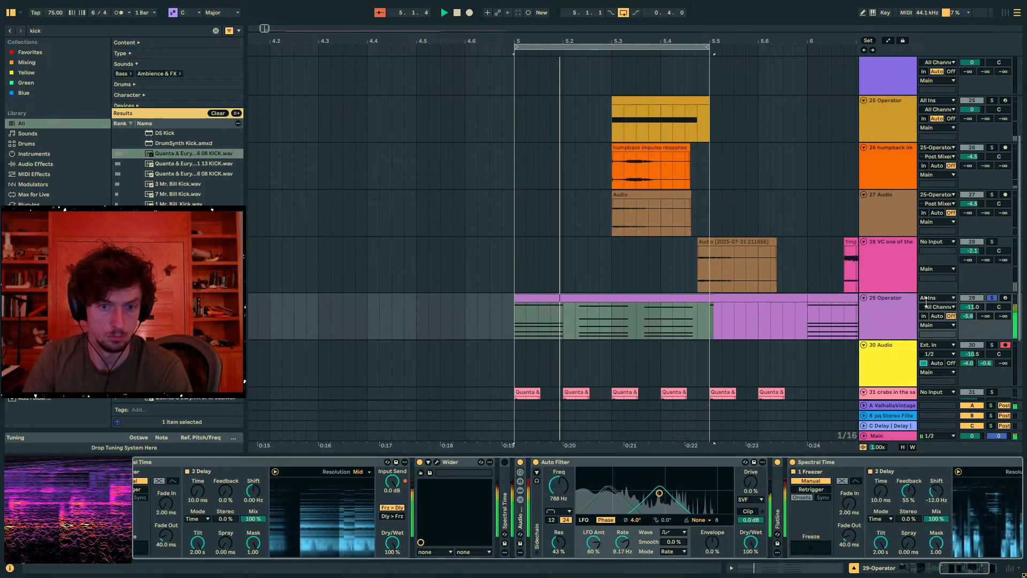
Solo track 31 with the kicks alongside the Operator track
scroll(958, 292, "down", 3)
left_click(890, 297)
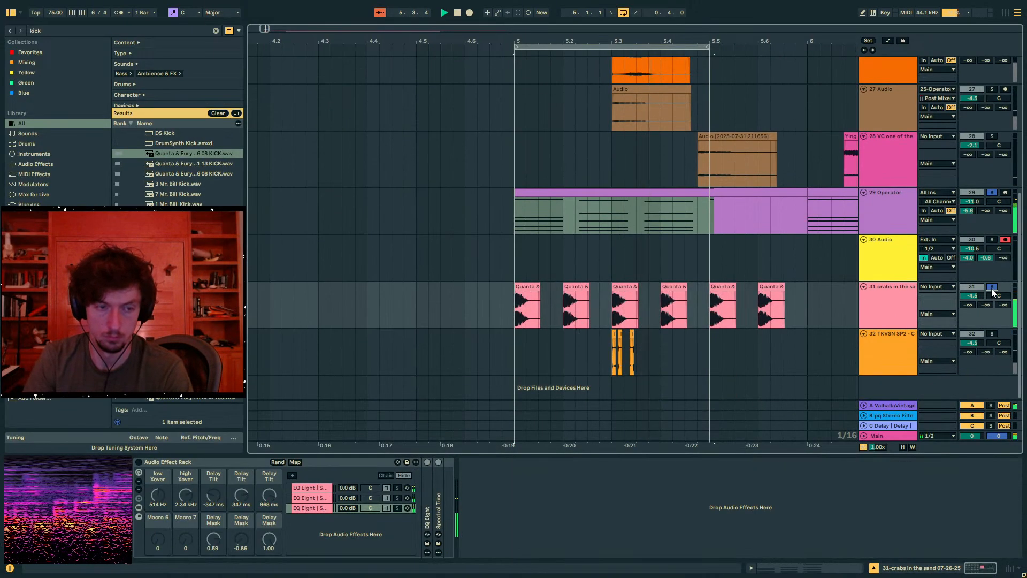
left_click(887, 304)
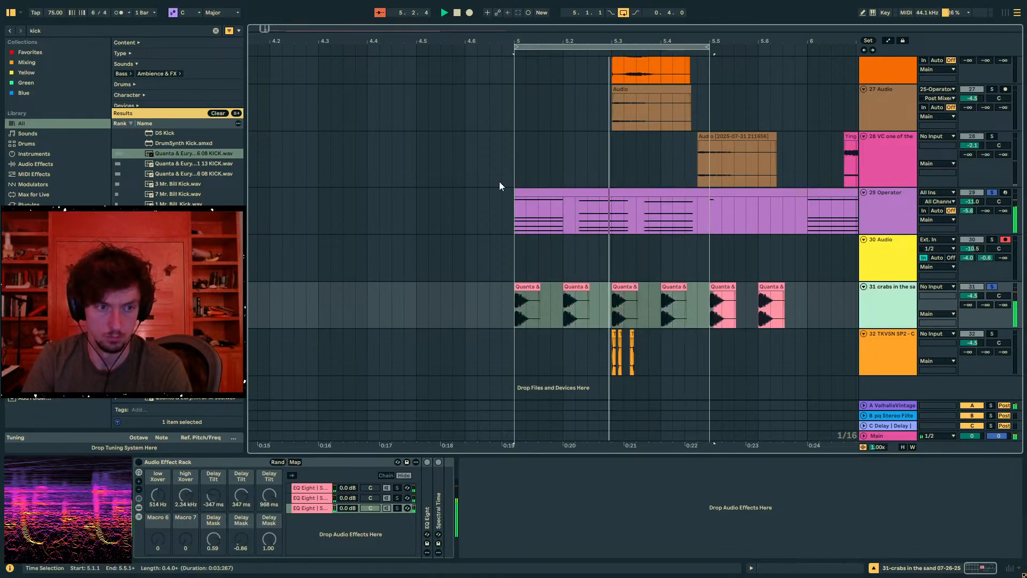
Add in-between kicks on track 31 so a kick plays every half beat across the four-beat loop
left_click(566, 303)
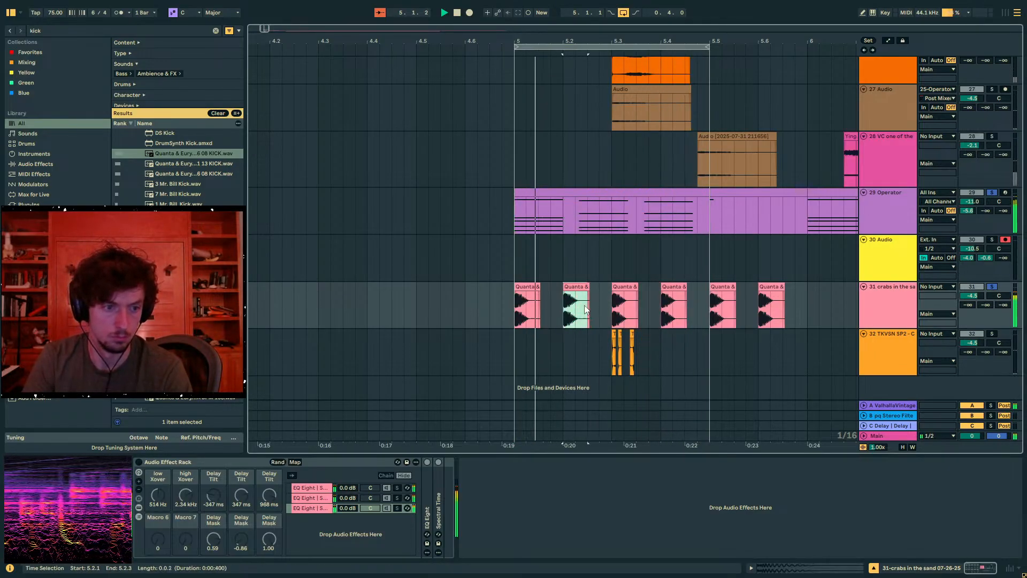
left_click(541, 310)
key("ctrl+v")
left_click_drag(562, 311, 514, 312)
key("ctrl+d")
key("ctrl+d")
key("ctrl+d")
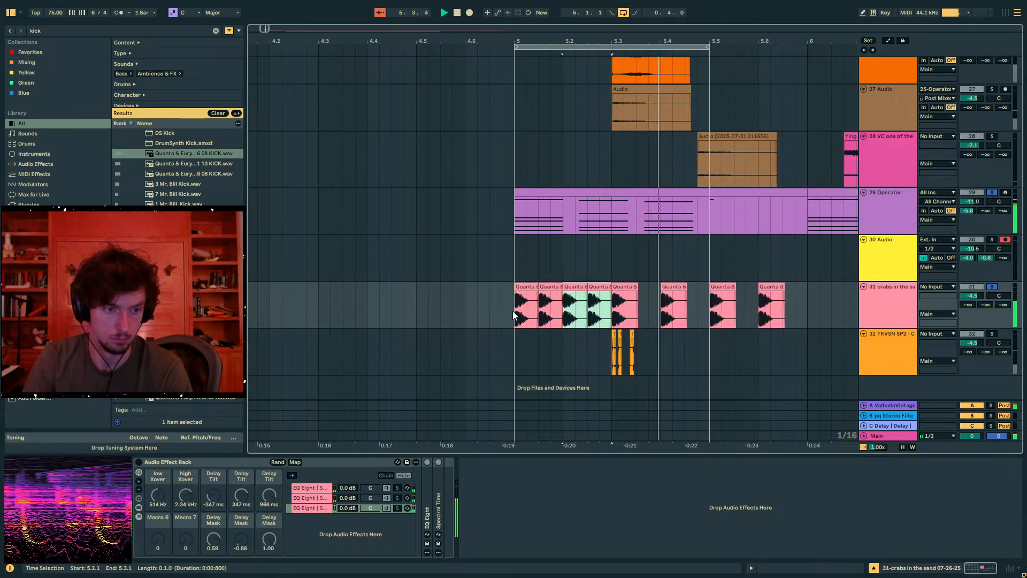
Lower the volume of kick track 31 to -11.9 dB and set the project tempo to 68 BPM
left_click_drag(972, 296, 972, 300)
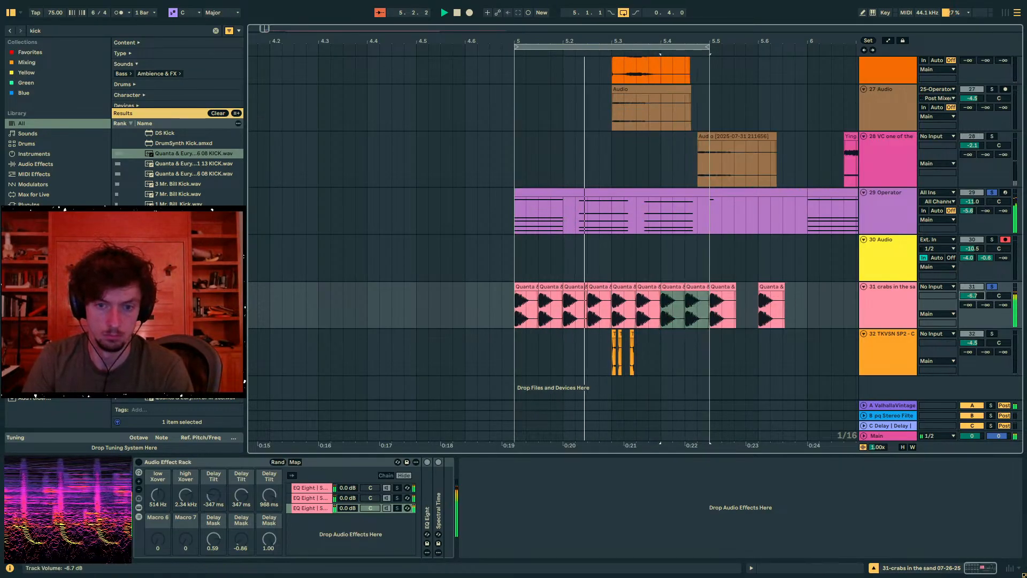
left_click(515, 278)
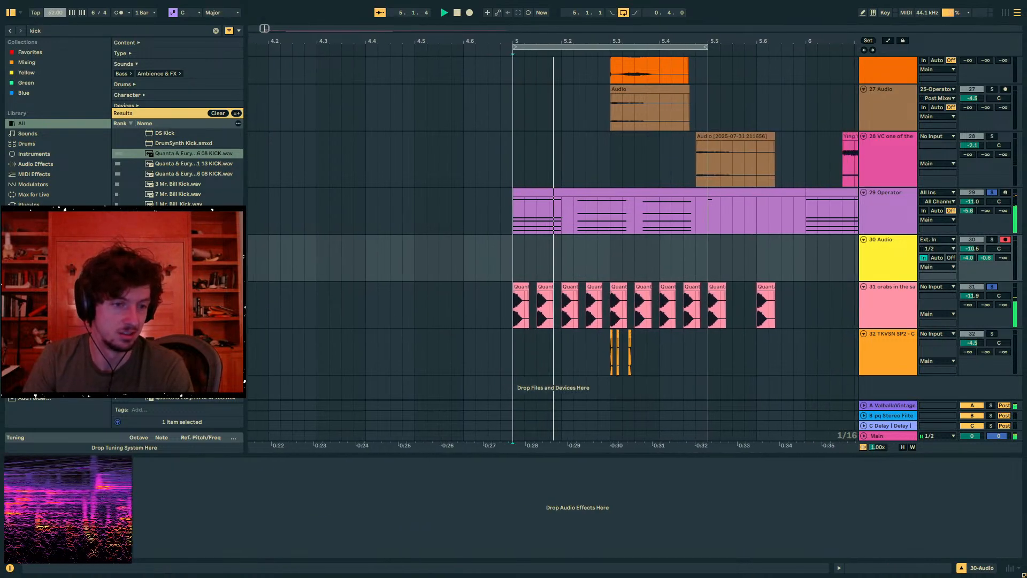
left_click(459, 262)
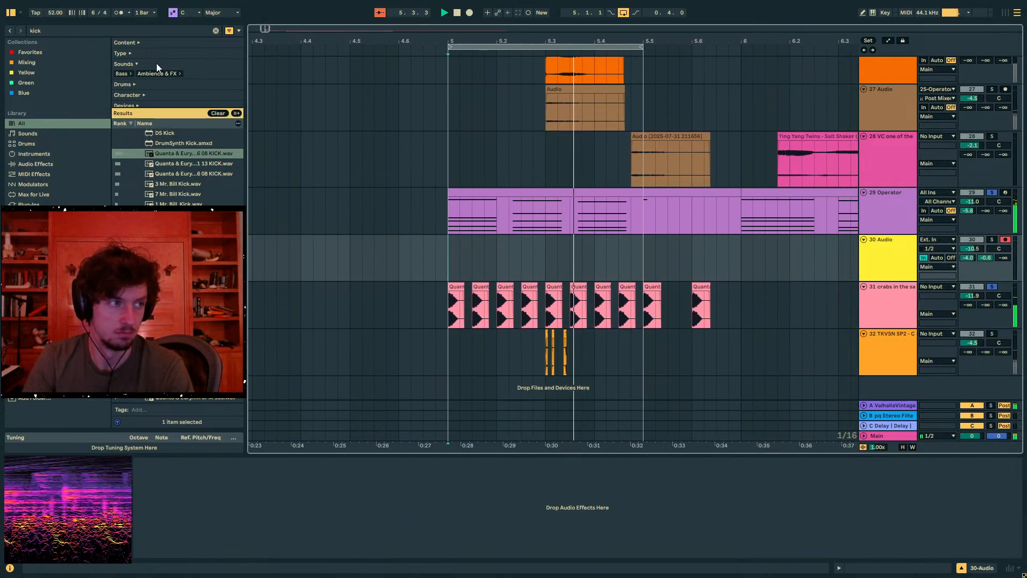
left_click_drag(55, 13, 55, 5)
Lower the Auto Filter frequency on the Operator track to 170 Hz
left_click(887, 214)
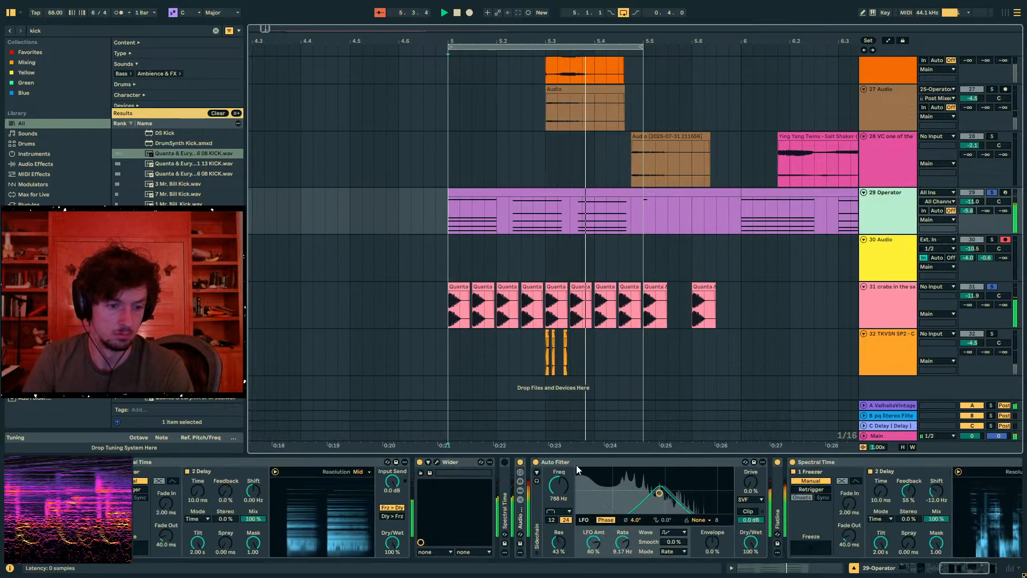
left_click(541, 498)
left_click_drag(558, 486, 559, 509)
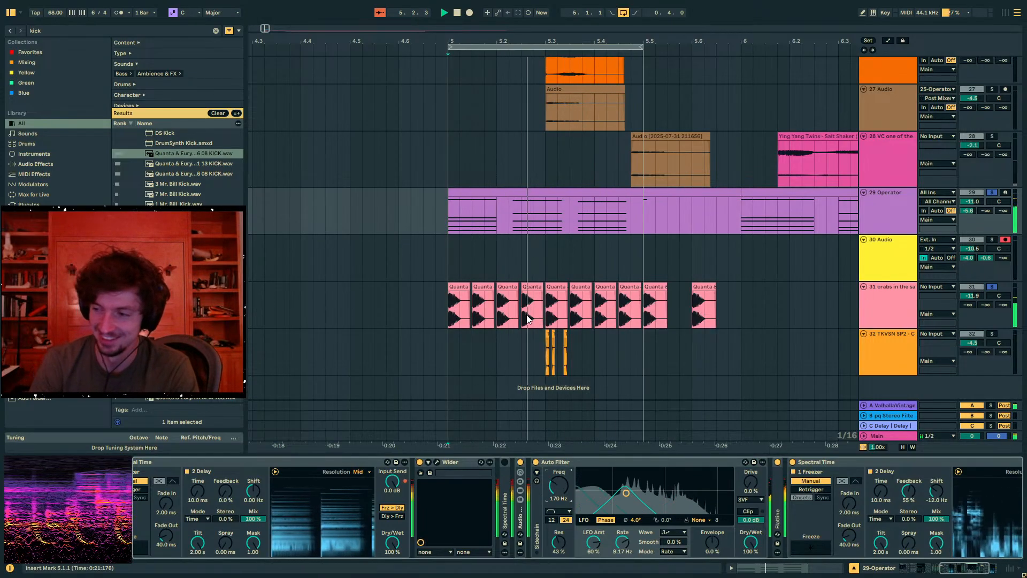
Stop playback and select the Auto Filter device on the Operator track
left_click(458, 253)
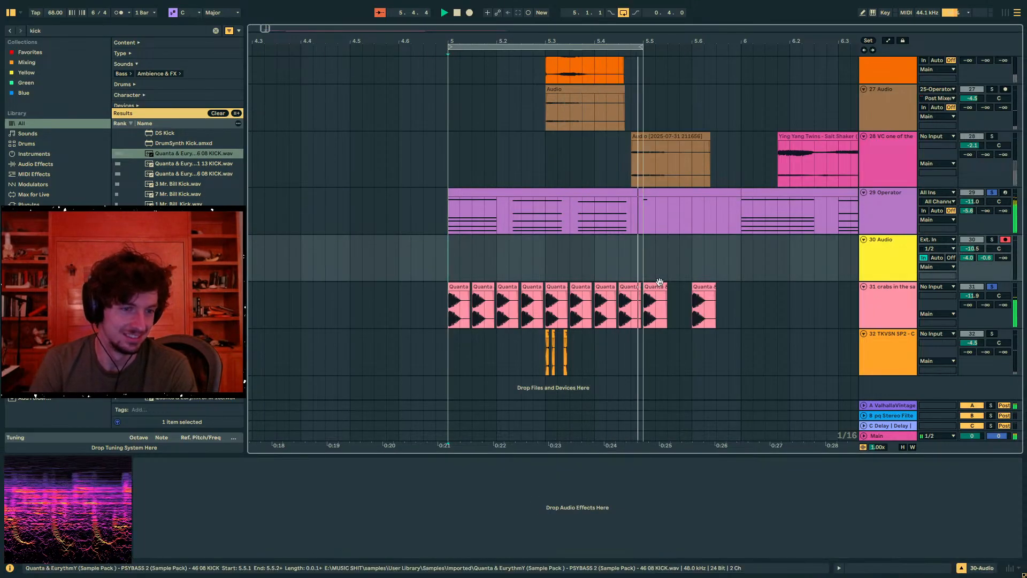
left_click_drag(645, 268, 455, 286)
key("space")
left_click(455, 213)
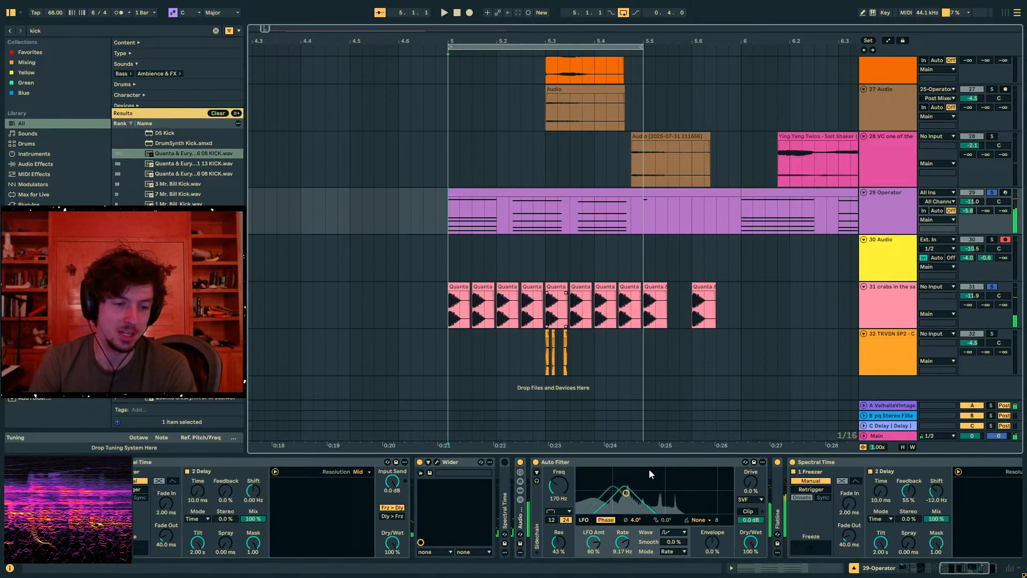
left_click(581, 463)
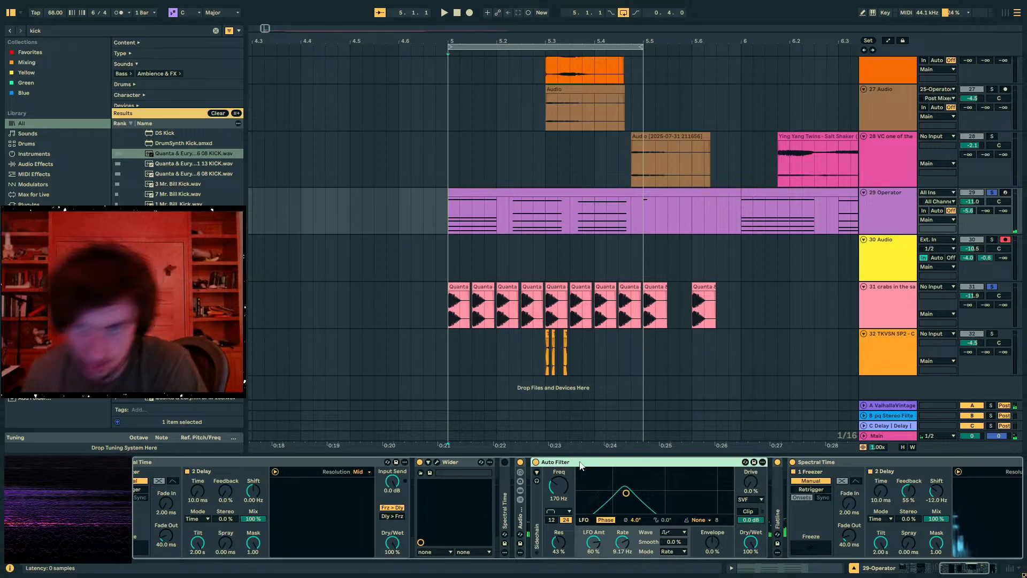
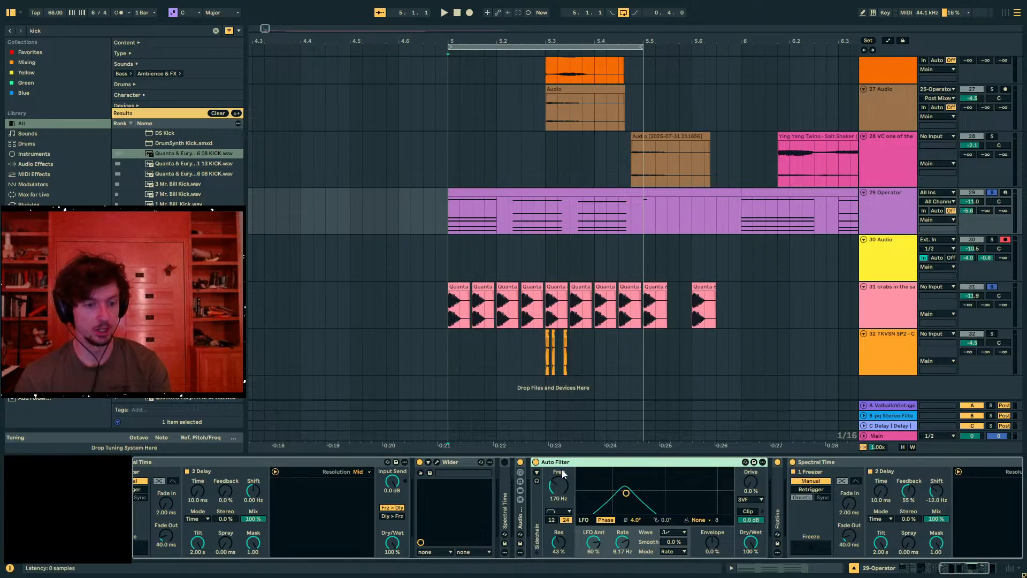
Search the browser for "auto filt" and add Auto Filter (Legacy) to the end of the Operator track's device chain
key("ctrl+f")
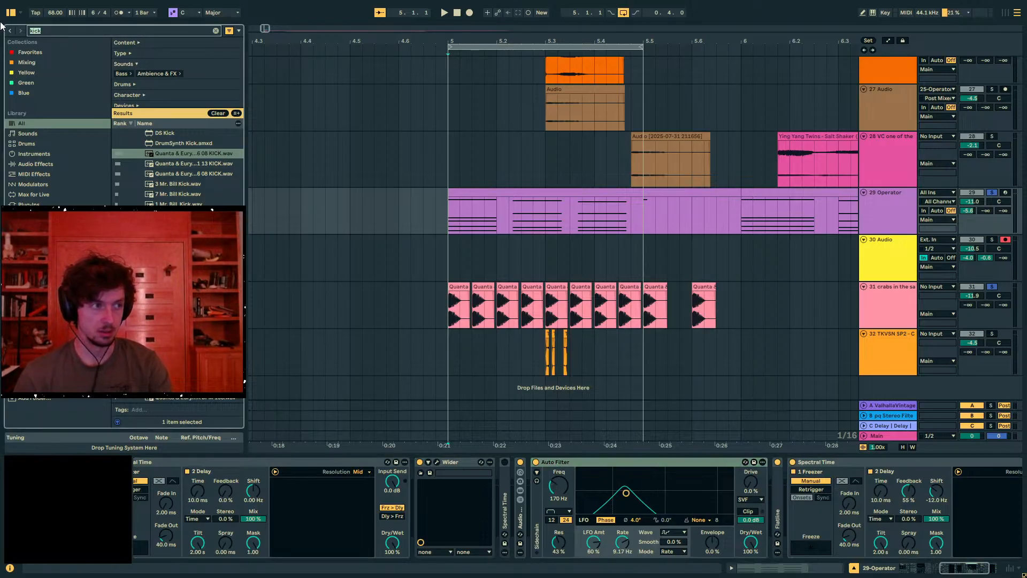
type("auto filt")
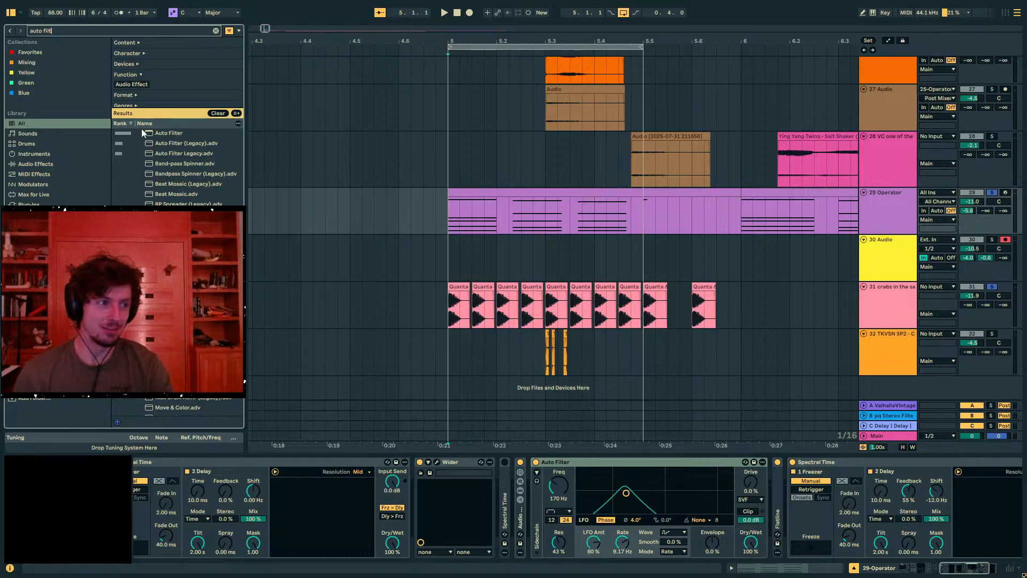
key("Return")
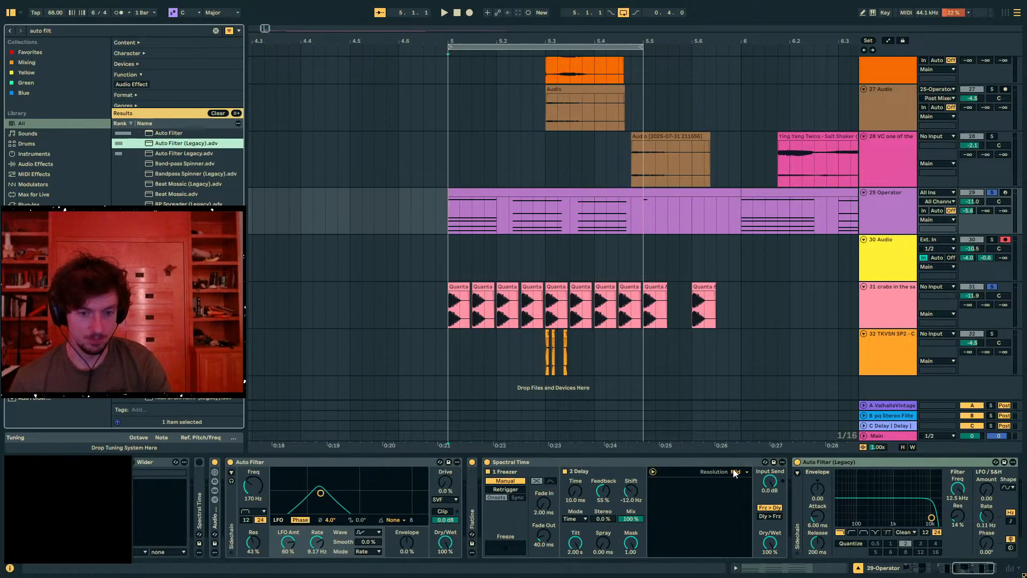
Set Auto Filter (Legacy) to band-pass at 1.22 kHz, 56% resonance, LFO amount 30 and rate 1/8, with the original Auto Filter bypassed
double_click(722, 462)
left_click(568, 533)
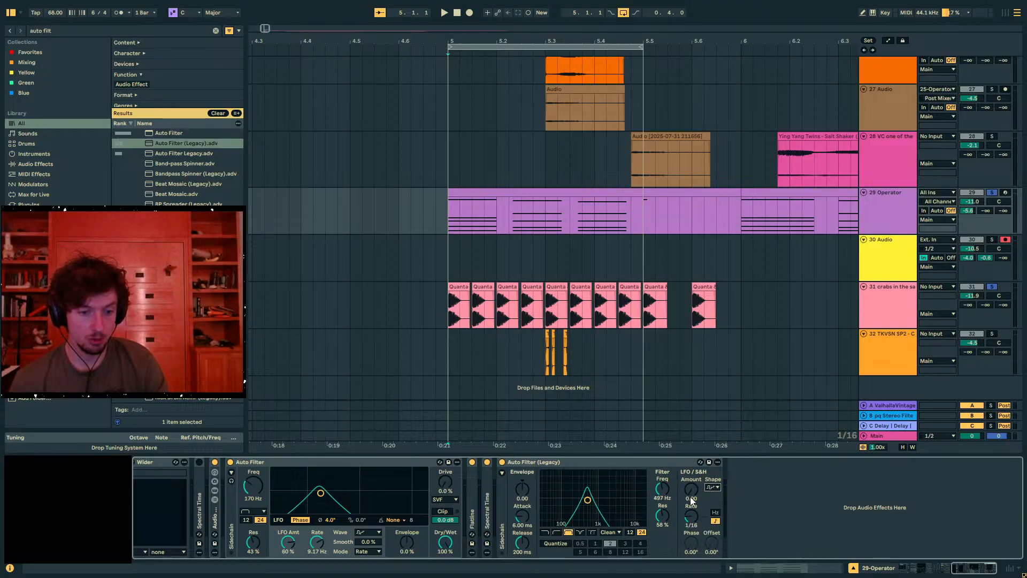
key("space")
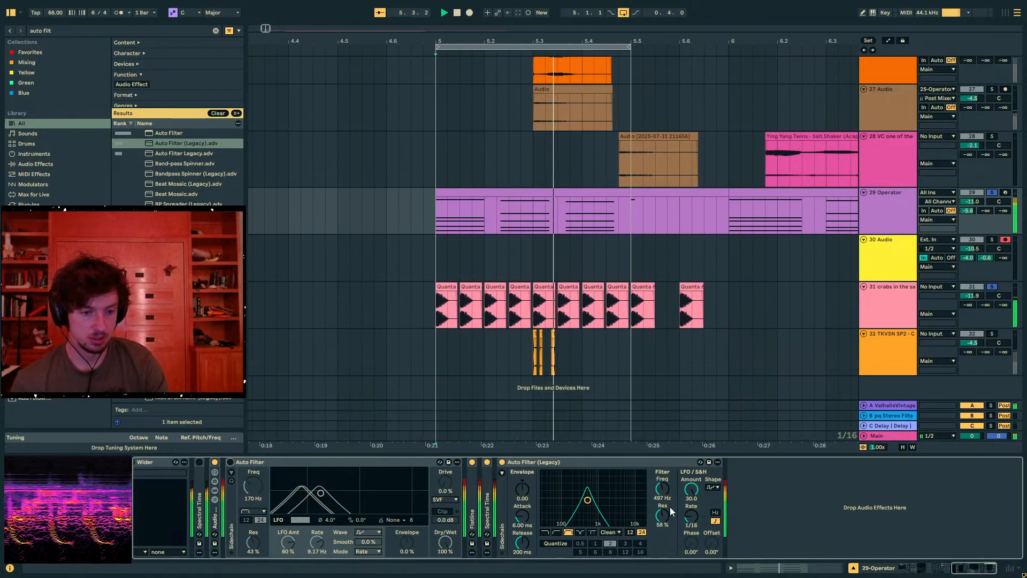
left_click_drag(691, 517, 690, 523)
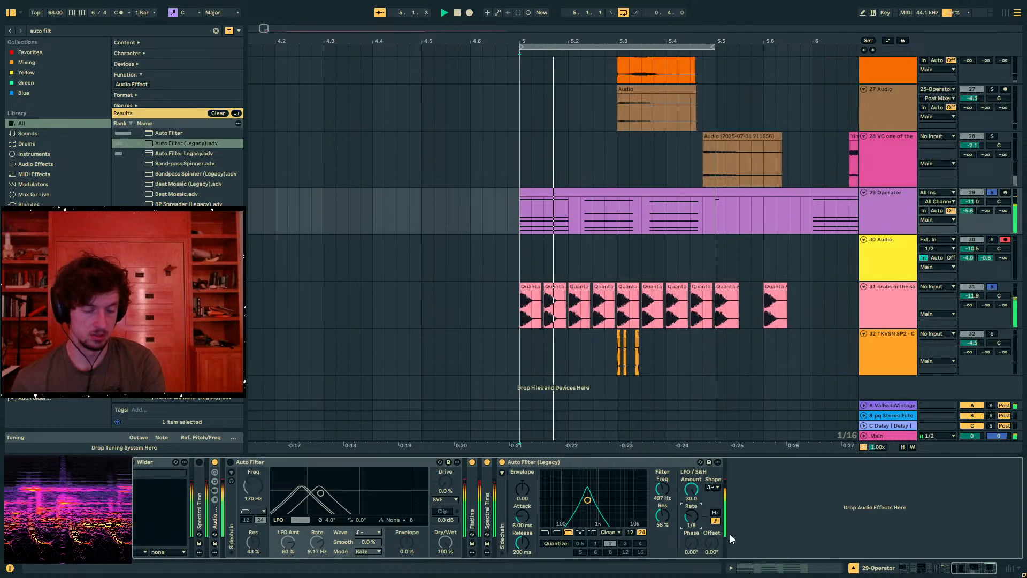
left_click_drag(663, 489, 663, 474)
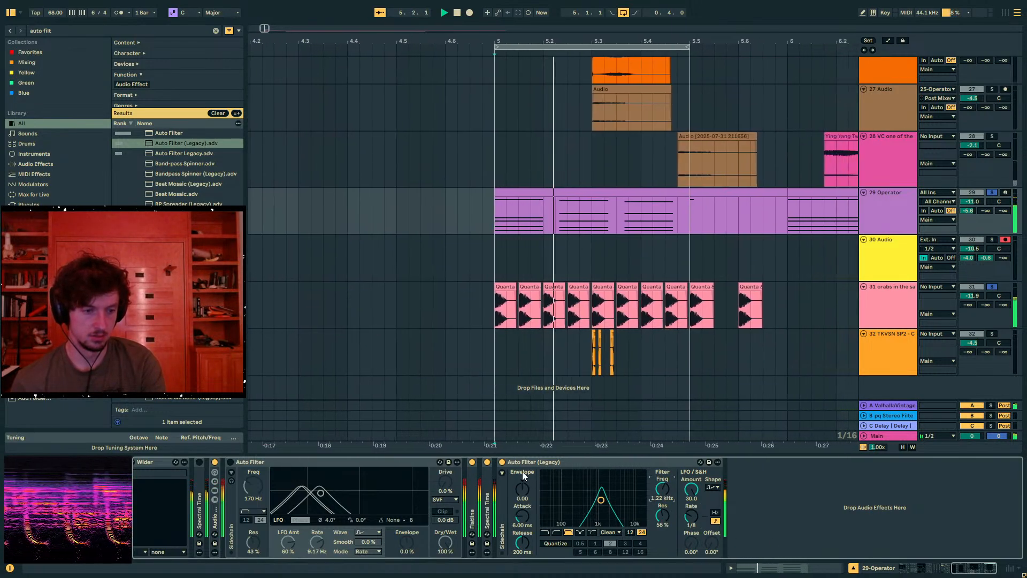
Try the notch type on Auto Filter (Legacy), switch it back to band-pass, and choose band-pass on the original Auto Filter
key("space")
left_click(570, 533)
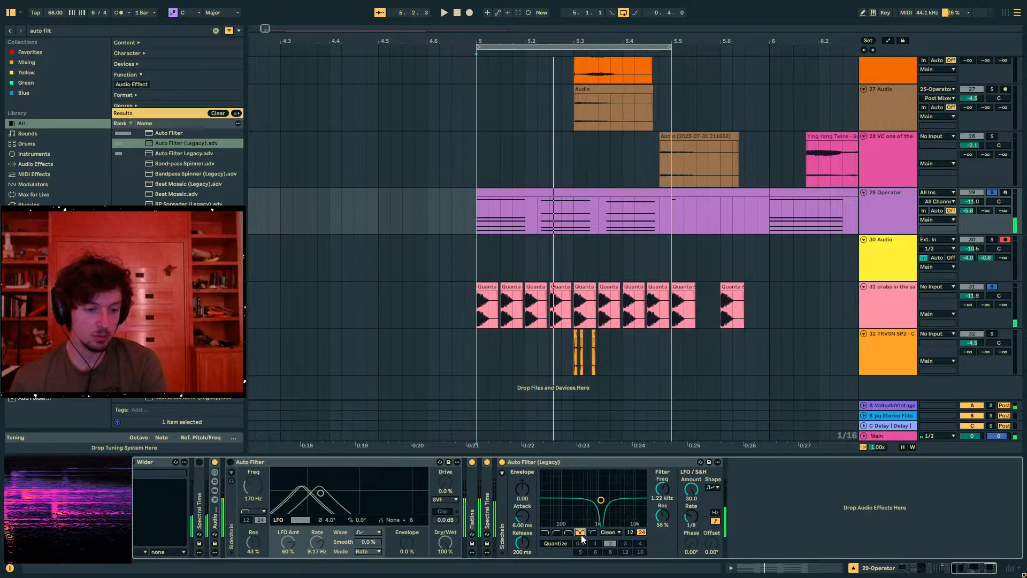
left_click(255, 511)
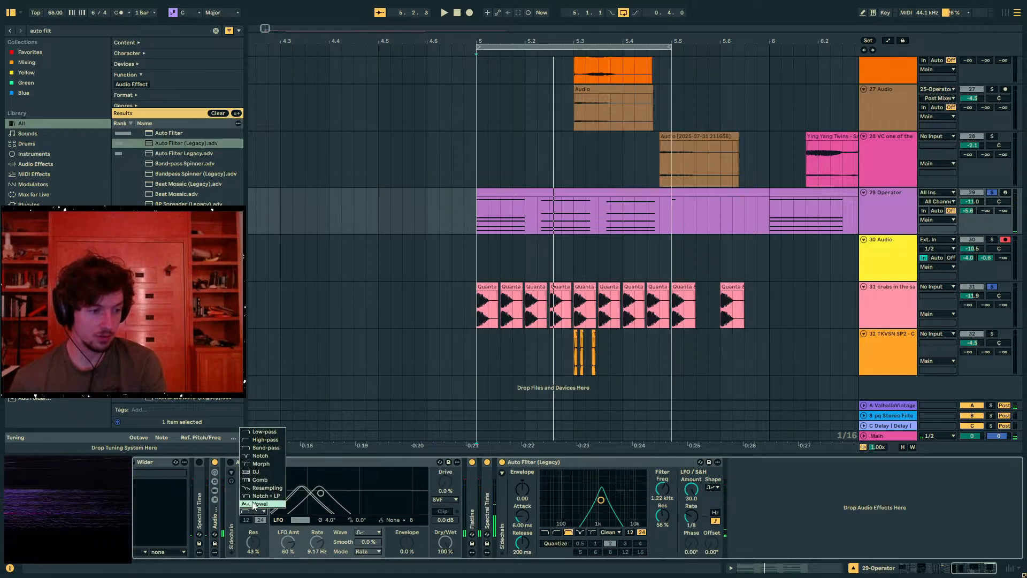
left_click(256, 447)
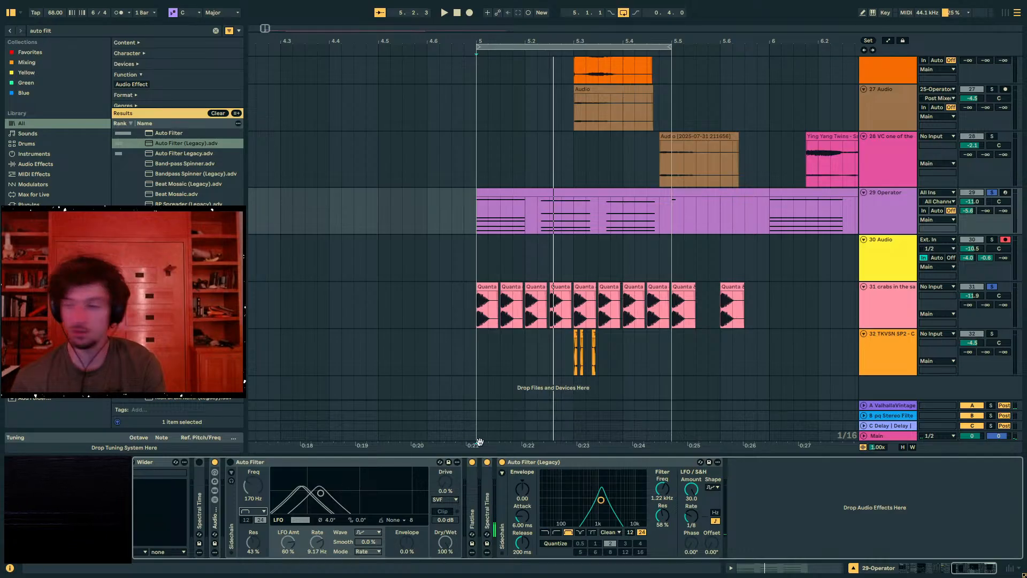
Play the four-beat loop to hear the chords through Auto Filter (Legacy)
key("space")
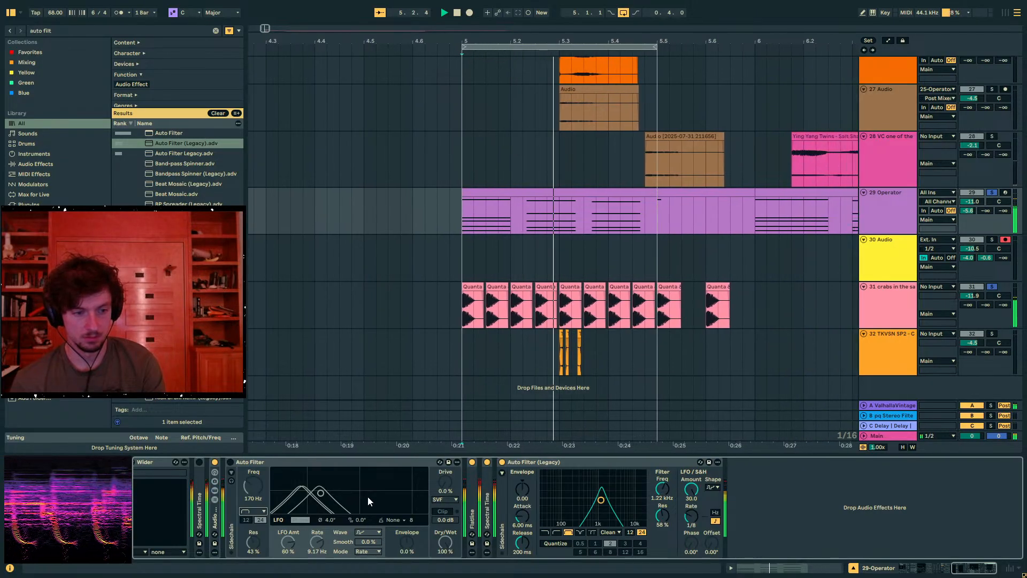
key("space")
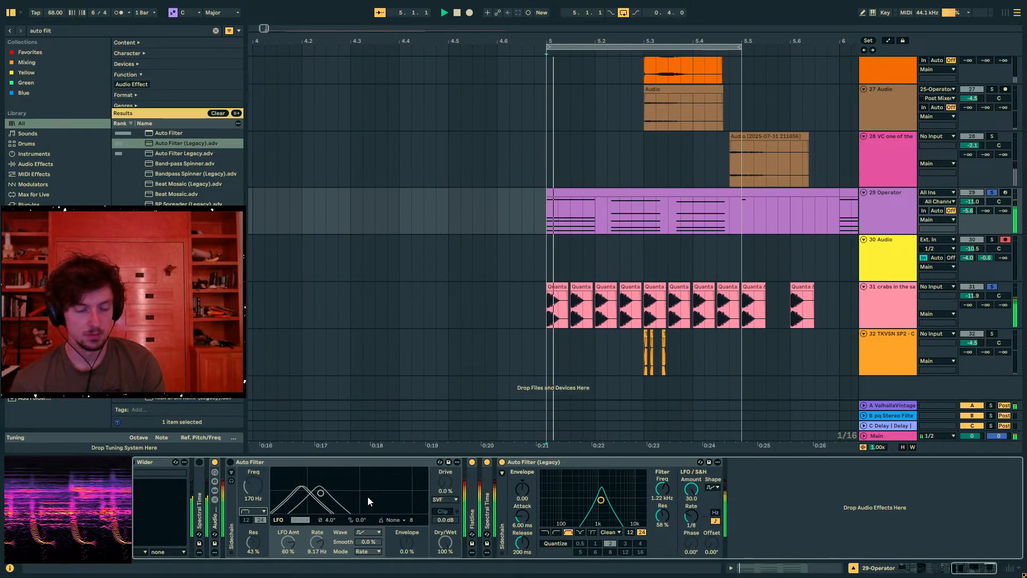
left_click(557, 533)
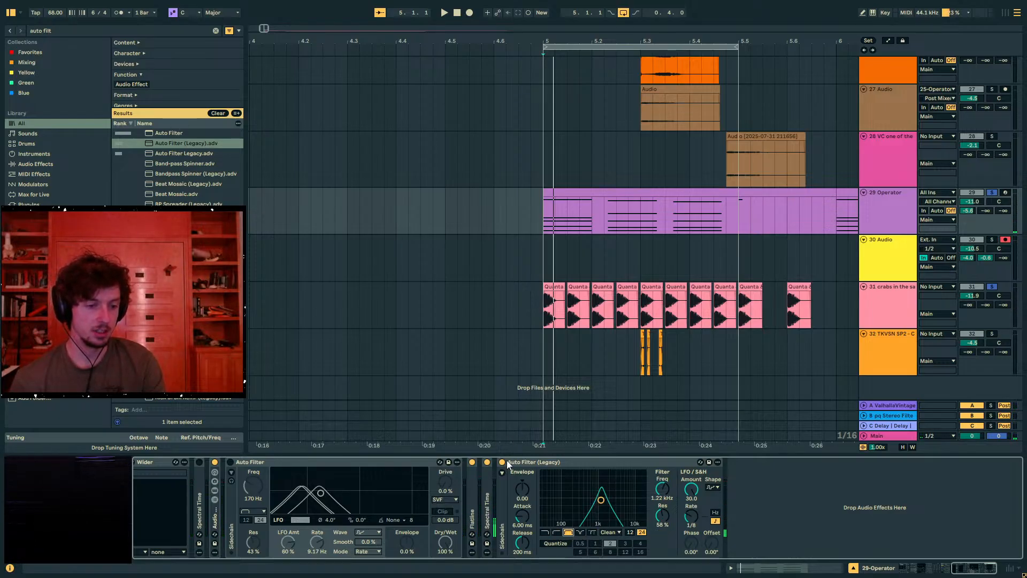
Bypass Auto Filter (Legacy) and re-enable the original Auto Filter with its frequency at 879 Hz
left_click(231, 461)
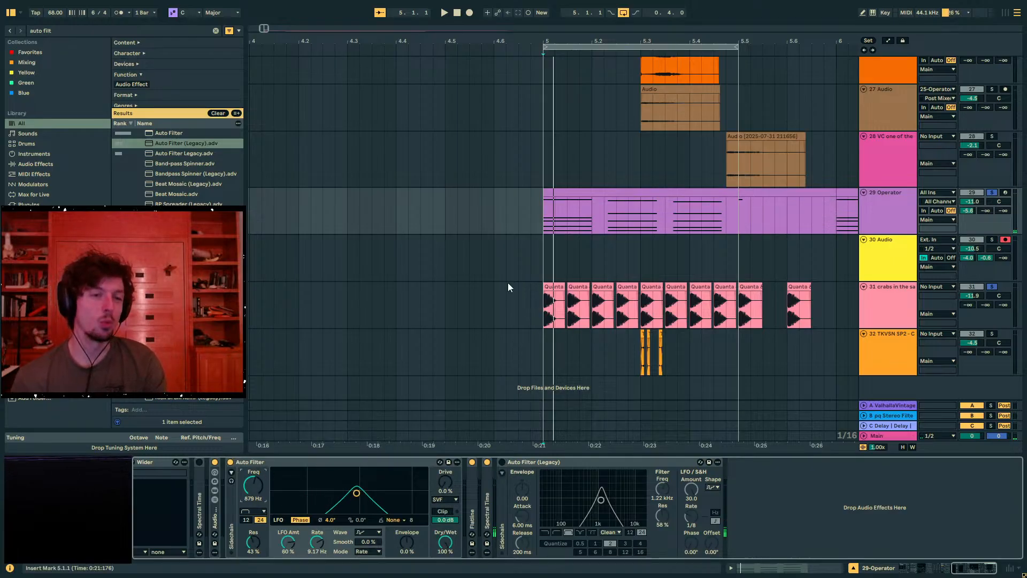
Play the four-beat chord loop, try Auto Filter at 72.9 Hz with 100% resonance, and undo the filter changes
left_click_drag(542, 214, 601, 217)
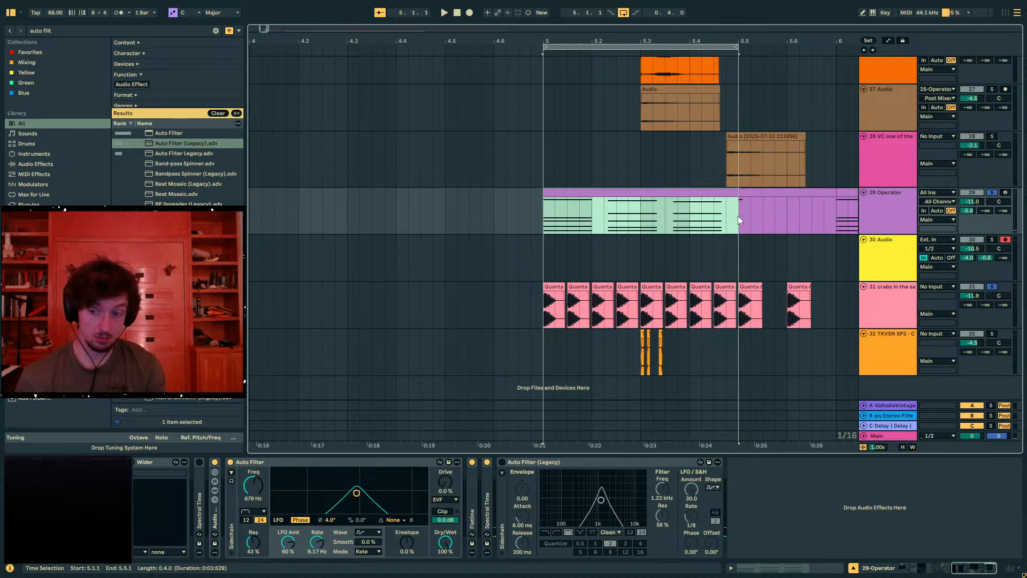
key("space")
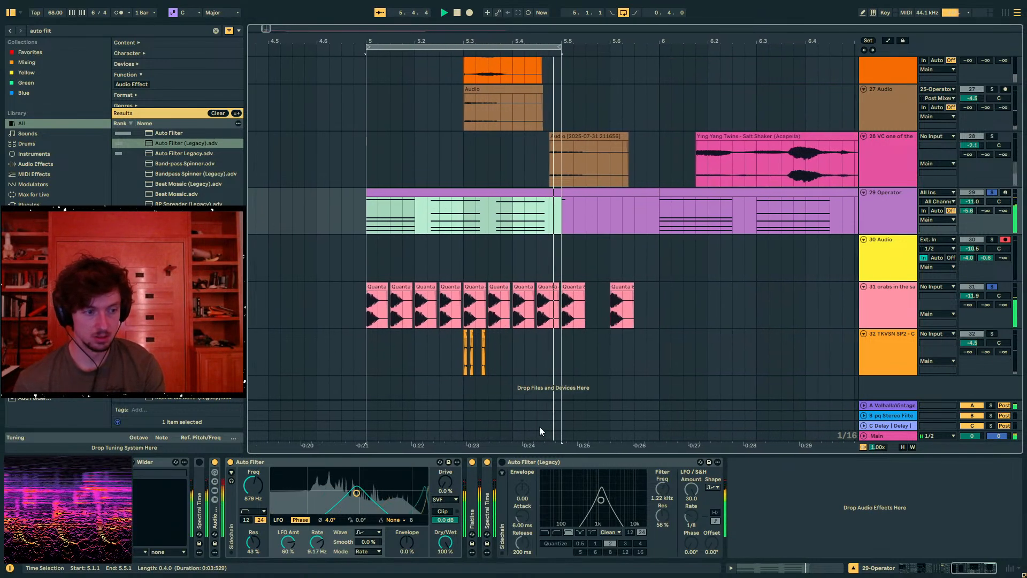
left_click_drag(357, 493, 302, 467)
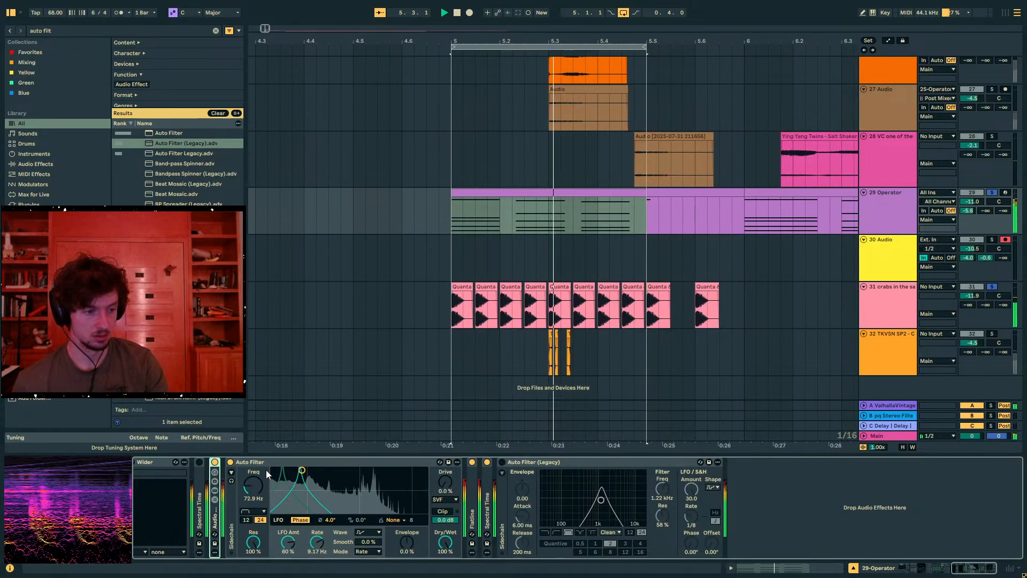
key("ctrl+z")
key("ctrl+z")
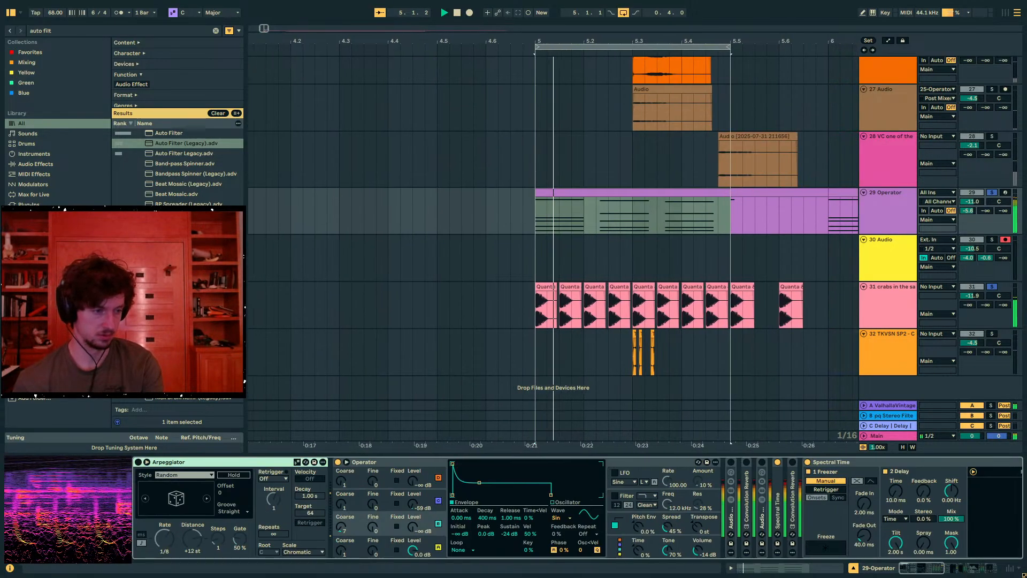
Set the Arpeggiator's rate to 1/16 and its groove to Swing 16
left_click_drag(167, 537, 222, 546)
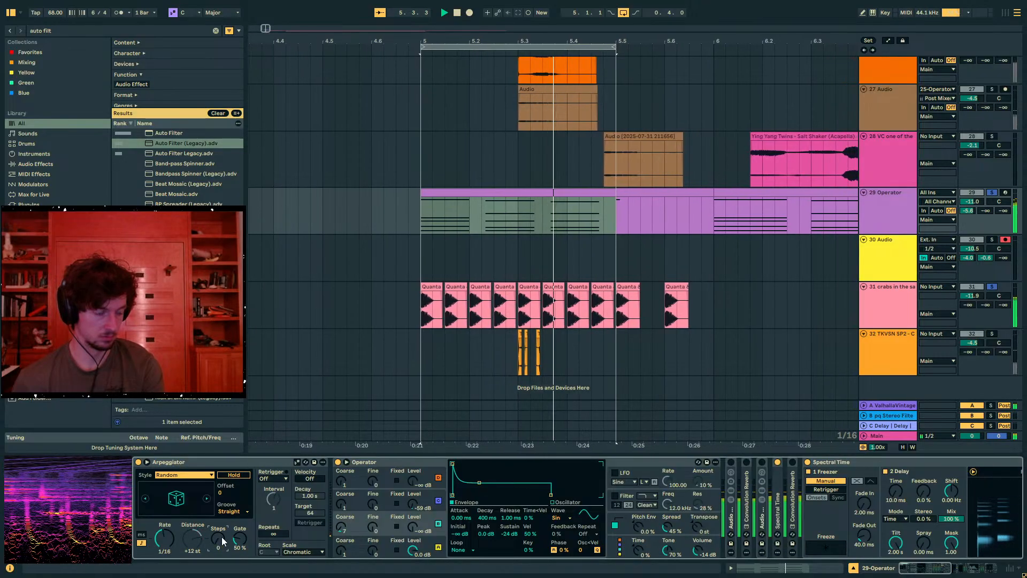
left_click(232, 512)
left_click(233, 539)
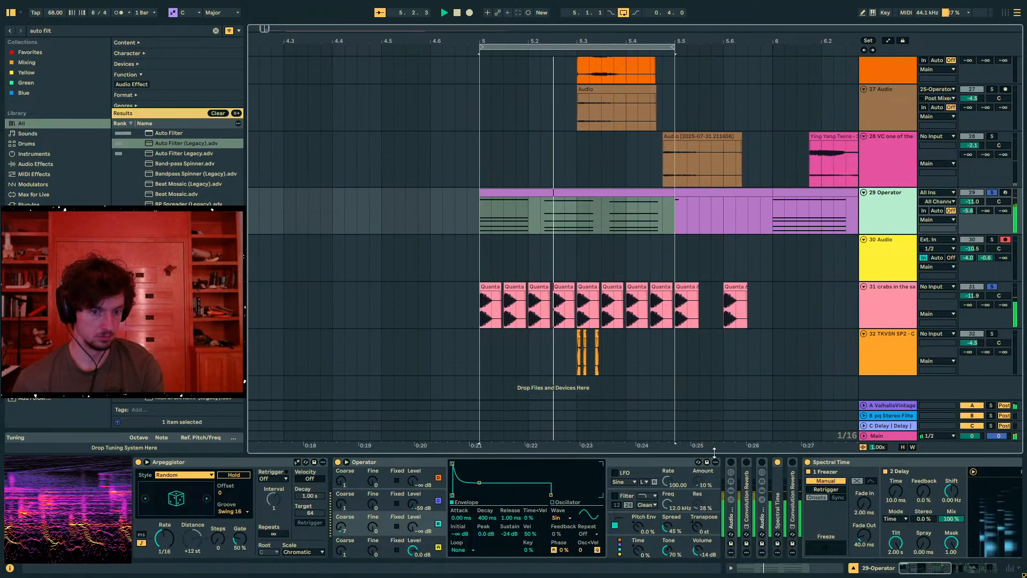
Collapse Operator and the expanded Spectral Time, and add Auto Pan after Auto Filter (Legacy) on the Operator track
double_click(618, 463)
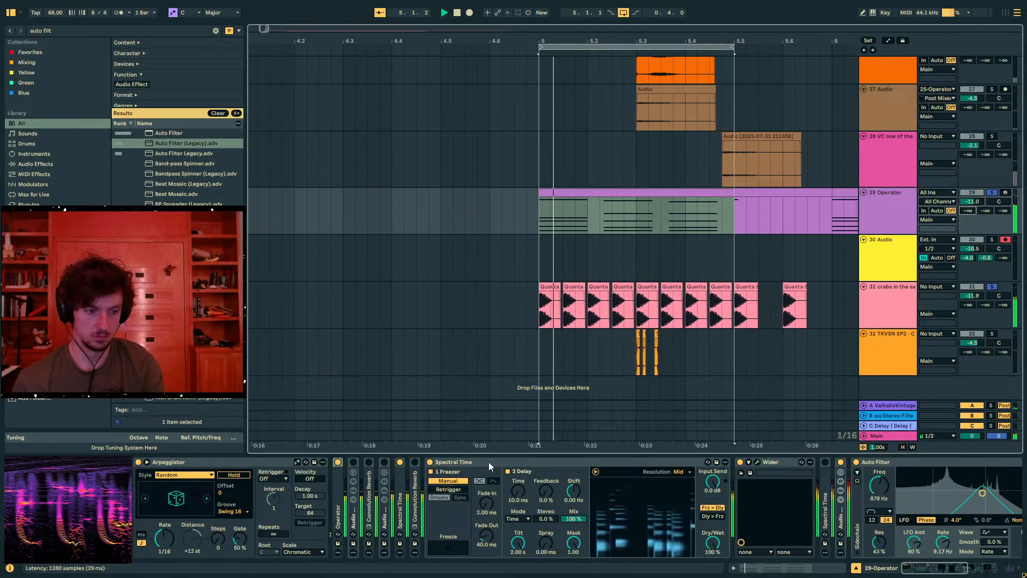
double_click(489, 461)
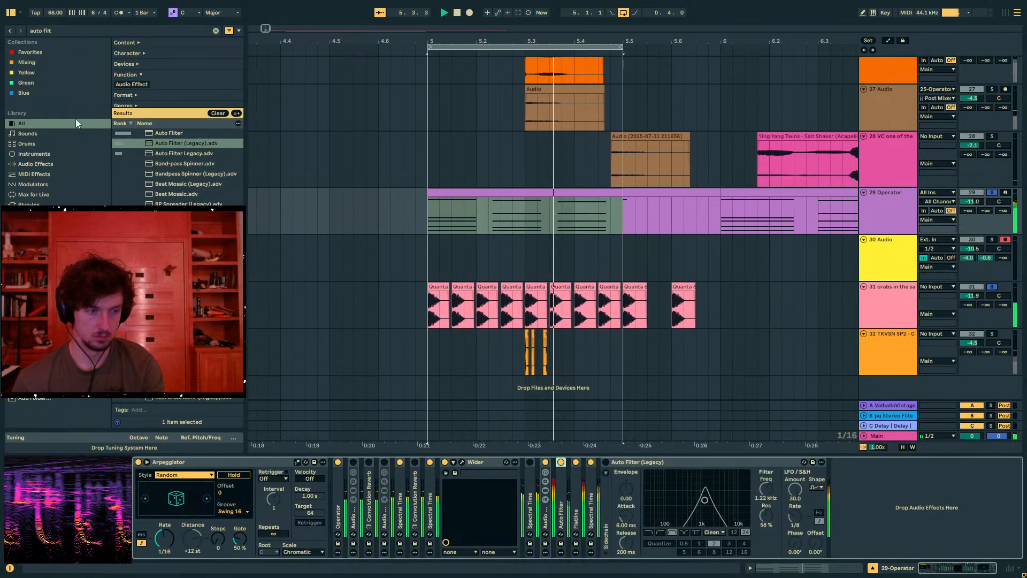
left_click(100, 30)
type("a")
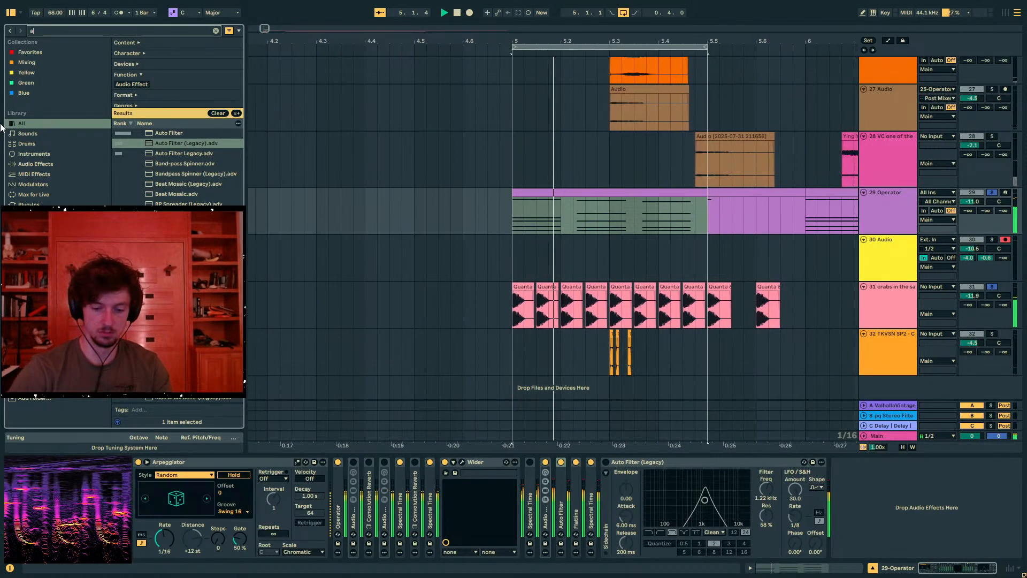
type("uto ")
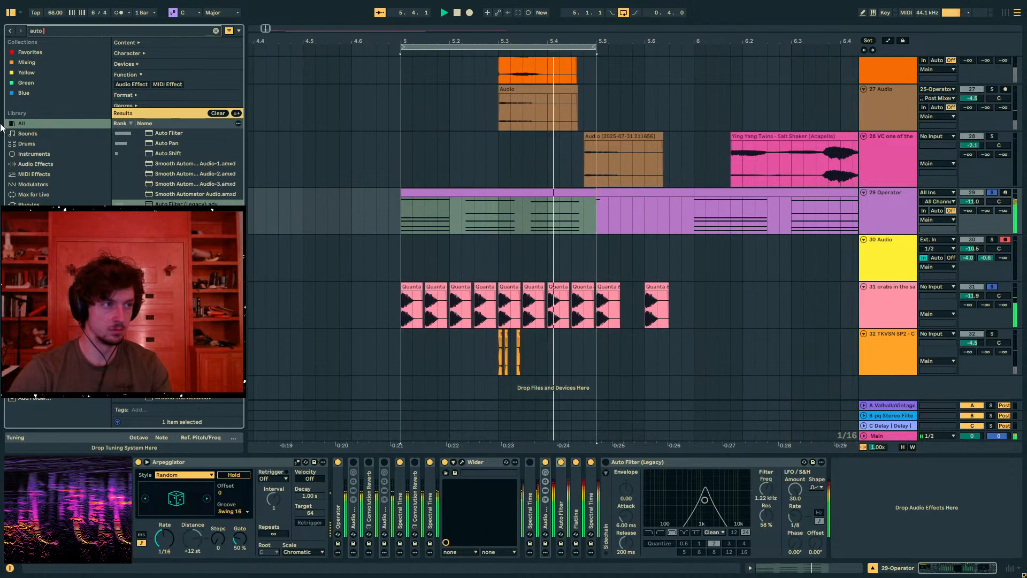
type("pan")
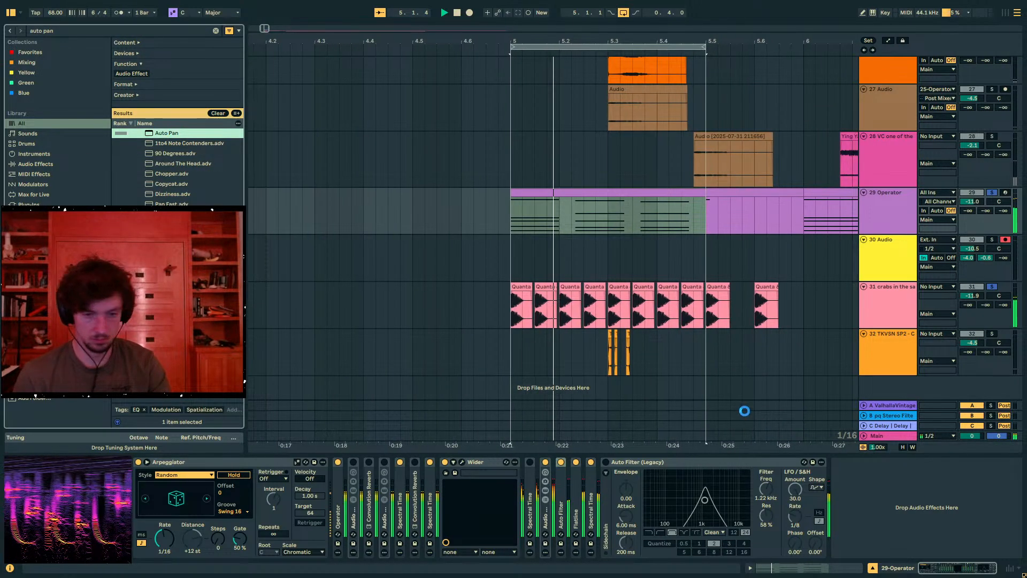
left_click_drag(736, 407, 896, 487)
Set Auto Pan to a synced 1/16 rate, 100% amount, 0° phase and a sawtooth waveform
left_click(872, 545)
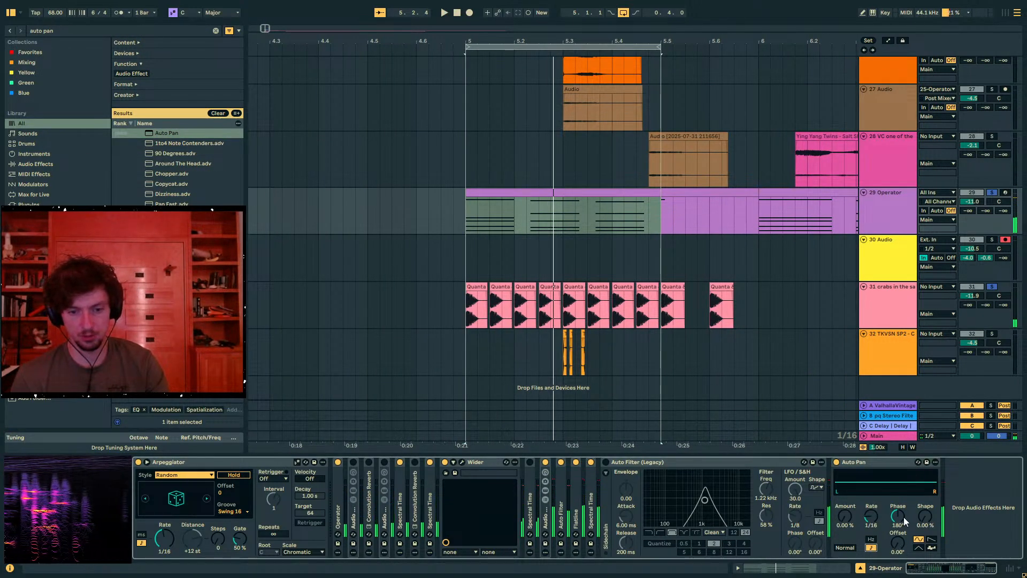
left_click_drag(845, 516, 845, 460)
key("space")
left_click_drag(898, 517, 898, 570)
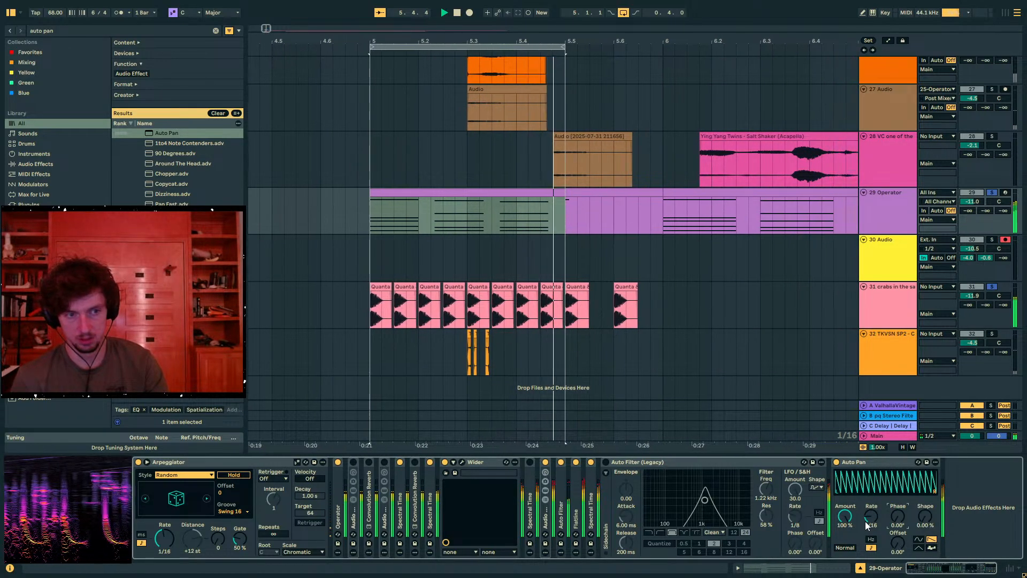
Set the Operator track's volume to -6.0 dB and move its four-beat chord clip a sixteenth note earlier
mouse_move(973, 202)
left_mouse_down()
mouse_move(972, 185)
mouse_move(972, 207)
left_mouse_up()
key("space")
left_click_drag(459, 193, 447, 193)
key("space")
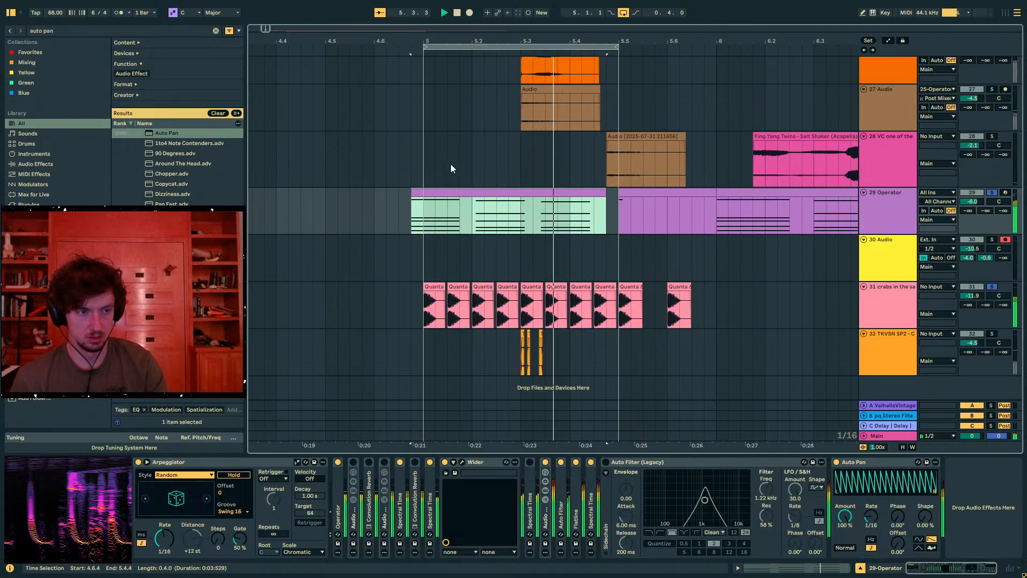
Make the Operator chord clip start at 5.1.1, split it at 5.1.4, and set the track's send A to -14.4 dB
left_click_drag(555, 196, 579, 196)
left_click(568, 214)
key("ctrl+e")
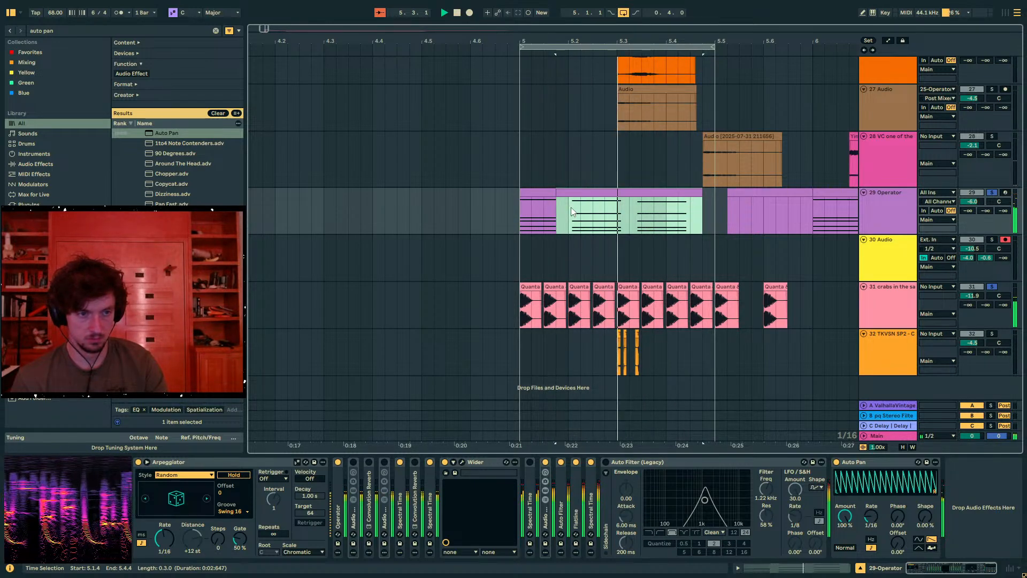
left_click_drag(968, 217, 959, 222)
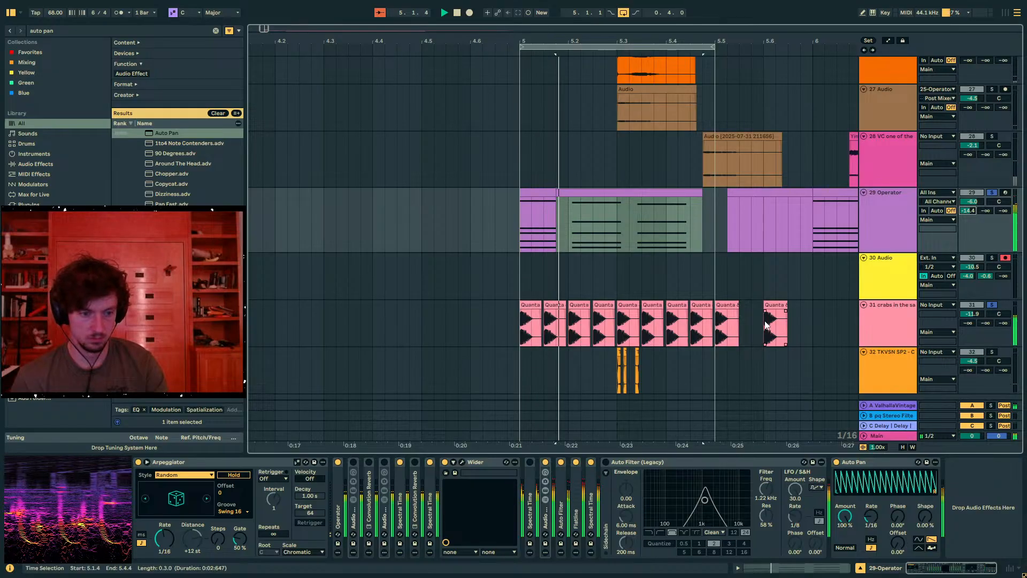
Bypass the Spectral Time after Flatline and adjust Convolution Reverb Pro's decay, comparing the sound with Auto Filter (Legacy) on and off
left_click(591, 463)
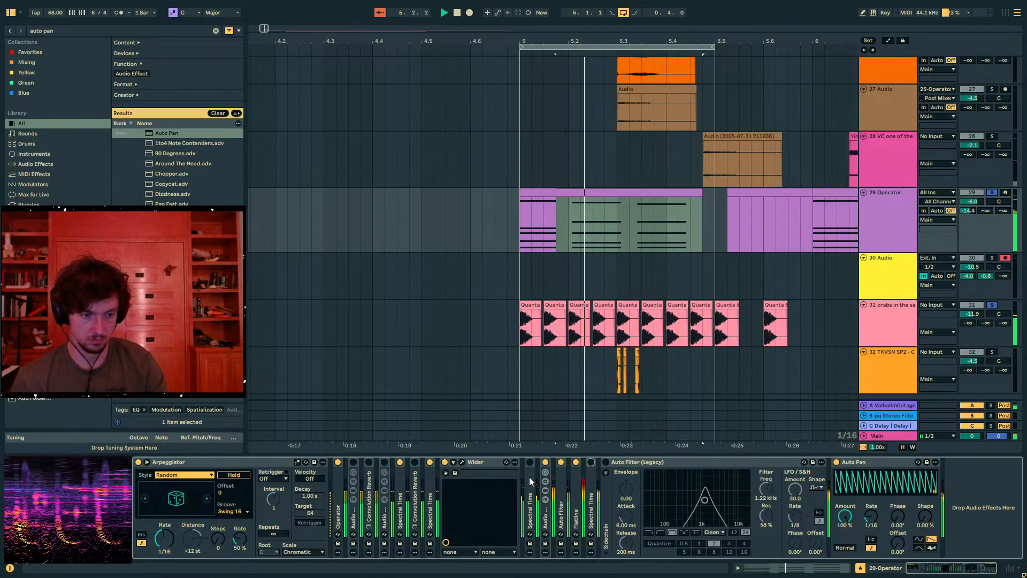
double_click(547, 520)
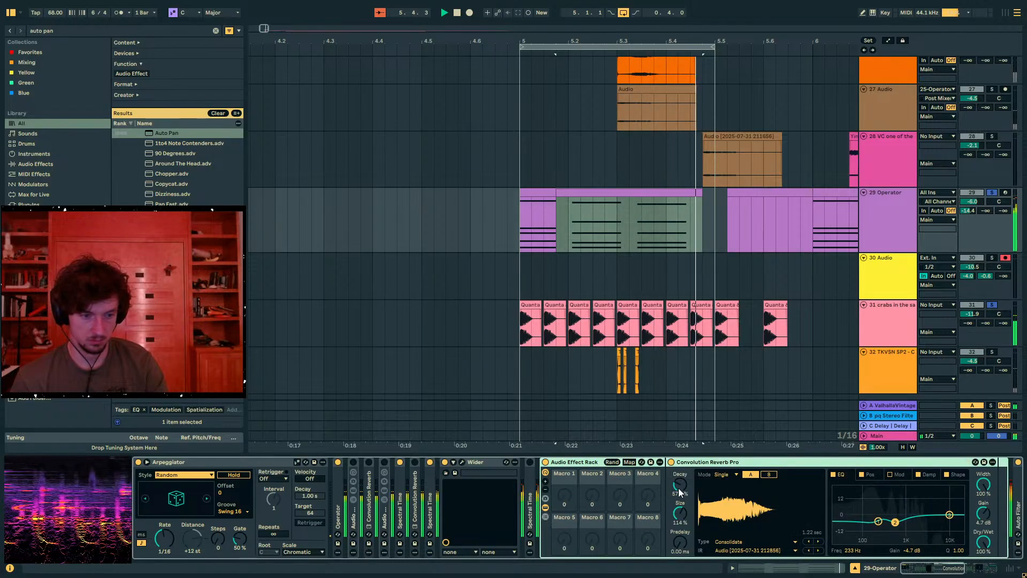
left_click_drag(679, 489, 678, 492)
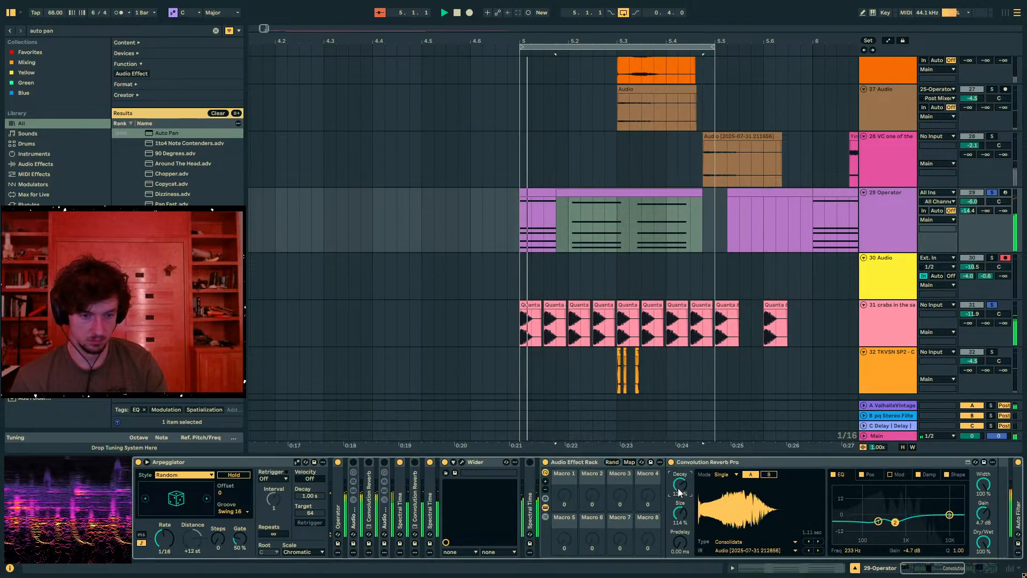
double_click(567, 464)
left_click(606, 462)
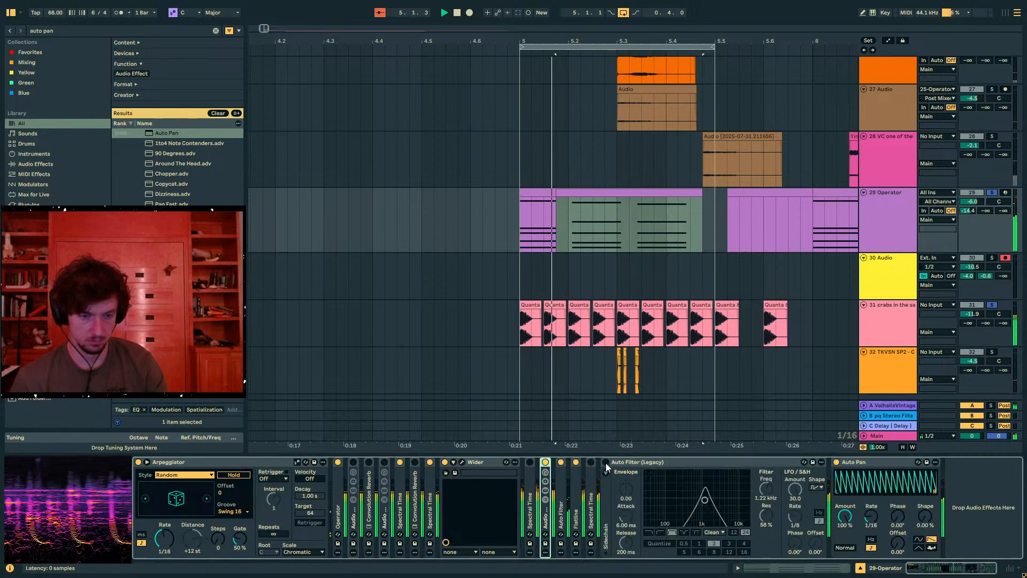
left_click(605, 462)
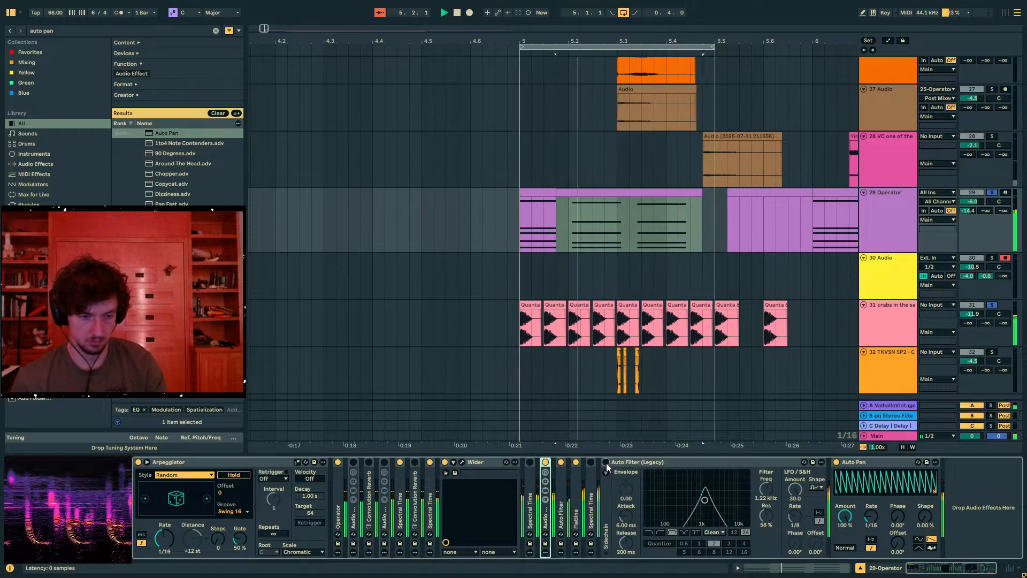
Insert an audio track below Operator, feed it from 29-Operator Post Mixer, and record the looping chords onto it
left_click(909, 233)
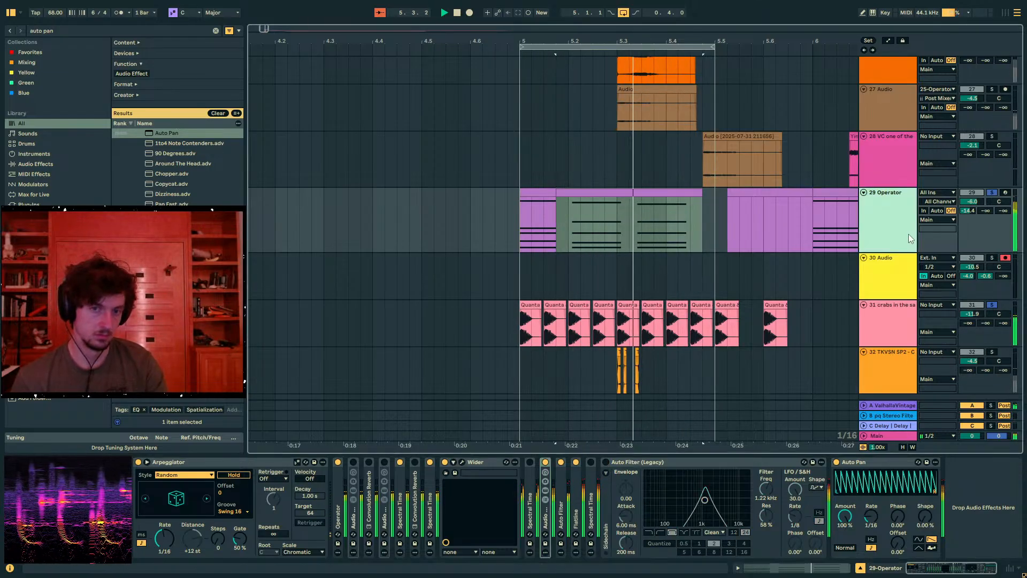
key("ctrl+t")
left_click(949, 258)
left_click(958, 261)
left_click(1005, 258)
left_click(470, 13)
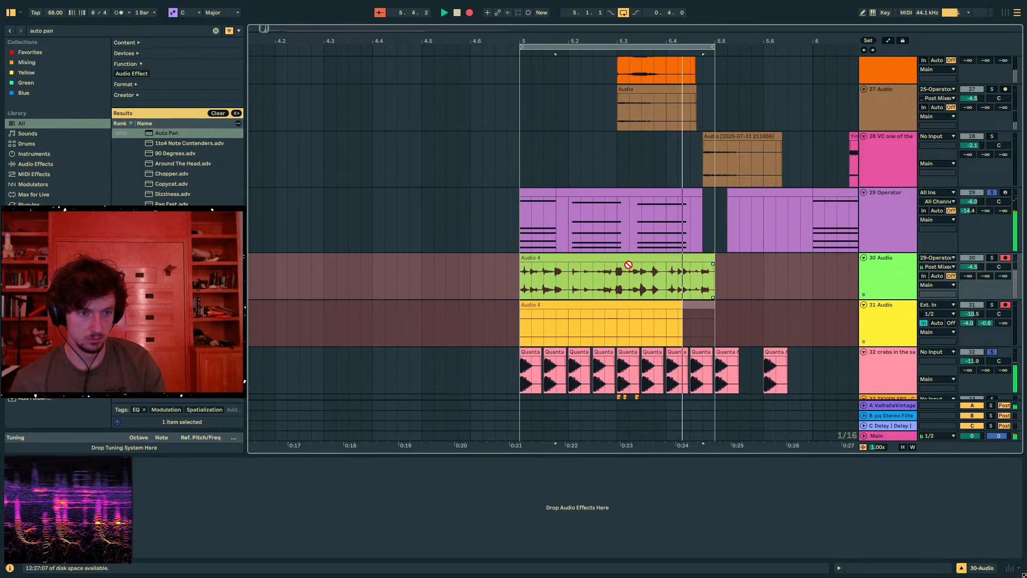
key("space")
Solo the new audio track, reverse the recorded chord clip and play it
left_click(626, 260)
left_click(992, 258)
key("space")
left_click(602, 259)
key("r")
key("Return")
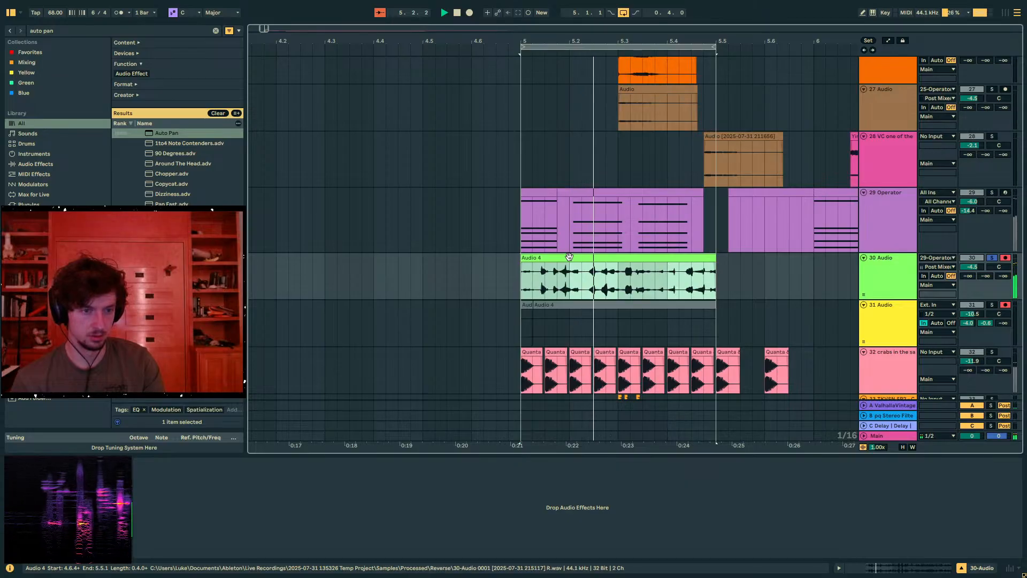
key("space")
Extend the reversed clip to reveal the rest of the recording and loop the arrangement around it
left_click_drag(720, 259, 953, 263)
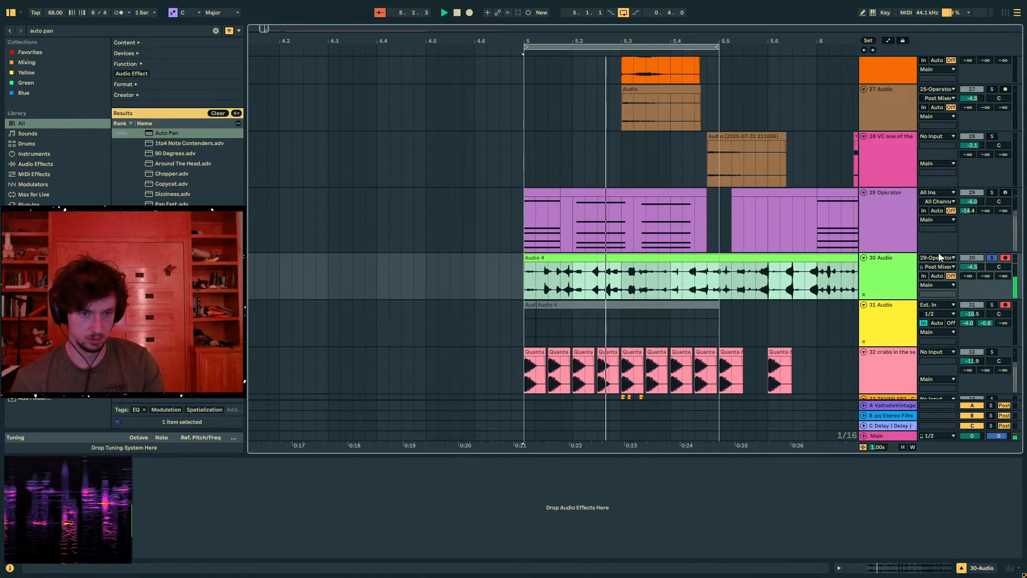
left_click_drag(647, 43, 645, 16)
left_click_drag(566, 256, 606, 258)
key("ctrl+l")
Stretch the reversed clip to double its length and change its warp mode to Re-Pitch
left_click(885, 569)
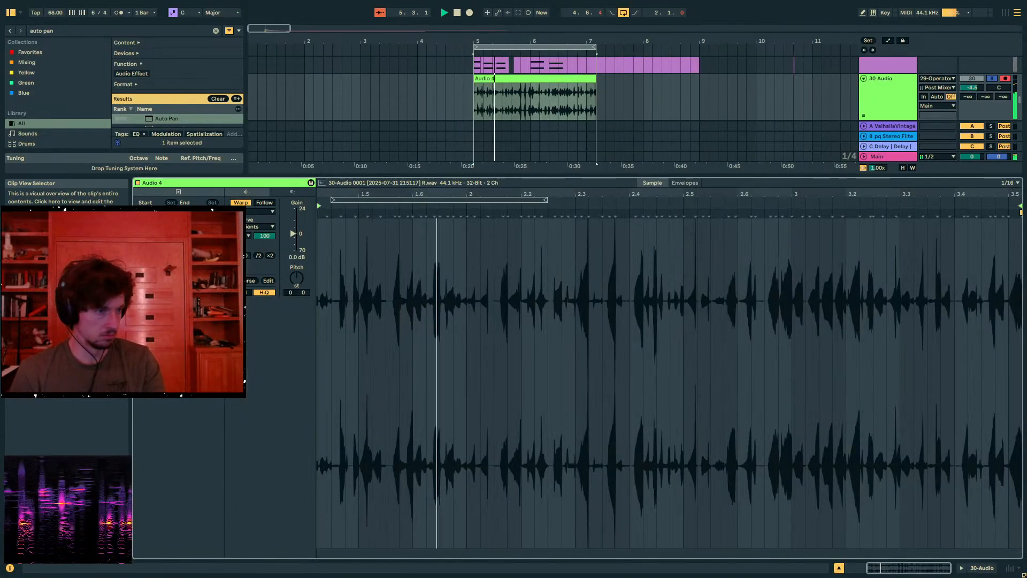
left_click(270, 255)
left_click(262, 211)
left_click(287, 237)
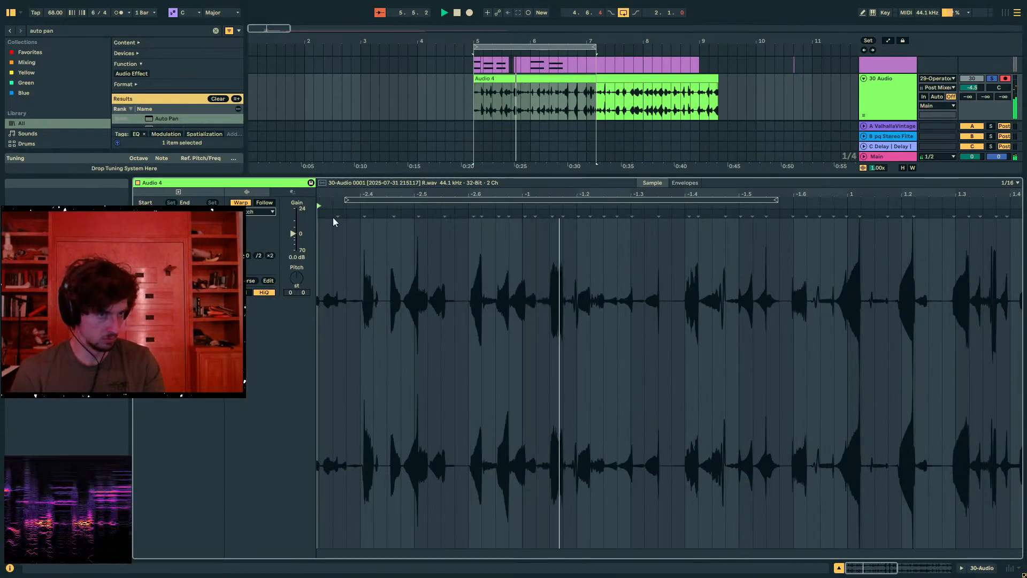
Add the Flatline and OTT presets to the reversed chord audio track
key("ctrl+f")
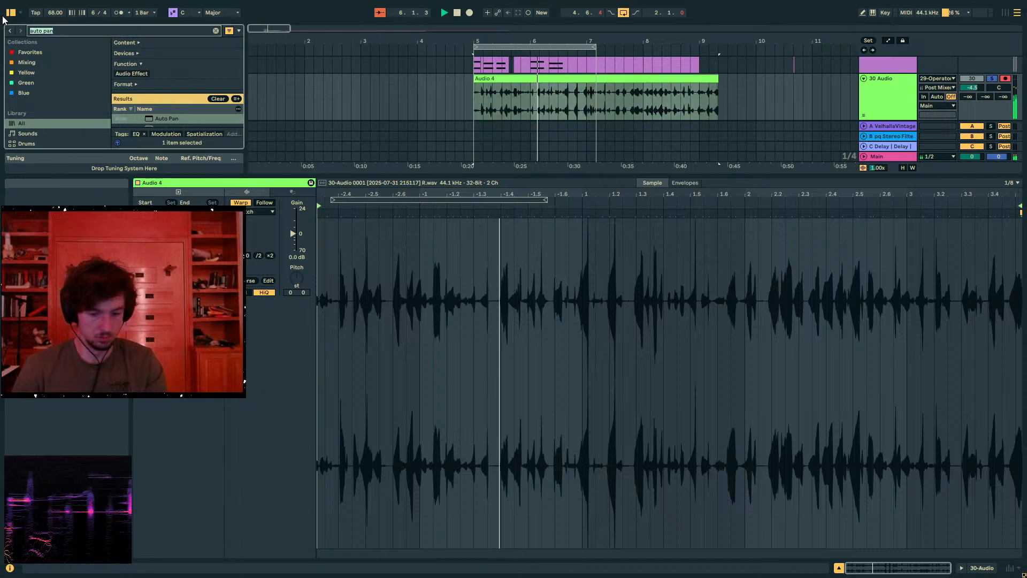
type("flatline")
key("Down")
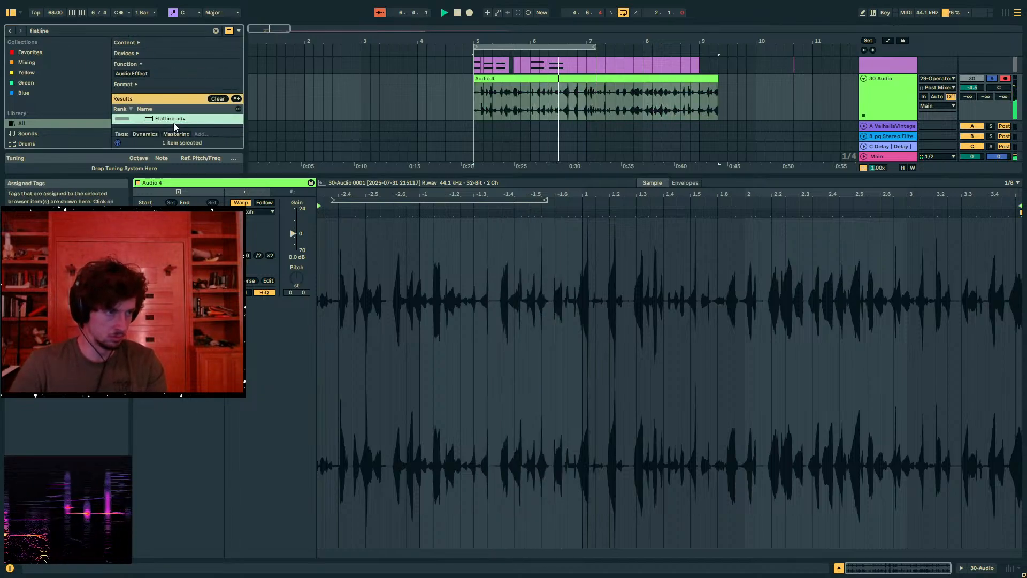
key("Return")
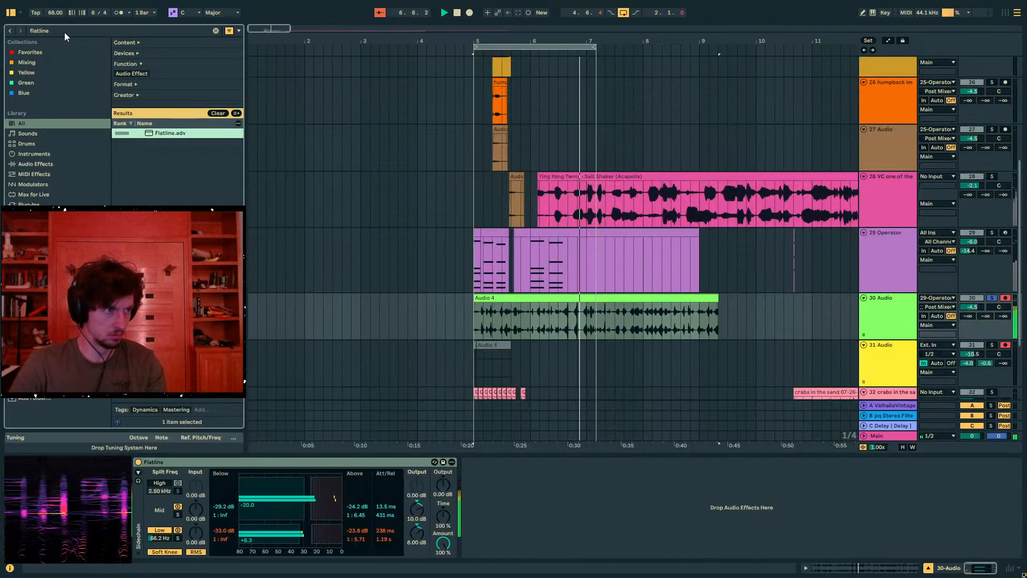
key("ctrl+f")
type("ott")
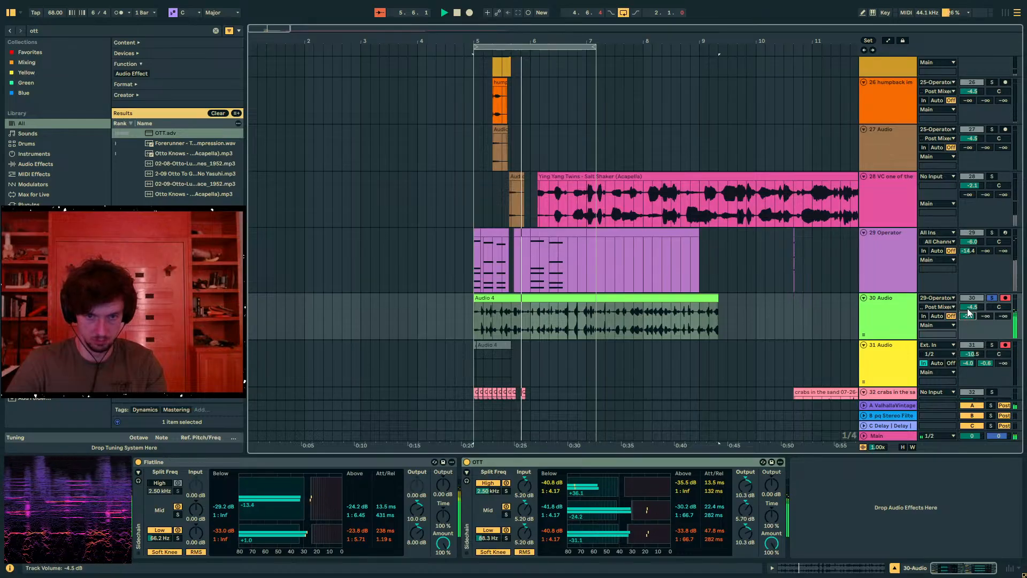
Loop the arrangement around the whole stretched clip, and shorten the loop to end with the Operator clip above
left_click(673, 297)
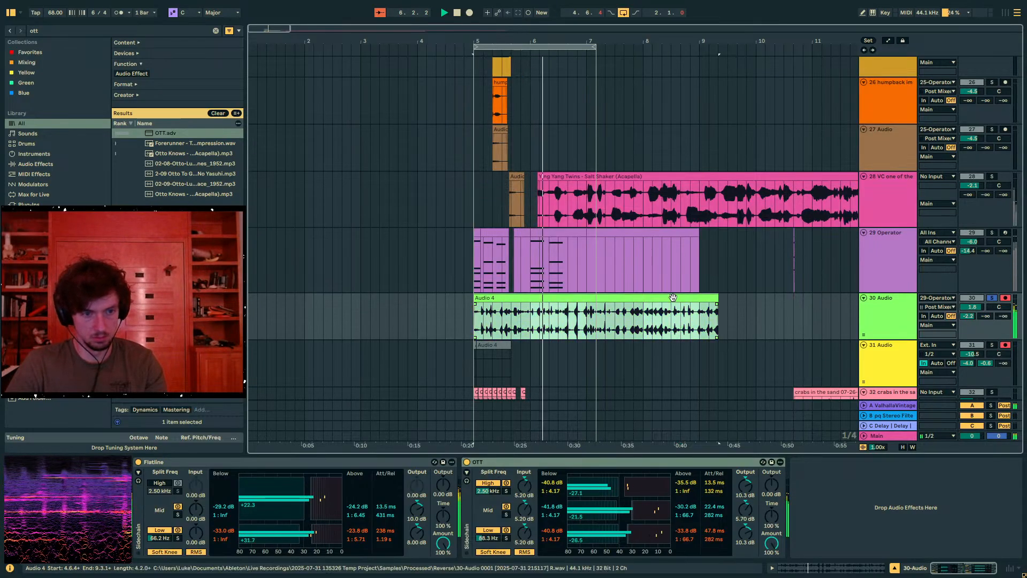
key("ctrl+l")
left_click(712, 313)
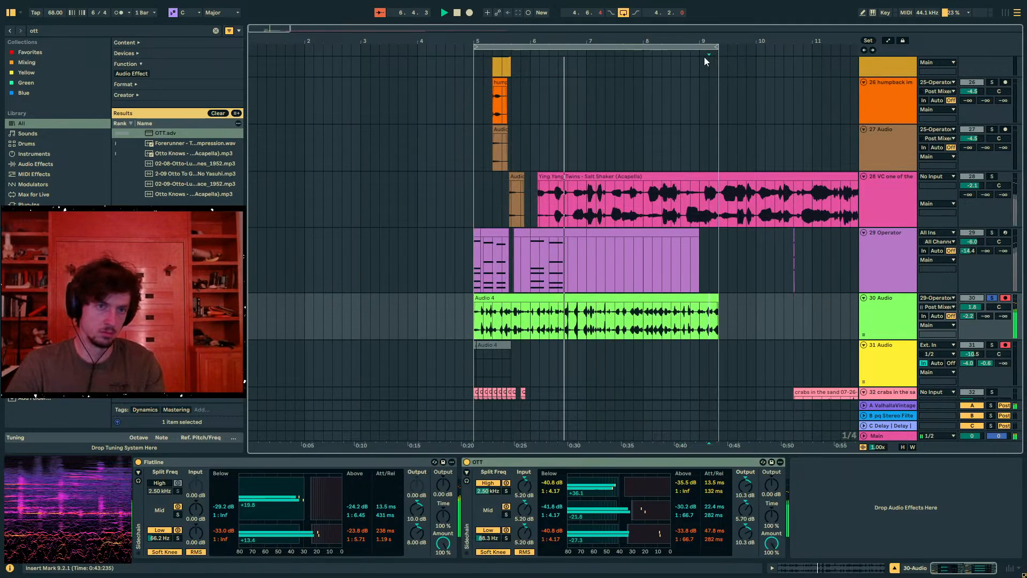
left_click_drag(718, 47, 699, 47)
left_click(609, 320)
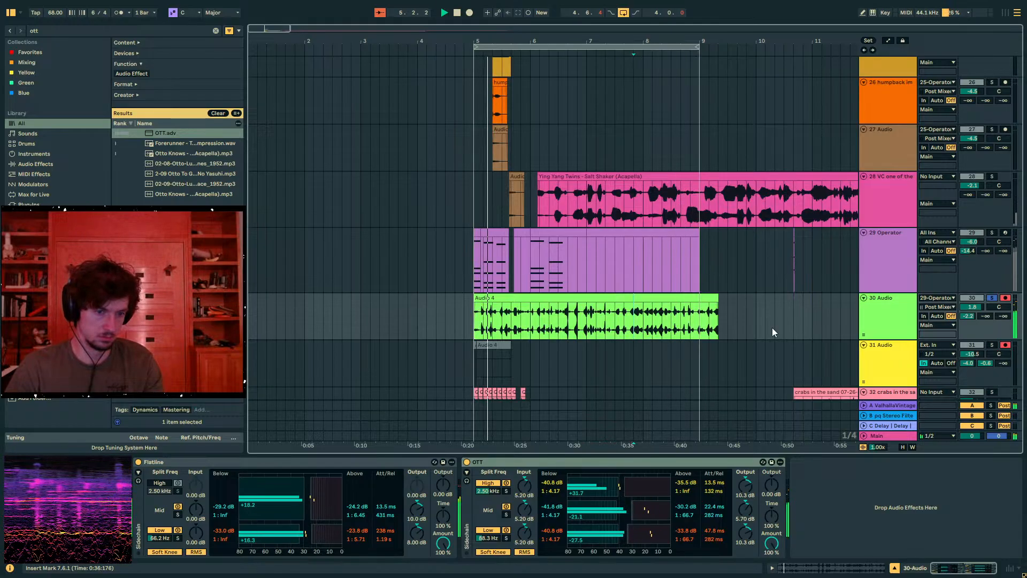
Add Auto Filter (Legacy) to the reversed chord track with 842 Hz frequency, 56% resonance and a different LFO shape
left_click(53, 30)
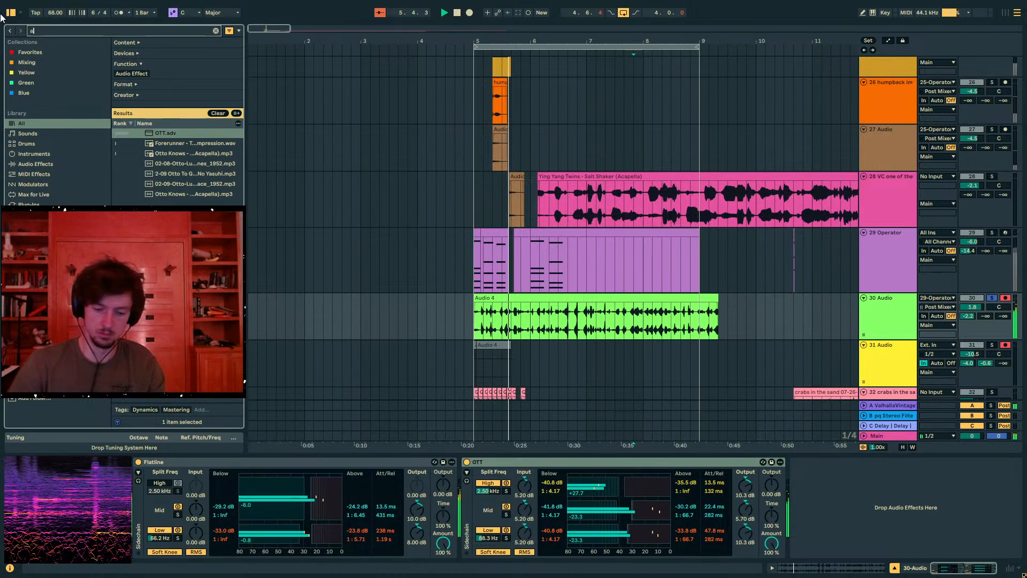
type("auto filt")
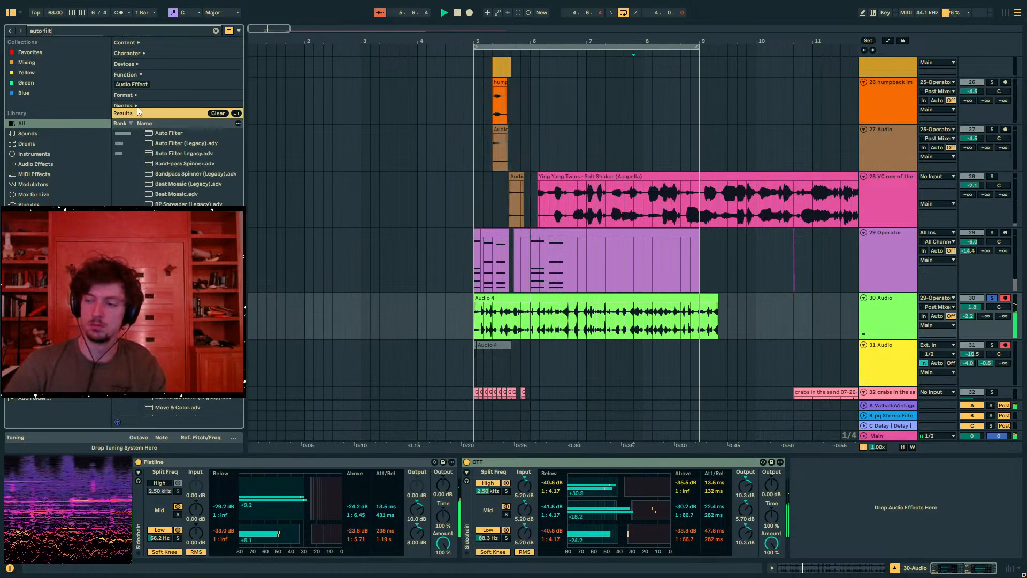
left_click(167, 143)
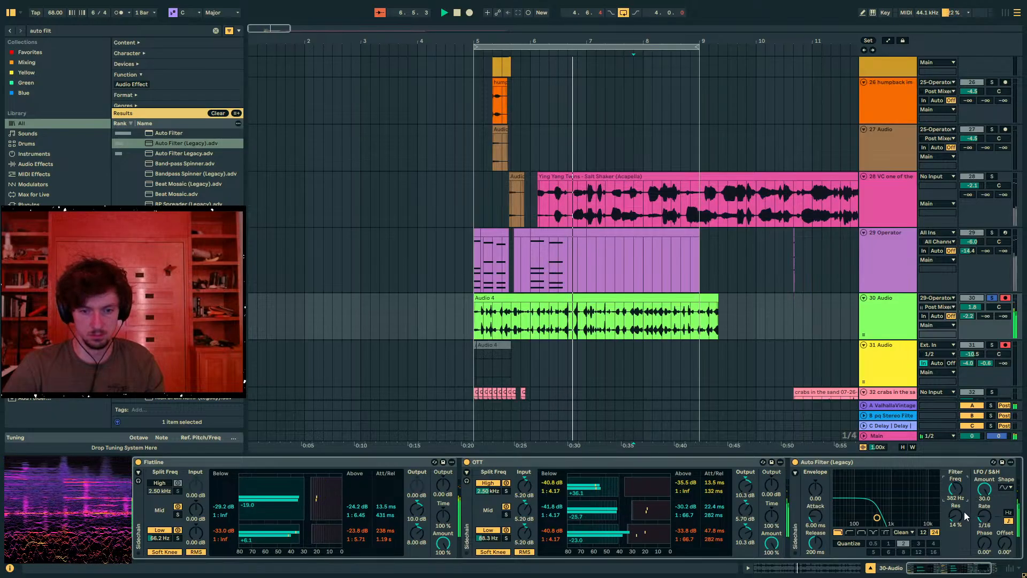
left_click(1004, 488)
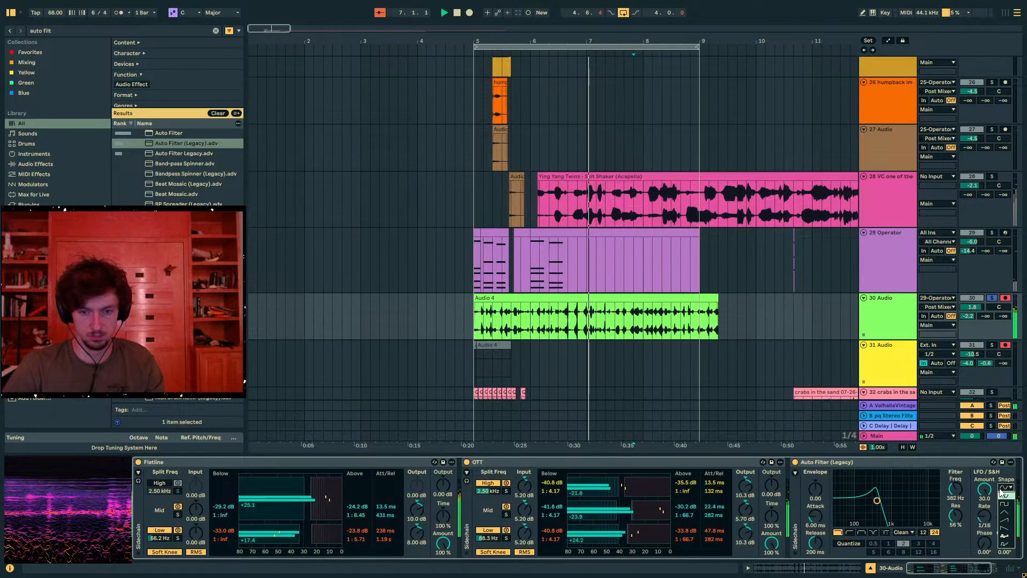
left_click(1009, 529)
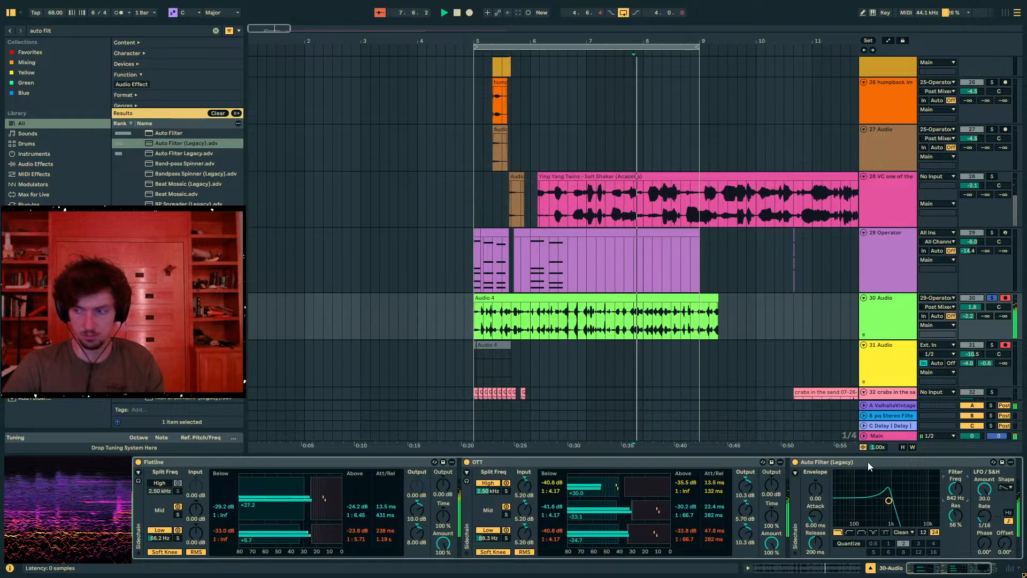
Lower the reversed chord track's reverb send to -24.8 dB, and split off and deactivate the clip's end past bar 9
key("space")
left_click(975, 317)
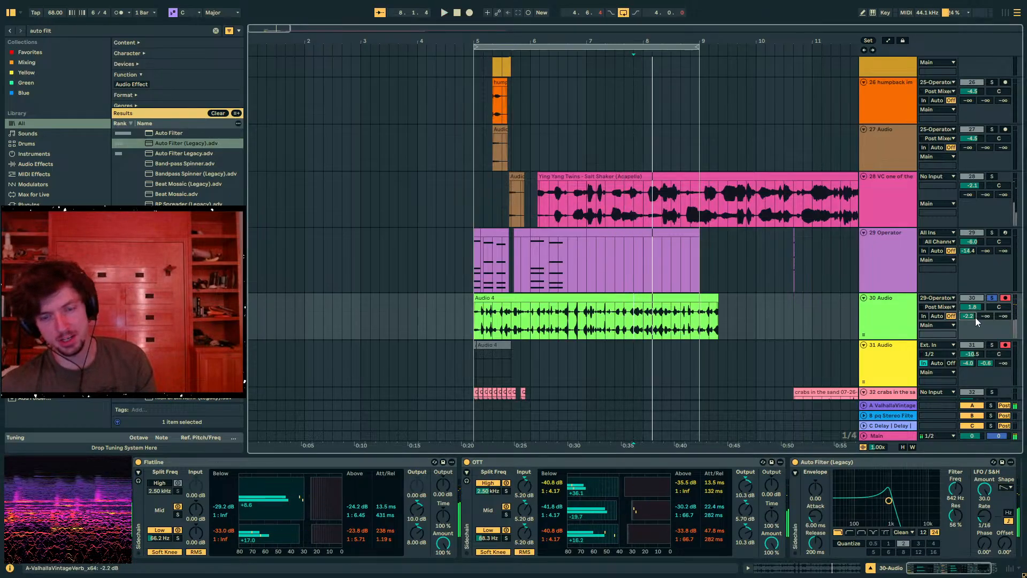
left_click(602, 297)
left_click(701, 319)
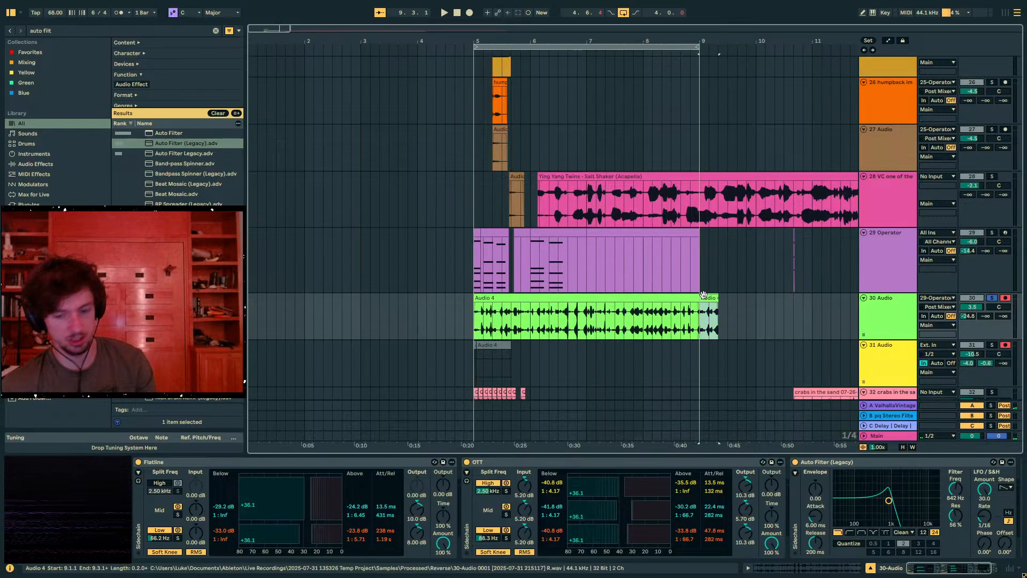
scroll(703, 295, "right", 3)
left_click(417, 298)
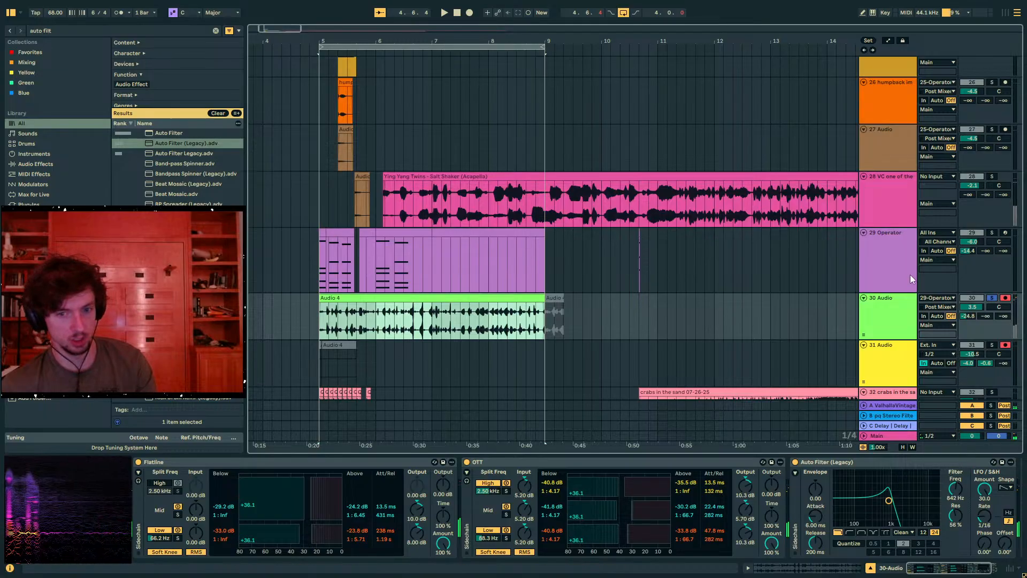
Set the reversed chord track's volume to 5.0 dB and audition the loop
left_click_drag(973, 308, 973, 303)
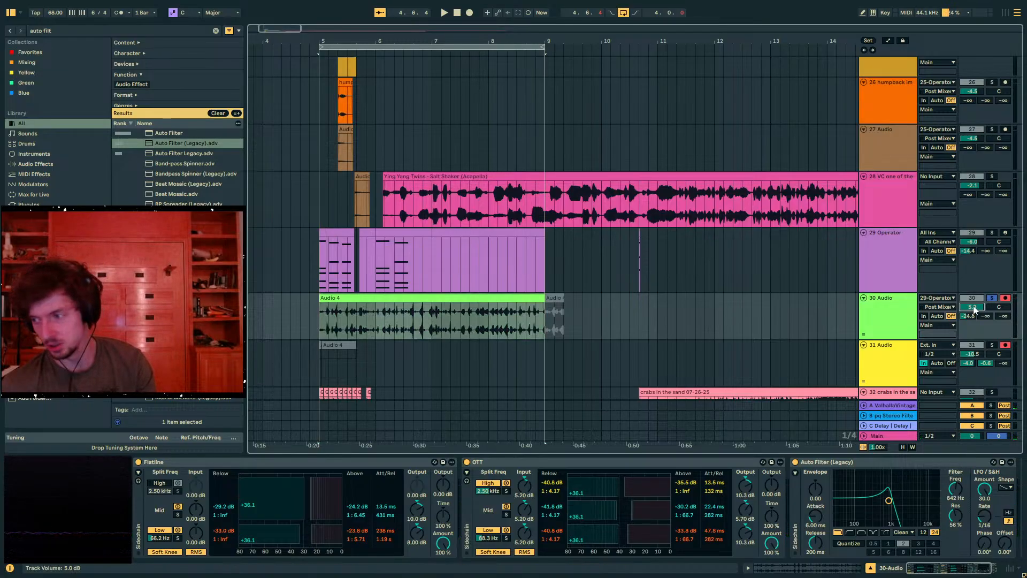
left_click(466, 300)
key("space")
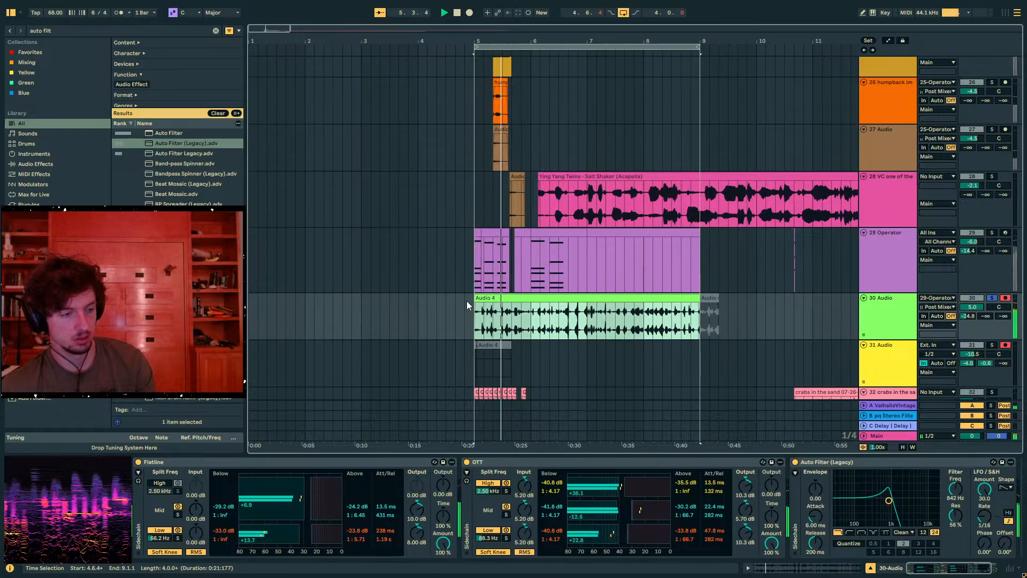
key("space")
Turn off solo on the reversed chord track and show the devices of the Operator track above it
left_click(437, 300)
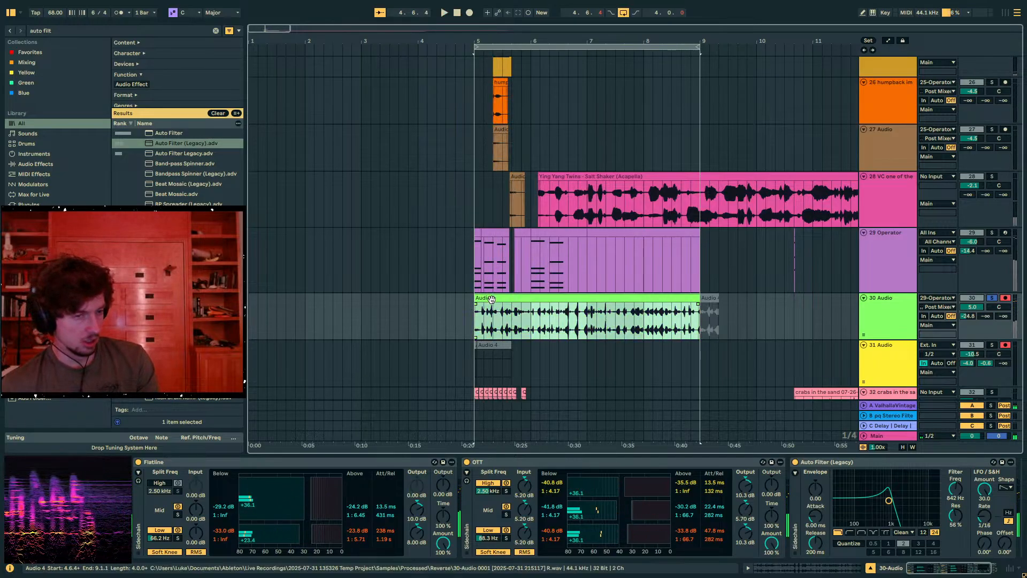
left_click(445, 313)
scroll(785, 251, "down", 3)
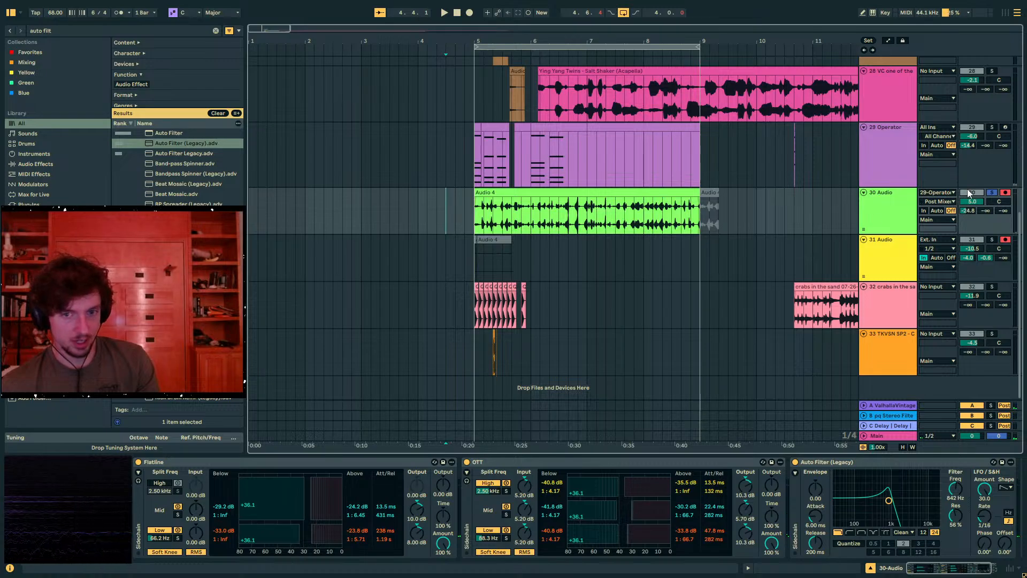
key("Up")
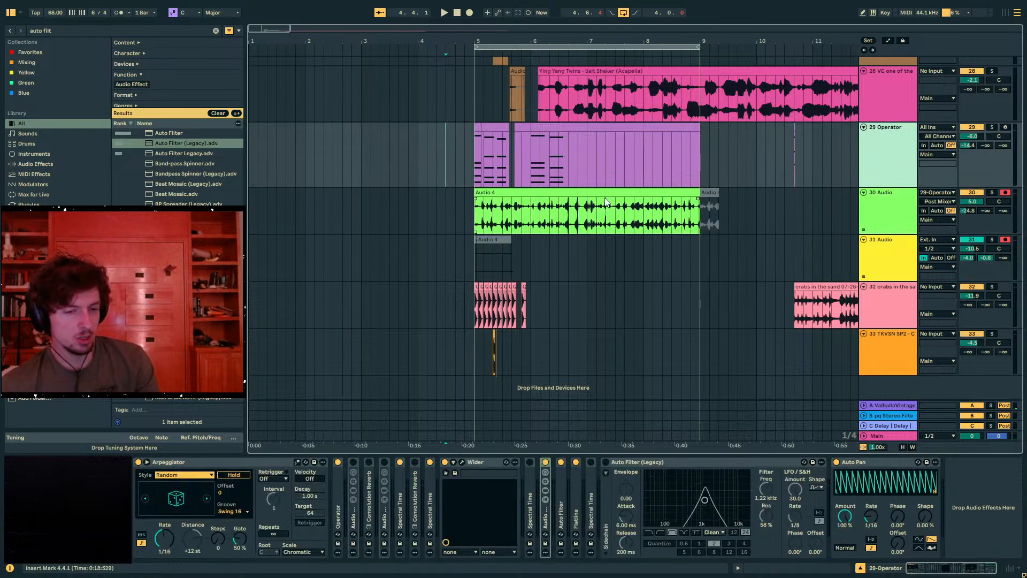
Look over the Wavetable track, its resampled audio and the neighbouring sound design clips
scroll(605, 199, "up", 4)
left_click(483, 252)
scroll(482, 260, "down", 1)
left_click(481, 258)
scroll(543, 232, "up", 5)
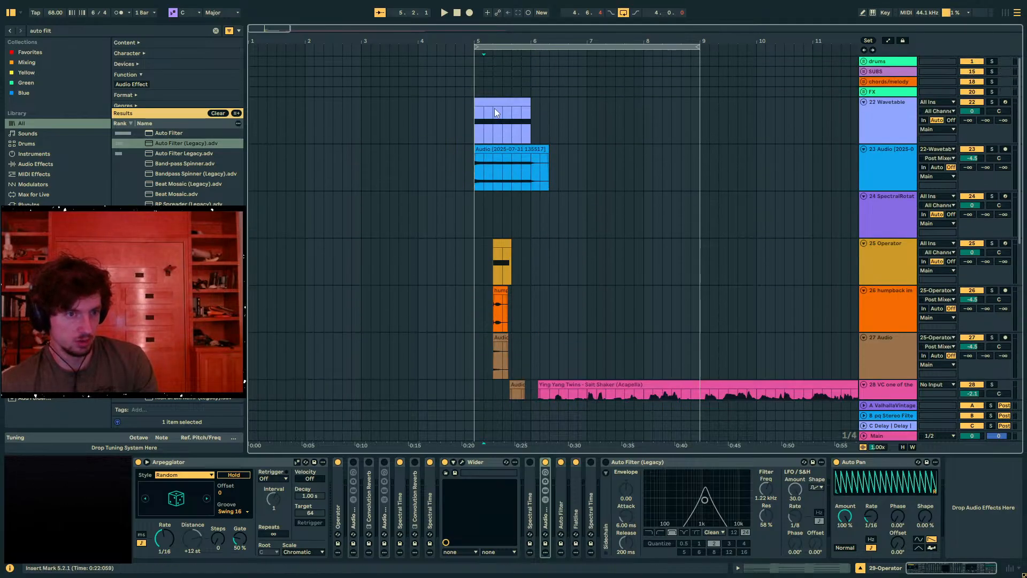
left_click(495, 113)
left_click(517, 186)
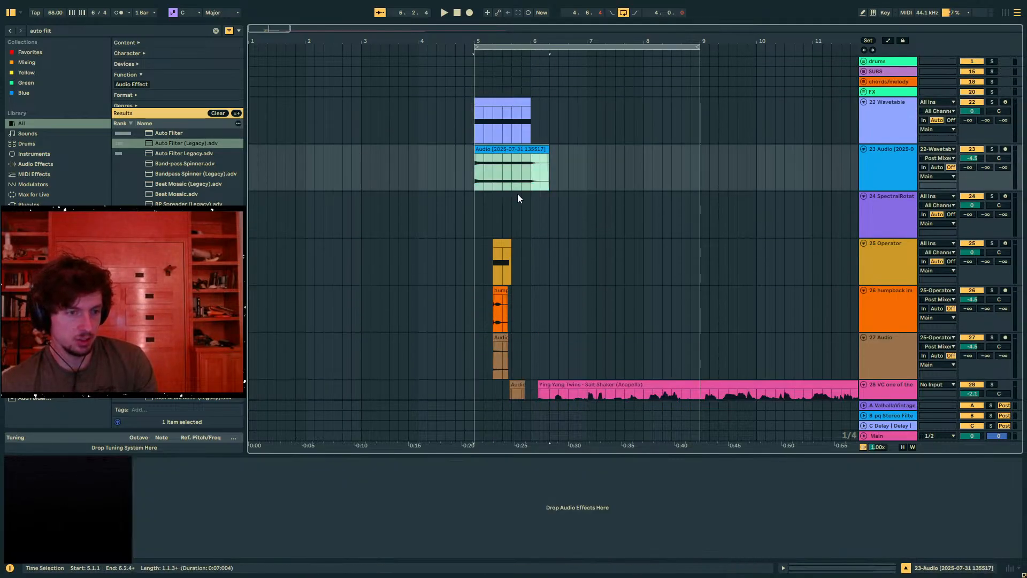
scroll(517, 193, "down", 2)
Solo the 25 Operator track, and raise its outer effect rack's Flt 1 Freq macro to 127 and play the clip
left_click(500, 199)
left_click(995, 190)
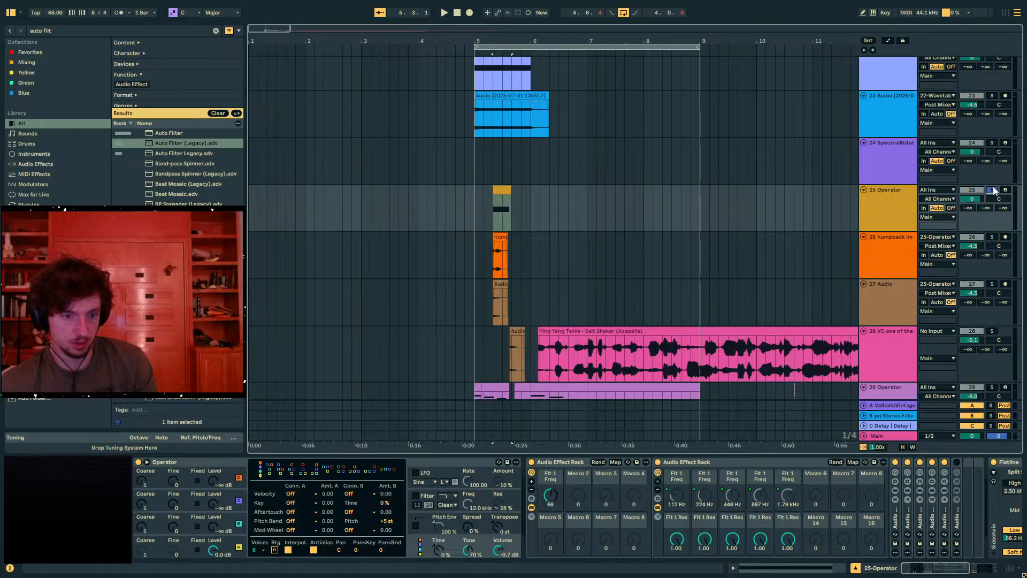
left_click_drag(550, 496, 550, 465)
key("space")
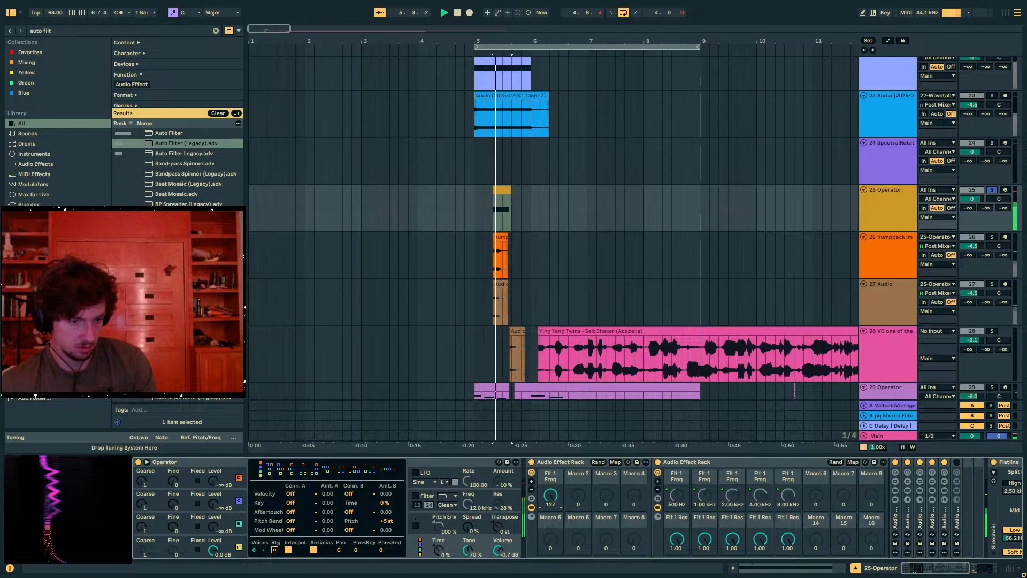
Try duplicating the inner Audio Effect Rack on the 25 Operator track, and undo the duplicate
left_click(699, 463)
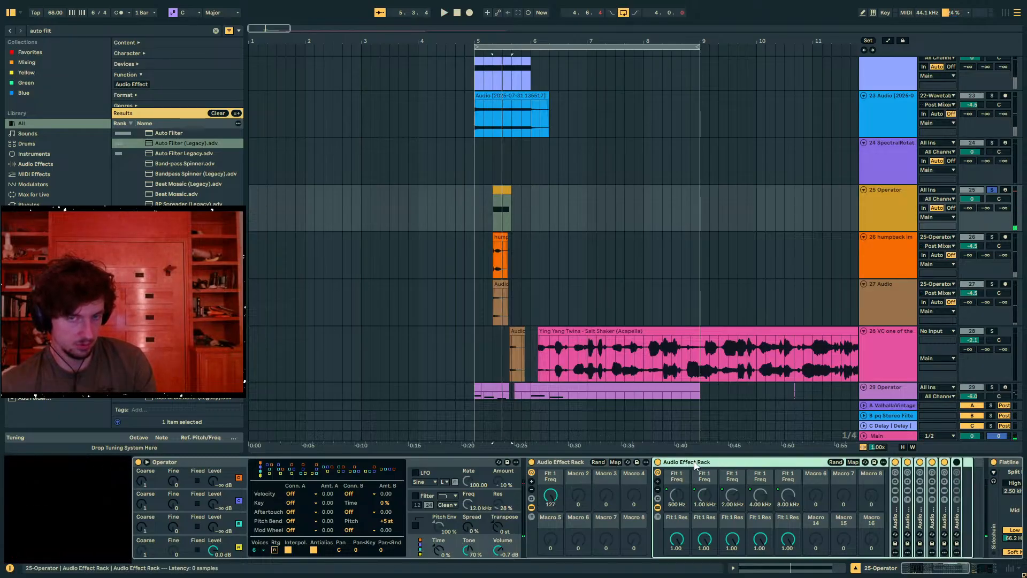
key("ctrl+d")
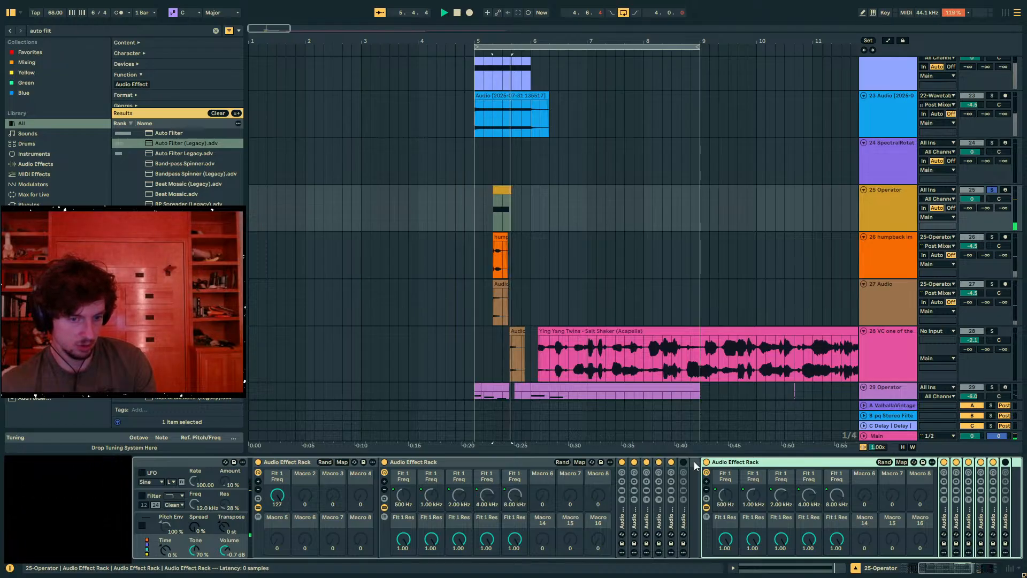
key("ctrl+z")
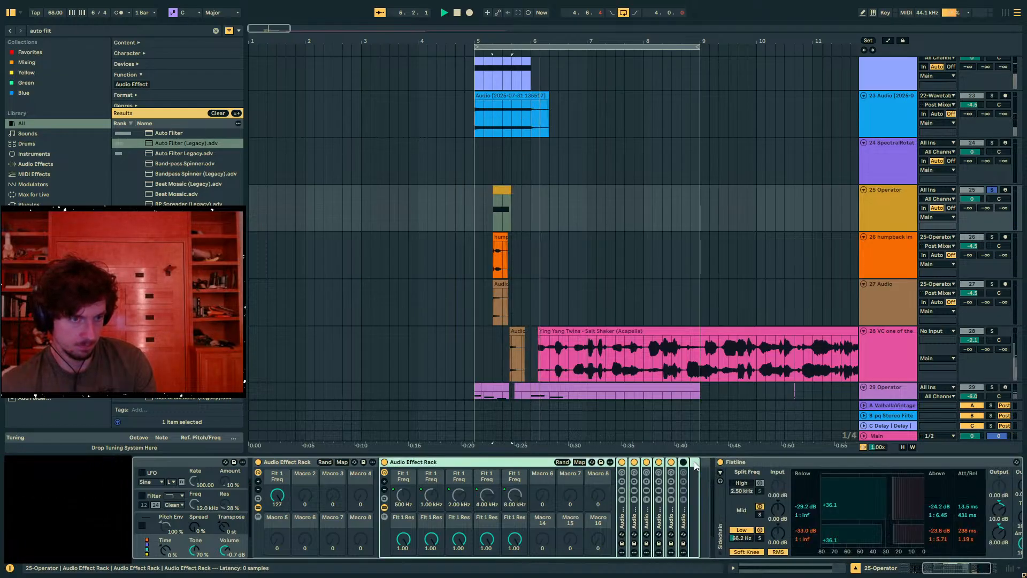
Rename the outer effect rack "pq weird click ske...", save it as a preset and clear the browser search
left_click(310, 464)
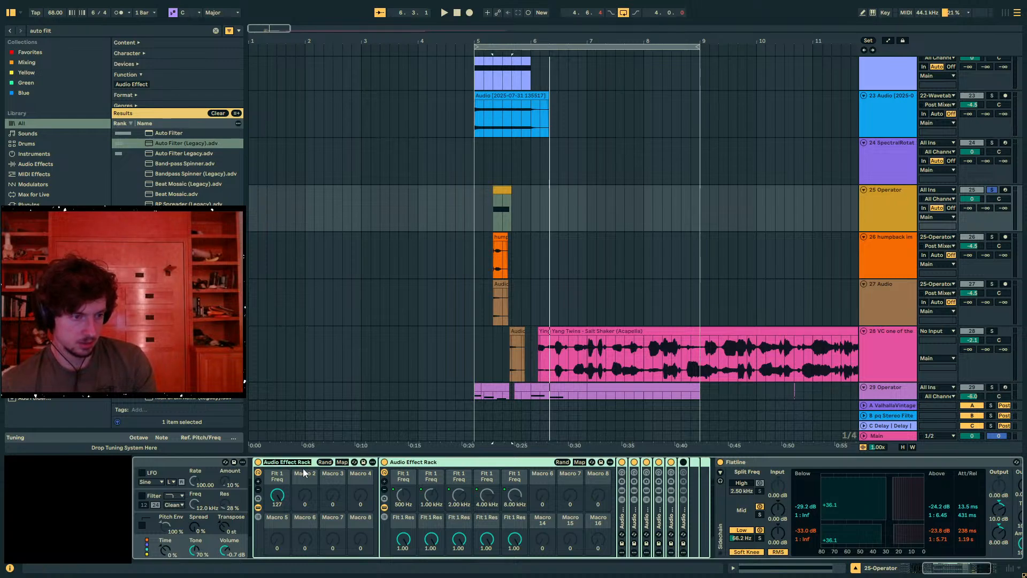
type("pq weird click ske...")
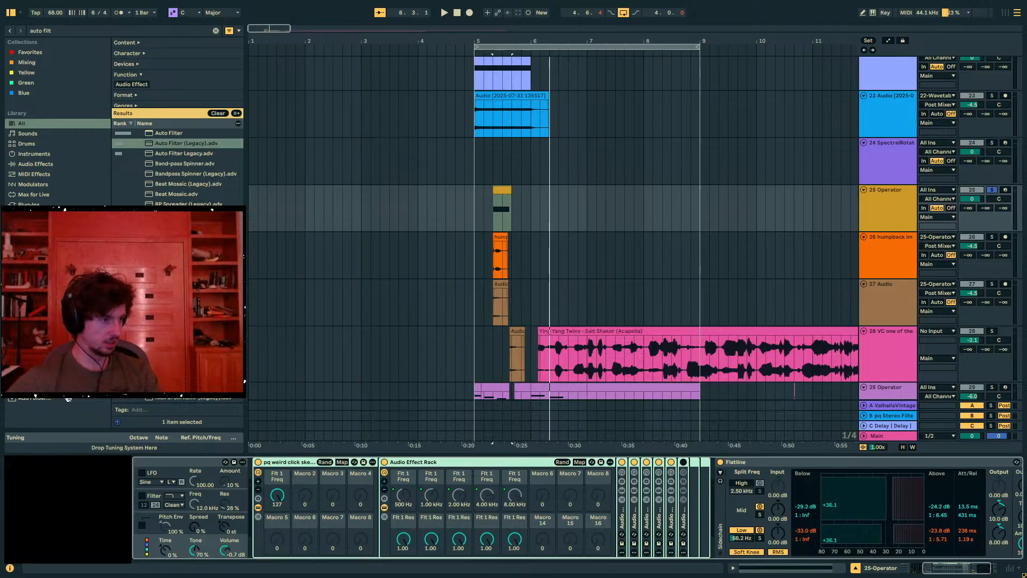
left_click(364, 462)
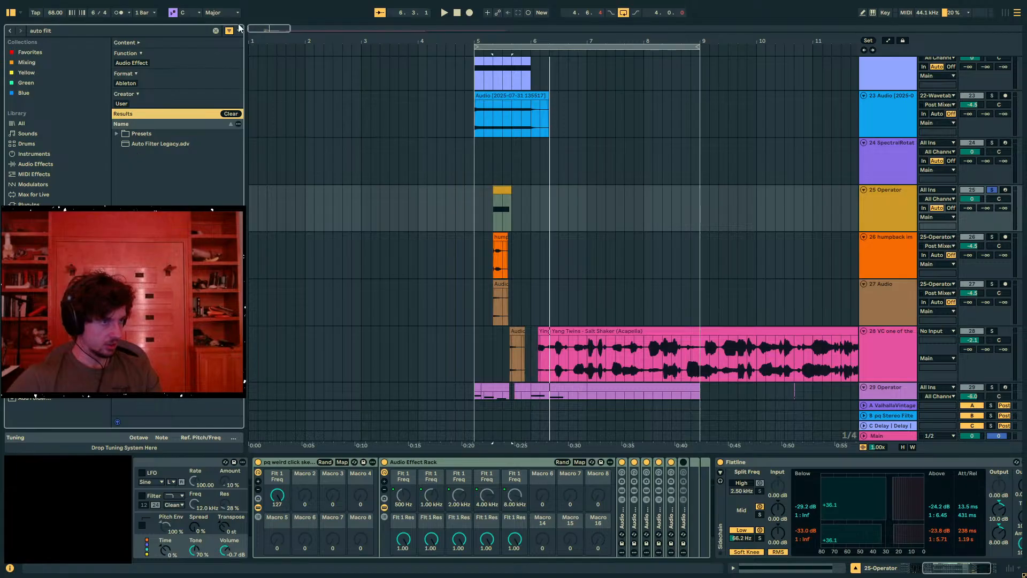
left_click(215, 31)
scroll(118, 165, "up", 2)
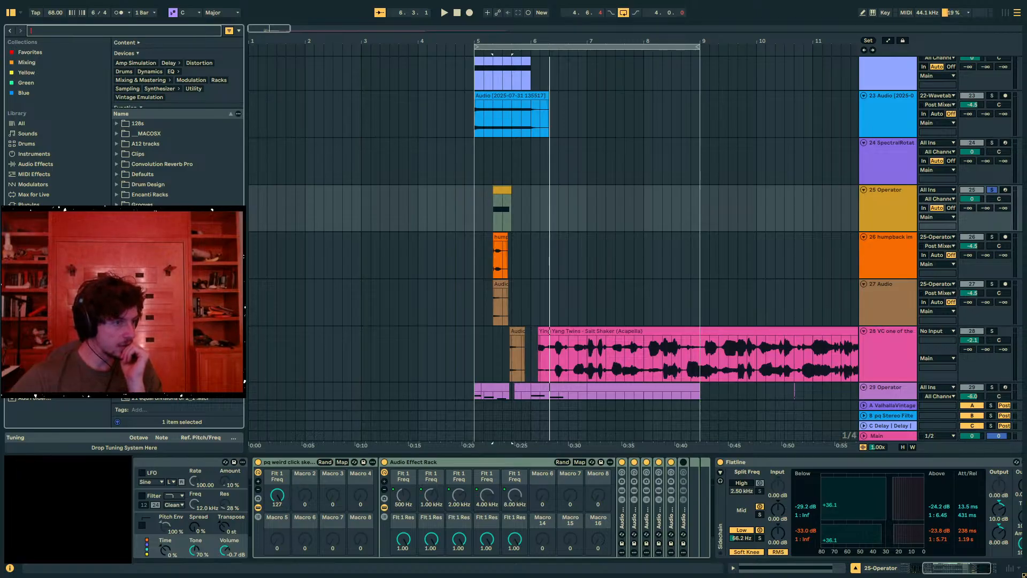
scroll(160, 160, "down", 2)
Leave full screen and open the recent set 24-06-14Stasis dub 70bpm A12.als without saving the untitled set
left_click(446, 213)
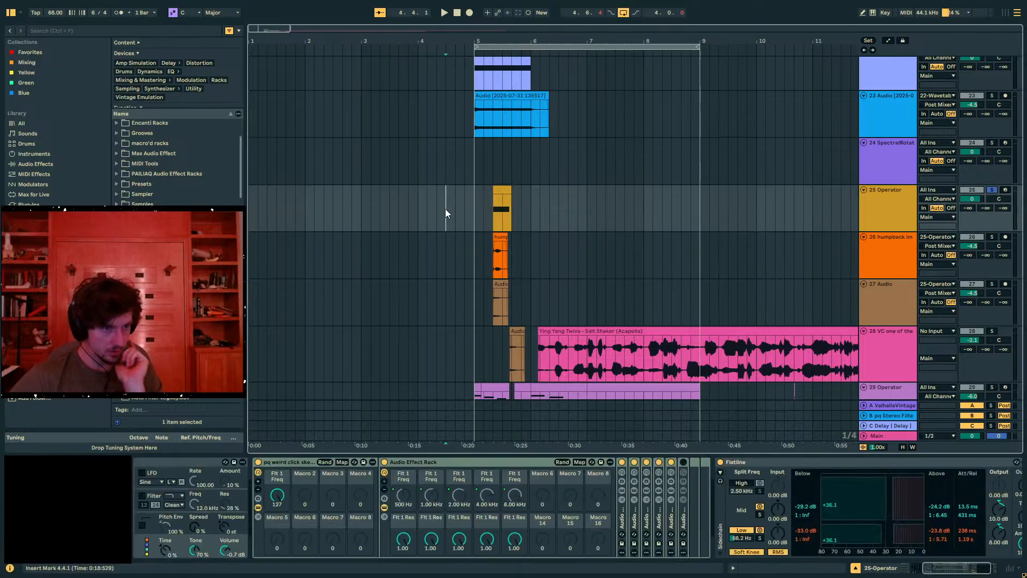
left_click_drag(456, 183, 460, 183)
key("F11")
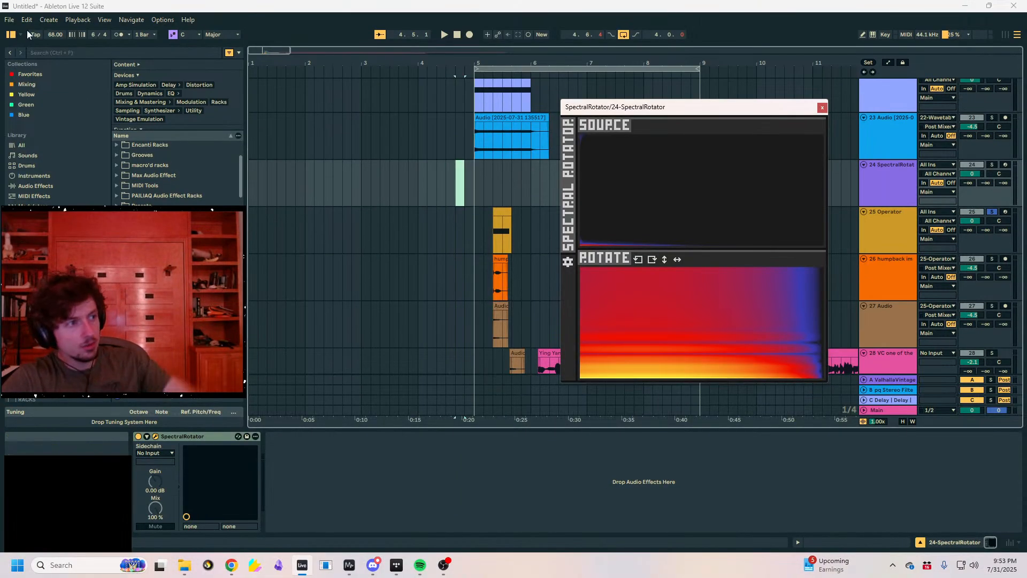
left_click(9, 20)
mouse_move(44, 55)
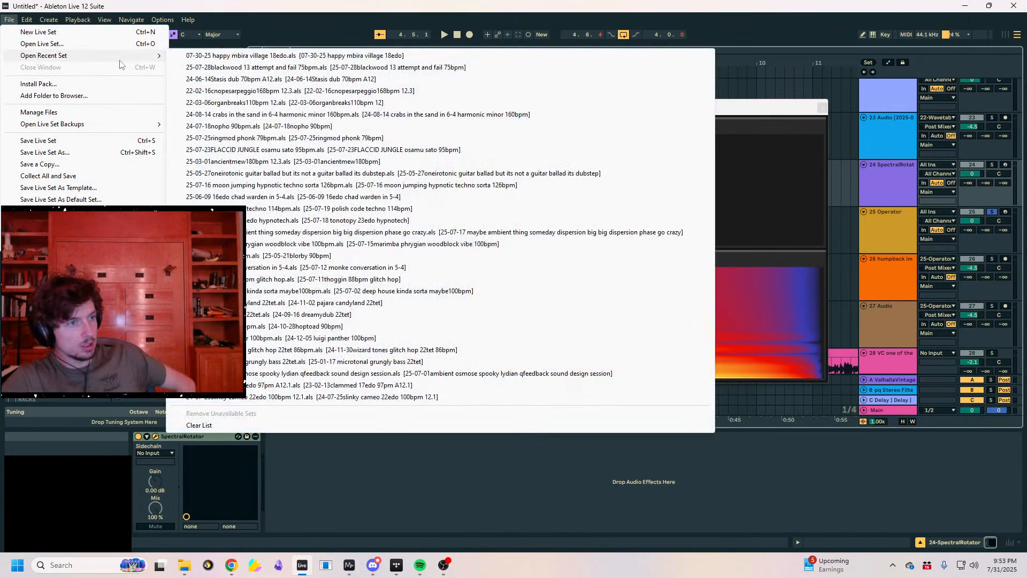
left_click(250, 83)
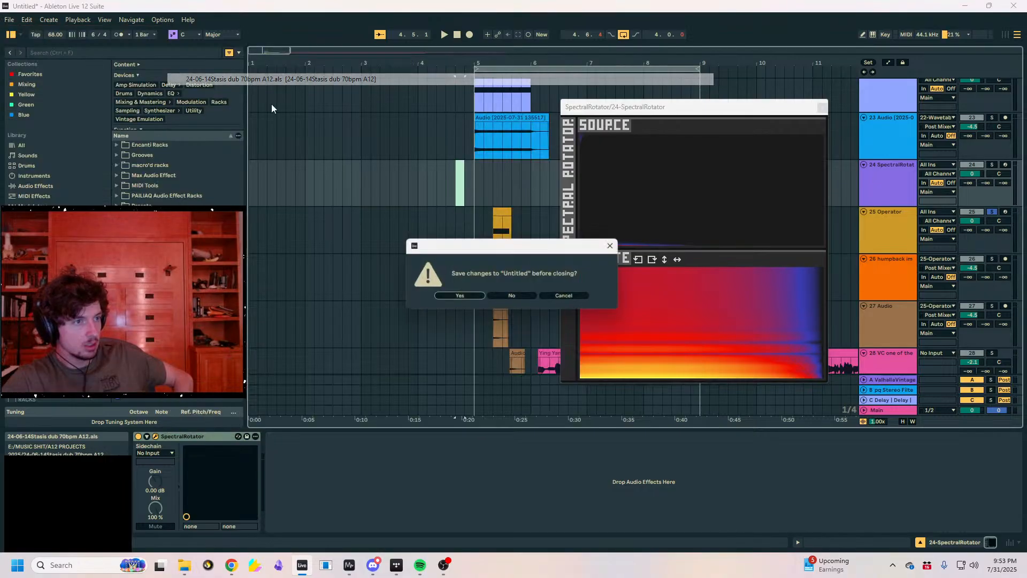
left_click(512, 294)
left_click(528, 294)
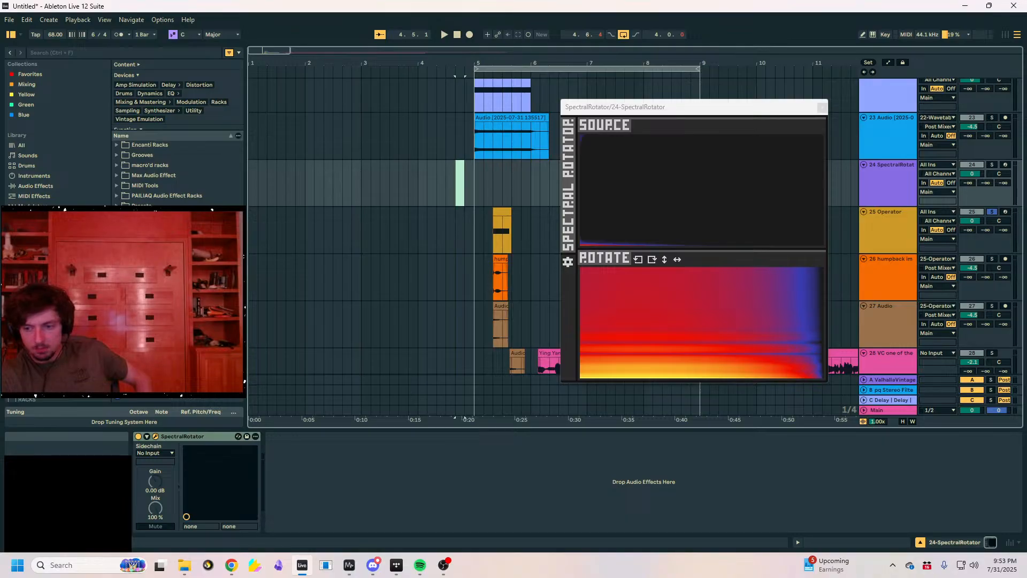
key("alt+Tab")
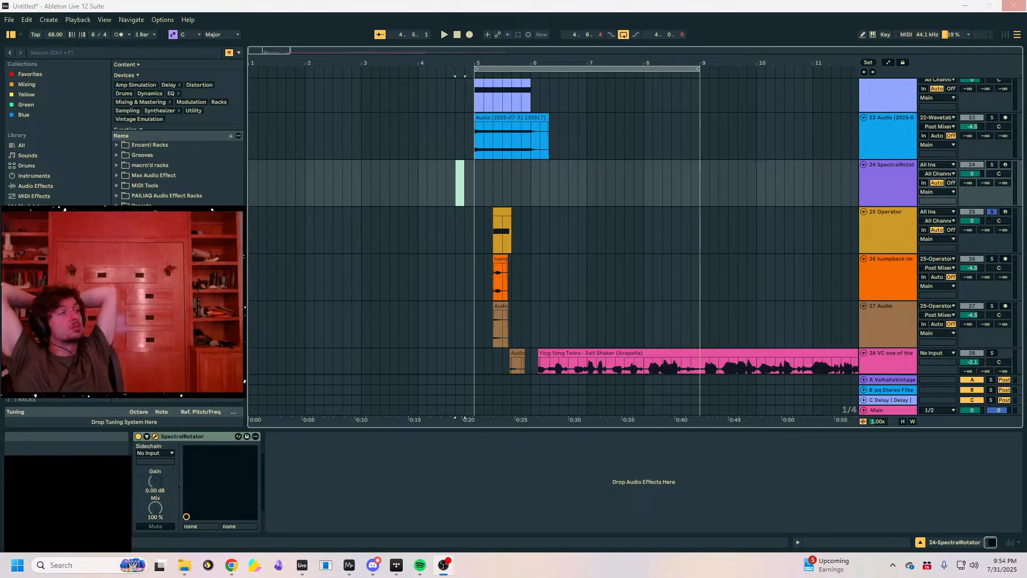
key("ctrl+s")
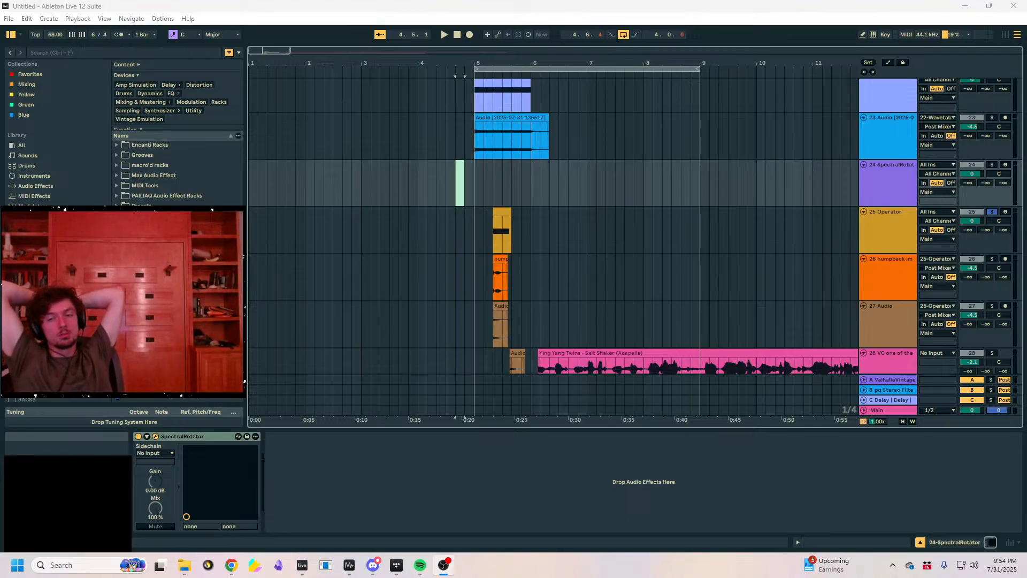
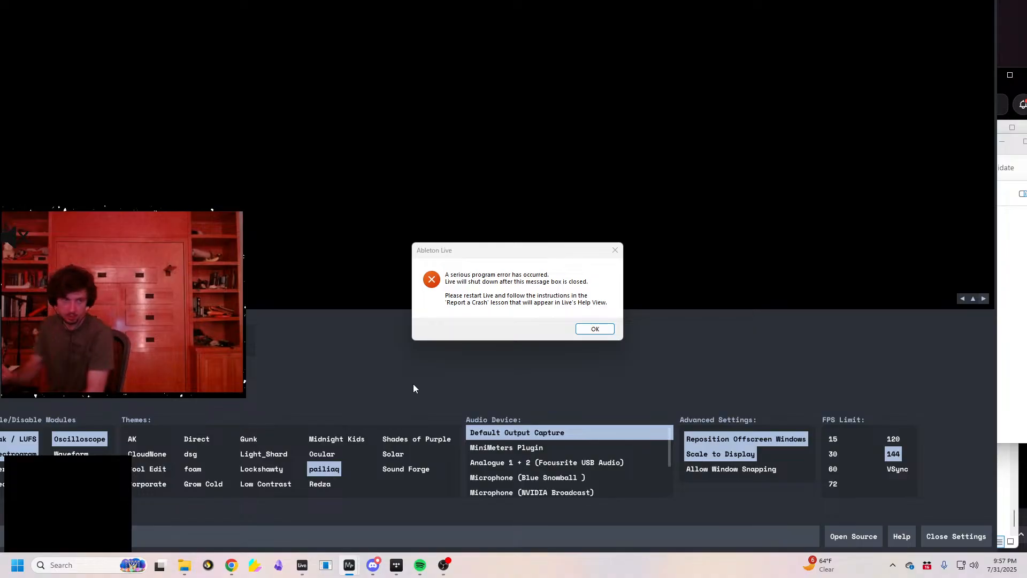
Dismiss the crash message and relaunch Ableton Live with the recent set 24-06-14Stasis dub 70bpm A12.als
left_click(593, 330)
left_click(593, 331)
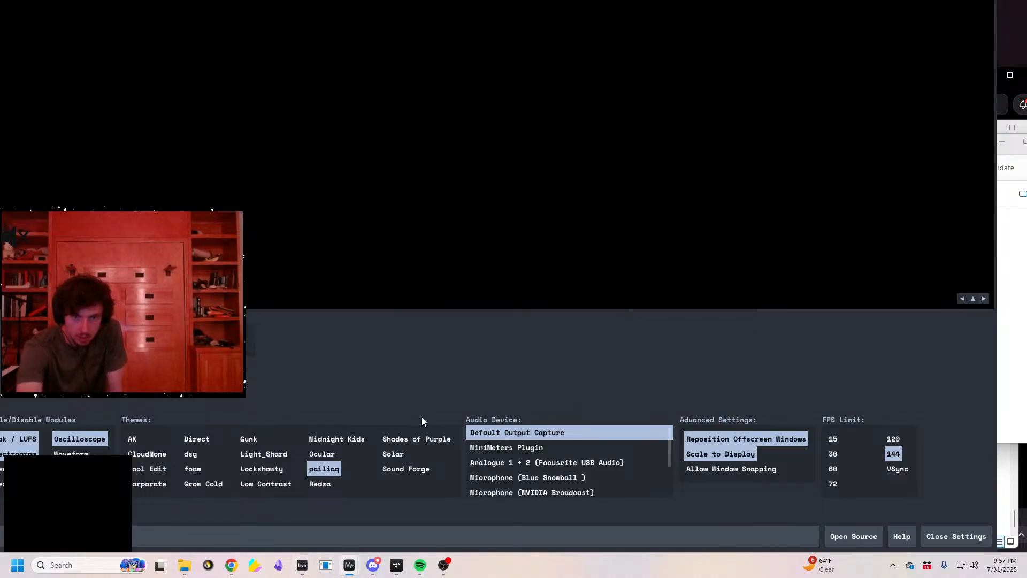
right_click(302, 566)
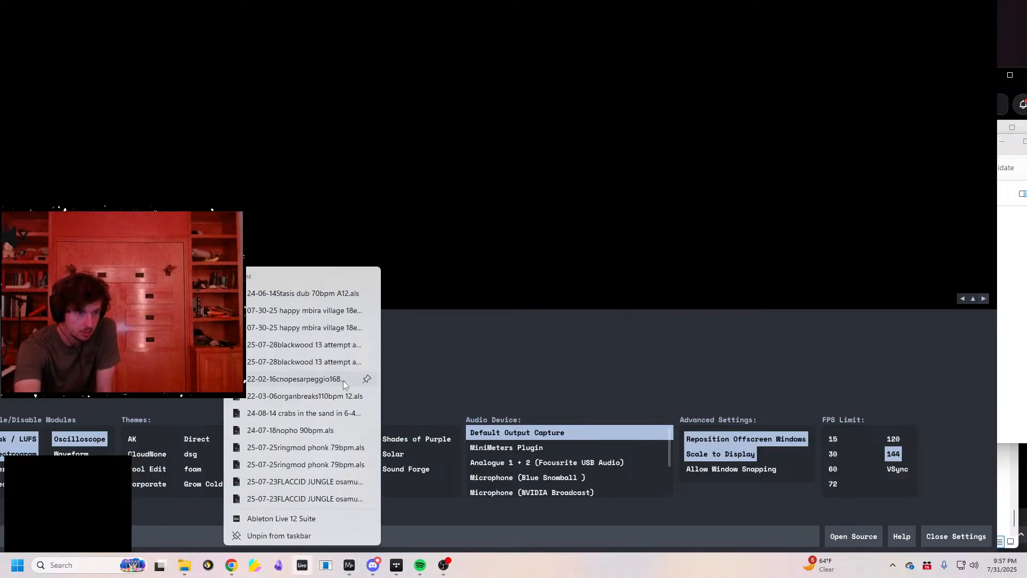
left_click(322, 296)
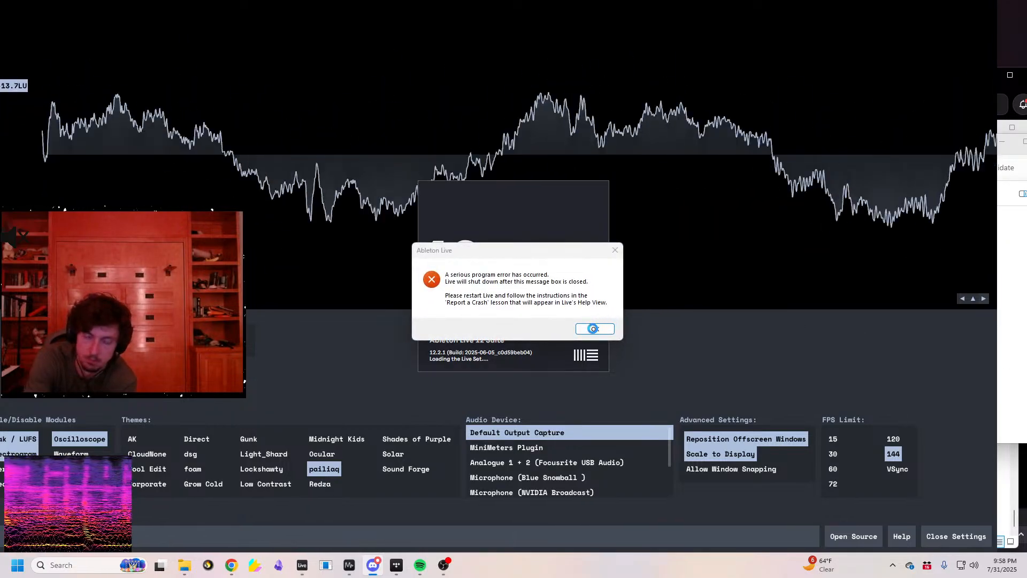
Dismiss both crash messages and try twice more to relaunch Ableton Live with the recent set 24-06-14Stasis dub 70bpm A12.als
left_click(593, 330)
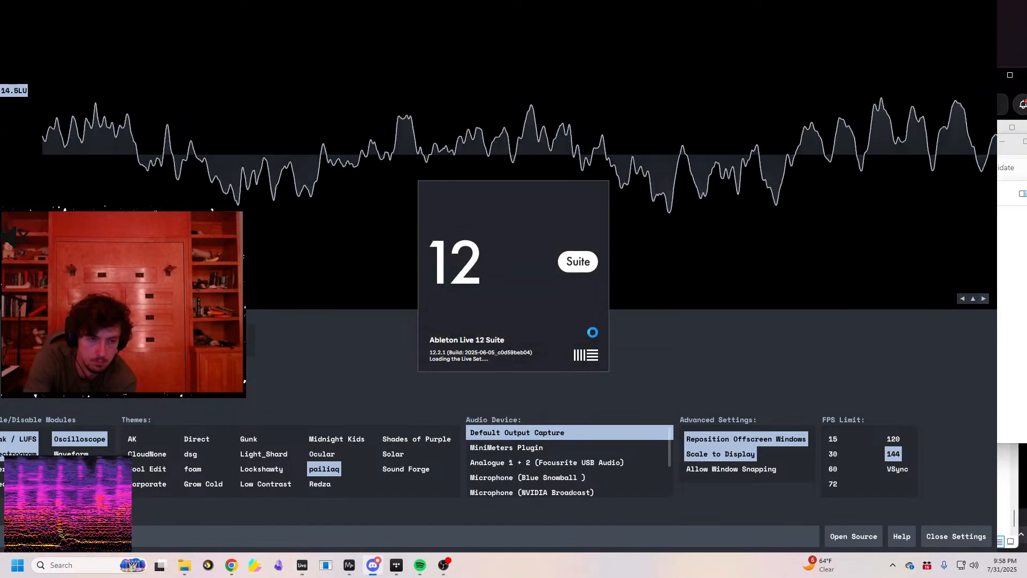
right_click(303, 565)
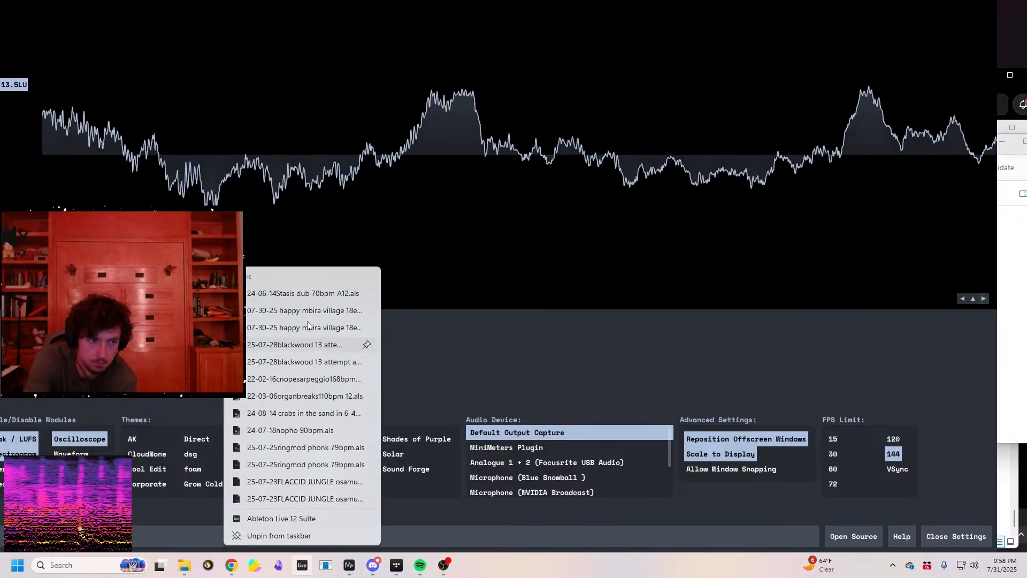
left_click(291, 293)
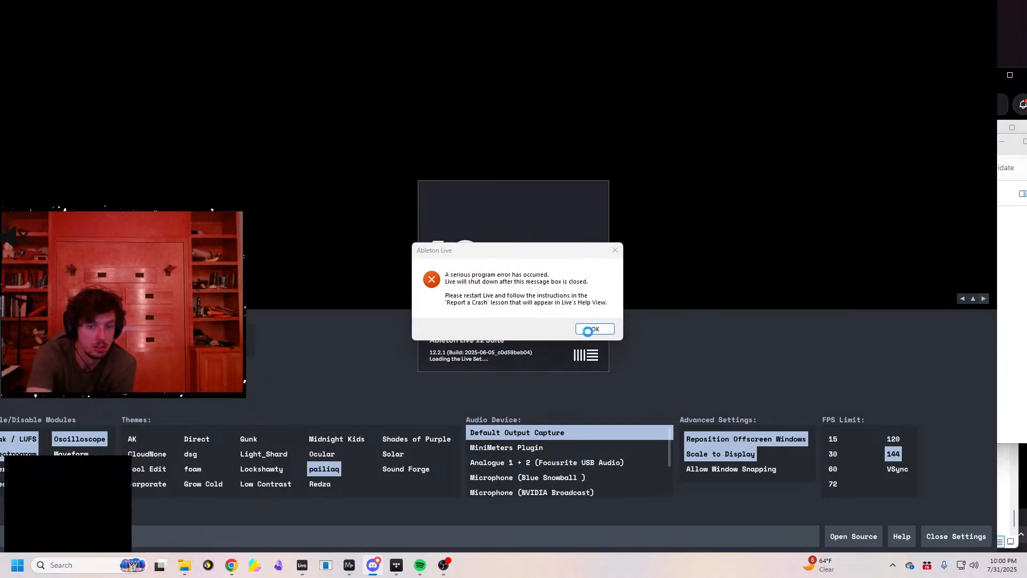
left_click(592, 328)
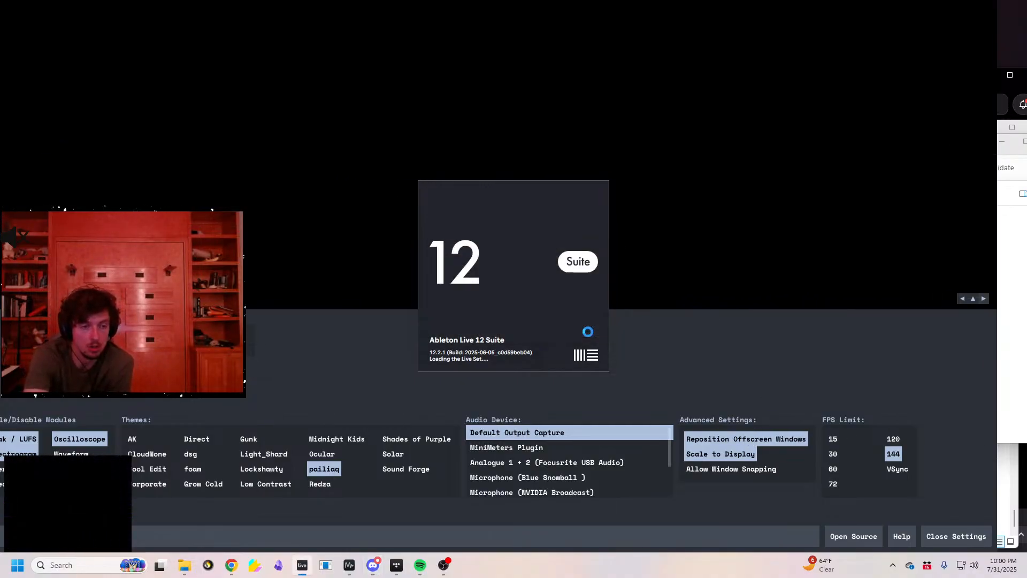
right_click(303, 565)
left_click(283, 289)
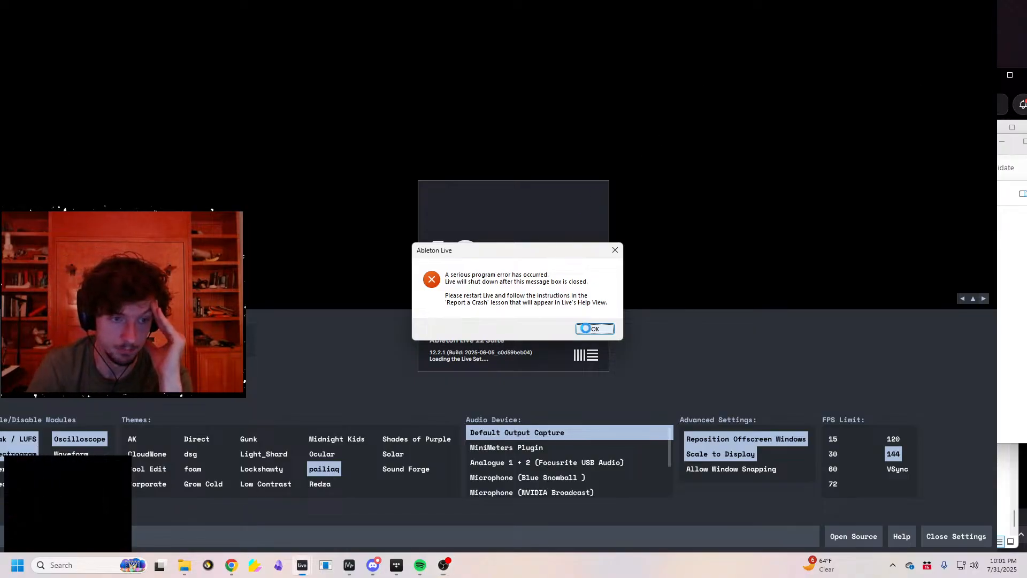
Dismiss the crash message and launch Ableton Live with the recent set 25-07-28blackwood 13 attempt and fail 75bpm
left_click(595, 329)
right_click(302, 565)
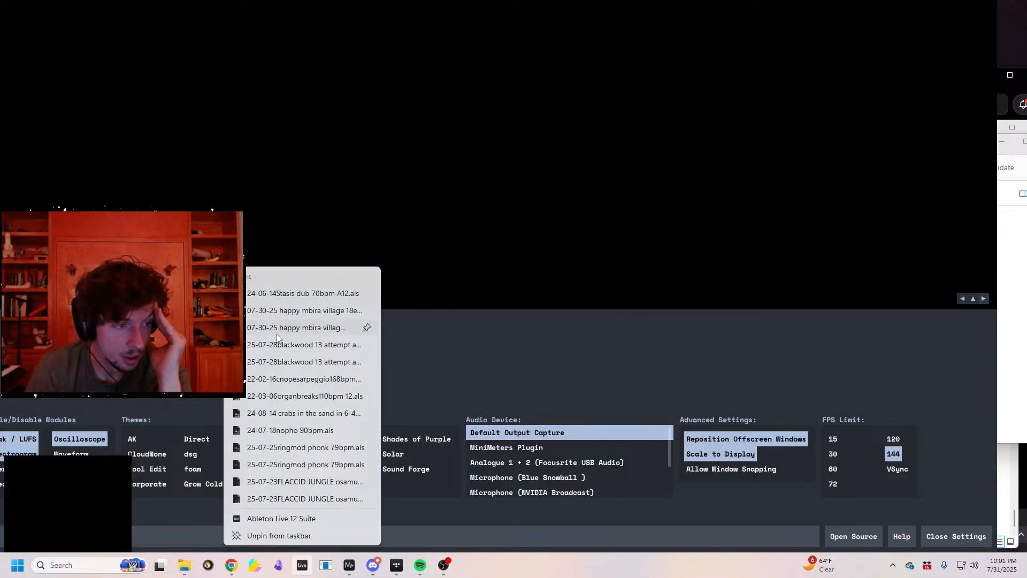
left_click(301, 348)
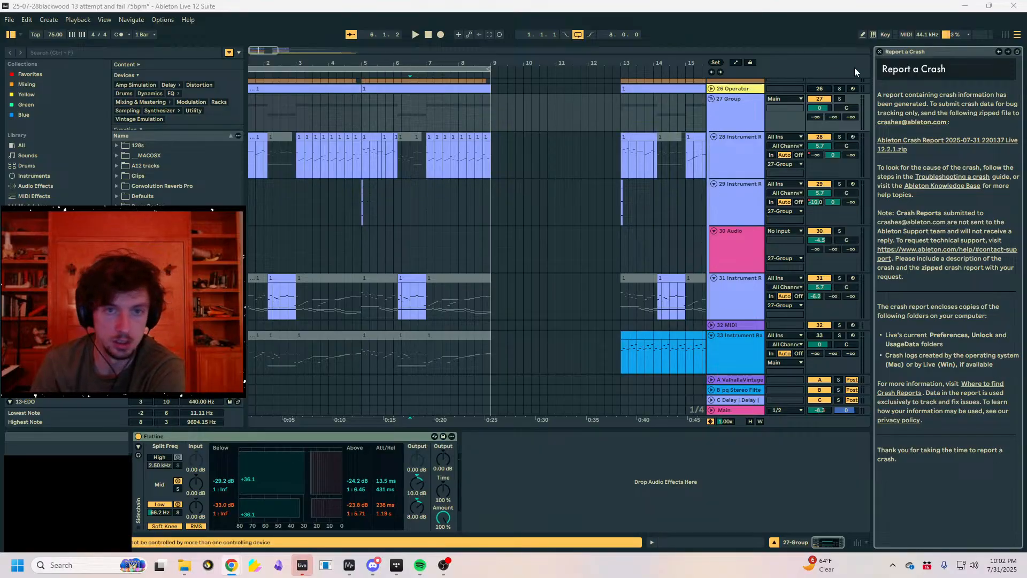
Close the crash report view and switch the blackwood set to full screen
left_click(254, 62)
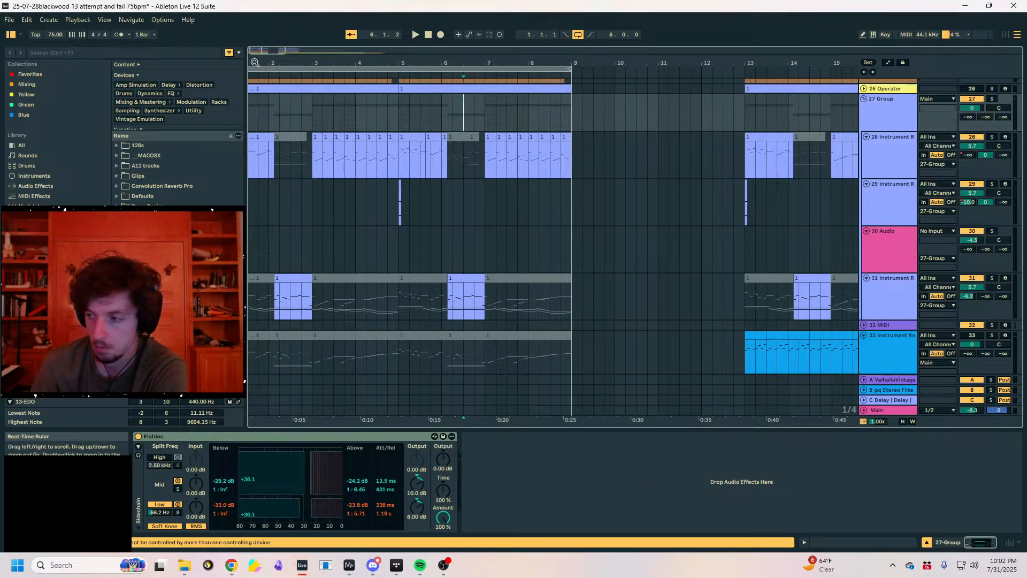
mouse_move(350, 64)
left_mouse_down()
mouse_move(369, 101)
mouse_move(369, 75)
left_mouse_up()
left_click(368, 109)
key("F11")
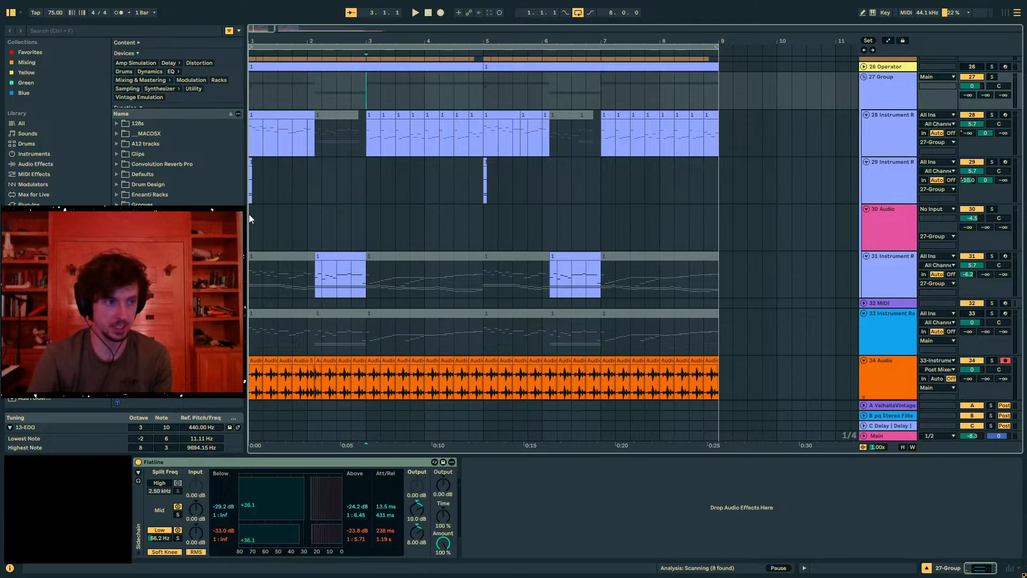
Check bars 1 to 5 of the 29 Instrument Rack track and fold all tracks in the arrangement
left_click(315, 188)
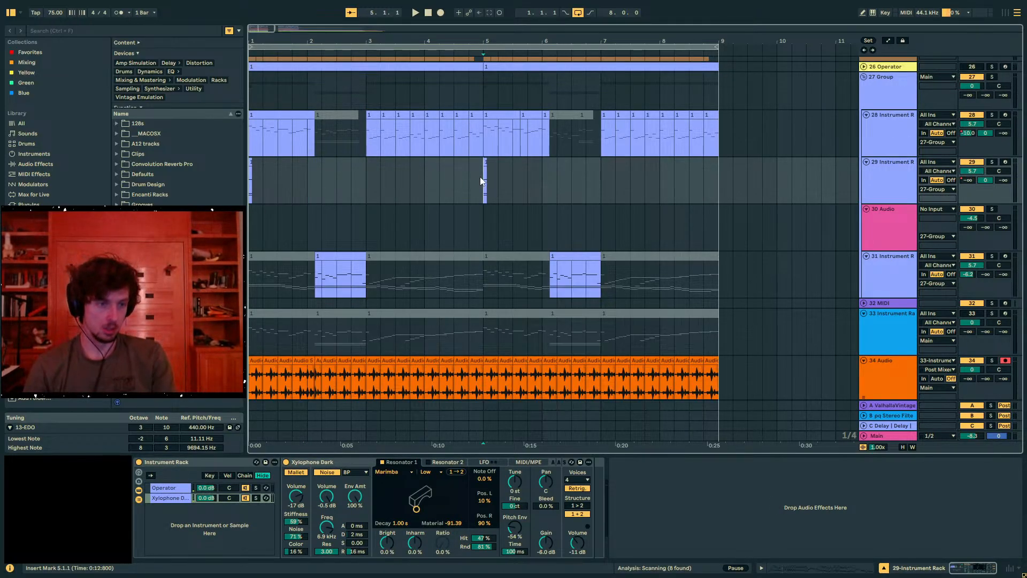
left_click_drag(480, 177, 168, 188)
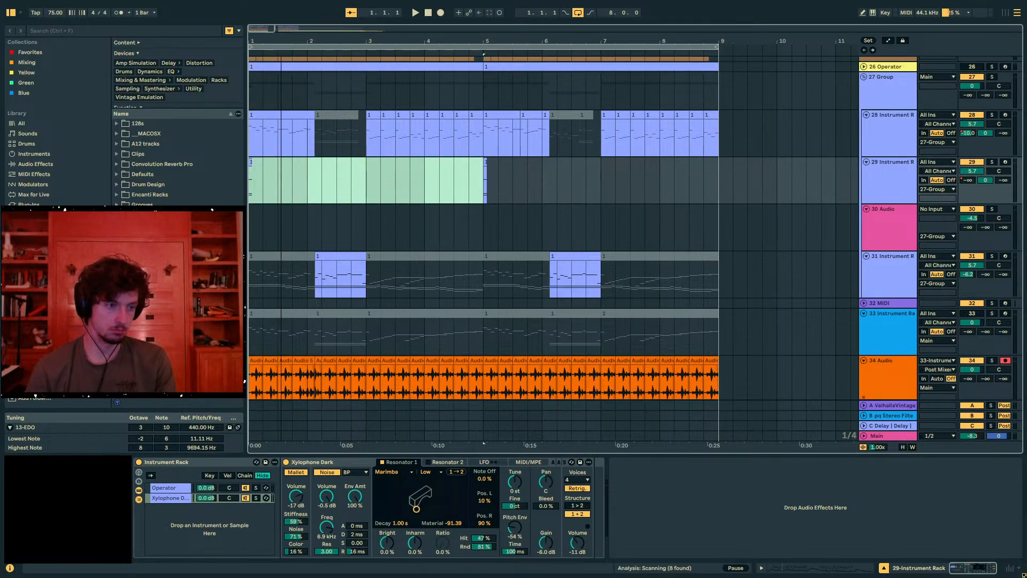
left_click_drag(283, 39, 283, 34)
scroll(578, 155, "down", 2)
scroll(668, 172, "up", 4)
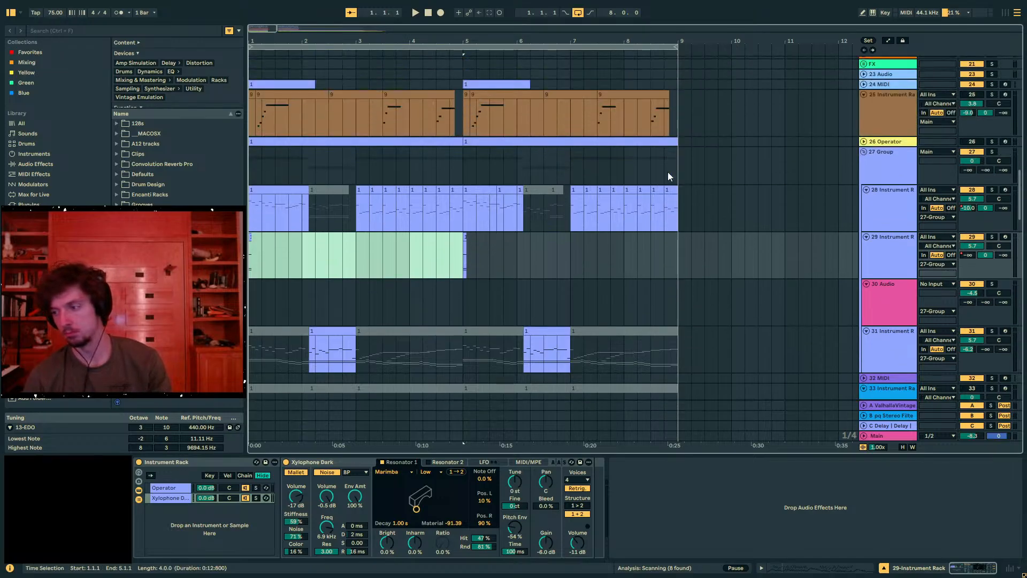
scroll(666, 170, "up", 5)
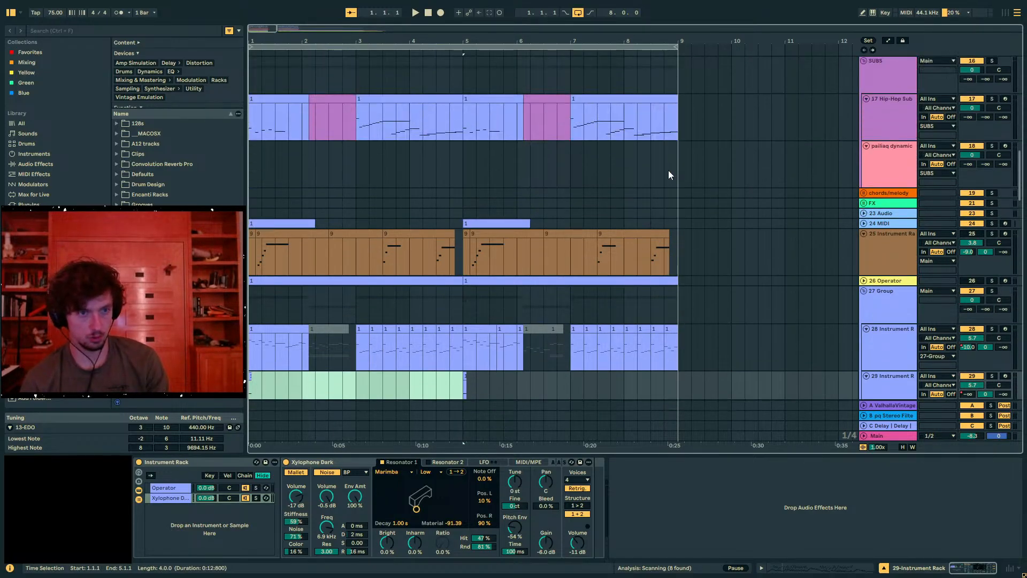
left_click(864, 233, "alt")
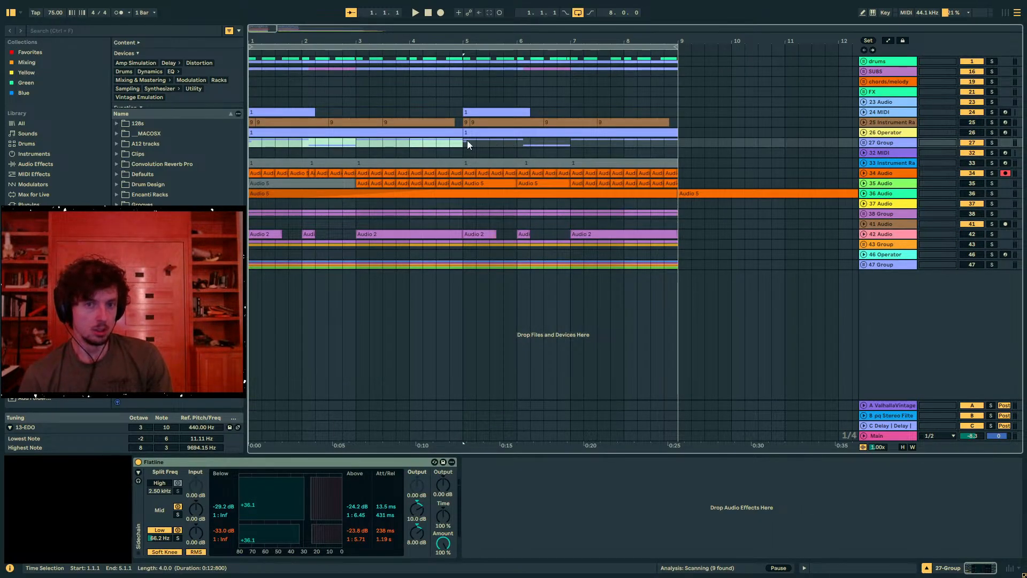
Unfold the 34 Audio track and select bars 1 through 8 across the chords/melody and FX tracks
left_click(256, 84)
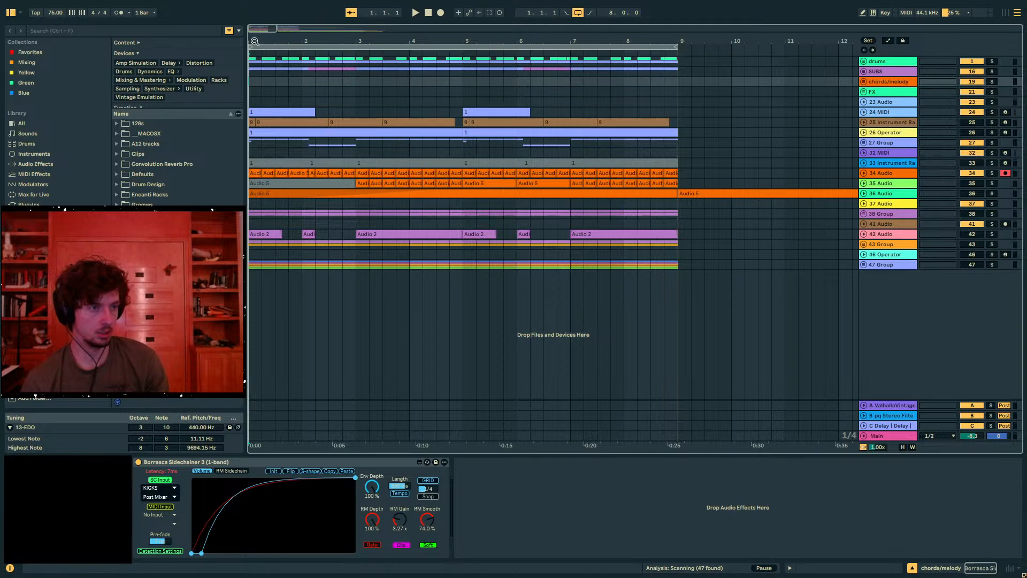
left_click_drag(255, 42, 255, 38)
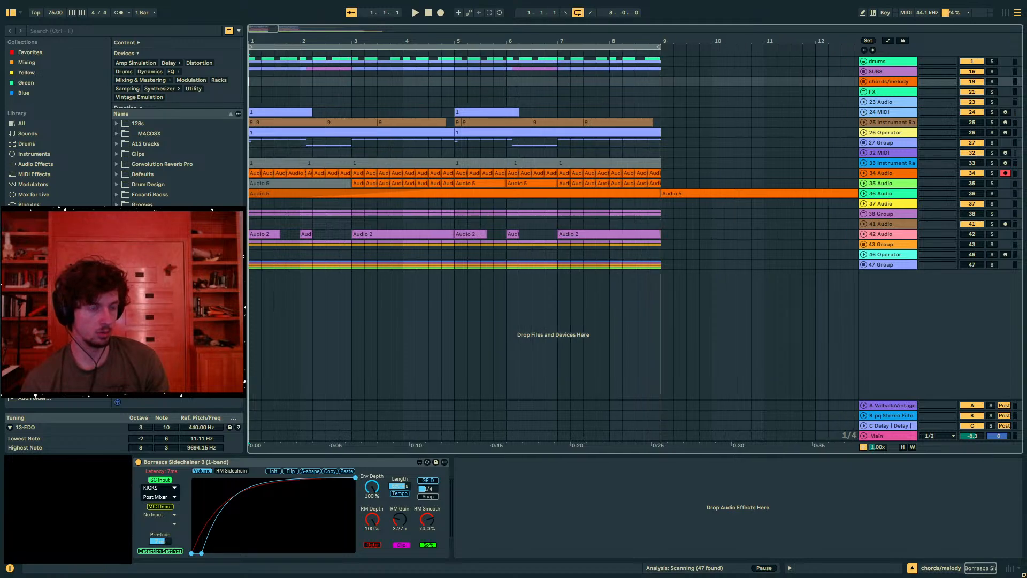
left_click(864, 173)
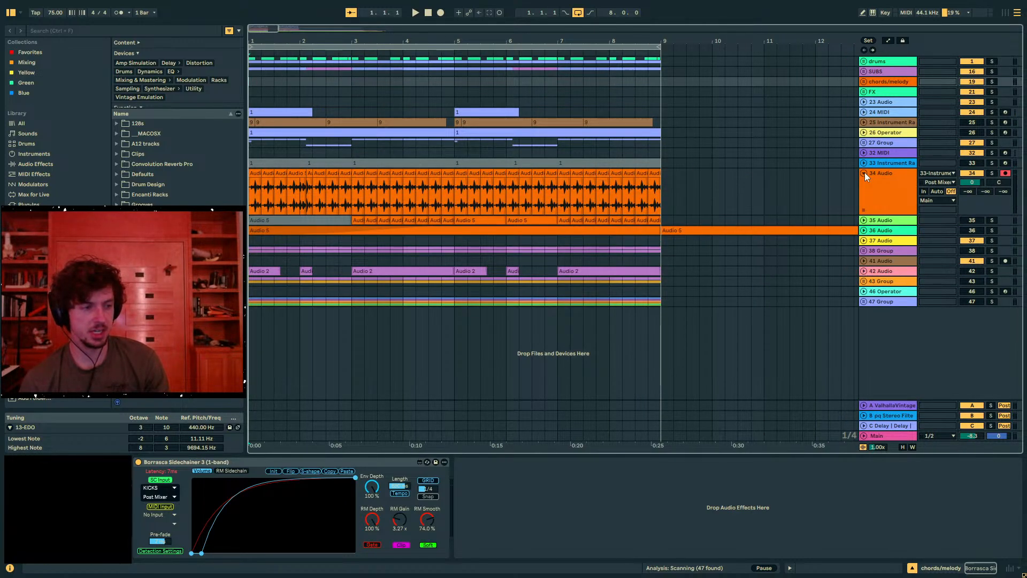
left_click_drag(262, 184, 254, 182)
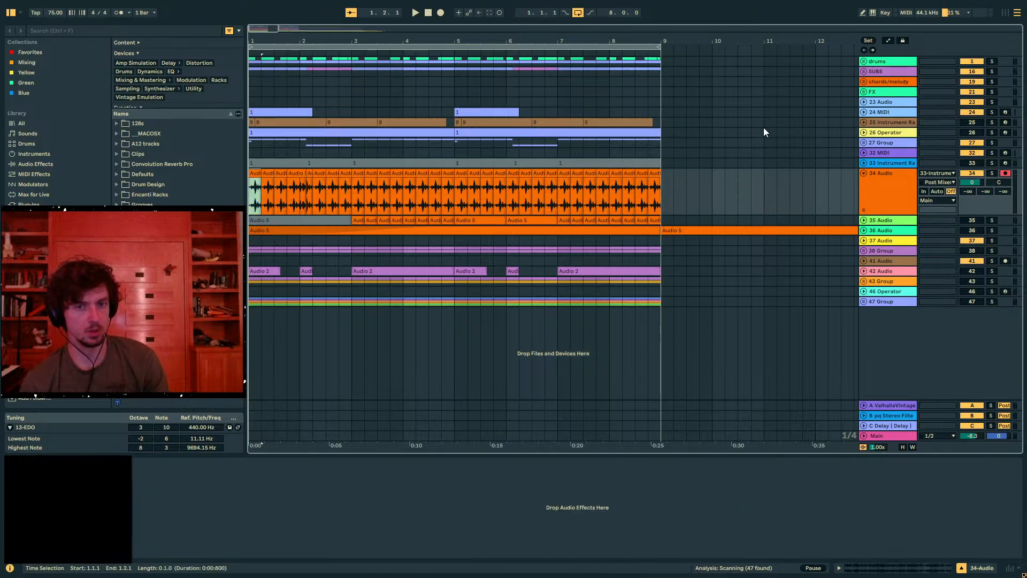
left_click_drag(662, 112, 250, 111)
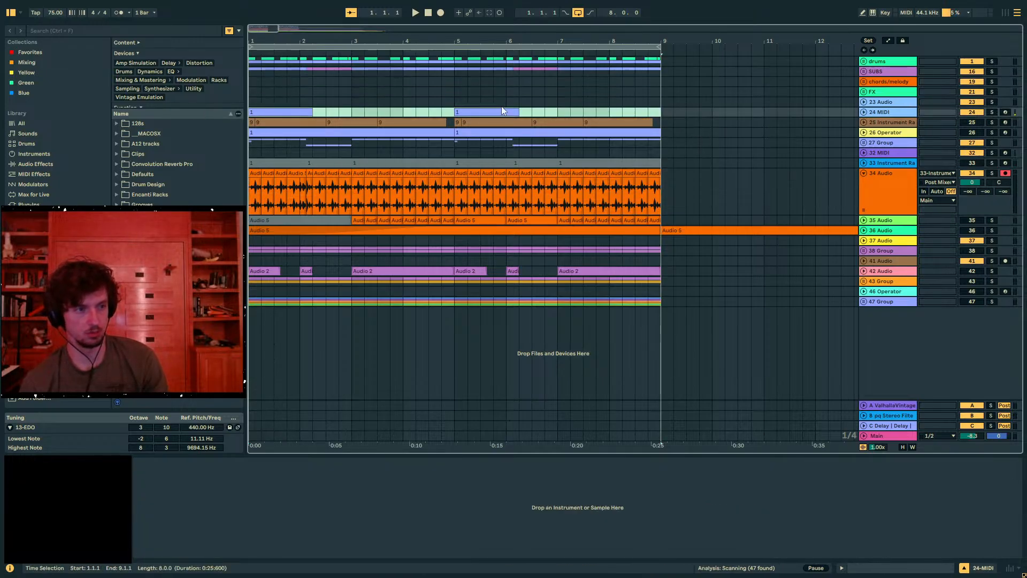
left_click(665, 94)
left_click(483, 102)
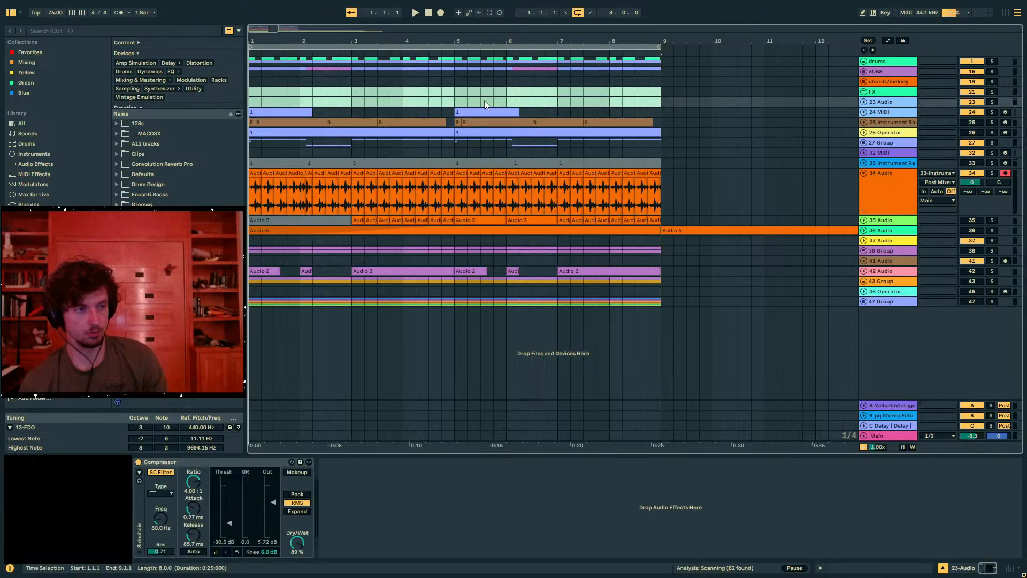
left_click(638, 88)
key("Up")
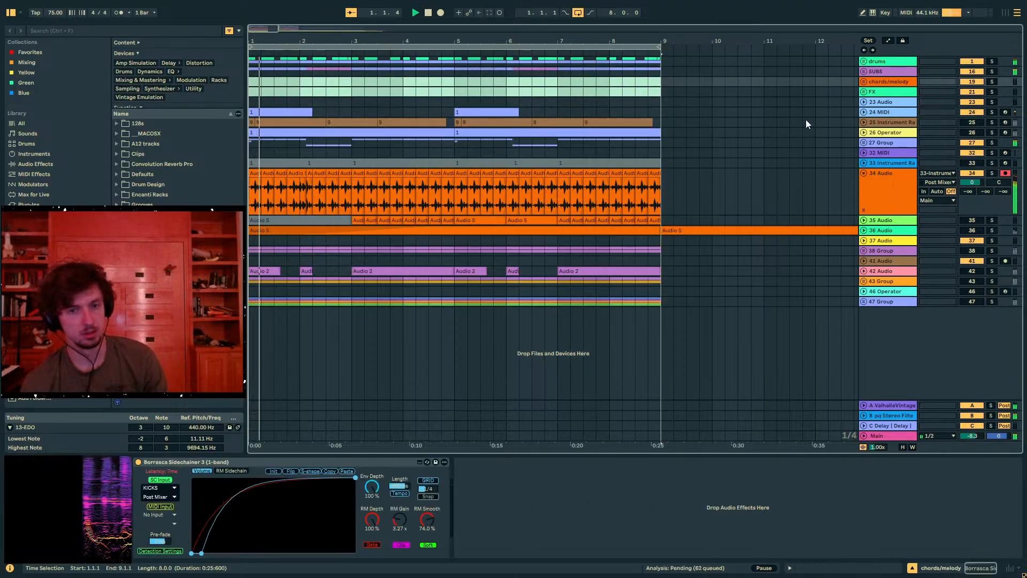
During playback, reset the Main volume to 0 dB and lower the unfolded SUBS group to about -8.8 dB
key("space")
double_click(969, 437)
key("space")
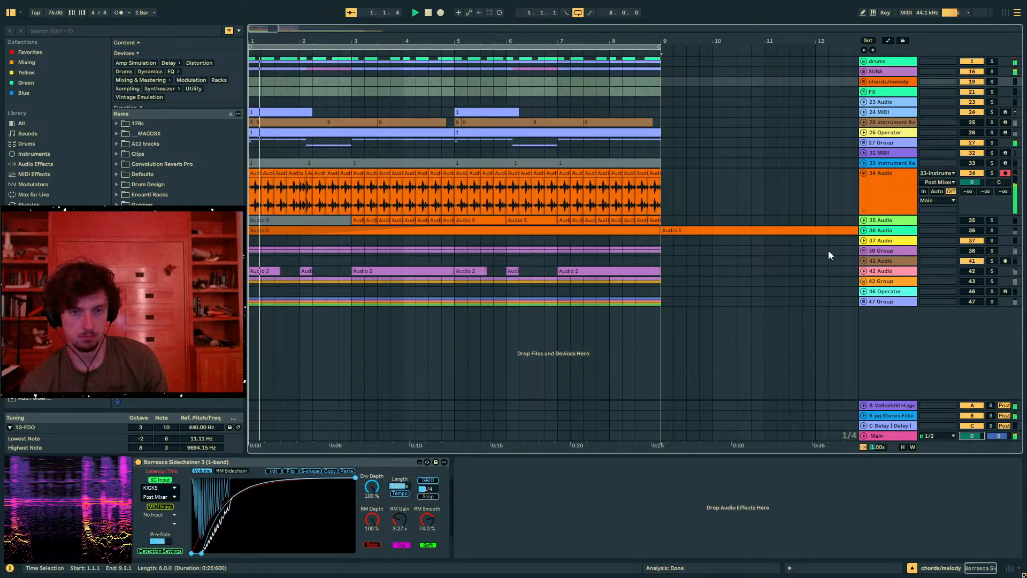
left_click(864, 71)
left_click_drag(977, 81, 976, 102)
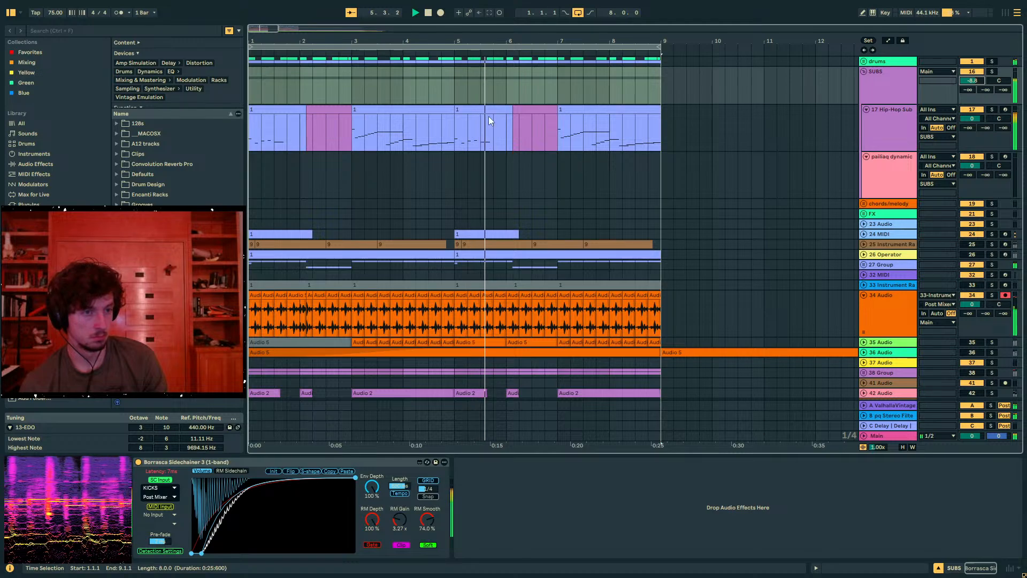
Duplicate bar 5 of the 17 Hip-Hop Sub track three times to fill bars 6 through 8
left_click_drag(506, 123, 454, 130)
key("ctrl+d")
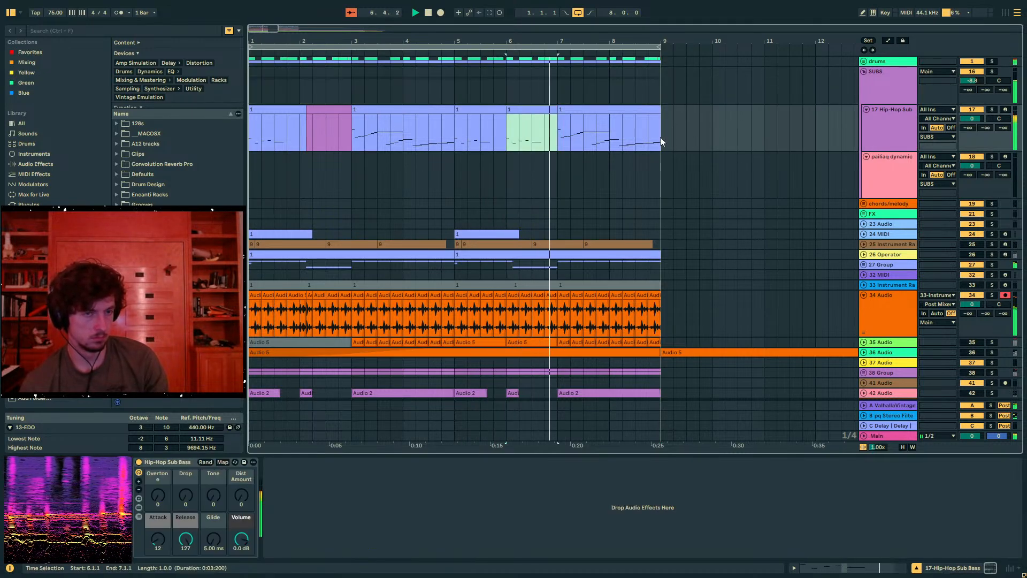
key("ctrl+d")
key("ctrl+d")
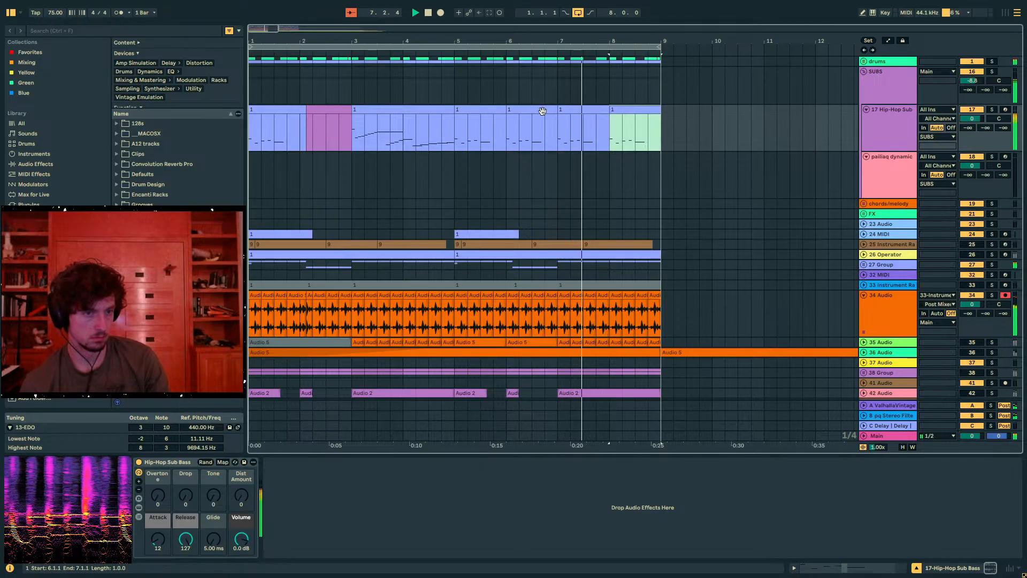
Duplicate the first half of bar 7 on the Hip-Hop Sub track three times, filling up to bar 9
left_click_drag(577, 129, 554, 134)
key("ctrl+d")
key("ctrl+d")
key("ctrl+d")
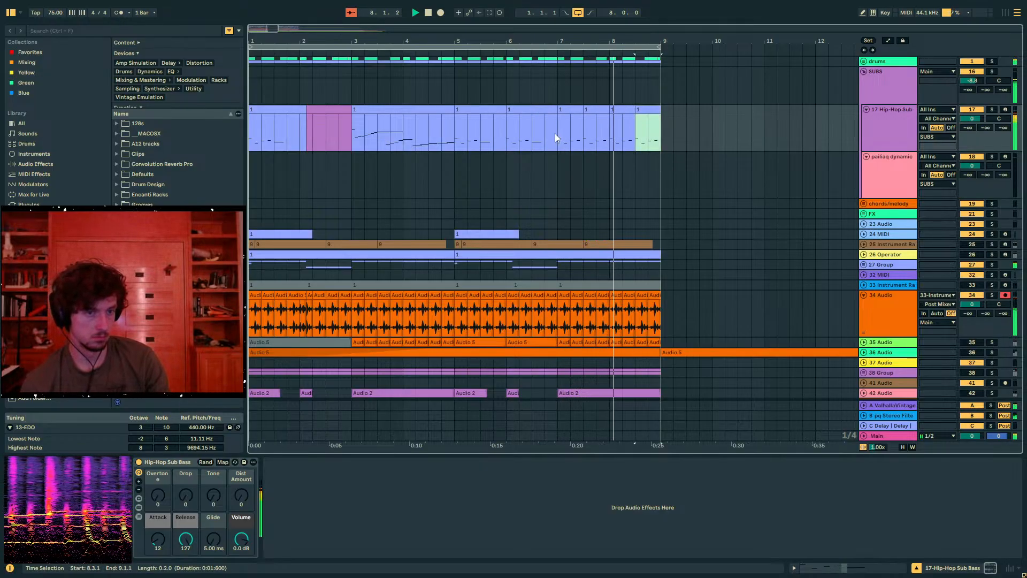
Copy bars 7 and 8 of the Hip-Hop Sub track and paste them at bar 2
left_click_drag(667, 133, 558, 136)
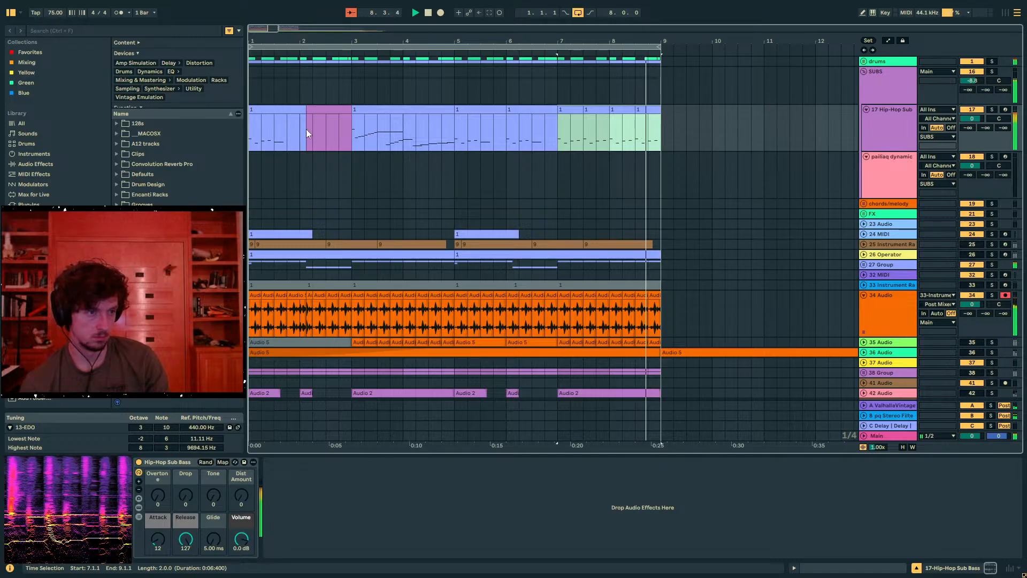
left_click(300, 141)
key("ctrl+v")
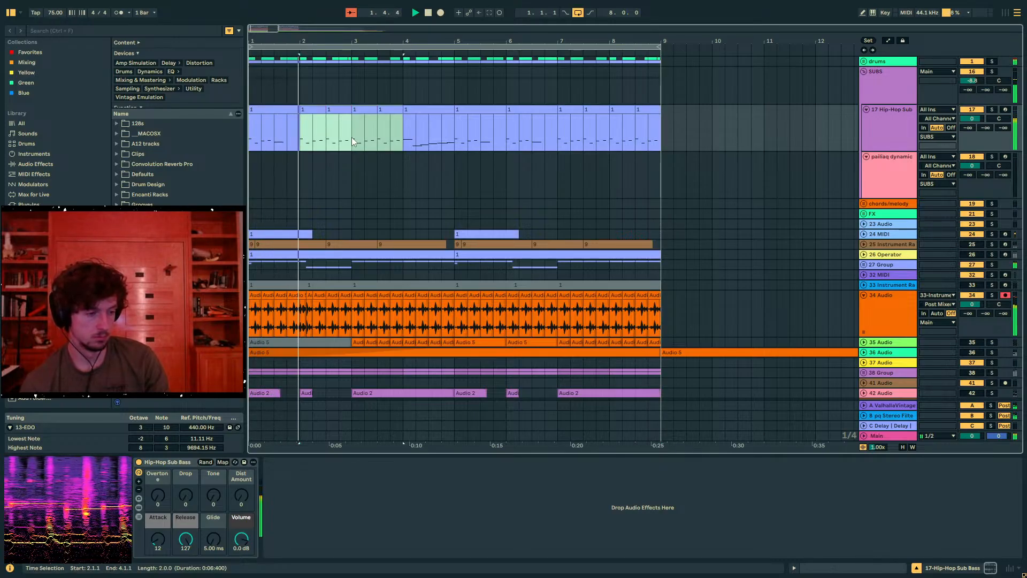
Stop playback, check the empty pailiaq dynamic sub track, and replay the arrangement from bar 4 to audition the sub pattern
left_click(326, 155)
key("space")
left_click(347, 161)
left_click_drag(659, 162, 250, 193)
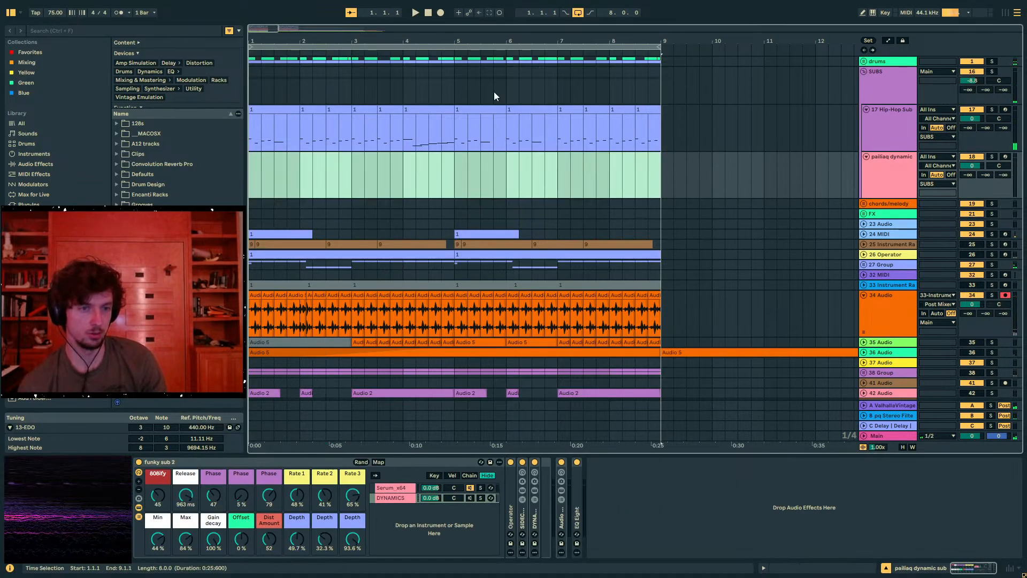
left_click_drag(474, 40, 473, 14)
left_click(327, 183)
key("space")
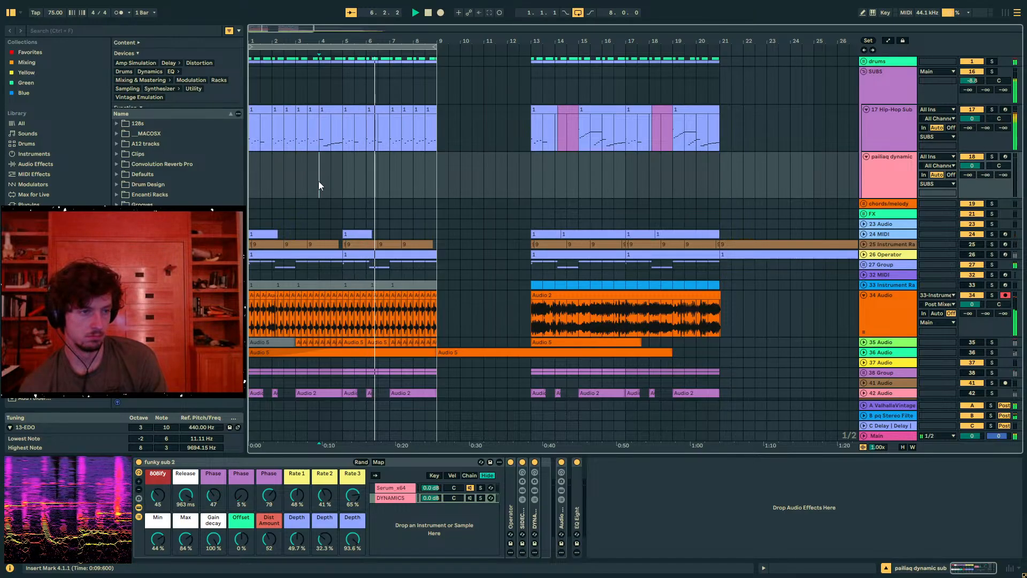
Solo the 34 Audio track and listen to its chopped clips in bars 1 through 8
scroll(319, 182, "down", 2)
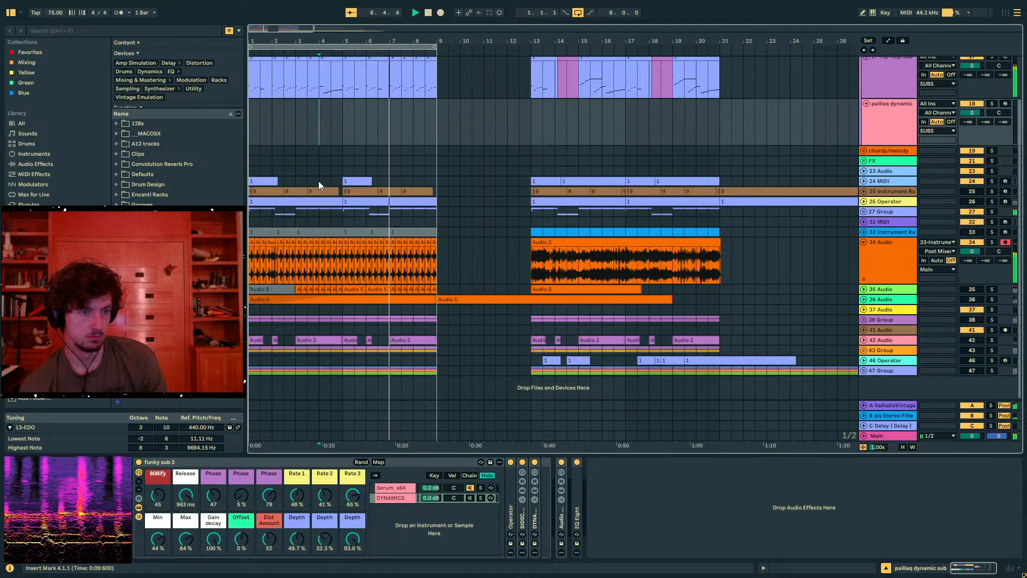
left_click(431, 265)
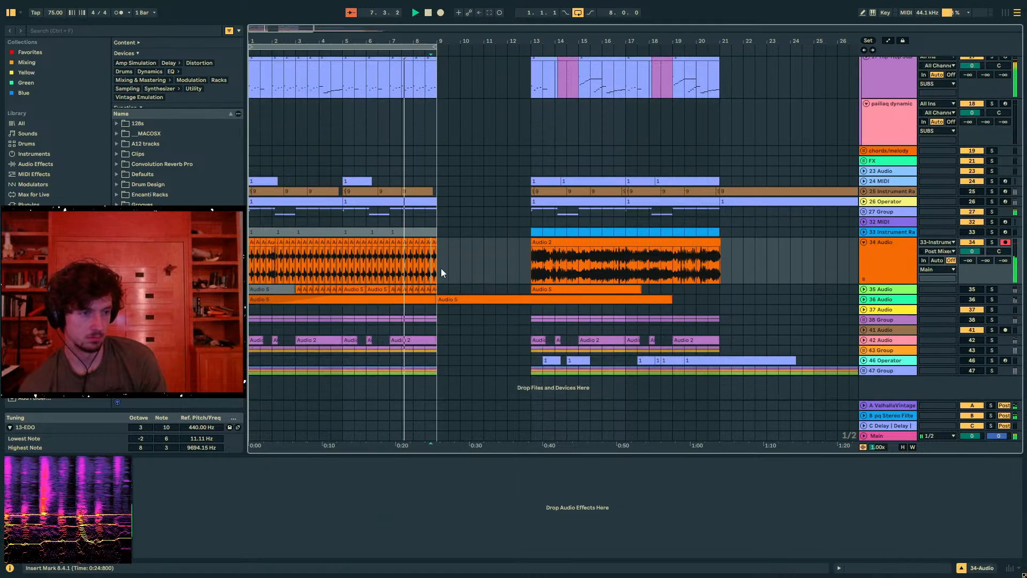
left_click_drag(442, 268, 328, 270)
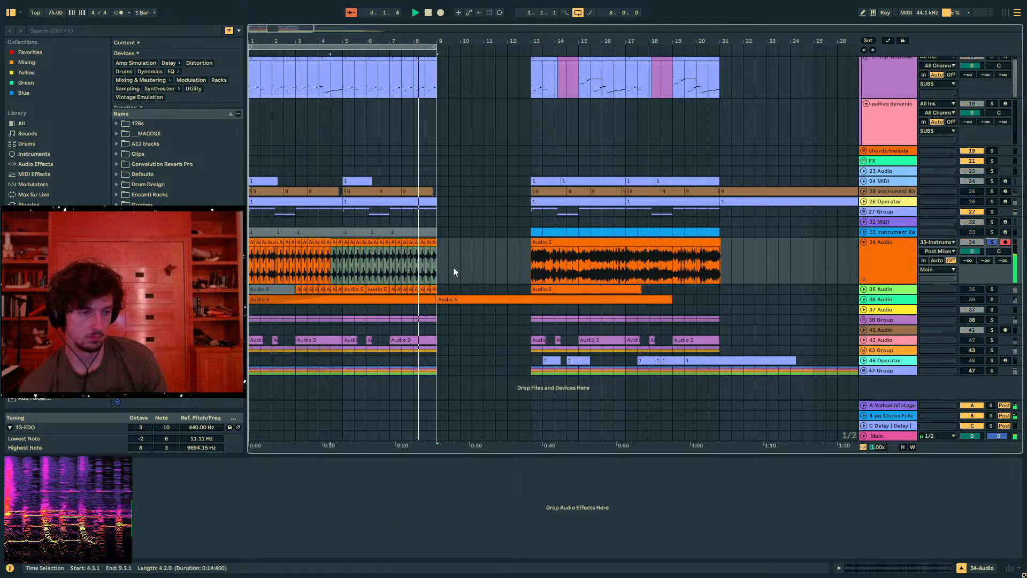
left_click(255, 262)
left_click_drag(255, 262, 260, 262)
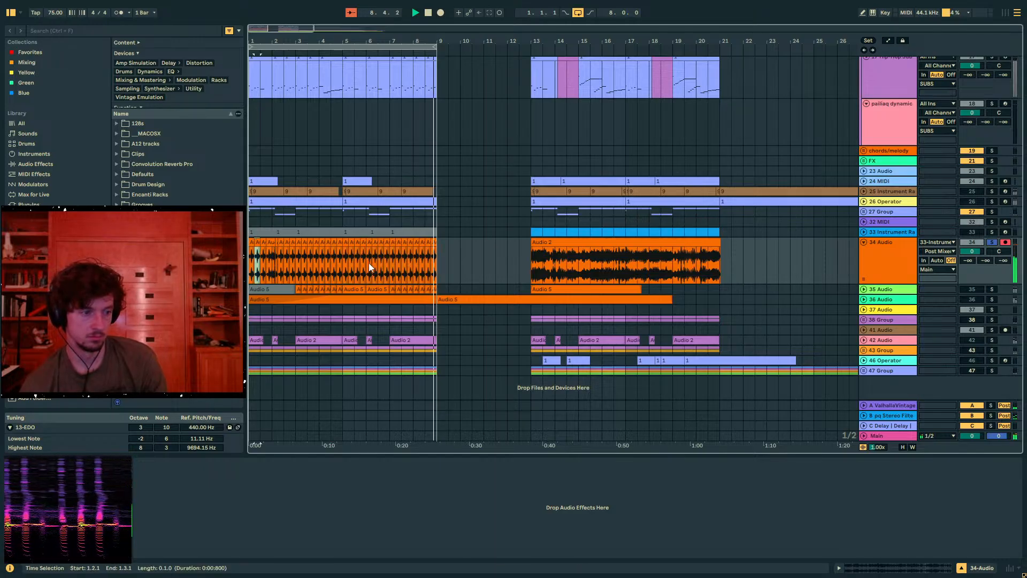
left_click(279, 44)
left_click_drag(279, 43, 359, 229)
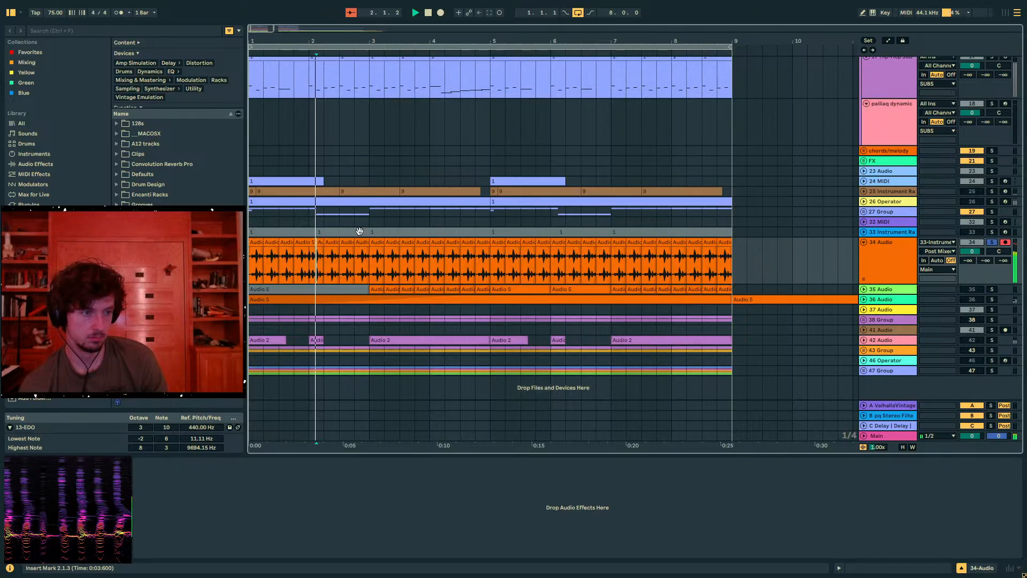
Select beat 4 of bar 1 on the 34 Audio track, unsolo the track and replay the full mix
left_click_drag(316, 264, 297, 272)
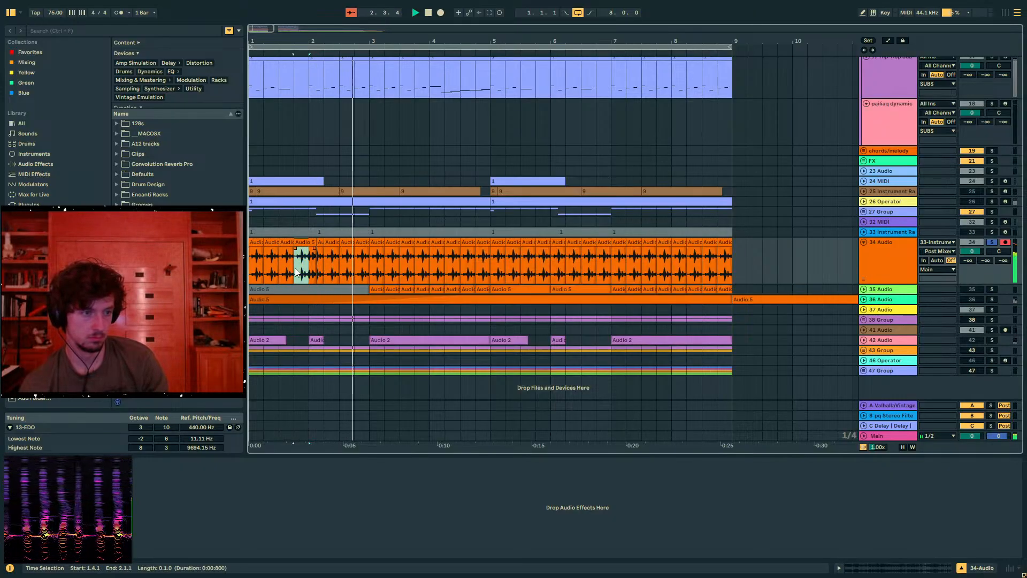
key("space")
left_click(993, 243)
key("space")
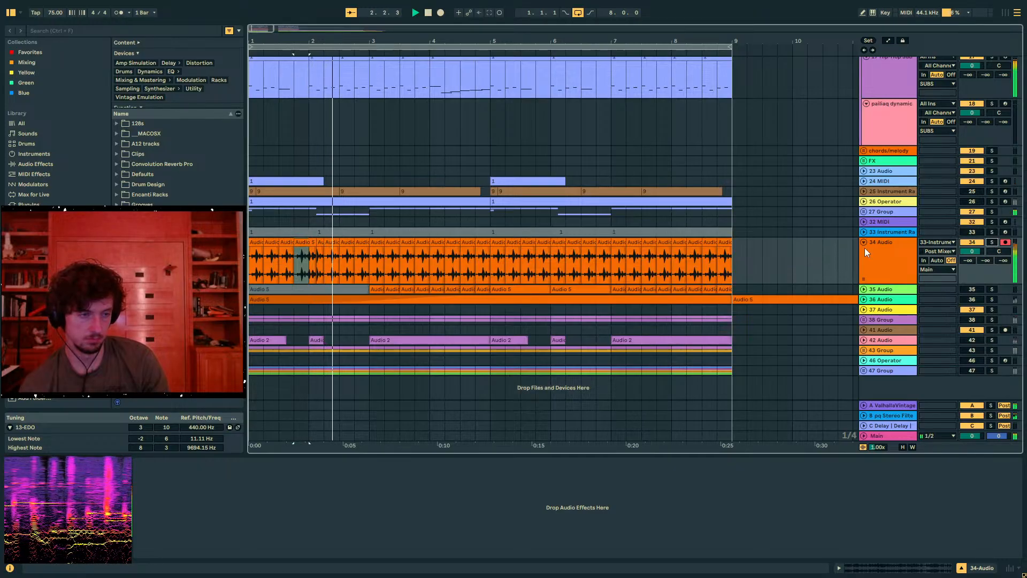
Copy bars 1 and 2 of the 34 Audio track and paste them at bar 5
left_click_drag(372, 253, 250, 255)
key("ctrl+d")
key("ctrl+z")
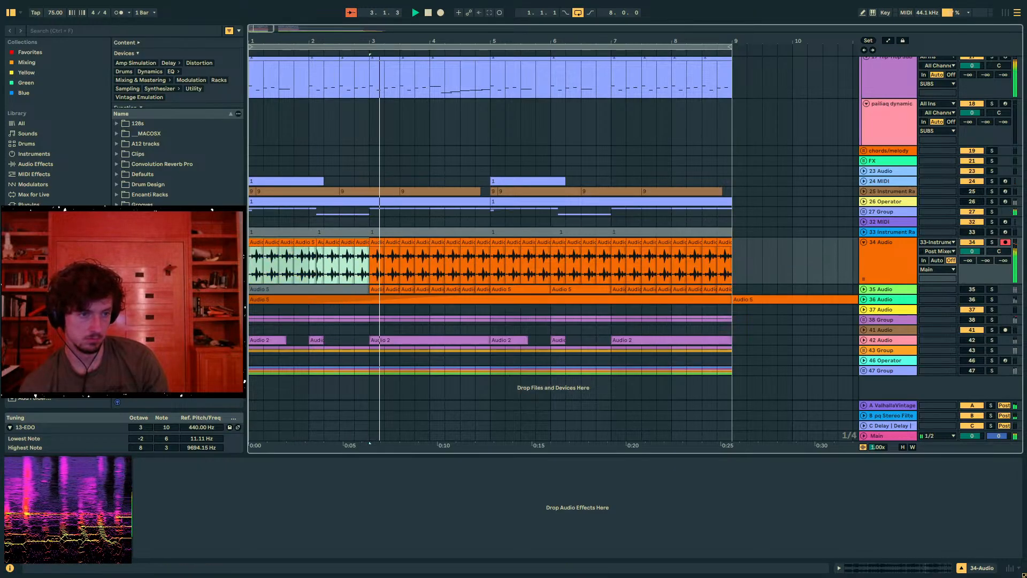
left_click(486, 260)
key("ctrl+v")
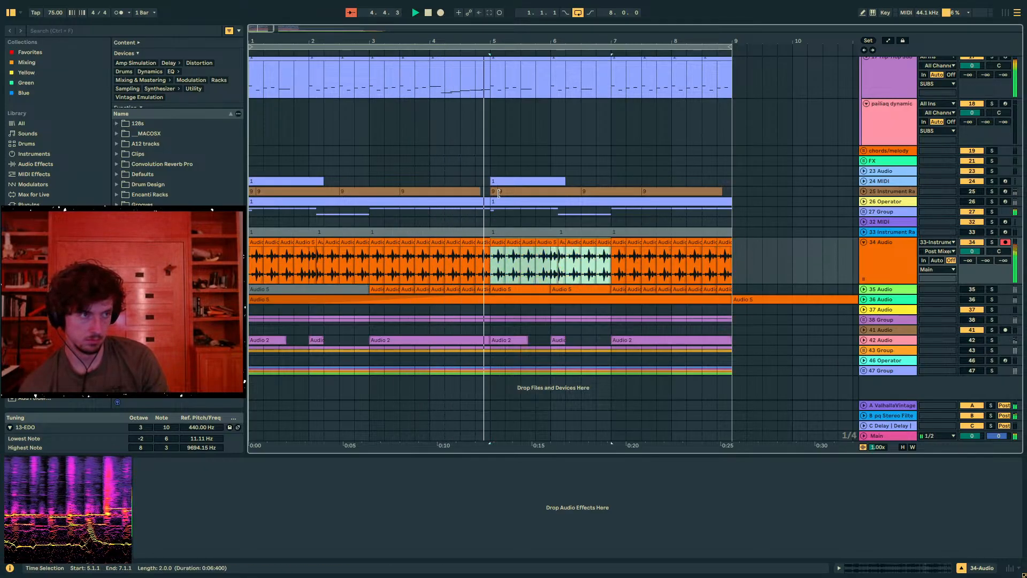
Duplicate the whole eight-bar loop on all tracks into bars 9 through 16
left_click_drag(735, 262, 252, 233)
key("ctrl+l")
key("ctrl+l")
left_click(561, 49)
key("ctrl+d")
scroll(611, 117, "up", 2)
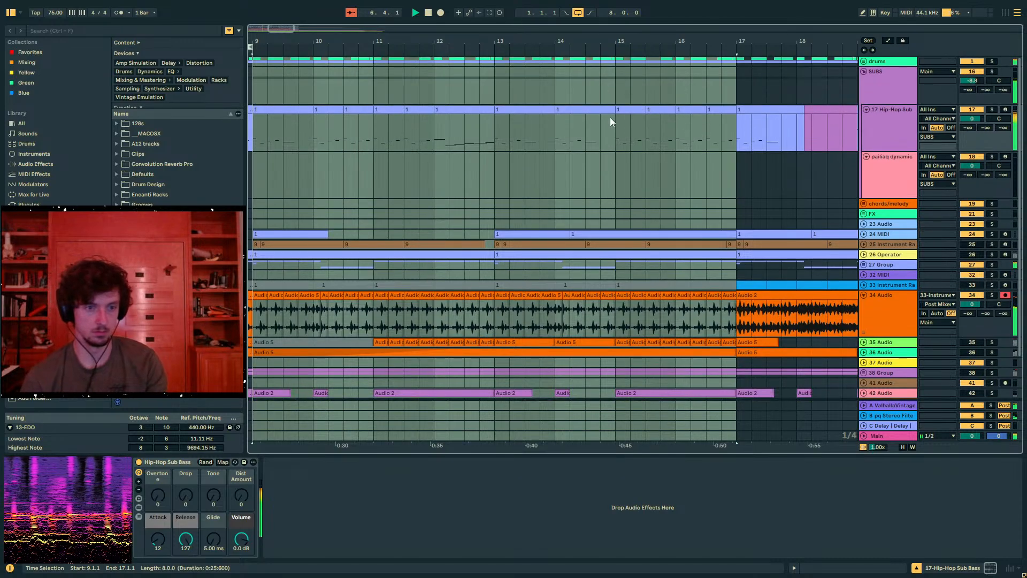
Clear the 27 Group material from bar 9 to bar 13
key("minus")
left_click(533, 188)
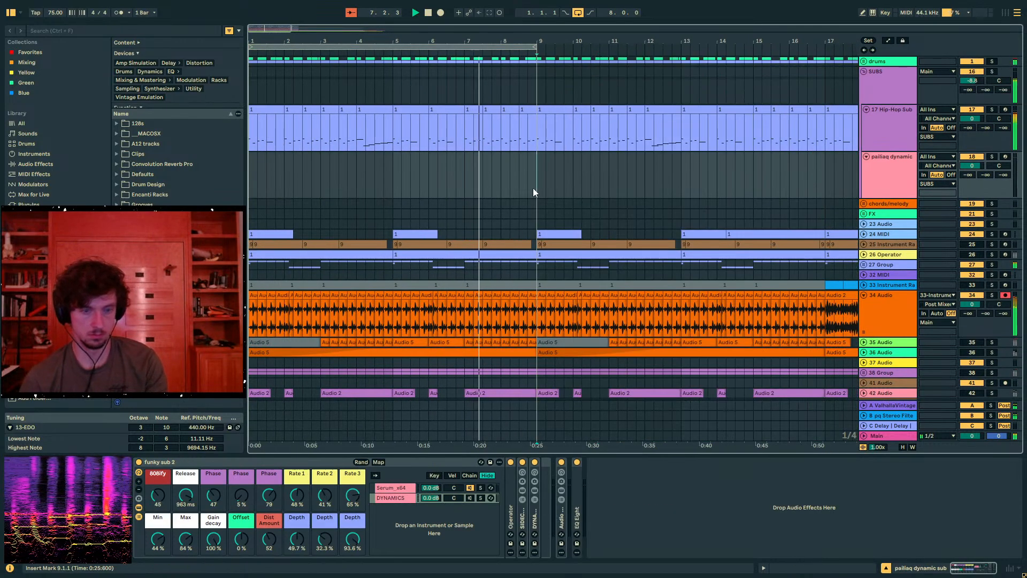
scroll(588, 202, "down", 2)
left_click_drag(563, 210, 679, 216)
scroll(679, 214, "up", 2)
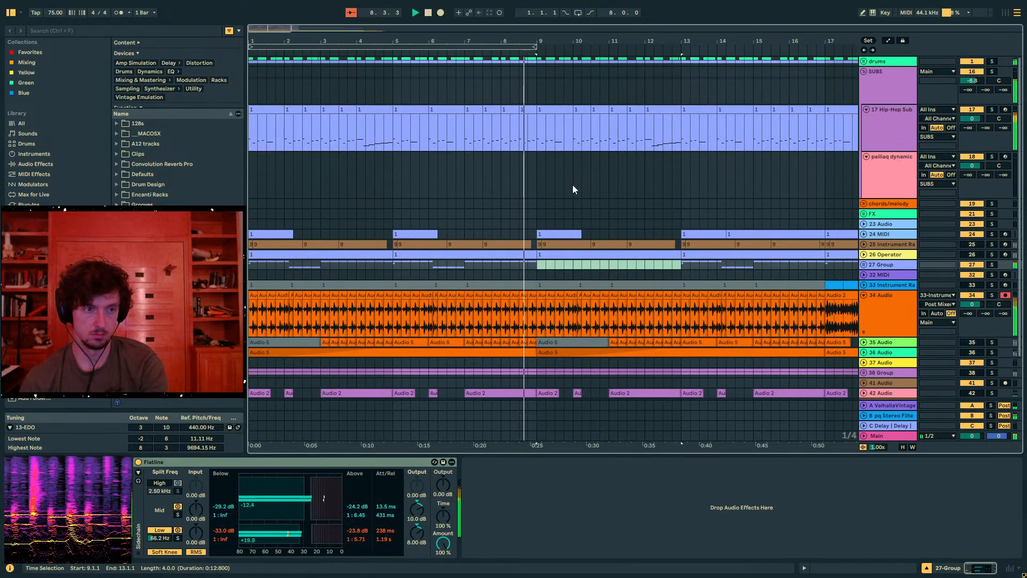
Expand the drums group and review its snare, kick and hi-hat tracks around bar 9
left_click(864, 61)
scroll(596, 191, "down", 6)
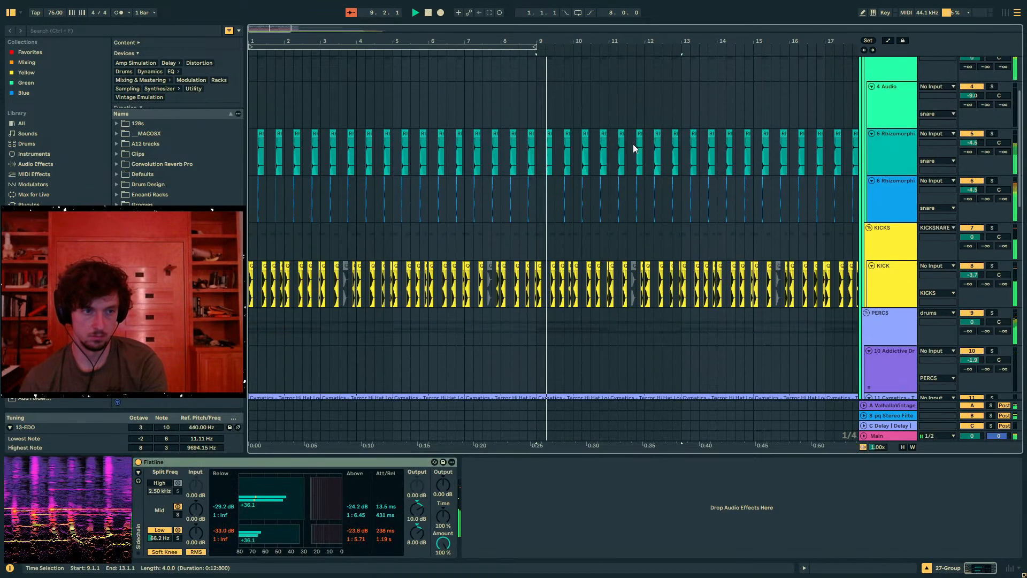
scroll(575, 187, "down", 3)
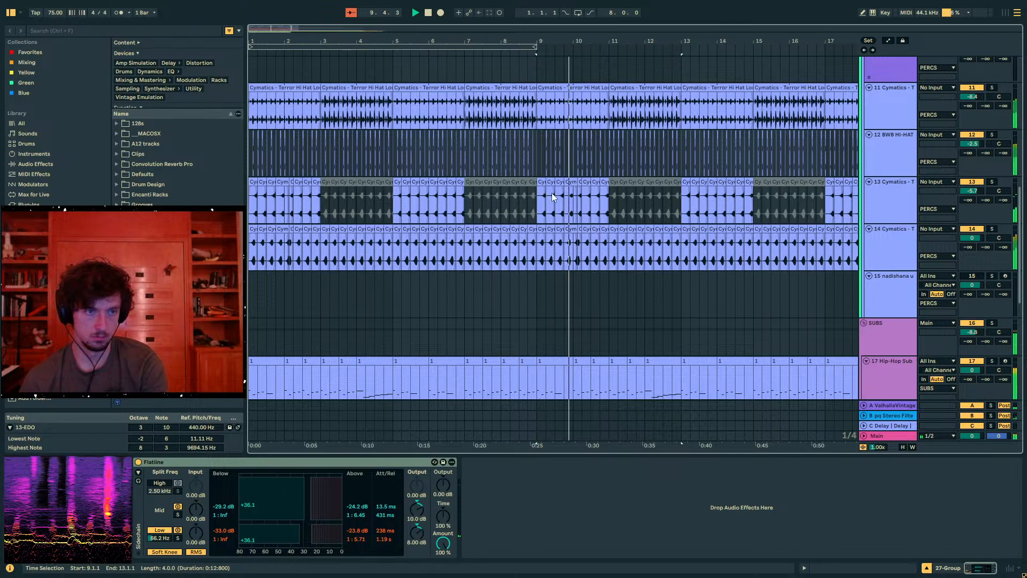
scroll(809, 160, "up", 6)
scroll(570, 229, "down", 10)
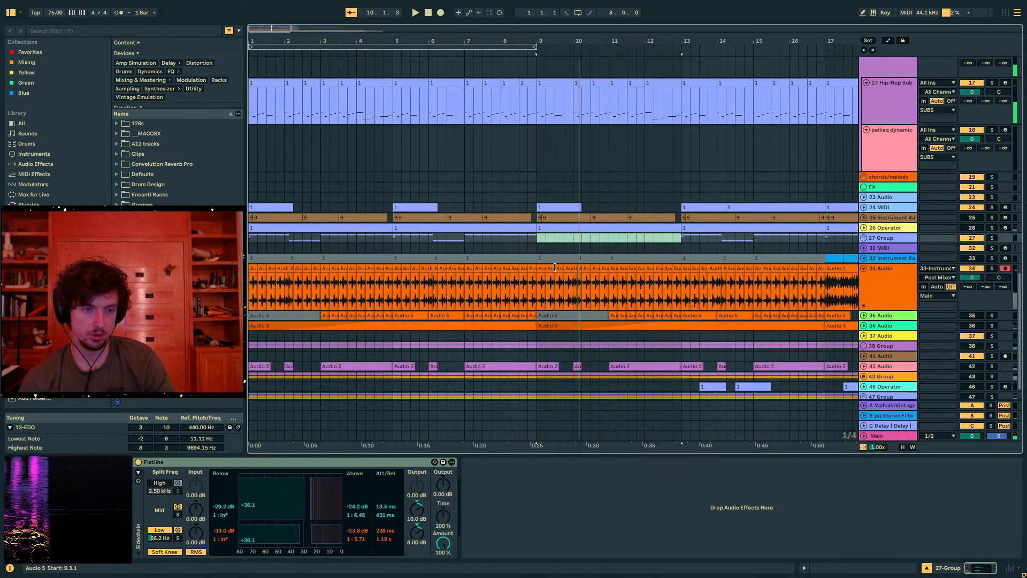
Copy the first beat of bar 9 from 34 Audio onto a new audio track below, then solo and play it
left_click_drag(538, 276, 546, 276)
key("space")
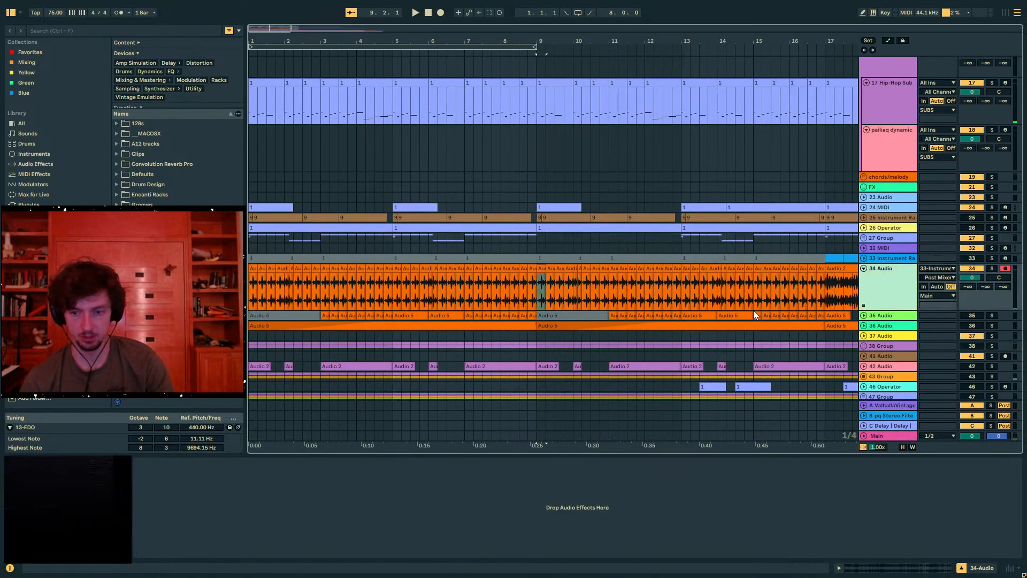
key("ctrl+t")
left_click(992, 315)
key("space")
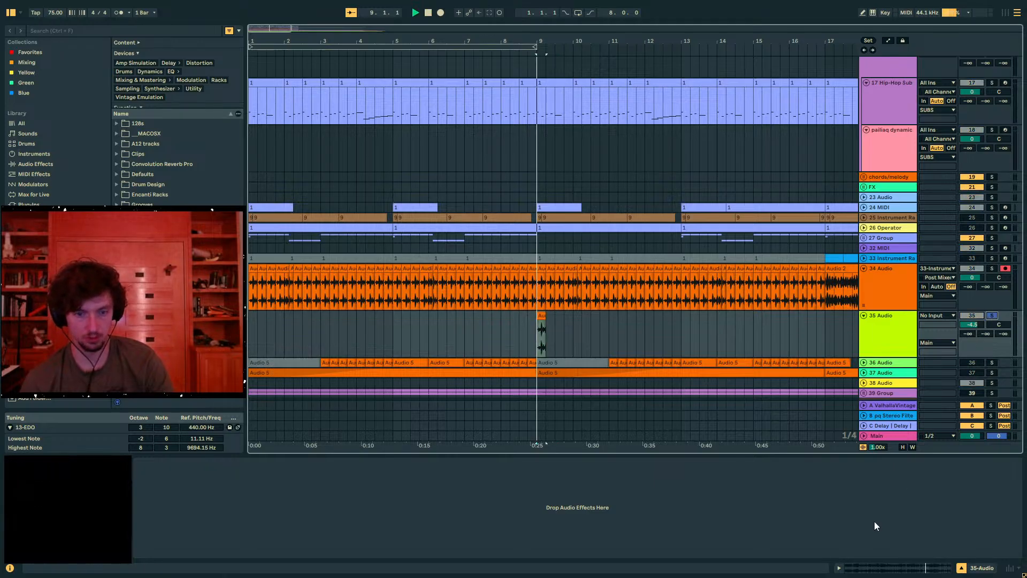
Change the copied clip's warp mode and transpose it up 24 semitones while auditioning it
left_click(884, 567)
left_click(249, 213)
left_click(248, 222)
key("space")
left_click_drag(300, 275, 263, 248)
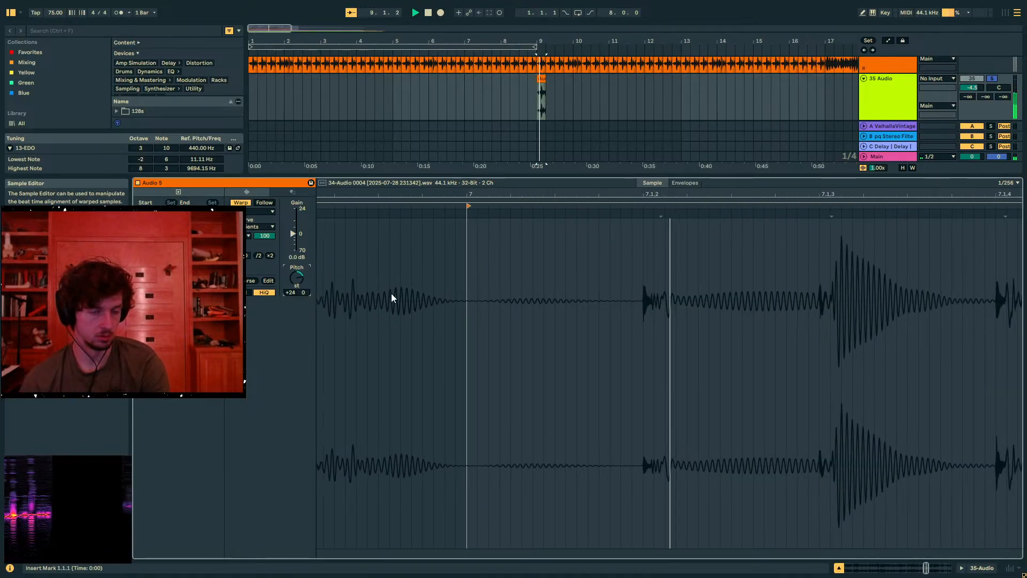
left_click(971, 567)
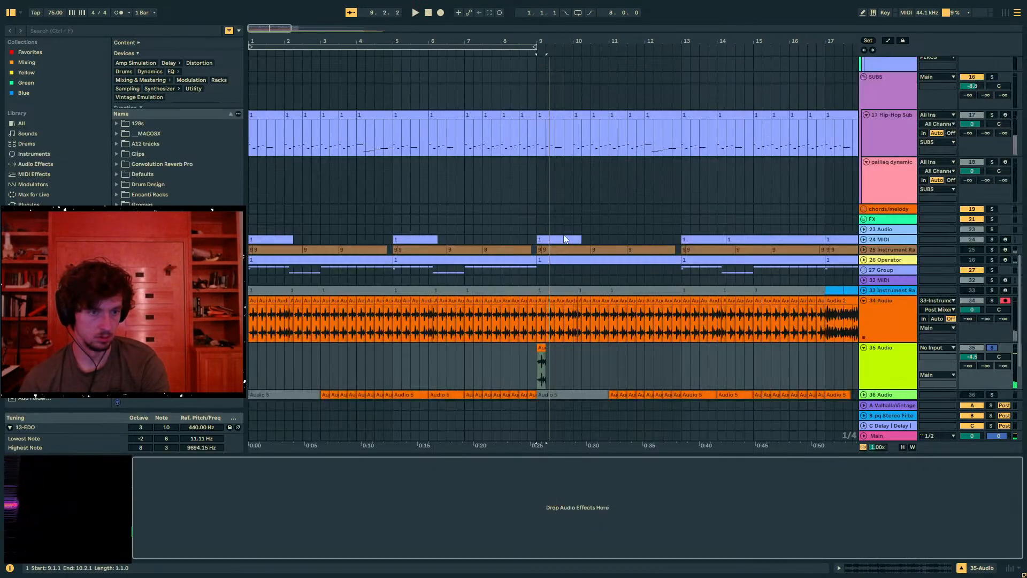
Unsolo the 35 Audio track and lengthen its bar 9 clip to end at 9.3.3
left_click(992, 348)
key("space")
left_click(591, 348)
left_click_drag(545, 348, 593, 347)
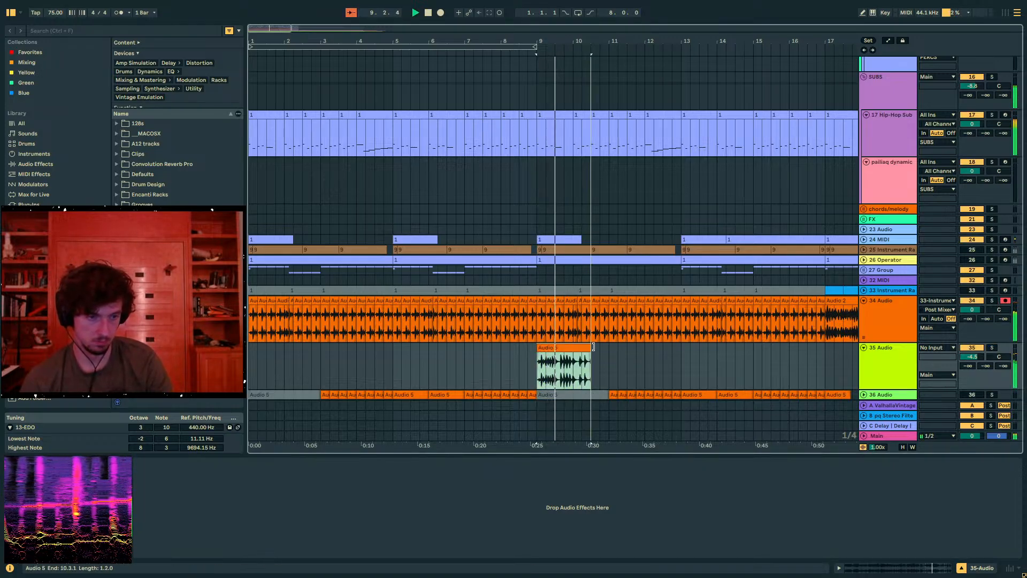
left_click_drag(594, 347, 564, 346)
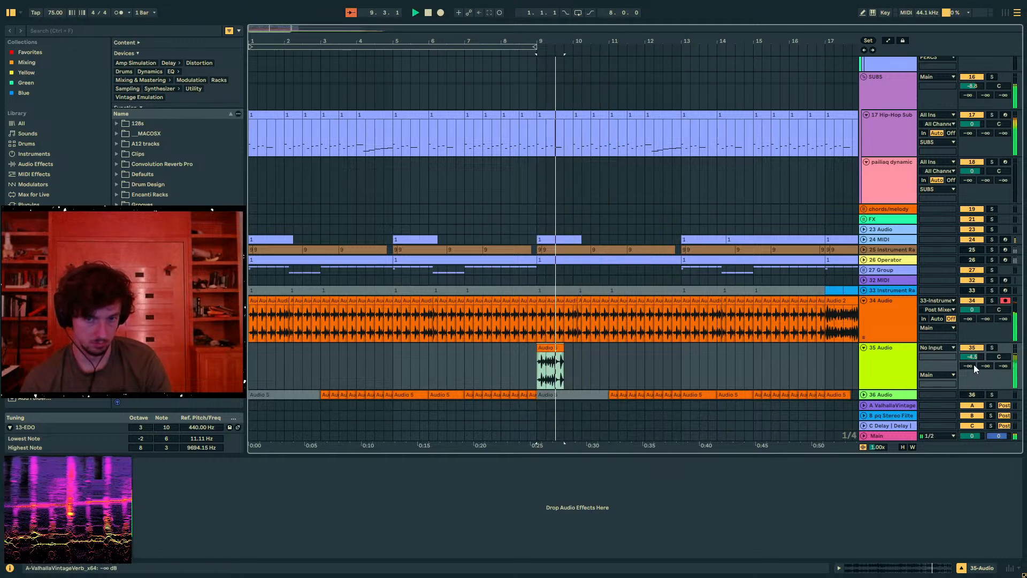
scroll(569, 161, "up", 5)
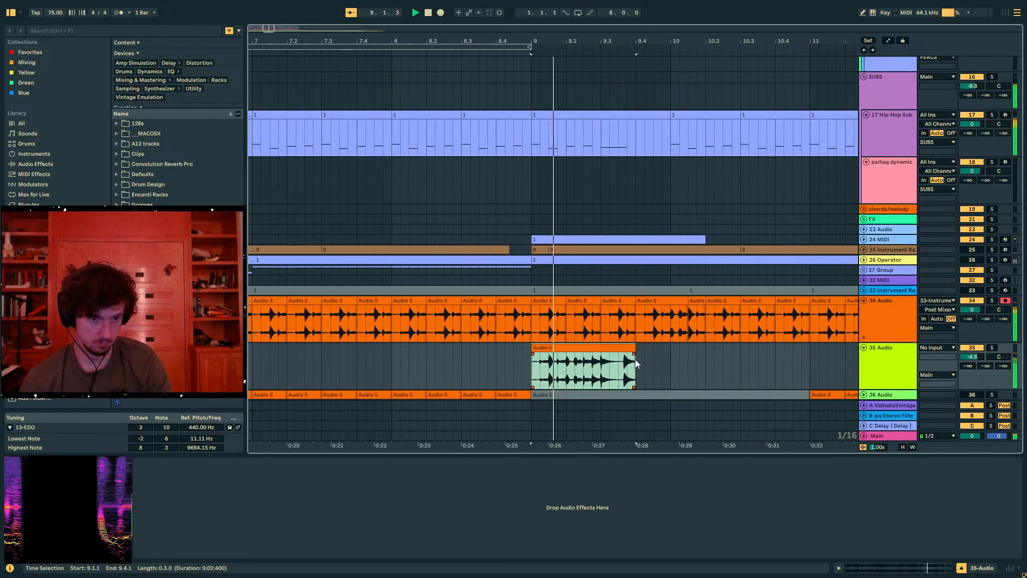
left_click_drag(631, 358, 614, 358)
Paste a copy of the 35 Audio clip at bar 10 and double its length to 1.1.0
left_click(658, 363)
key("ctrl+v")
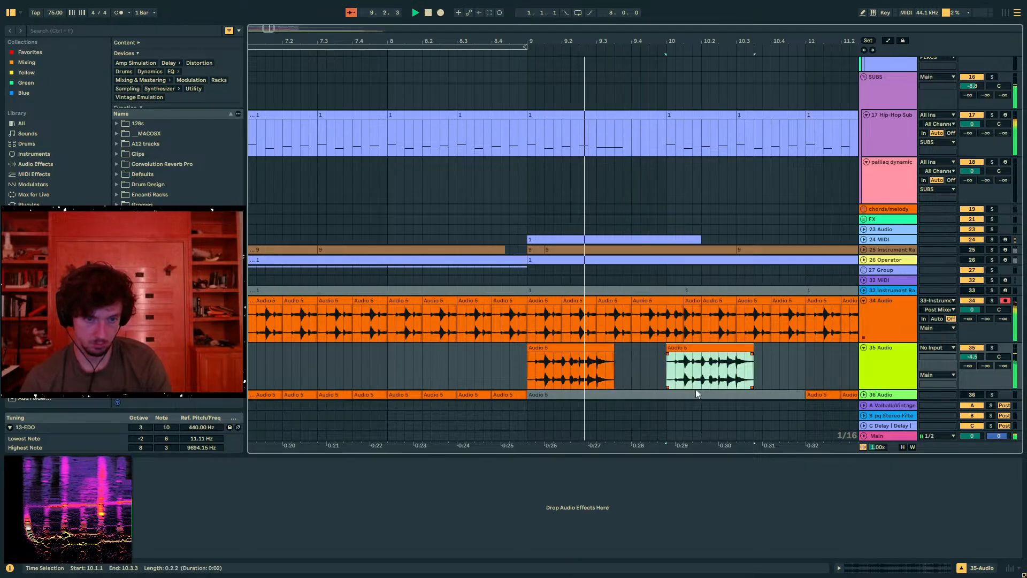
key("shift+Tab")
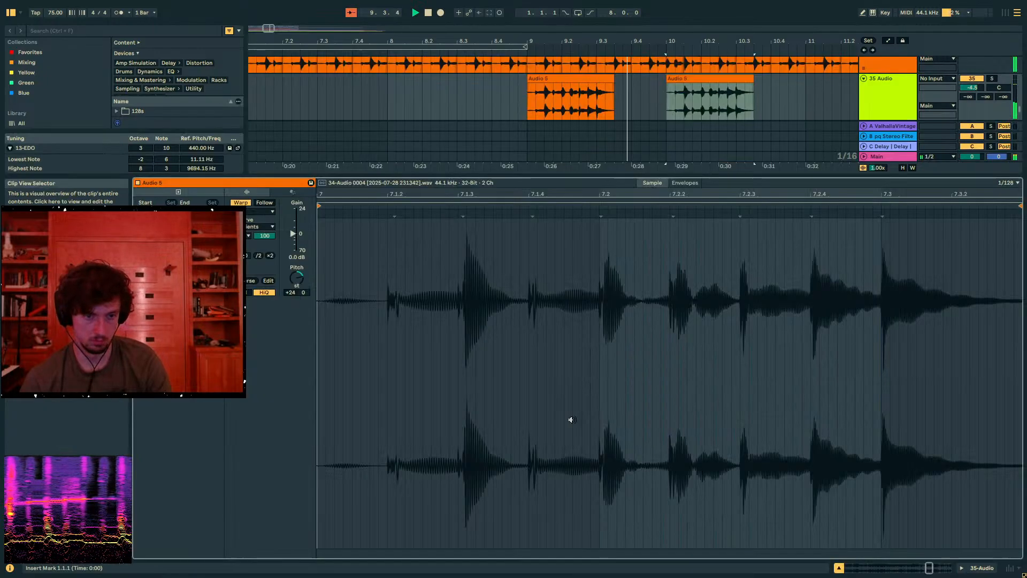
left_click(271, 255)
left_click(981, 570)
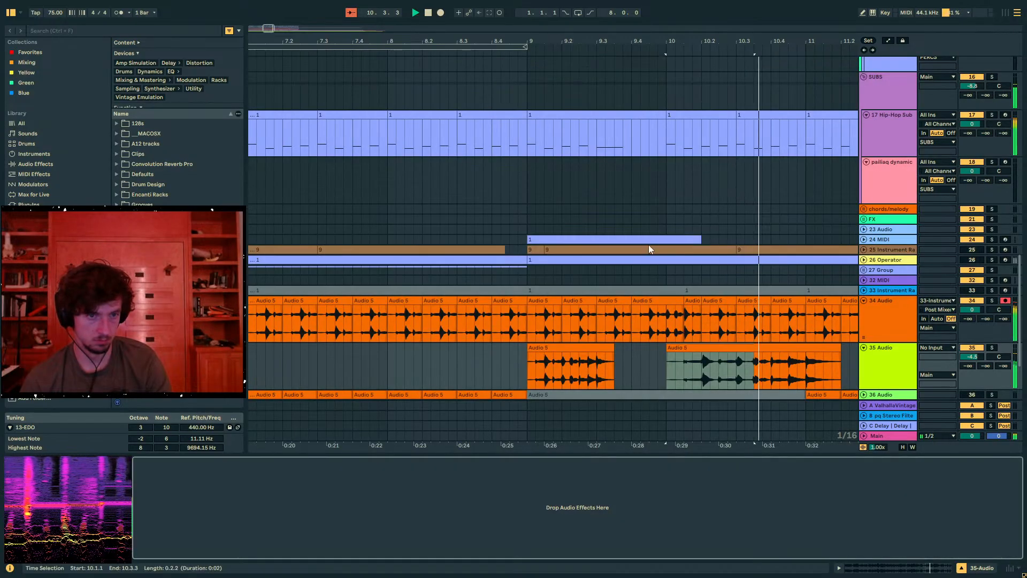
Find Auto Filter Legacy in the browser and add it to the 35 Audio track
left_click(96, 33)
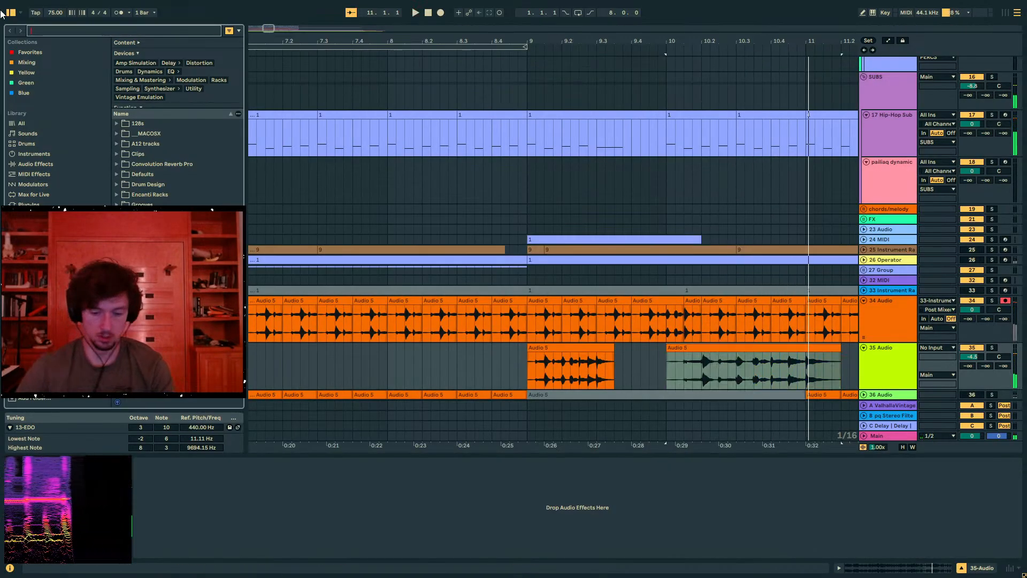
type("auto fil")
left_click(27, 124)
type("t")
left_click(95, 29)
type("er legac")
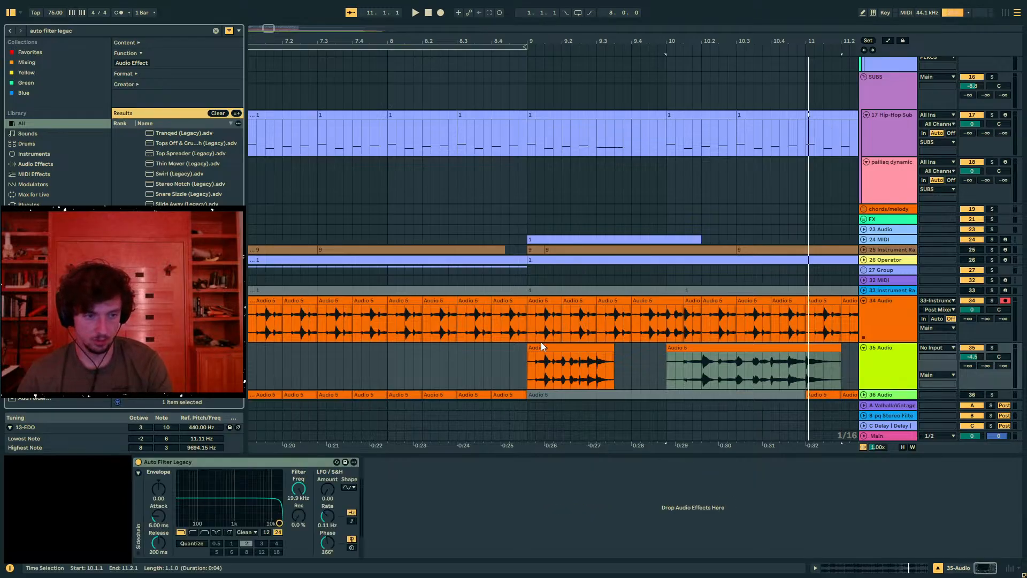
Solo 35 Audio and set its Auto Filter to band-pass at 1.67 kHz with a tempo-synced LFO amount of 16.6
left_click(545, 364)
left_click(991, 348)
left_click(750, 370)
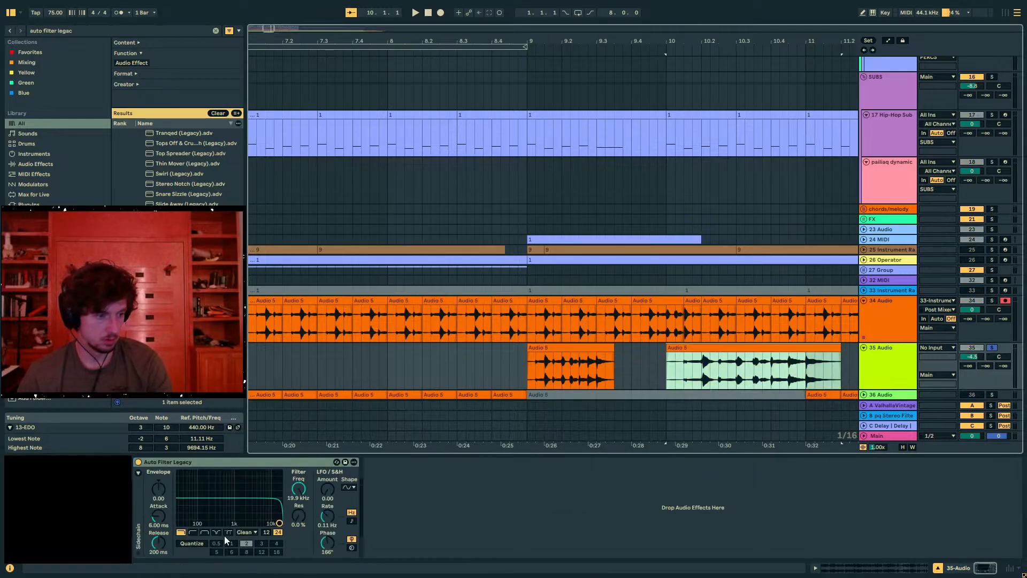
left_click(204, 532)
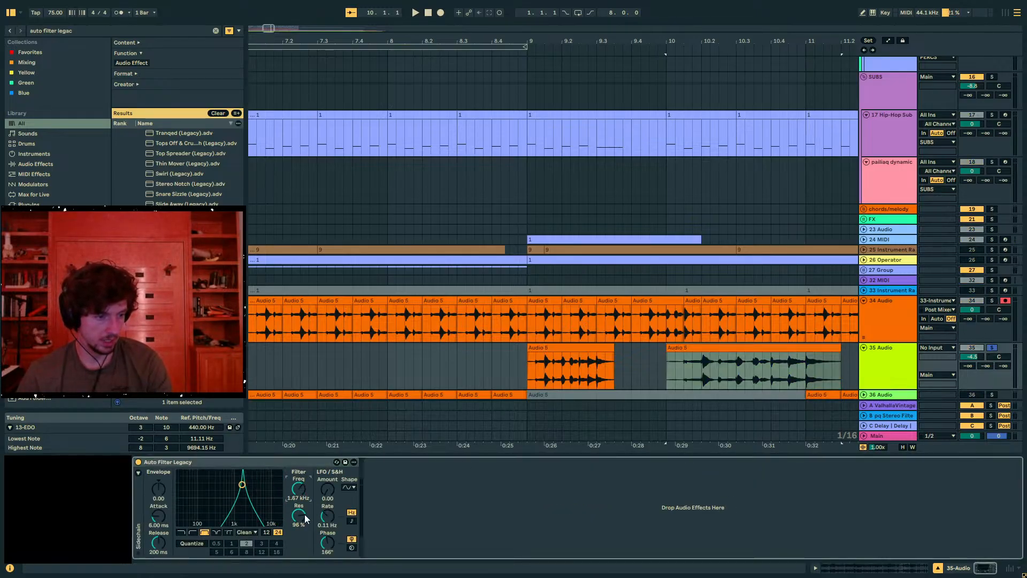
left_click(349, 545)
key("space")
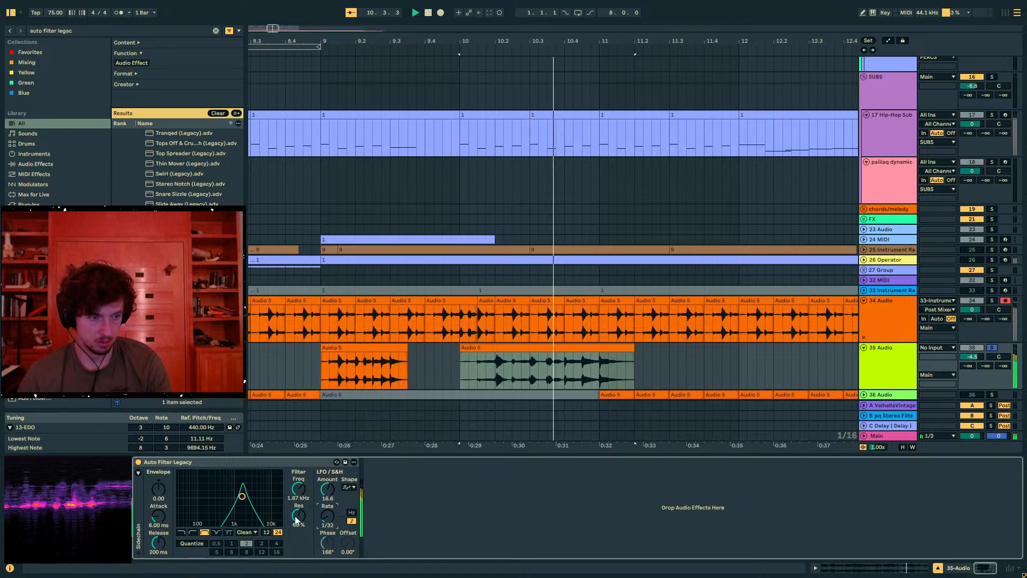
Set the Auto Filter's LFO rate to 1/16 with a different LFO shape, and lower the filter frequency to 842 Hz
key("space")
key("space")
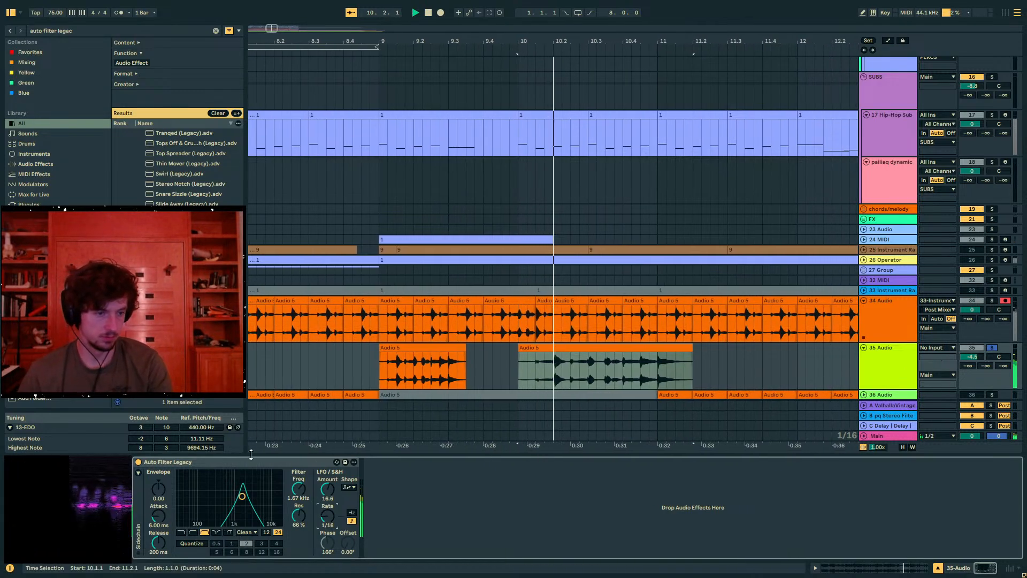
left_click(349, 487)
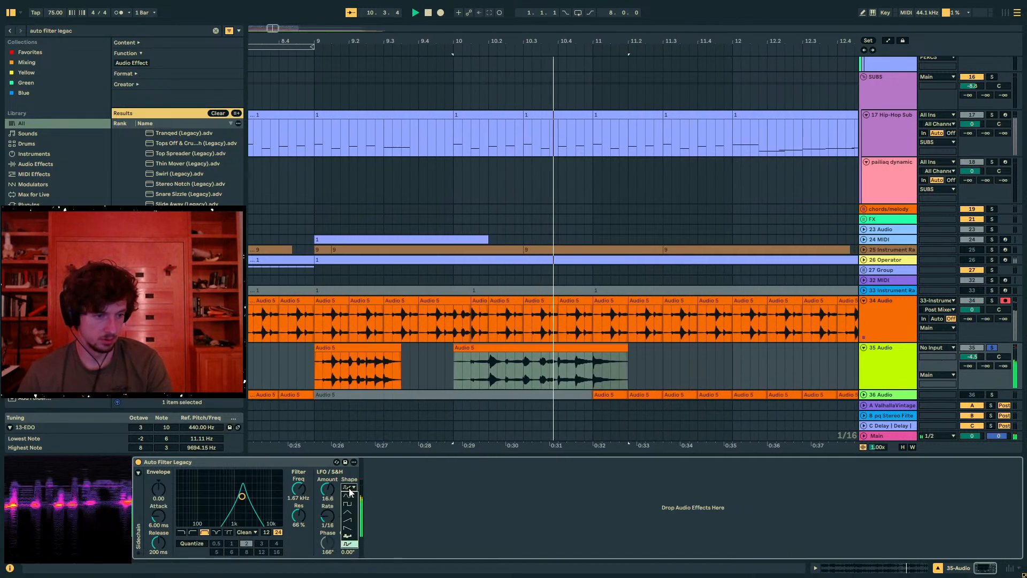
left_click(349, 537)
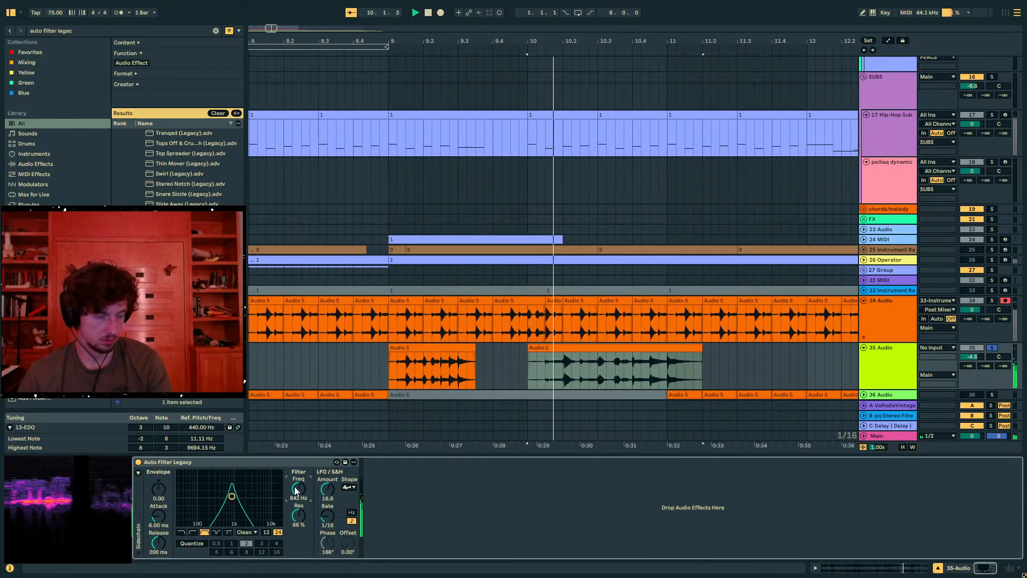
Find the Flatline preset and add it to the 35 Audio track after the Auto Filter
key("ctrl+f")
type("flatline")
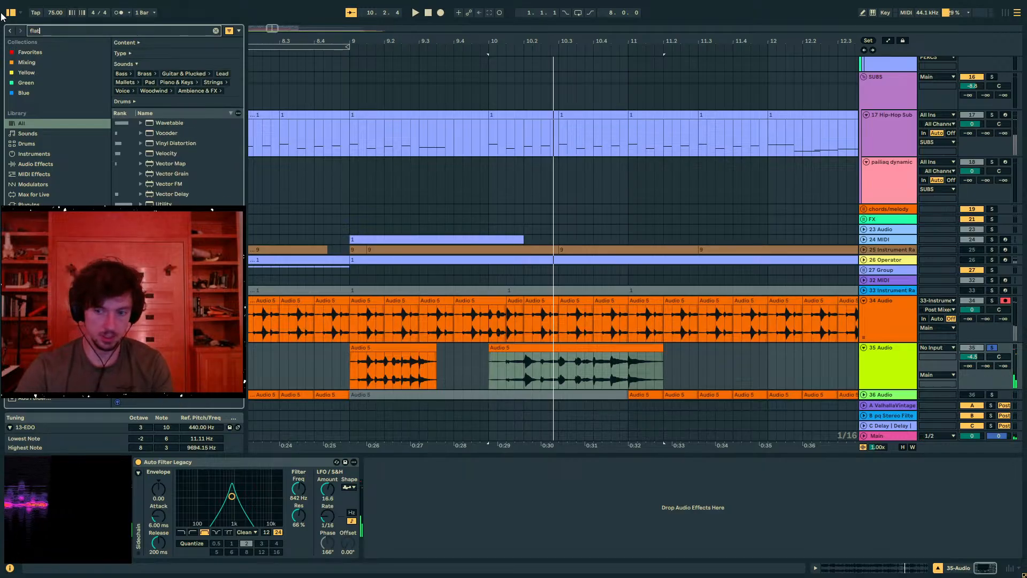
left_click_drag(170, 134, 593, 374)
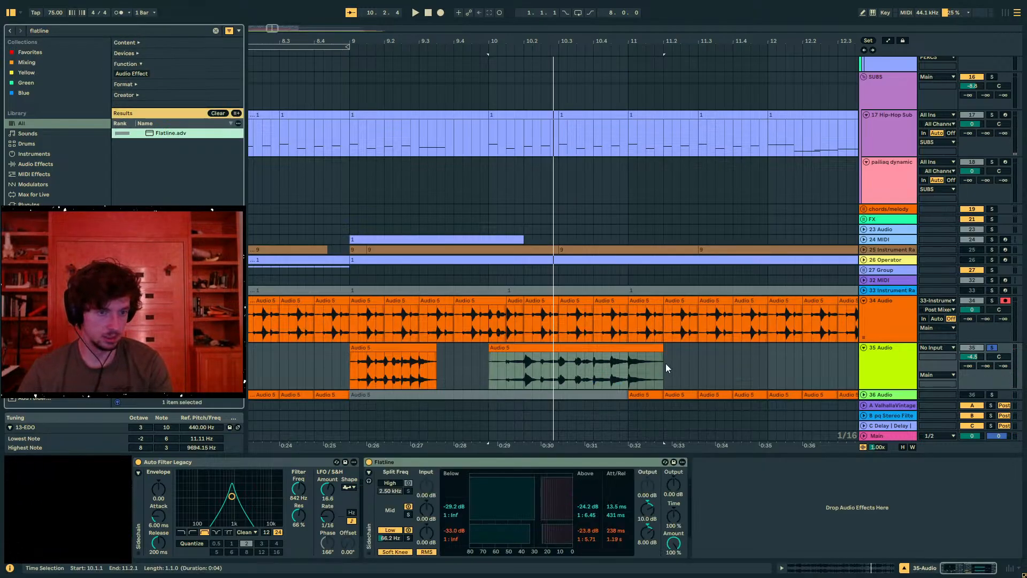
Reverse the 35 Audio clip at bar 10 and set its transposition to +12 semitones while auditioning it
left_click(667, 366)
left_click(478, 349)
key("space")
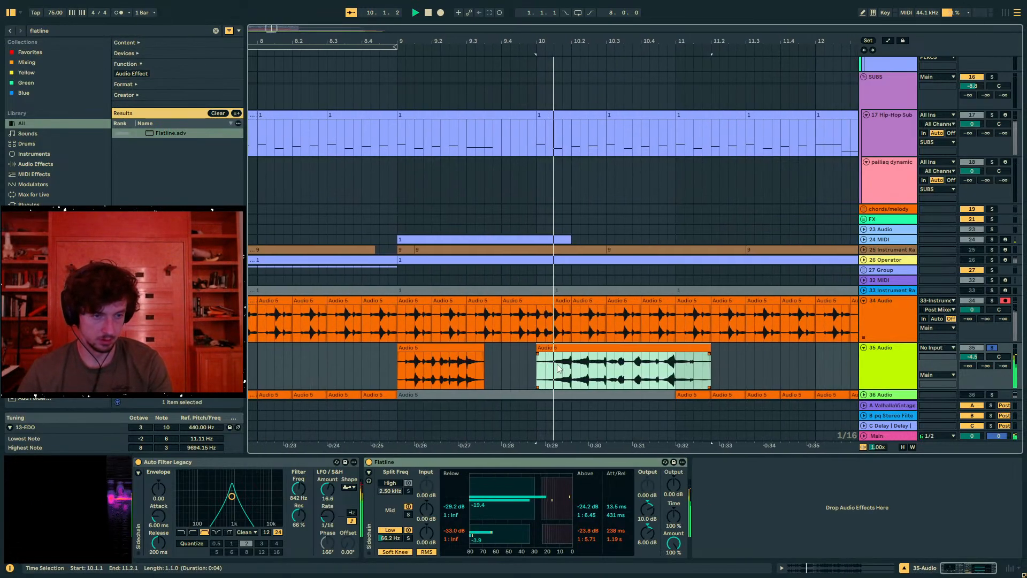
left_click(855, 569)
key("space")
key("space")
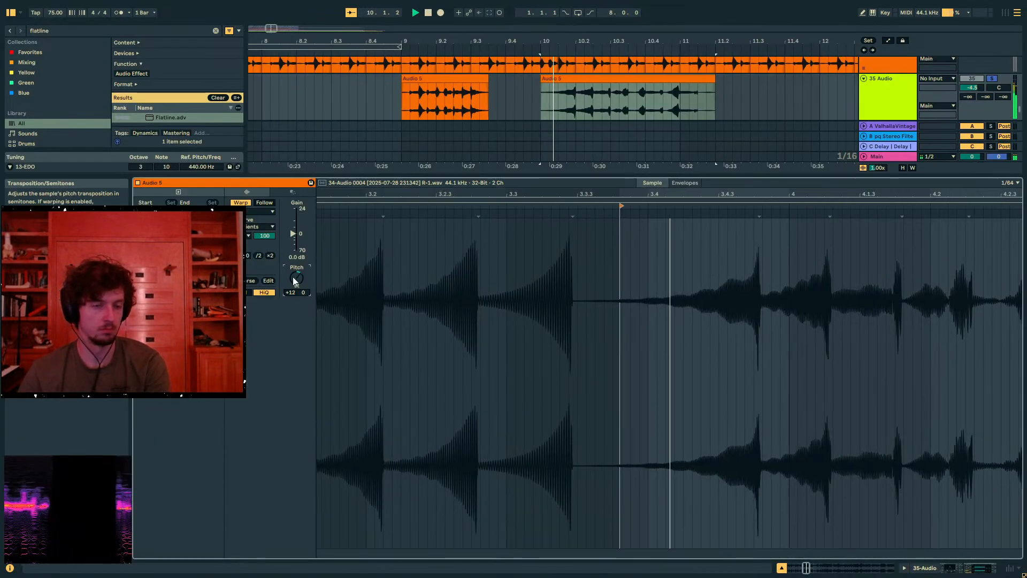
left_click(925, 568)
Extend the reversed 35 Audio clip to end at 13.4.3 and play it back
left_click(594, 340)
left_click(671, 372)
left_click(643, 368)
key("space")
left_click_drag(632, 348, 998, 351)
left_click(679, 373)
key("space")
left_click_drag(561, 30, 479, 7)
Insert an audio track below 35 Audio with 35-Audio as its input, then play the extended clip from bar 10
left_click(895, 363)
key("ctrl+t")
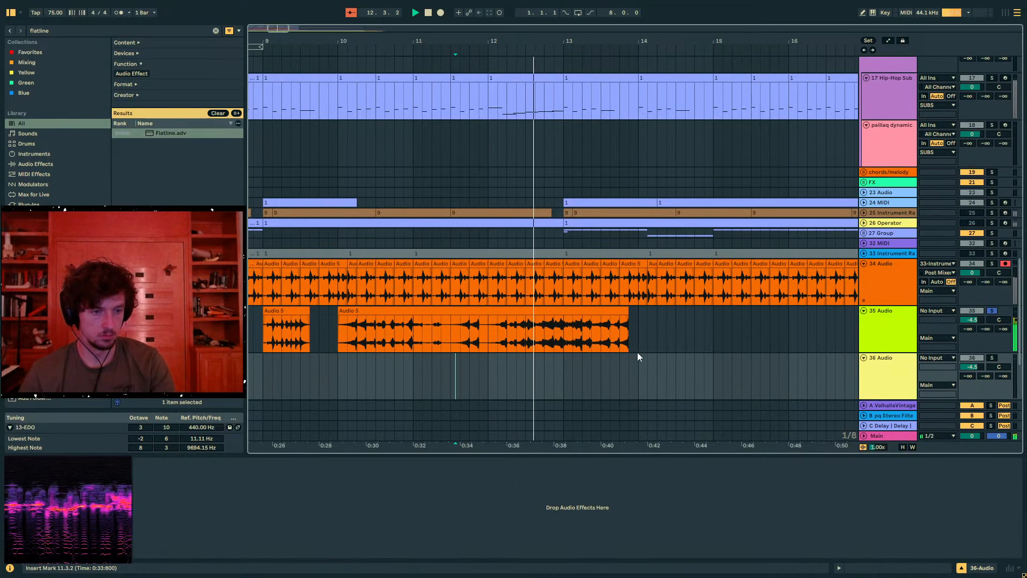
left_click(929, 358)
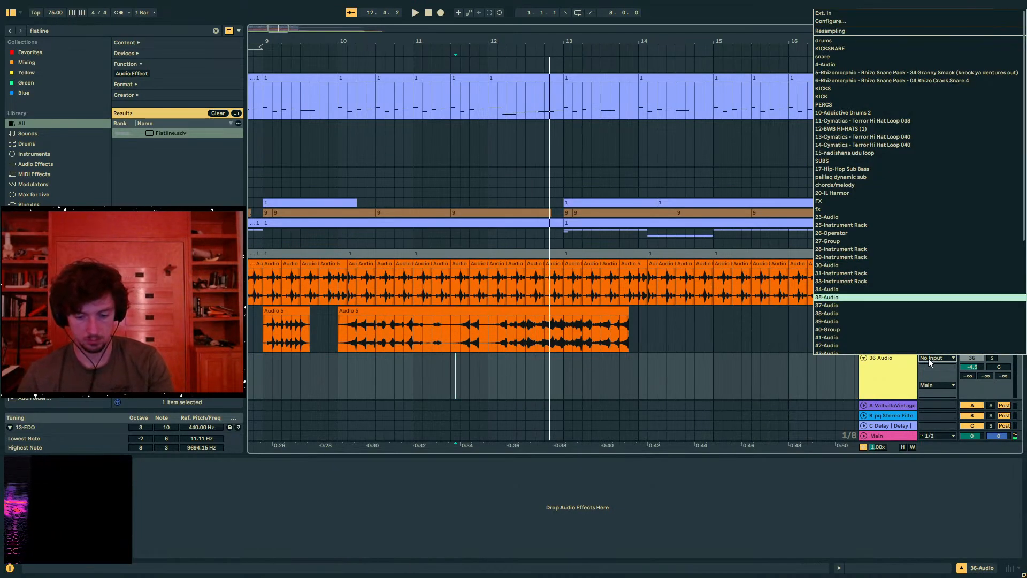
left_click(910, 298)
left_click(484, 310)
key("space")
scroll(577, 352, "down", 3)
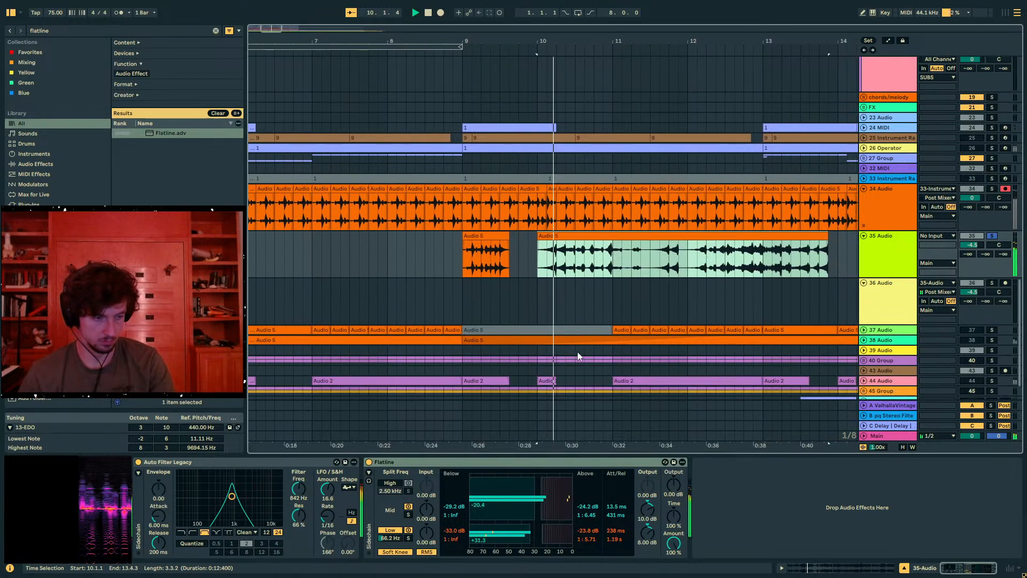
Arm 36 Audio and record the output of 35 Audio onto it from bar 10
key("space")
left_click(525, 294)
left_click(440, 15)
key("space")
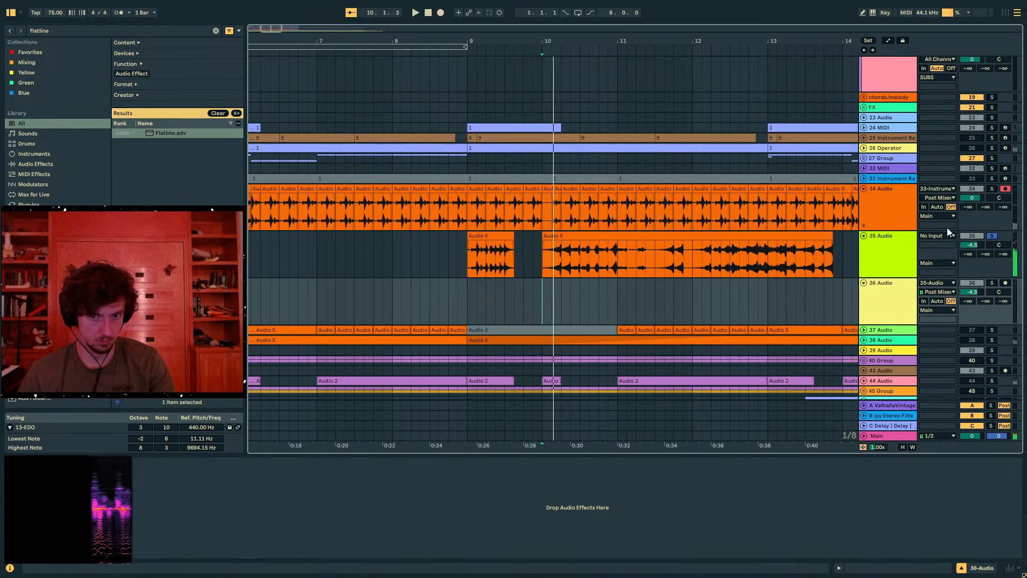
left_click(442, 13)
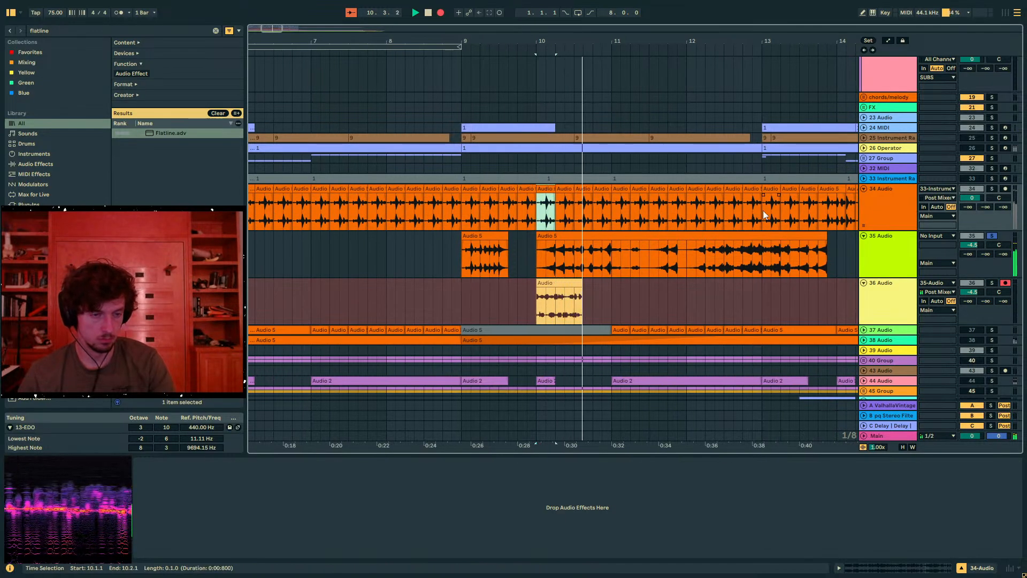
While recording, set the 35 Audio Auto Filter to 225 Hz with 94% resonance and extend the track's reversed clip to 15.4.1
left_click(895, 253)
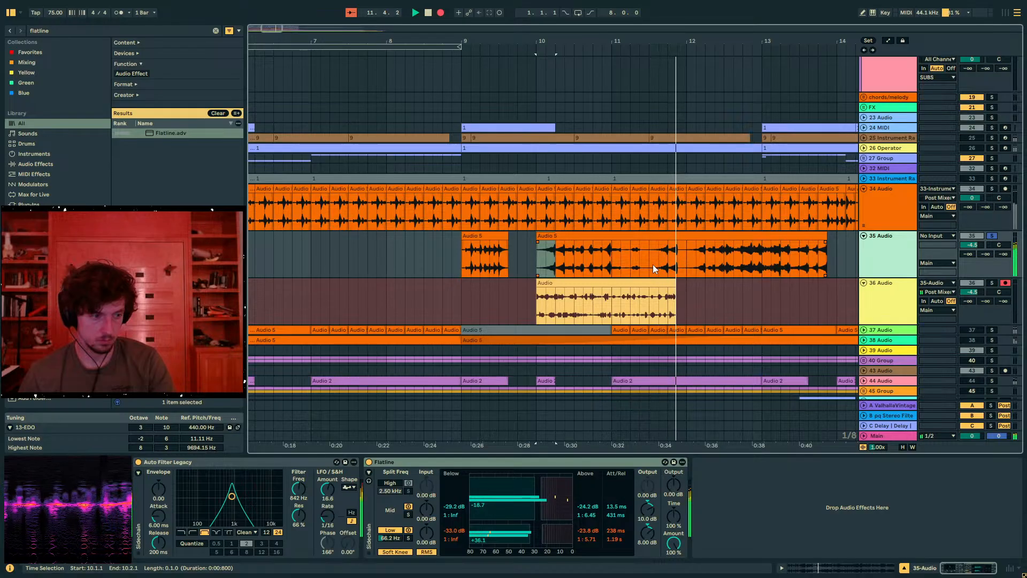
mouse_move(299, 489)
left_mouse_down()
mouse_move(299, 508)
mouse_move(299, 498)
left_mouse_up()
left_click(299, 515)
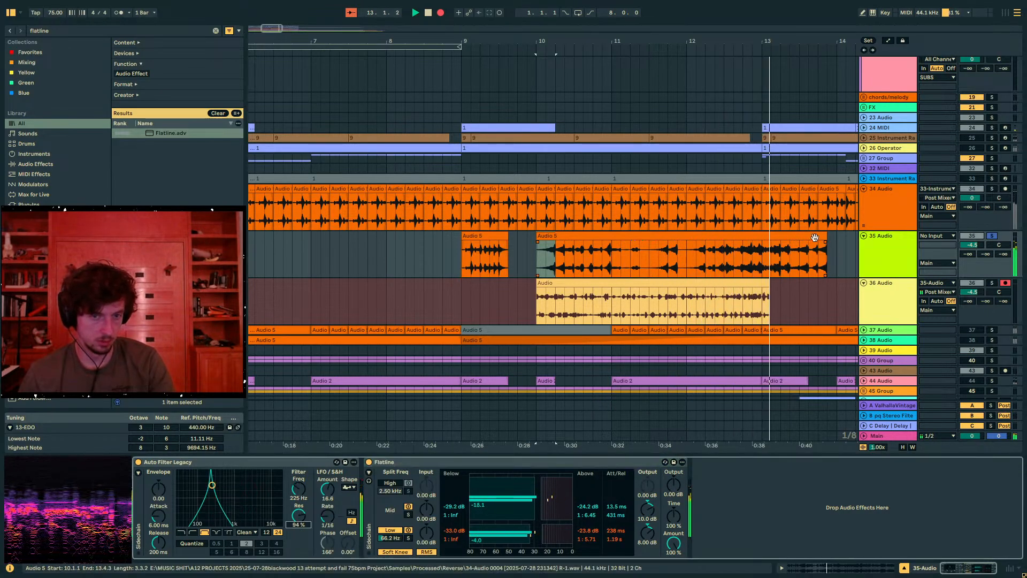
left_click_drag(826, 239, 967, 240)
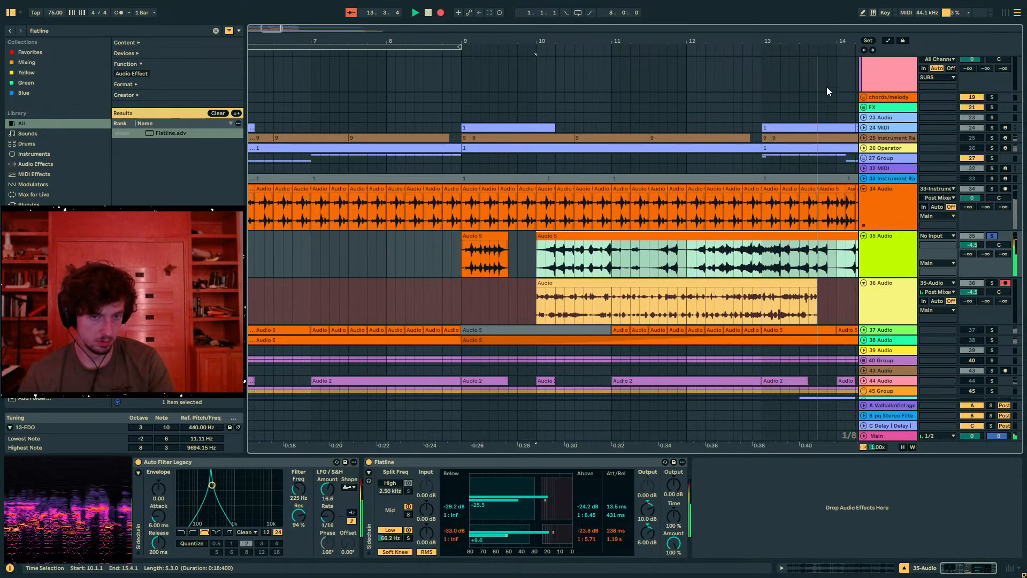
left_click_drag(787, 41, 639, 22)
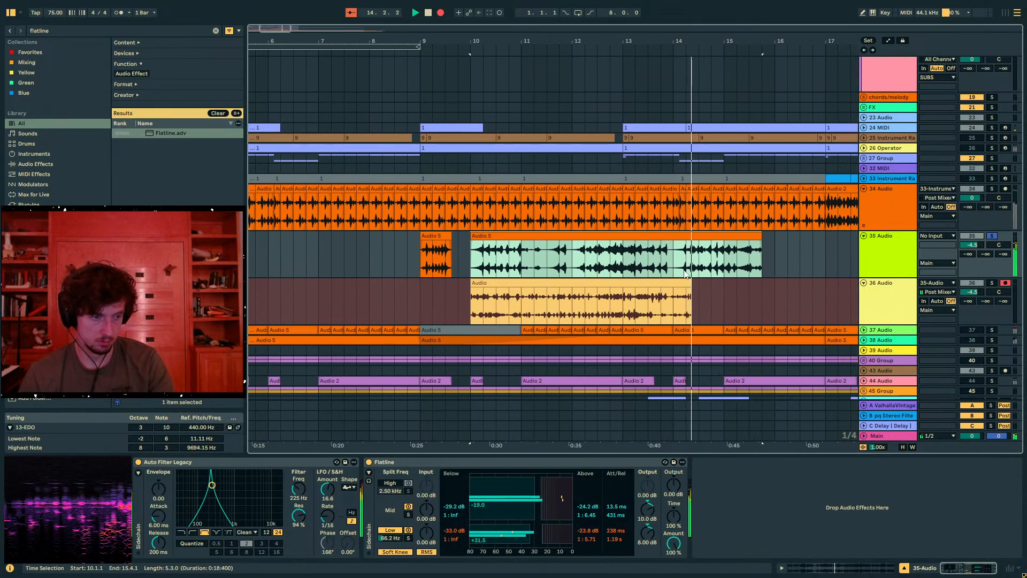
Stop recording, split the 36 Audio recording at bar 14 and move the trailing piece to bar 10
key("space")
left_click(674, 309)
key("ctrl+e")
left_click_drag(692, 283, 489, 283)
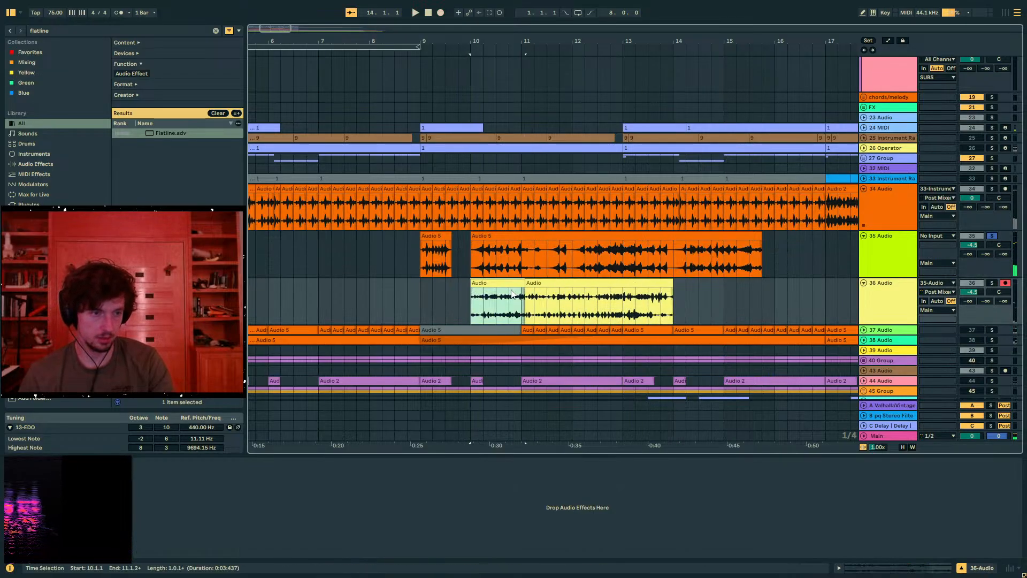
Solo 36 Audio, then try doubling the short bar 10 clip's warp length and setting its warp mode to Re-Pitch while auditioning it
left_click(992, 283)
key("space")
left_click(573, 284)
left_click(860, 570)
key("space")
left_click(268, 257)
left_click(268, 256)
left_click(262, 212)
left_click(259, 245)
key("space")
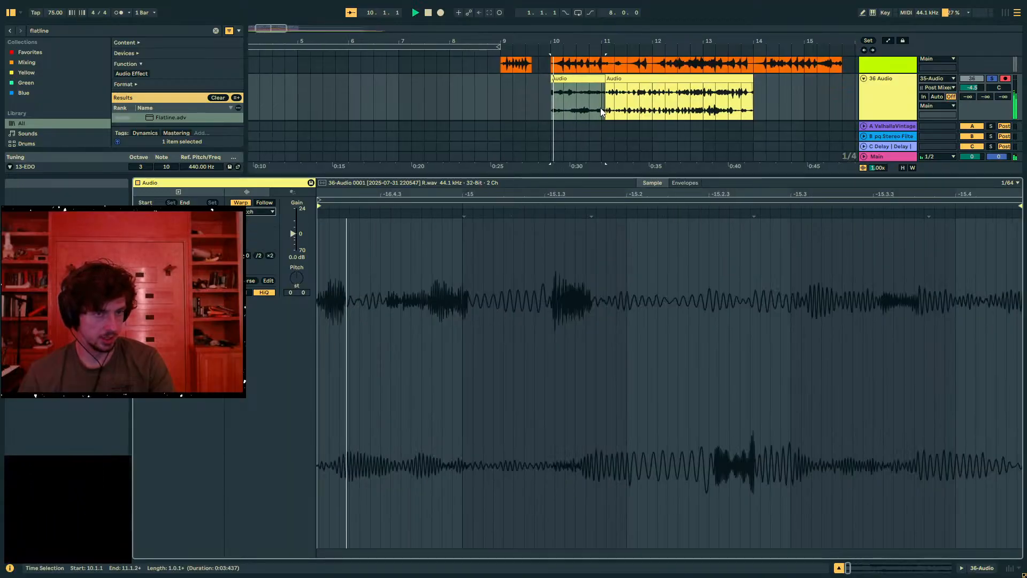
Add the Flatline preset to the 36 Audio track
left_click(589, 79)
left_click(95, 31)
double_click(152, 119)
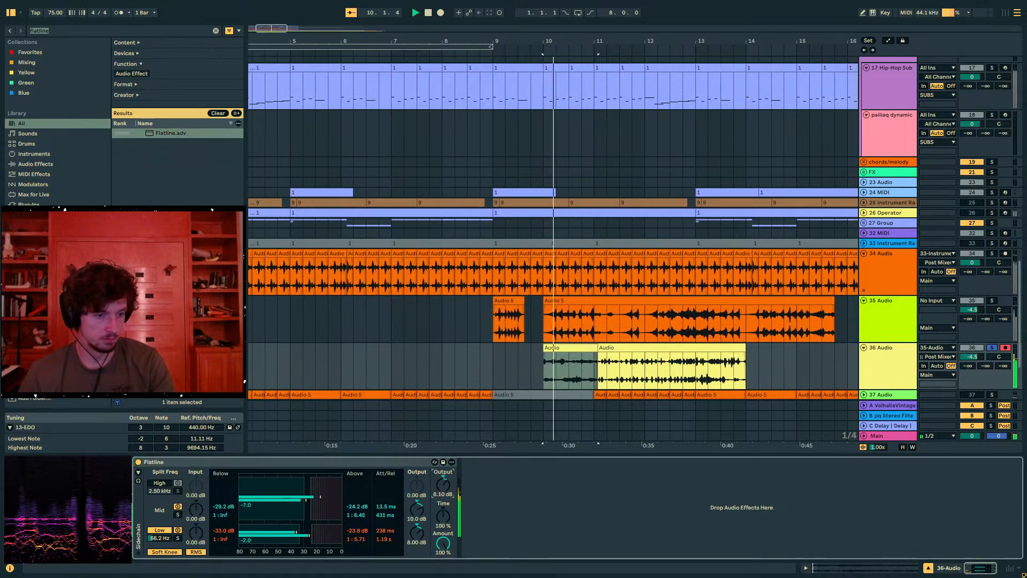
Search for "ott", add the OTT preset after Flatline on 36 Audio, collapse it and duplicate it three times
left_click(75, 32)
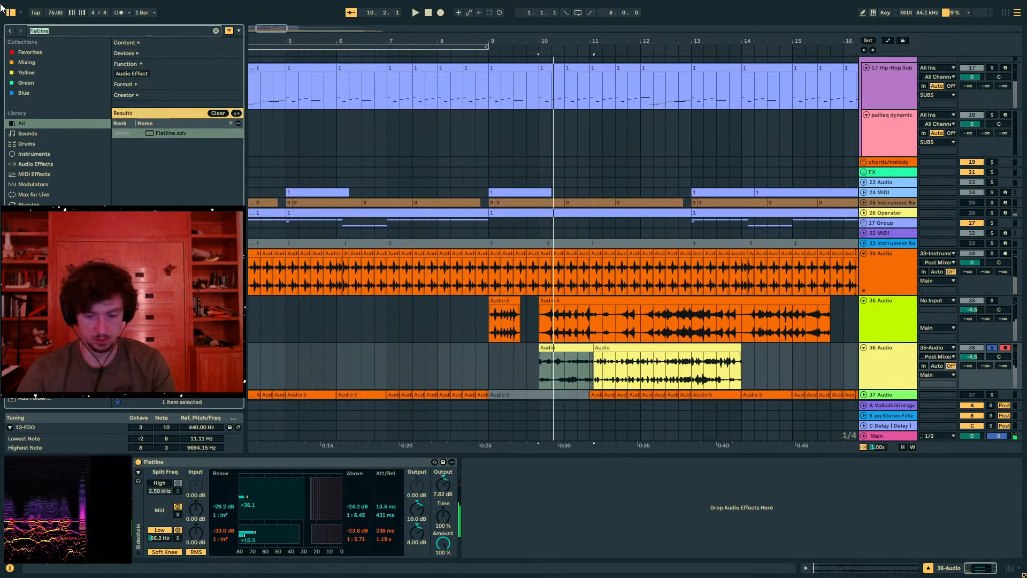
type("ott")
left_click(165, 153)
left_click_drag(170, 155, 576, 467)
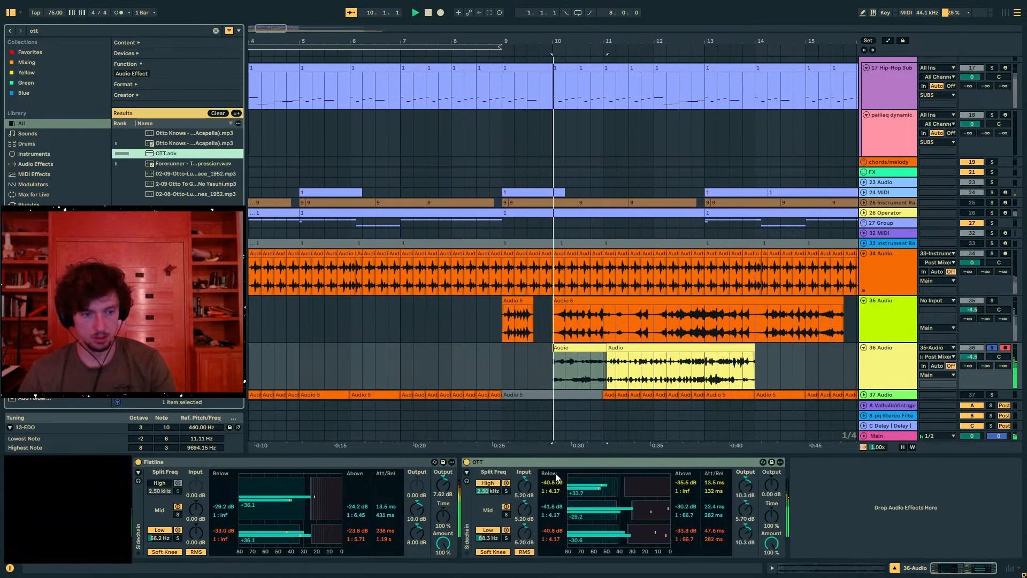
double_click(546, 463)
key("ctrl+d")
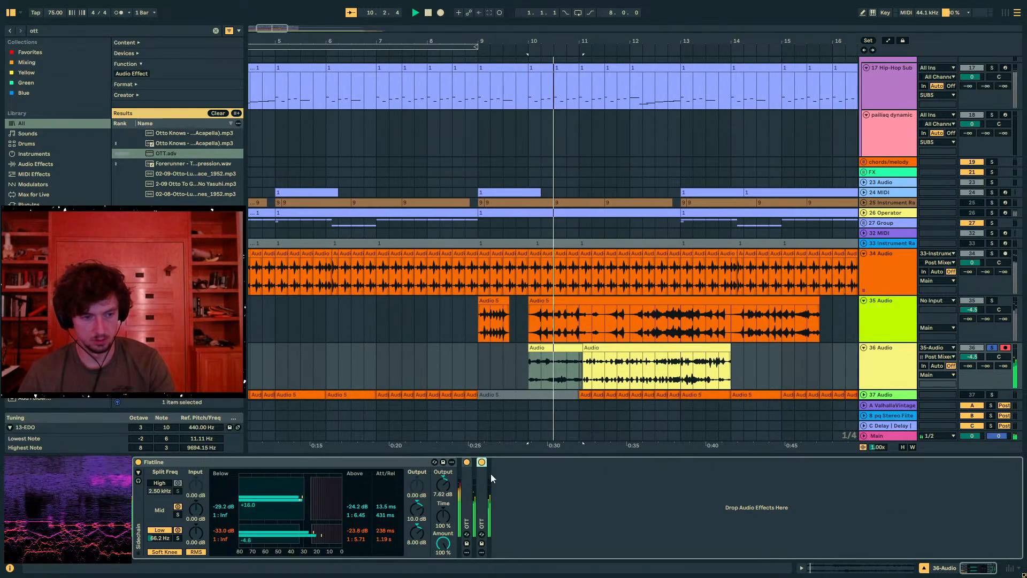
key("ctrl+d")
key("ctrl+d")
Extend the longer 36 Audio clip back to bar 10, double its warp length, set it to Re-Pitch and audition it from bar 15
left_click(547, 355)
left_click_drag(546, 356, 481, 356)
left_click(903, 566)
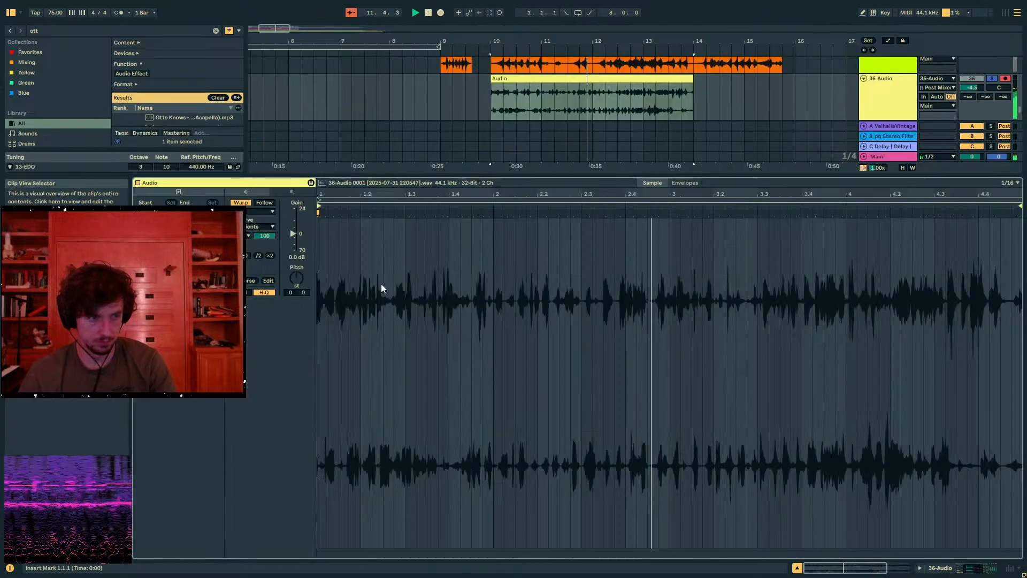
left_click(270, 256)
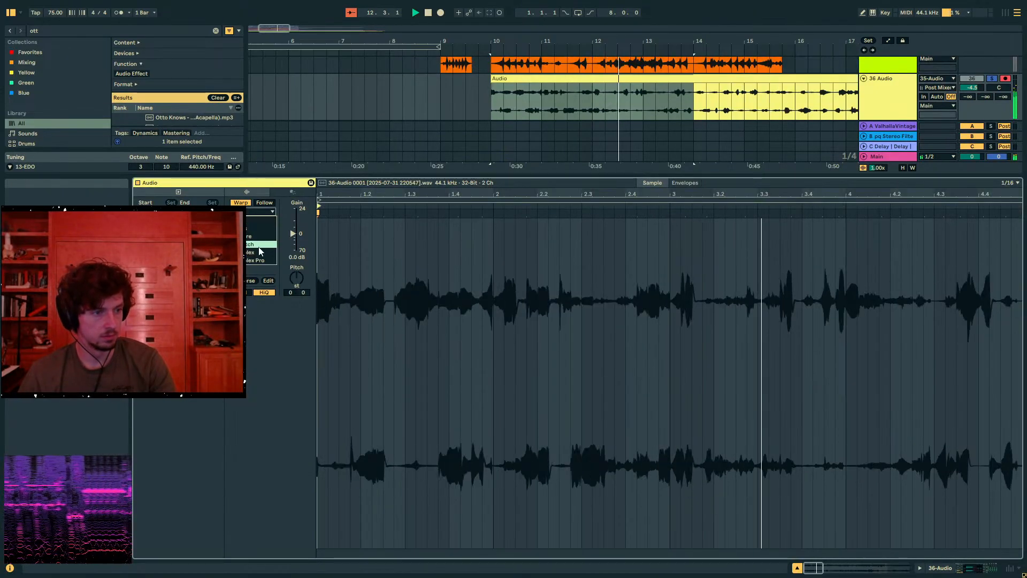
left_click(751, 111)
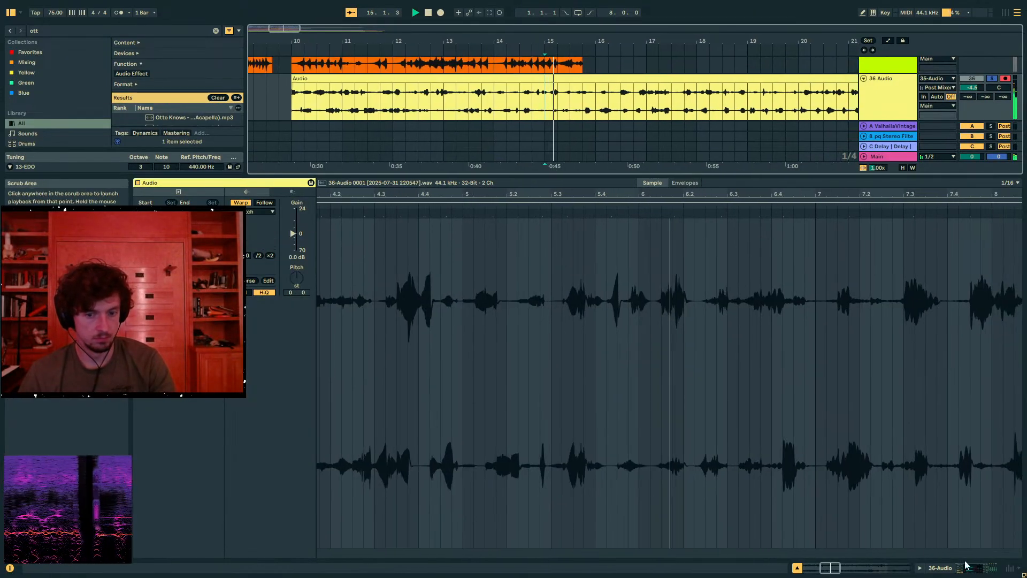
Bypass all four OTT devices on 36 Audio
left_click(973, 567)
left_click(466, 462)
left_click(482, 463)
left_click(497, 463)
left_click(512, 462)
Split the 36 Audio clip at bar 15, set the second part's warp mode to Texture and raise its grain size to about 259
left_click(501, 366)
key("ctrl+e")
double_click(527, 348)
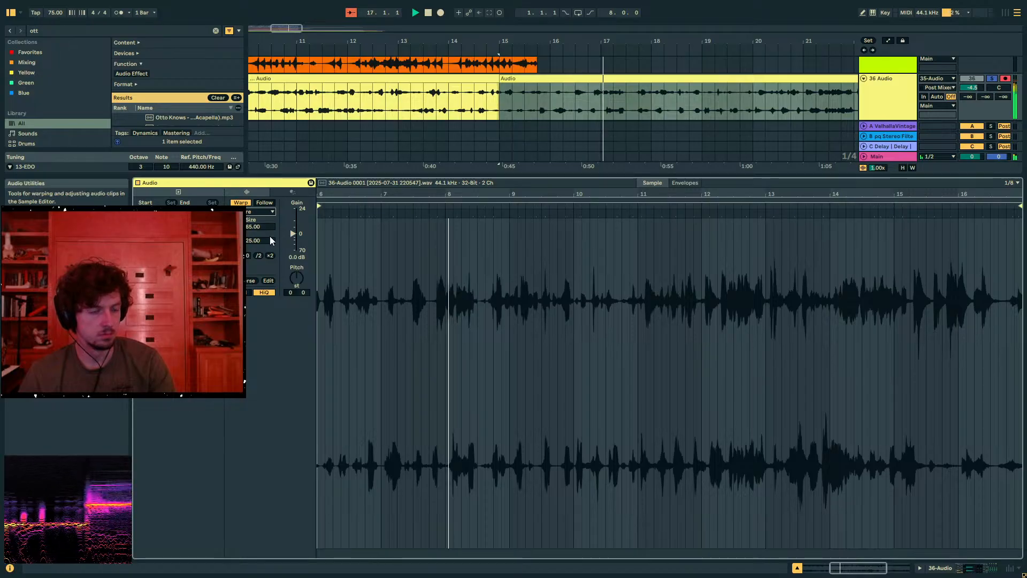
left_click(268, 227)
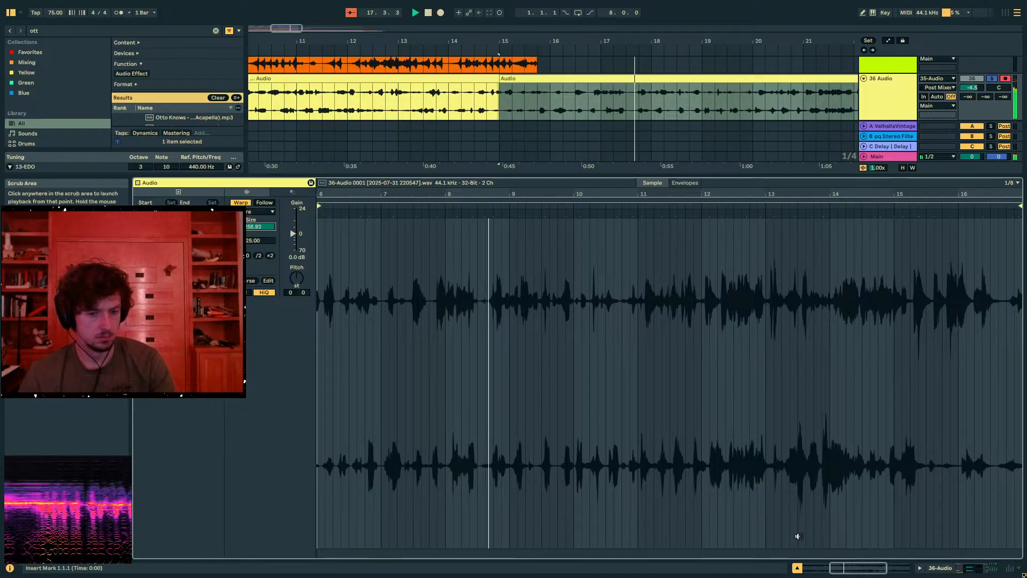
Raise the 36 Audio track's send B to 0 and stop playback
left_click(977, 568)
left_click_drag(986, 366, 985, 322)
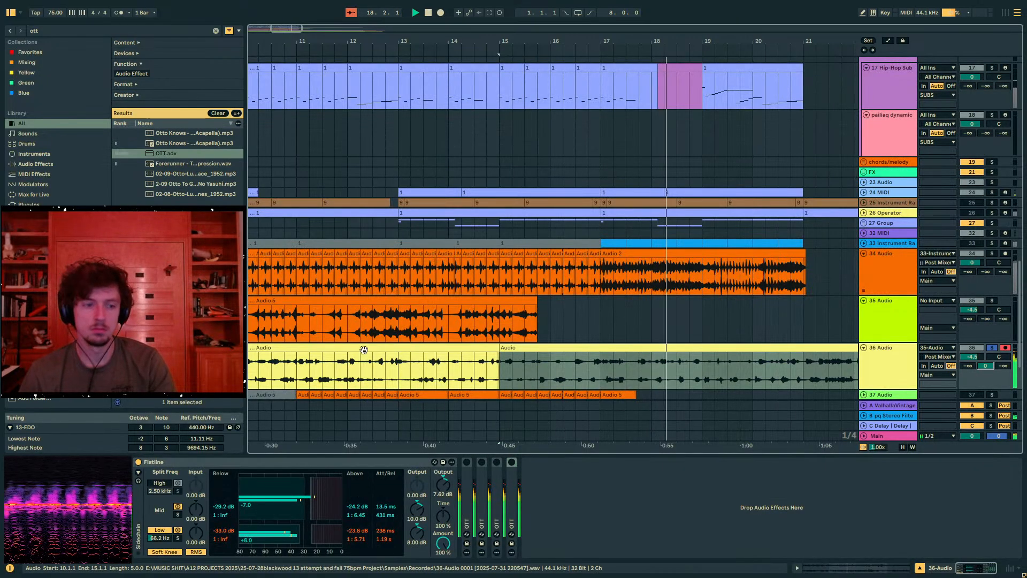
left_click(500, 368)
key("space")
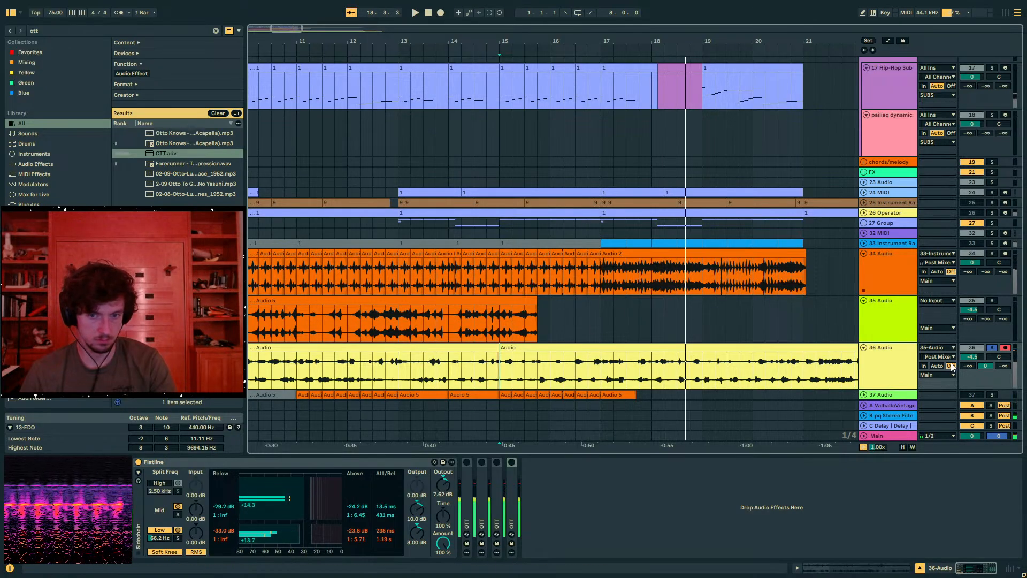
Unsolo 36 Audio, move its Texture-warped clip to start at bar 9 and play it with the full mix
left_click(991, 349)
key("space")
left_click_drag(544, 41, 582, 27)
key("space")
left_click_drag(595, 348, 448, 352)
key("space")
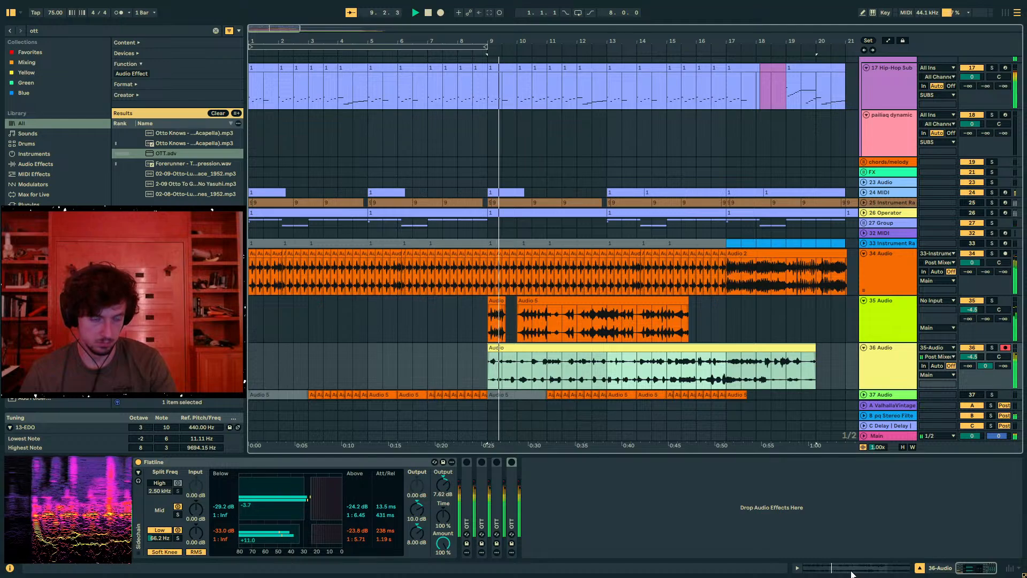
Solo 36 Audio, search for "convolution re" and add Convolution Reverb Pro at the end of its device chain
left_click(992, 346)
key("ctrl+f")
type("convolution re")
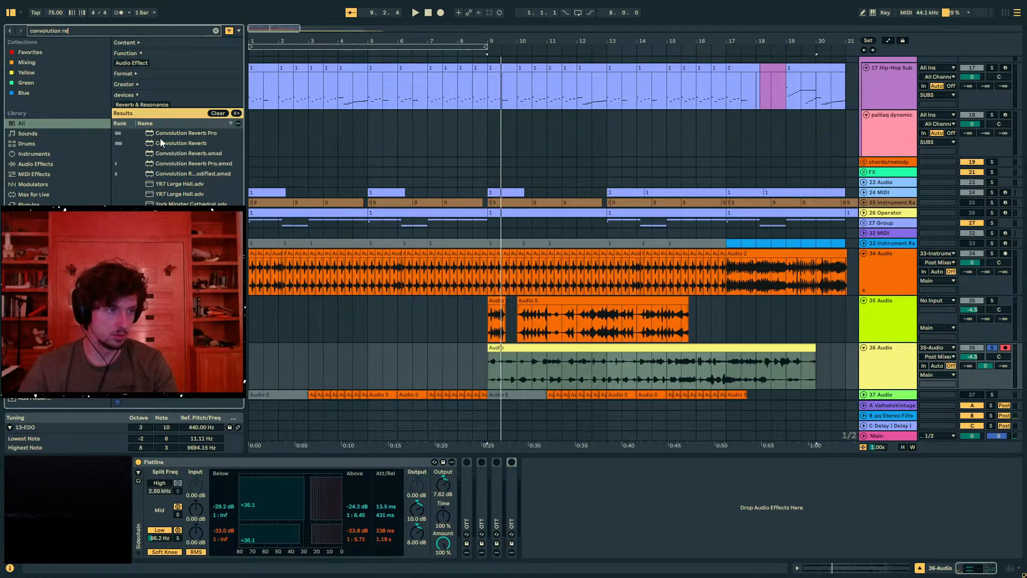
key("Down")
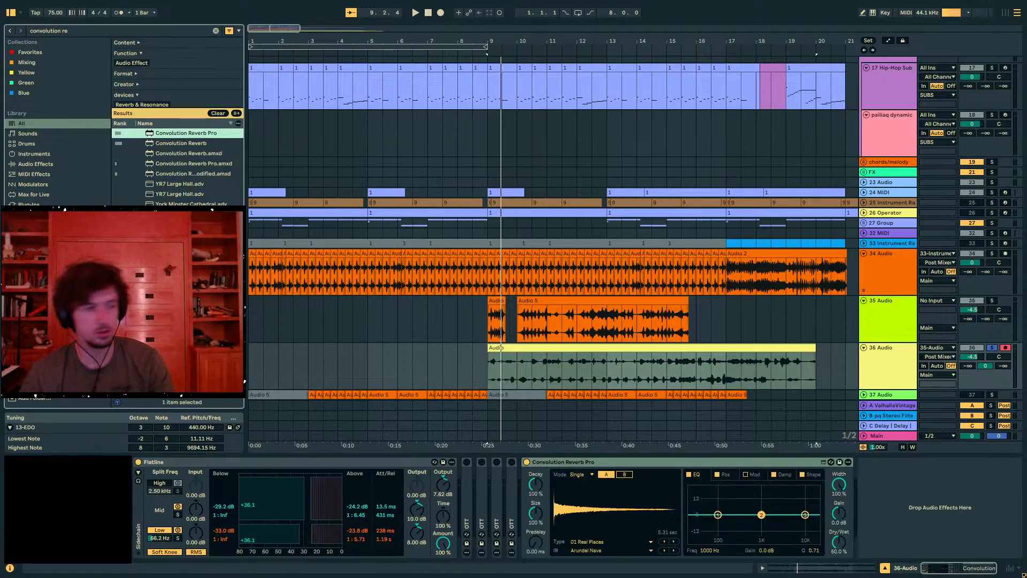
Clear the browser search, then find a short sample in the library and place it on 35 Audio at 5.3.1
key("Escape")
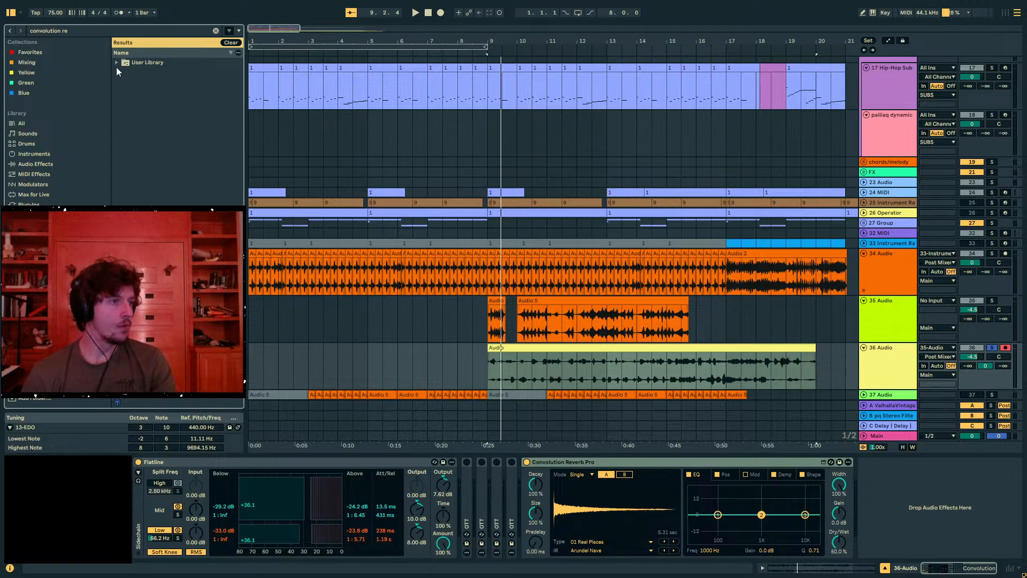
key("BackSpace")
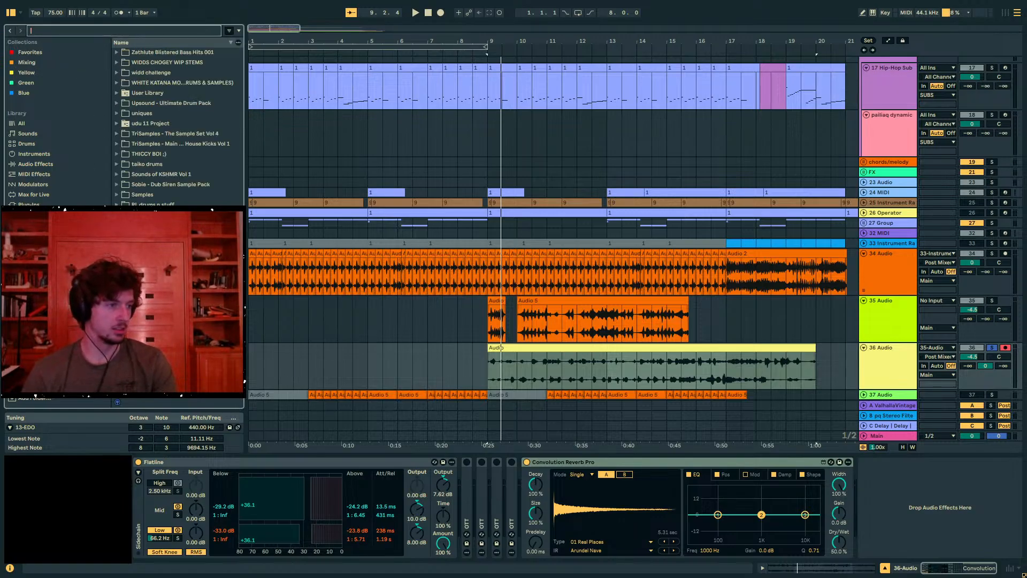
left_click(34, 306)
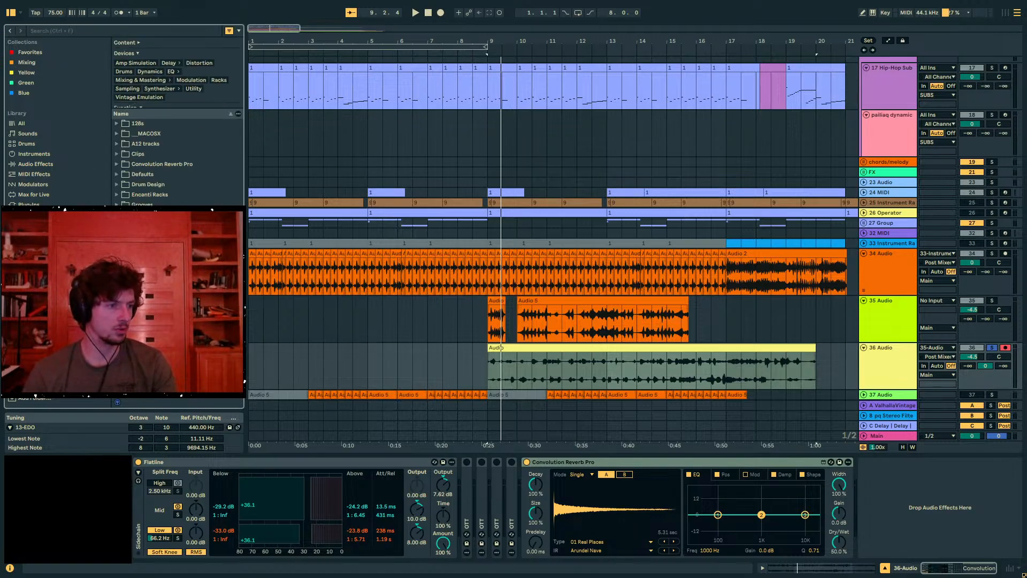
left_click_drag(501, 348, 607, 503)
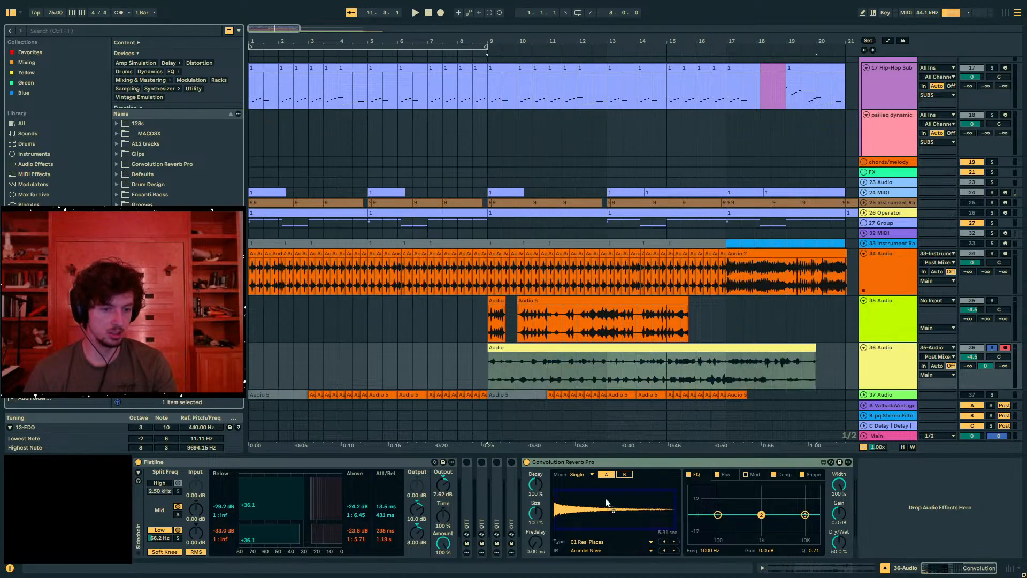
left_click(380, 338)
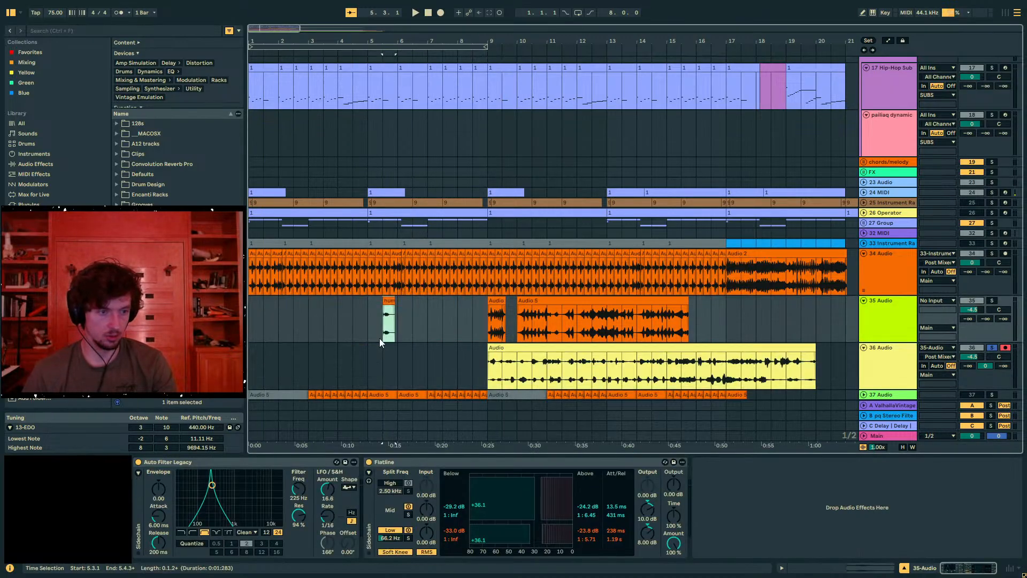
key("ctrl+j")
left_click_drag(383, 309, 476, 439)
Load the short 35 Audio clip at 5.3.1 into Convolution Reverb Pro as its impulse response
left_click(531, 377)
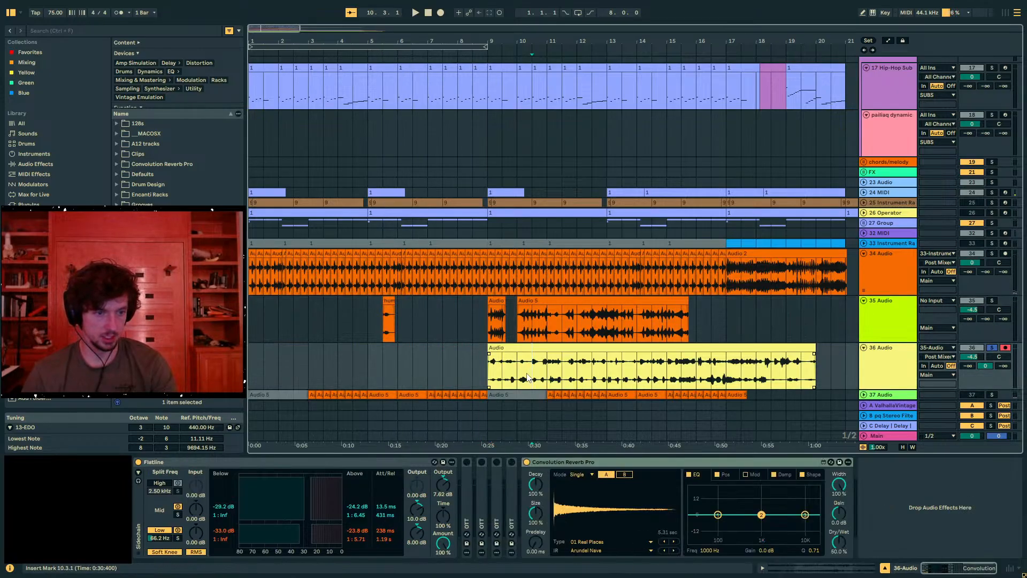
left_click(393, 300)
left_click_drag(631, 513, 632, 511)
Play the 36 Audio clip from bar 9 and raise the Convolution Reverb Pro dry/wet mix
scroll(584, 370, "down", 2)
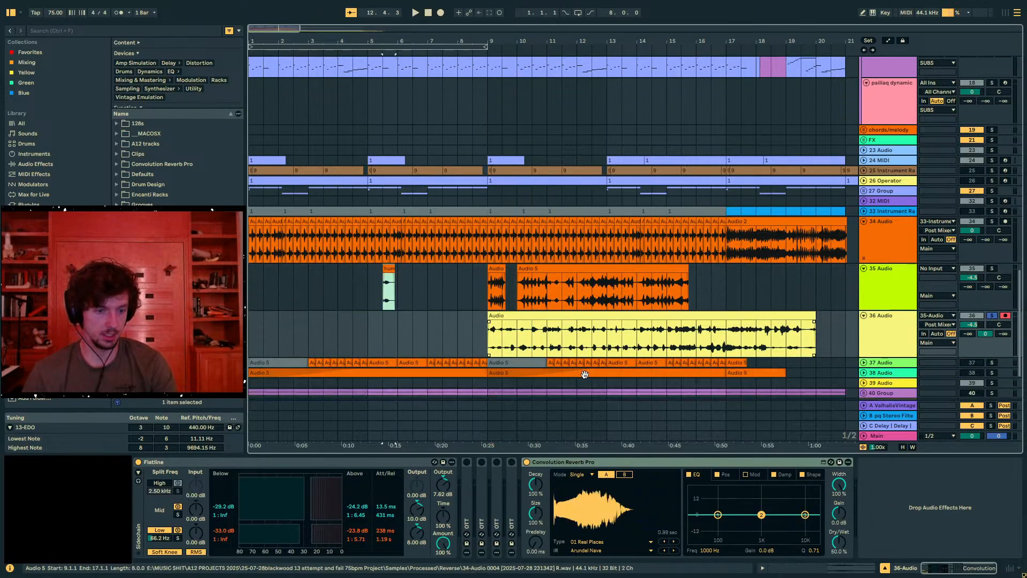
left_click(561, 296)
key("space")
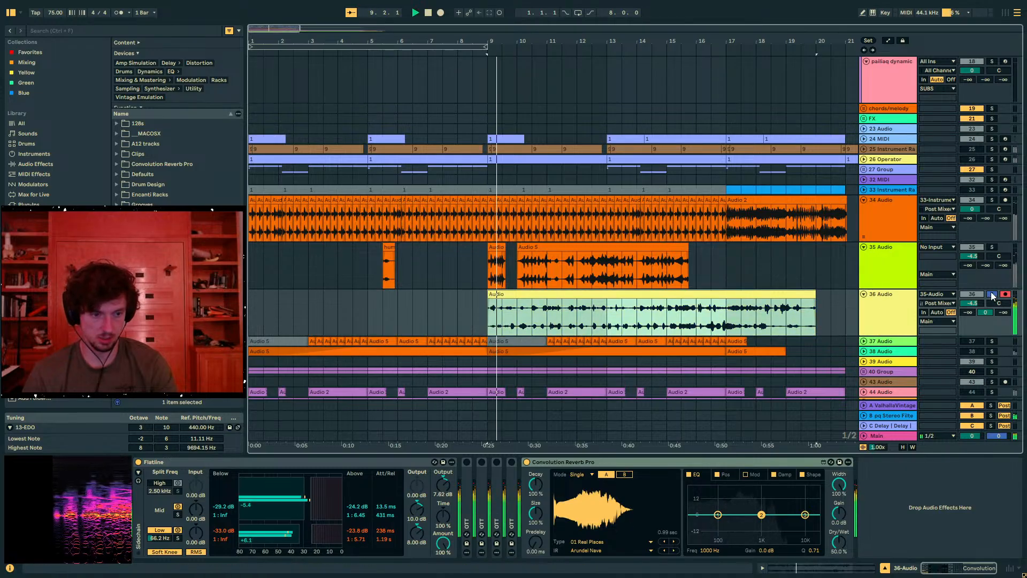
left_click_drag(842, 544, 842, 527)
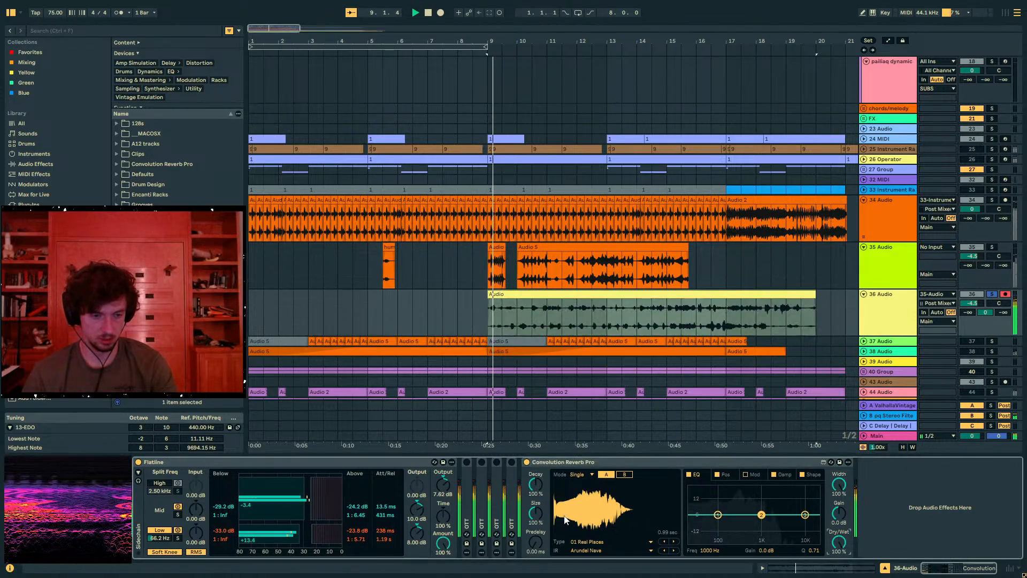
Set the 36 Audio clip's warp mode to Beats and its pitch to +24 semitones, then play it
left_click(787, 571)
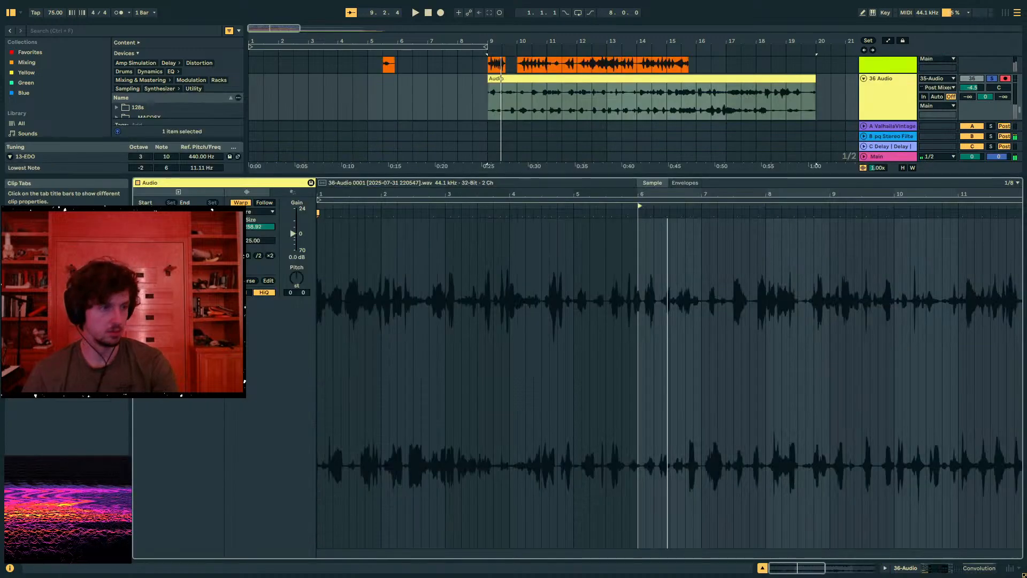
left_click(254, 212)
left_click(253, 220)
key("space")
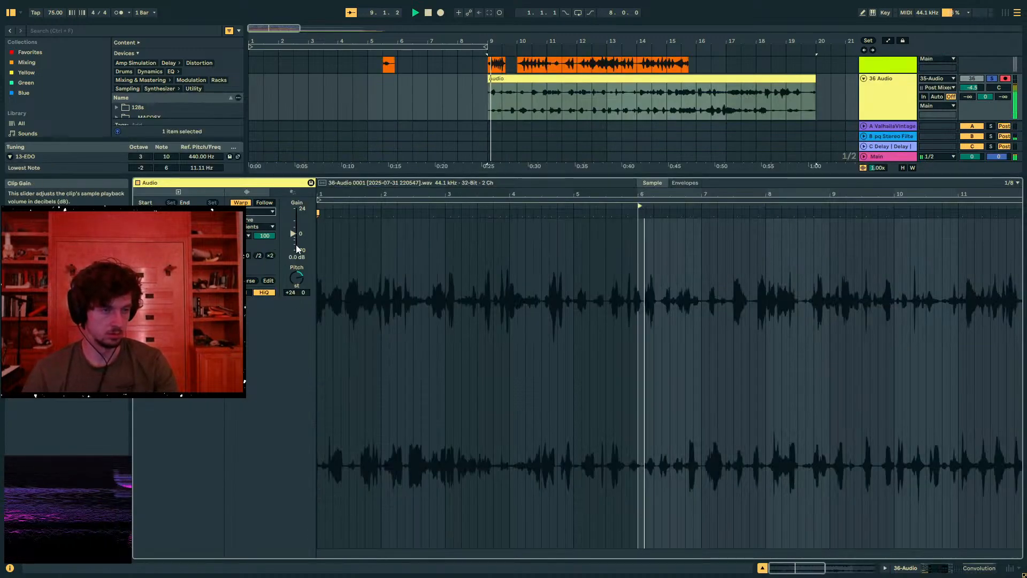
Cut the second band of the Convolution Reverb Pro EQ on 36 Audio to -3.9 dB at 2.33 kHz
key("shift+Tab")
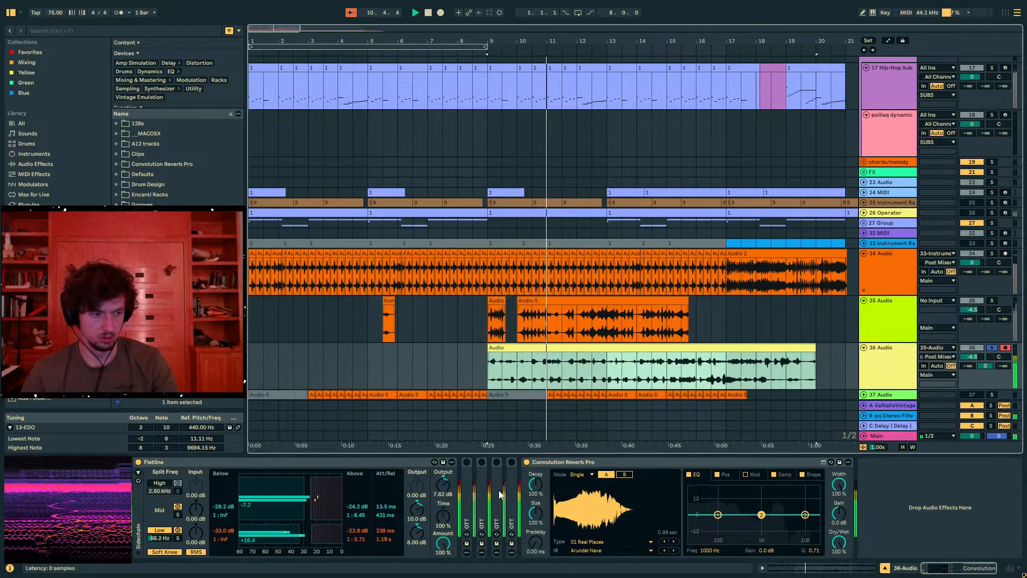
left_click_drag(761, 515, 778, 520)
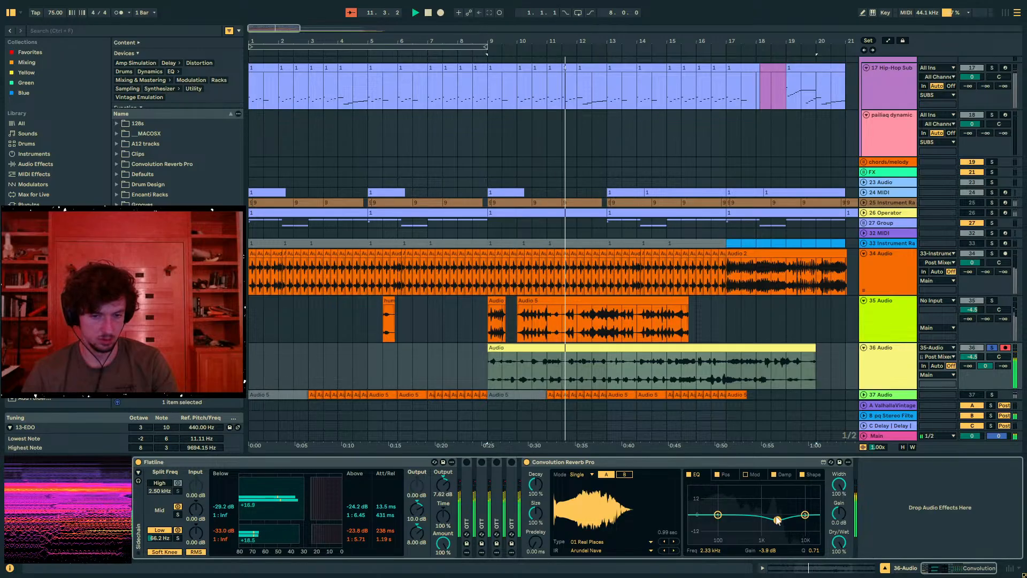
Raise the 36 Audio clip's pitch to +48 semitones and replay it from bar 9 with a different transient loop option
left_click(831, 571)
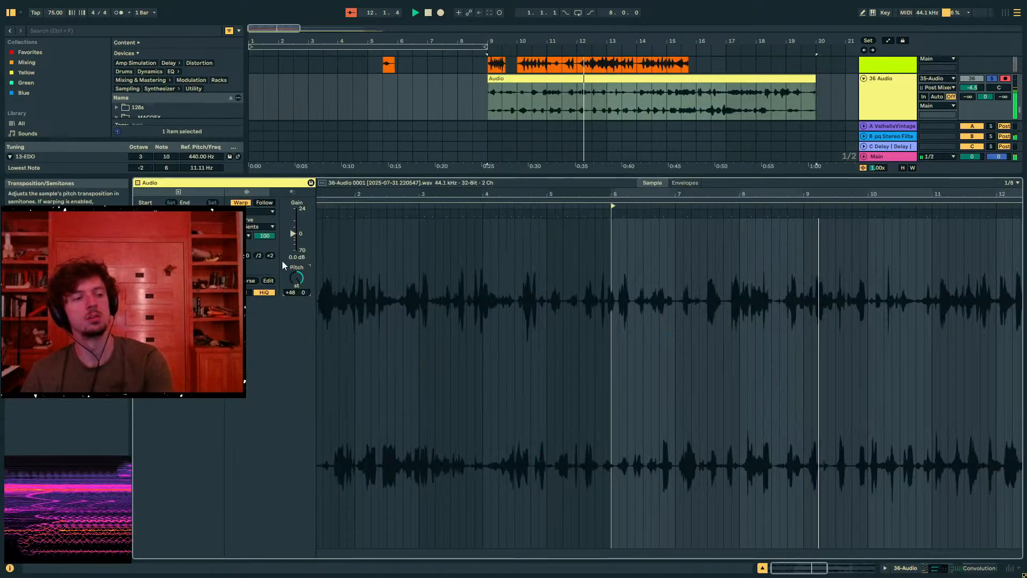
left_click(245, 227)
left_click(246, 236)
key("space")
key("space")
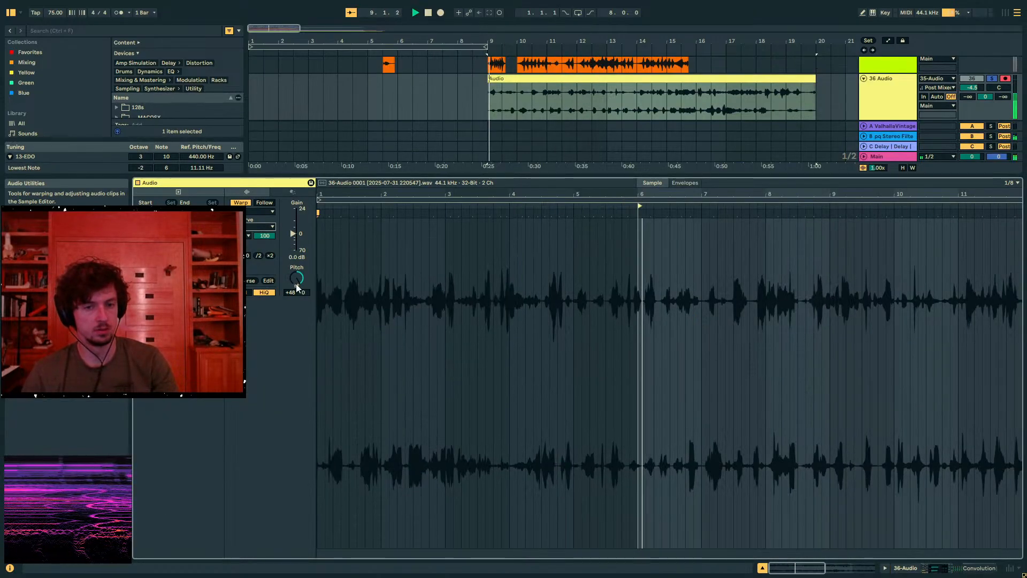
left_click(926, 566)
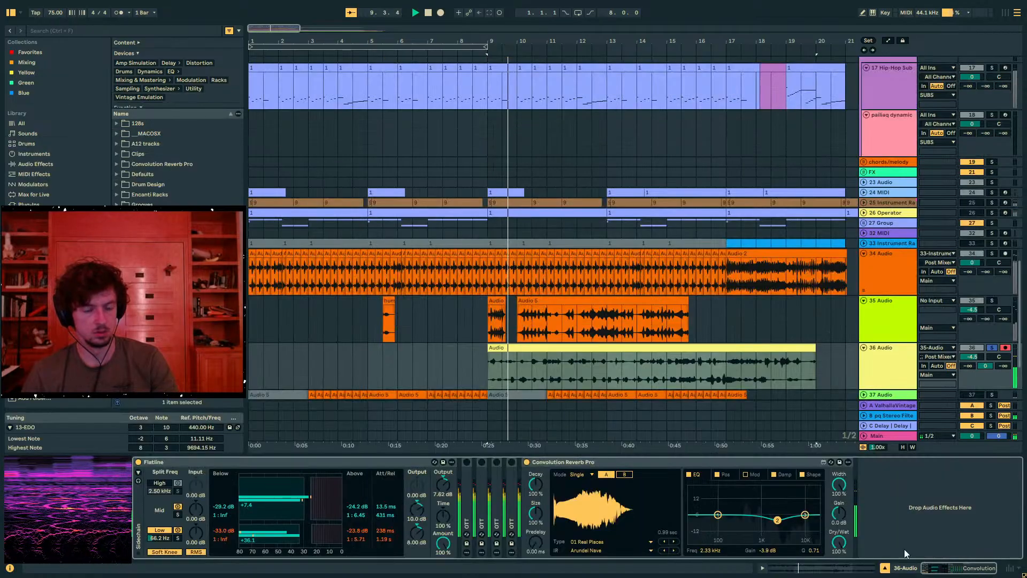
left_click(544, 359)
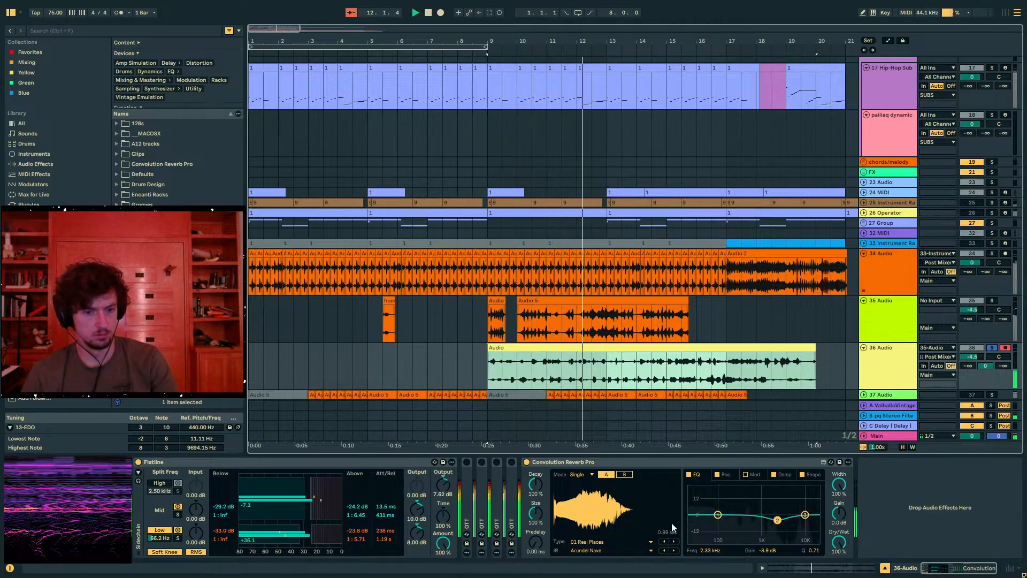
Replay the 36 Audio clip from bar 9 and try a different transient envelope amount
left_click(814, 567)
key("space")
key("space")
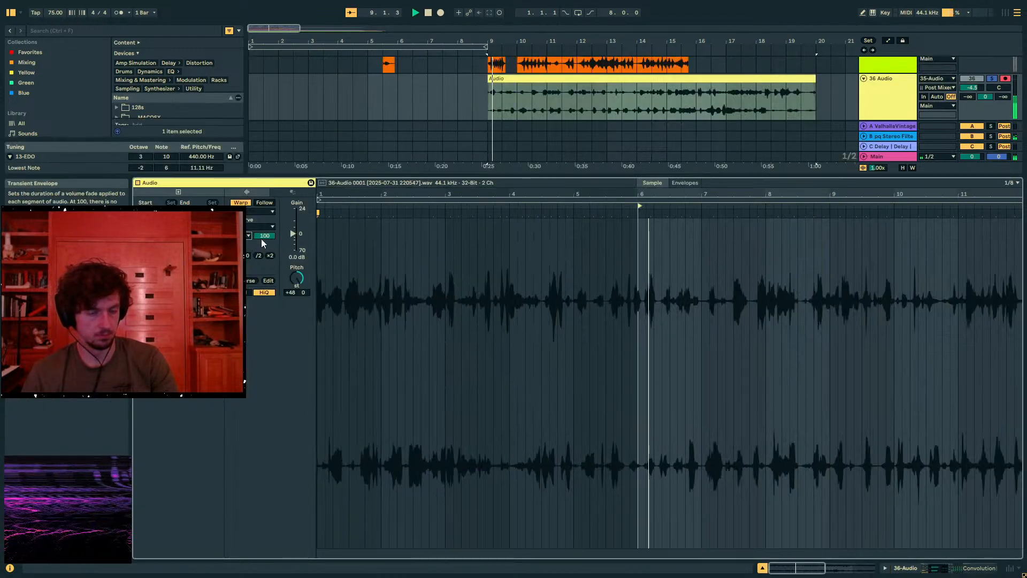
left_click_drag(261, 238, 261, 245)
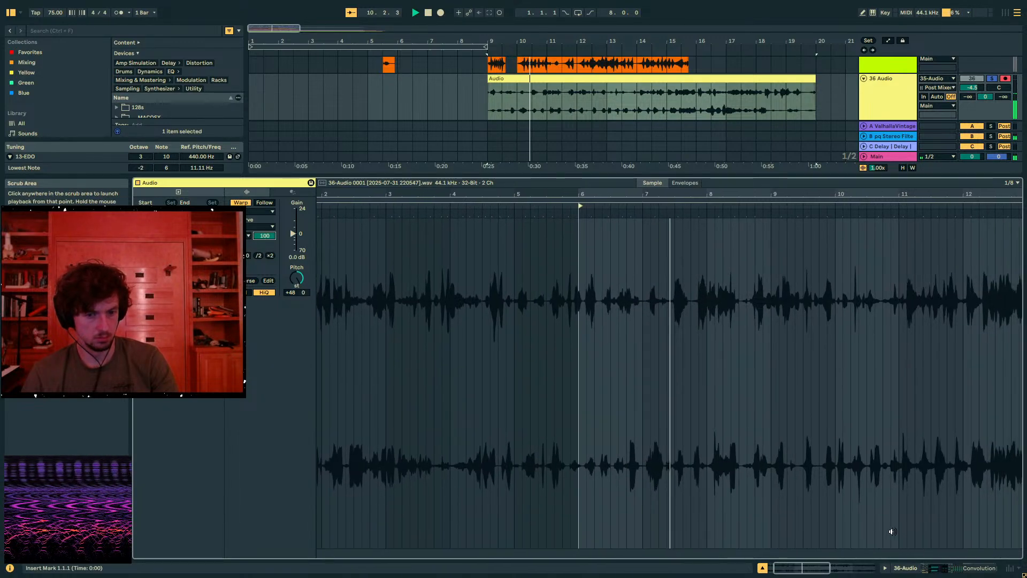
Set the Convolution Reverb Pro size to 54.8% and decay to 17.0%, then play 36 Audio unsoloed in the mix
left_click(904, 568)
key("space")
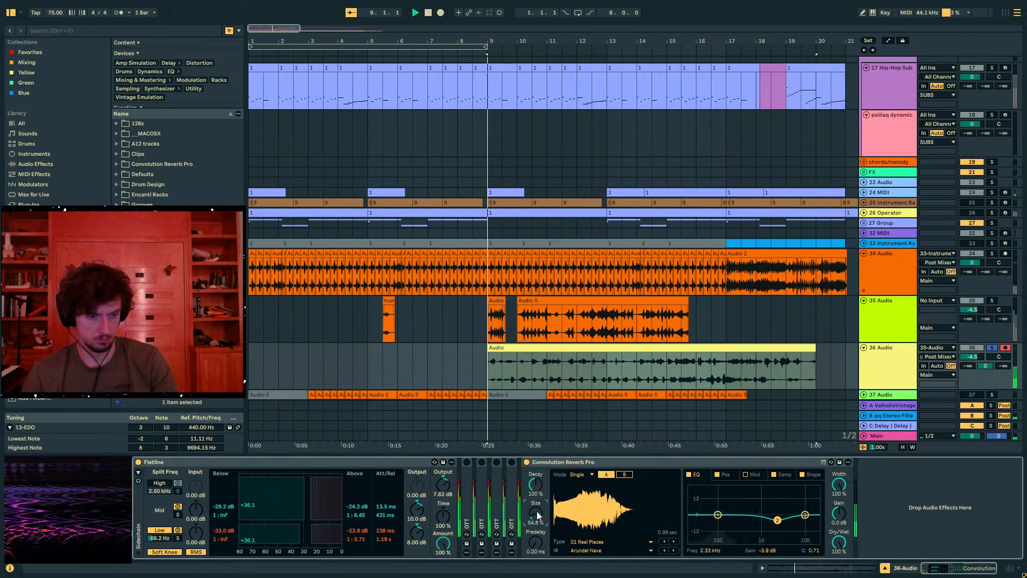
key("space")
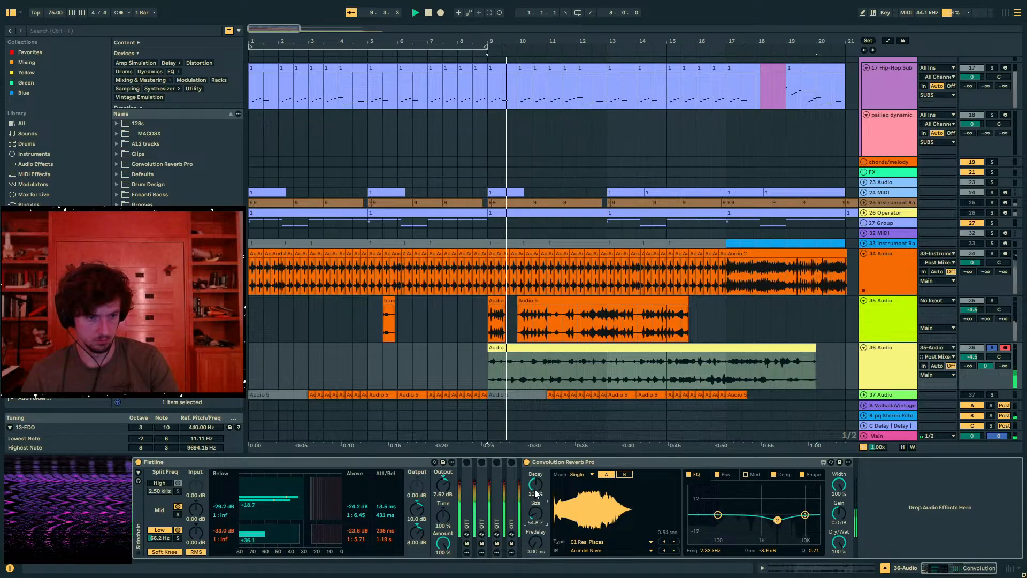
key("space")
left_click_drag(533, 486, 533, 491)
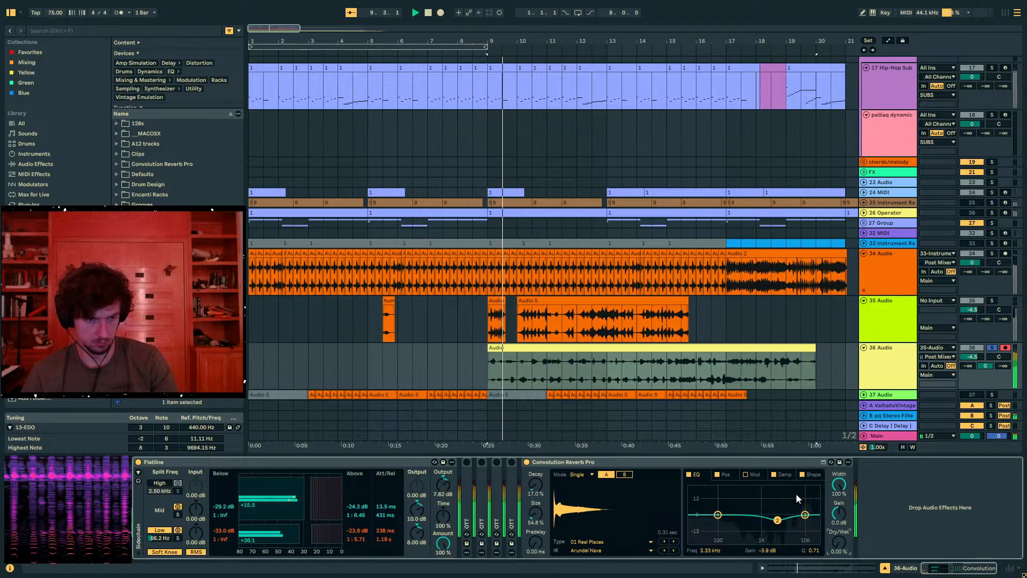
key("space")
key("space")
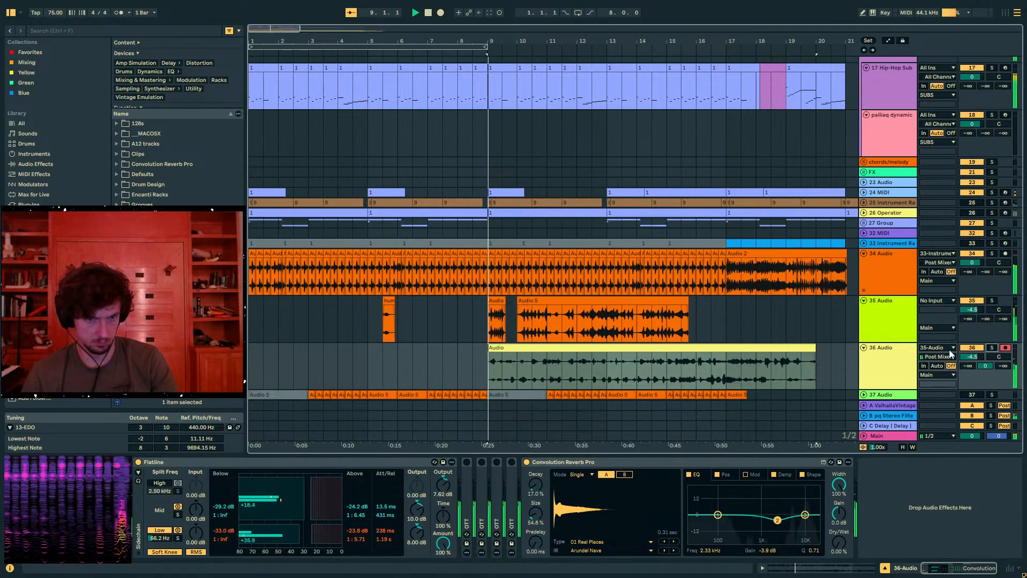
Mute 35 Audio and duplicate bars 9 to 11 of the 36 Audio clip to bar 11
left_click(620, 345)
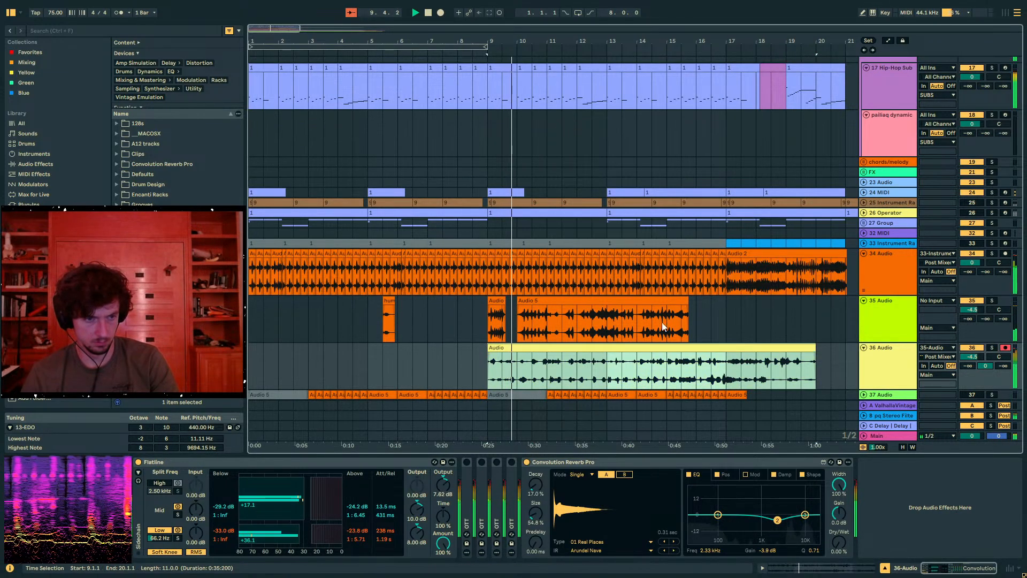
left_click(969, 301)
left_click(551, 347)
left_click_drag(548, 365, 482, 364)
key("ctrl+d")
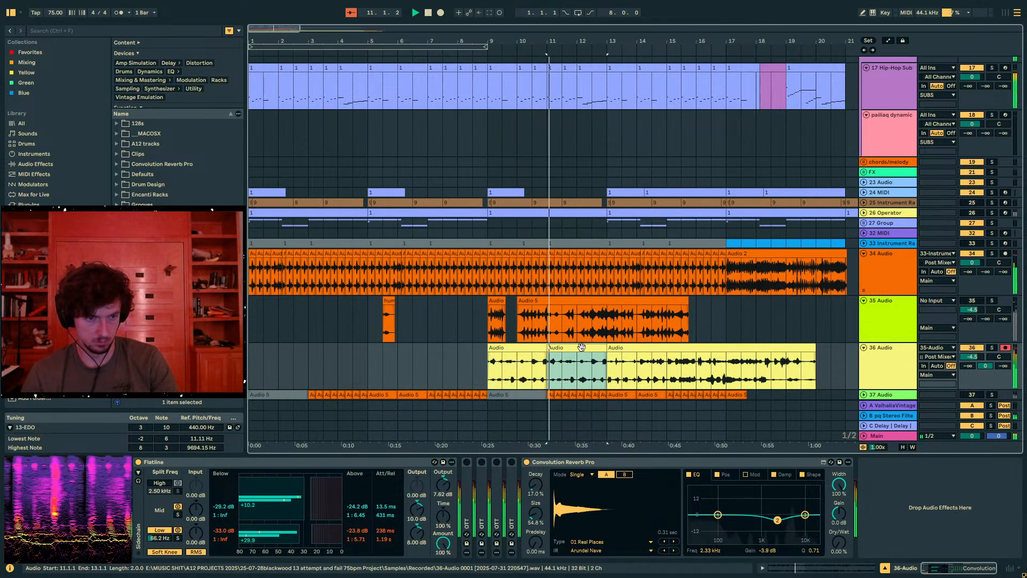
left_click(855, 567)
left_click(957, 570)
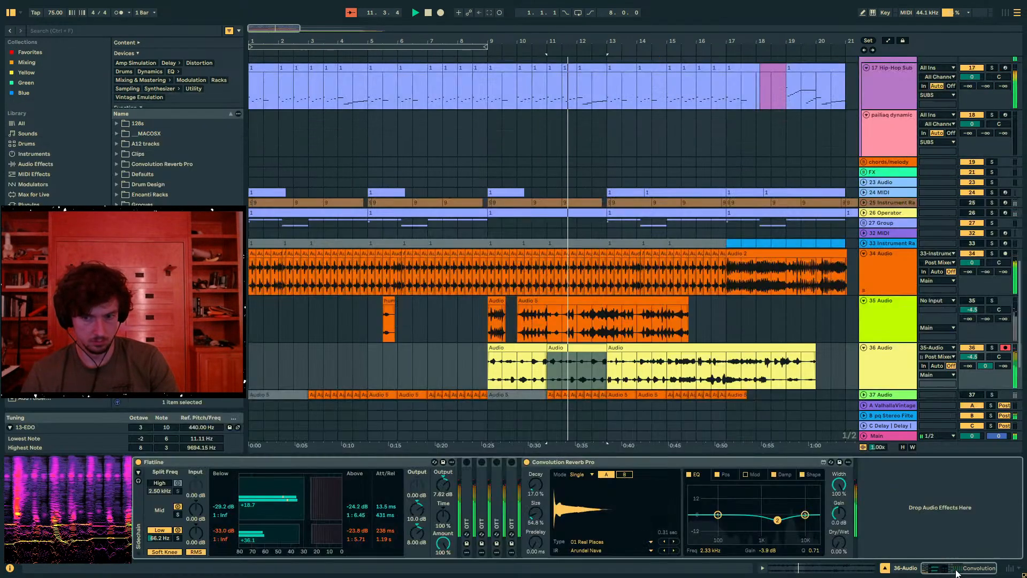
Duplicate the two 36 Audio clips in bars 9 to 13 so they repeat from bar 13
scroll(688, 401, "down", 2)
left_click(568, 273)
left_click(528, 273, "shift")
key("ctrl+d")
Copy the first 36 Audio clip onto a new audio track at bar 9, solo that track and play it
left_click(537, 274)
left_click(871, 293)
key("ctrl+t")
key("ctrl+v")
left_click(992, 319)
key("space")
key("space")
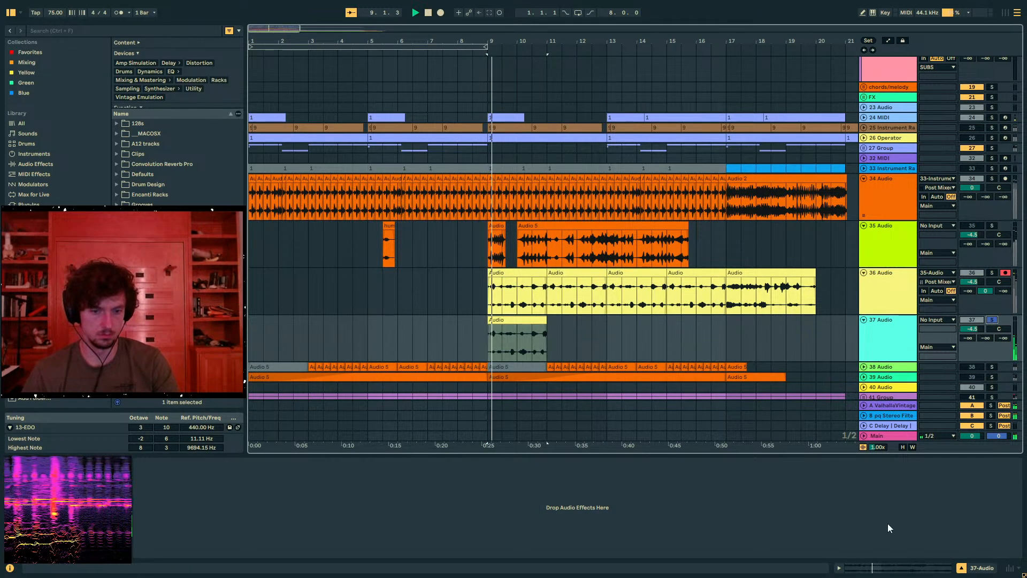
Double the 37 Audio clip's original tempo and replay it from bar 9
left_click(874, 567)
key("space")
left_click(271, 255)
key("space")
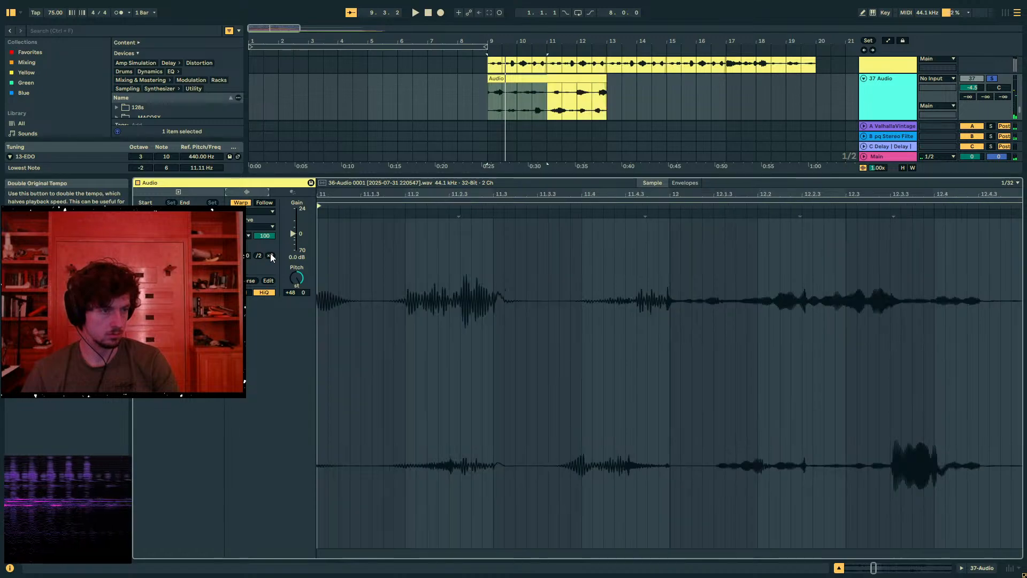
Reset the 37 Audio clip's pitch to 0 semitones and halve its original tempo
key("space")
key("space")
double_click(297, 279)
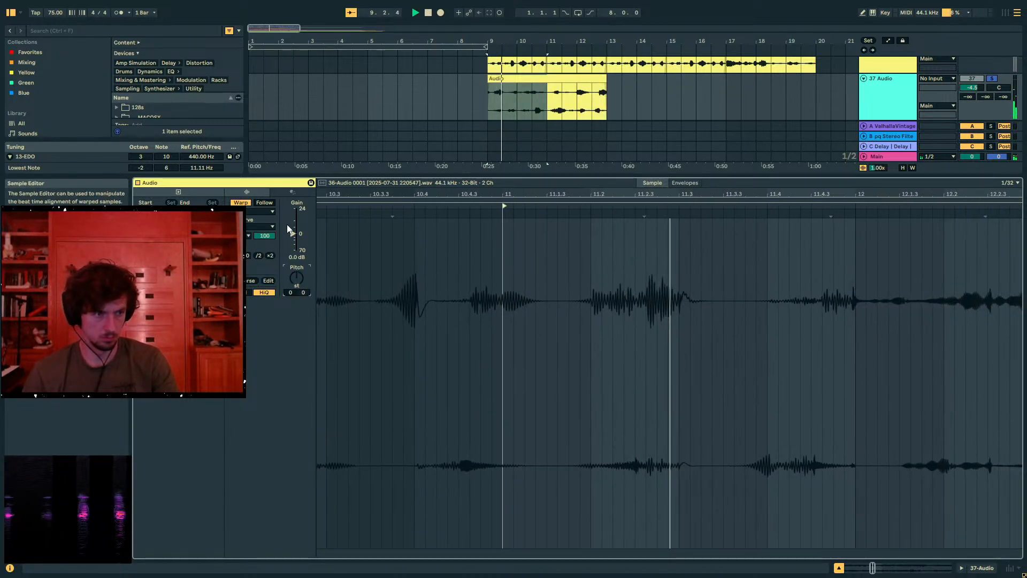
left_click(259, 255)
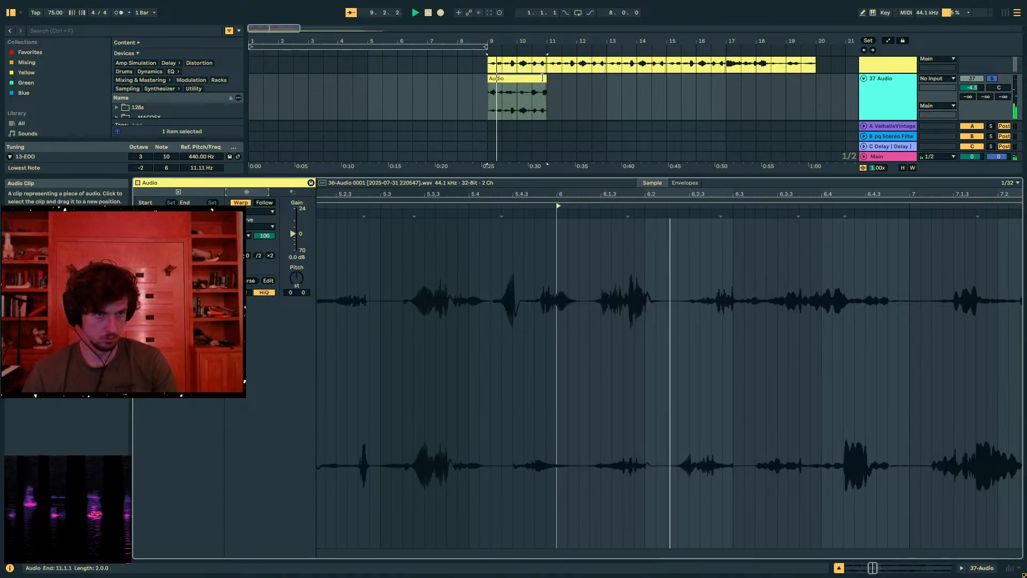
Extend the 37 Audio clip to bar 13 and lower its transient envelope to 16
left_click_drag(542, 78, 607, 77)
left_click(250, 227)
key("space")
left_click_drag(265, 236, 265, 281)
Search the library for flatline and add the Flatline device to 37 Audio
key("shift+Tab")
left_click(69, 29)
type("flatline")
left_click(36, 122)
double_click(162, 133)
Search the library for delay and add the Delay device after Flatline on 37 Audio
type("dea")
key("BackSpace")
type("lay")
left_click(174, 164)
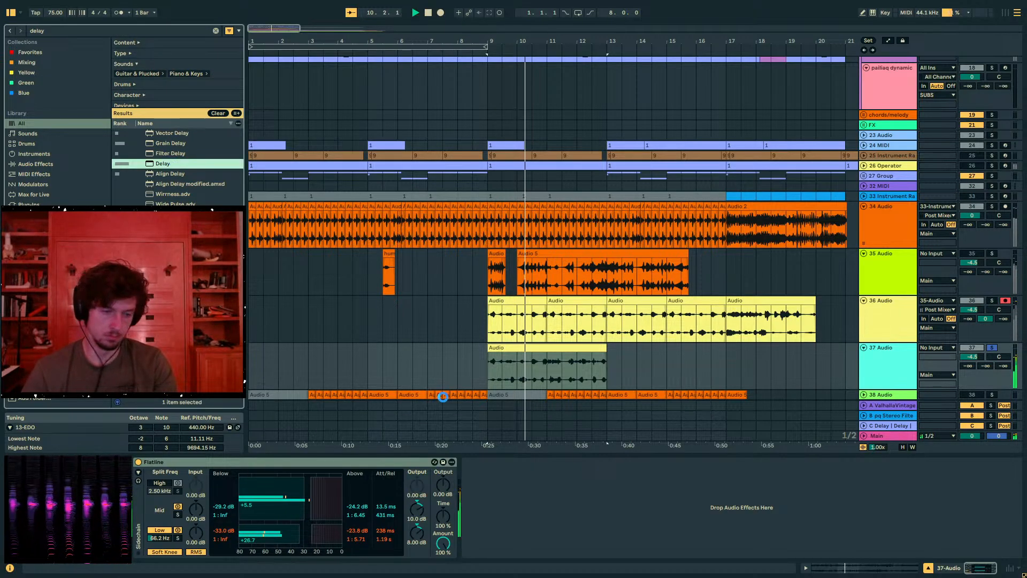
key("Return")
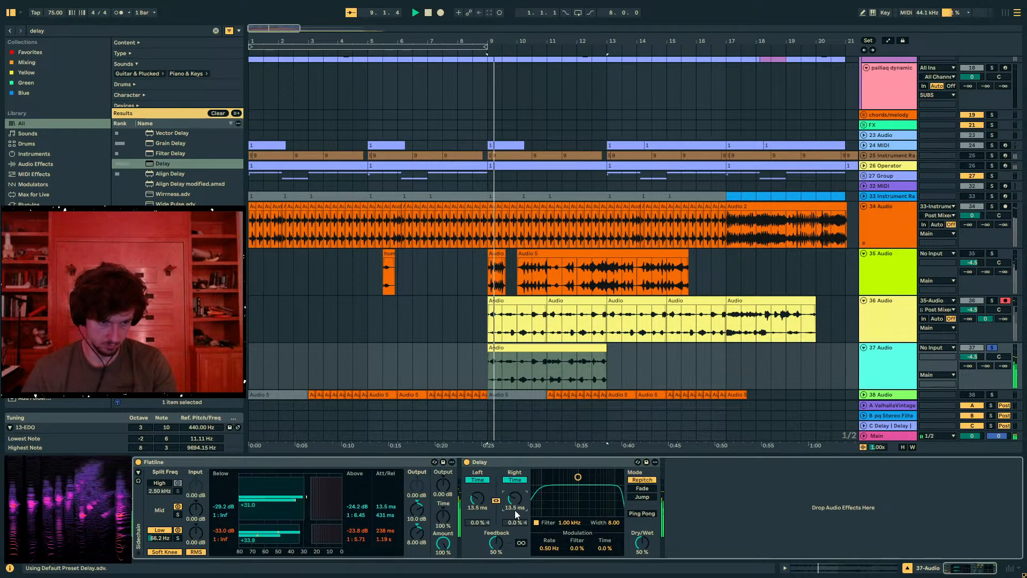
Unsolo 37 Audio and automate the Delay's left time with a rising curve across bars 9 and 10
left_click(988, 348)
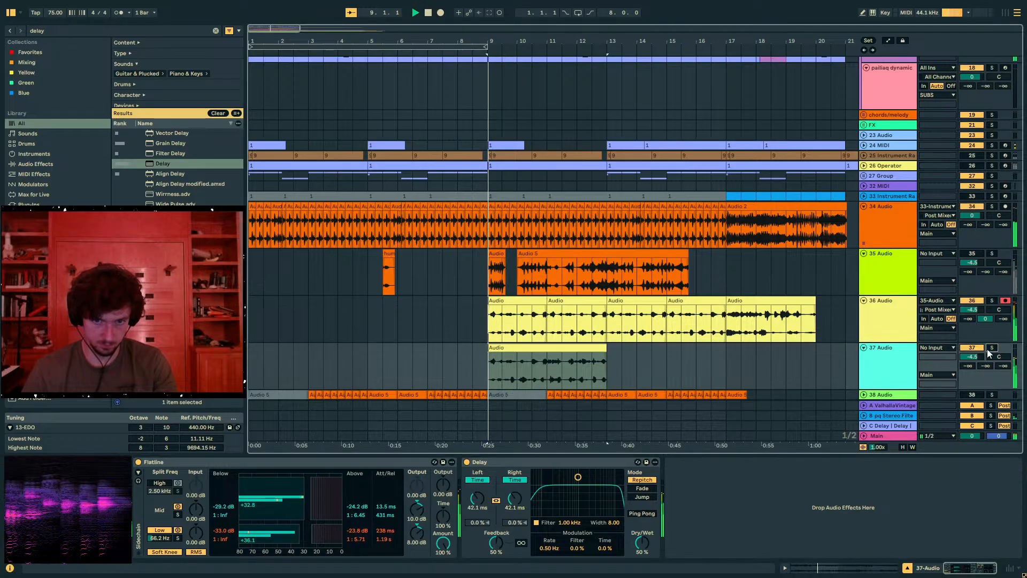
left_click_drag(516, 503, 514, 488)
key("a")
left_click(488, 377)
key("space")
key("space")
left_click_drag(502, 376, 488, 360)
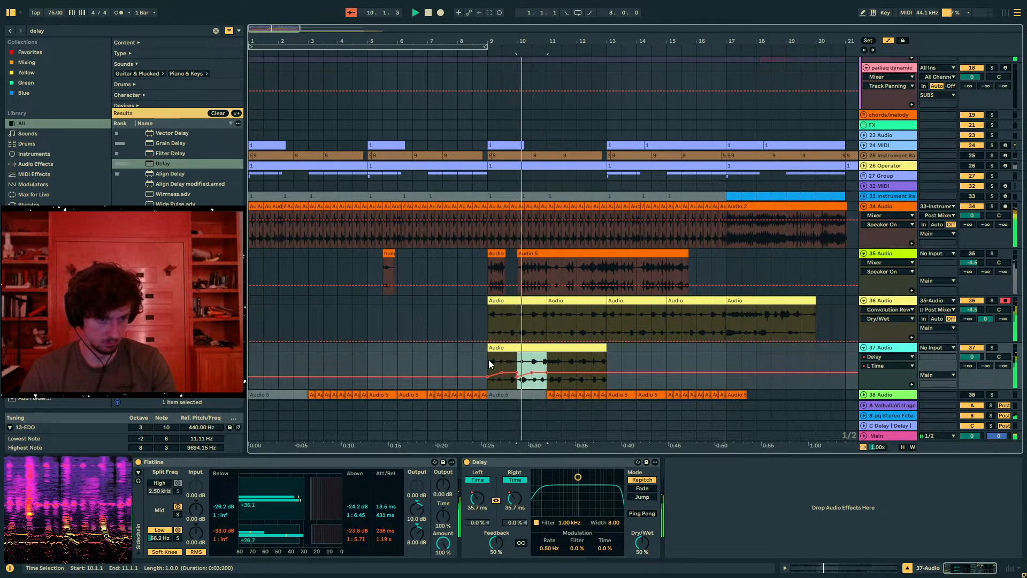
key("a")
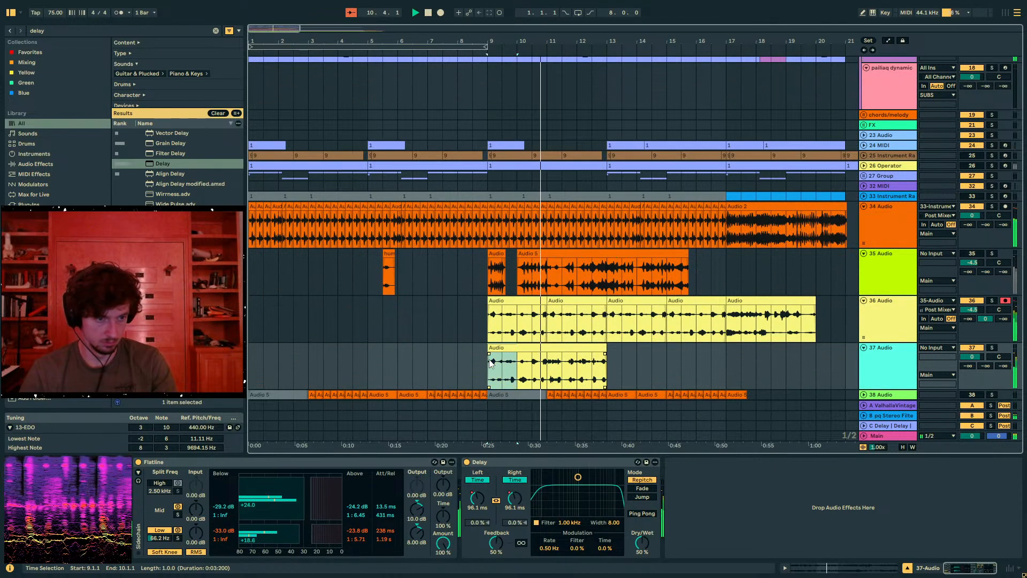
Duplicate bars 9 to 11 of 37 Audio to bar 11
left_click_drag(551, 364, 490, 363)
key("ctrl+d")
left_click(492, 363)
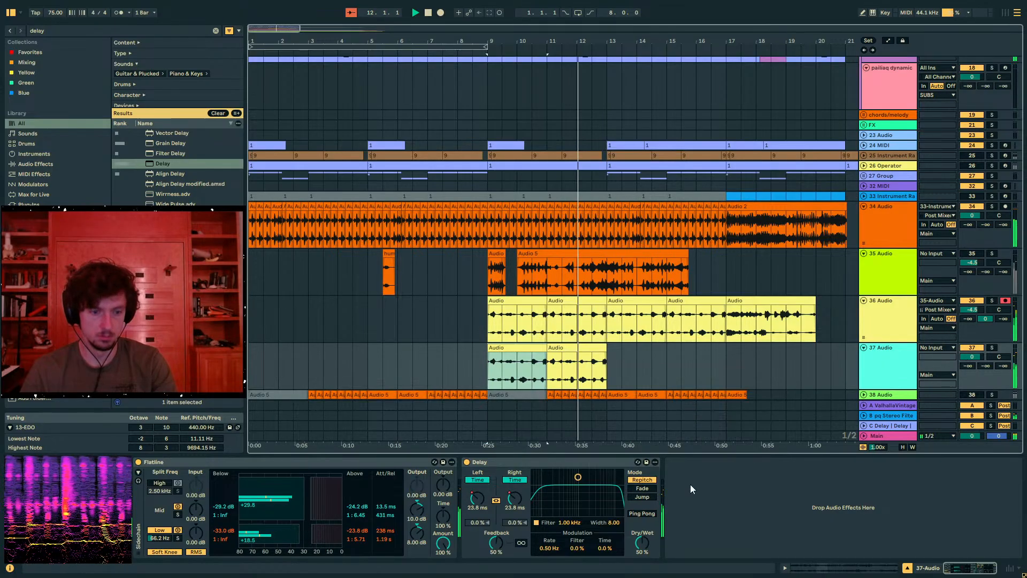
Search the library for ott and add the OTT preset after the Delay on 37 Audio
key("ctrl+f")
type("o")
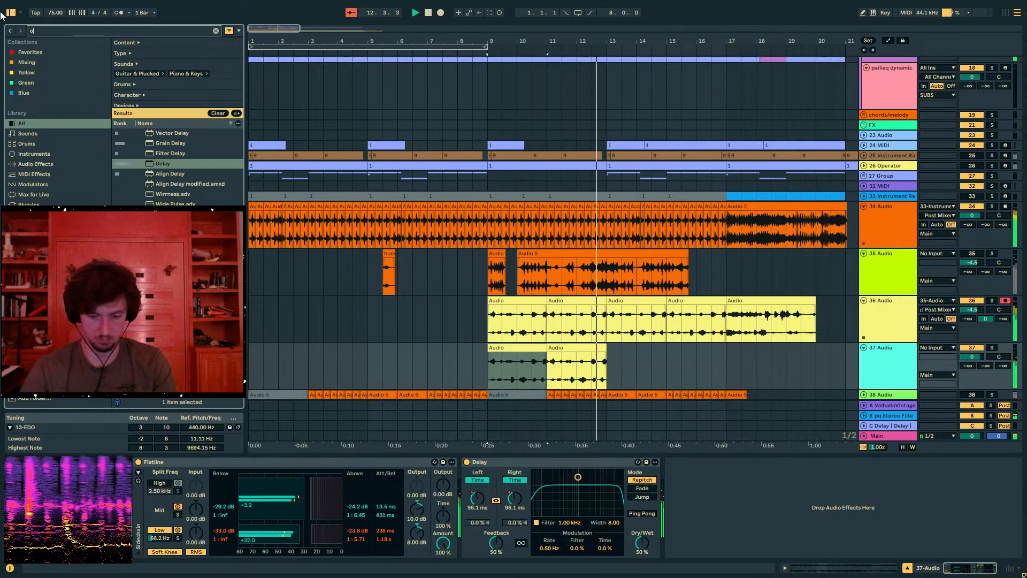
type("tt")
left_click(159, 151)
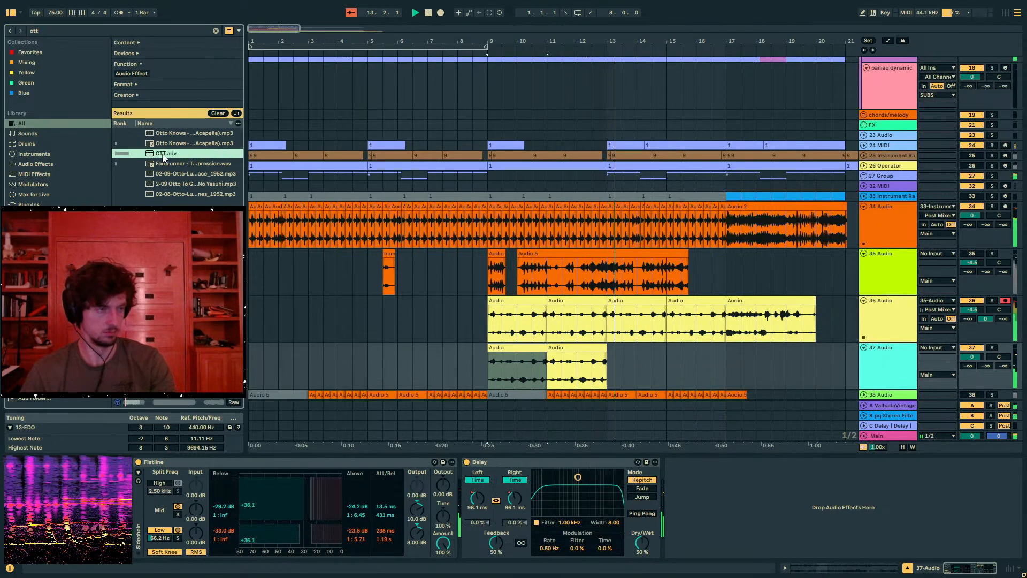
Replay from bar 9, raise the 37 Audio track volume to 1.5 dB and set the OTT output to 4.19 dB
left_click(528, 348)
key("space")
key("space")
left_click_drag(973, 357, 973, 348)
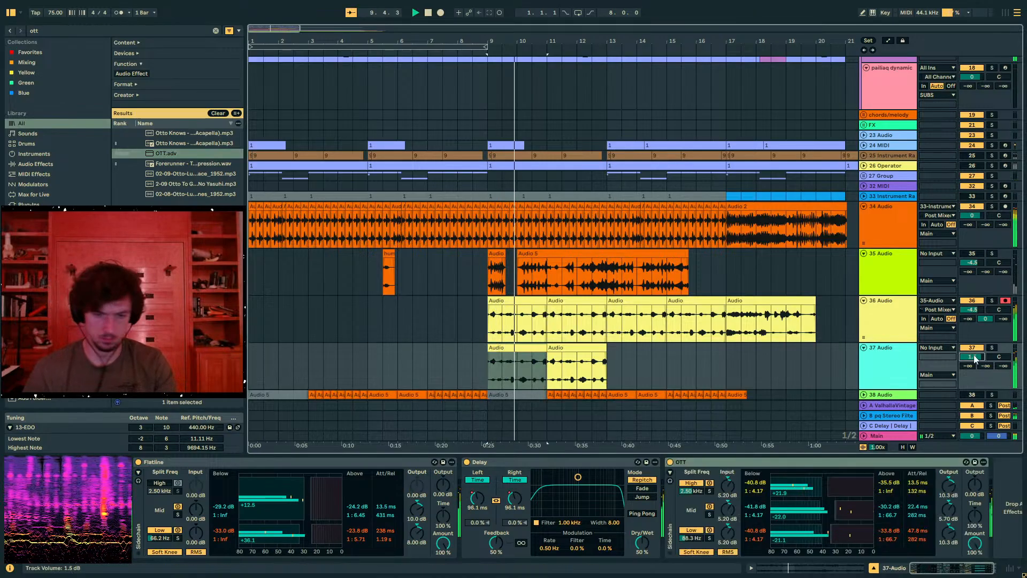
left_click_drag(974, 489, 974, 474)
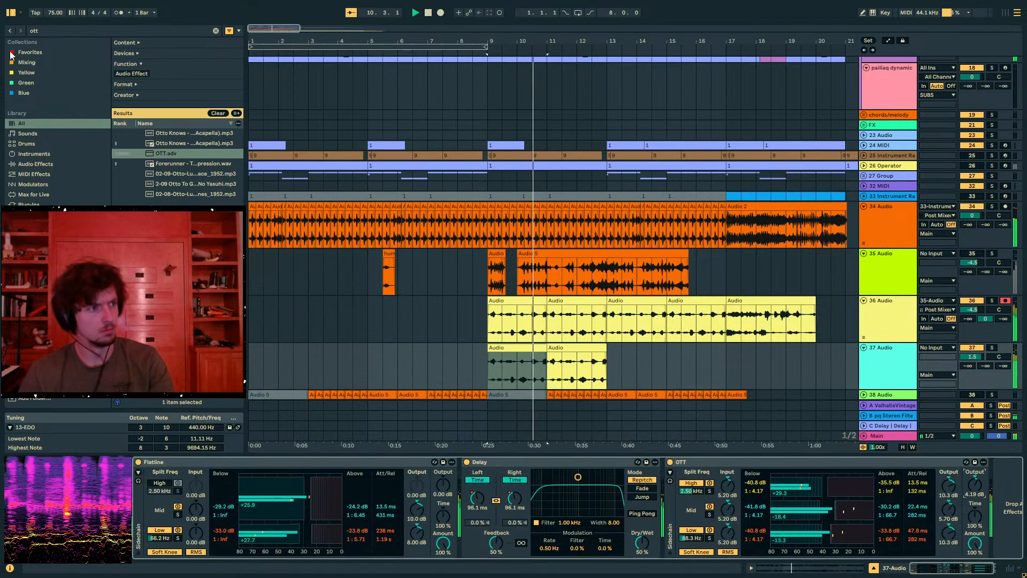
Add EQ Eight after OTT on 37 Audio and make its first band a low cut at 138 Hz
left_click(64, 35)
type("eq 8")
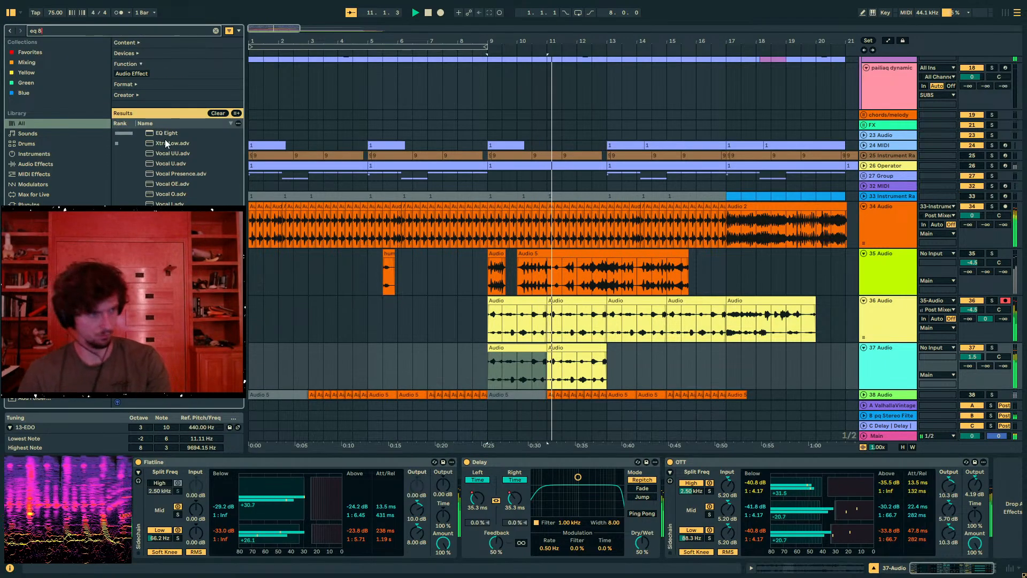
key("Return")
left_click(801, 545)
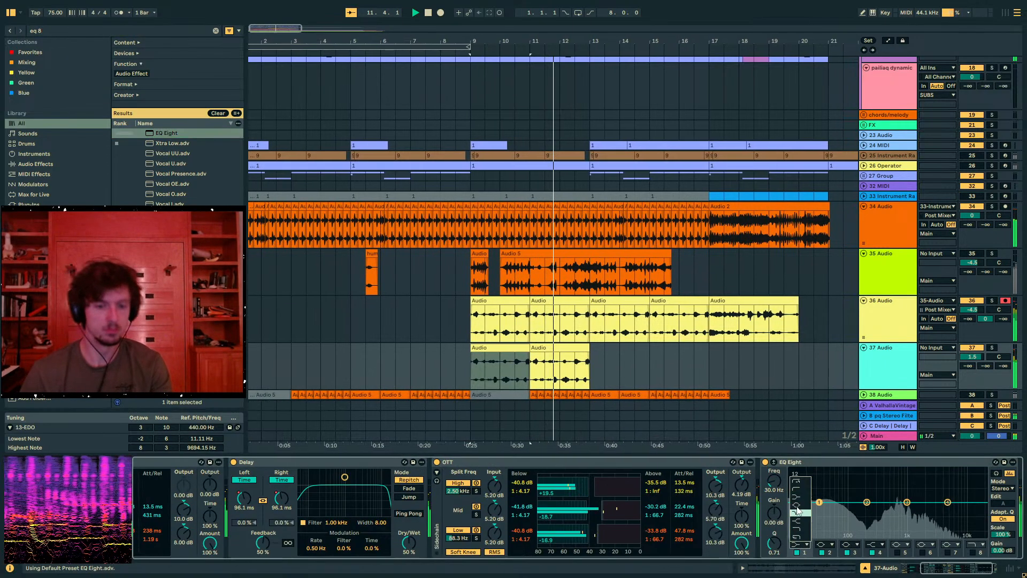
left_click(801, 483)
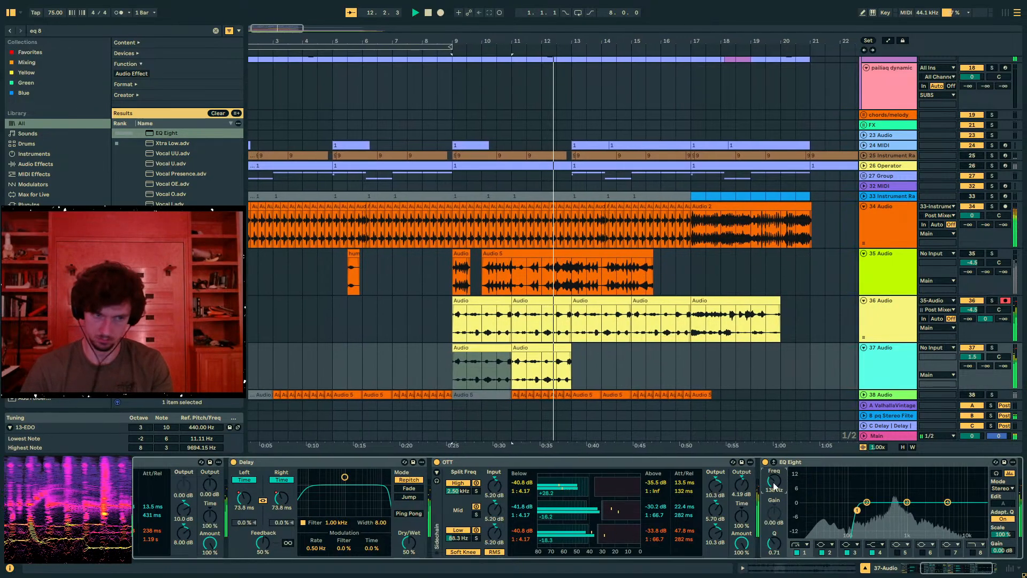
Duplicate the 37 Audio clips in bars 9 to 13 so they repeat from bar 13
left_click(562, 376)
left_click_drag(561, 373, 450, 370)
key("ctrl+d")
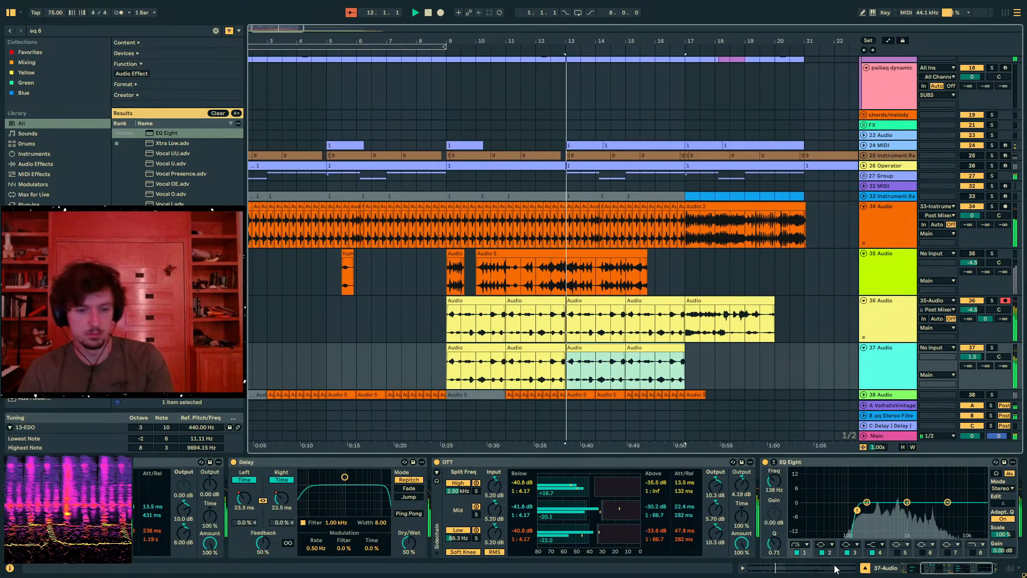
Transpose the two duplicated 37 Audio clips in bars 13 to 17 up to +12 semitones
key("shift+Tab")
left_click_drag(294, 275, 294, 257)
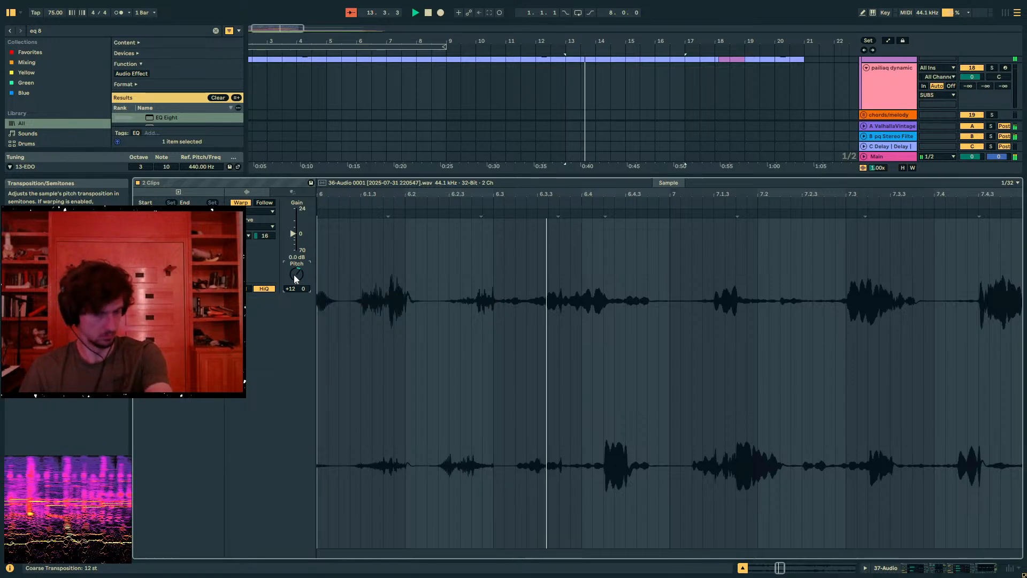
key("shift+Tab")
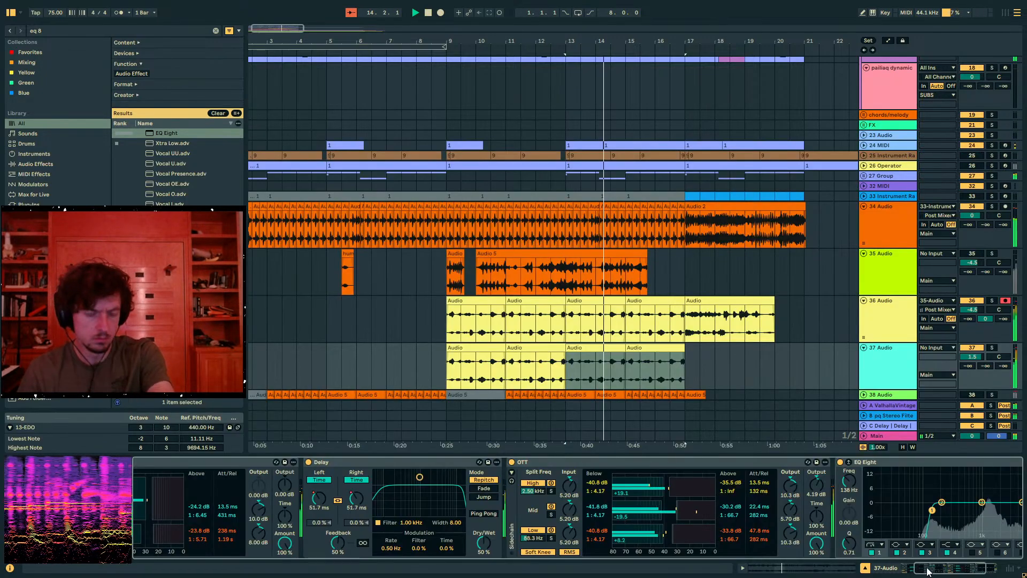
Split the 37 Audio clips in bars 13 to 15 into half-bar pieces and play them back
left_click_drag(682, 377, 447, 363)
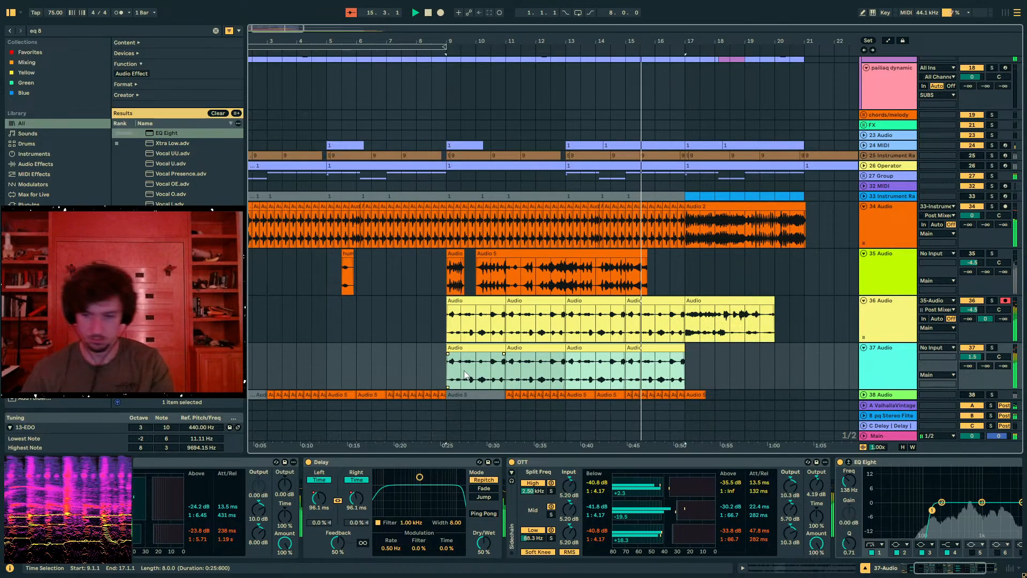
left_click(603, 359)
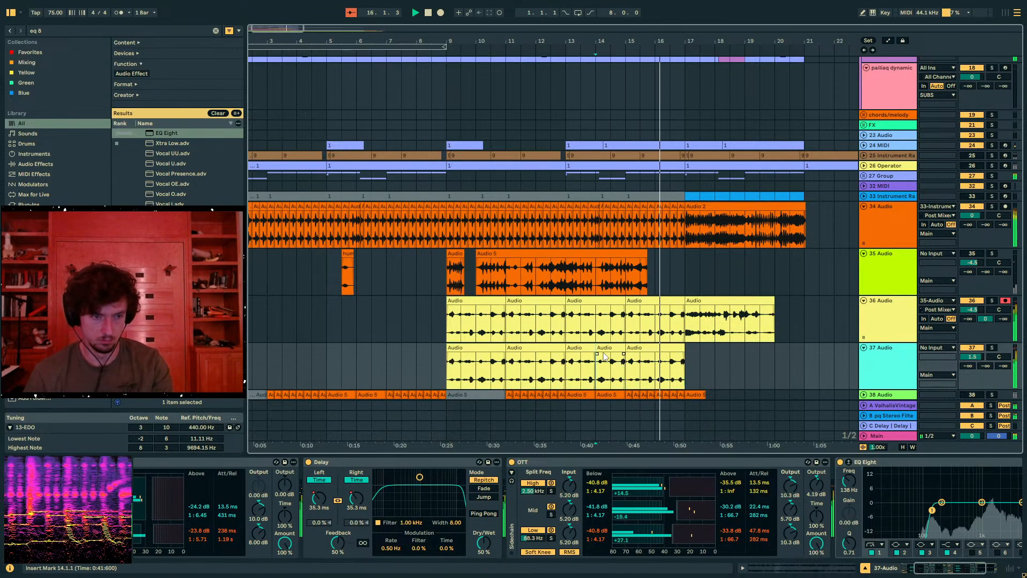
key("space")
left_click_drag(567, 366, 581, 366)
key("ctrl+e")
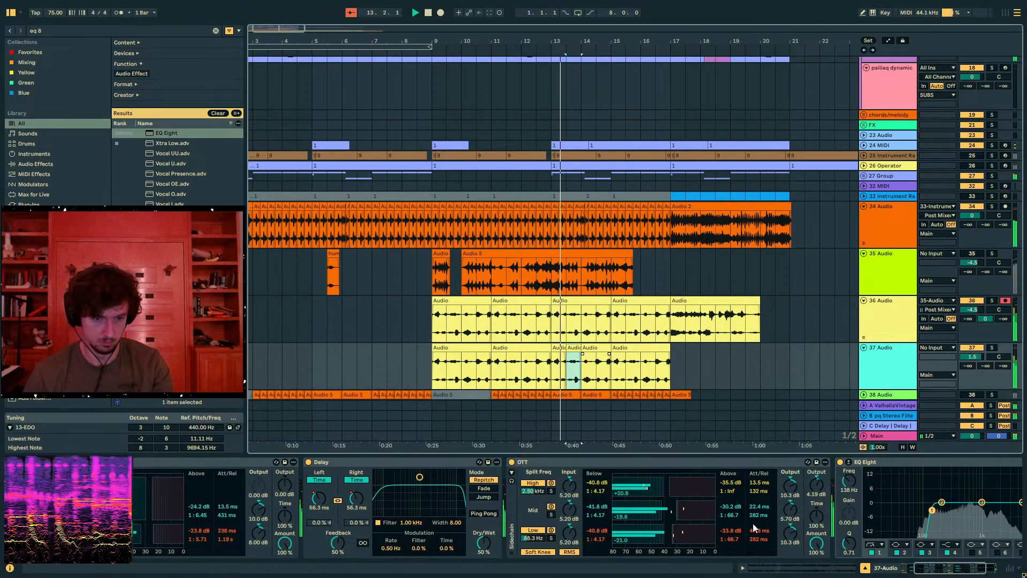
left_click(779, 568)
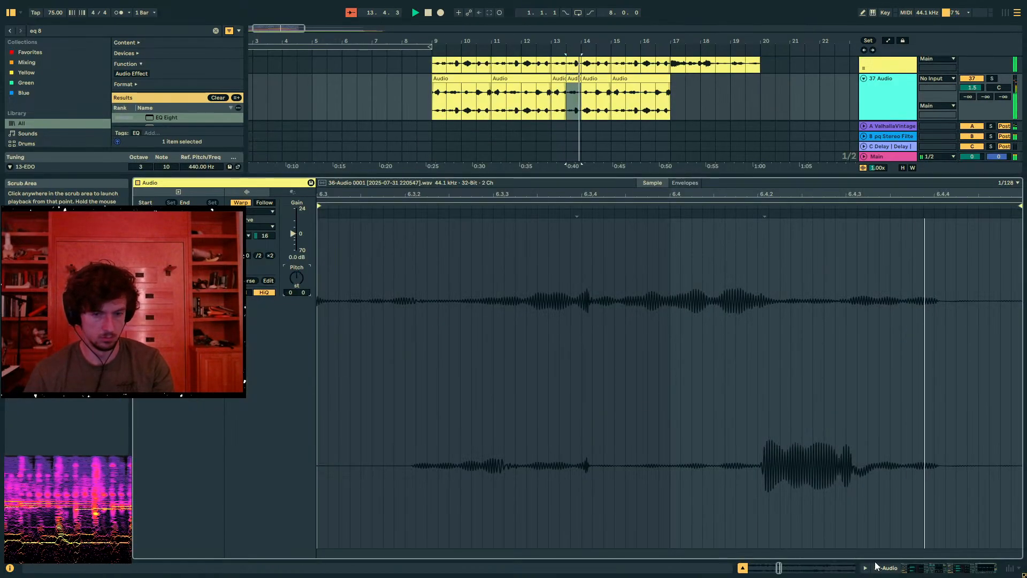
left_click(884, 568)
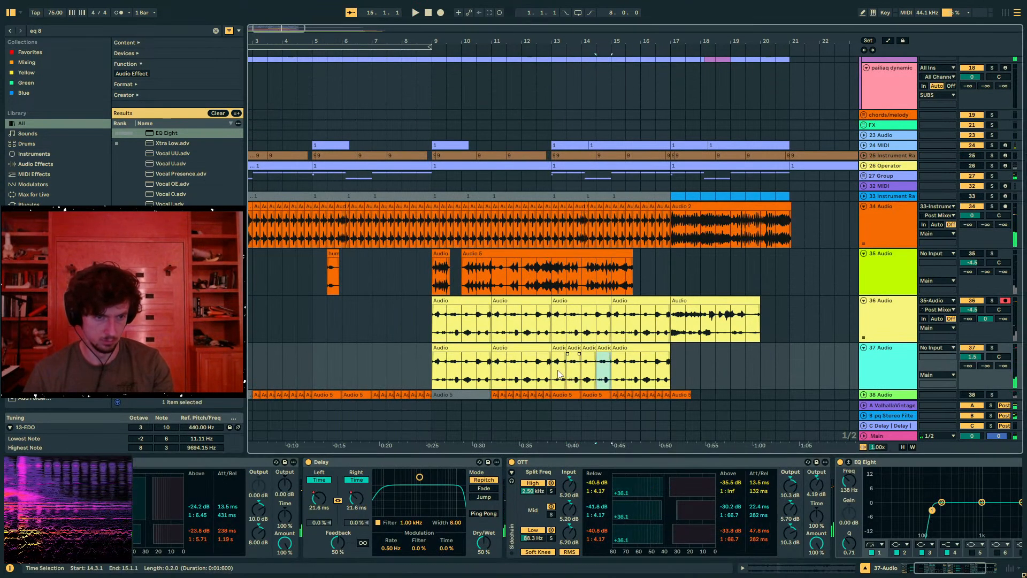
key("space")
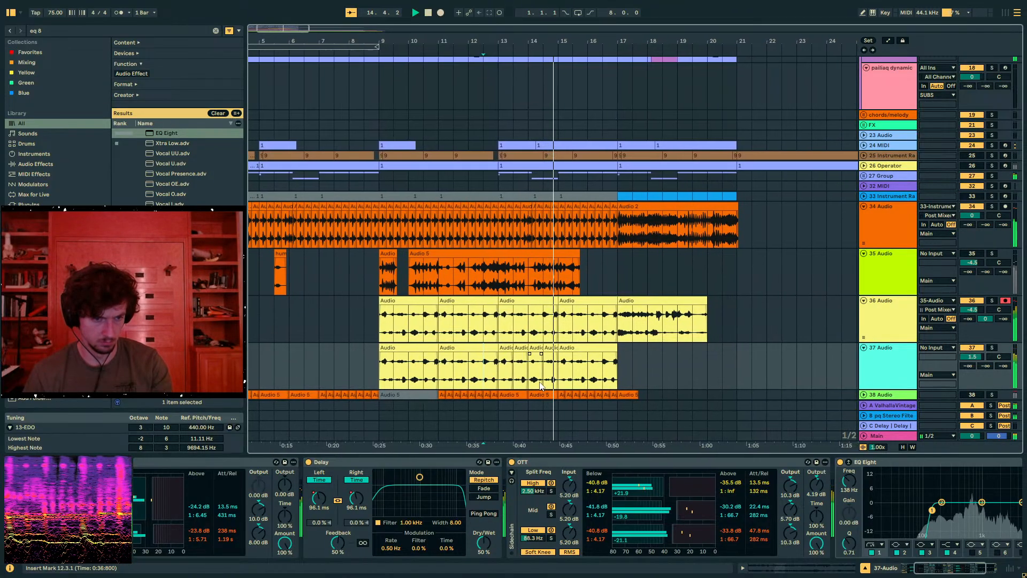
Try to split the last 37 Audio clip at bar 16.3
left_click_drag(559, 375, 496, 374)
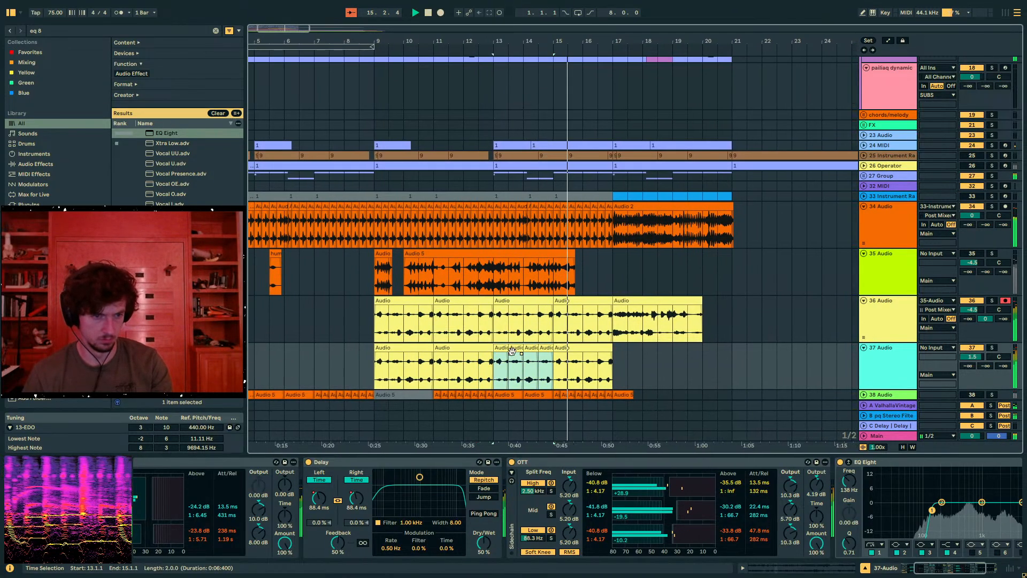
left_click(514, 349)
left_click_drag(568, 373, 598, 374)
left_click(597, 374)
key("ctrl+e")
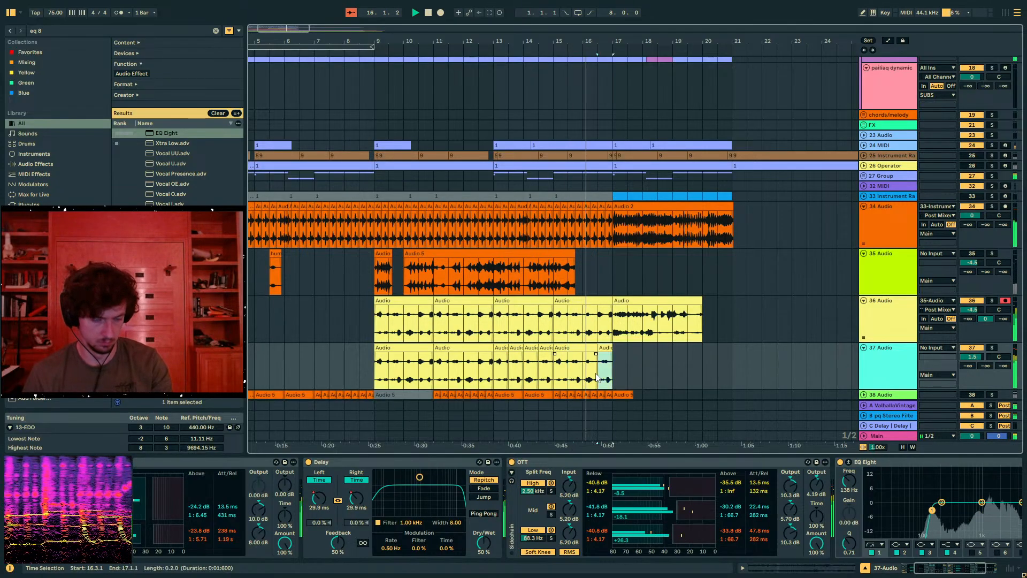
key("ctrl+z")
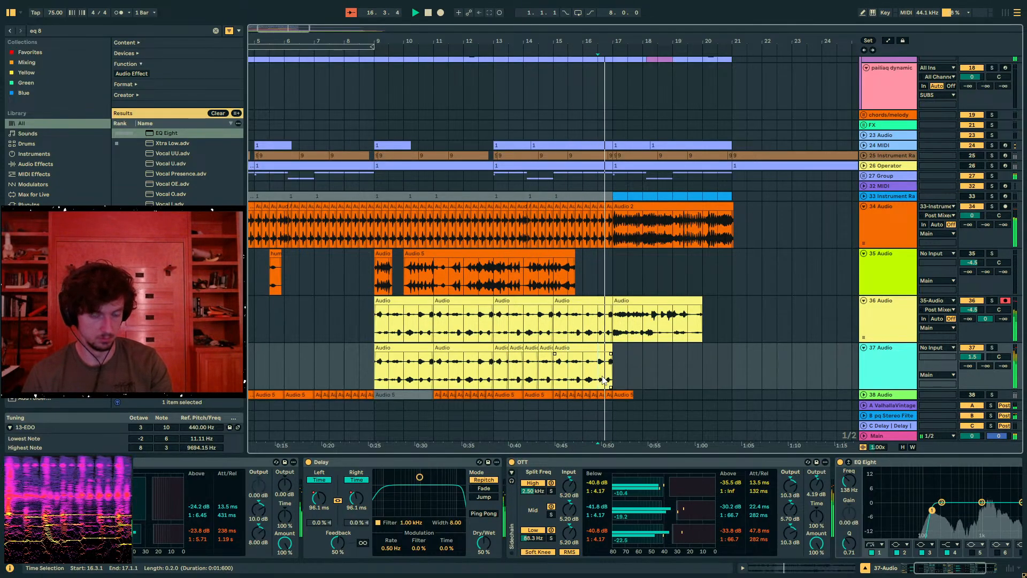
Replay the 37 Audio clips from bar 9 and deactivate the 36 Audio clip that starts at bar 17
left_click_drag(539, 372, 378, 373)
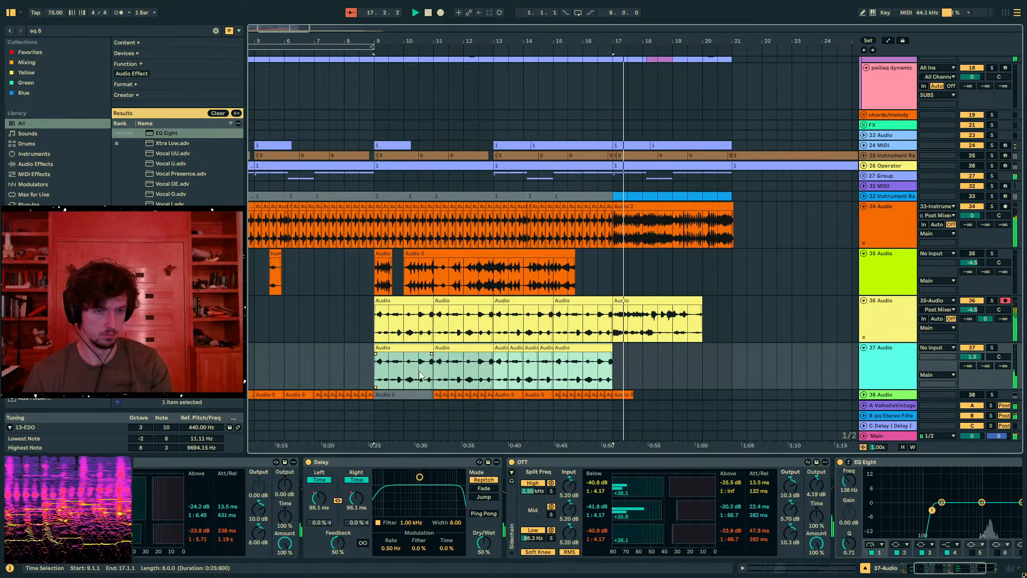
key("space")
key("space")
left_click(742, 300)
key("0")
Add Utility after EQ Eight on 37 Audio with its width at 24%
left_click(489, 321)
left_click(484, 367)
left_click(59, 30)
type("uti")
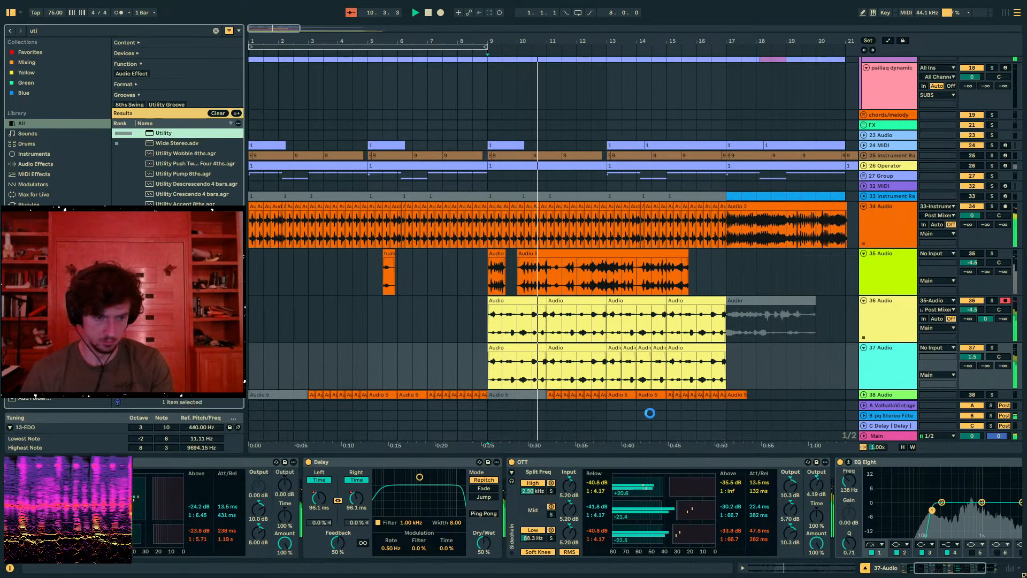
key("Return")
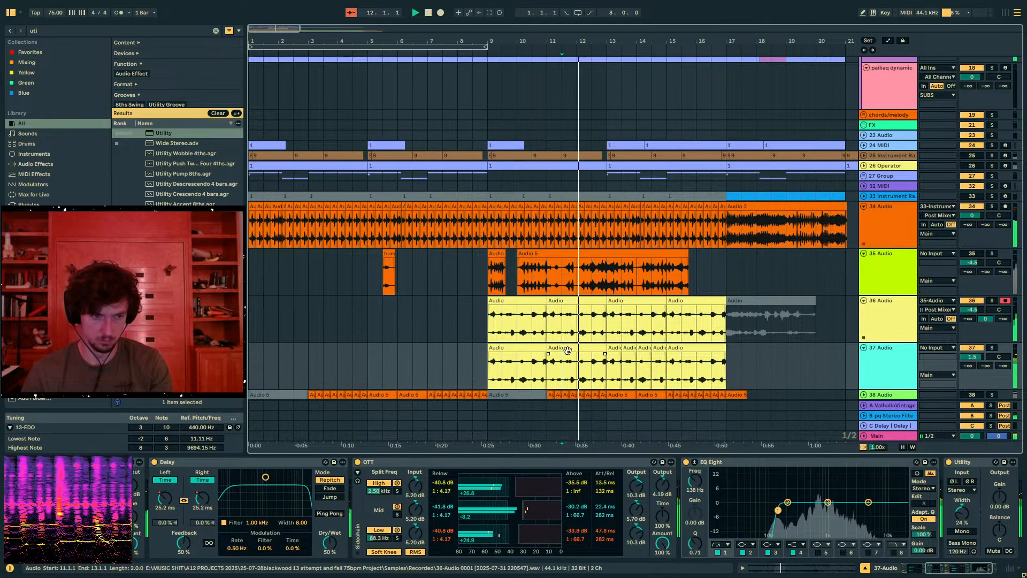
Split the 37 Audio clip at bars 11.3 and 12 and replay the section
key("ctrl+e")
mouse_move(562, 366)
left_mouse_down()
mouse_move(548, 367)
mouse_move(577, 366)
left_mouse_up()
key("ctrl+e")
key("space")
key("space")
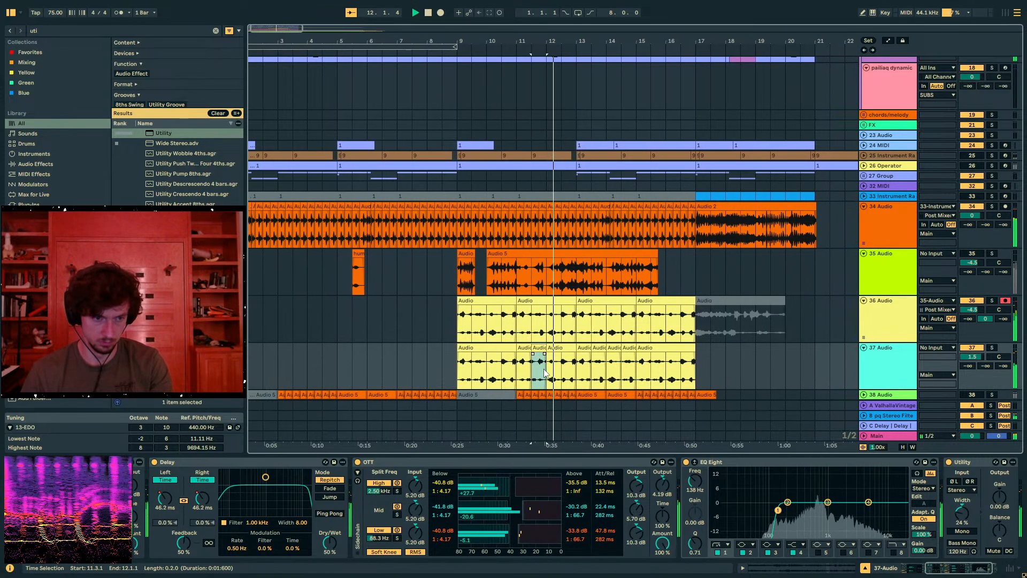
Add the Wider plug-in after Utility on 37 Audio and set its width to 78%
left_click_drag(562, 369, 451, 375)
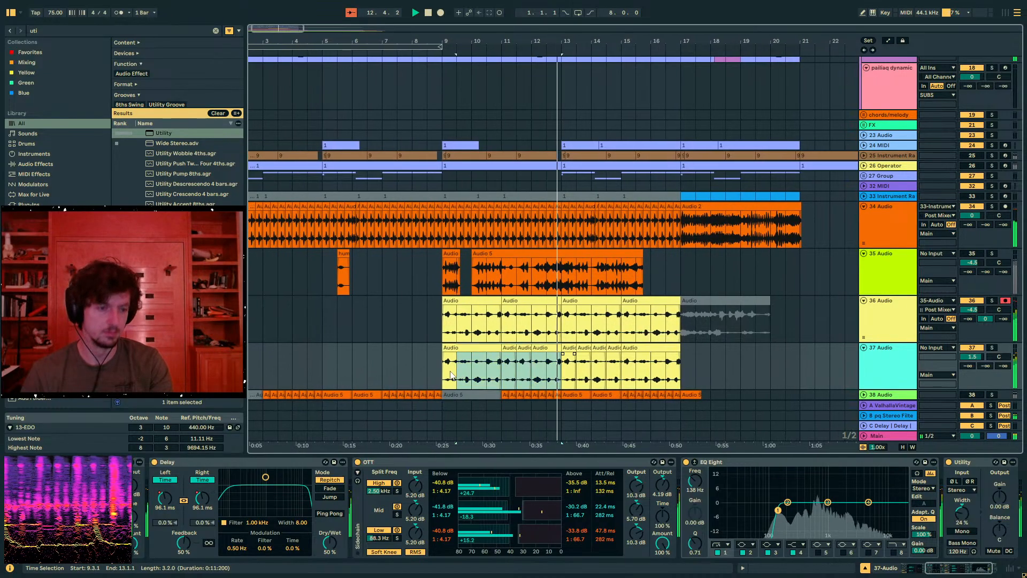
key("0")
key("ctrl+f")
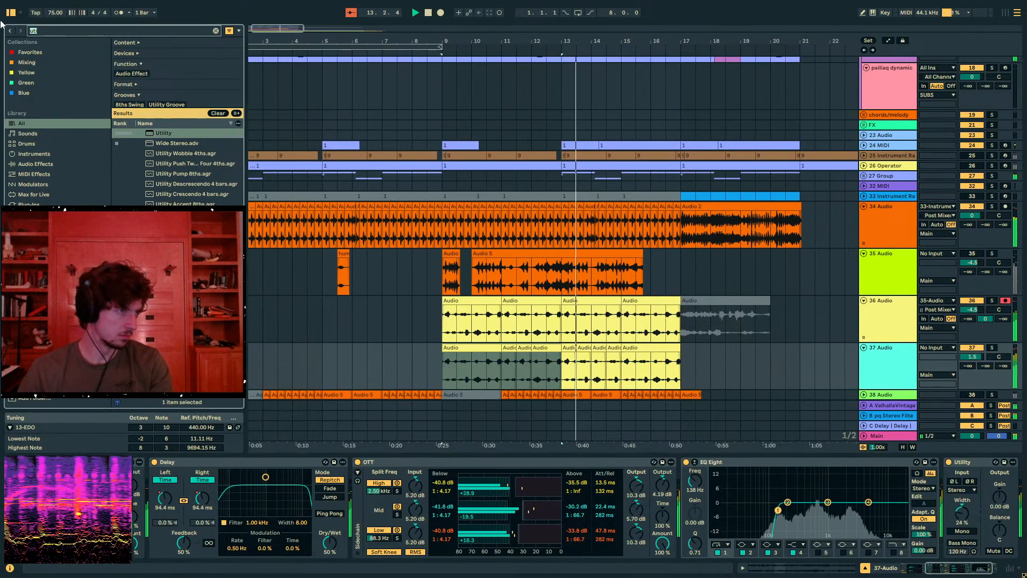
type("wider")
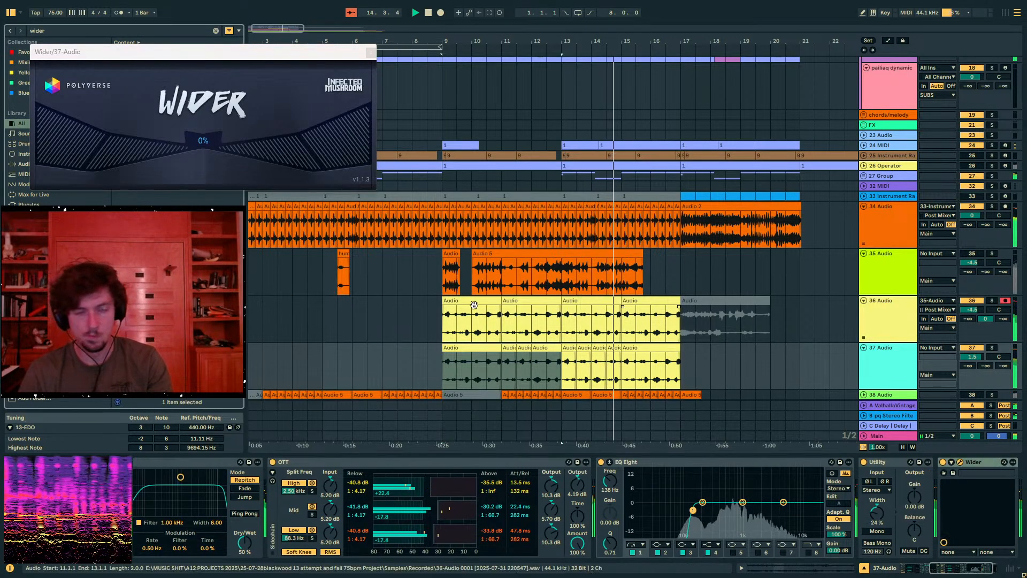
left_click_drag(320, 130, 403, 130)
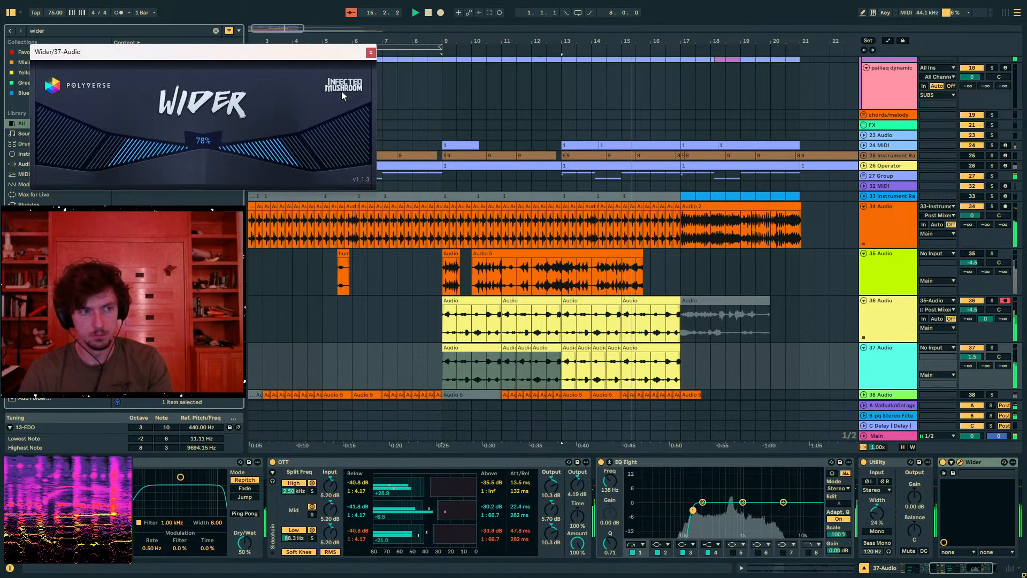
left_click(370, 52)
Duplicate the 37 Audio clips in bars 9 to 13 over bars 13 to 17
left_click_drag(566, 364, 447, 370)
key("ctrl+d")
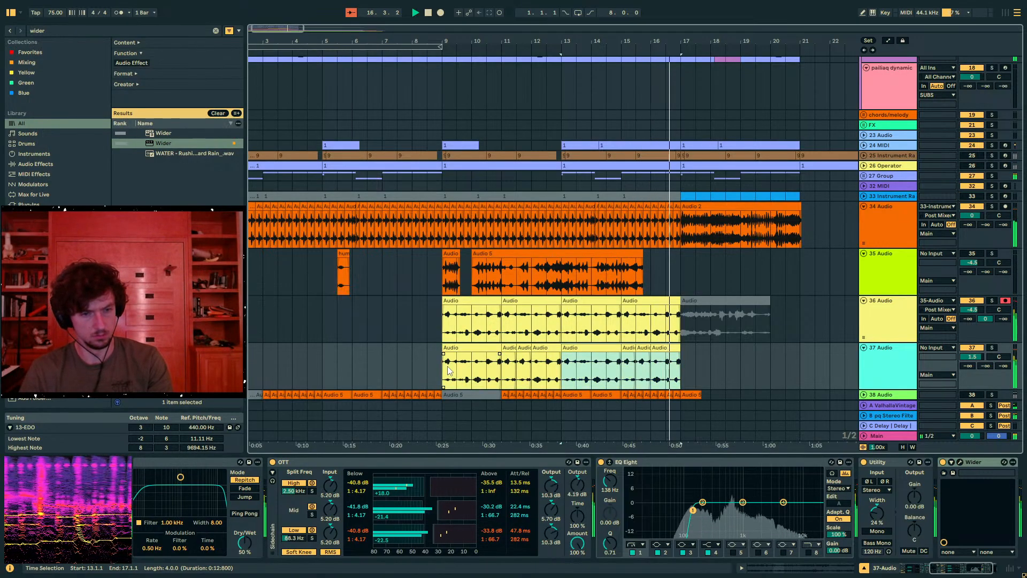
left_click(420, 462)
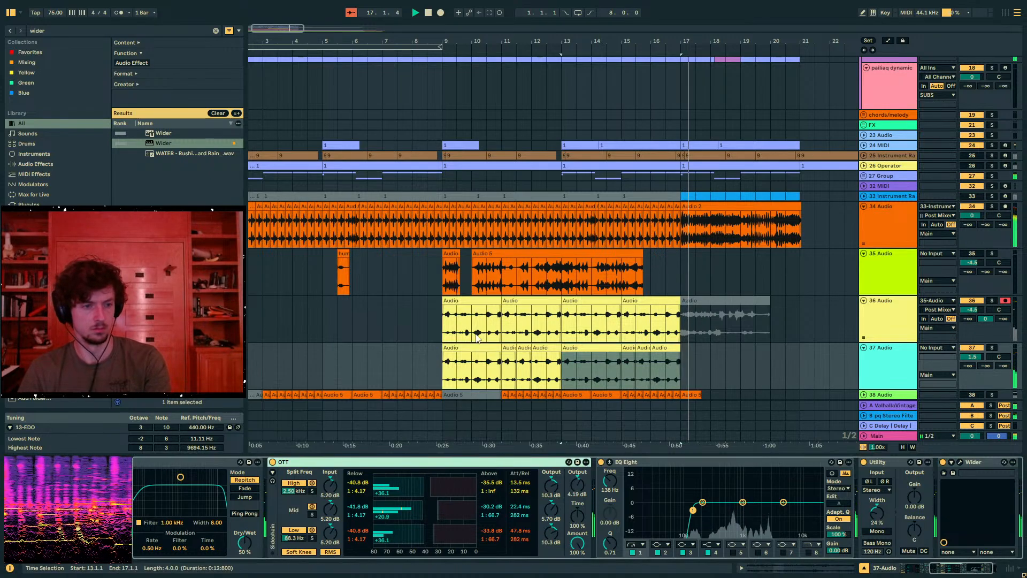
Move Convolution Reverb Pro from 36 Audio to the end of the 37 Audio chain and collapse Utility
left_click(477, 339)
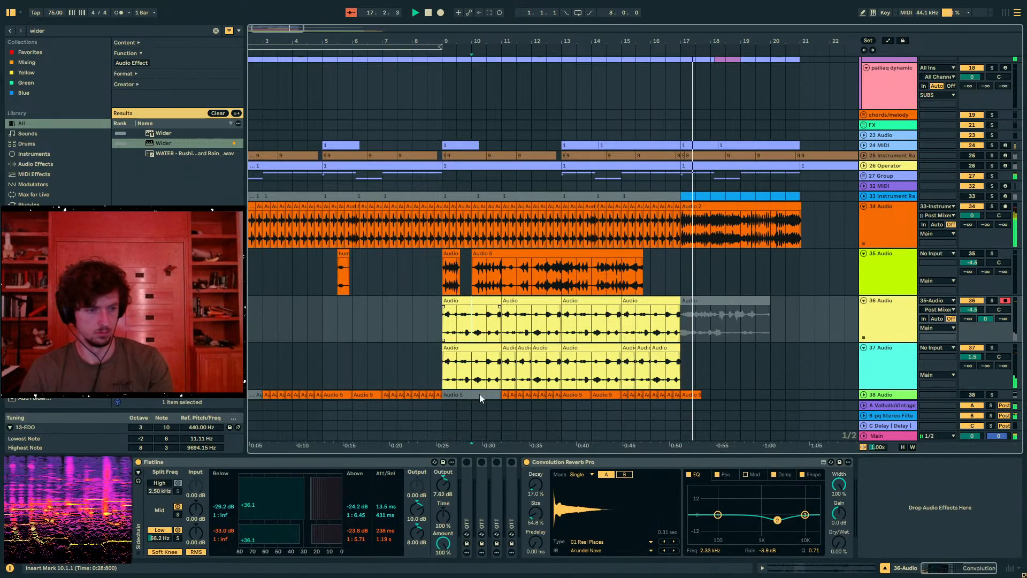
left_click(564, 461)
left_click(458, 357)
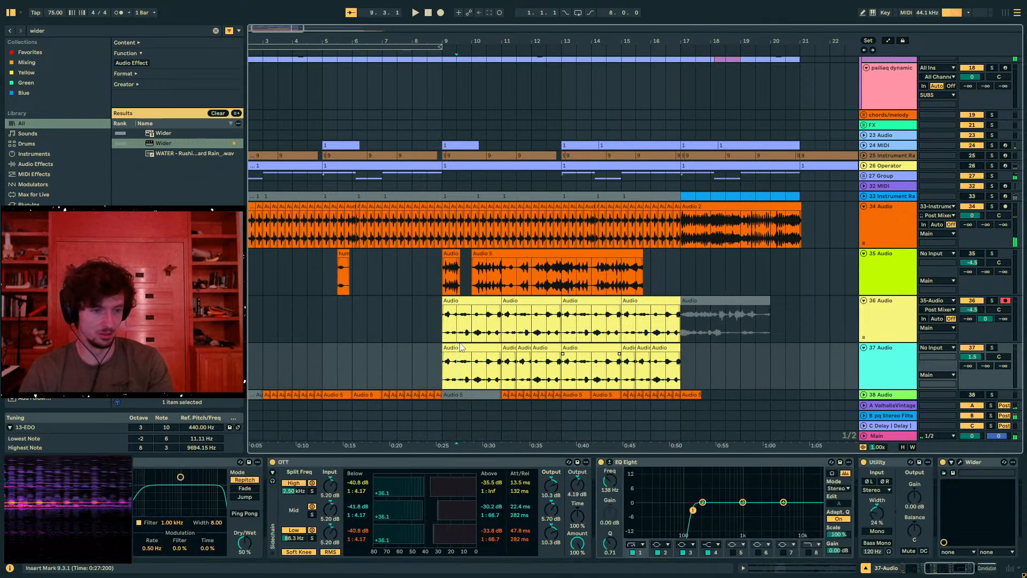
key("space")
double_click(880, 462)
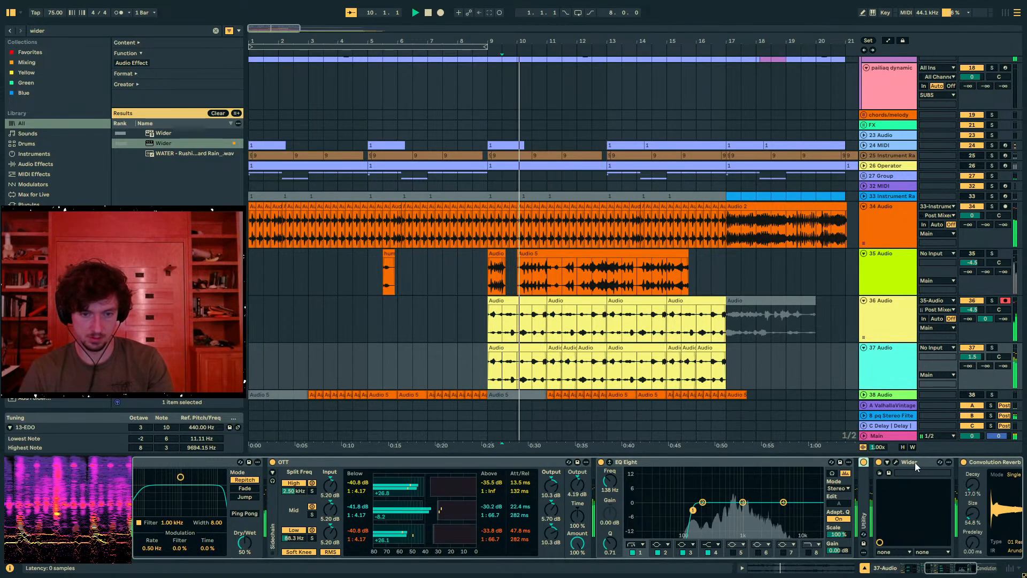
left_click(985, 467)
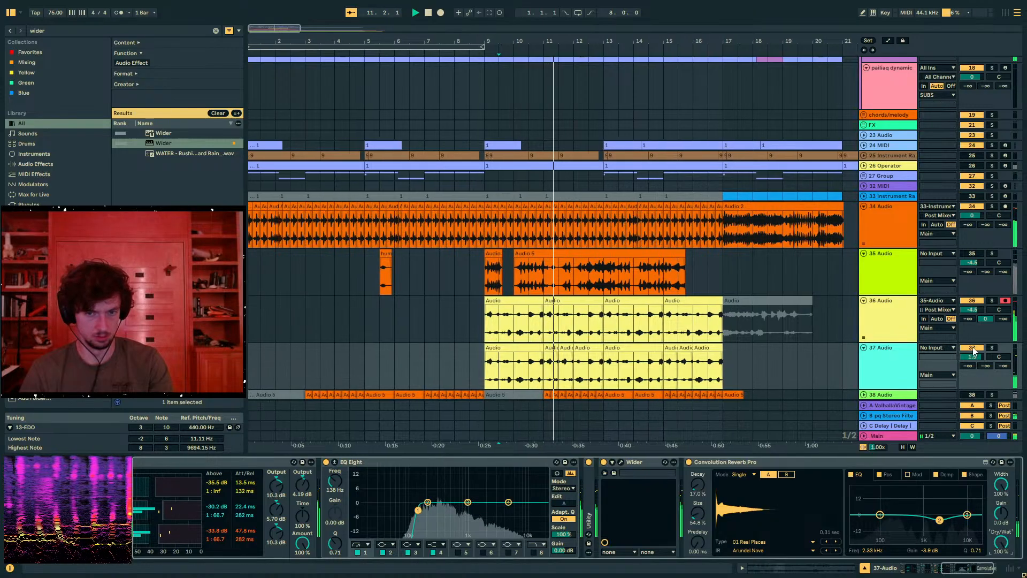
Replay 37 Audio soloed from bar 9 and set the Convolution Reverb Pro decay to 111%
left_click(496, 368)
left_click(496, 348)
key("space")
key("space")
left_click_drag(697, 487, 701, 468)
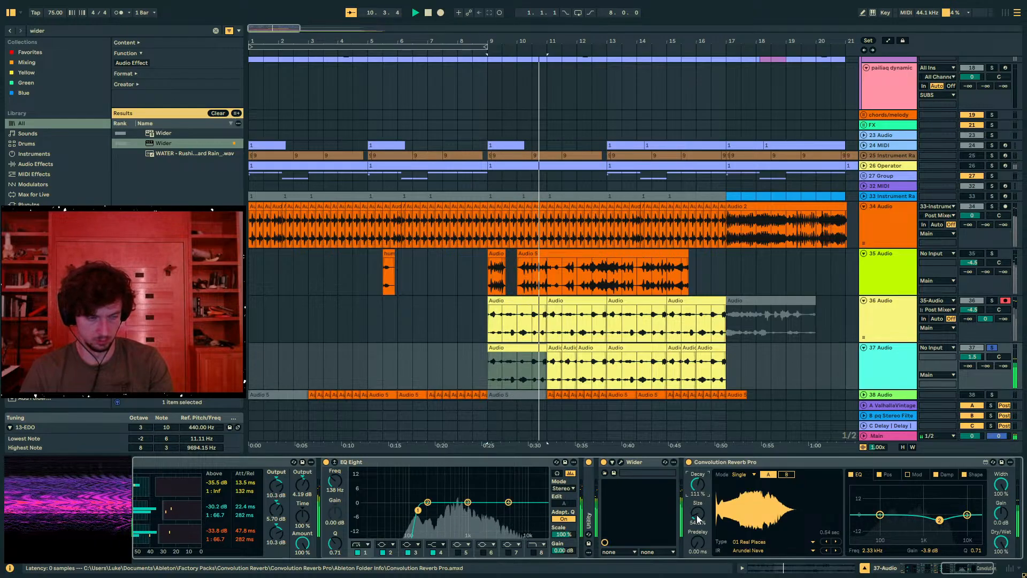
Unsolo 37 Audio, set the reverb's gain to 9.4 dB and dry/wet to 13.4%, and switch the device off and collapse it
left_click(992, 348)
key("space")
key("space")
left_click_drag(1009, 506, 1007, 504)
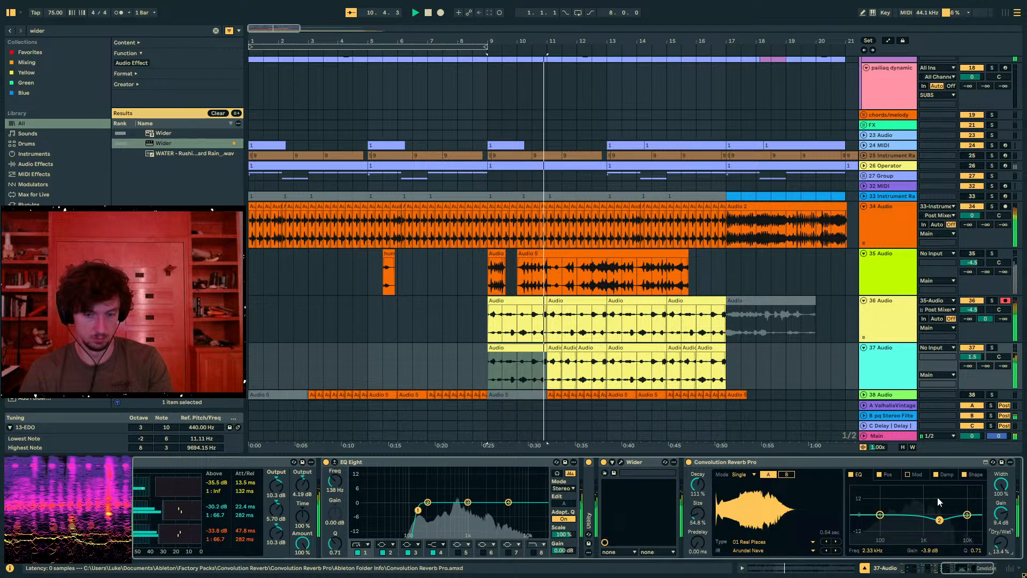
left_click(689, 462)
double_click(696, 462)
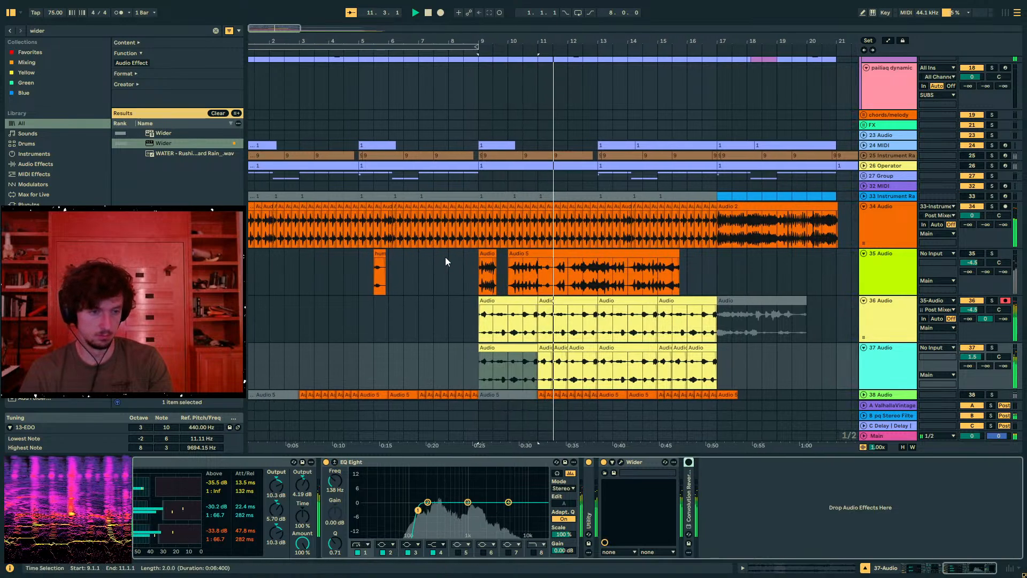
Repeat the half-bar 37 Audio clip at bar 11.3 twice, up to bar 13, and play it back
left_click_drag(448, 41, 569, 338)
left_click_drag(587, 375, 570, 377)
key("space")
key("ctrl+d")
key("ctrl+d")
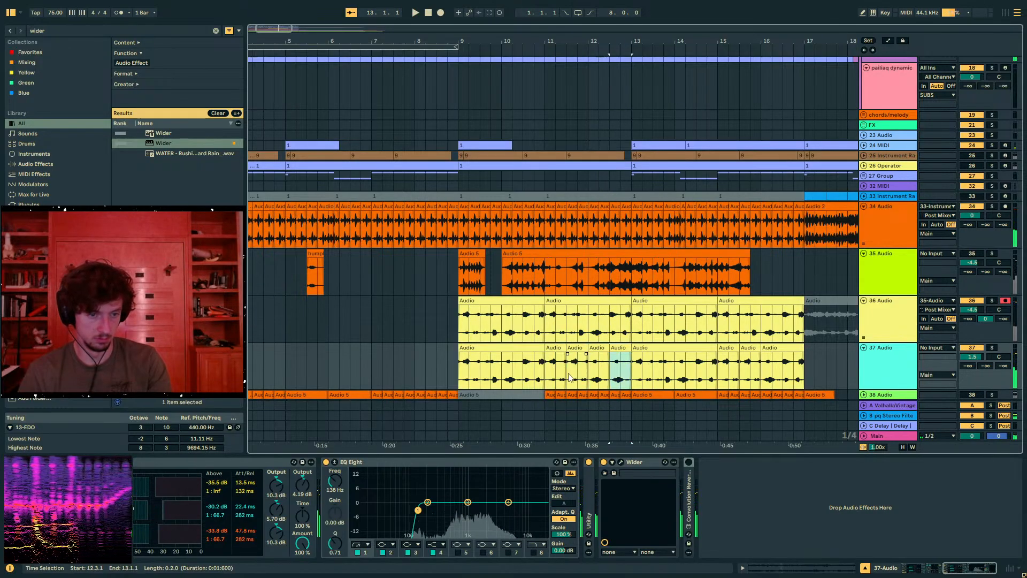
key("space")
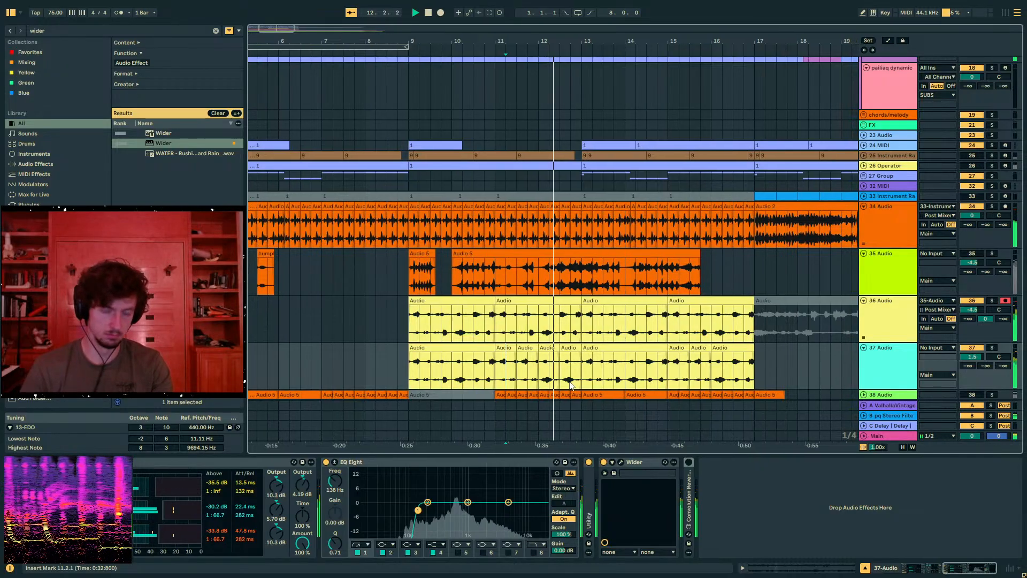
Duplicate the reworked 37 Audio clips of bars 9 to 13 so they fill bars 13 to 17
left_click(406, 364, "shift")
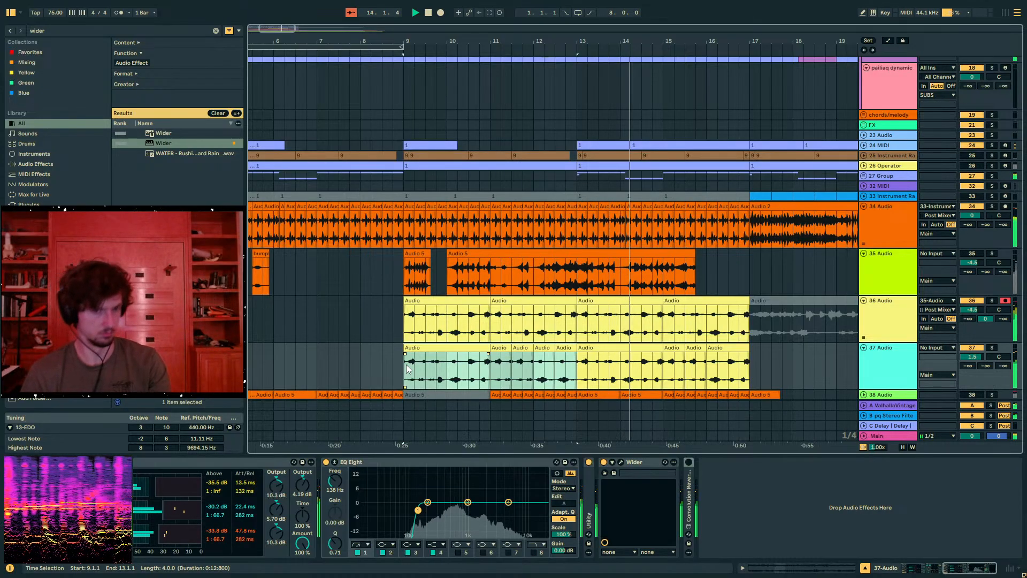
key("ctrl+d")
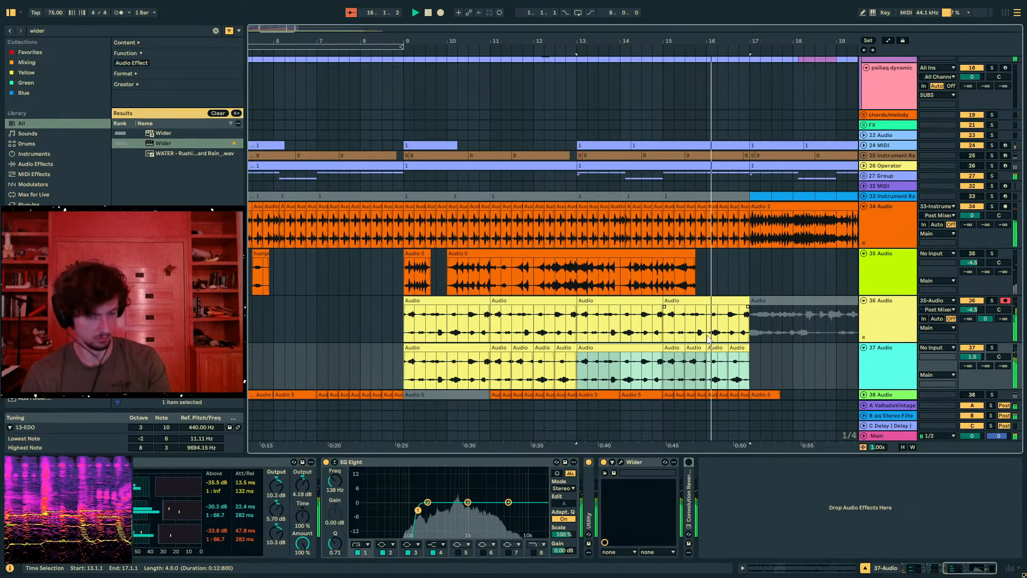
left_click_drag(747, 374, 405, 370)
Deactivate the Audio 2 clip on 34 Audio that starts at bar 17
left_click_drag(447, 42, 454, 23)
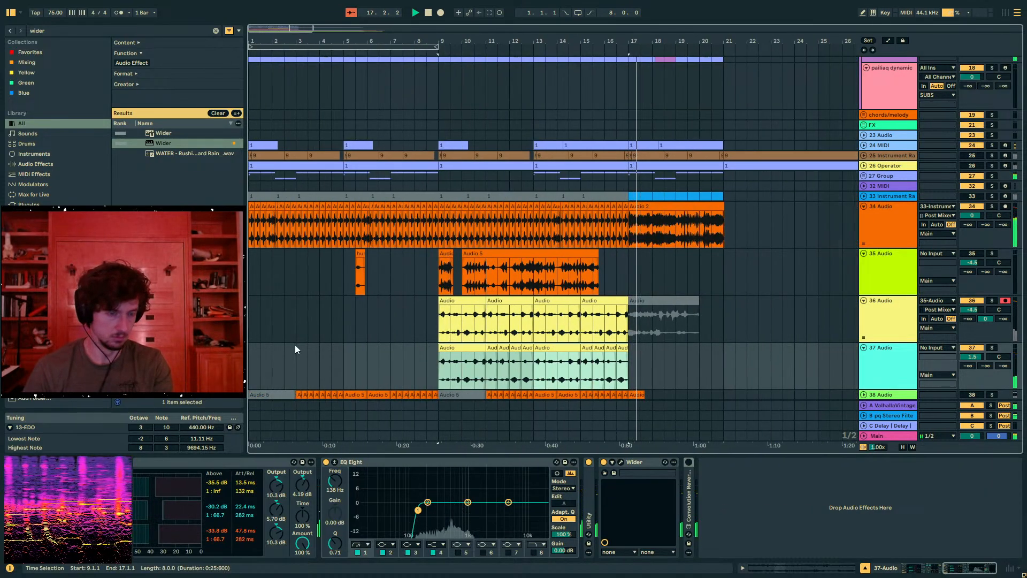
left_click(645, 206)
left_click(577, 255)
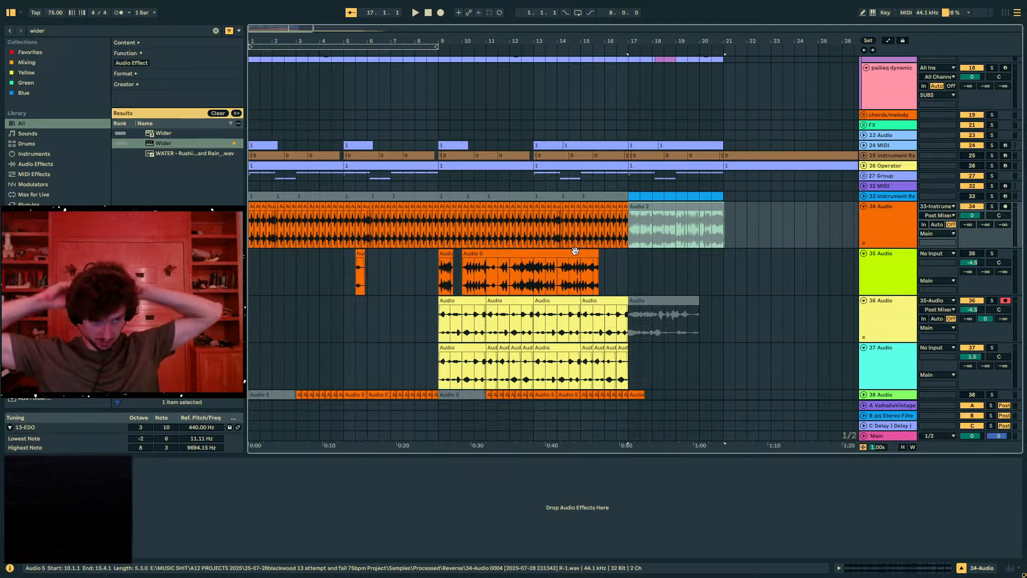
Play the arrangement from bar 7 and place the start position at bar 5.3
left_click(379, 319)
key("space")
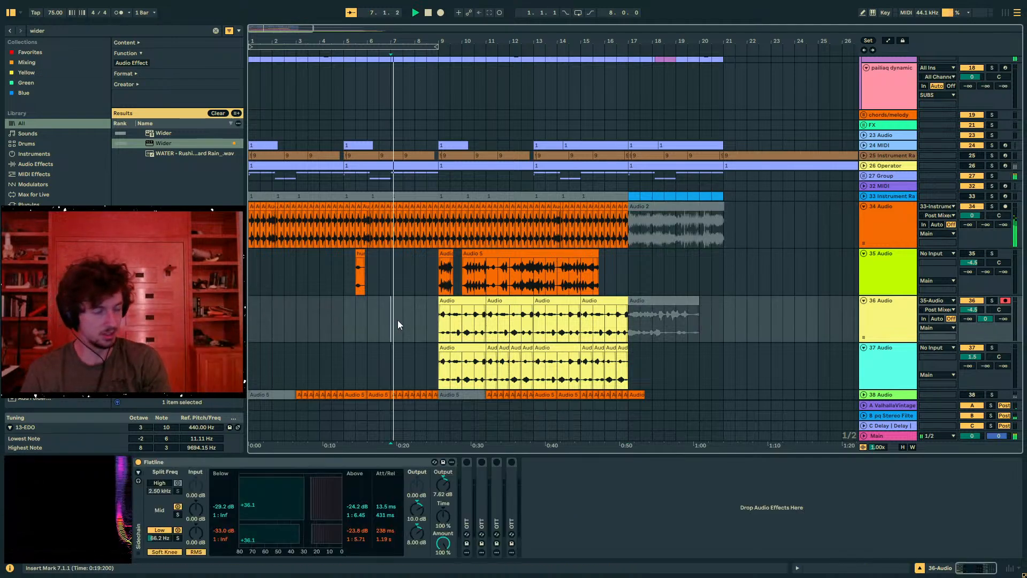
left_click(356, 317)
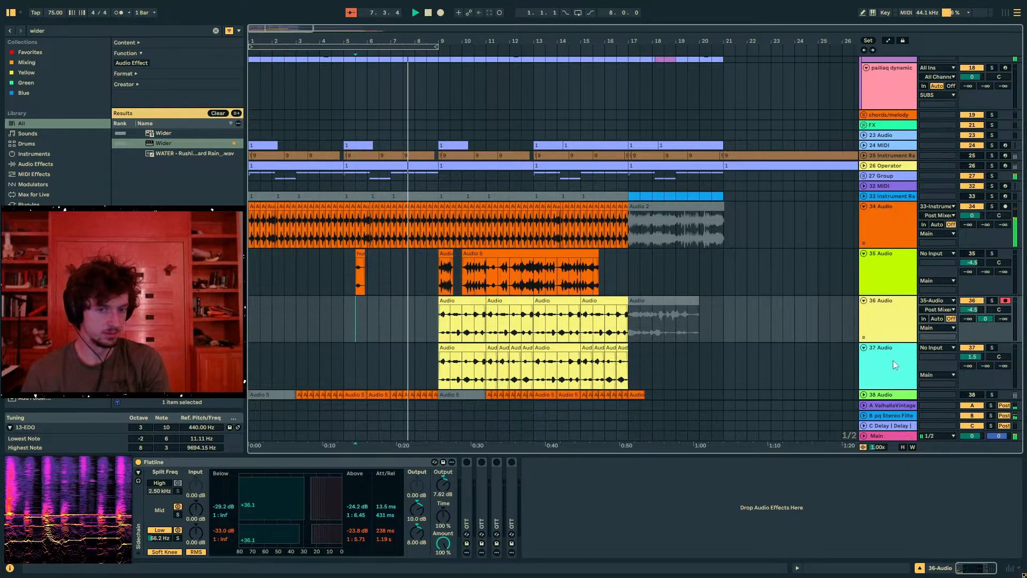
Expand the 50 Group track and examine the Operator tracks inside it
scroll(856, 361, "down", 3)
double_click(890, 372)
scroll(875, 376, "down", 4)
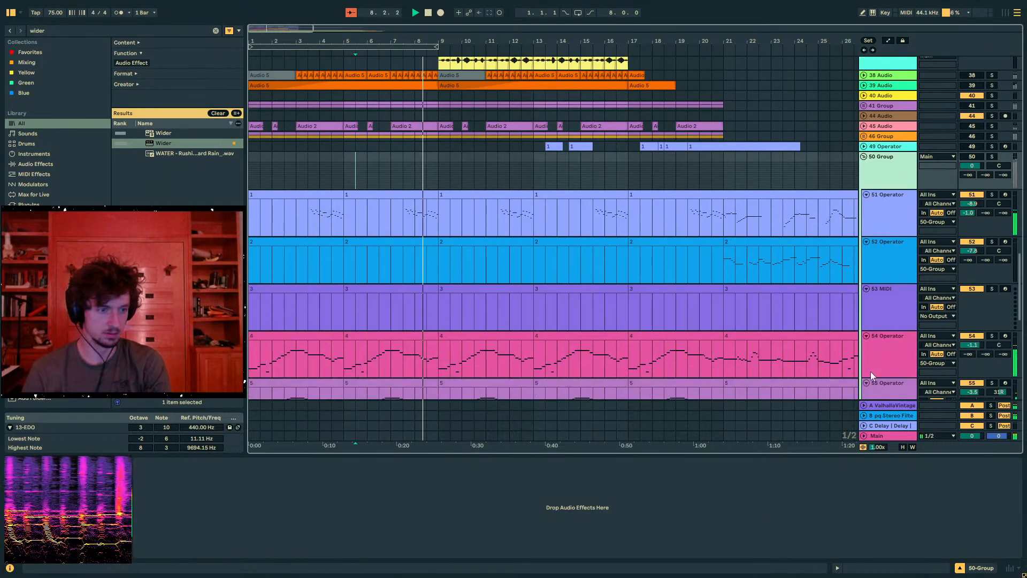
Collapse the 50 Group track and expand the 27 Group track
scroll(868, 353, "up", 1)
double_click(867, 222)
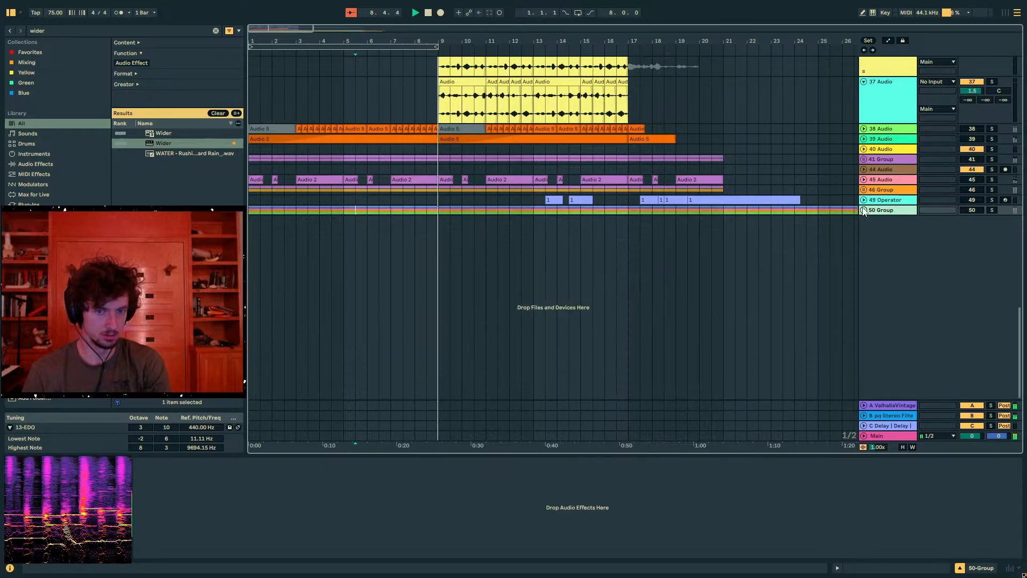
scroll(589, 235, "up", 5)
scroll(559, 247, "up", 3)
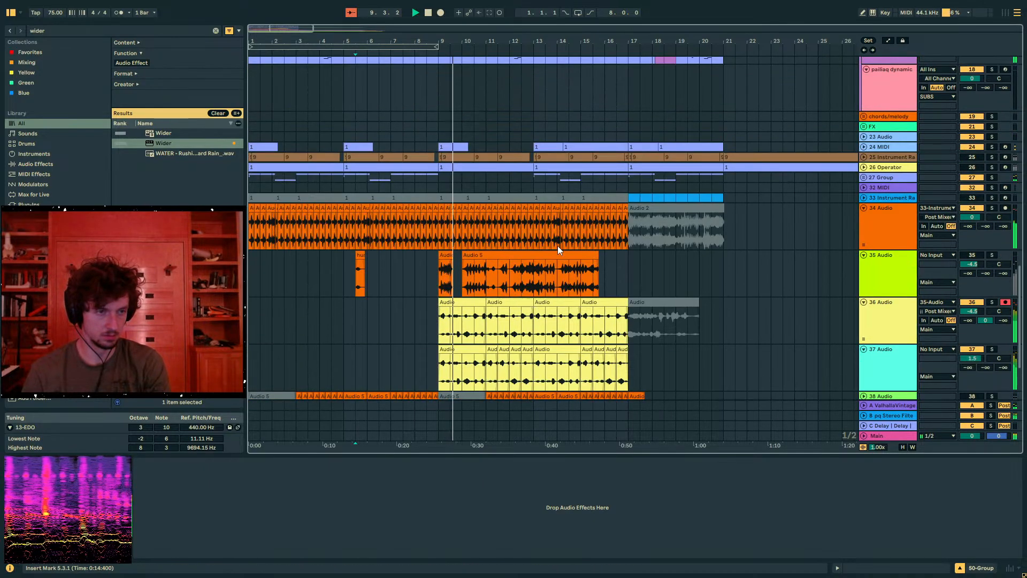
scroll(490, 249, "up", 3)
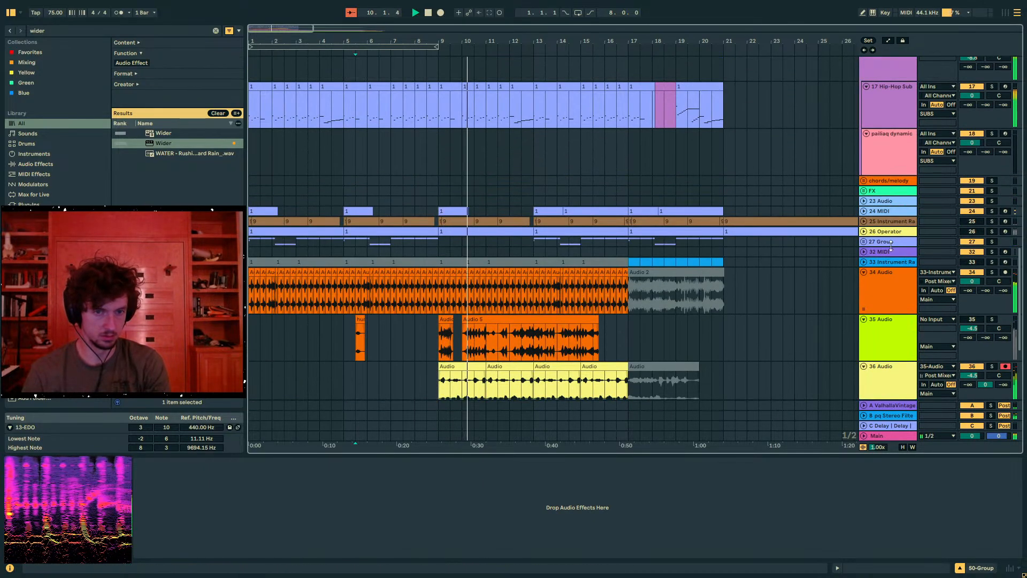
double_click(873, 242)
Copy the 28 Instrument Rack clips of bars 13 to 17 with the clip at 14.1.3 activated, and undo that activation on the source
scroll(628, 225, "down", 4)
key("space")
left_click_drag(533, 221, 619, 236)
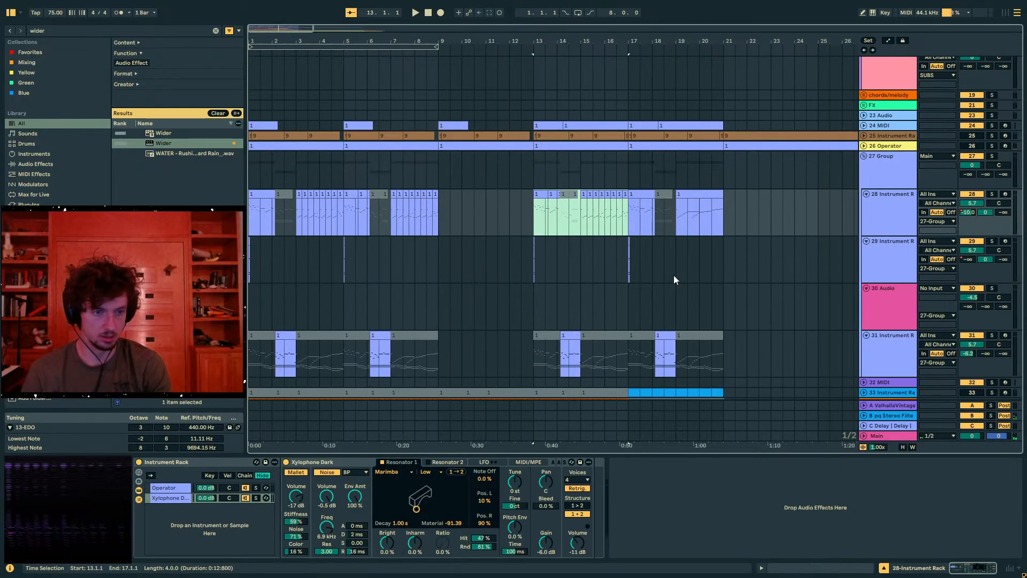
scroll(642, 283, "down", 1)
left_click(570, 308)
left_click(566, 185)
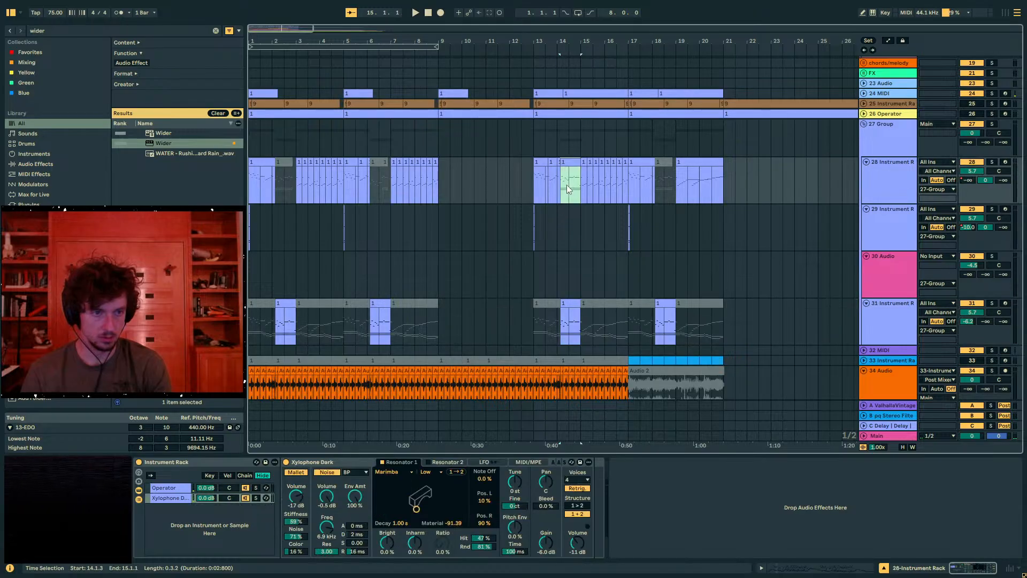
left_click_drag(628, 184, 531, 183)
key("ctrl+z")
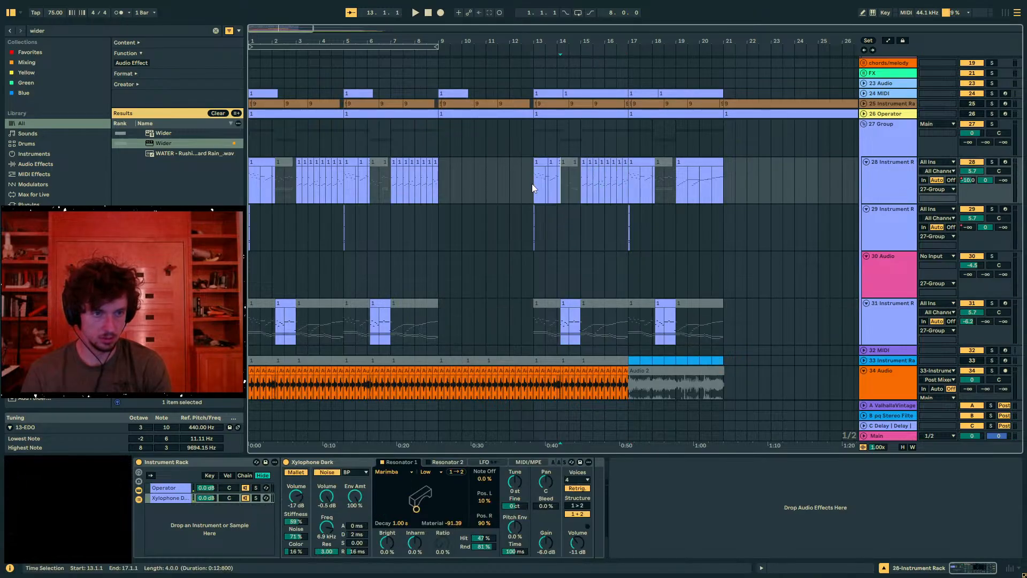
Collapse 27 Group, expand the 32 MIDI track and paste the copied clips there across bars 9 to 13
left_click(863, 125)
left_click(879, 134)
left_click(863, 133)
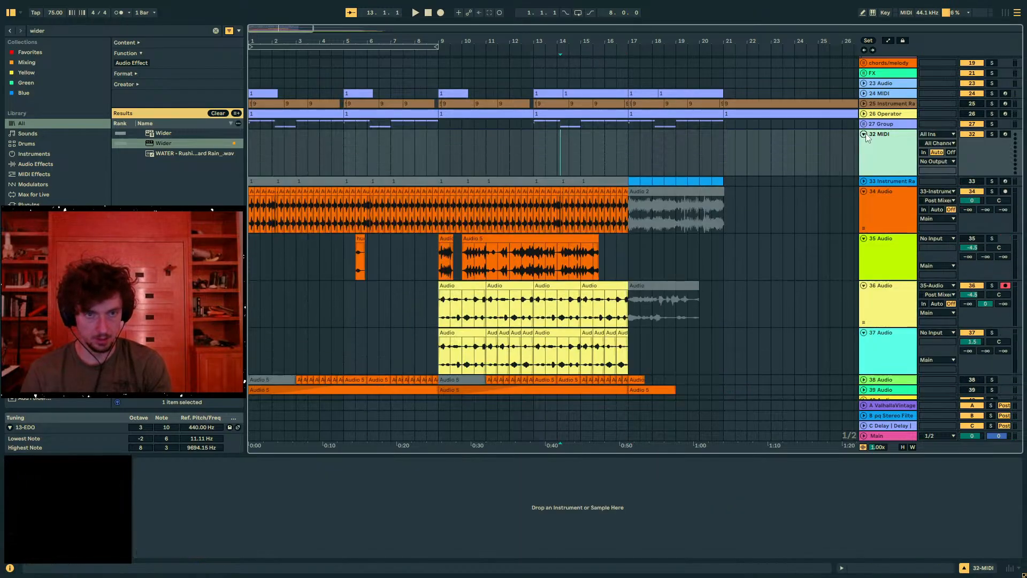
Load the Operator instrument on the 32 MIDI track and play from bar 9
left_click(118, 32)
type("operator")
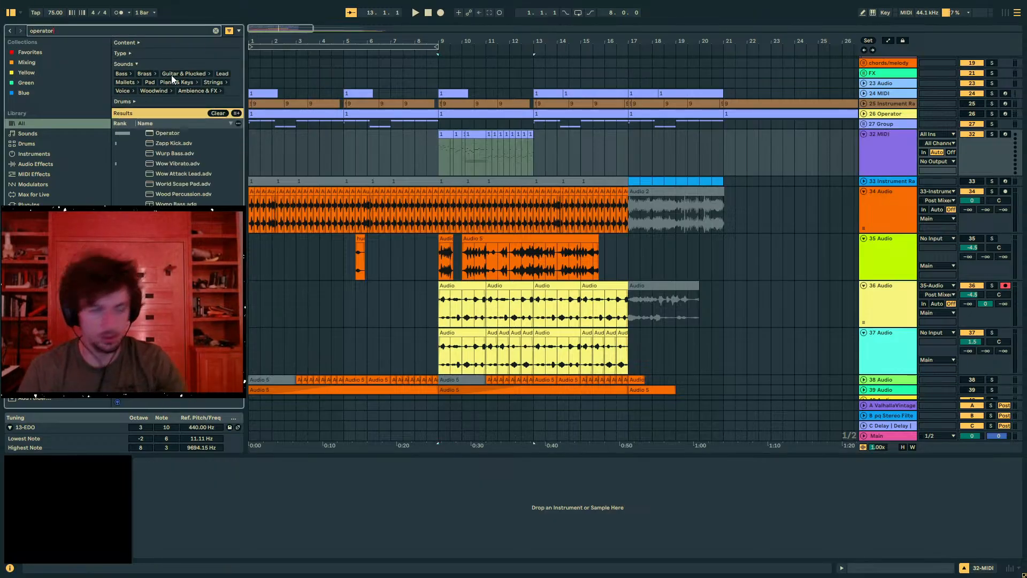
double_click(176, 133)
key("space")
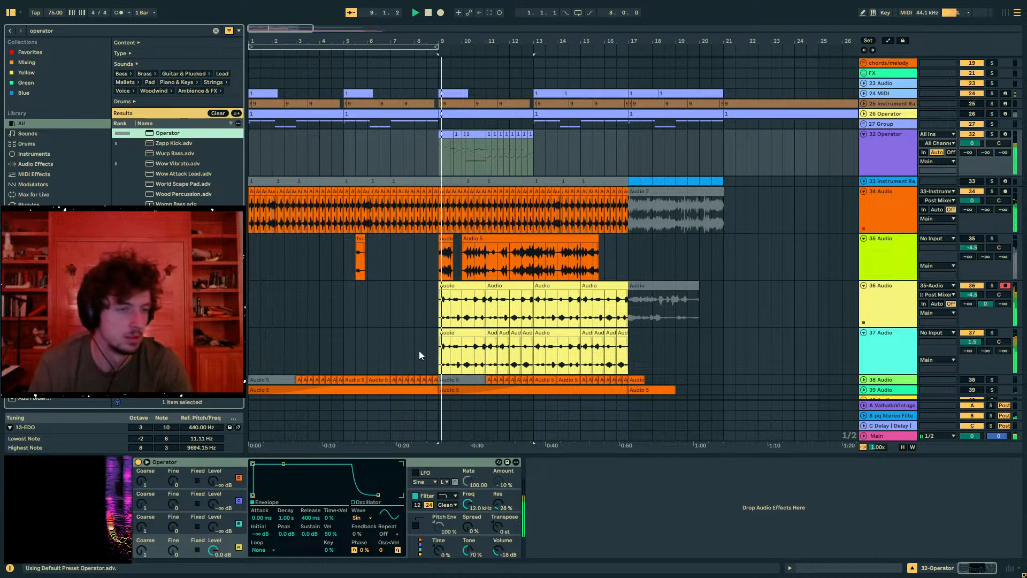
Give Operator's oscillator A a plucky decay and coarse 0.5, and bring in oscillator B at -24 dB with 276 ms decay and -34 dB sustain
left_click_drag(283, 463, 280, 495)
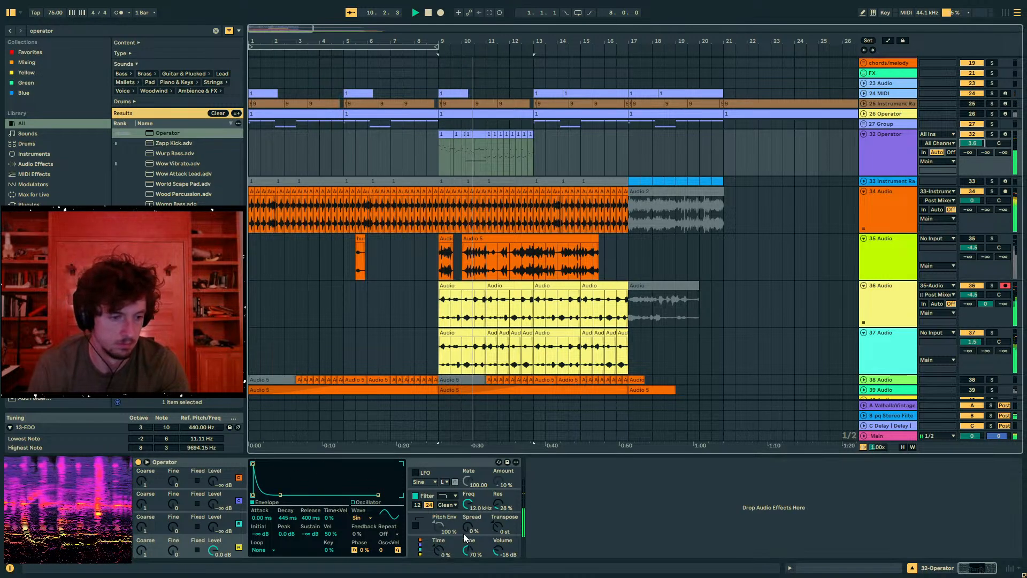
mouse_move(220, 530)
left_mouse_down()
mouse_move(219, 513)
mouse_move(218, 524)
left_mouse_up()
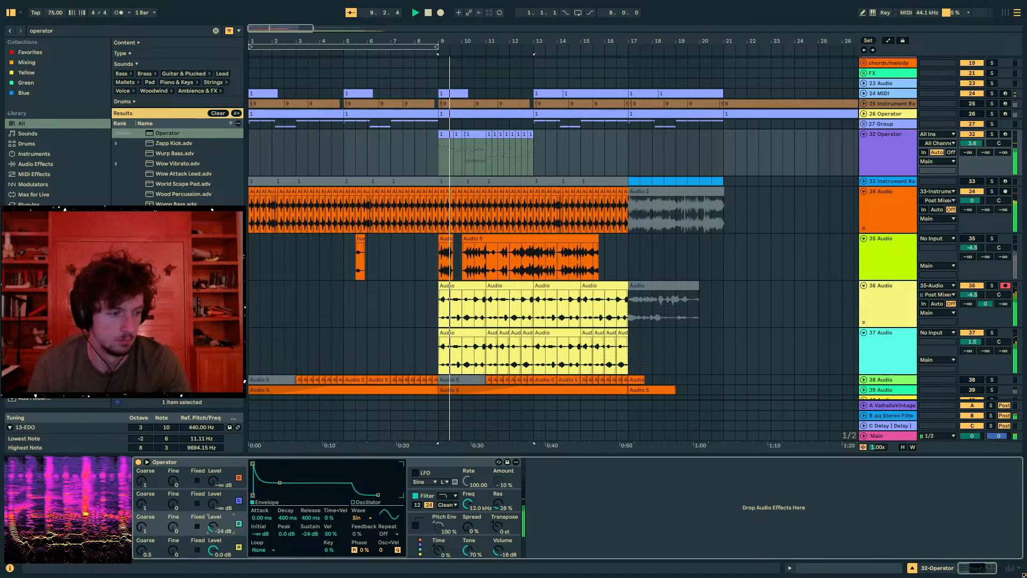
left_click_drag(279, 483, 277, 488)
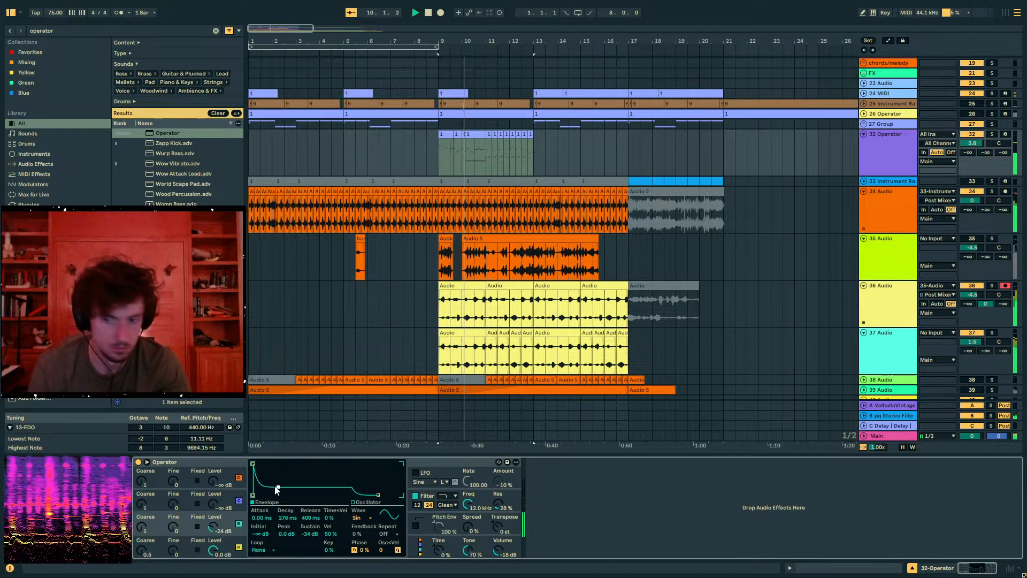
Set 32 Operator's first send to -11.6, and its Operator's Spread to 60% and Volume to -13 dB, replaying from bar 8.3
mouse_move(968, 153)
left_mouse_down()
mouse_move(968, 126)
mouse_move(968, 158)
left_mouse_up()
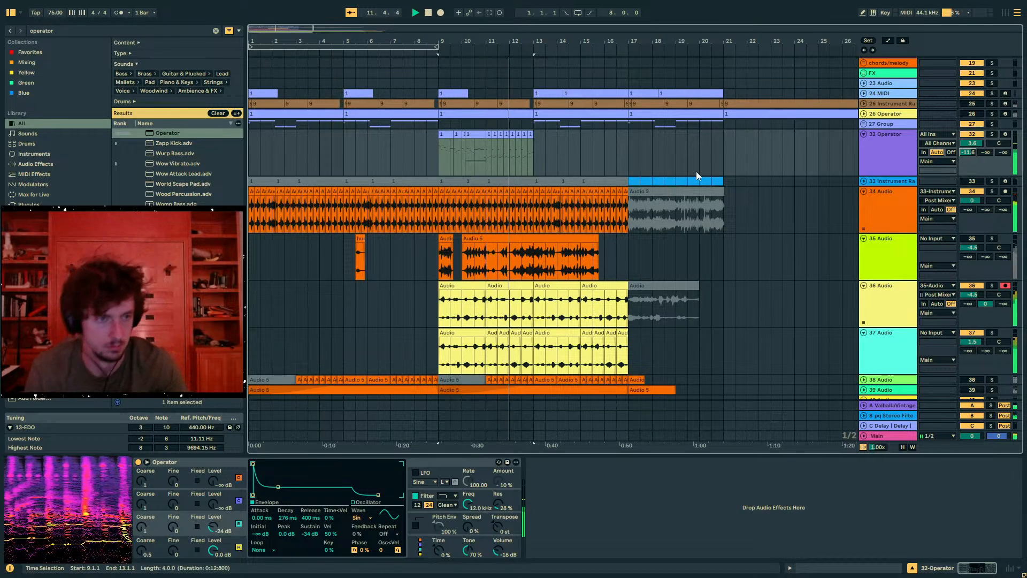
left_click(427, 161)
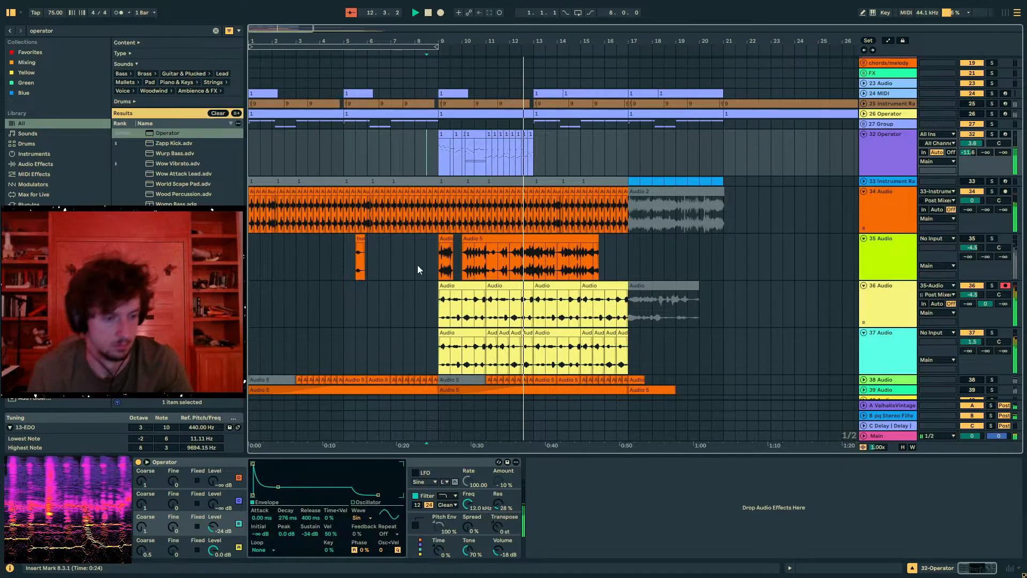
left_click_drag(469, 527, 468, 495)
key("space")
key("space")
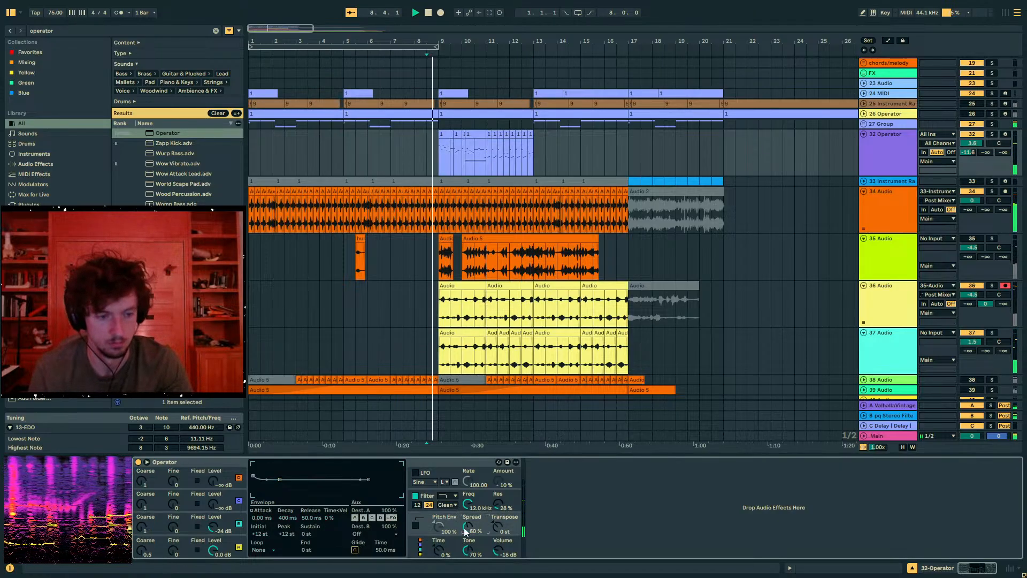
left_click_drag(510, 556, 509, 550)
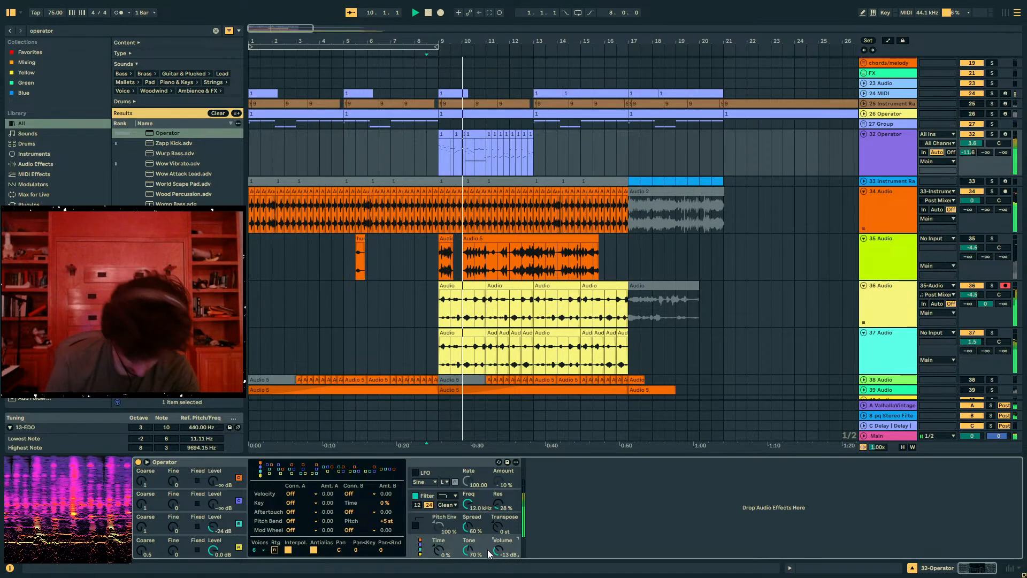
Split the 32 Operator clip so that the range from 10.1.3 to 10.3.1 is its own clip
left_click(440, 144)
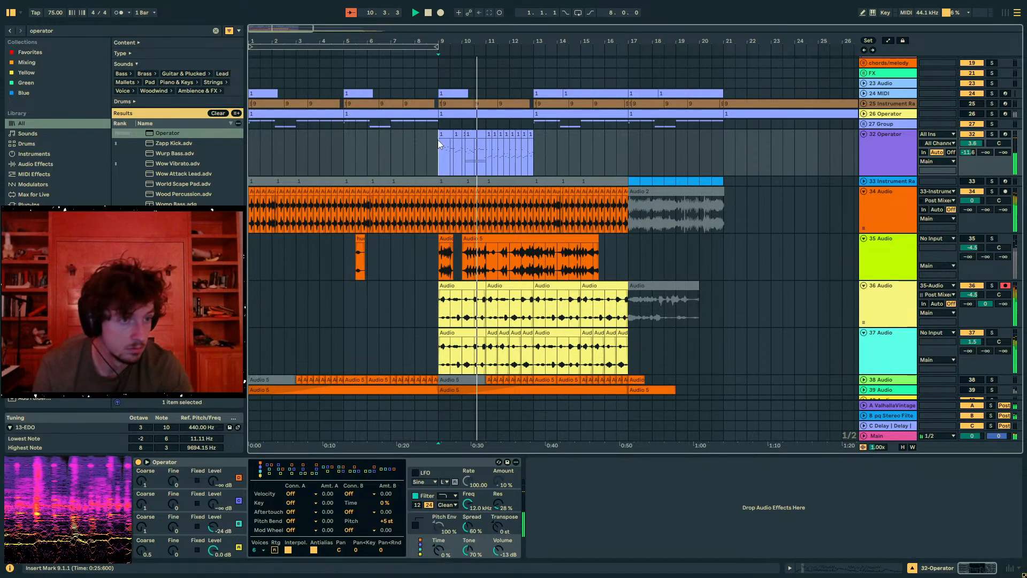
left_click_drag(459, 42, 459, 80)
left_click_drag(474, 161, 513, 160)
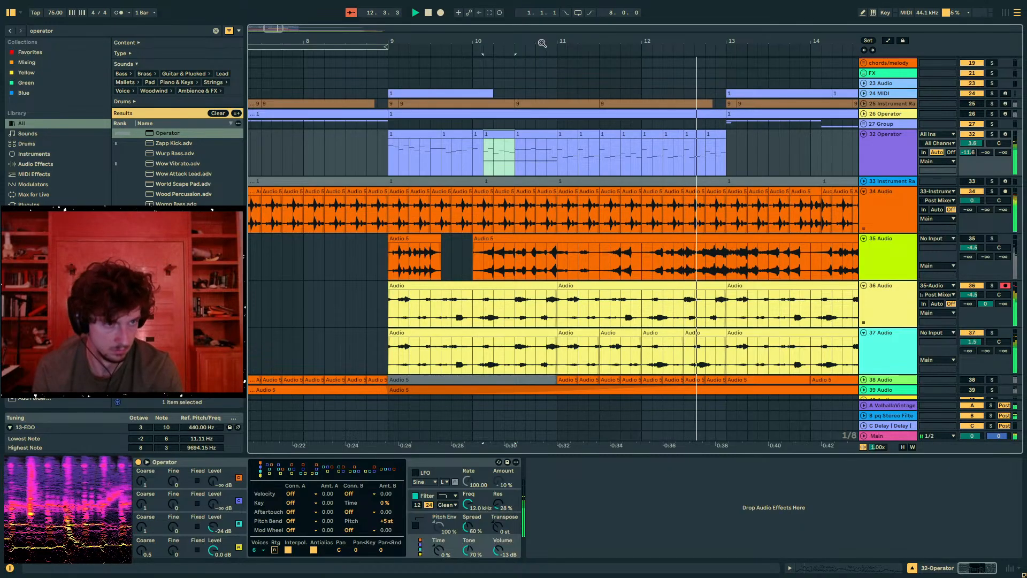
scroll(543, 44, "down", 10)
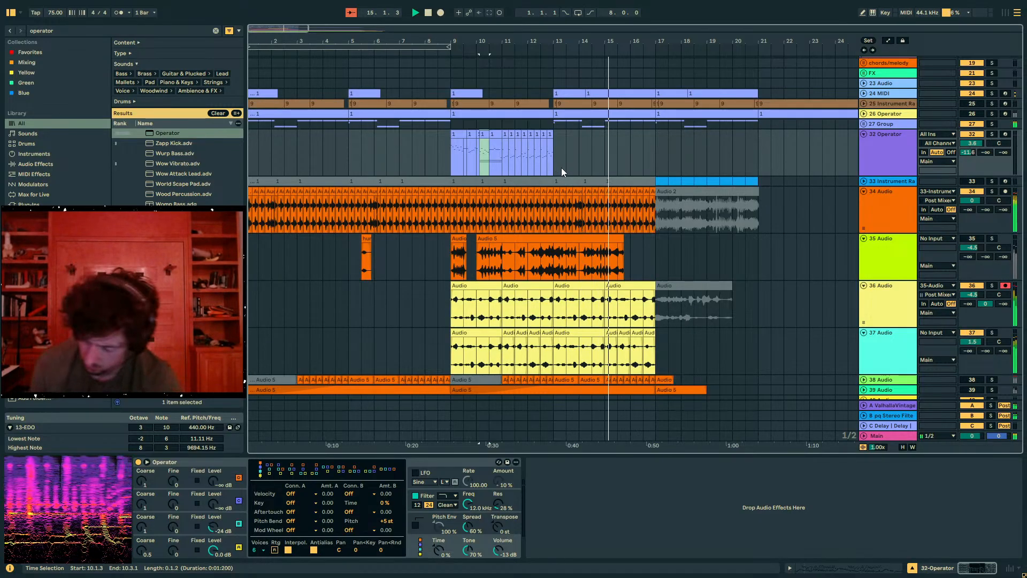
Create an empty clip on 32 Operator from 8.3.1 to bar 9, leave full-screen view and stop playback
left_click_drag(656, 160, 451, 158)
double_click(441, 160)
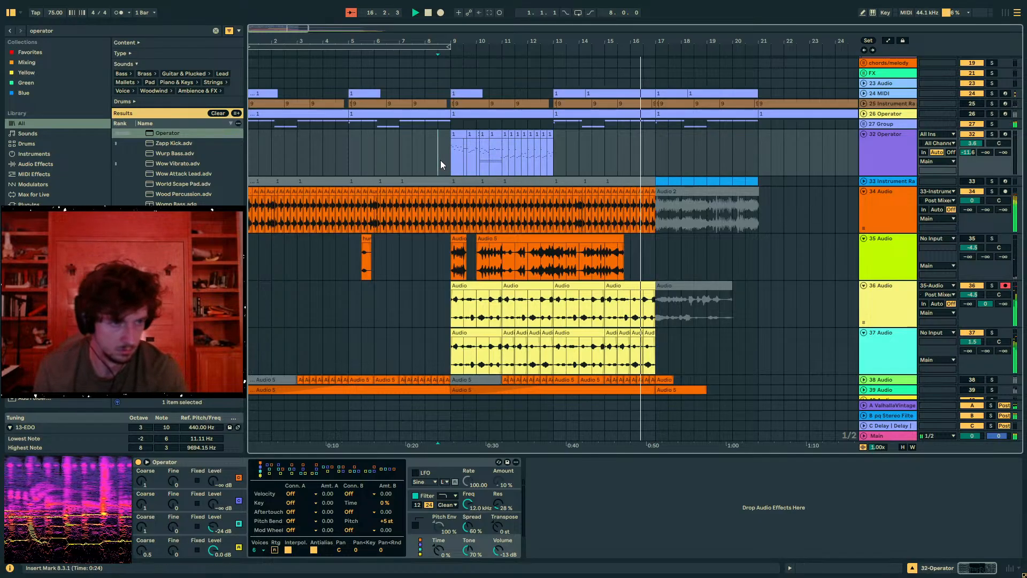
key("F11")
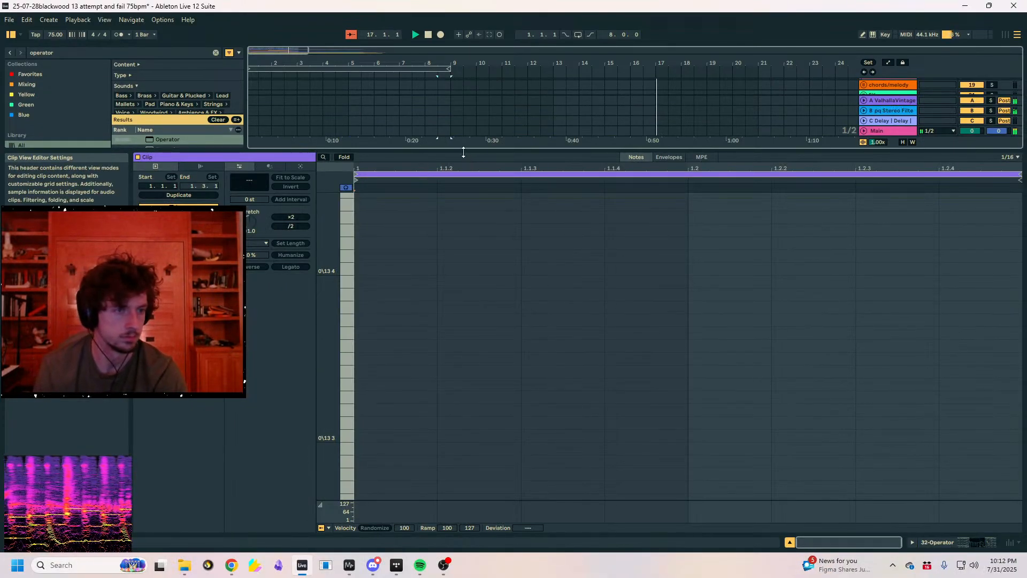
left_click_drag(464, 151, 484, 299)
left_click(448, 133)
key("space")
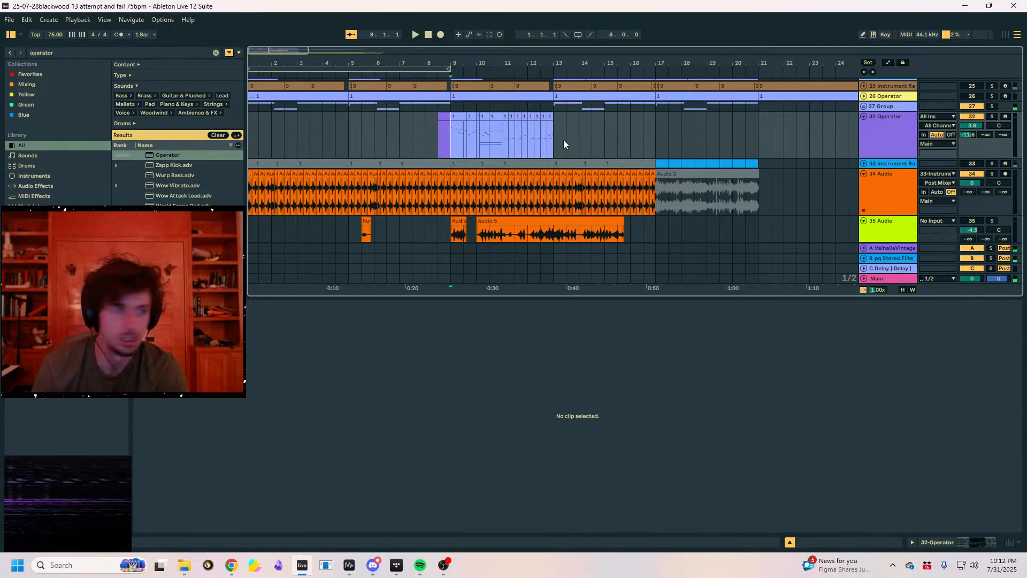
Open the recent Live Set 07-30-25 happy mbira village 18edo
left_click(10, 20)
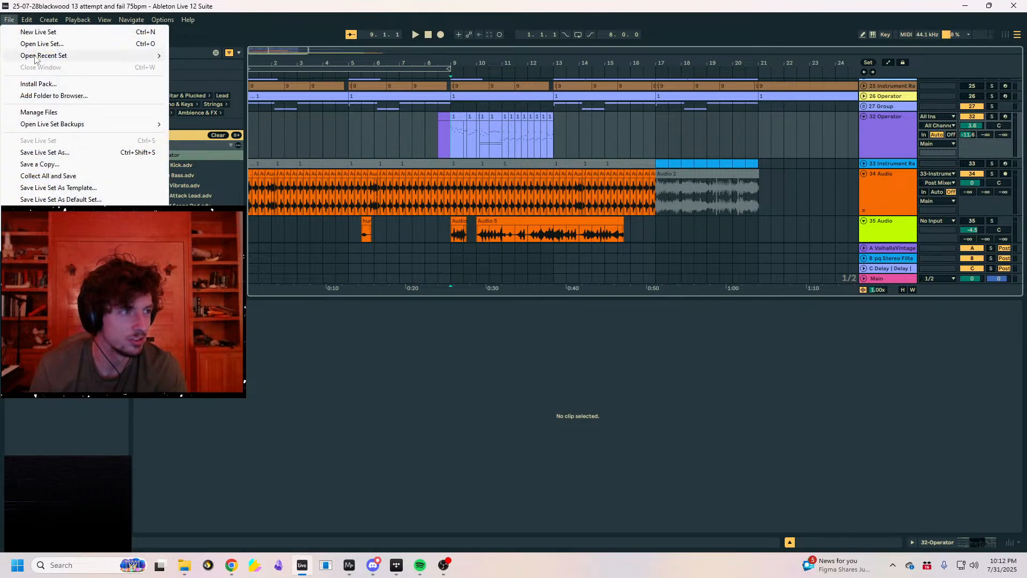
mouse_move(81, 55)
left_click(252, 69)
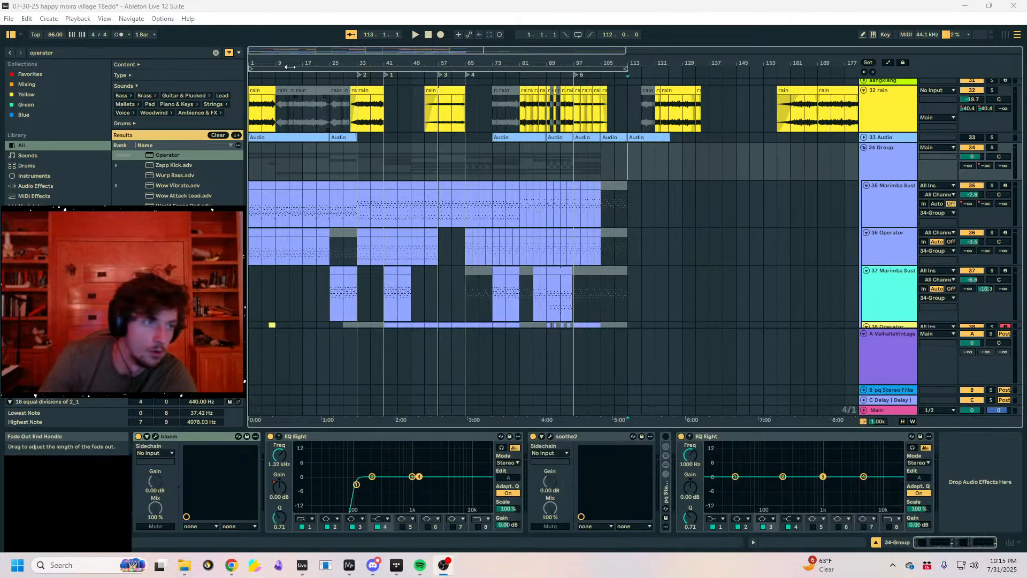
Play the arrangement from its opening bars in a full-screen view zoomed in on the first sections
left_click(438, 69)
key("space")
left_click(438, 126)
left_click_drag(262, 63, 263, 112)
key("F11")
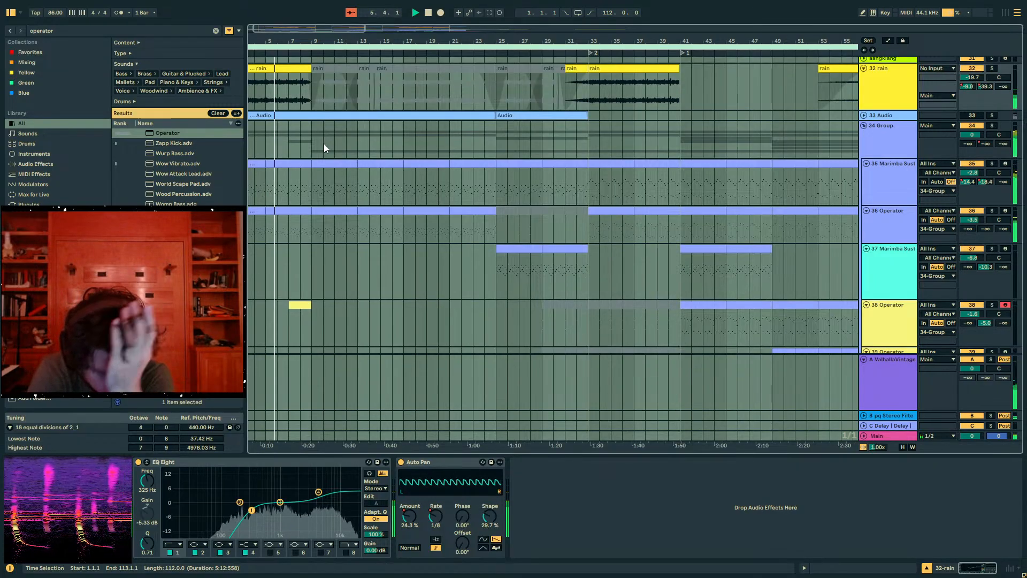
Add an EQ Eight to the 35 Marimba Sustain track and set its band 3 to 5.99 kHz with a -2.11 dB cut
left_click(334, 179)
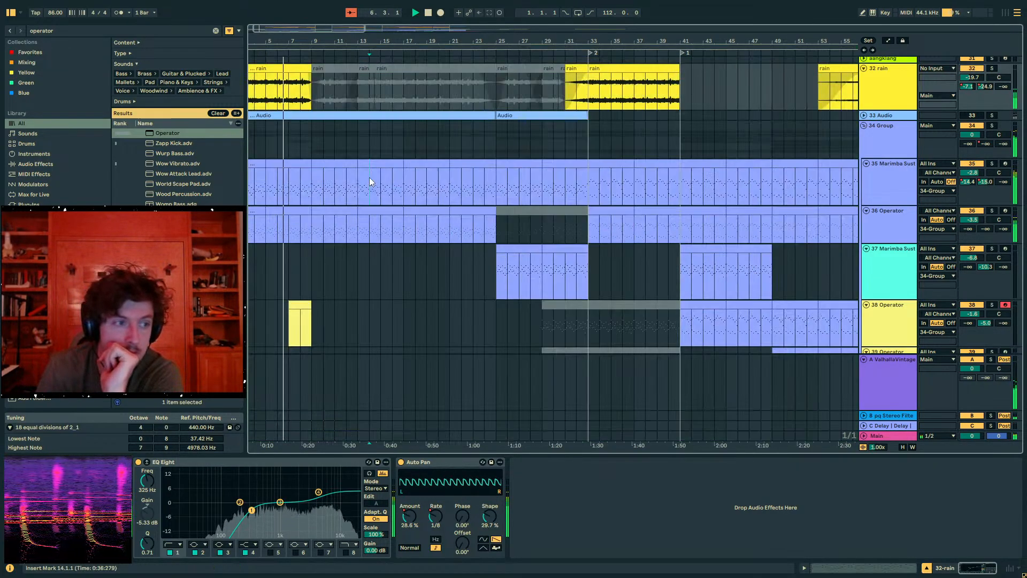
left_click(85, 30)
type("eq 8")
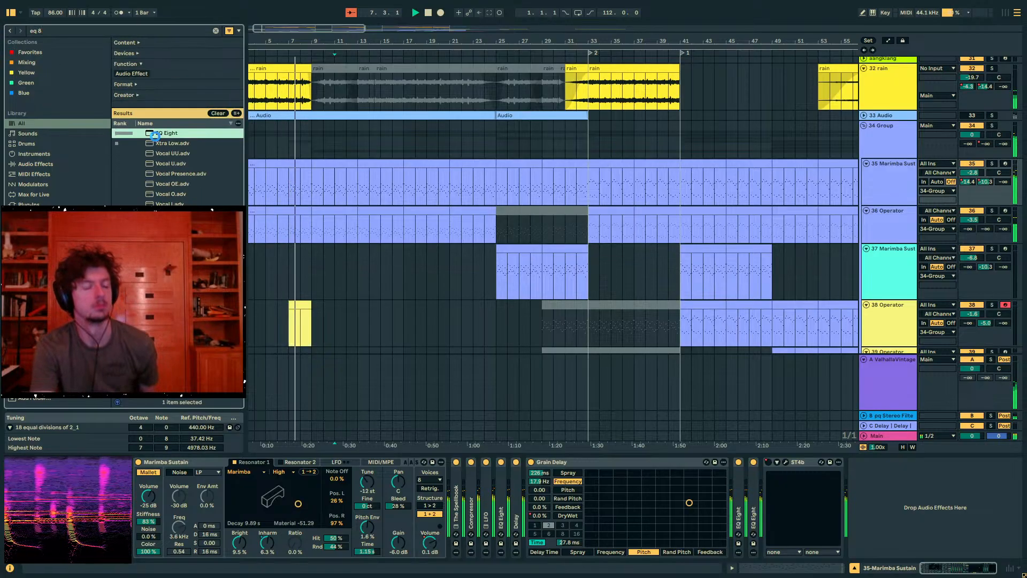
double_click(154, 135)
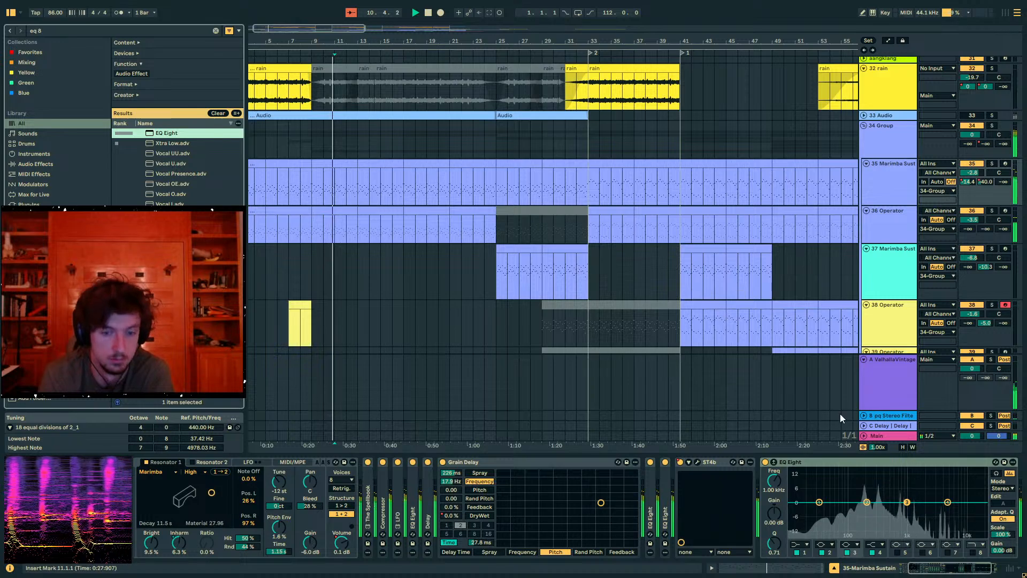
left_click_drag(907, 503, 952, 507)
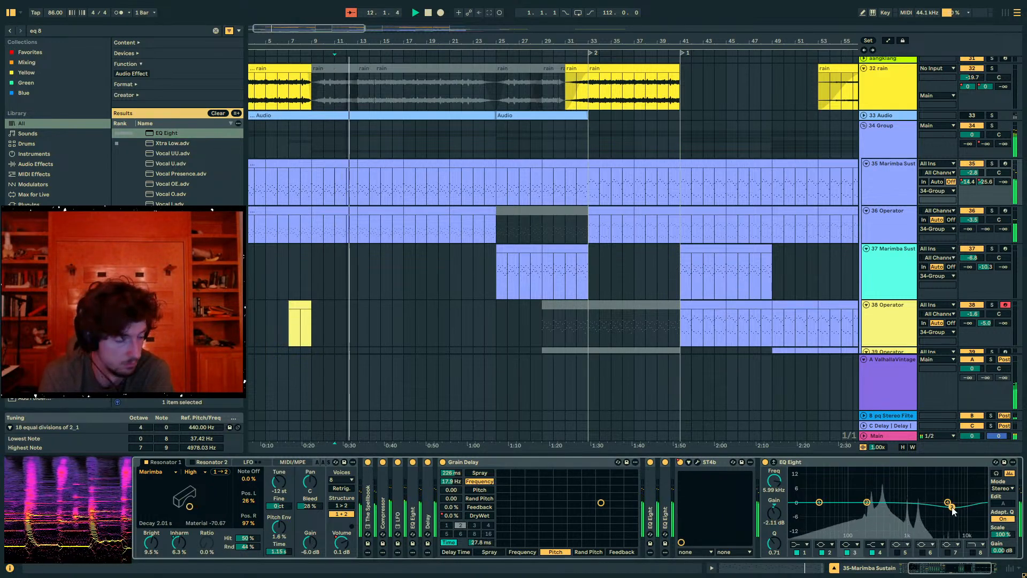
Review the tracks of 34 Group and those below it during playback, placing the start position at bar 41 on 37 Marimba Sustain
scroll(541, 210, "down", 2)
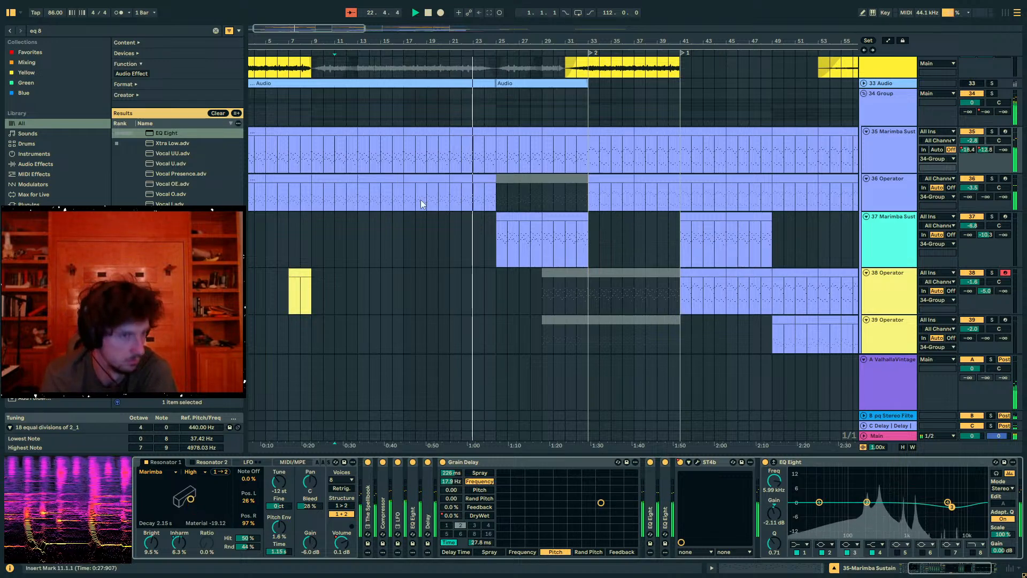
scroll(439, 206, "down", 8)
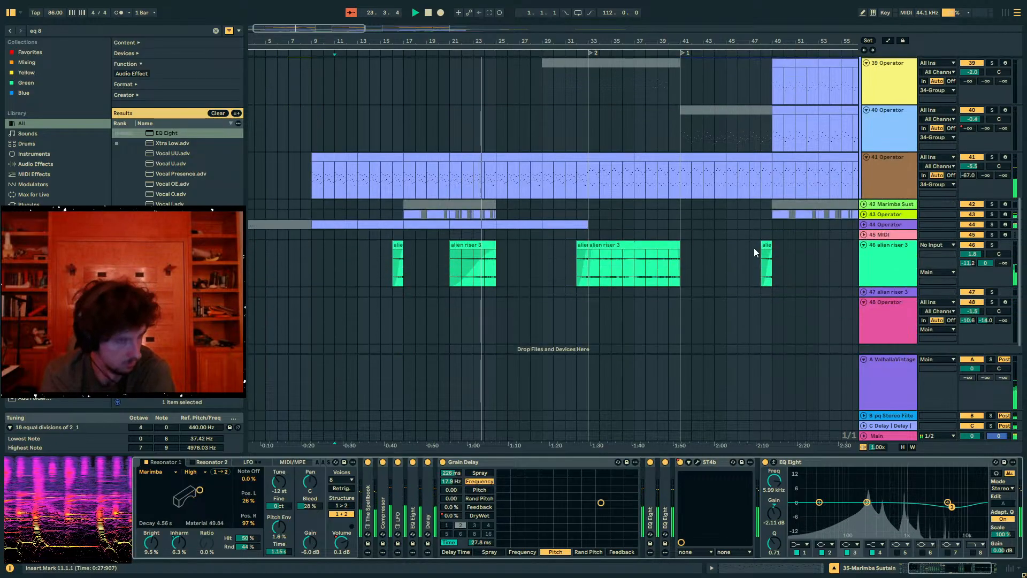
scroll(551, 268, "up", 4)
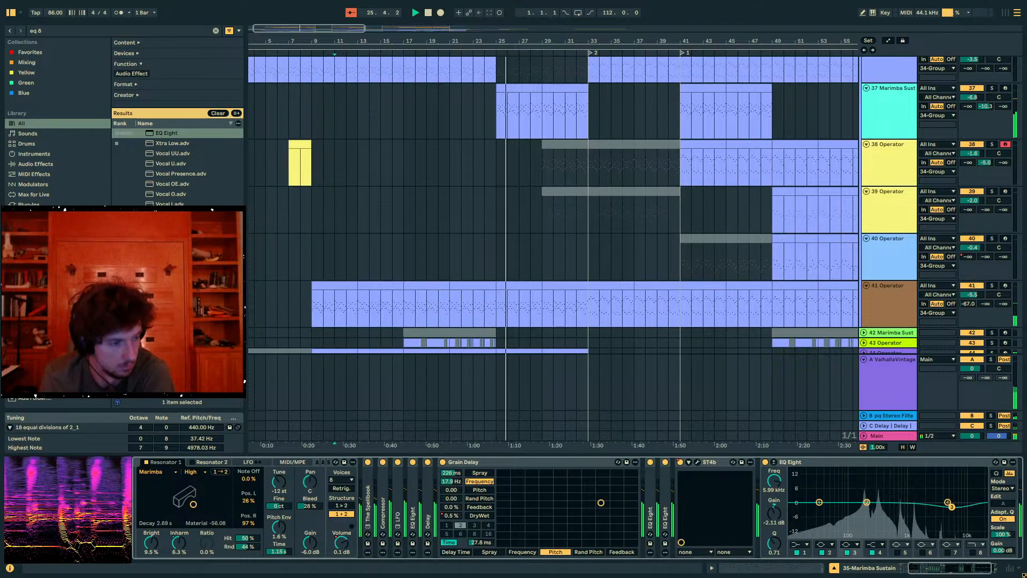
scroll(694, 207, "up", 4)
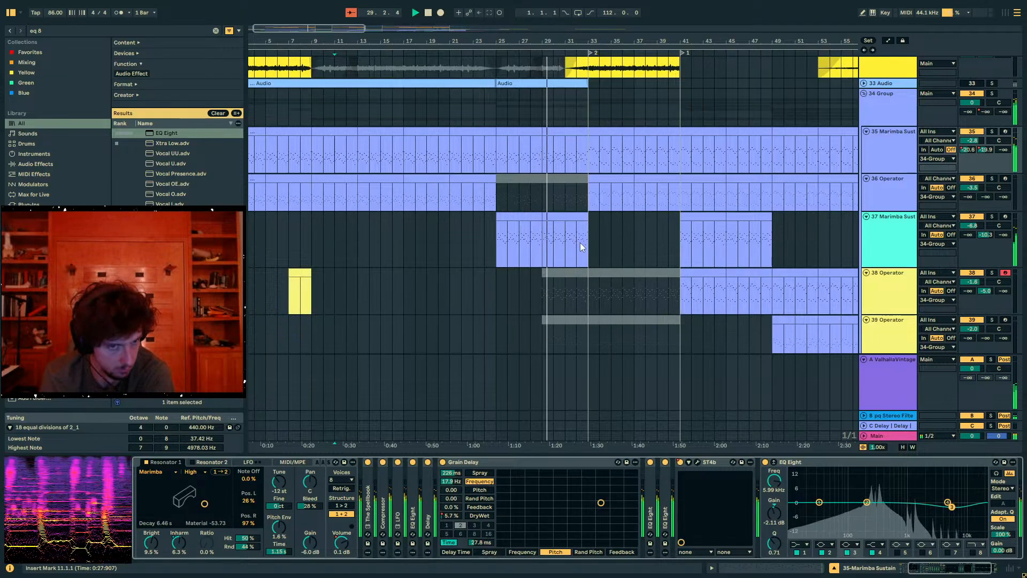
left_click(680, 242)
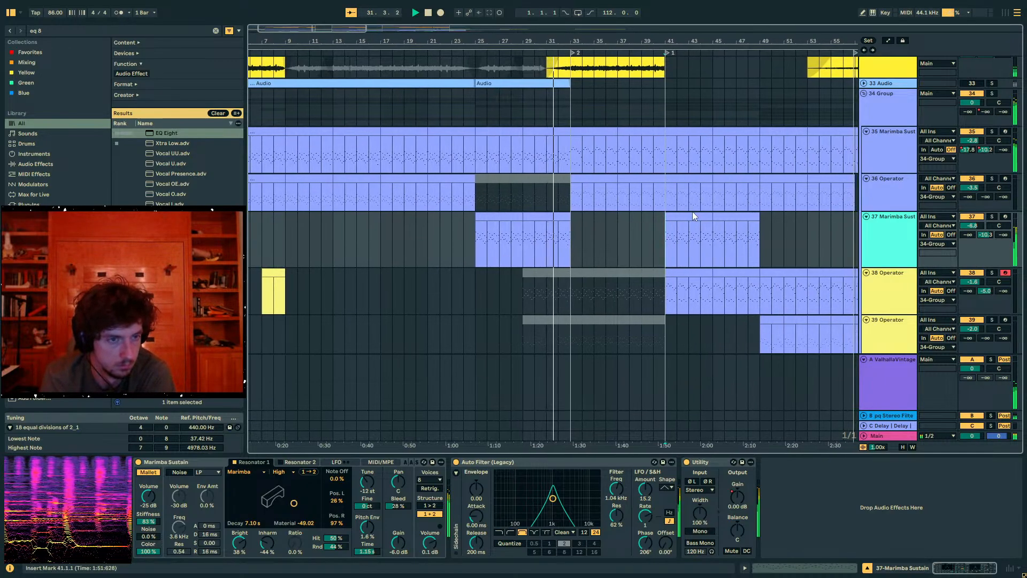
scroll(696, 213, "up", 2)
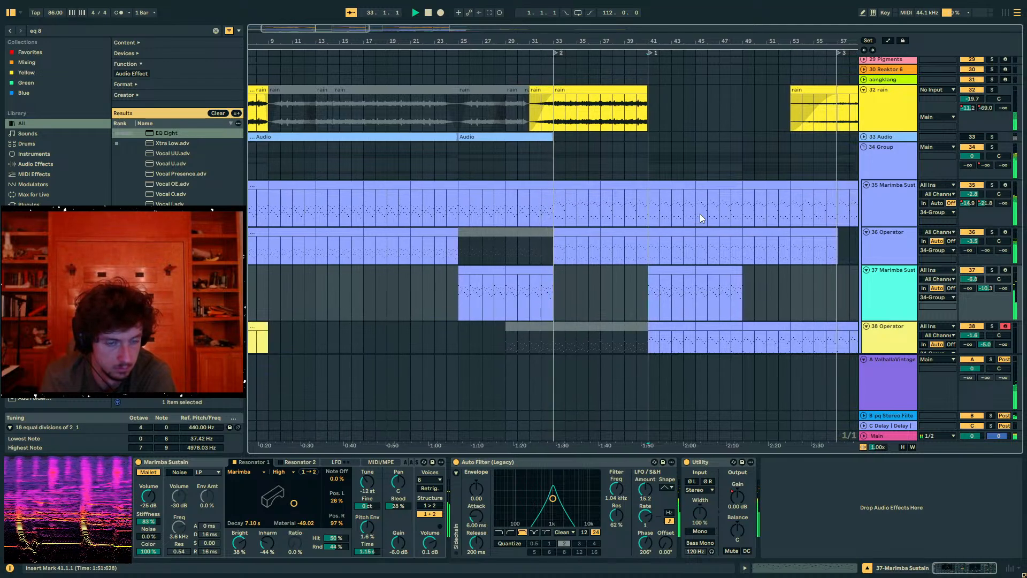
Extend the fade-in section of the 32 rain audio back to bar 29, fading in up to bar 33
left_click(524, 103)
left_click_drag(519, 97, 560, 101)
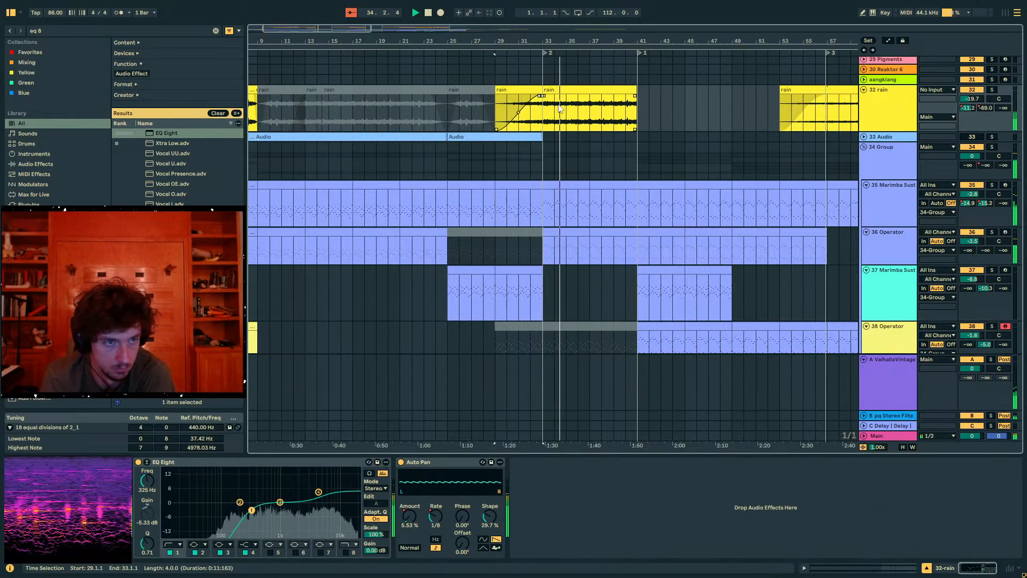
left_click(512, 107)
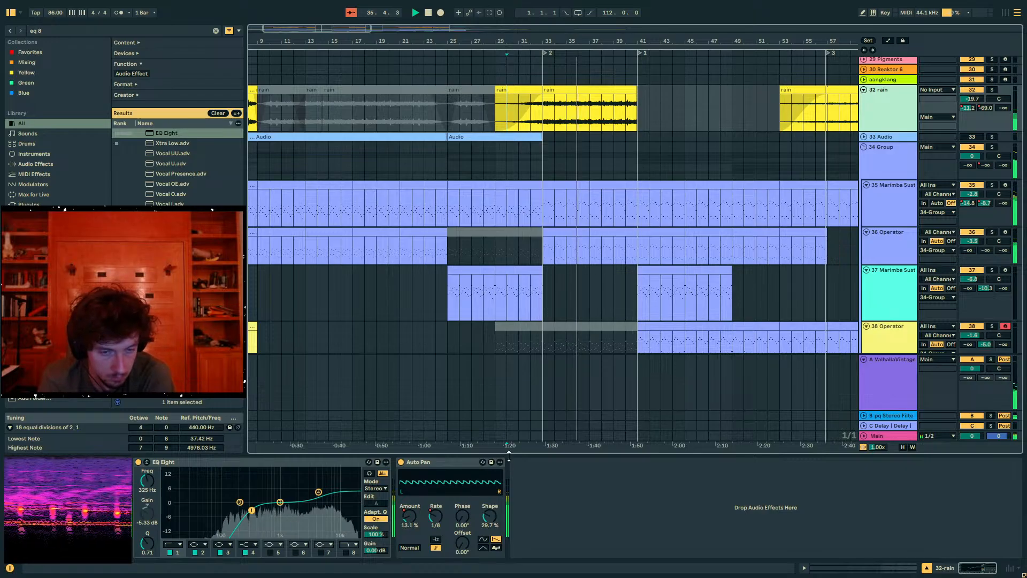
Add an EQ Eight to the 41 Operator track, set band 4 to 3.59 kHz with a -5.08 dB cut, and set Scale to 119%
scroll(643, 339, "down", 5)
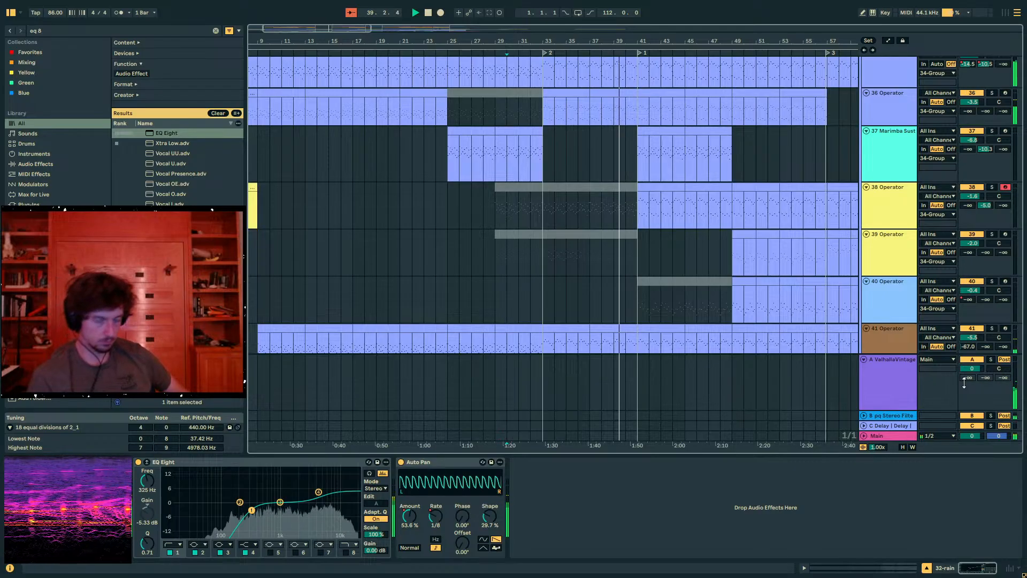
scroll(658, 234, "up", 5)
scroll(659, 235, "up", 1)
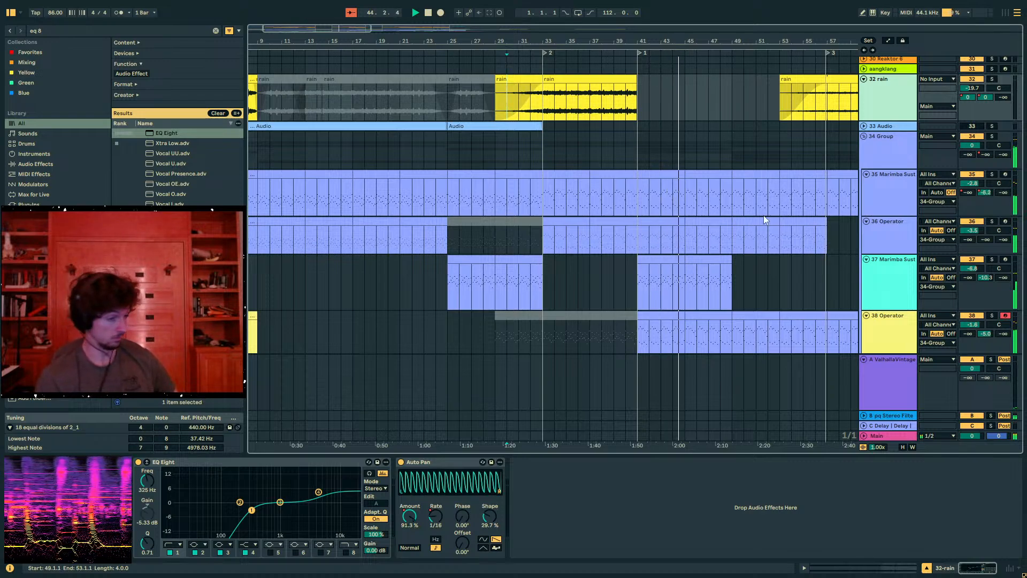
left_click(884, 185)
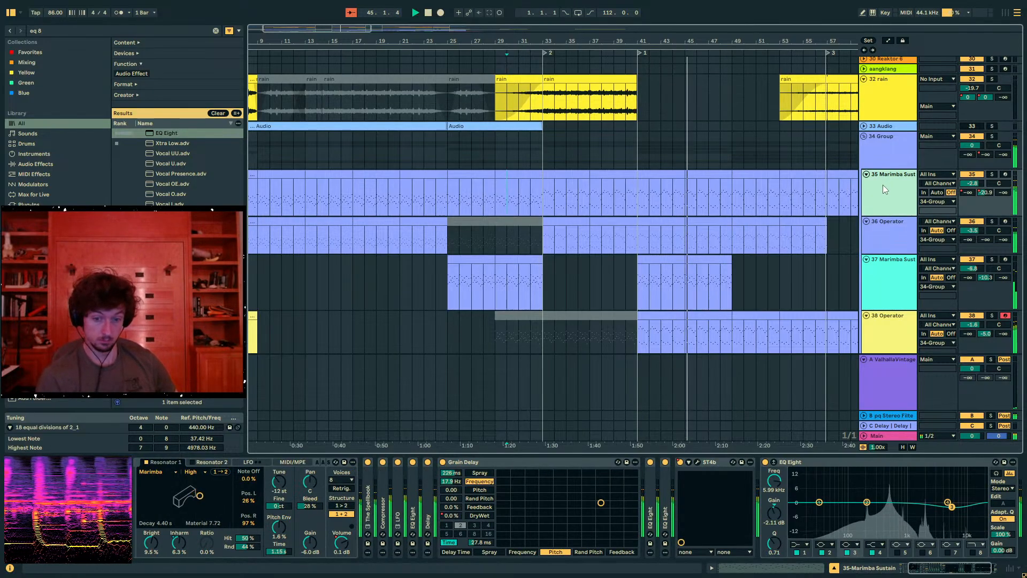
left_click(897, 223)
scroll(897, 223, "down", 5)
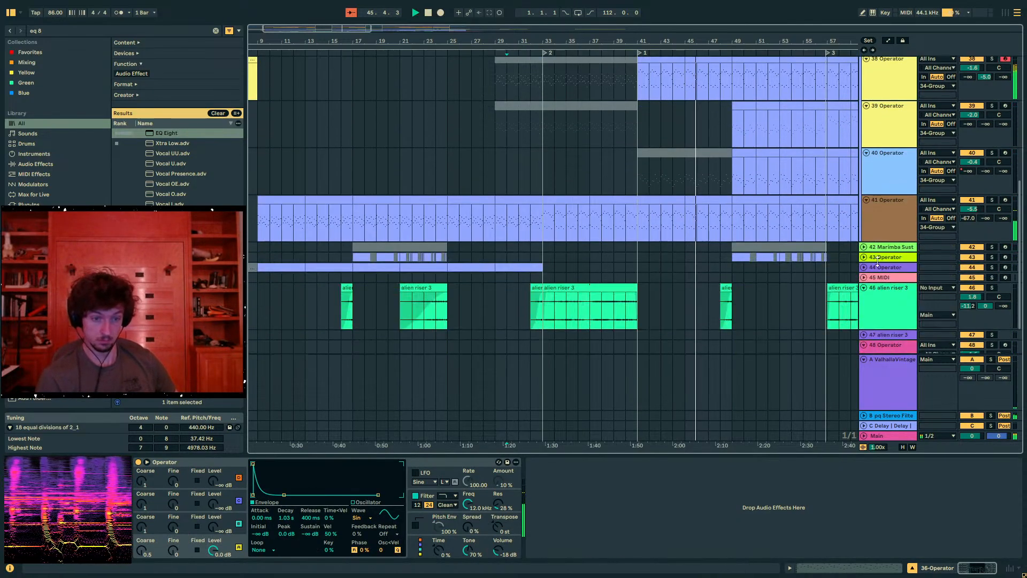
left_click(889, 223)
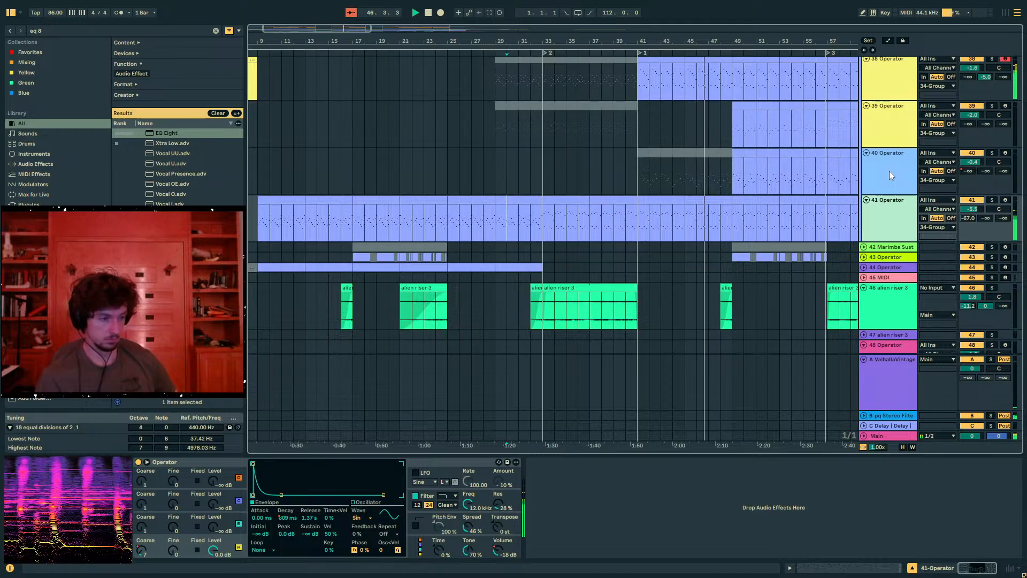
double_click(157, 132)
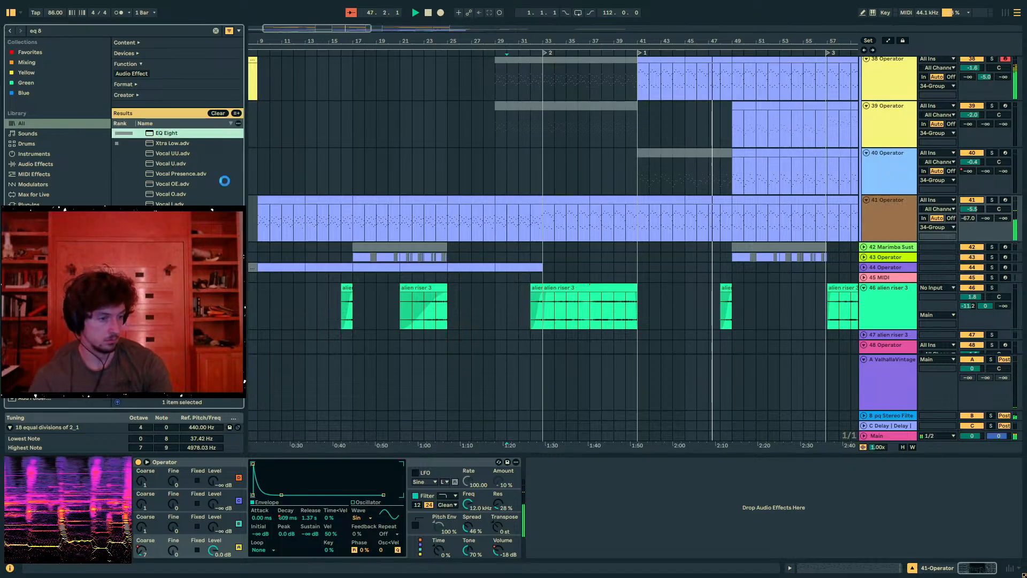
mouse_move(713, 501)
left_mouse_down()
mouse_move(695, 521)
mouse_move(704, 514)
left_mouse_up()
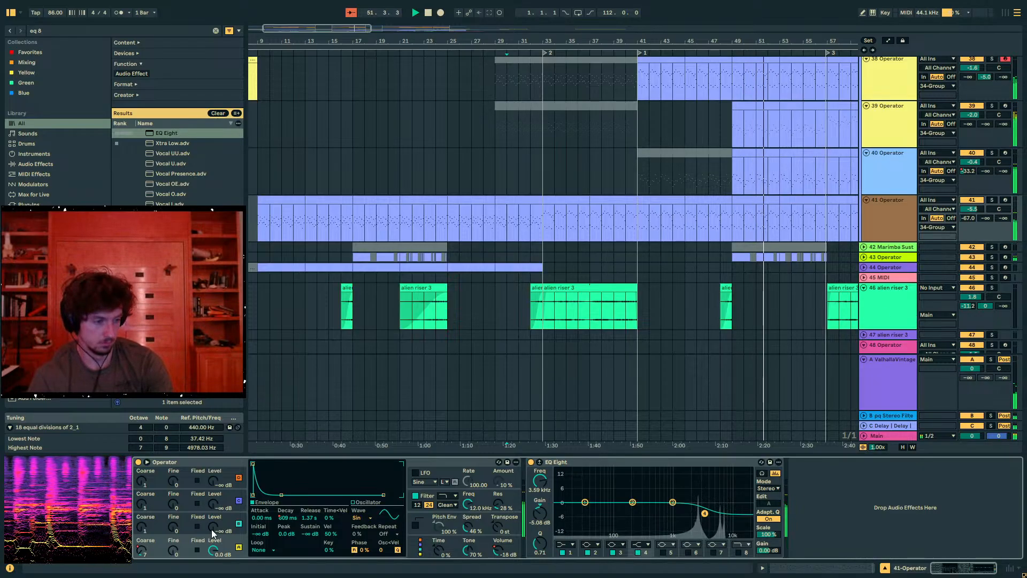
key("a")
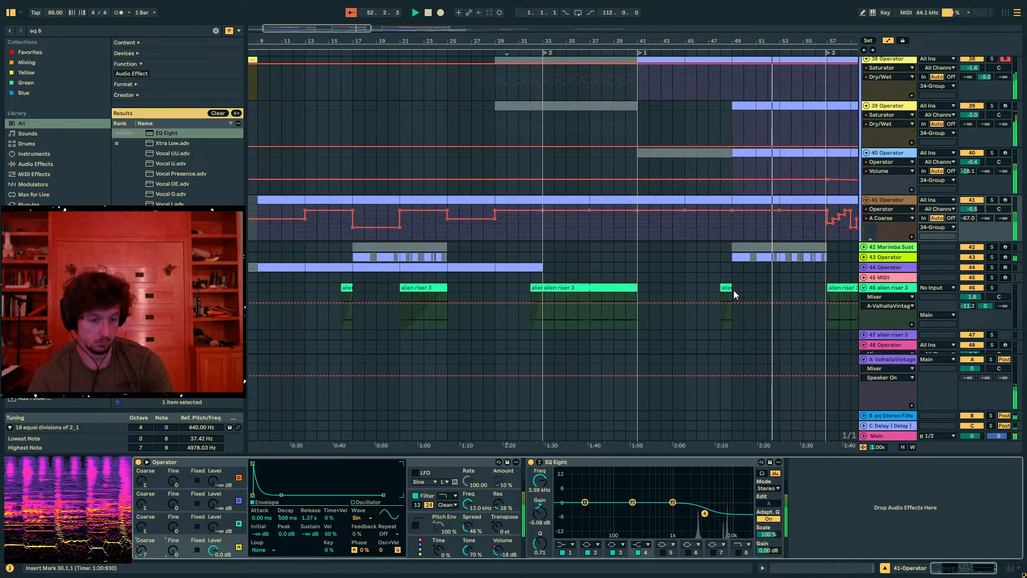
left_click_drag(771, 537, 768, 538)
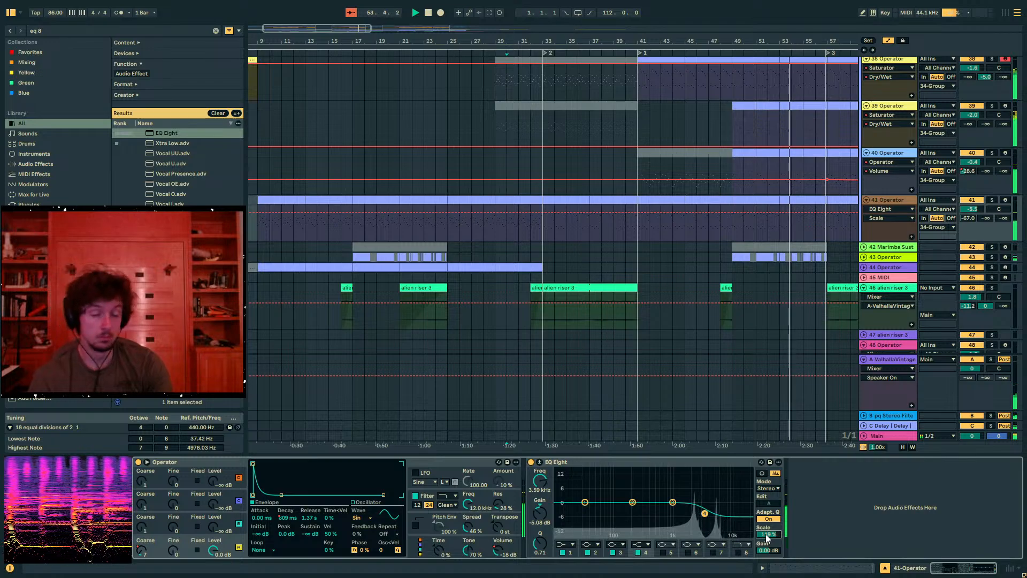
key("a")
Draw a falling one-bar ramp from 14.0 at bar 49 in the Auto Filter Legacy LFO Amount automation of 38 Operator
scroll(787, 249, "up", 5)
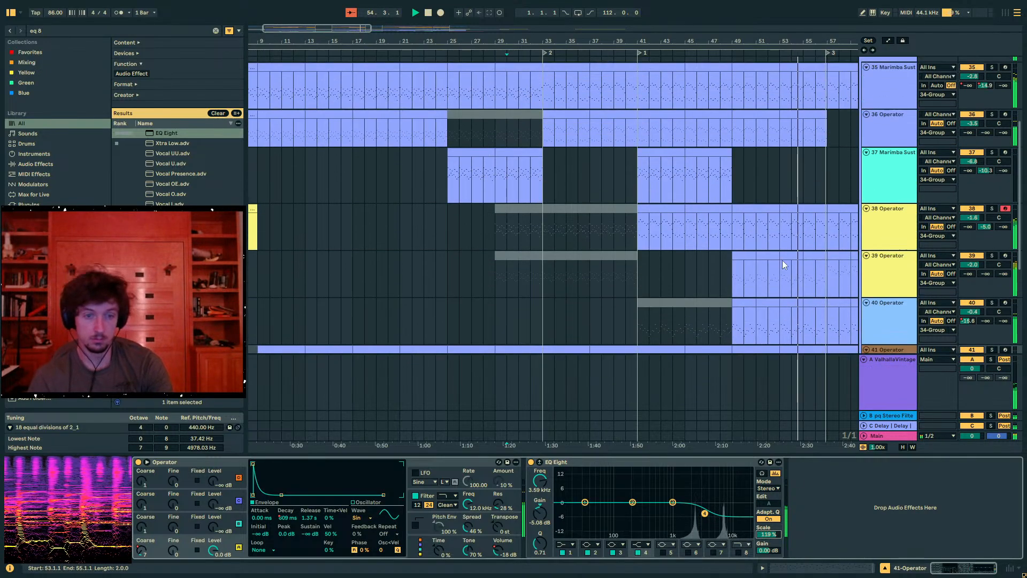
left_click(904, 271)
scroll(896, 266, "up", 2)
left_click(891, 262)
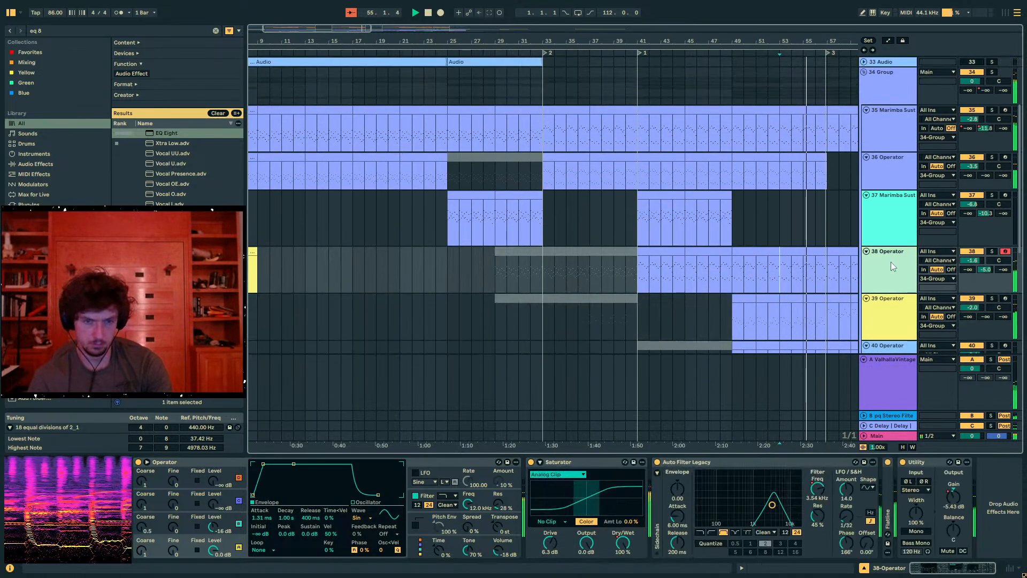
key("a")
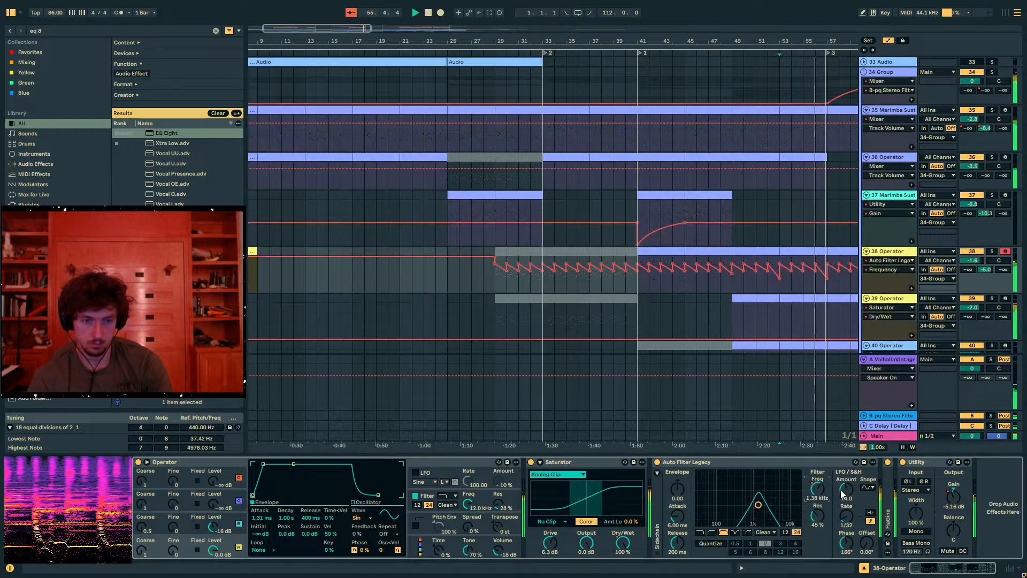
left_click(852, 494)
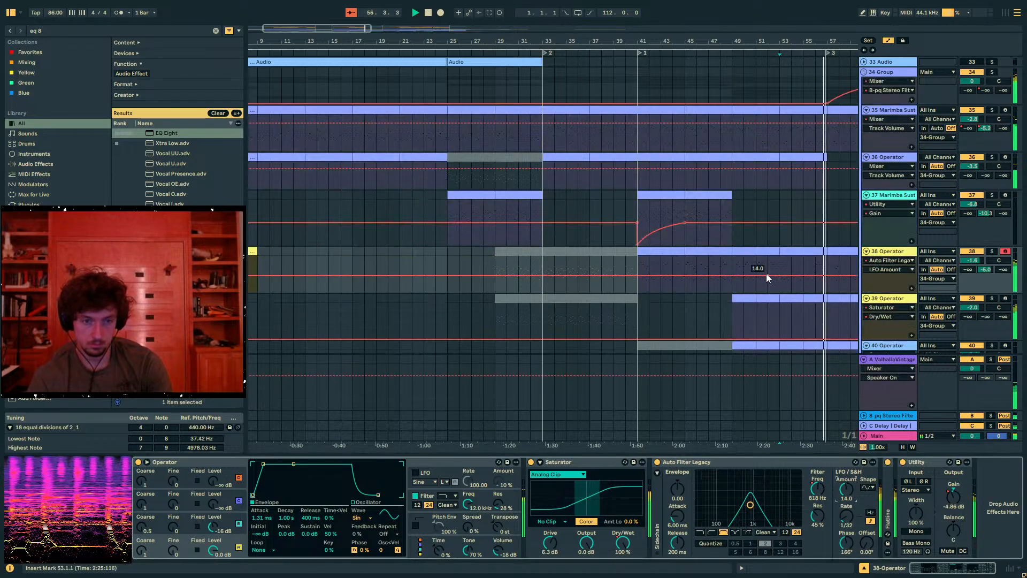
left_click(733, 277)
left_click(743, 277)
left_click_drag(743, 279, 746, 289)
Repeat the one-bar LFO Amount ramp on 38 Operator six times, continuing the pattern to bar 56
key("ctrl+d")
key("ctrl+d")
key("ctrl+d")
key("ctrl+d")
key("ctrl+d")
key("ctrl+d")
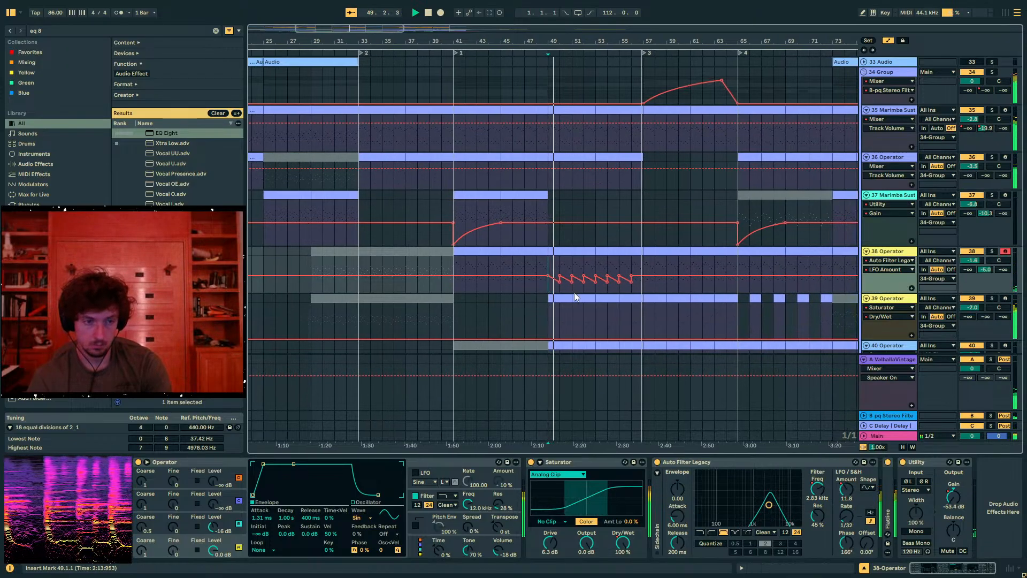
Try a deeper LFO Amount drop in bar 49 on 38 Operator and listen to that track soloed
left_click_drag(545, 291, 552, 290)
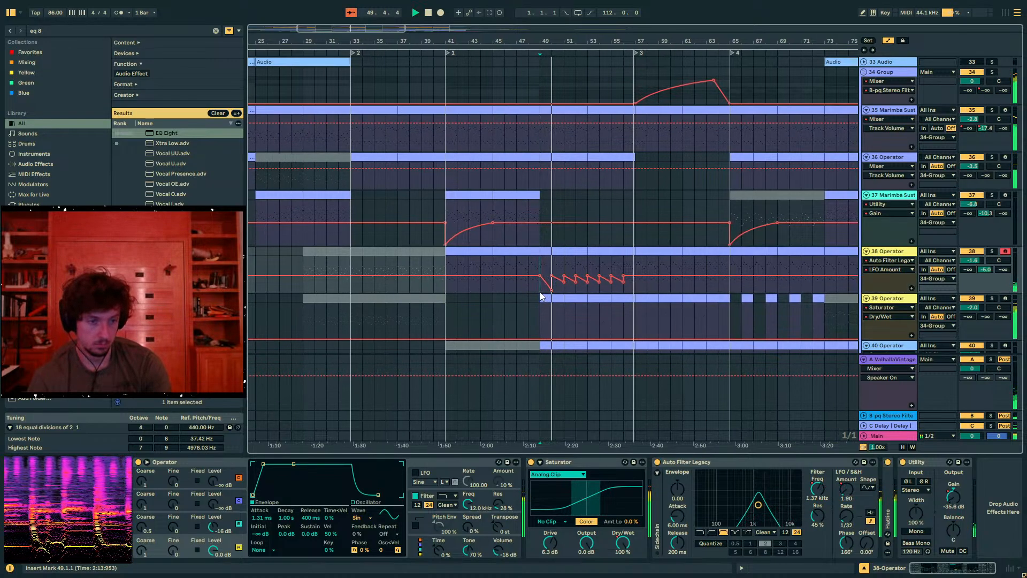
left_click(992, 251)
scroll(797, 304, "down", 2)
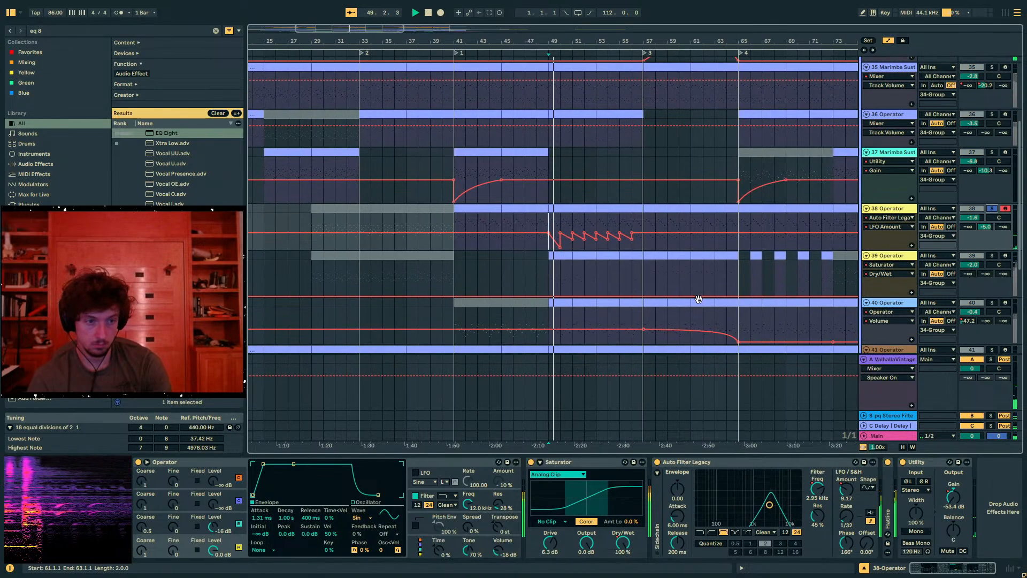
Check 39 Operator in solo and draw its Auto Filter Legacy LFO Amount falling from bar 49 to 0.17 at bar 50
left_click(992, 255)
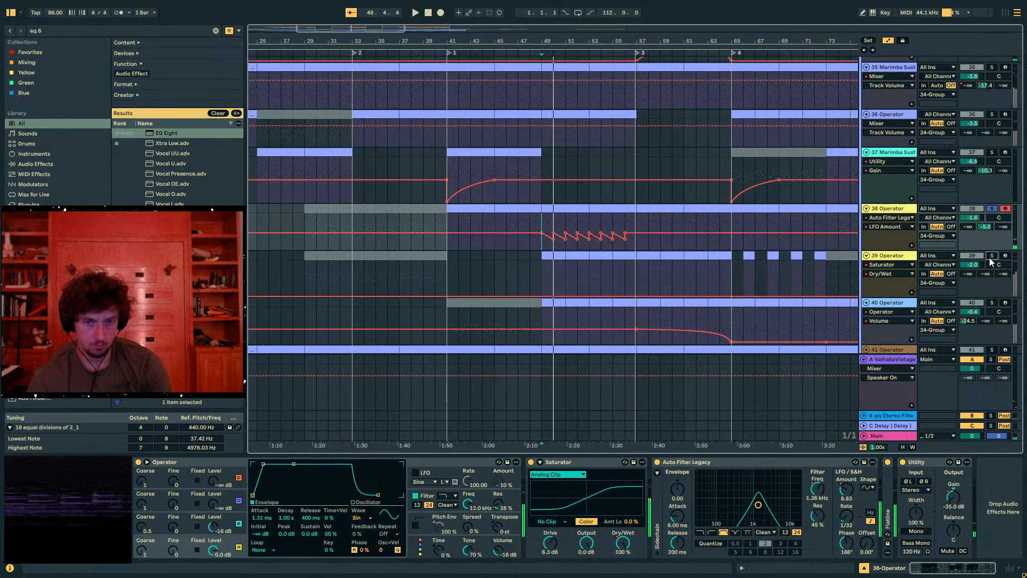
double_click(658, 498)
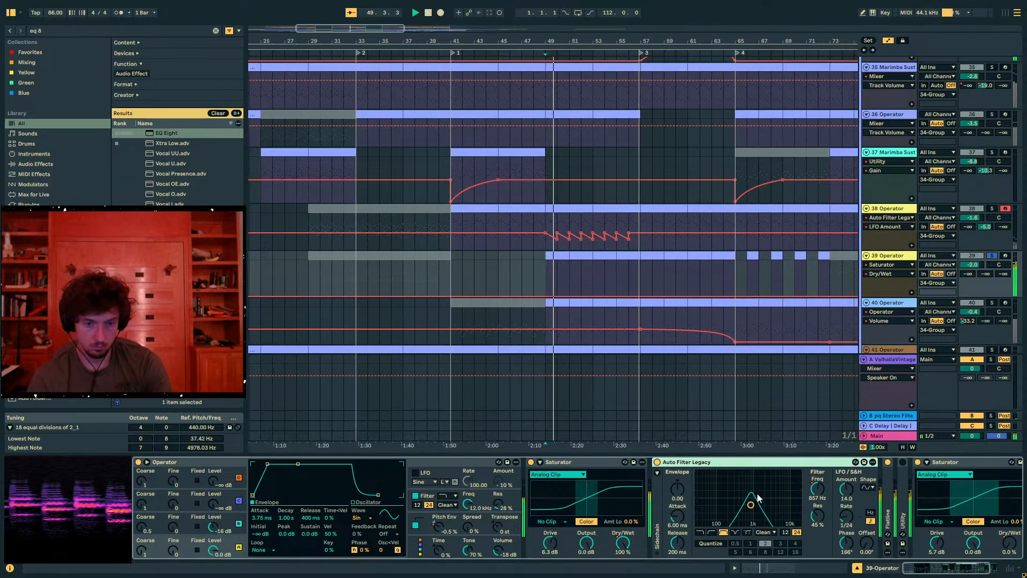
left_click(845, 489)
key("a")
key("a")
left_click_drag(550, 279, 550, 296)
key("space")
left_click(992, 257)
key("space")
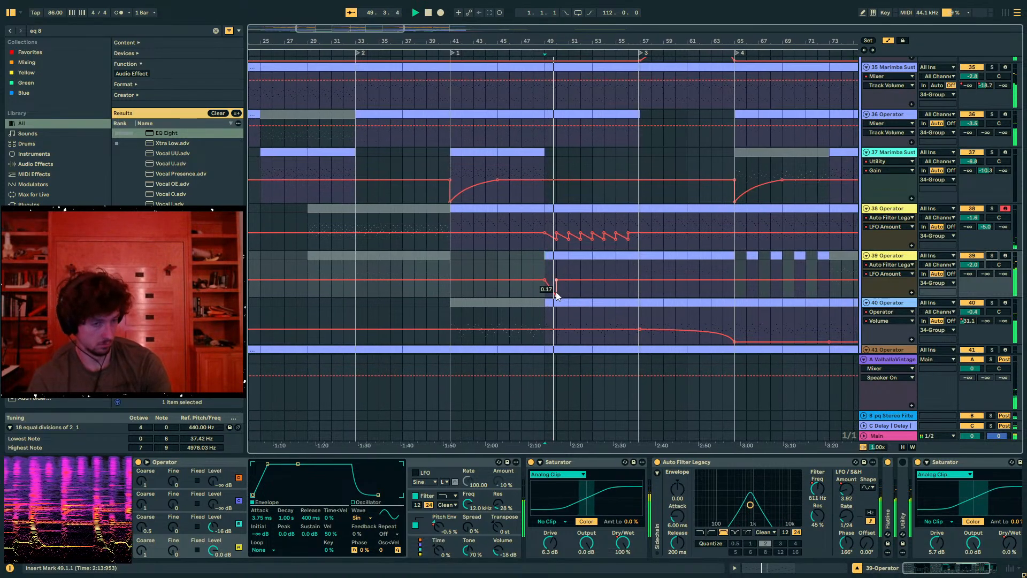
Duplicate the bars 49 to 51 LFO Amount automation on 39 Operator twice, repeating the ramps to bar 55
left_click_drag(561, 282, 536, 276)
key("ctrl+d")
key("ctrl+d")
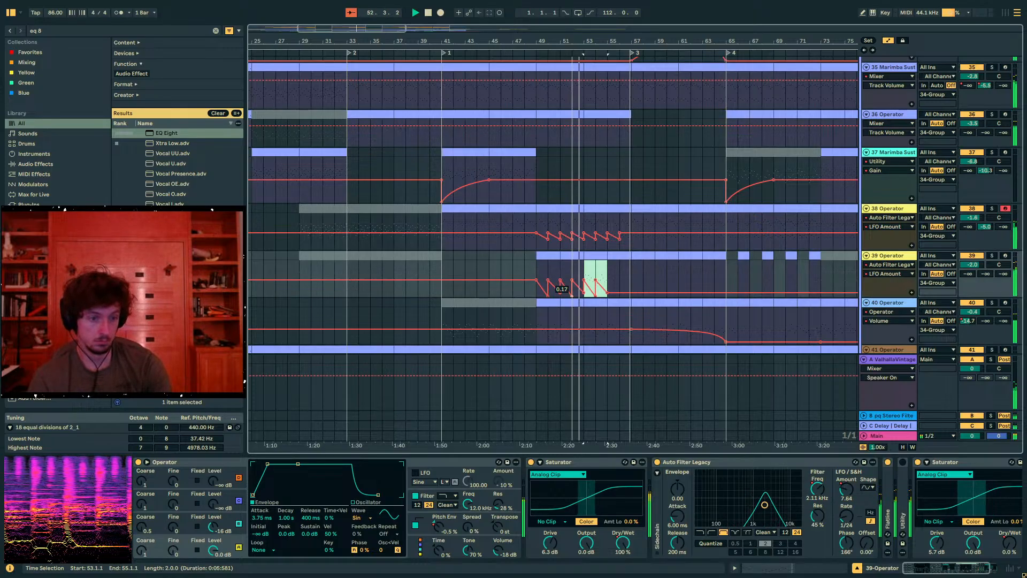
Turn on Lock Envelopes and select the one-bar sections at bars 51, 53 and 55 on 39 Operator
key("a")
left_click(562, 283)
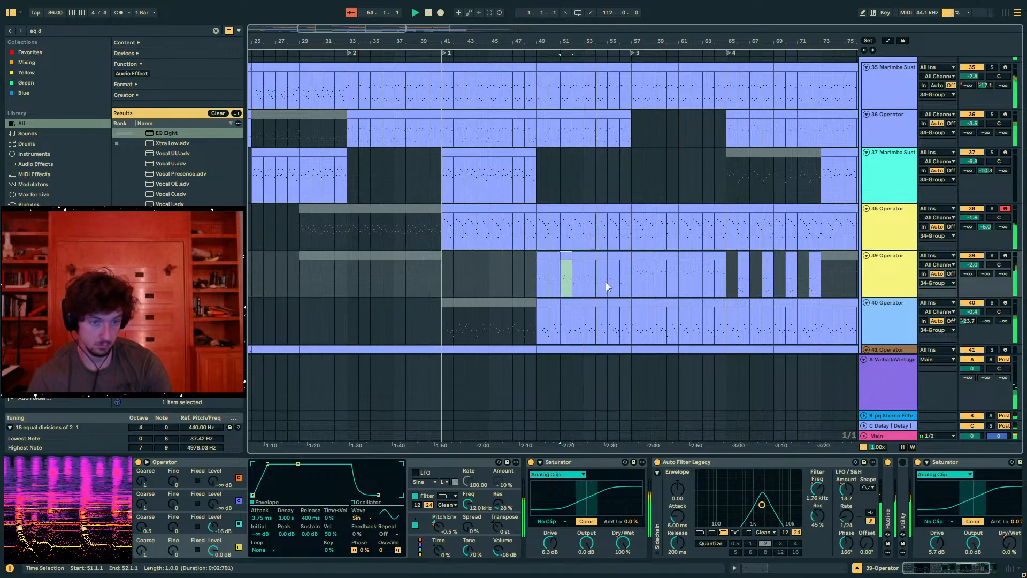
left_click(587, 286)
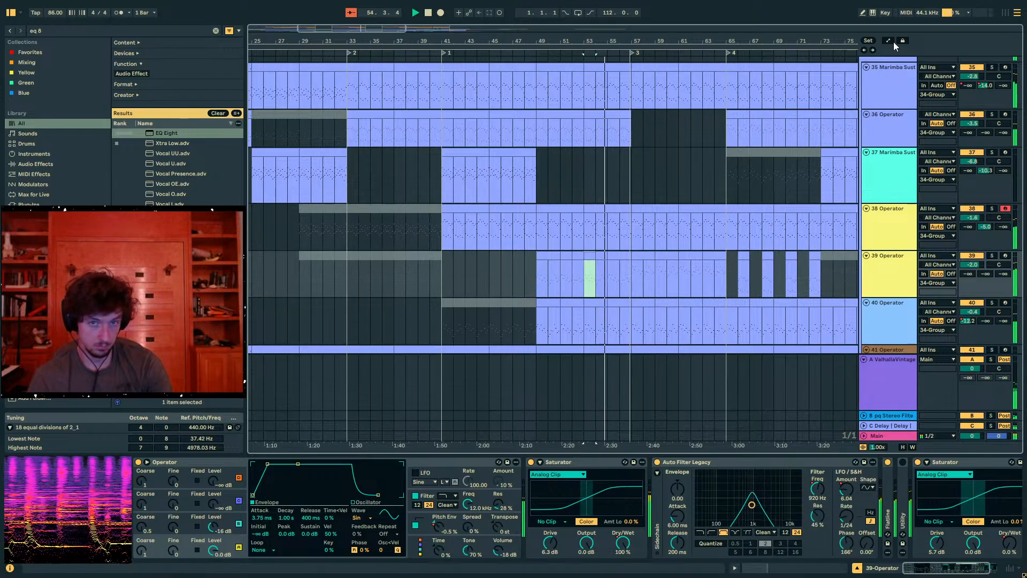
left_click(902, 43)
left_click(606, 282)
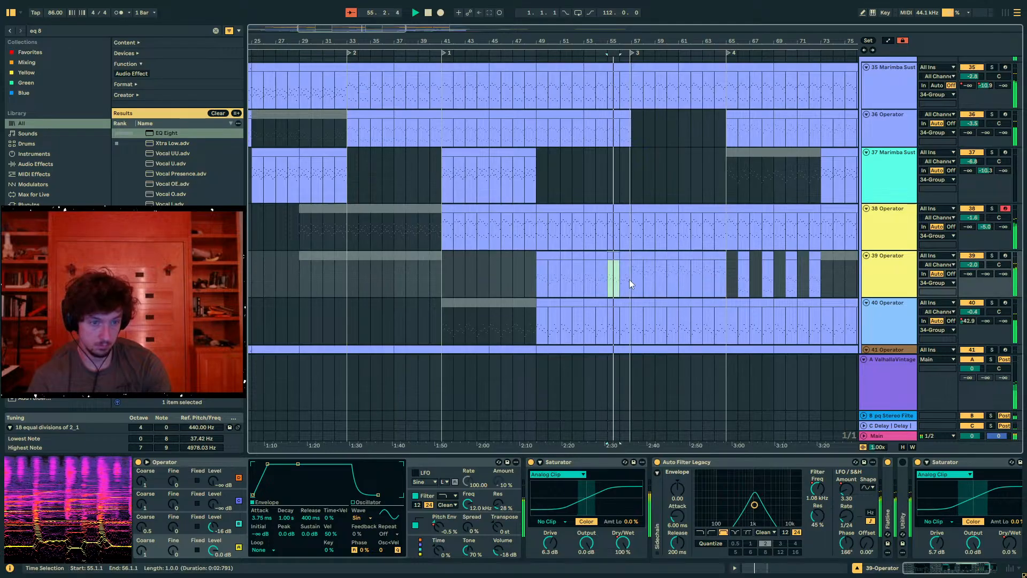
Complete the 39 Operator LFO Amount ramps up to bar 56 and return the envelope to 14.0 from there on
left_click_drag(616, 42, 615, 132)
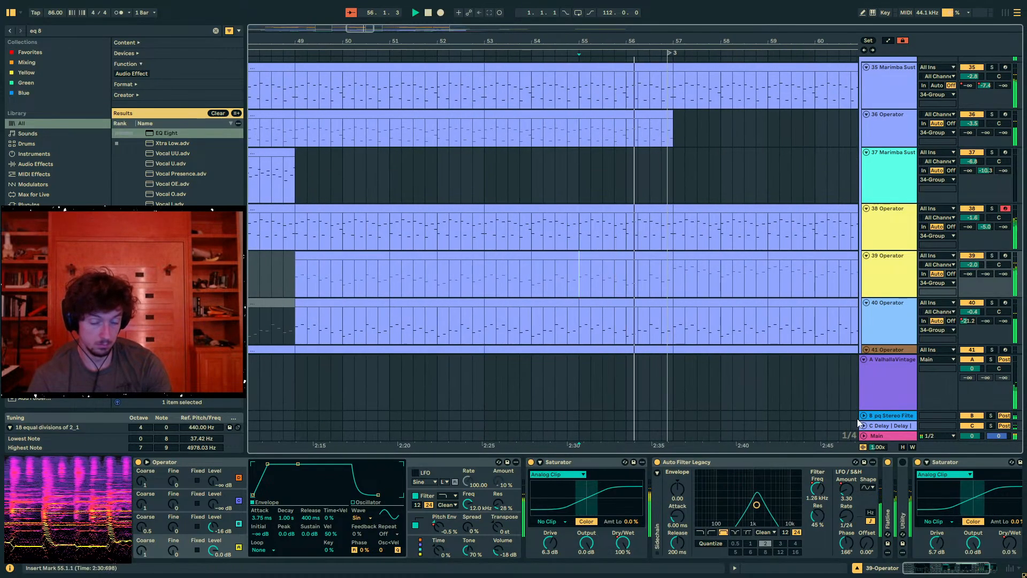
key("a")
left_click_drag(578, 268, 672, 281)
left_click(670, 274)
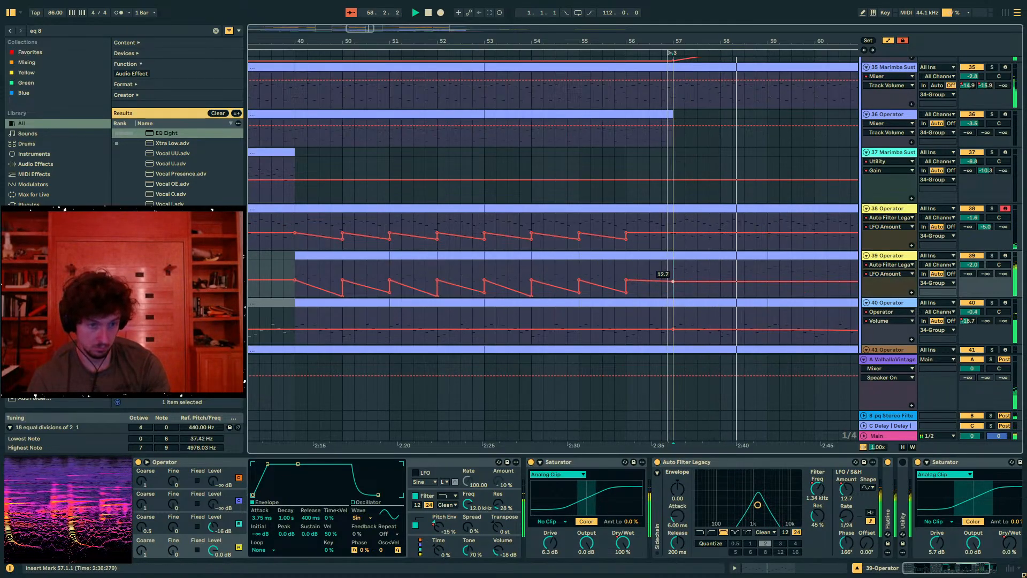
key("a")
Reshape the Operator Volume automation on 41 Operator into a dip after bar 65, lowest at bar 69 and restored at bar 73
left_click_drag(694, 38, 551, 38)
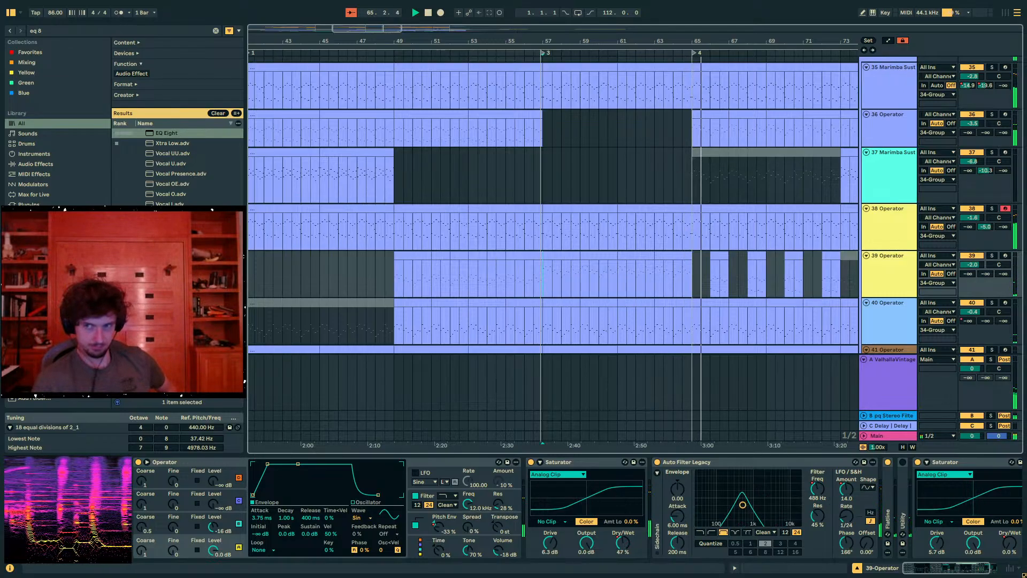
scroll(504, 289, "down", 6)
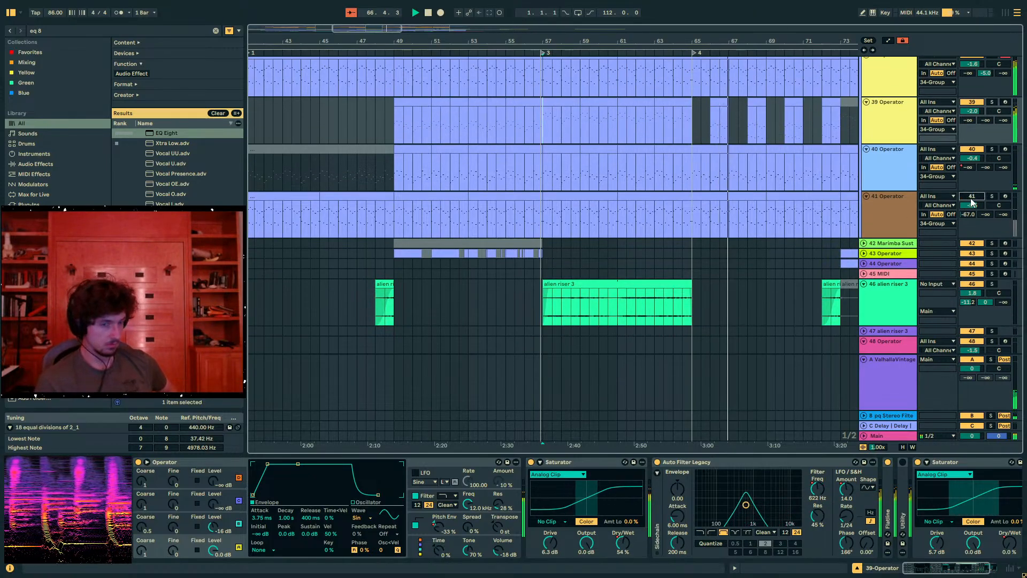
left_click(924, 217)
left_click(498, 550)
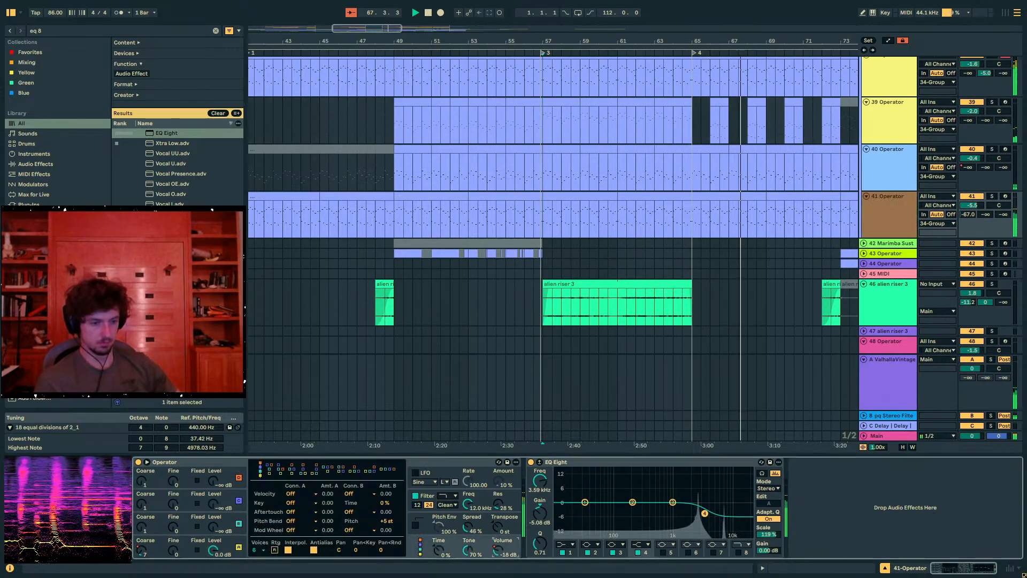
key("a")
left_click_drag(695, 223, 694, 227)
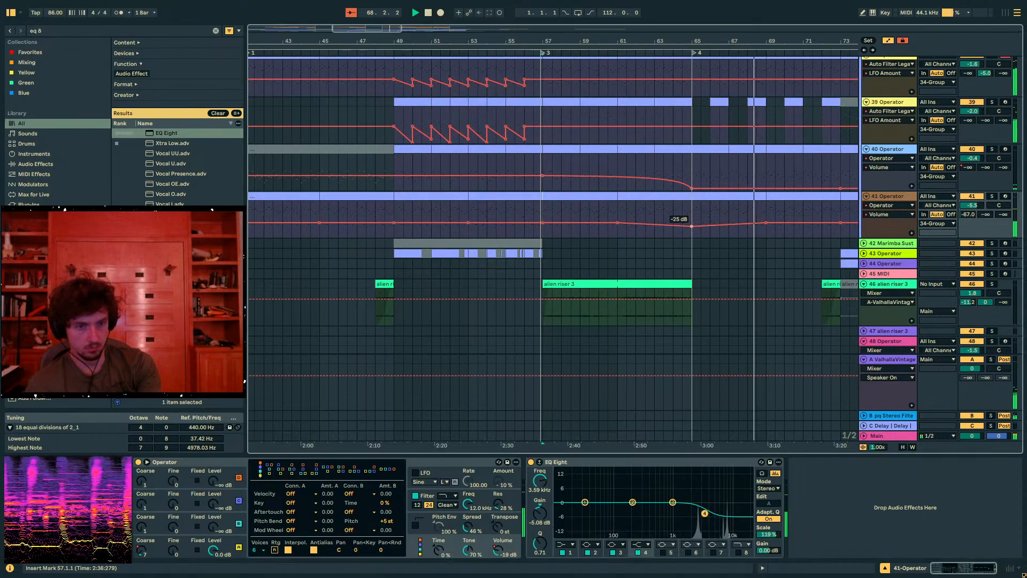
left_click(766, 222)
left_click(840, 223)
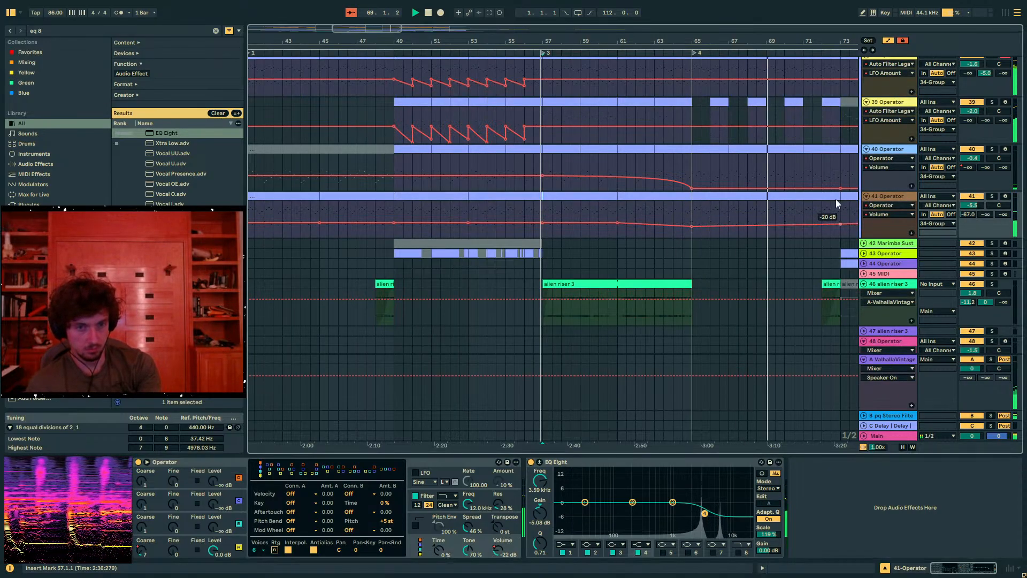
left_click_drag(768, 44, 618, 33)
left_click_drag(691, 224, 612, 228)
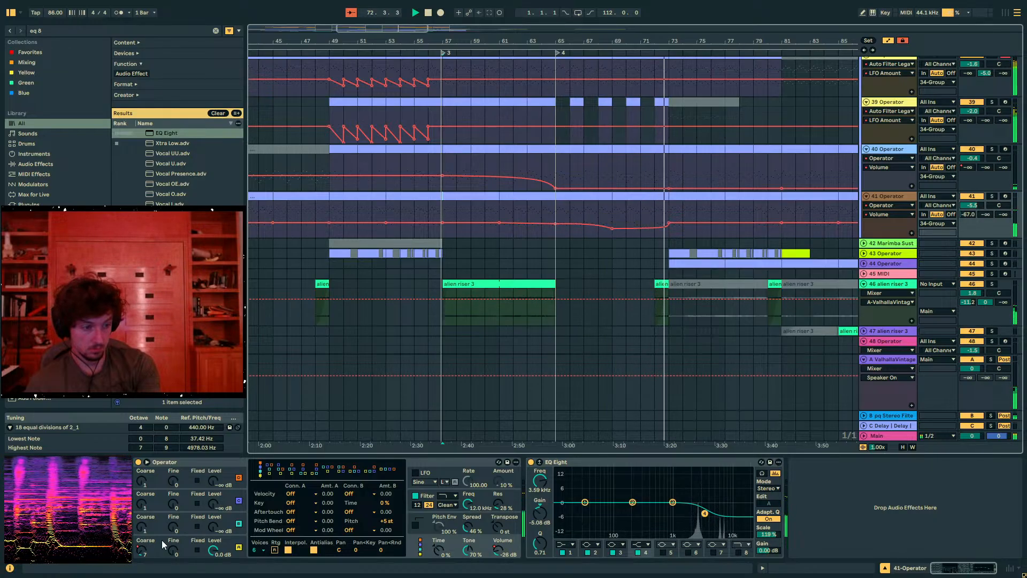
Copy the Operator A Coarse automation on 41 Operator from bars 57 to 65 and paste it at bar 73
left_click(142, 552)
left_click_drag(555, 233, 443, 228)
key("ctrl+c")
left_click(670, 220)
key("ctrl+v")
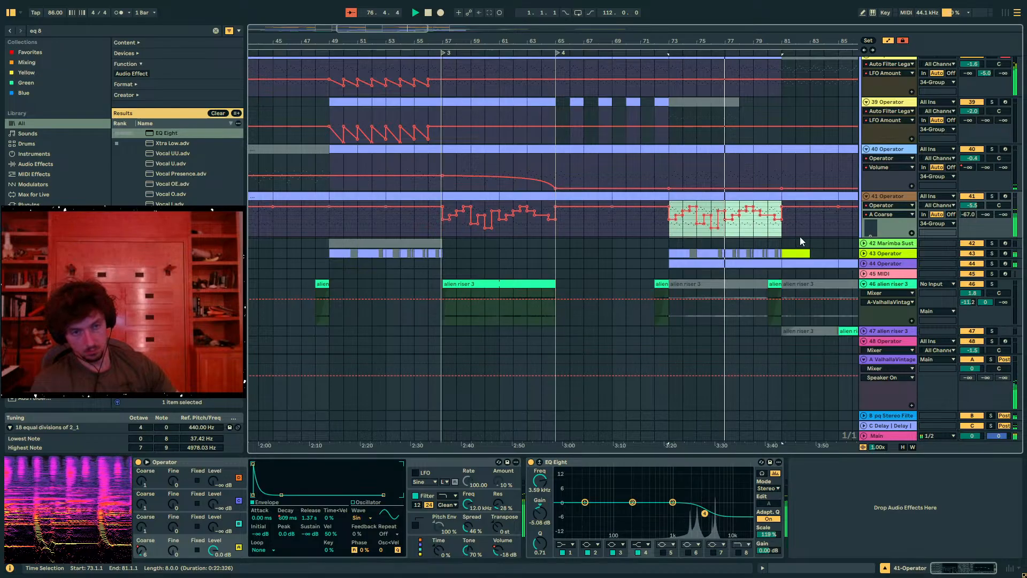
left_click_drag(788, 234, 557, 234)
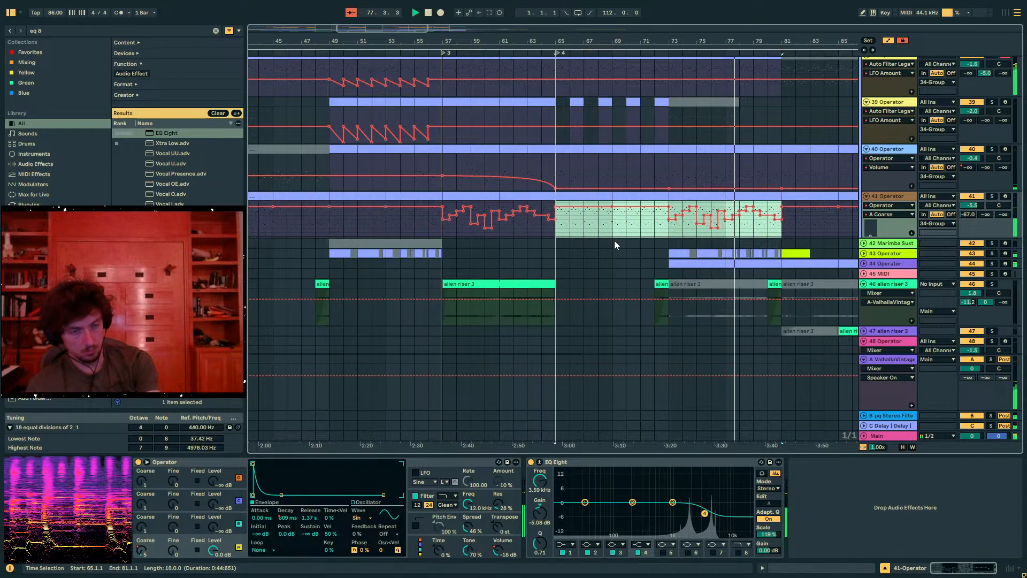
left_click_drag(661, 38, 559, 23)
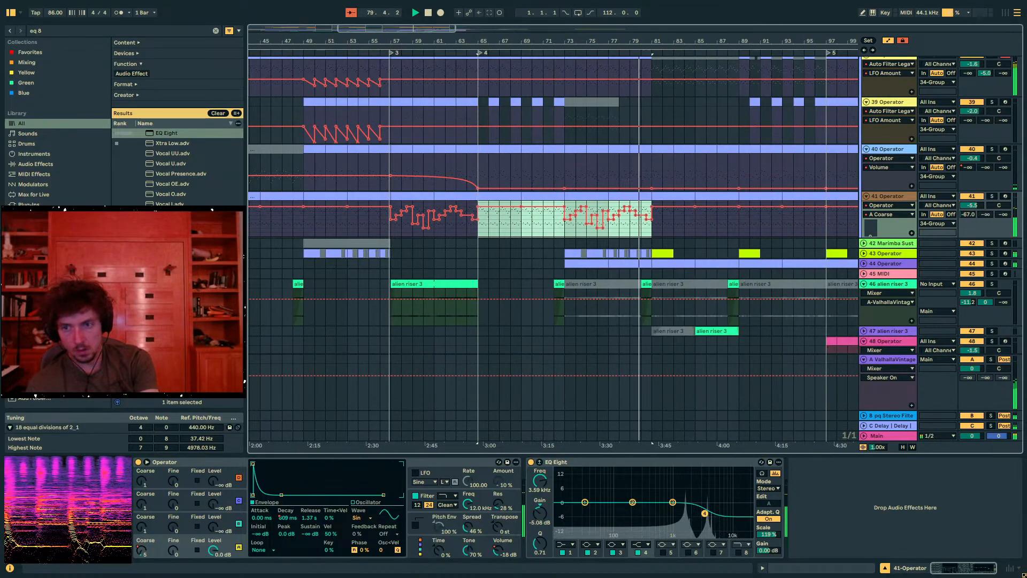
left_click(652, 235)
scroll(675, 232, "up", 2)
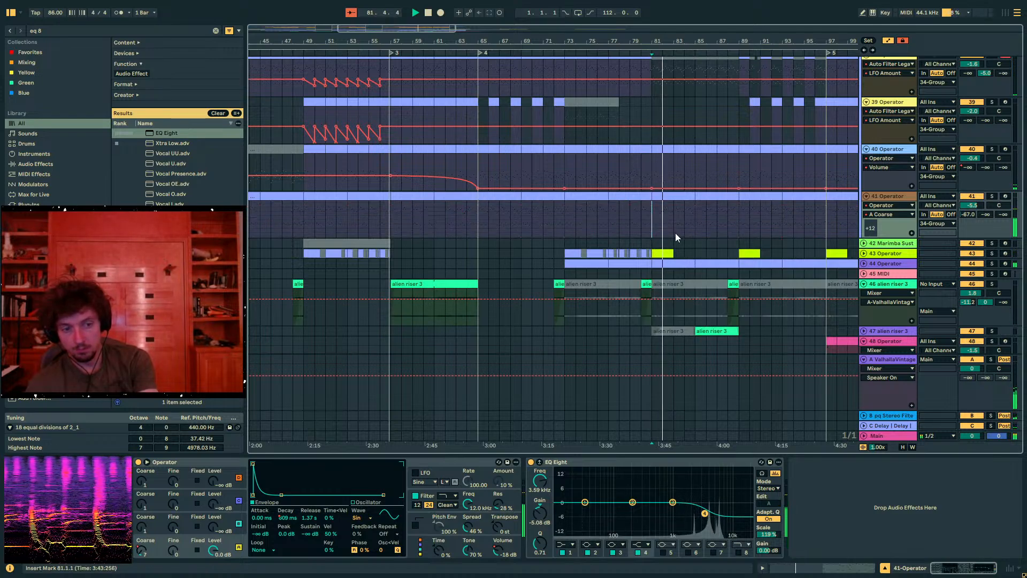
Set the EQ Eight Scale on 41 Operator to 31% and draw its automation raised between bars 41 and 57
mouse_move(774, 534)
left_mouse_down()
mouse_move(774, 574)
mouse_move(774, 545)
left_mouse_up()
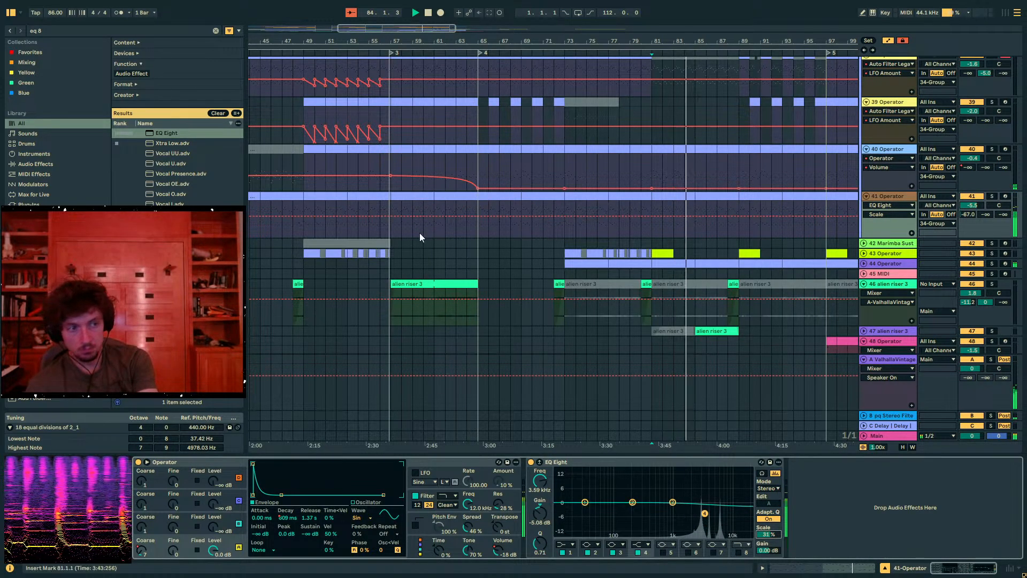
left_click_drag(402, 36, 514, 12)
left_click(475, 216)
left_click_drag(505, 218, 484, 207)
left_click_drag(546, 215, 475, 231)
left_click_drag(613, 229, 654, 229)
left_click(608, 229)
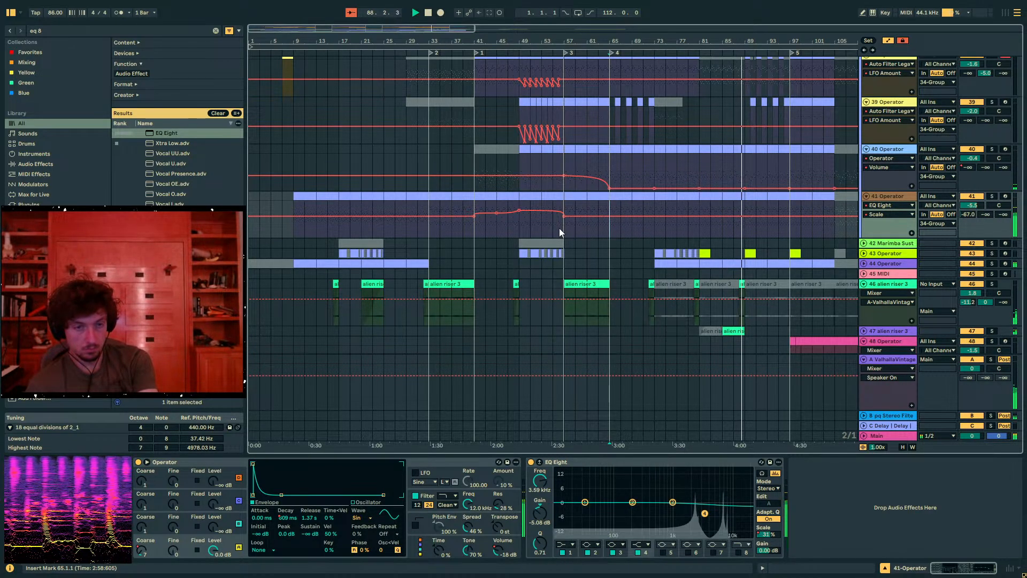
Copy the EQ Eight Scale automation of bars 41 to 57, paste it after locator 4 and hide the automation lanes
left_click_drag(563, 227, 477, 227)
key("ctrl+c")
left_click(608, 227)
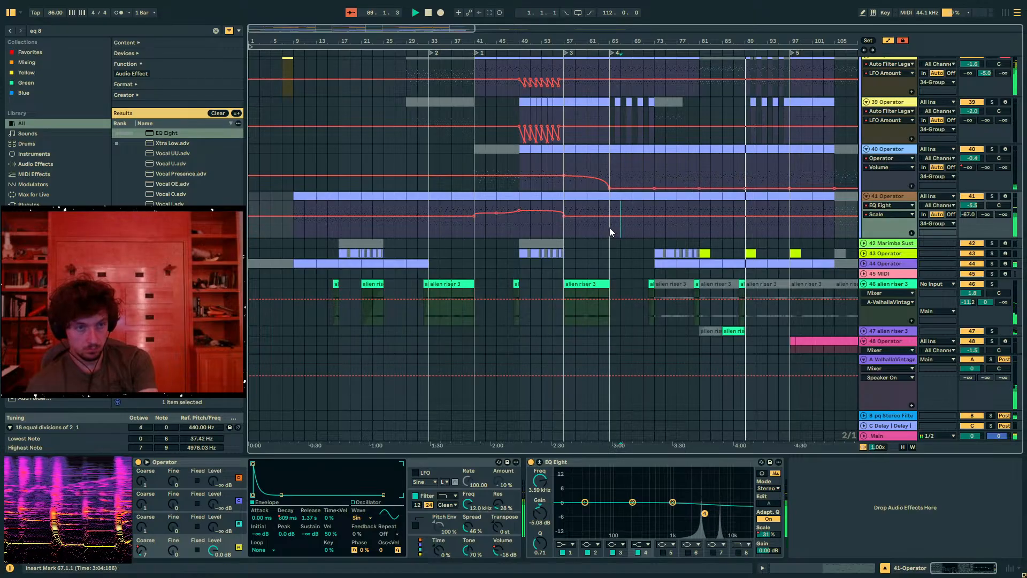
key("ctrl+v")
key("a")
Review the Operator, marimba and rain tracks around bar 89 during playback
left_click(746, 235)
scroll(762, 281, "up", 5)
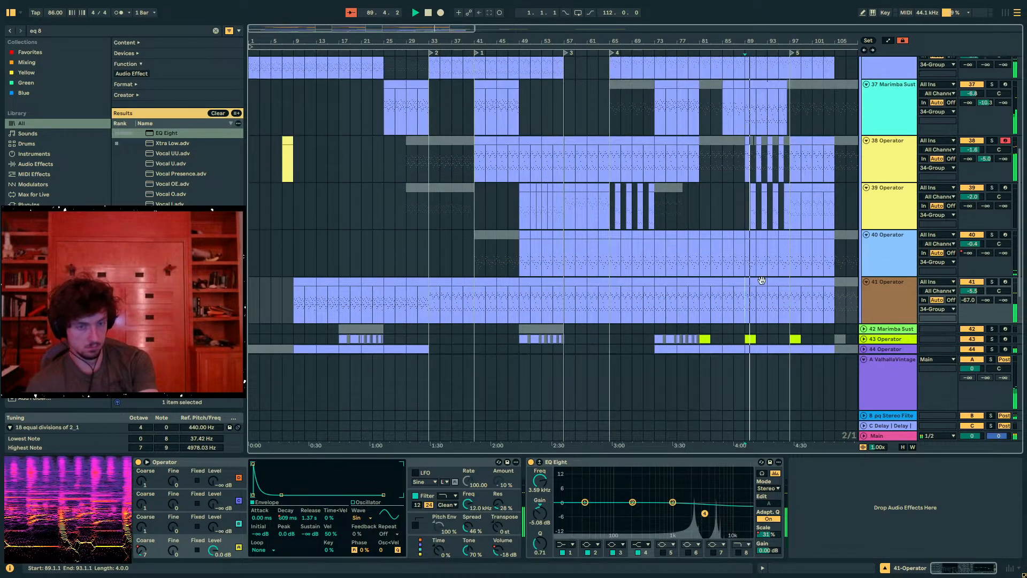
left_click(749, 281)
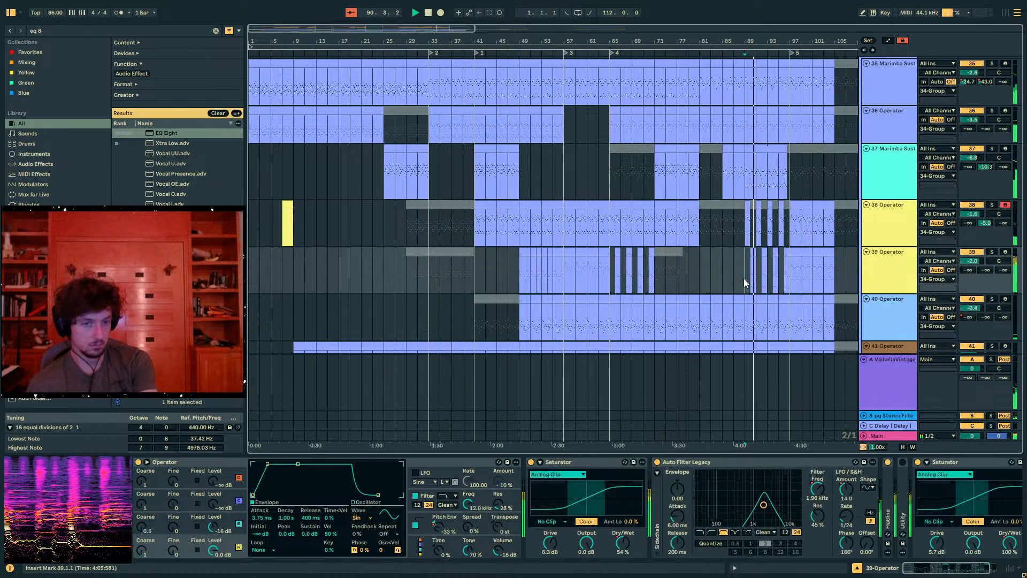
scroll(748, 282, "up", 3)
scroll(787, 251, "up", 3)
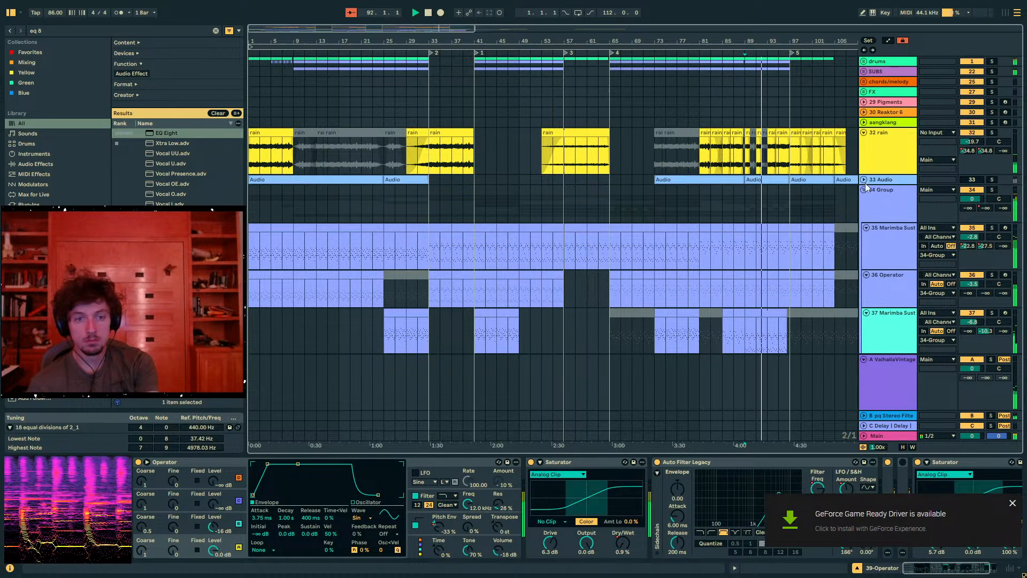
Expand the drums group and replace the thinned hi-hat loop sections at bars 90 and 92 on 19 Cymatics with the full loop
left_click(864, 61)
scroll(794, 147, "down", 6)
left_click_drag(750, 44, 575, 90)
left_click(867, 126)
scroll(656, 165, "down", 5)
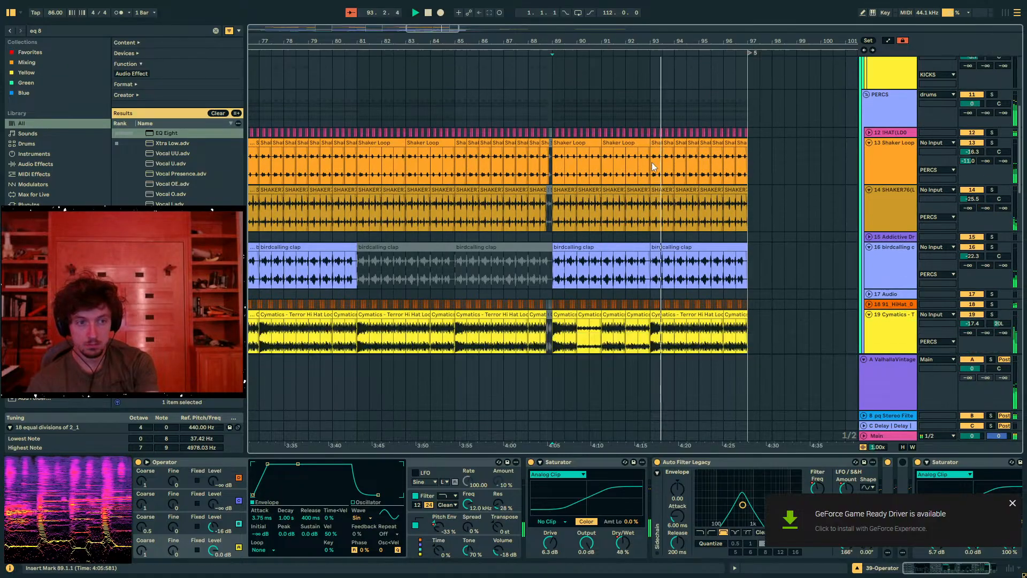
left_click(631, 184)
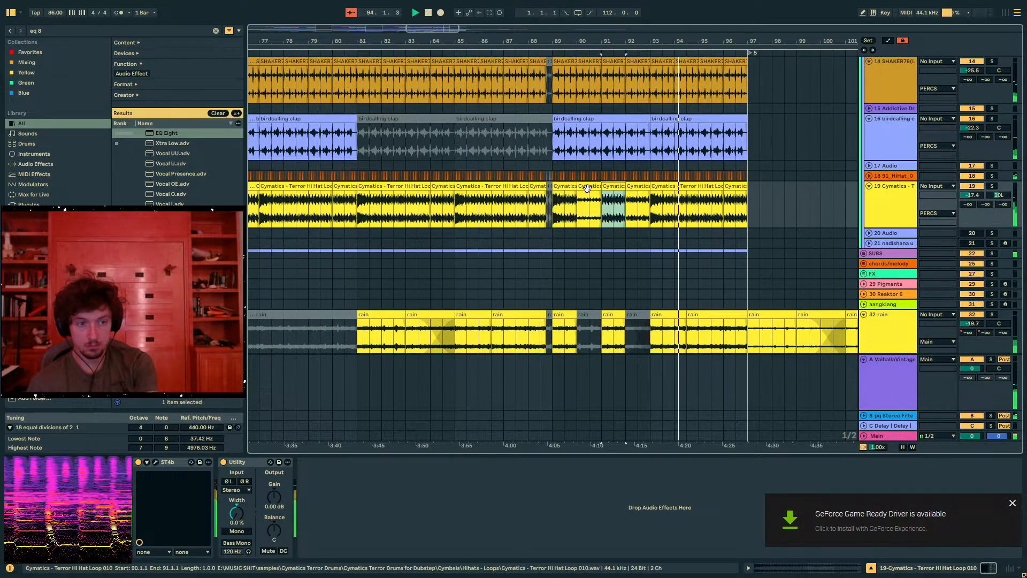
scroll(610, 187, "down", 3)
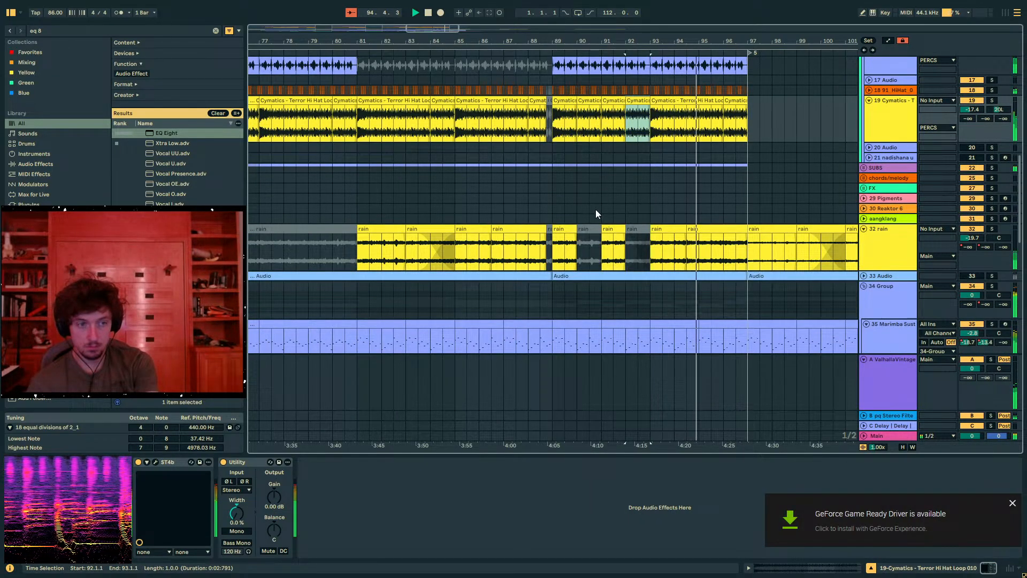
scroll(596, 216, "up", 3)
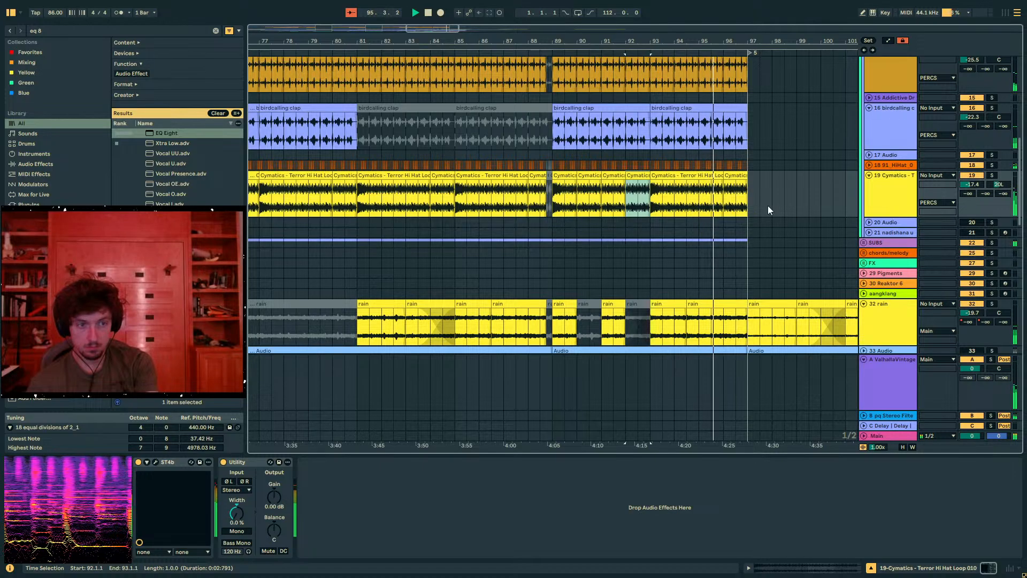
Unfold the 18 HiHat track, check where its clips sit across the arrangement and stop playback
left_click(871, 165)
left_click(882, 166)
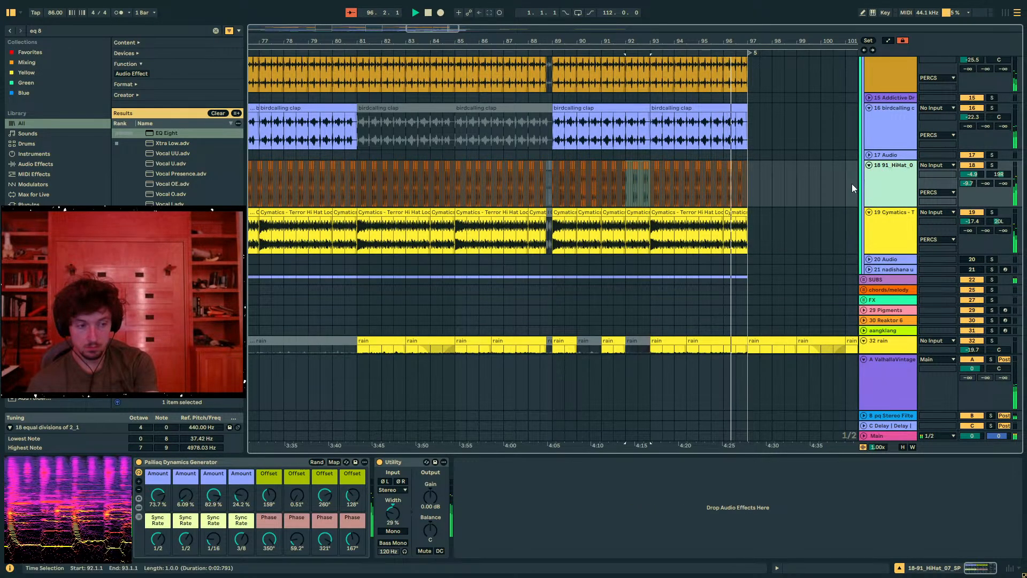
left_click(754, 197)
left_click_drag(721, 41, 710, 11)
left_click(551, 198)
left_click(483, 195)
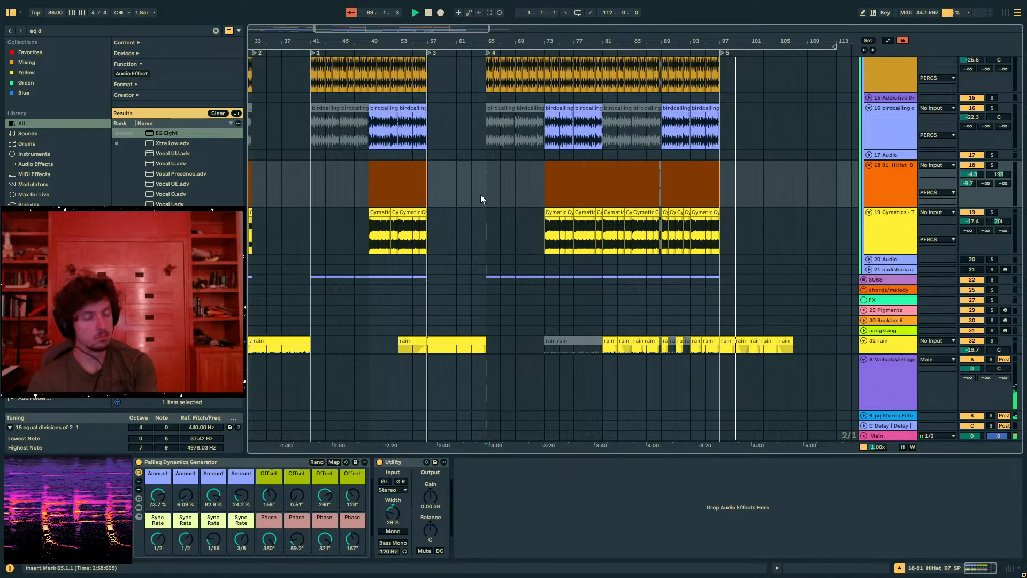
key("space")
Play the arrangement from bar 32 through locators 2 and 1 with the Main device chain shown
left_click_drag(376, 41, 601, 42)
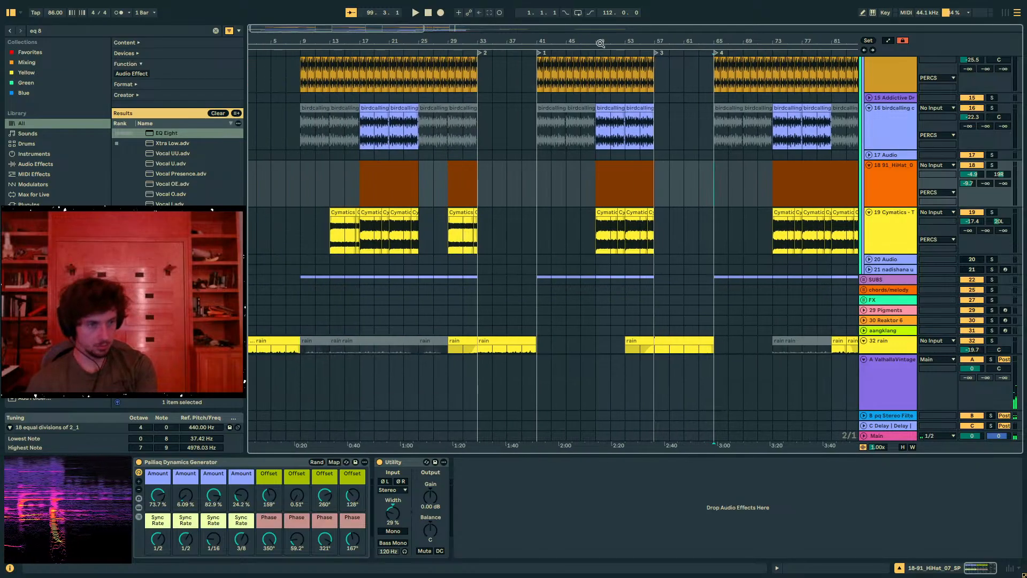
left_click(516, 217)
left_click(524, 181)
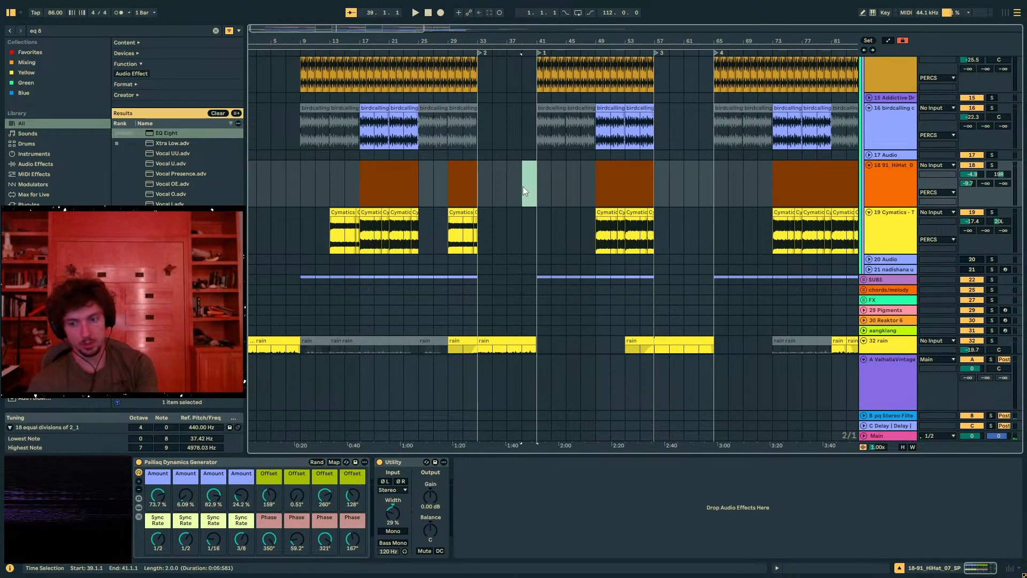
left_click(460, 189)
key("space")
scroll(551, 263, "down", 3)
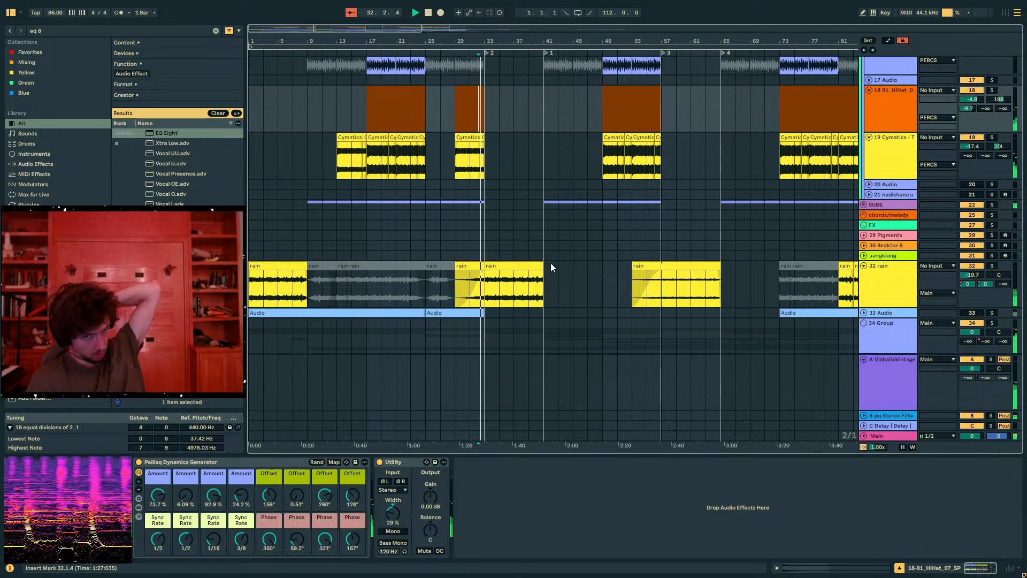
scroll(550, 262, "down", 3)
left_click(888, 435)
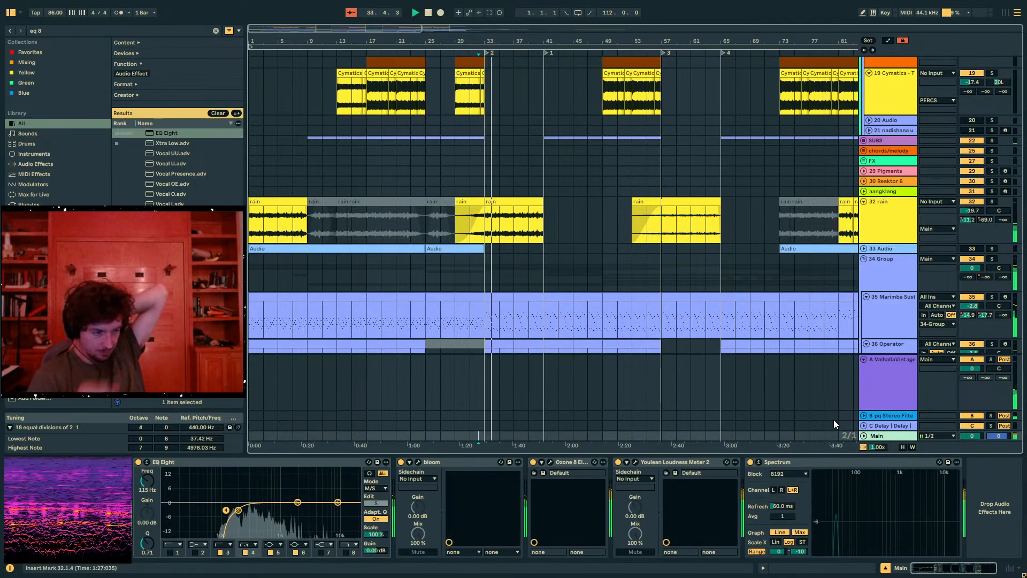
scroll(656, 345, "down", 10)
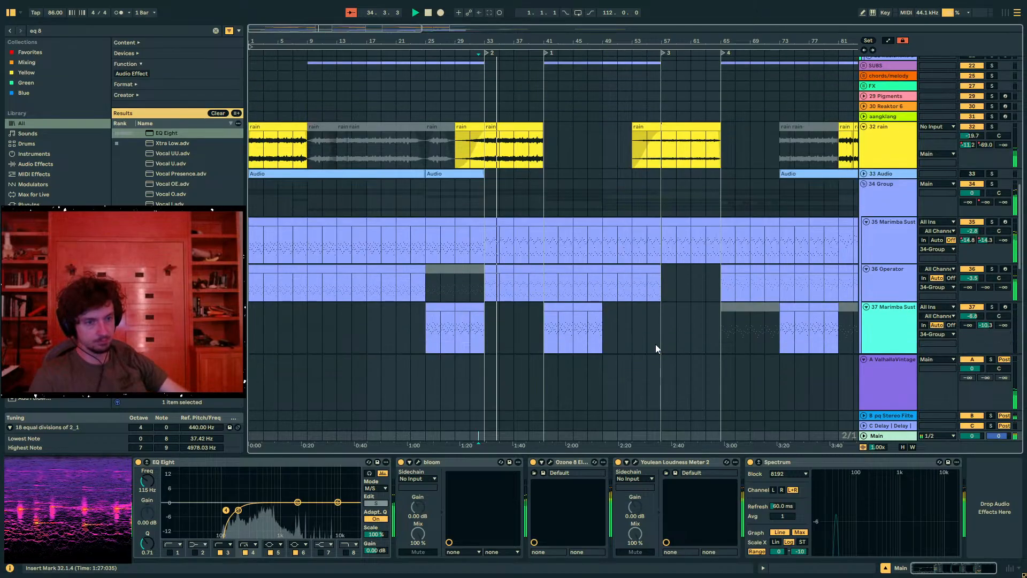
scroll(661, 324, "down", 3)
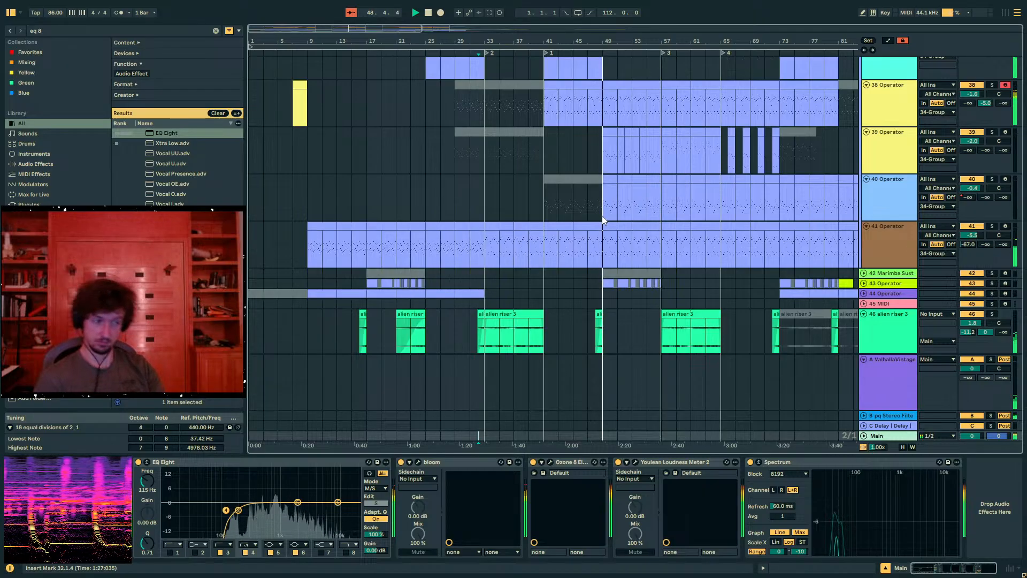
Check the automated Operator and EQ Eight settings of 41 Operator around bars 49 and 57
left_click(604, 247)
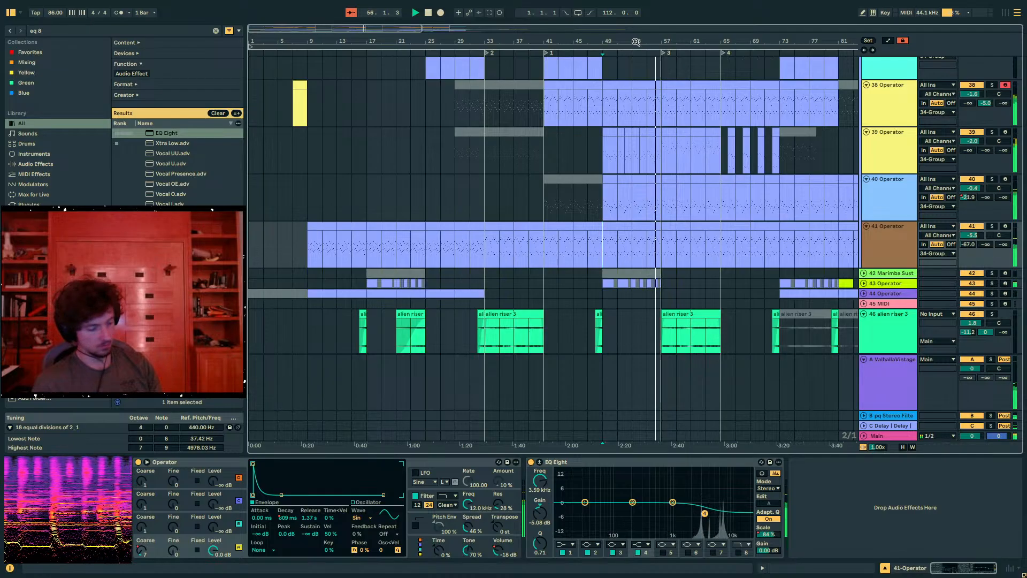
left_click_drag(636, 41, 569, 41)
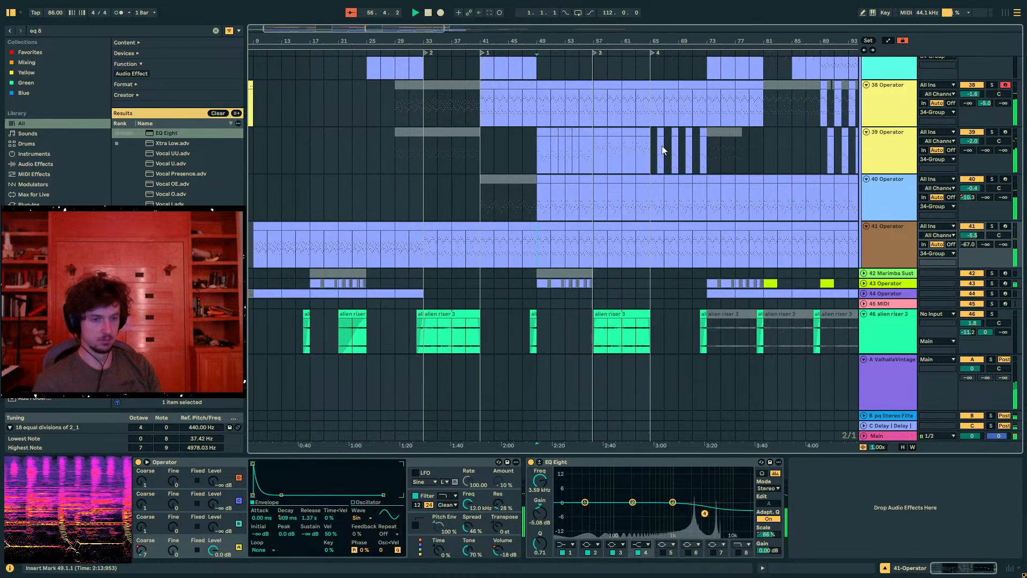
left_click(589, 245)
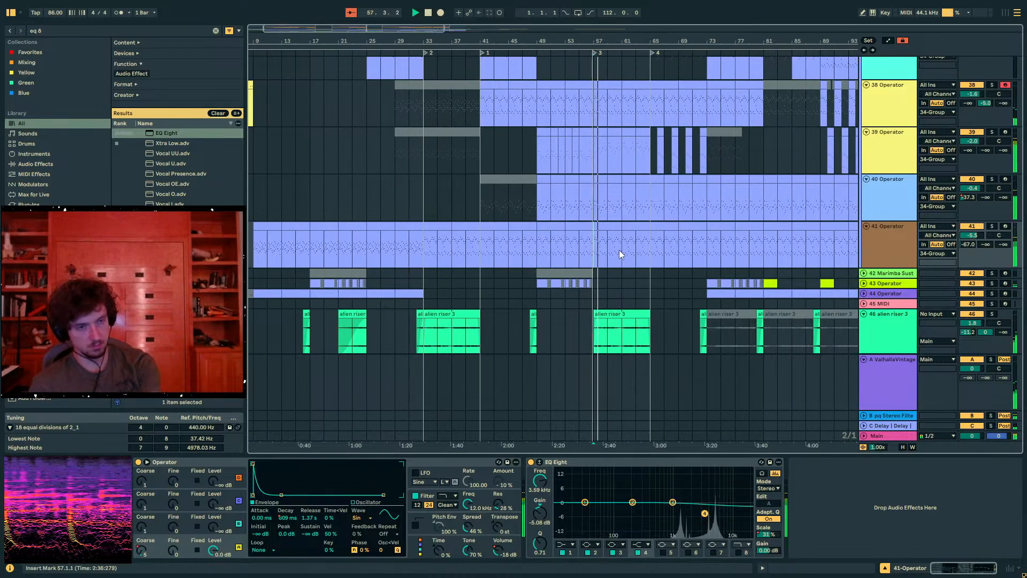
scroll(644, 253, "up", 2)
scroll(643, 253, "up", 2)
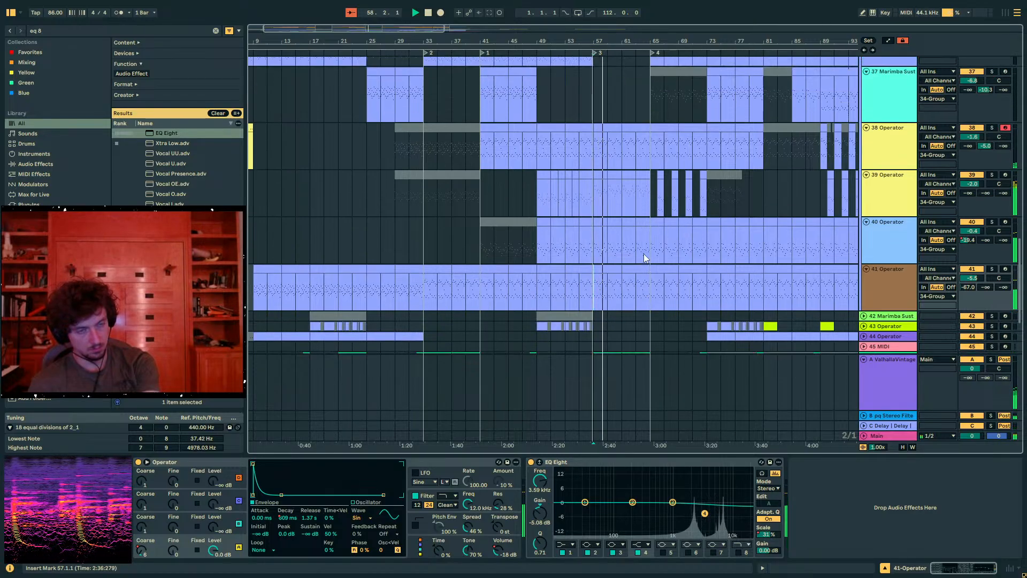
scroll(644, 254, "down", 6)
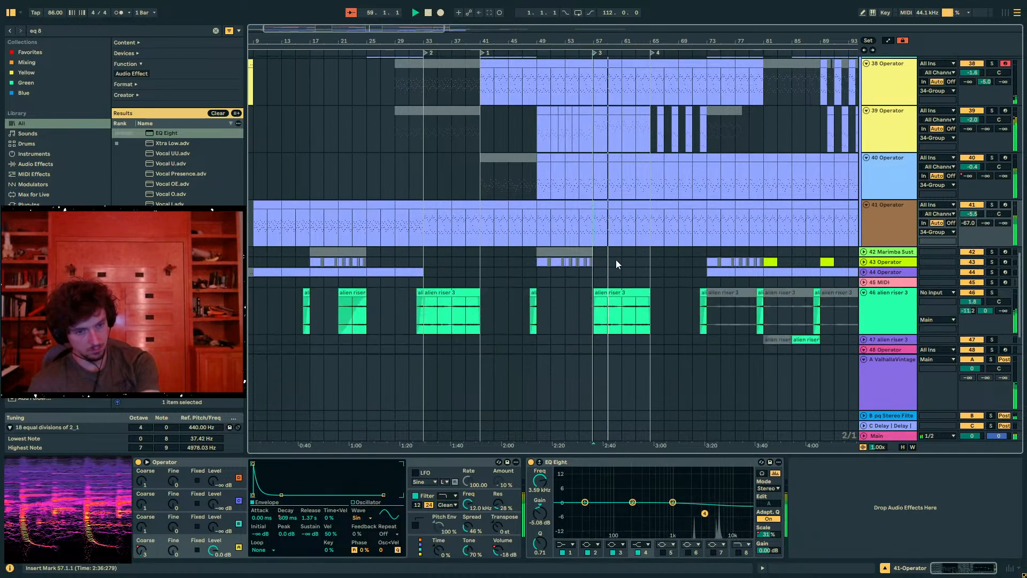
Adjust a device control on the 46 alien riser 3 track while the clip at bar 57 plays
left_click(619, 306)
left_click(175, 544)
left_click(172, 489)
left_click_drag(150, 485, 150, 462)
left_click(626, 304)
Check the Main track's loudness in Youlean Loudness Meter 2 and close the meter
left_click(891, 436)
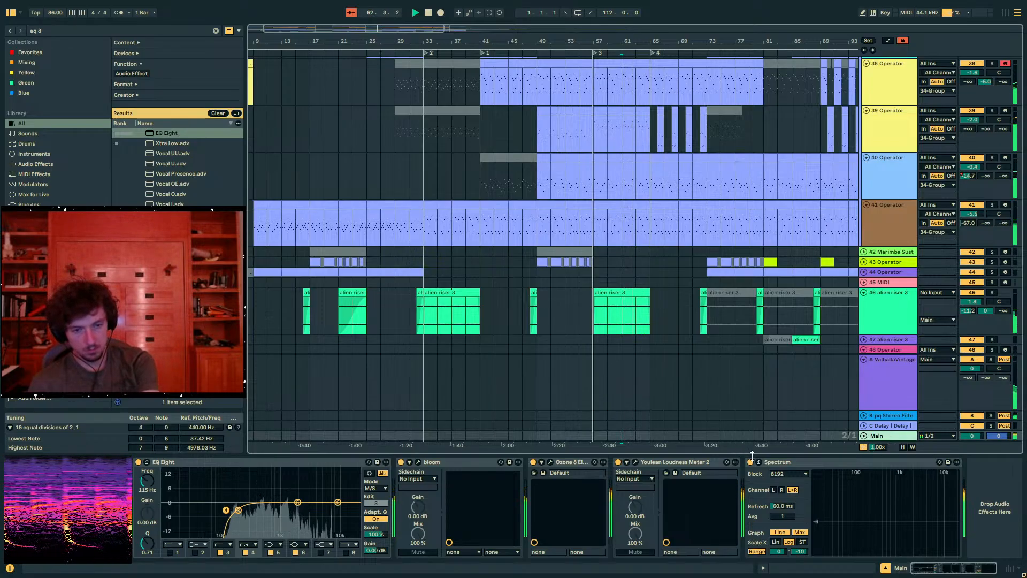
left_click(635, 462)
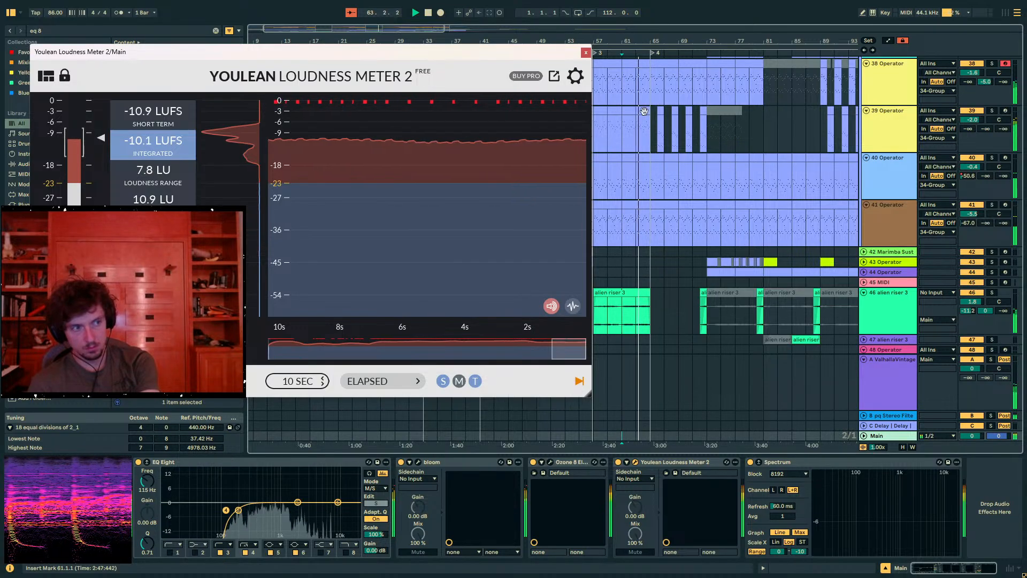
left_click(586, 52)
Lower the Ozone 8 Elements Maximizer threshold on the Main track to -10.7 dB
left_click(551, 462)
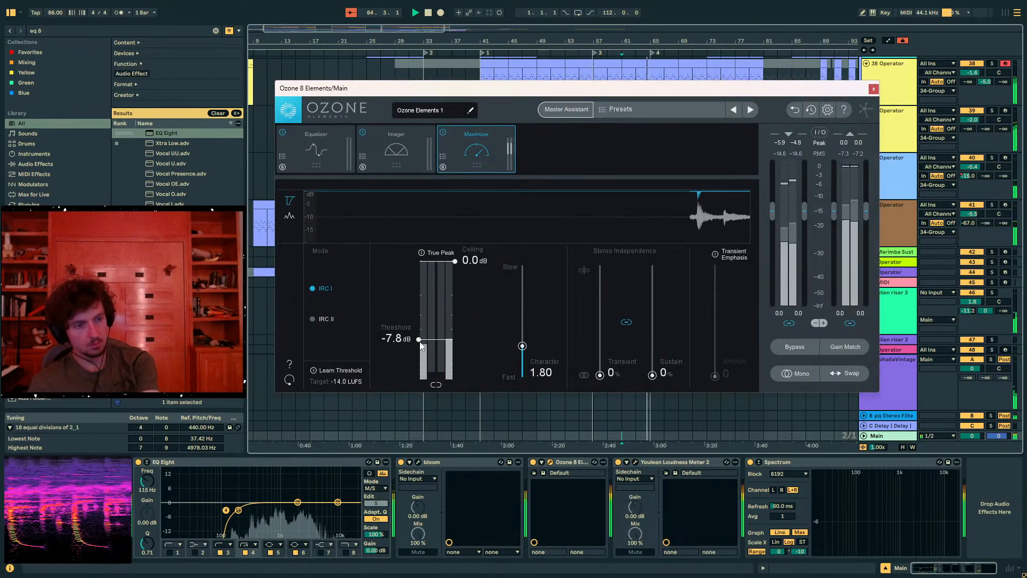
left_click_drag(420, 344, 422, 354)
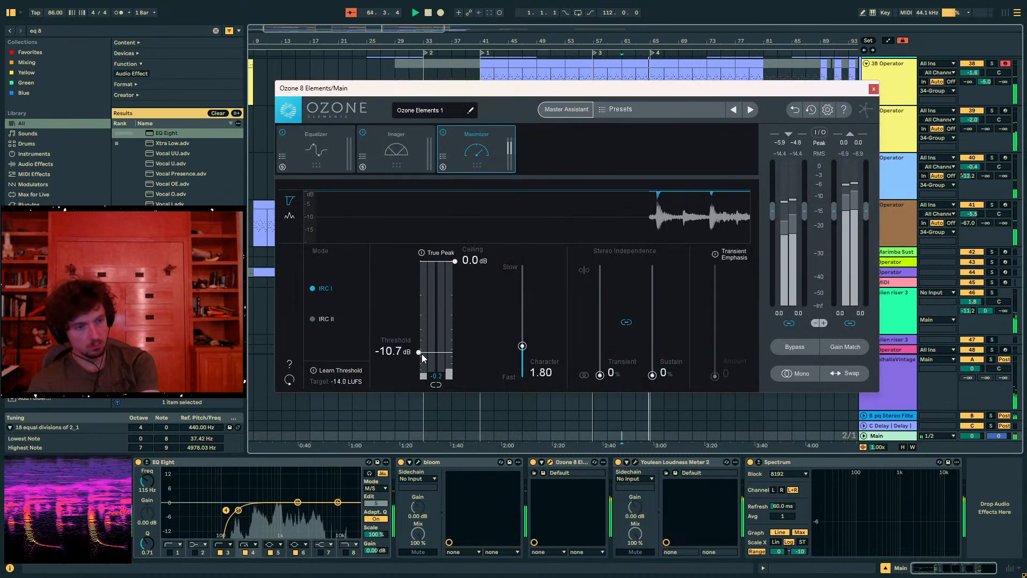
left_click(873, 91)
Examine the drum, percussion and Operator tracks around the transition into bar 65 at locator 4
scroll(679, 183, "up", 15)
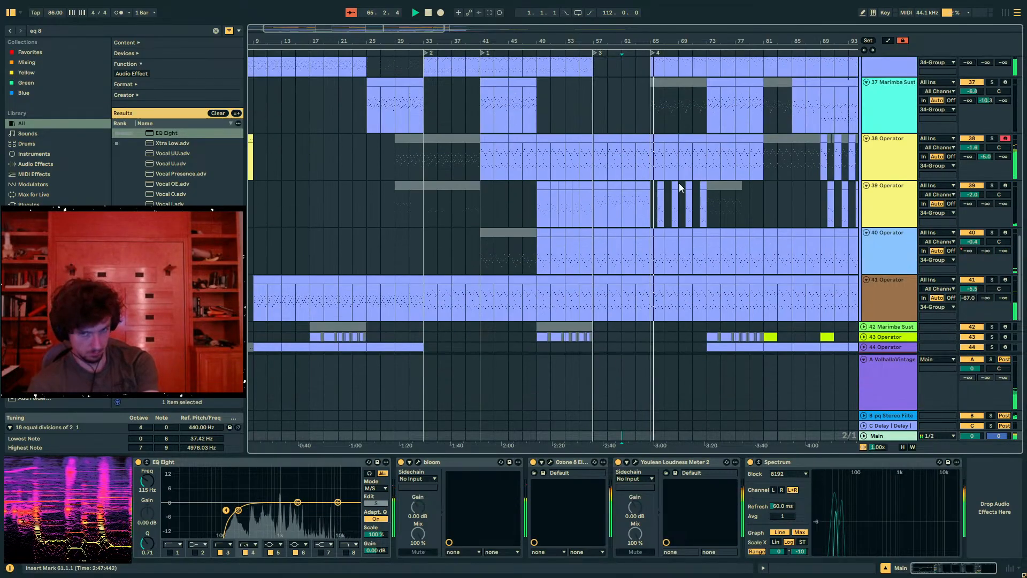
scroll(679, 183, "up", 10)
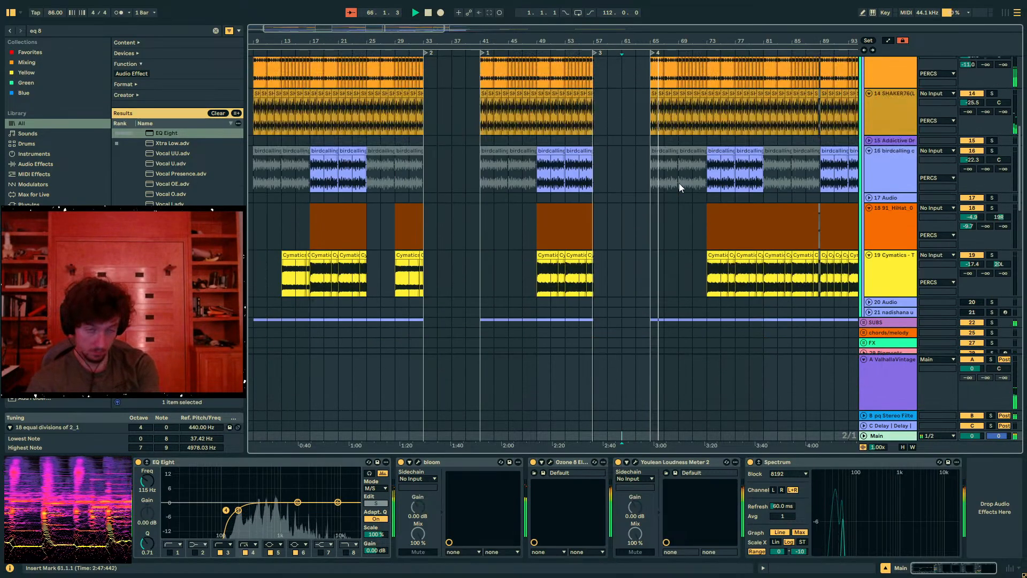
left_click_drag(644, 39, 706, 223)
left_click(698, 206)
left_click_drag(698, 44, 423, 16)
scroll(505, 250, "down", 8)
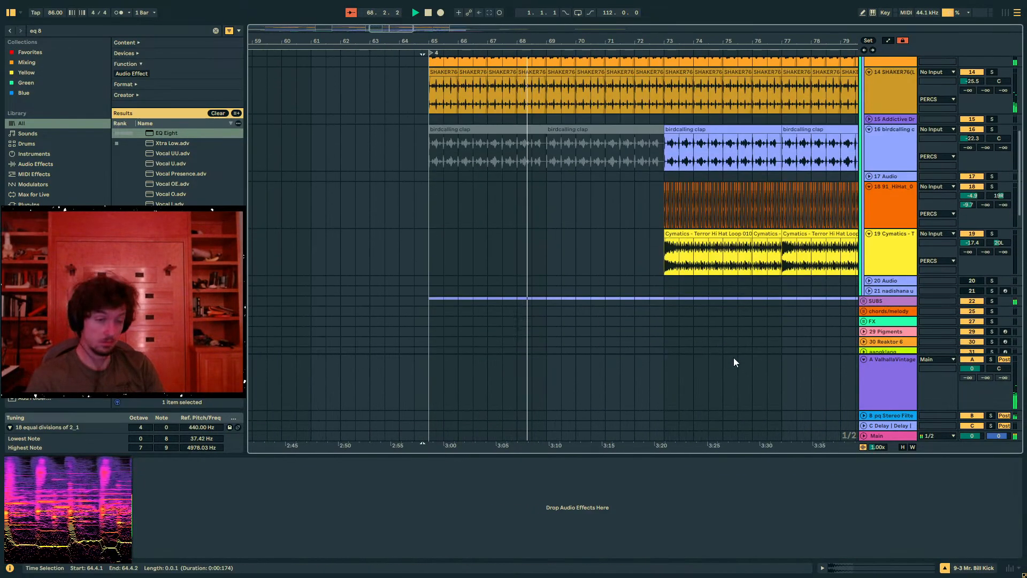
scroll(601, 334, "down", 12)
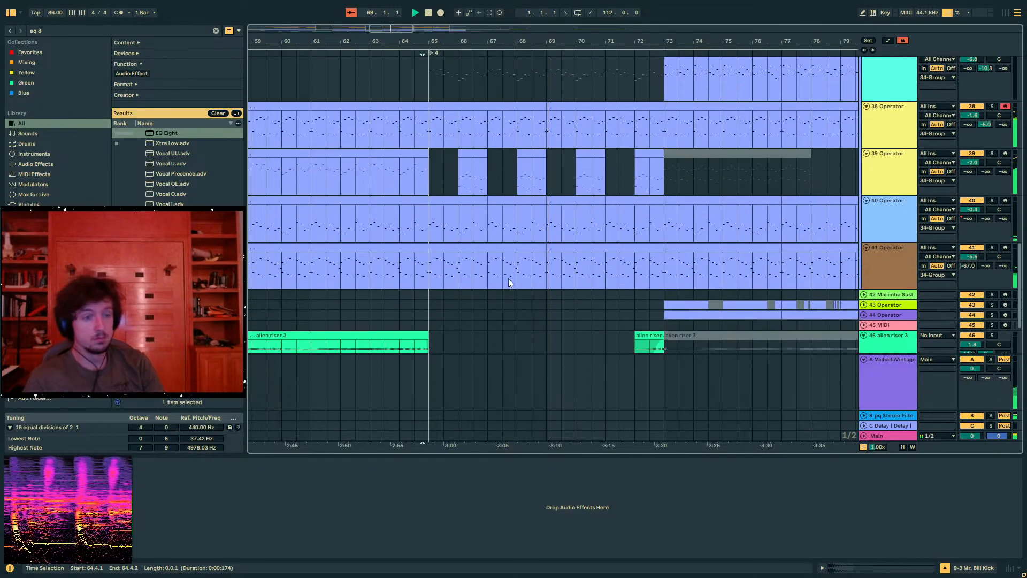
Check the Auto Filter Legacy frequency on the 39 Operator track around bars 65 to 69 and fold the device
left_click(454, 182)
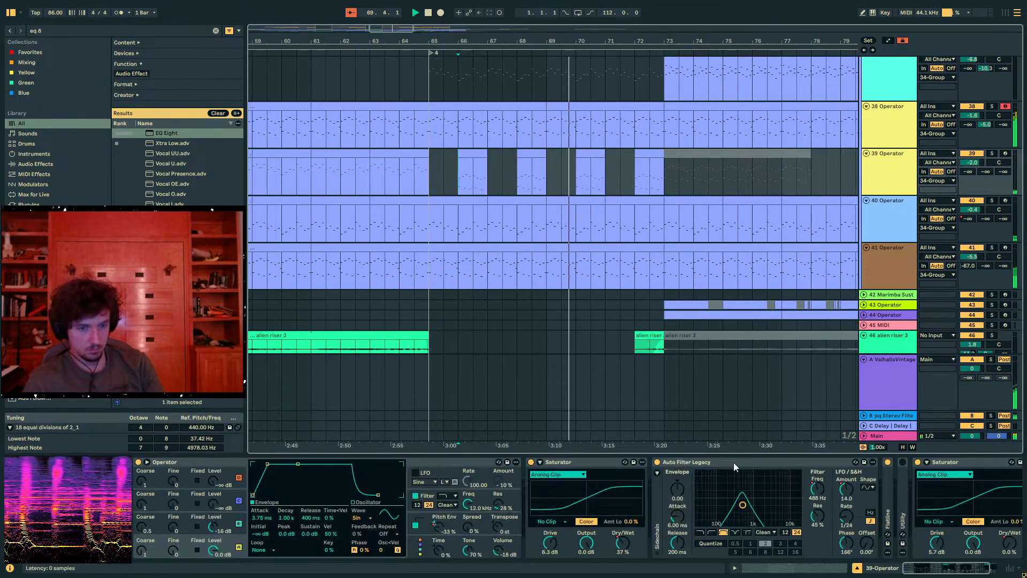
left_click(817, 490)
key("a")
key("a")
left_click_drag(464, 171, 546, 182)
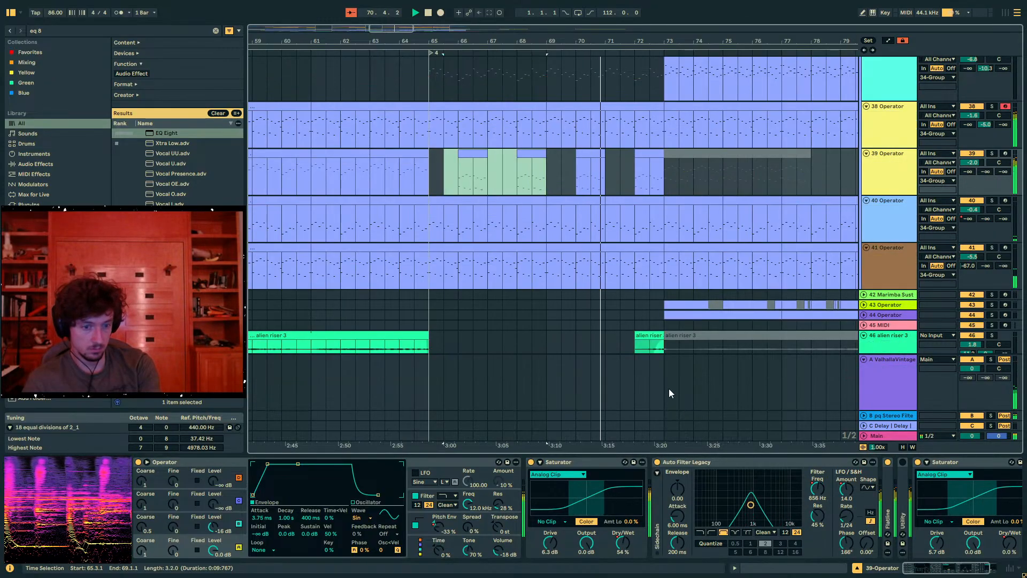
double_click(683, 464)
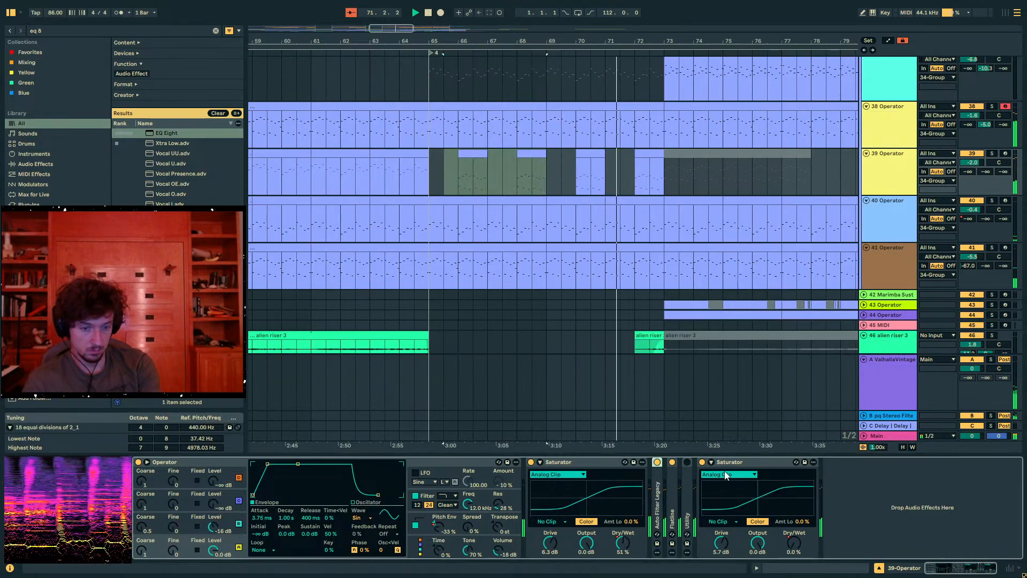
Lower the Operator volume automation on the 39 Operator track to -25 dB from just before bar 65, and stop playback
left_click(498, 549)
key("a")
left_click_drag(429, 180, 420, 183)
left_click(664, 177)
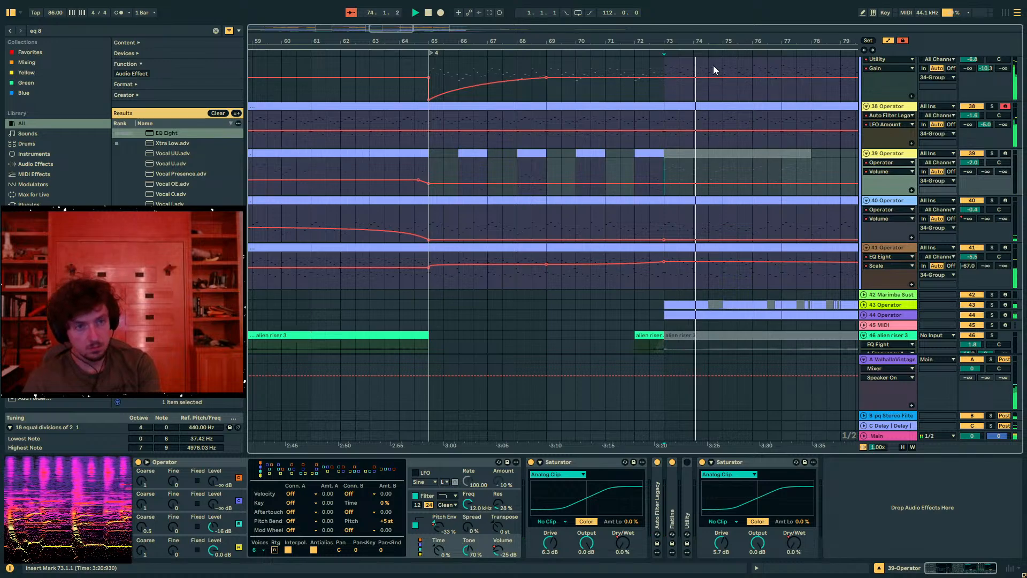
left_click_drag(670, 41, 601, 36)
key("space")
key("a")
Collapse the 34 Group track so its Marimba Sustain and Operator tracks are folded away
left_click_drag(594, 167, 651, 182)
left_click(591, 182)
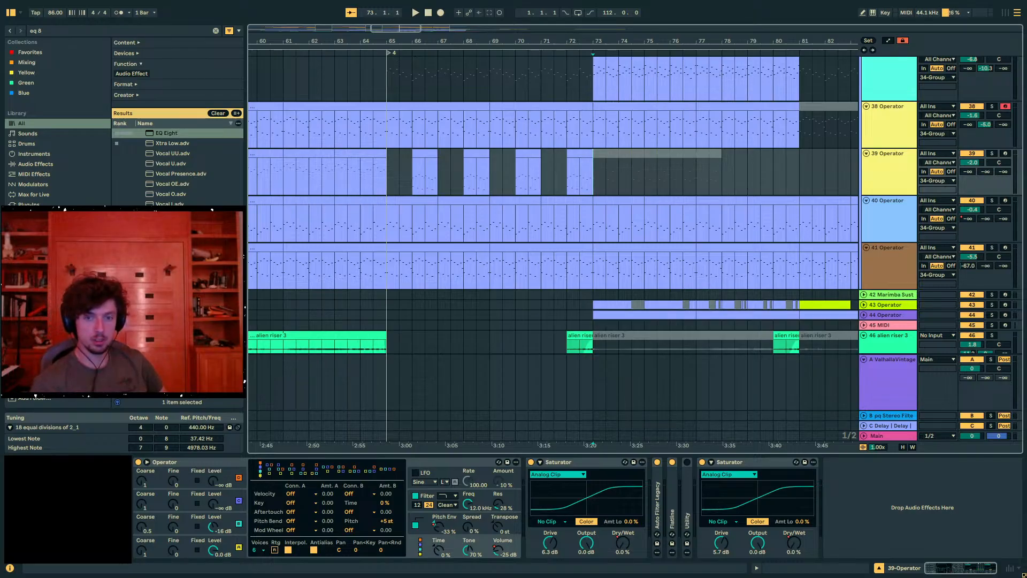
left_click(891, 192)
scroll(891, 192, "up", 2)
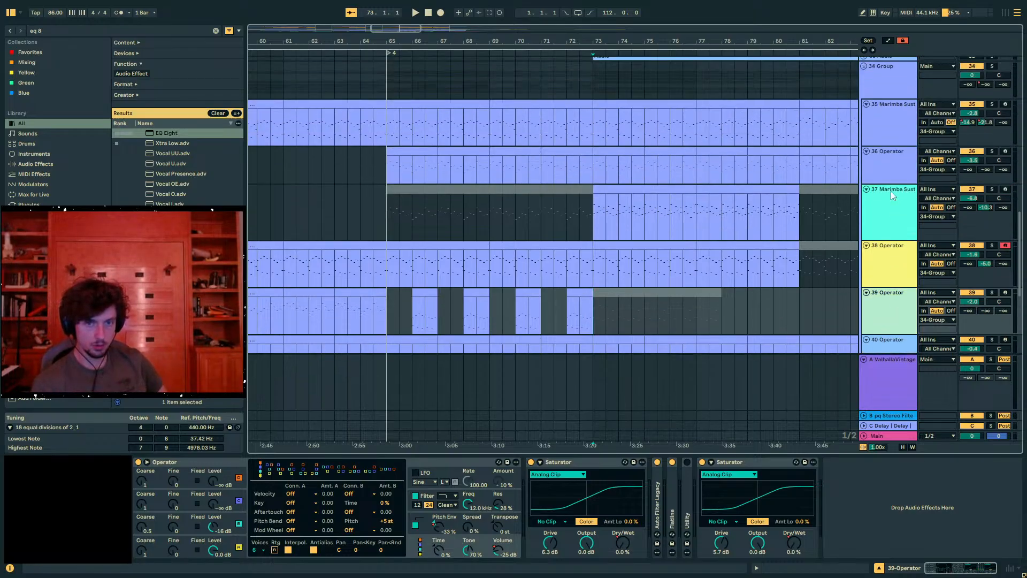
left_click(891, 191)
scroll(891, 191, "up", 1)
scroll(891, 191, "up", 2)
left_click(888, 177)
left_click(863, 173)
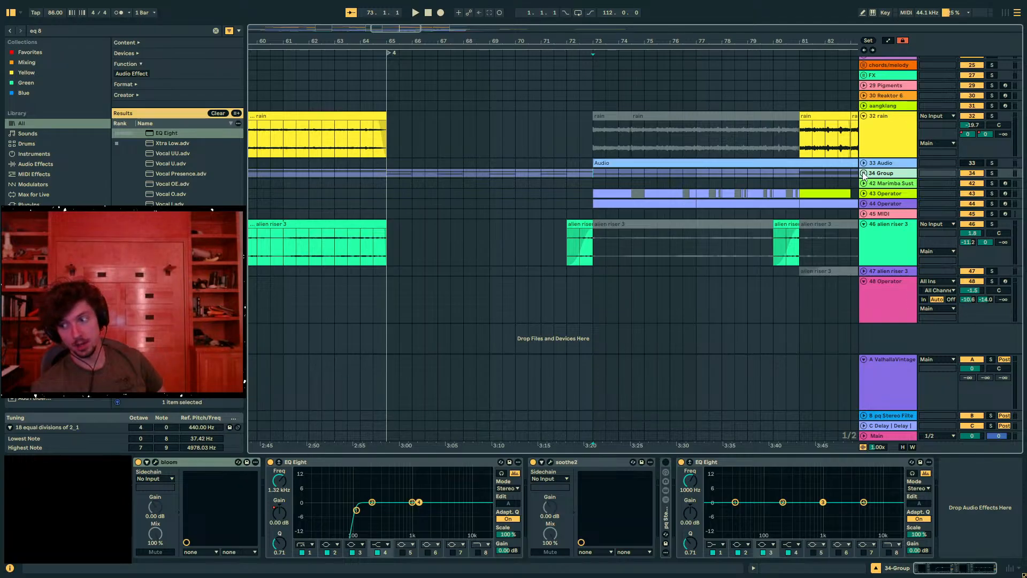
Examine the whole arrangement across the rain, group, Operator and alien riser tracks, especially its ending around bars 105 to 125
mouse_move(612, 39)
left_mouse_down()
mouse_move(776, 38)
mouse_move(417, 38)
left_mouse_up()
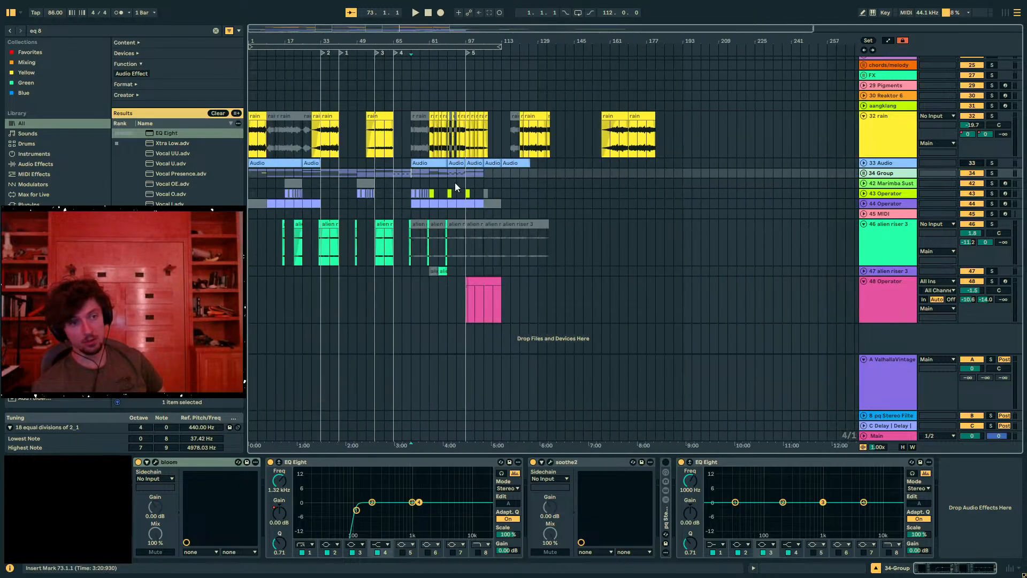
left_click(519, 203)
key("shift+Home")
left_click_drag(511, 194, 240, 204)
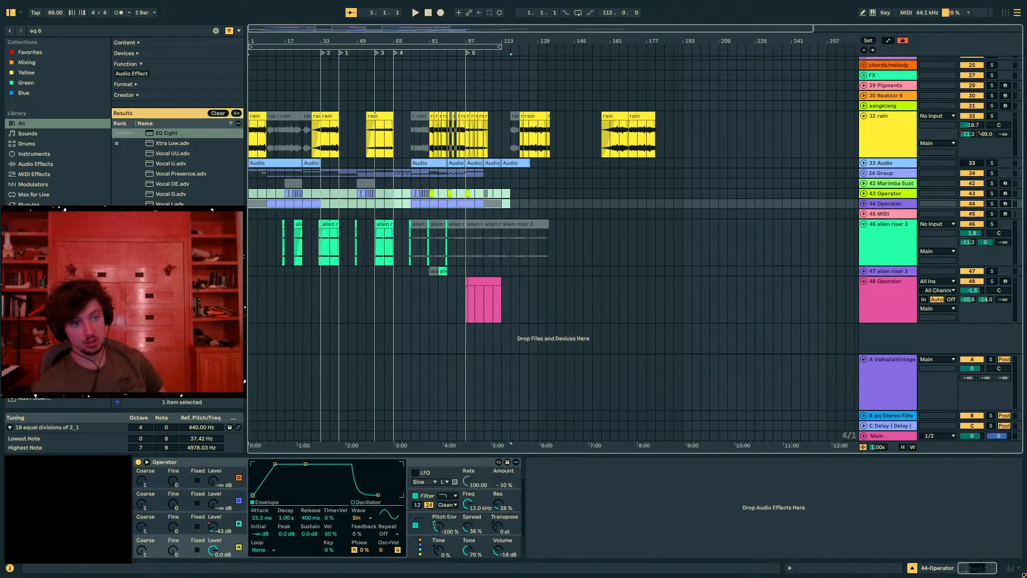
left_click_drag(495, 170, 500, 175)
left_click(500, 175)
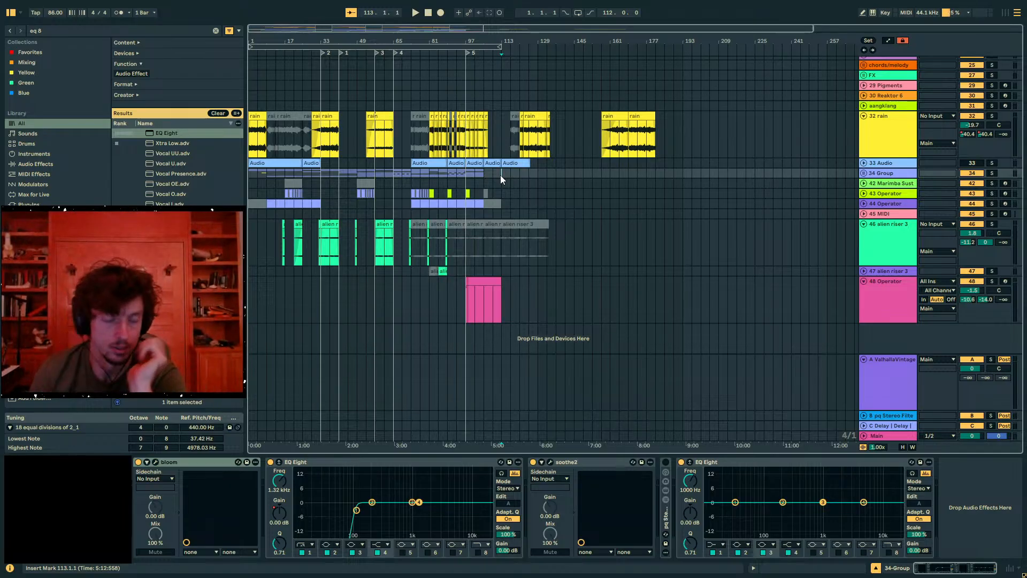
left_click(530, 206)
left_click(529, 184)
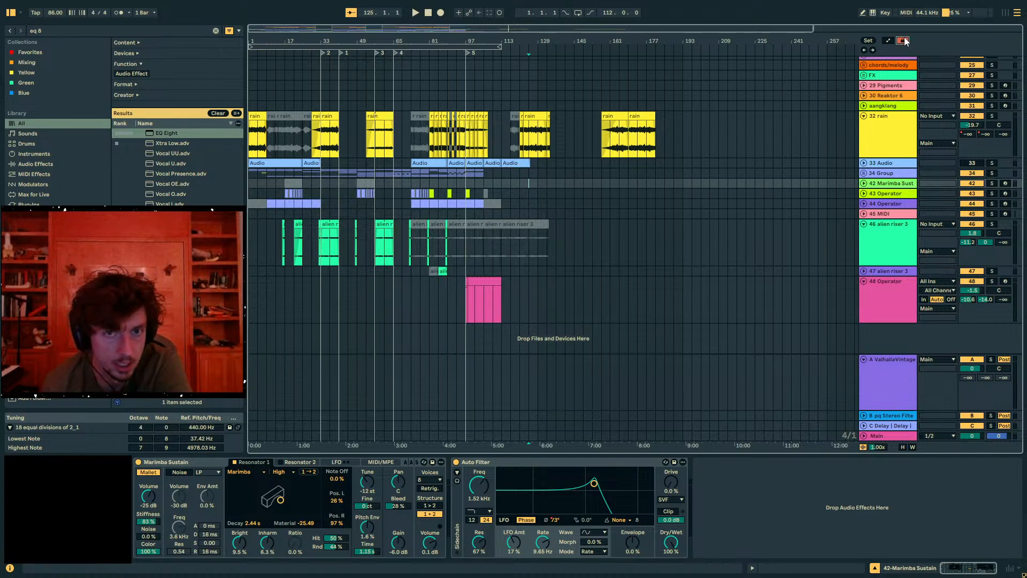
Unlock the automation envelopes and select the arrangement from bar 1 to bar 109, including all the drum group's tracks
scroll(773, 184, "up", 3)
scroll(772, 184, "up", 8)
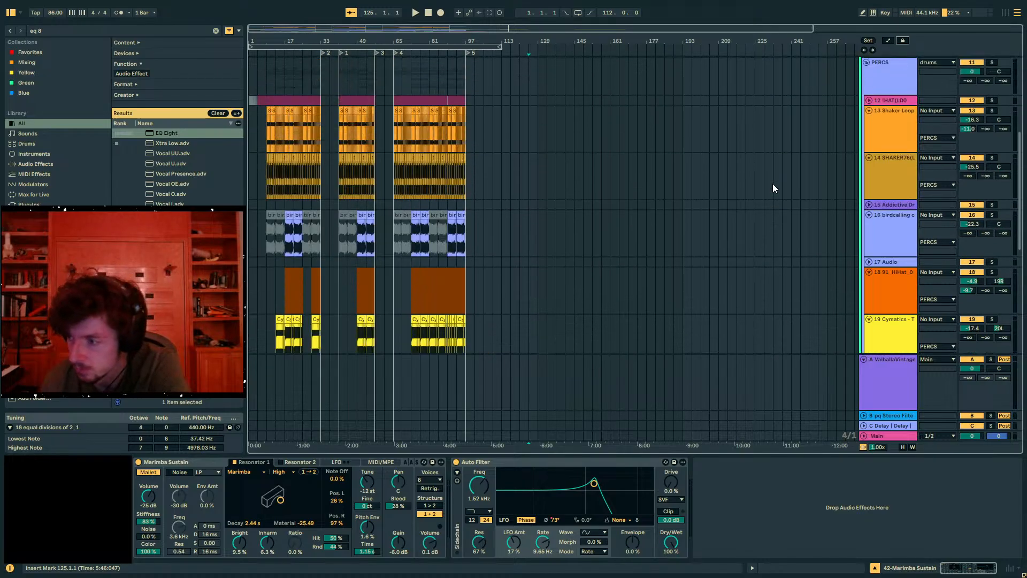
scroll(773, 188, "up", 2)
left_click(361, 50)
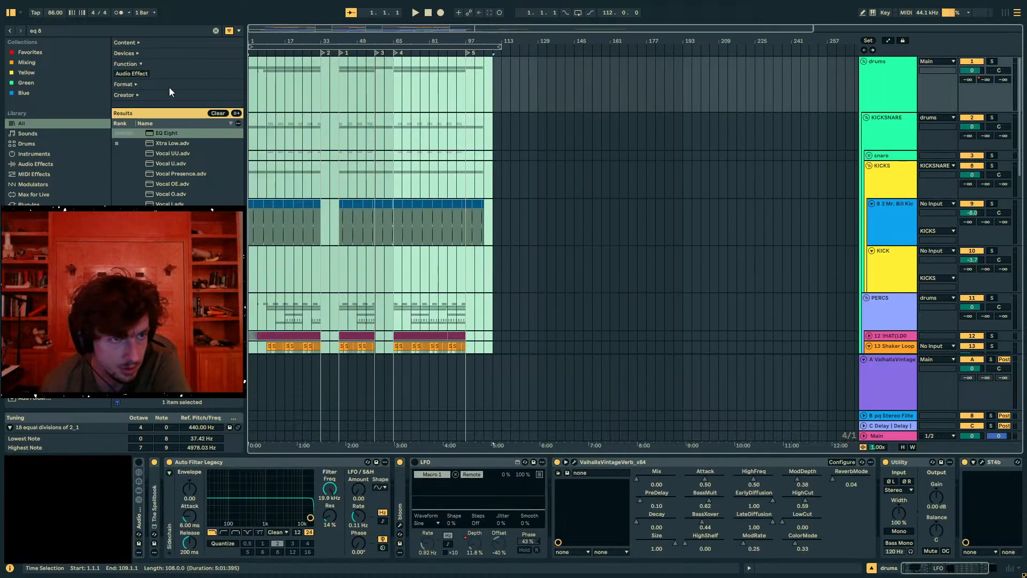
mouse_move(289, 39)
left_mouse_down()
mouse_move(289, 49)
mouse_move(309, 39)
left_mouse_up()
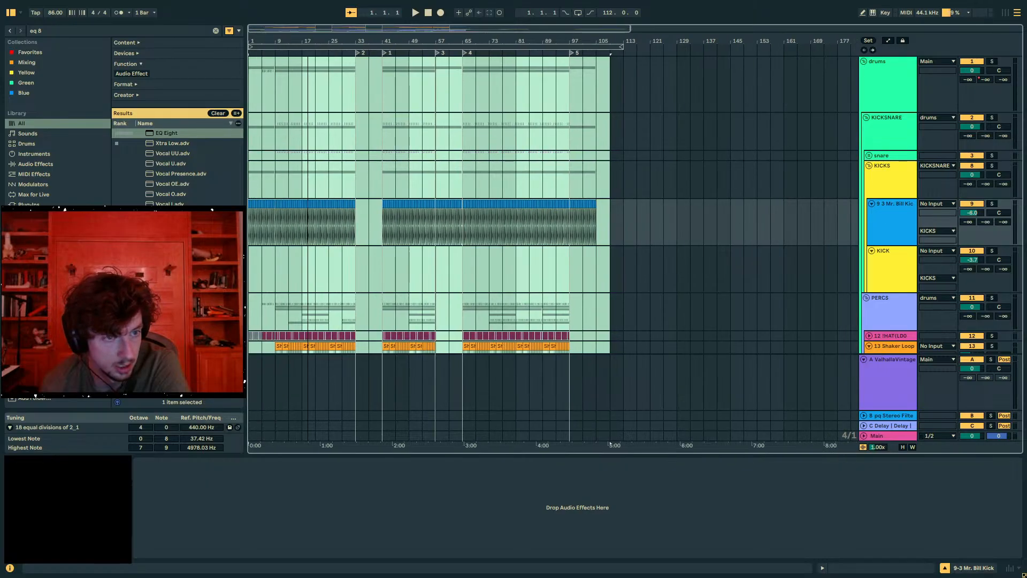